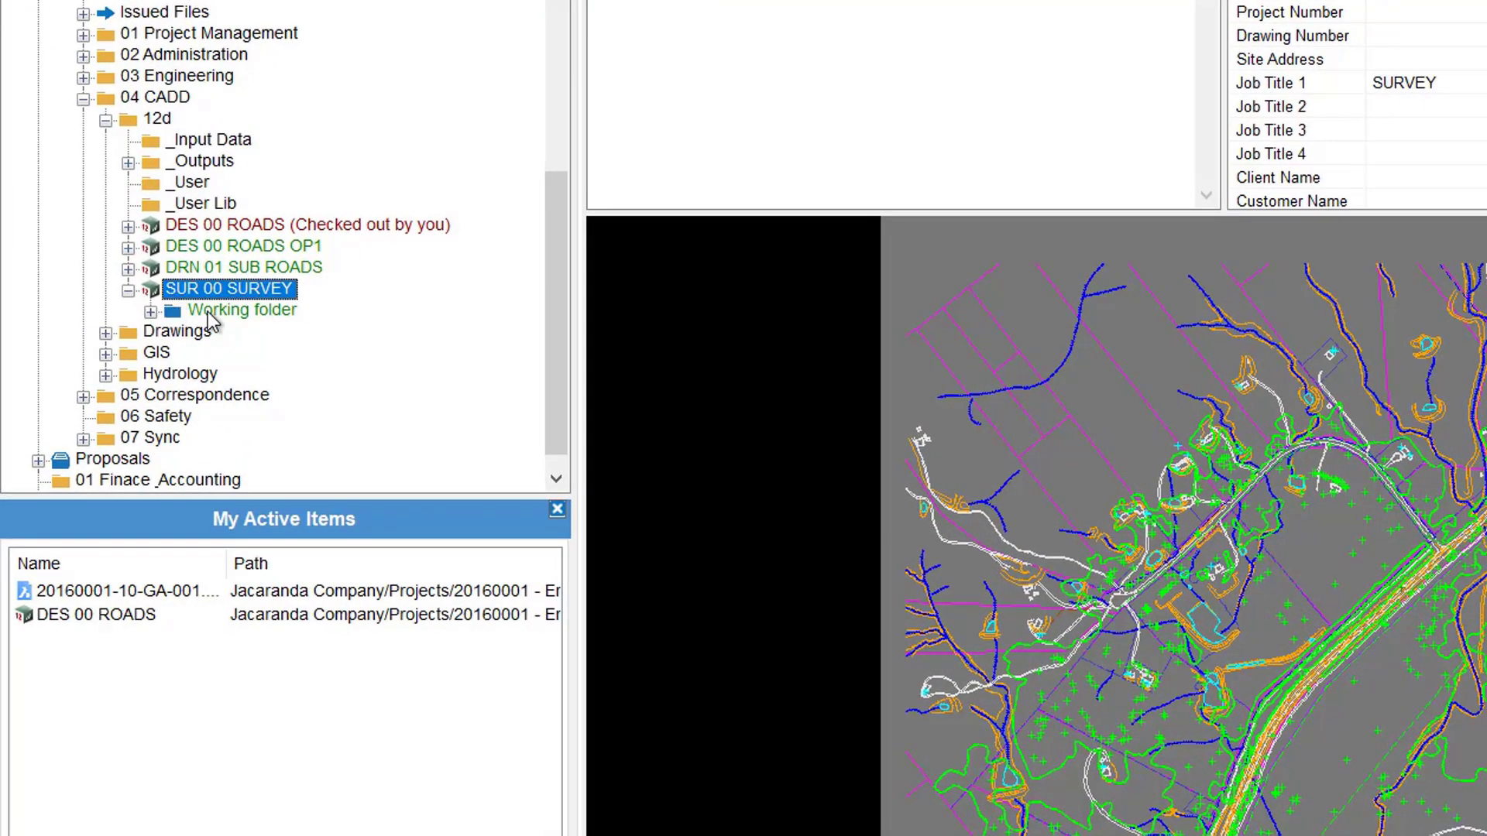
# Step: Expand the working folder of the SUR 00 SURVEY project to view its contents and collapse the project again
pyautogui.click(150, 311)
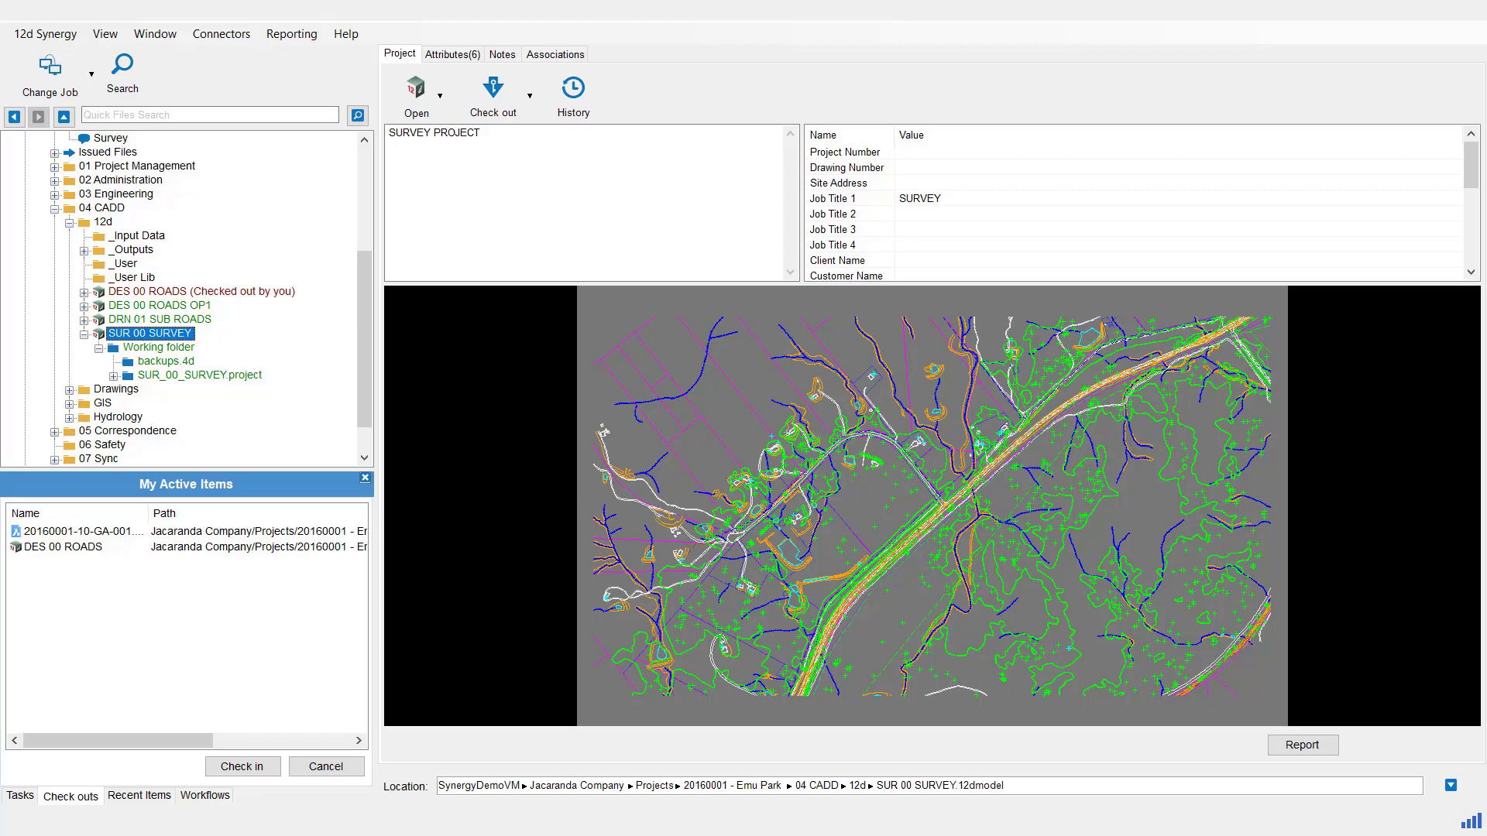
pyautogui.click(84, 333)
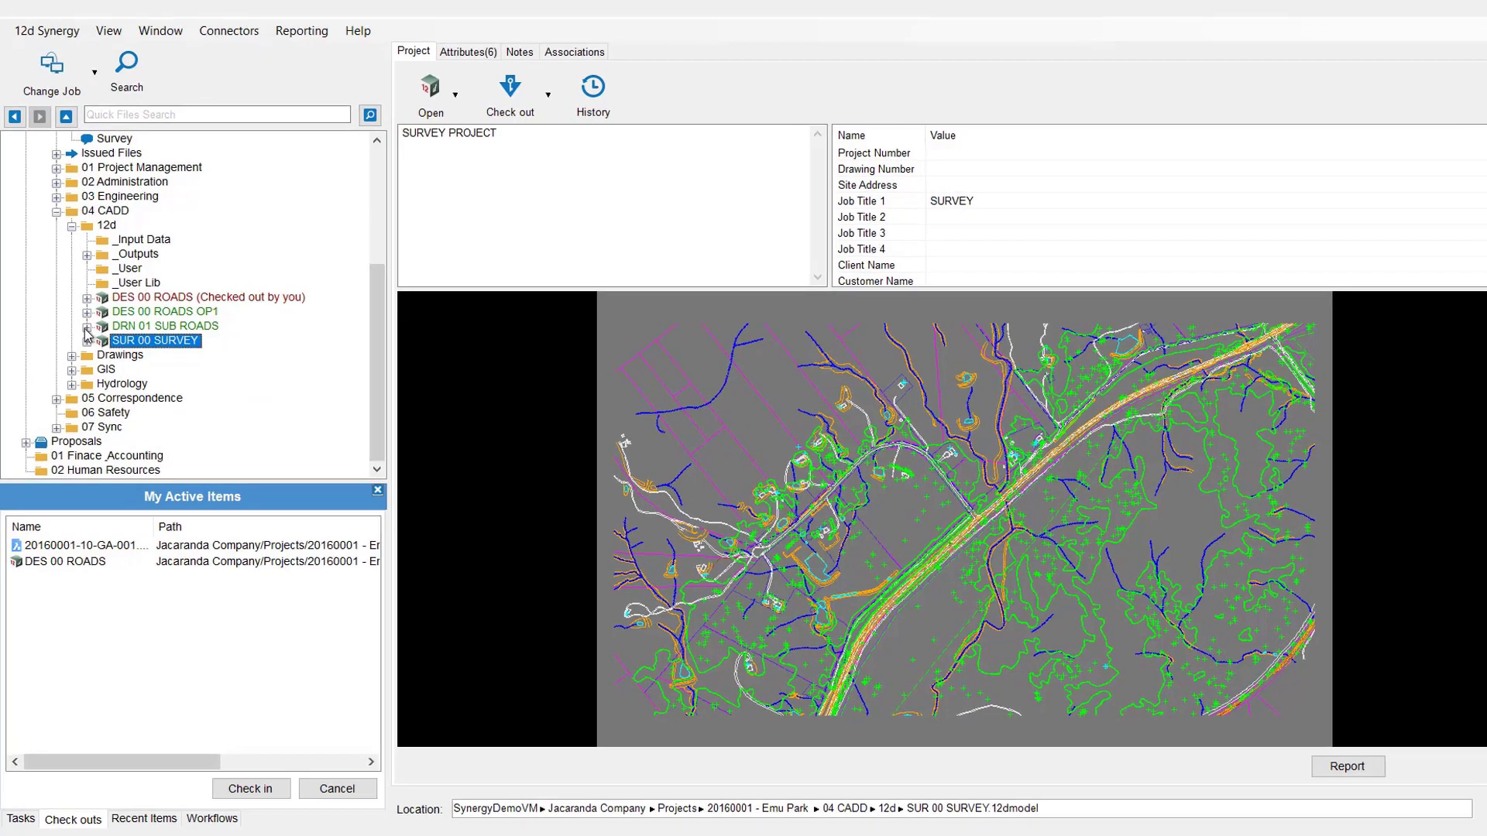
# Step: Start a new 12d Model project inside the 12d folder and set its 12dM Project Type to Drainage Project
pyautogui.click(107, 225)
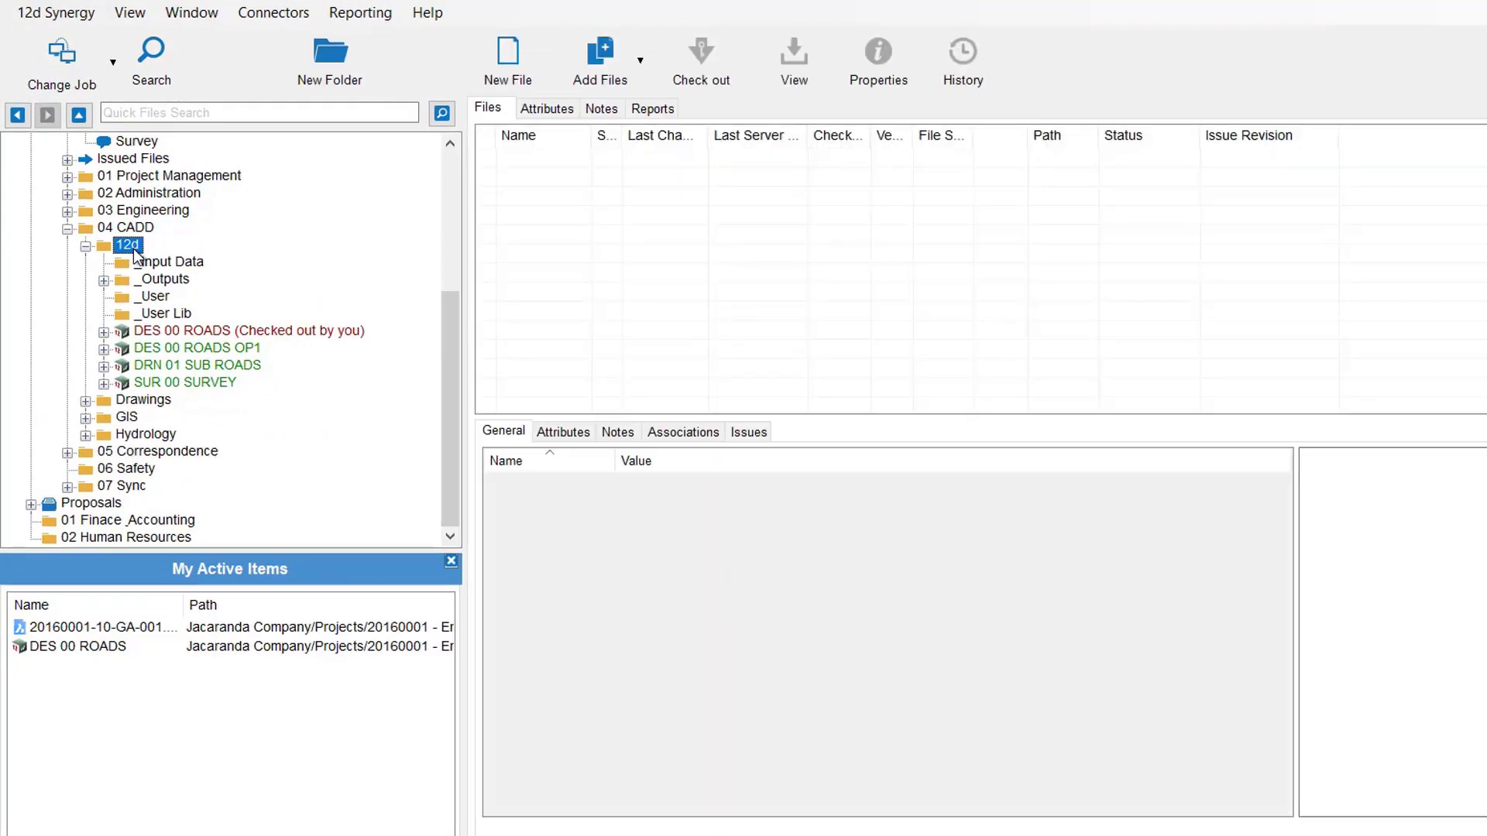
pyautogui.rightClick(136, 253)
pyautogui.moveTo(226, 263)
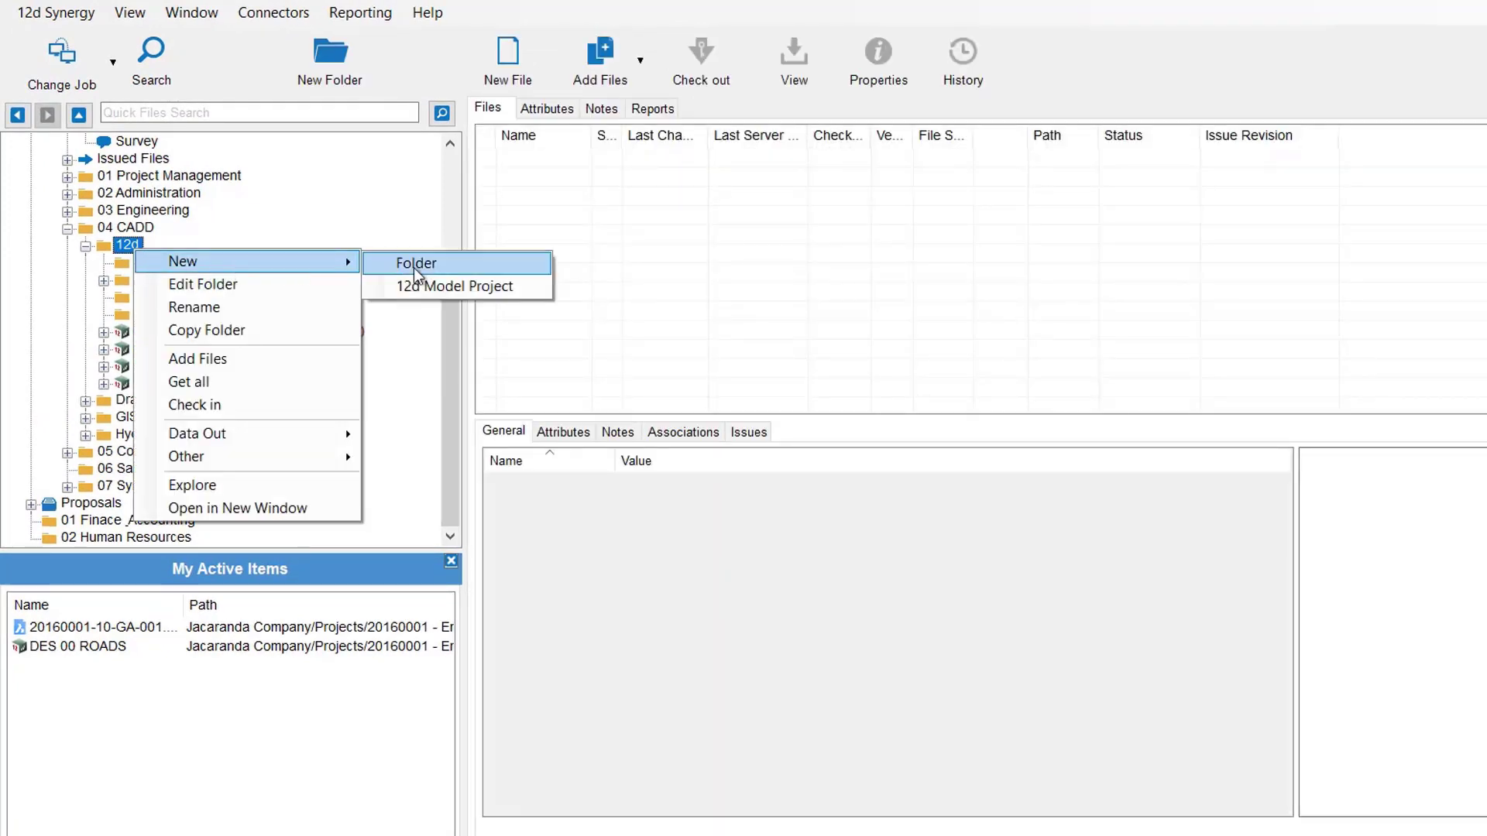
pyautogui.click(457, 286)
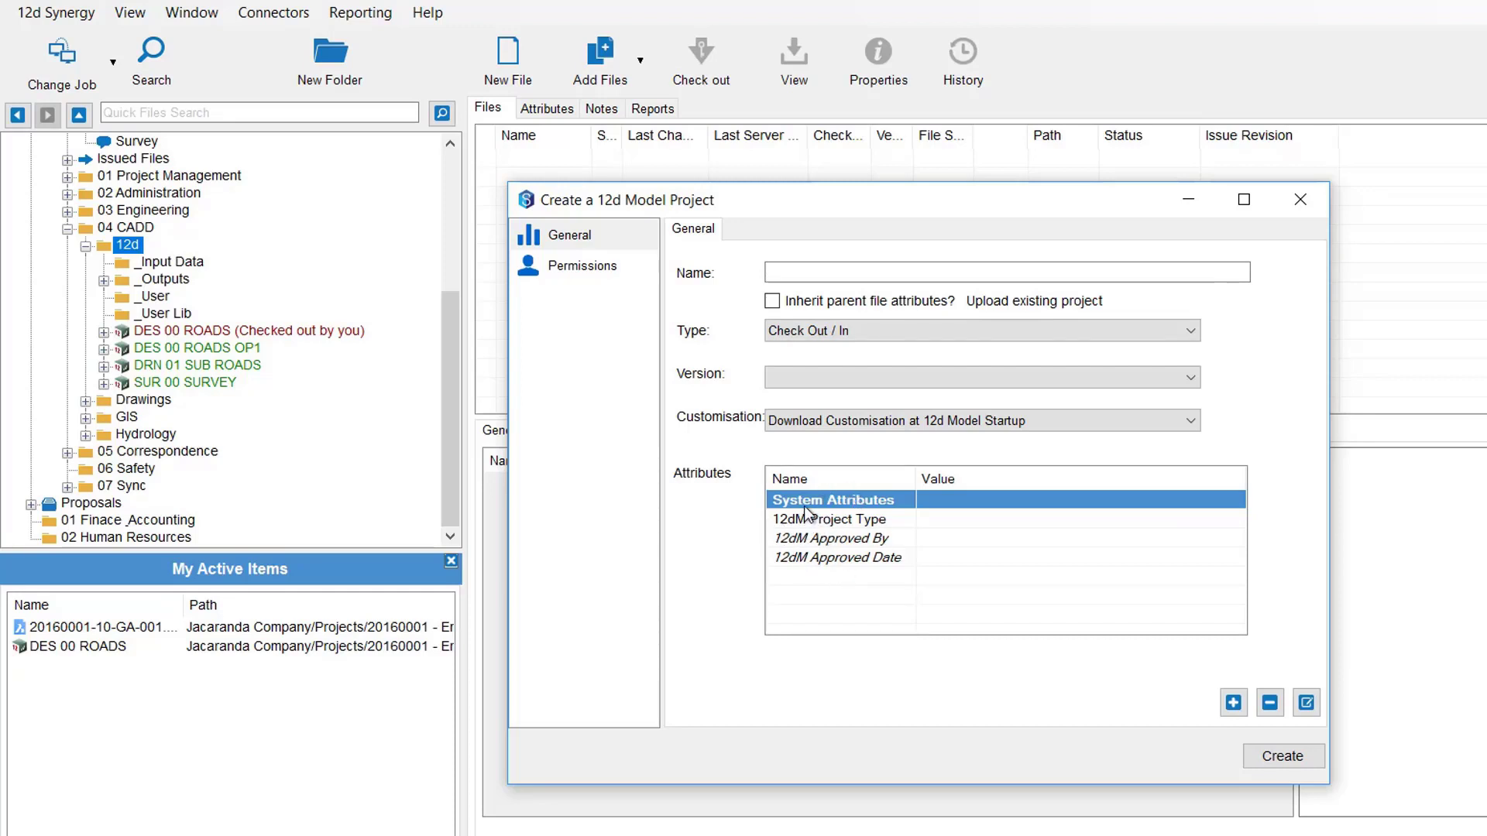
pyautogui.click(934, 518)
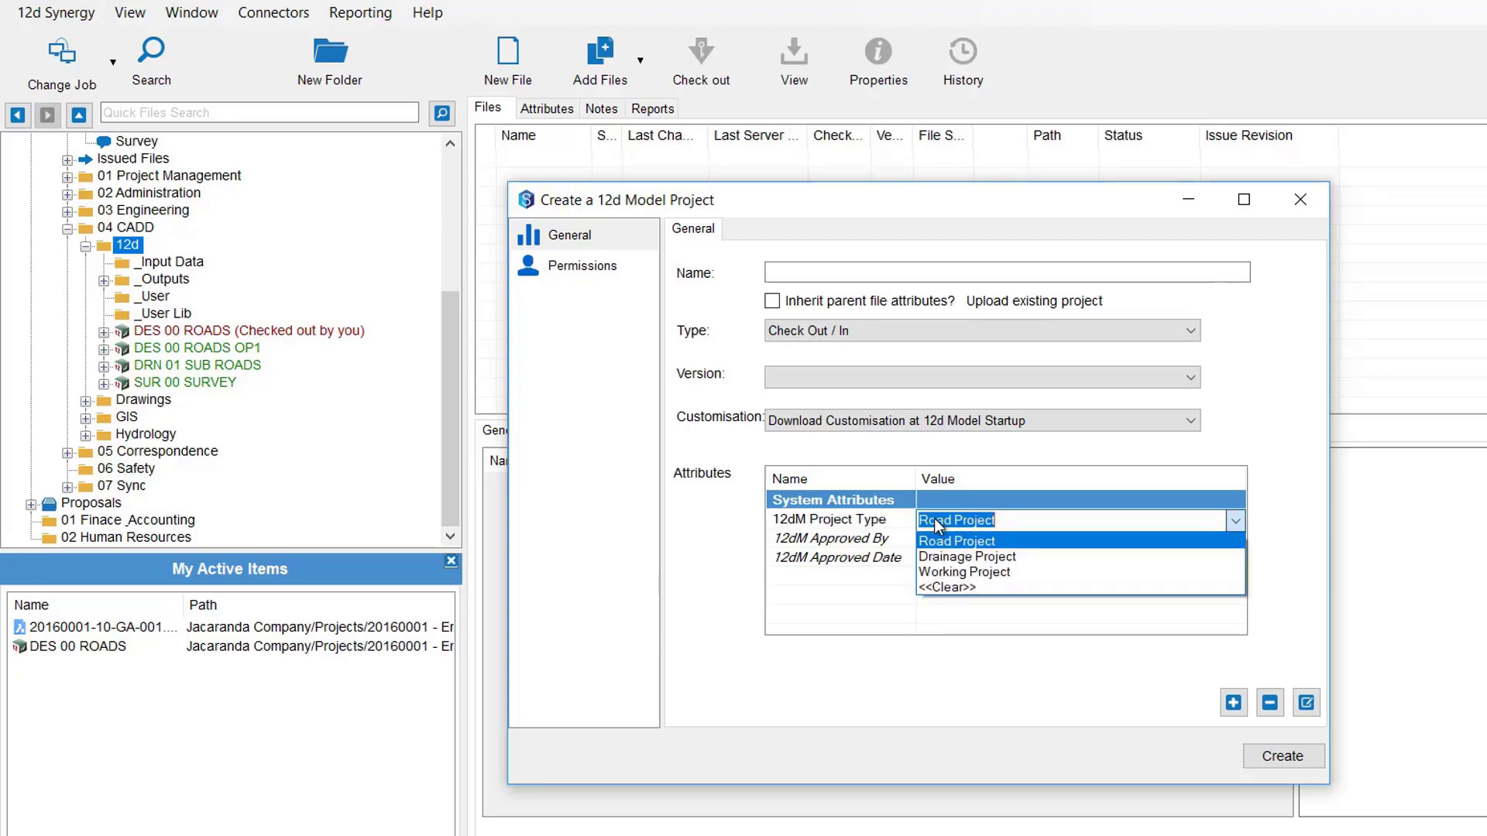
pyautogui.click(945, 558)
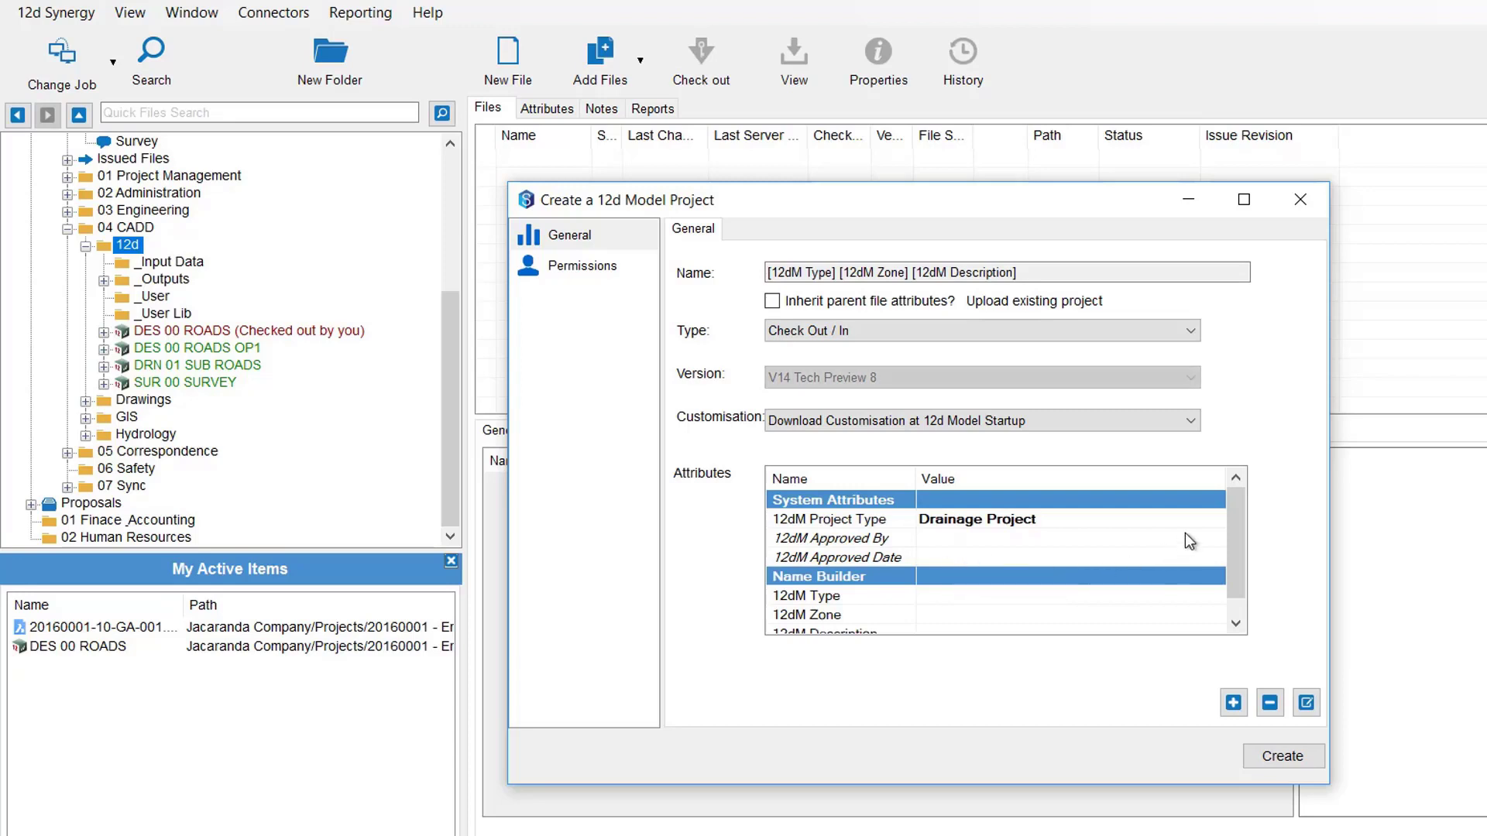
# Step: Build the project name DRN 00 ROADS from type Drainage [DRN], zone 00 and description ROADS
pyautogui.scroll(-1, 1219, 557)
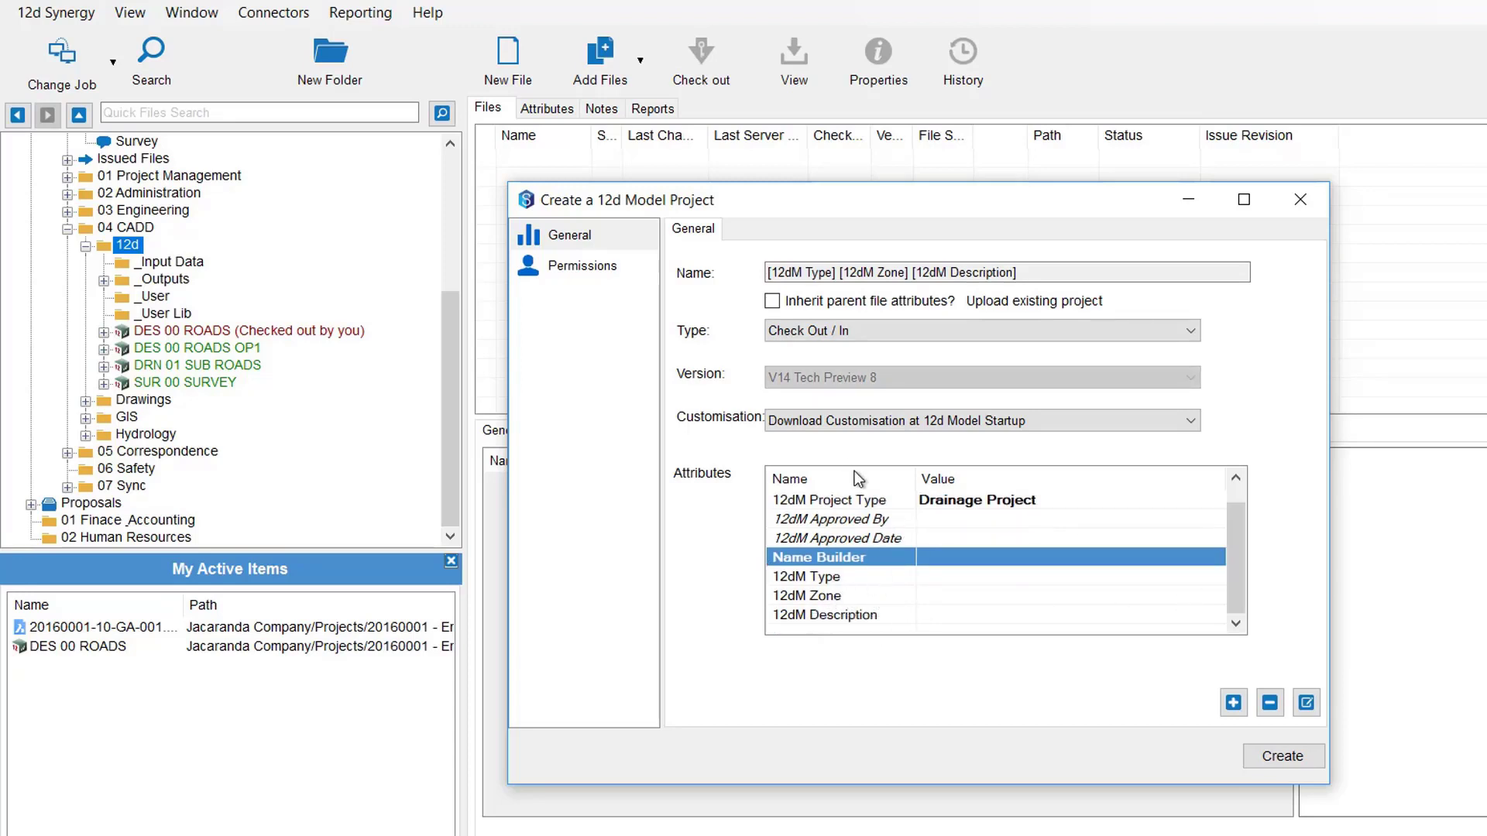
pyautogui.click(927, 576)
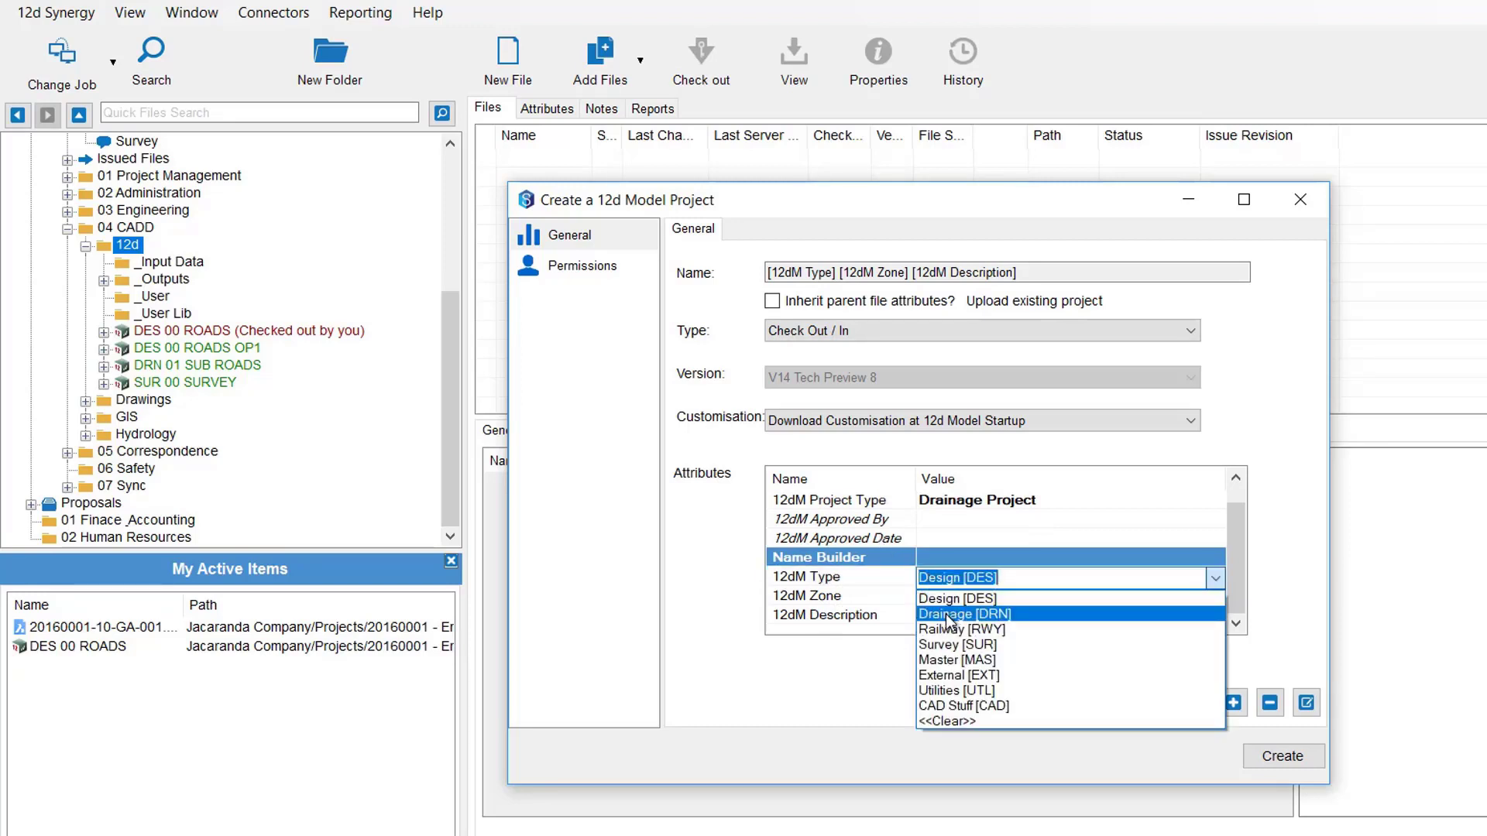
pyautogui.click(991, 615)
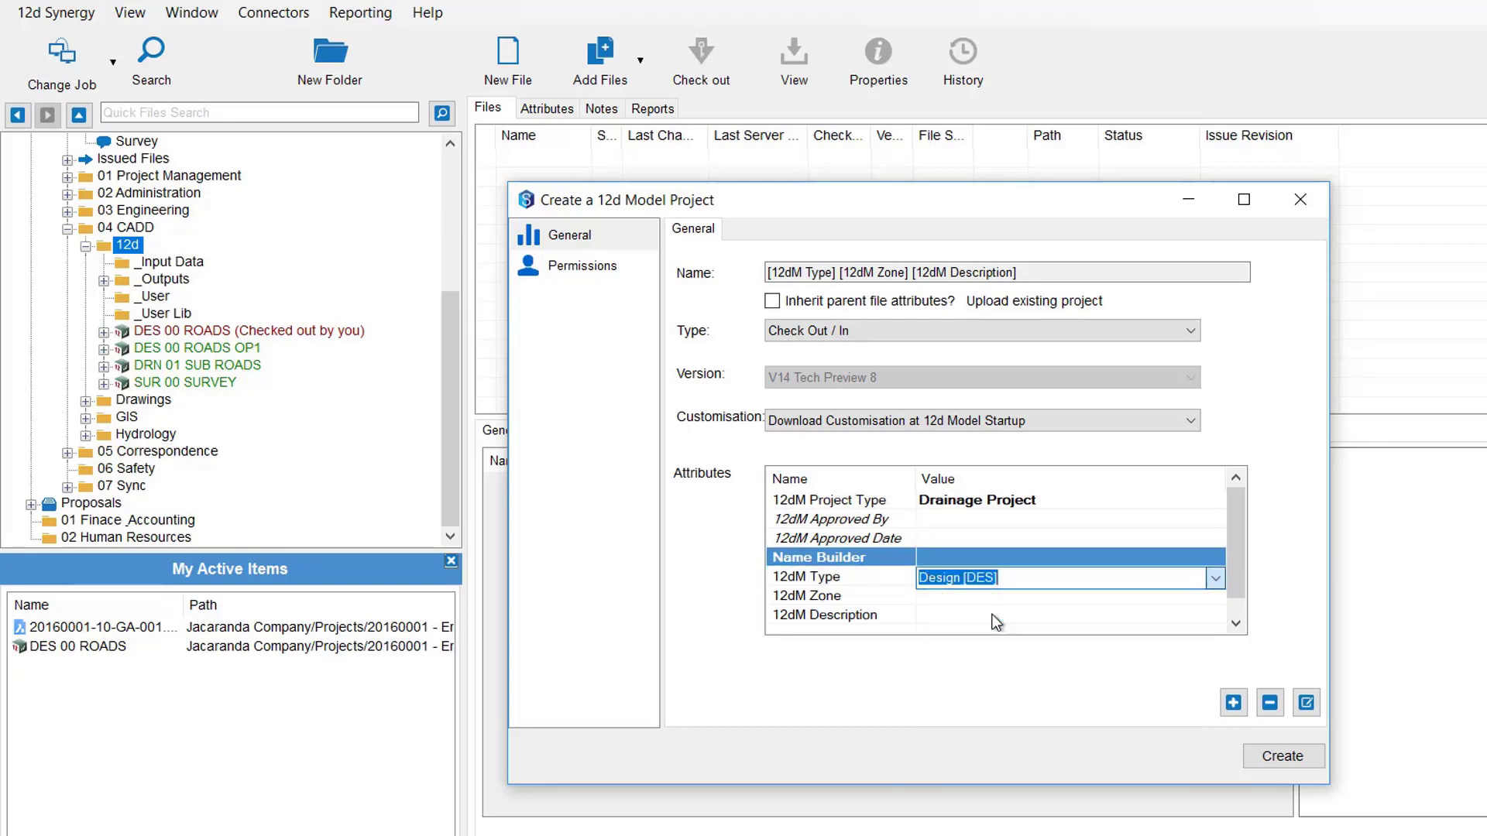
pyautogui.click(928, 595)
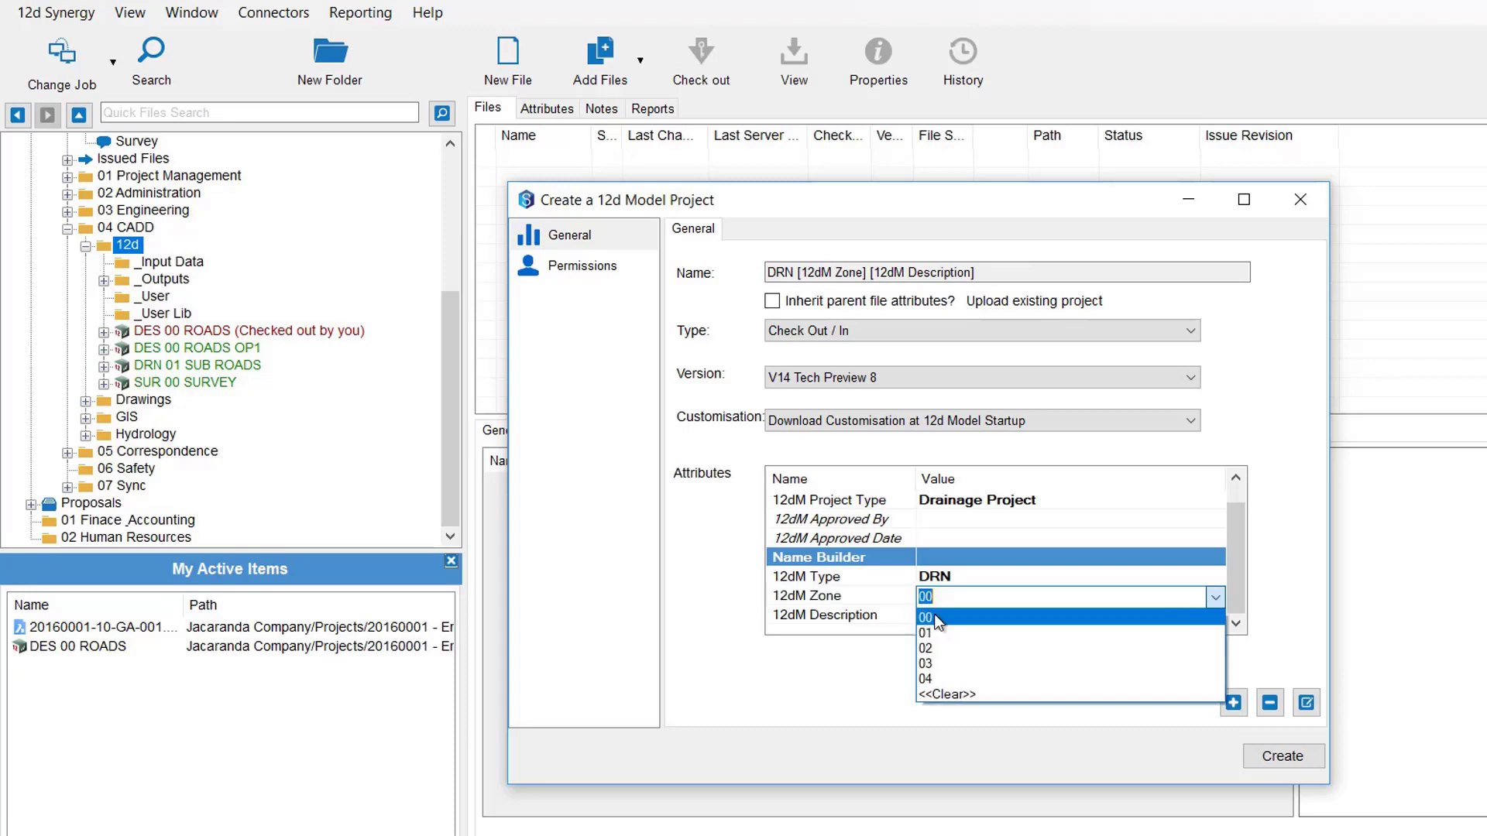
pyautogui.click(937, 619)
pyautogui.click(933, 617)
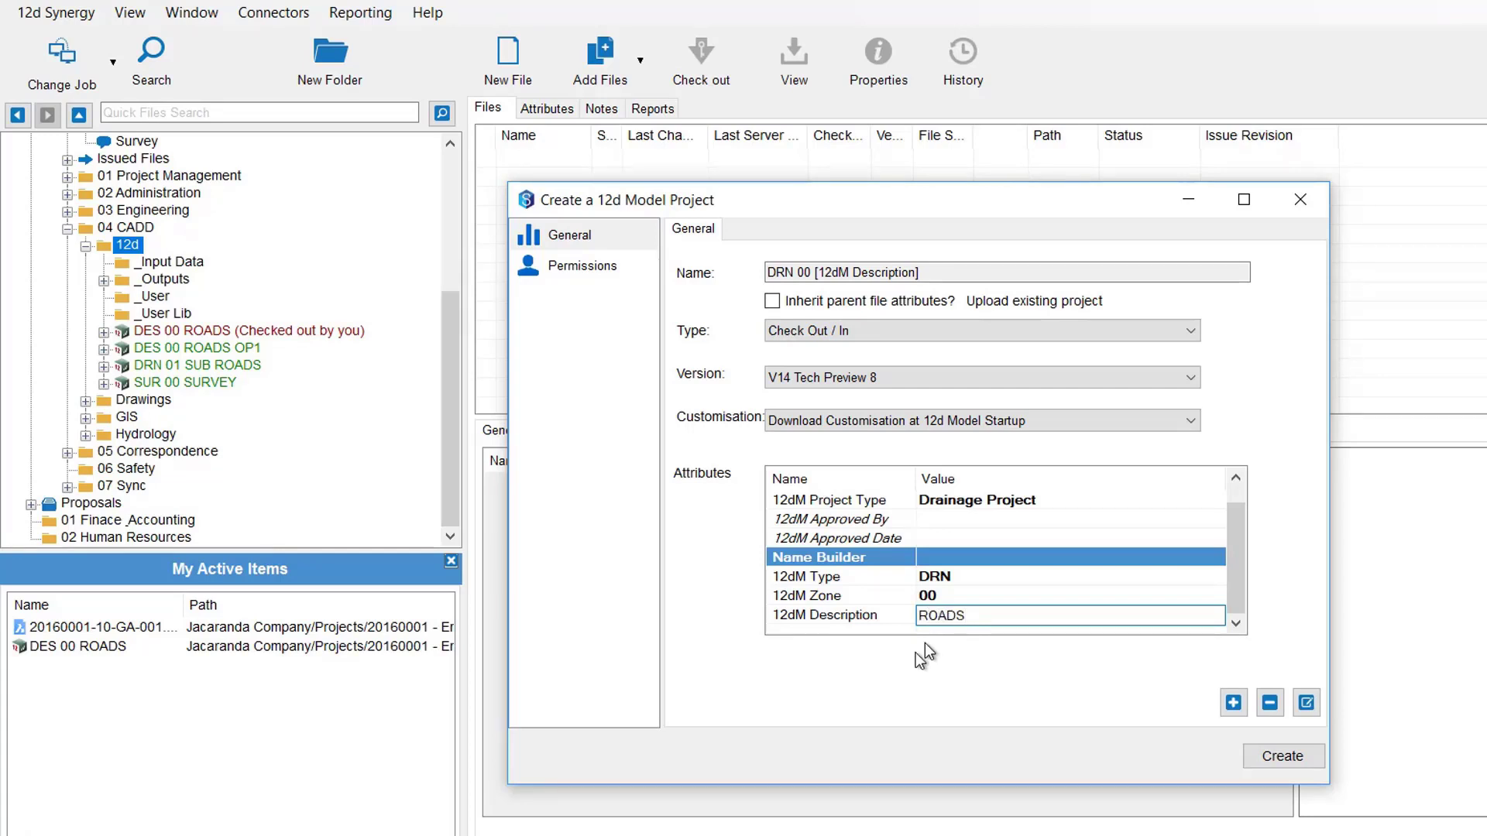
pyautogui.press('Return')
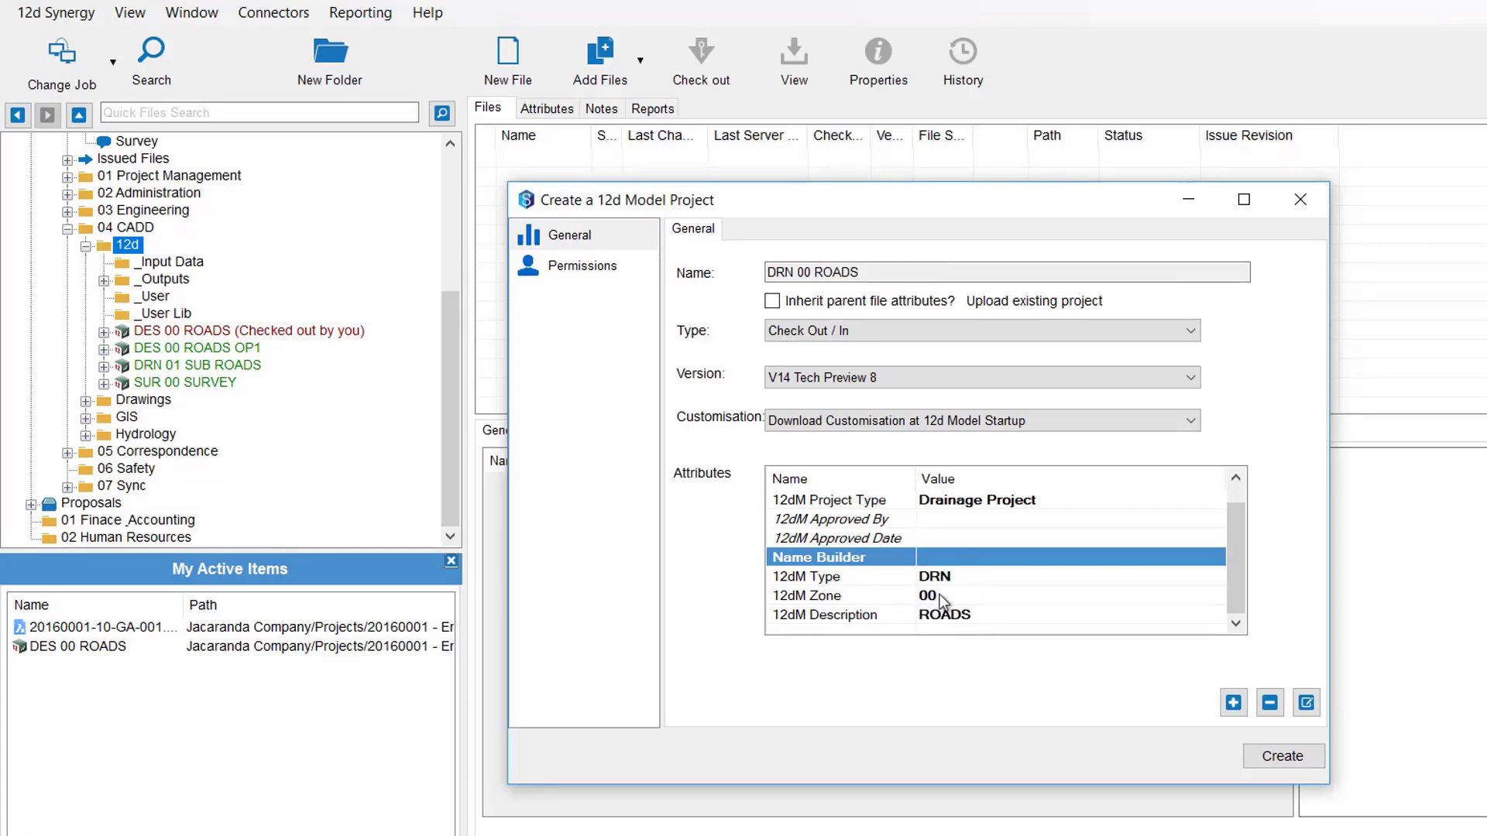
pyautogui.moveTo(861, 272); pyautogui.dragTo(746, 277)
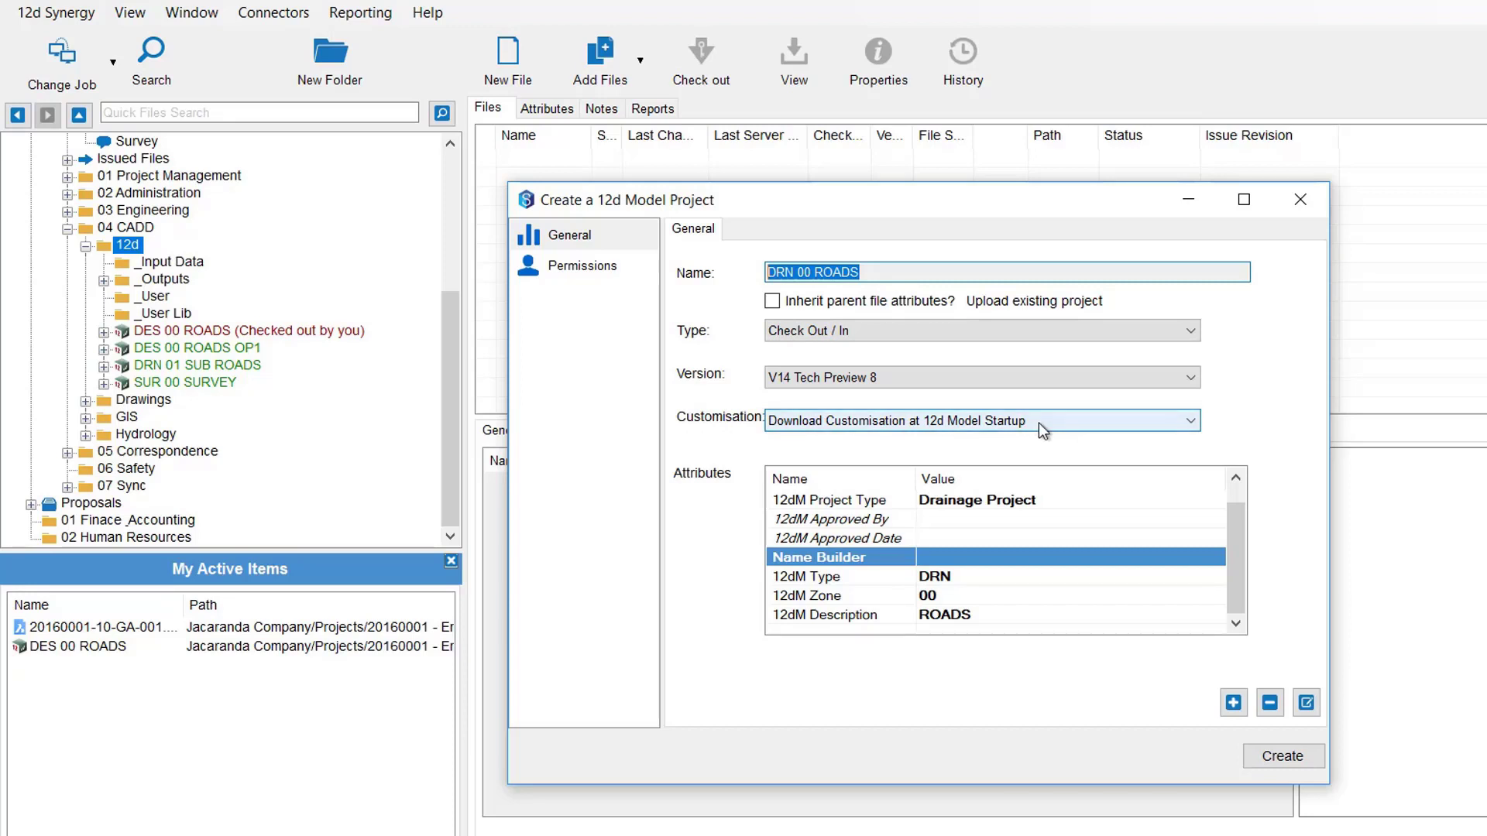
# Step: Set customisation to Download Customisation at 12d Model Startup, create the project and select DRN 00 ROADS in the project tree
pyautogui.click(1191, 423)
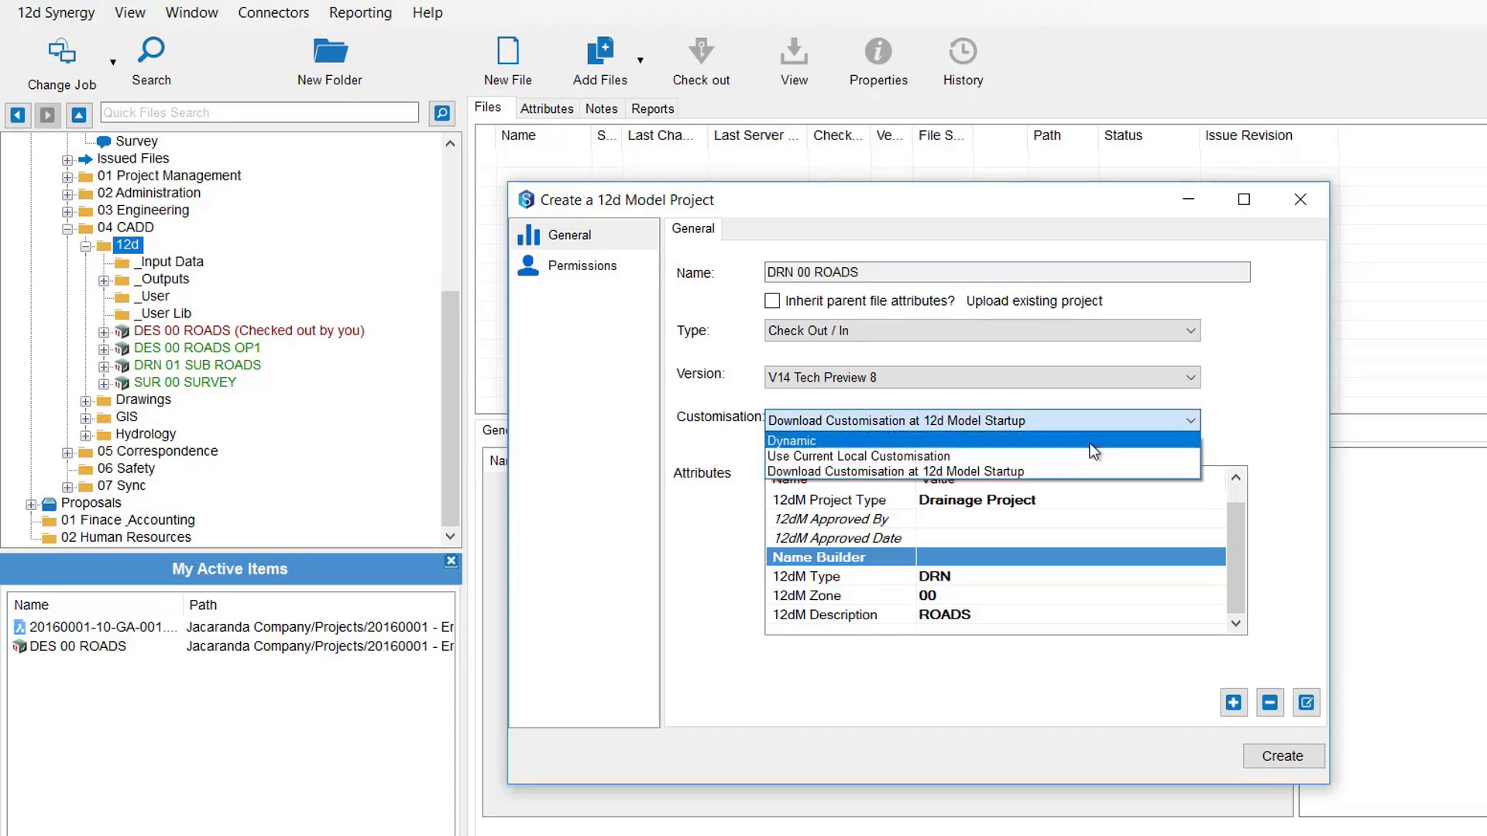
pyautogui.click(1028, 471)
pyautogui.click(1270, 766)
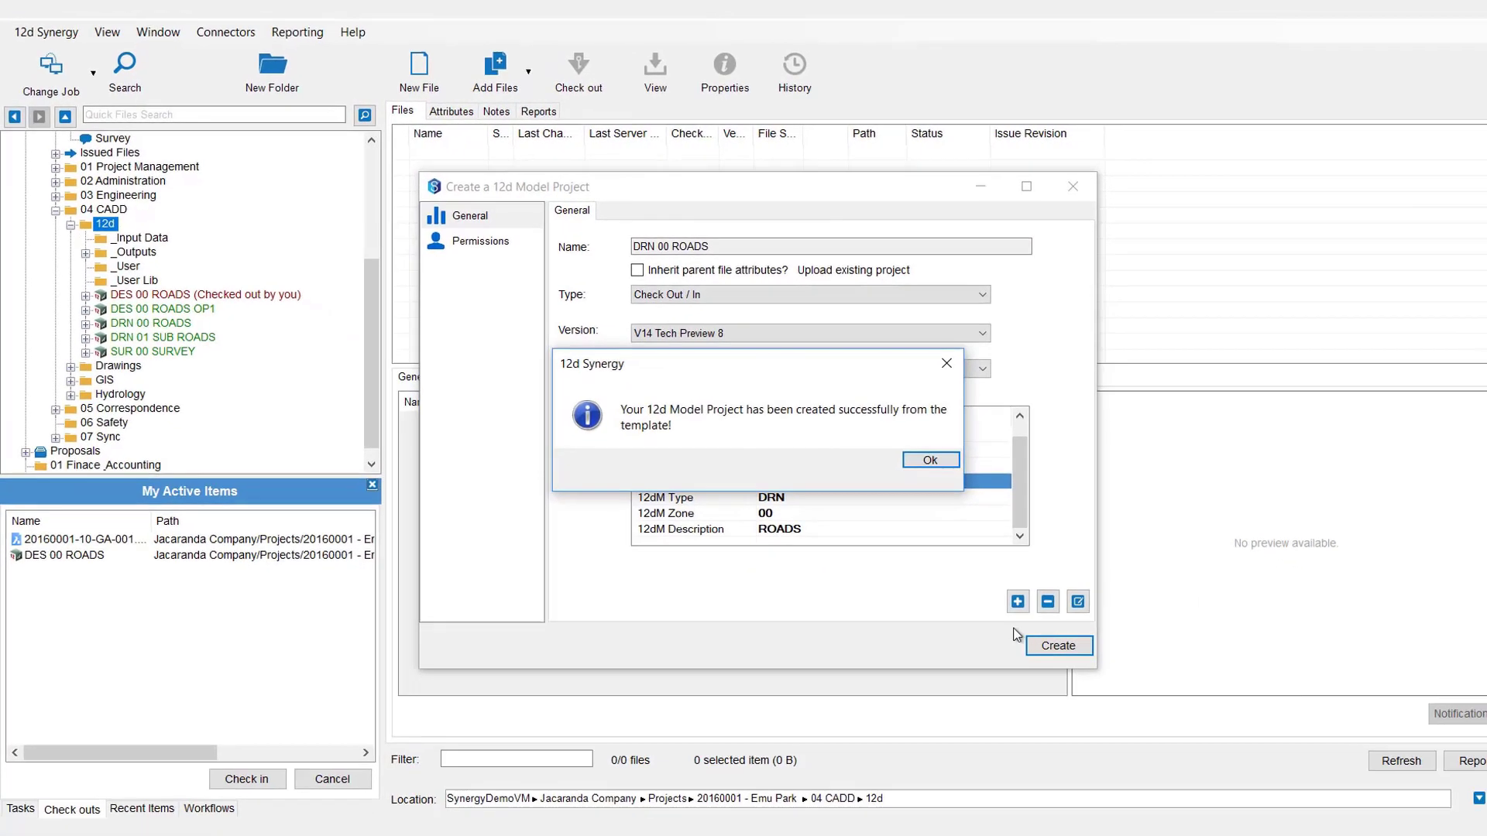
pyautogui.click(915, 460)
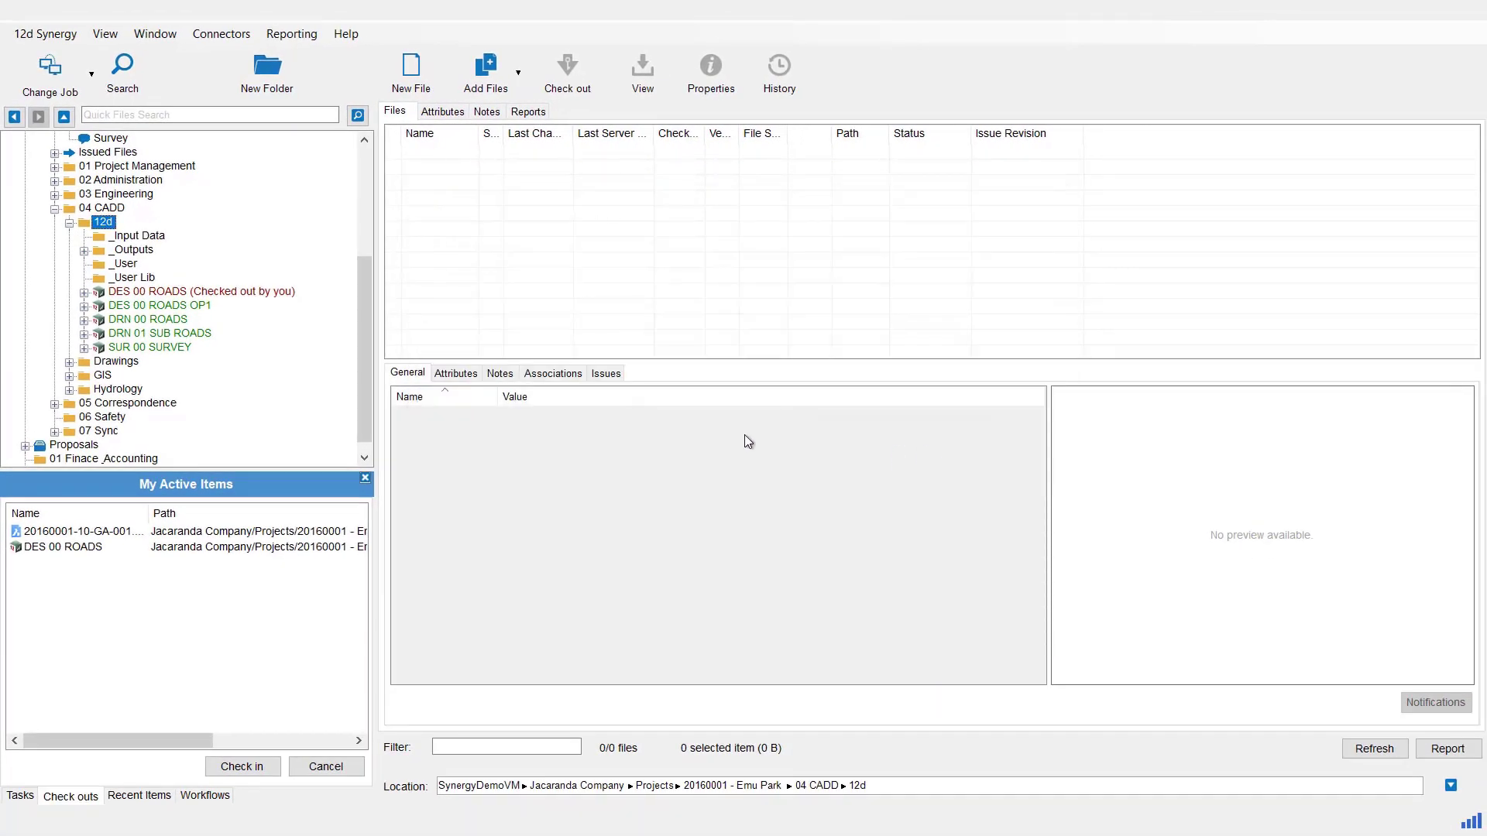
pyautogui.click(128, 322)
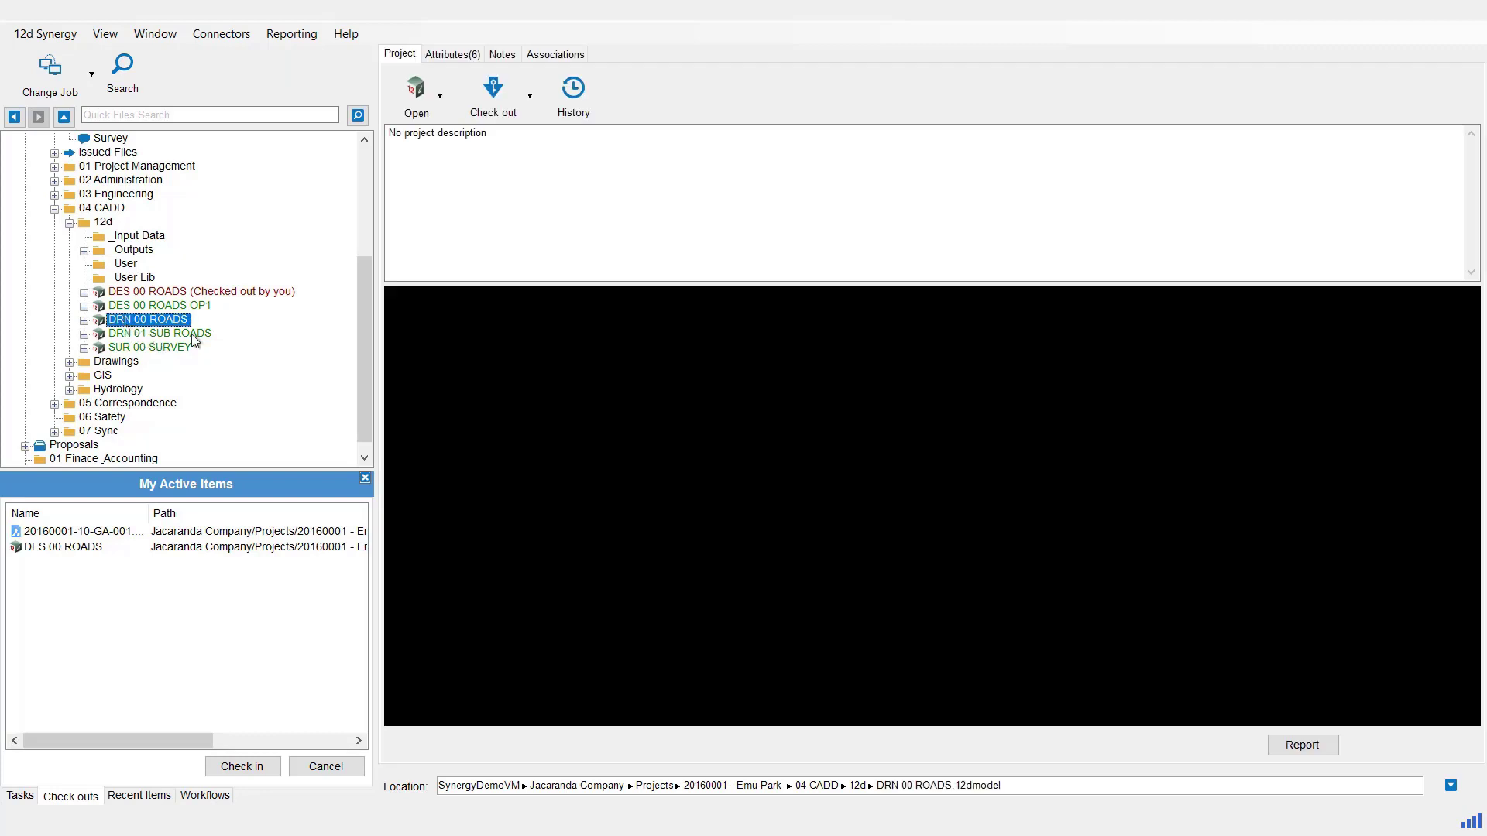
# Step: Switch to File Explorer, look inside the local DESIGN_HIGHWAY folder, and add that folder to the 12d folder in 12d Synergy
pyautogui.moveTo(562, 832)
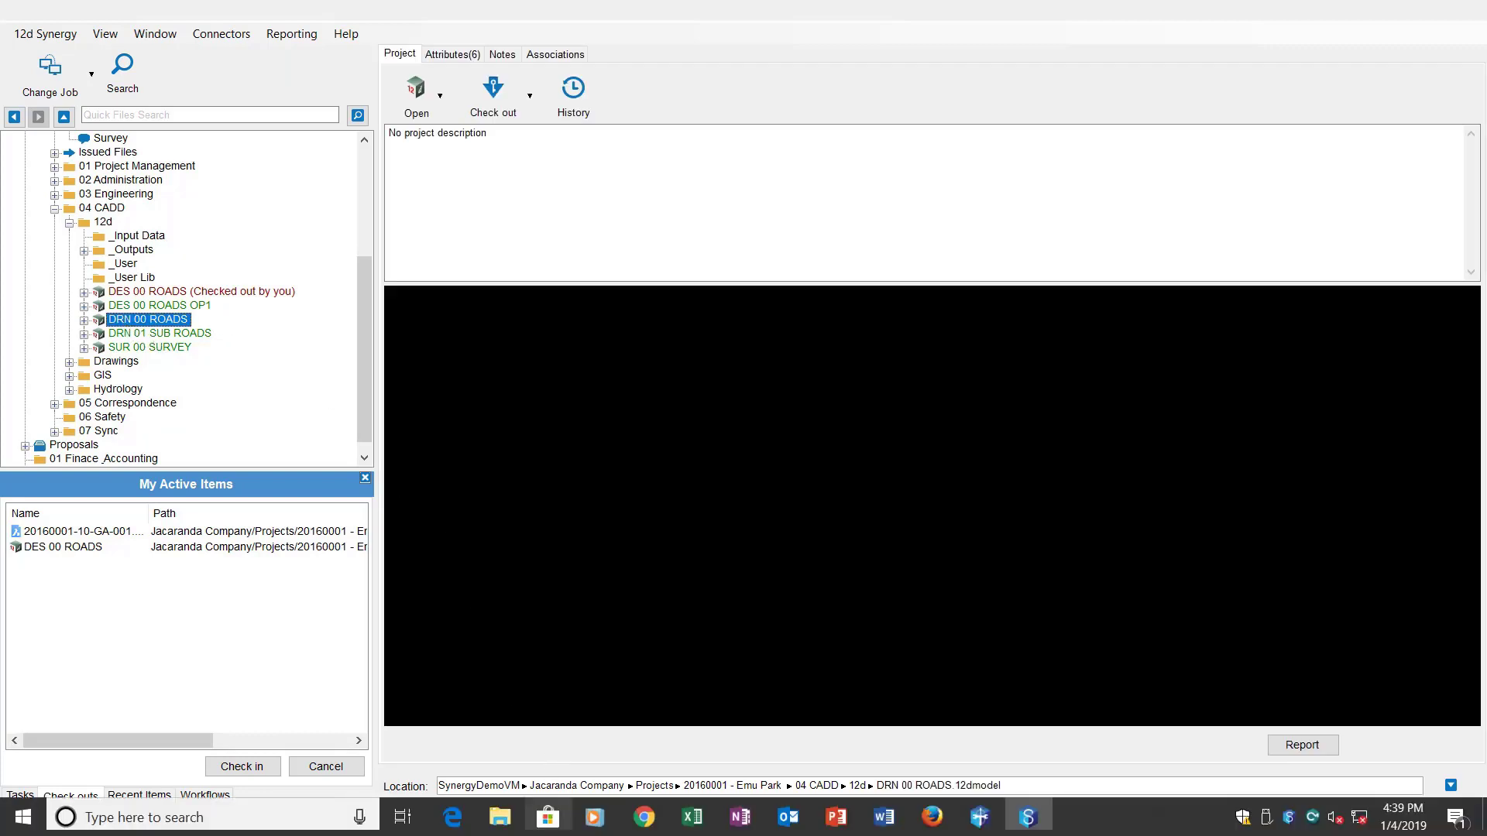
pyautogui.click(500, 817)
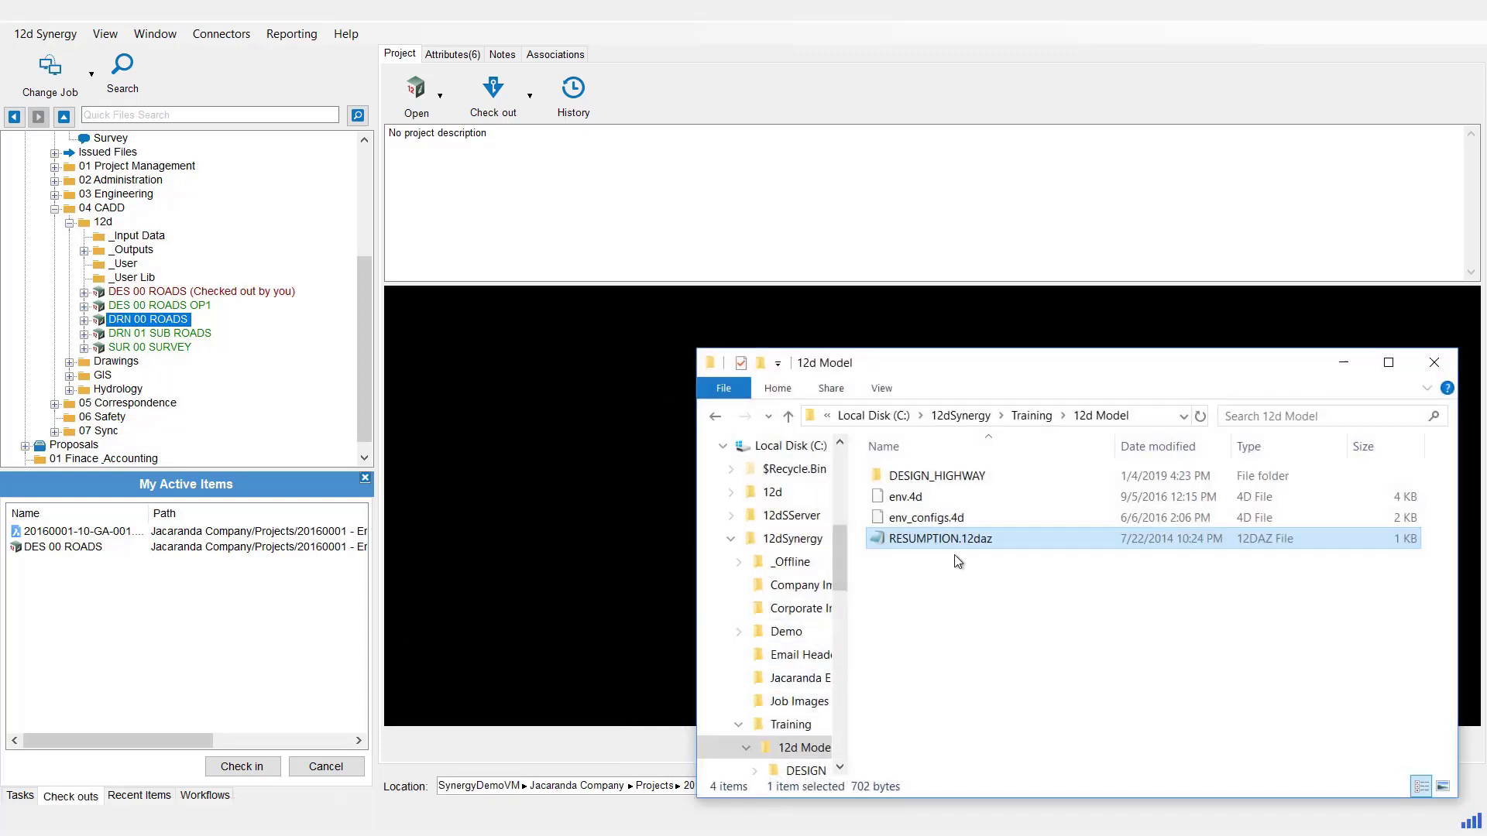
pyautogui.click(929, 477)
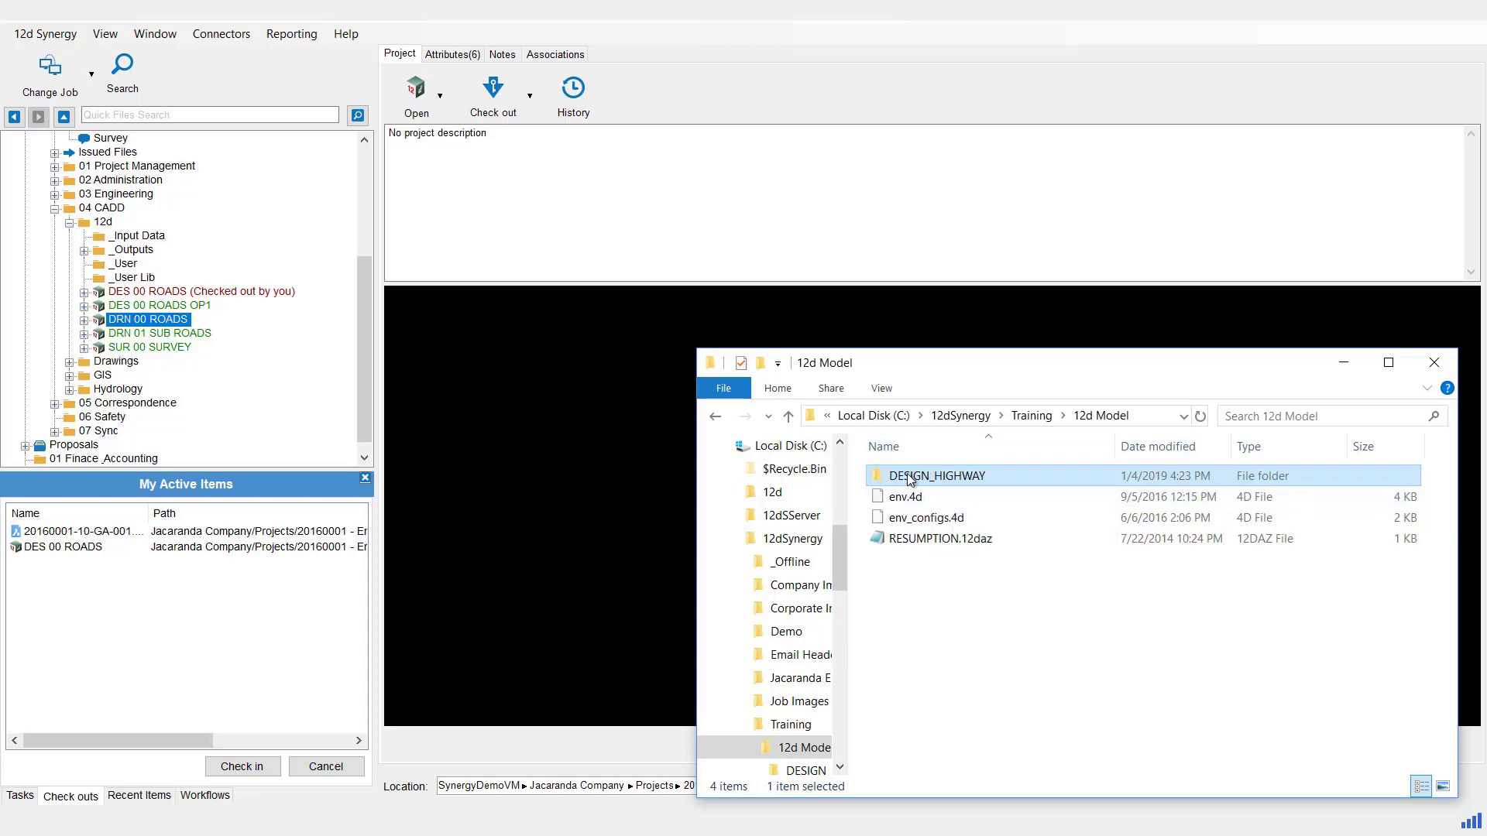
pyautogui.doubleClick(910, 477)
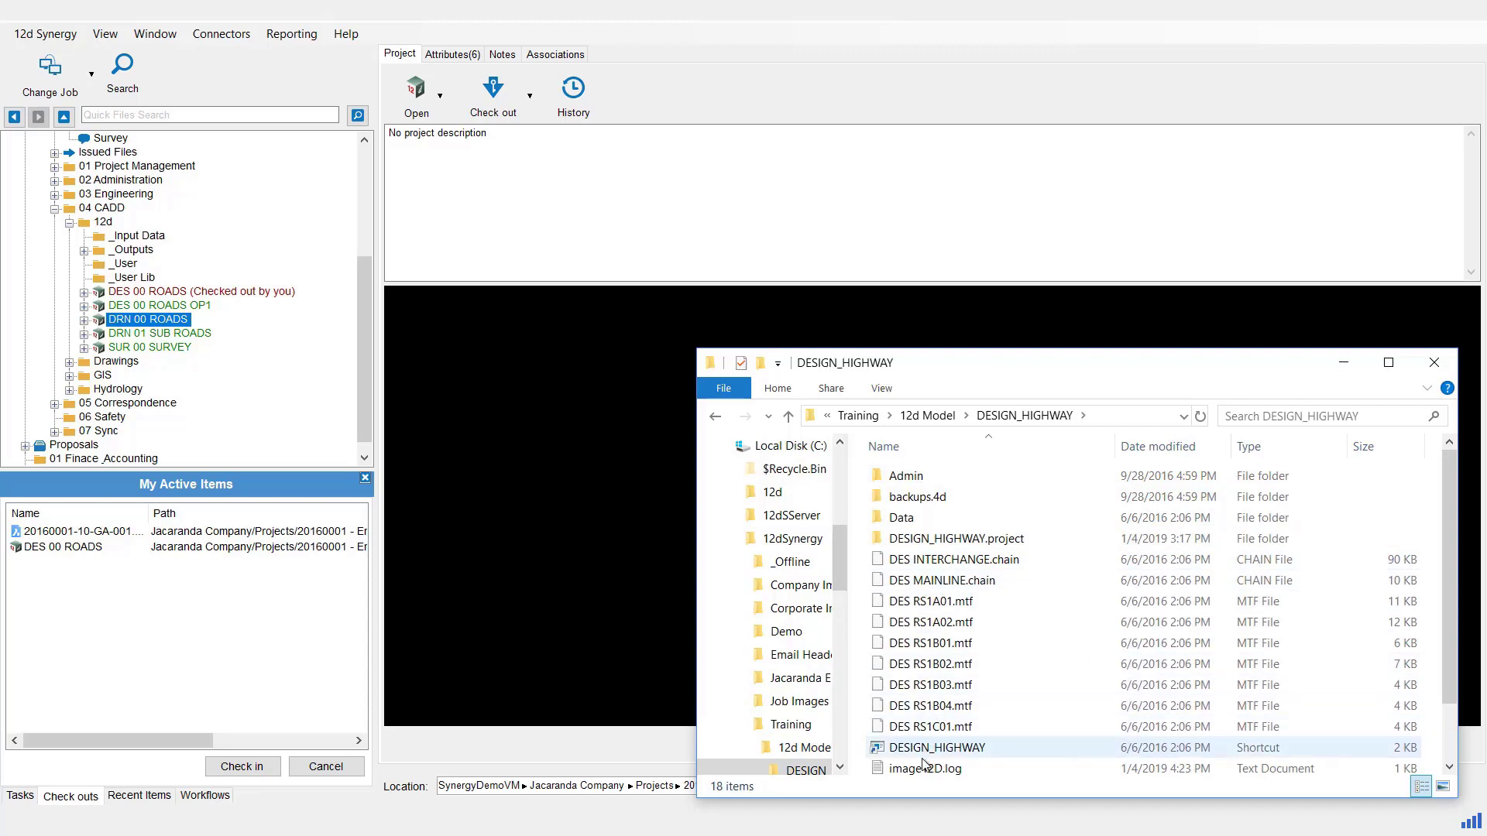
pyautogui.click(921, 425)
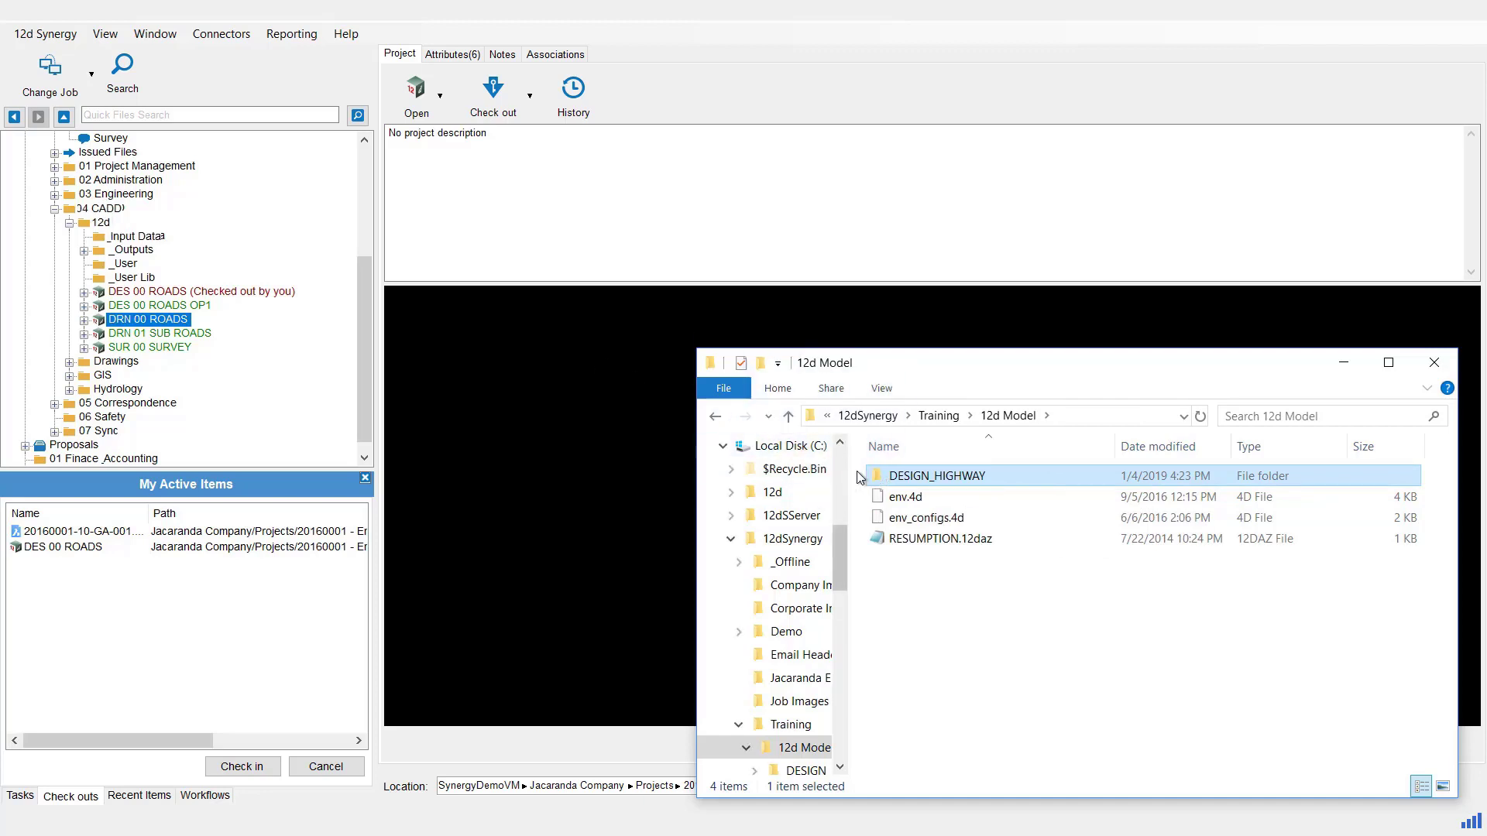
pyautogui.moveTo(879, 478); pyautogui.dragTo(103, 221)
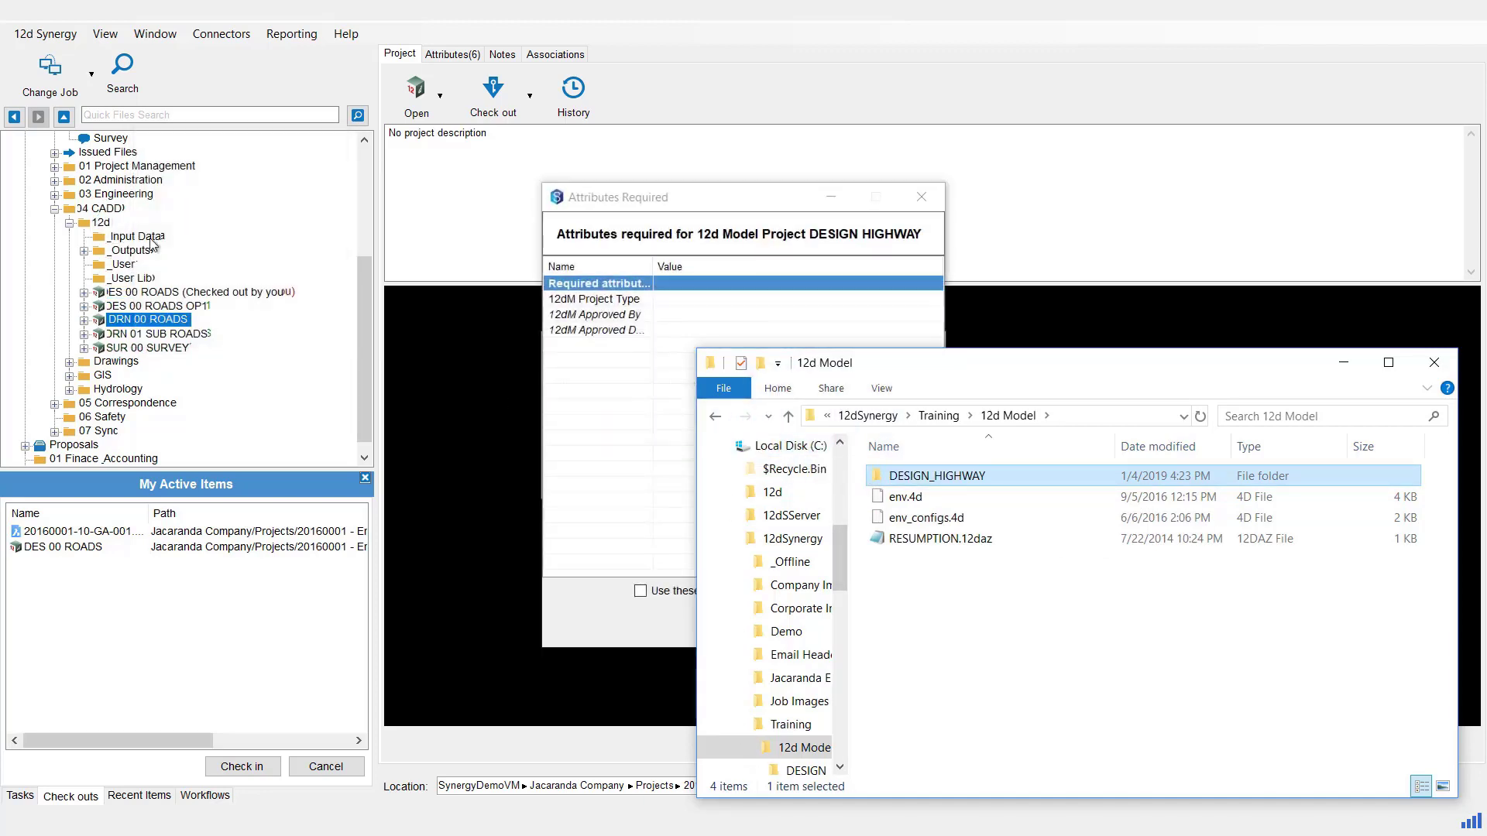
# Step: Widen the attribute name column for DESIGN HIGHWAY, choose its required 12dM Project Type and apply the attributes
pyautogui.click(662, 200)
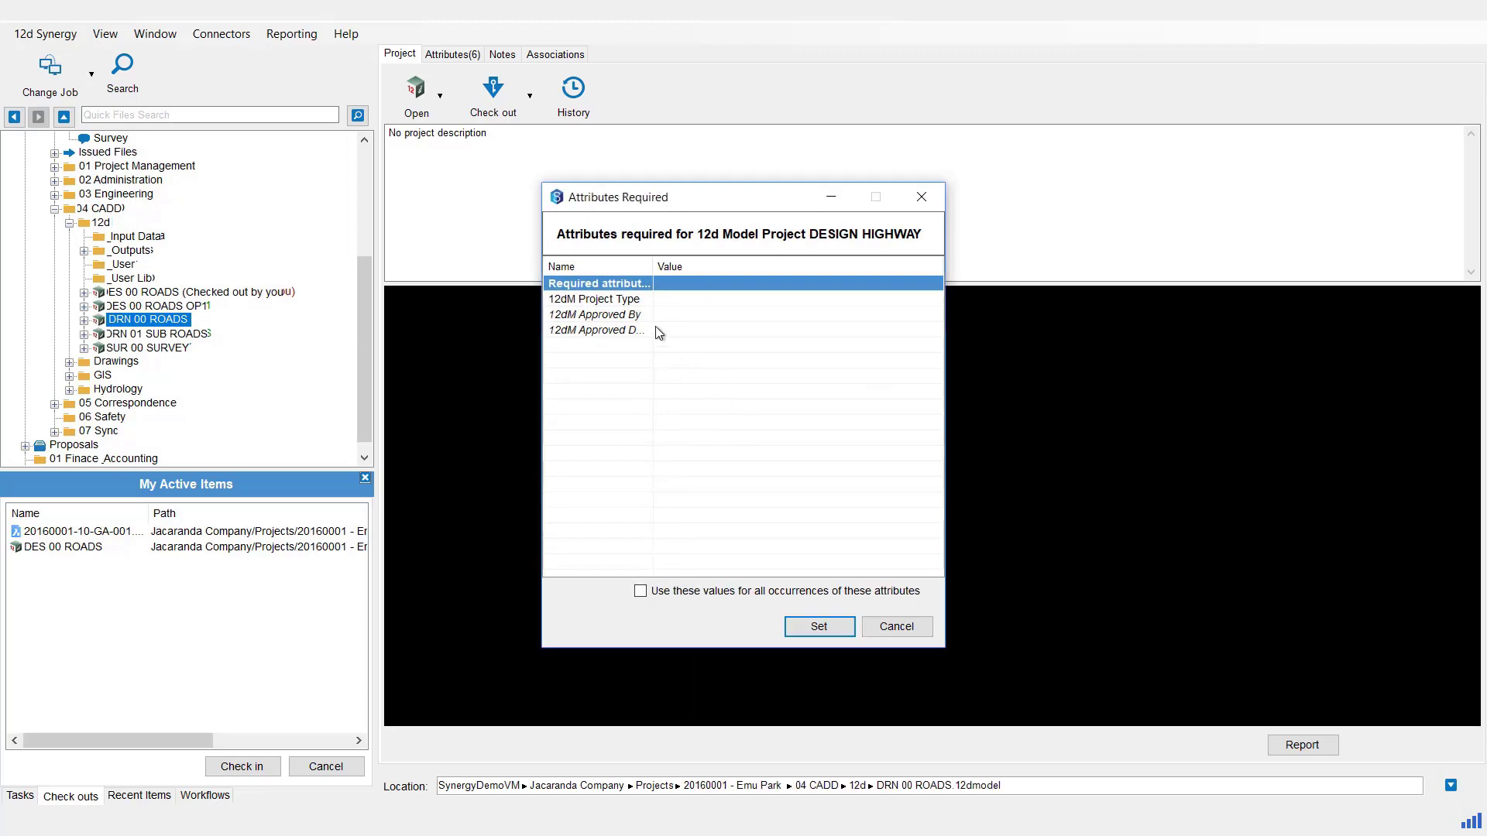
pyautogui.moveTo(653, 266); pyautogui.dragTo(708, 267)
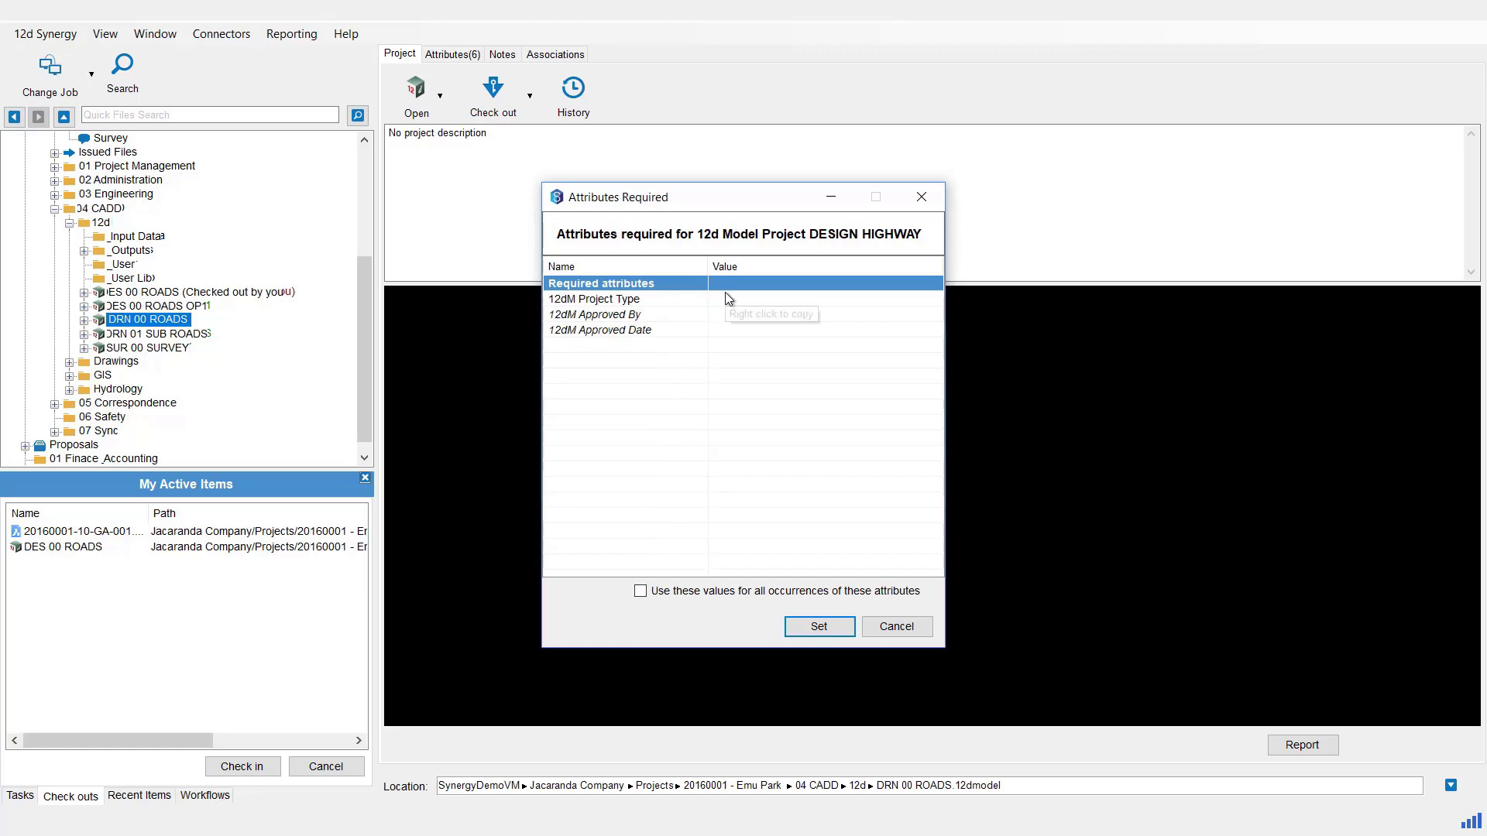
pyautogui.click(728, 299)
pyautogui.click(743, 323)
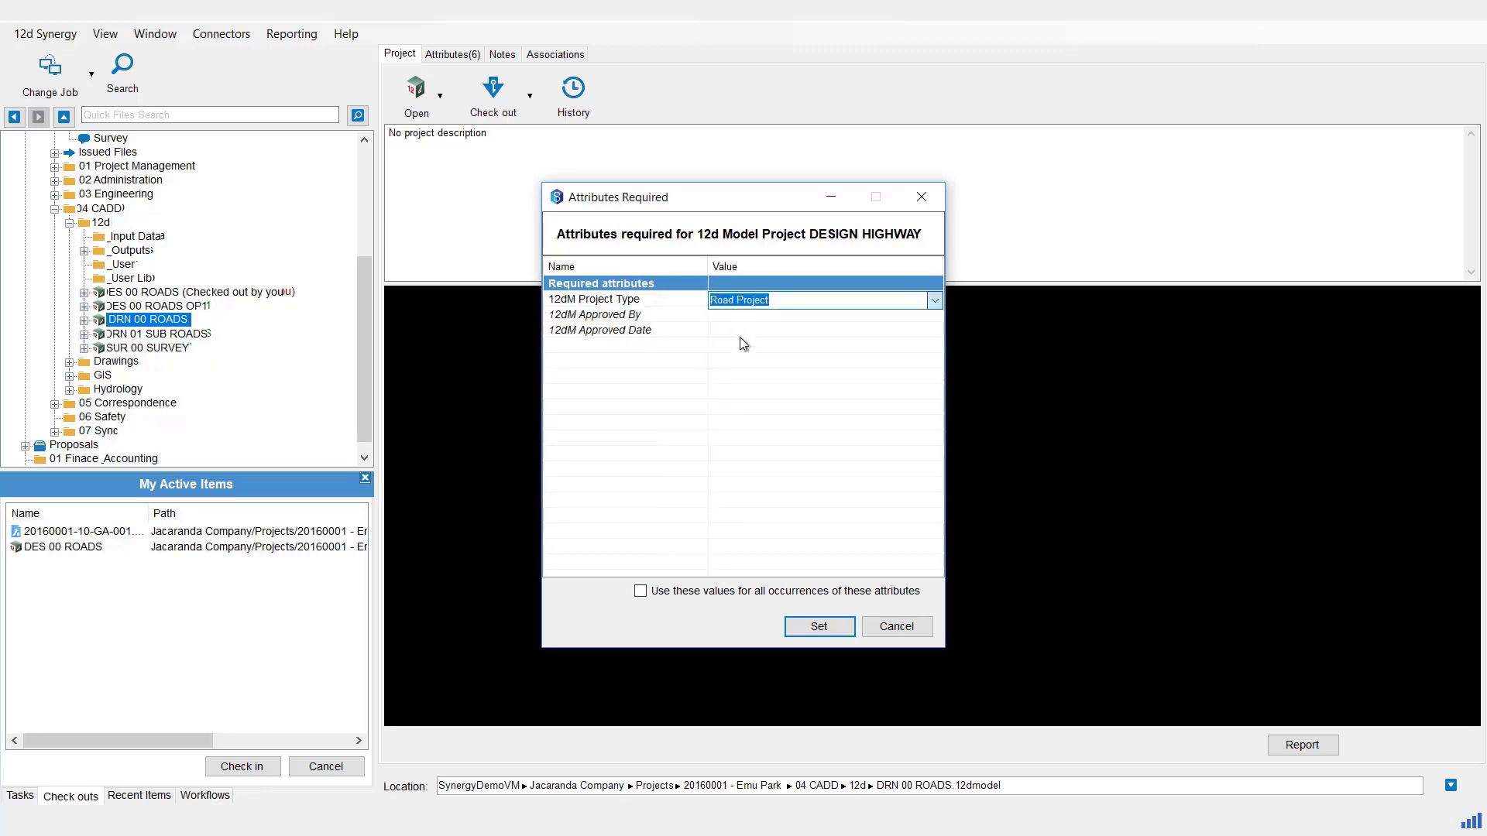
pyautogui.click(818, 627)
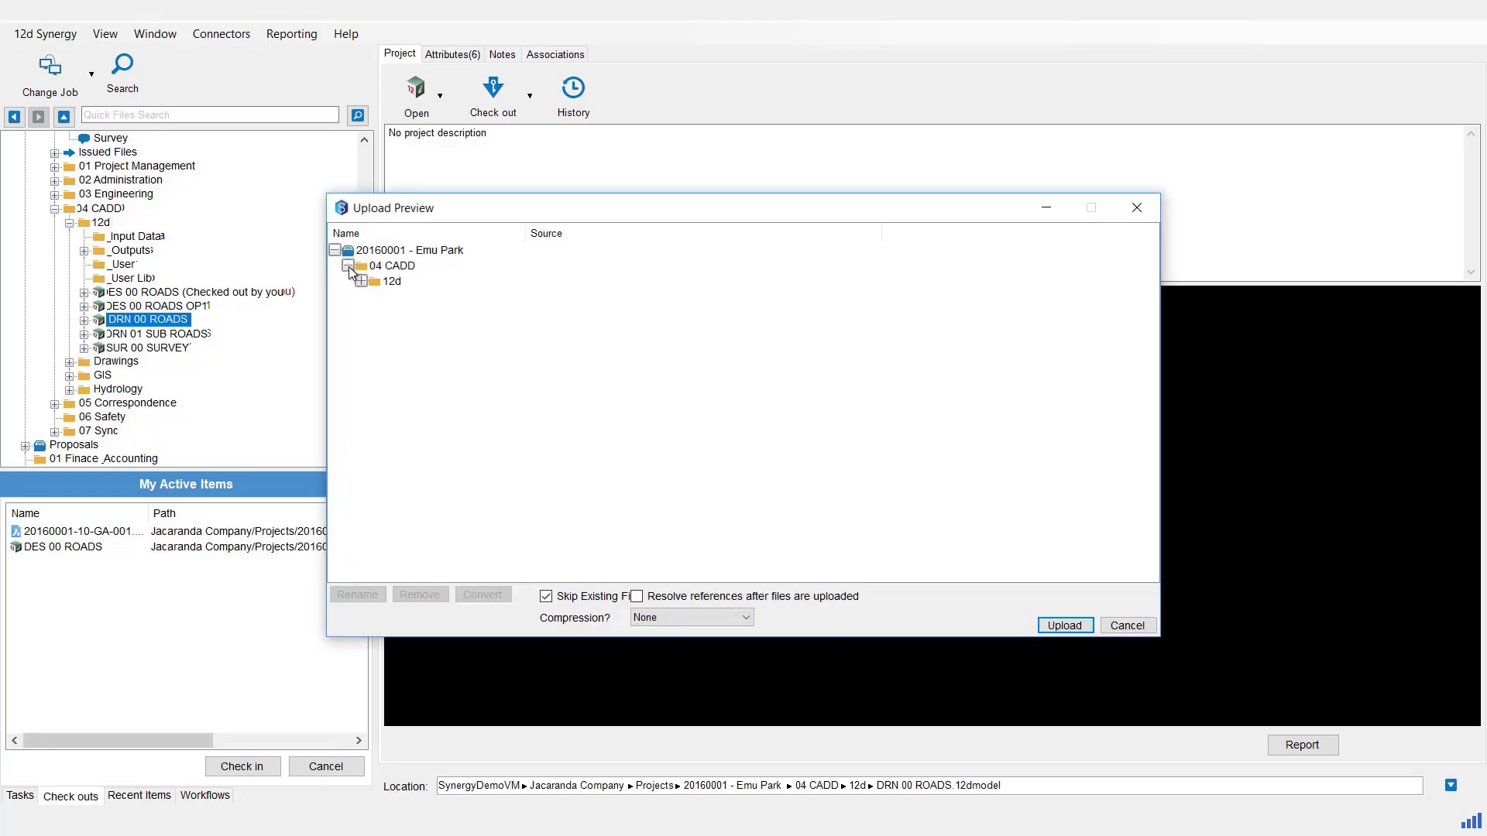
# Step: Expand the 12d folder in the upload preview, upload the DESIGN HIGHWAY project and display its project details
pyautogui.click(361, 281)
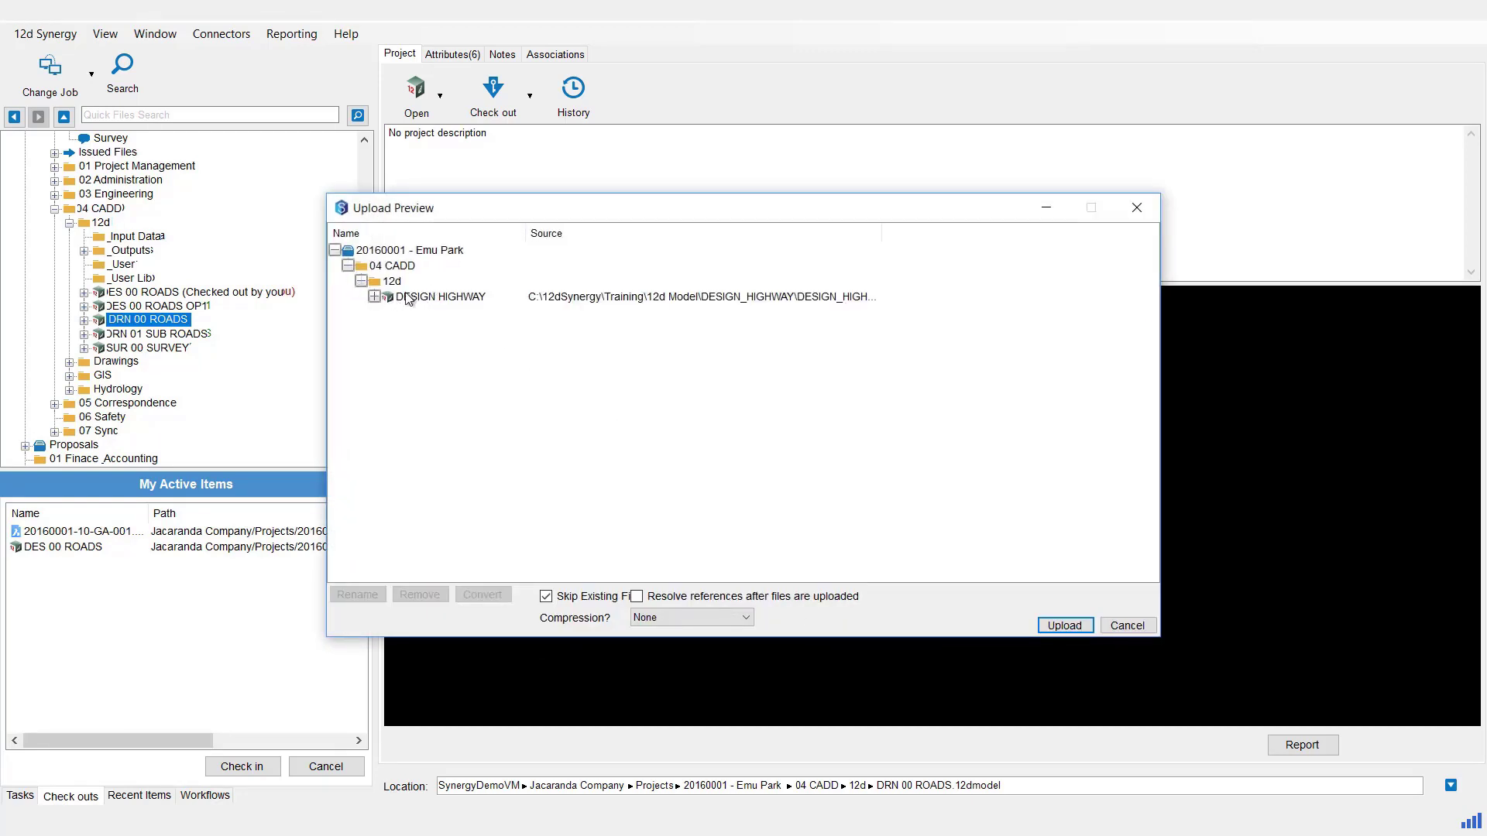
pyautogui.click(1050, 626)
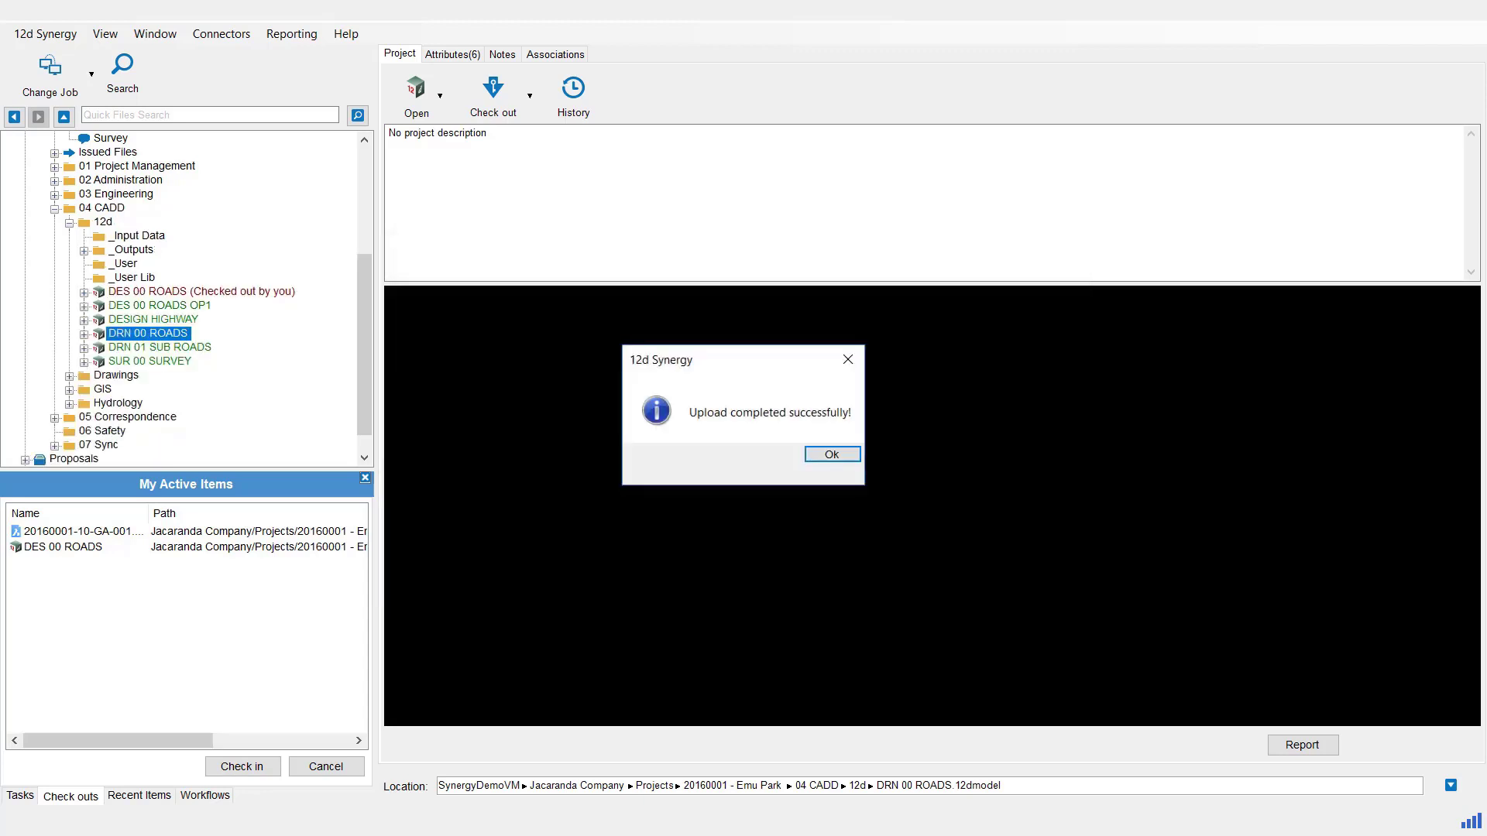
pyautogui.click(830, 456)
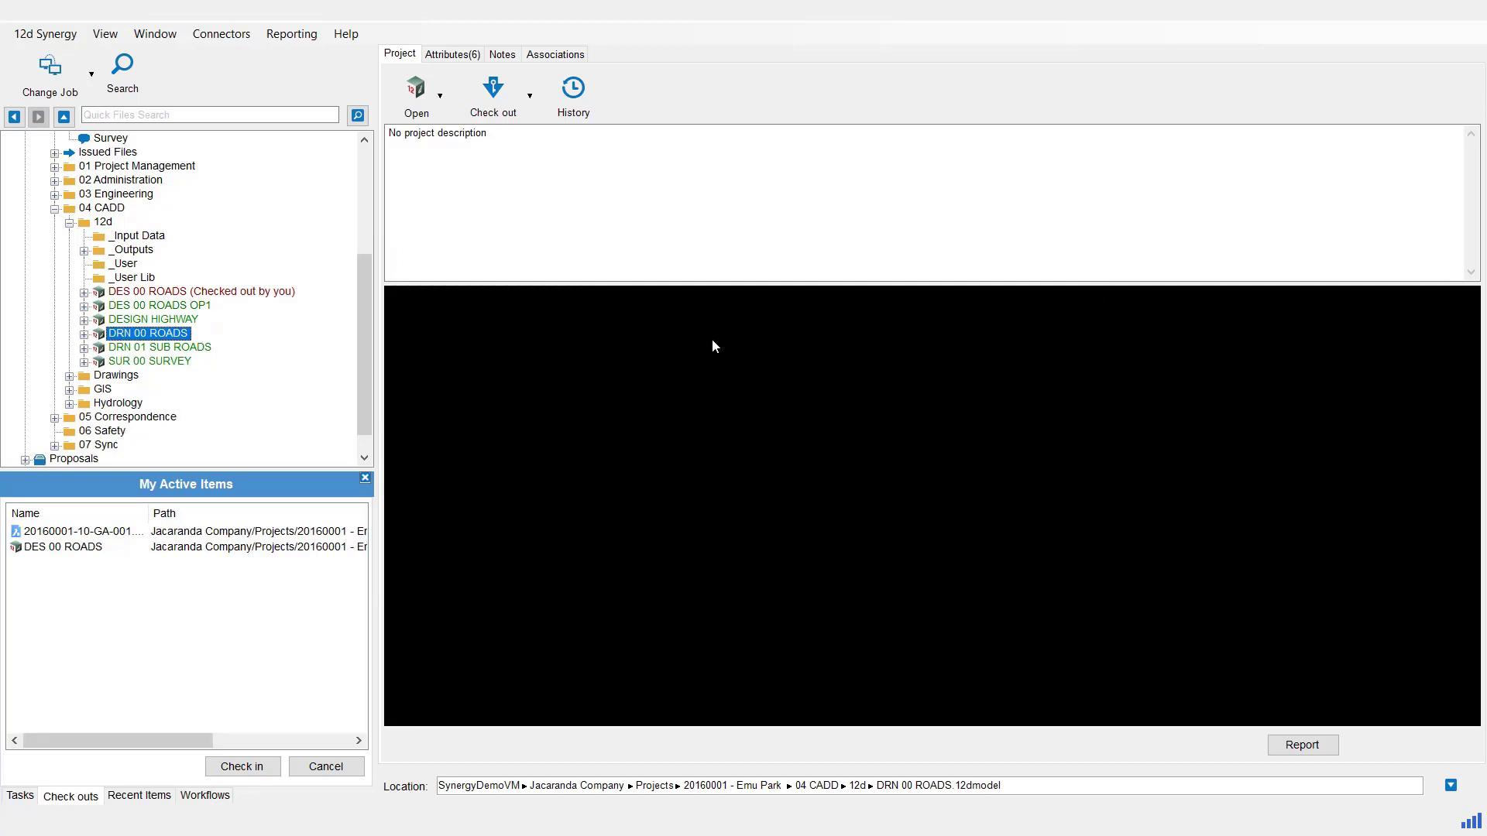
pyautogui.click(128, 319)
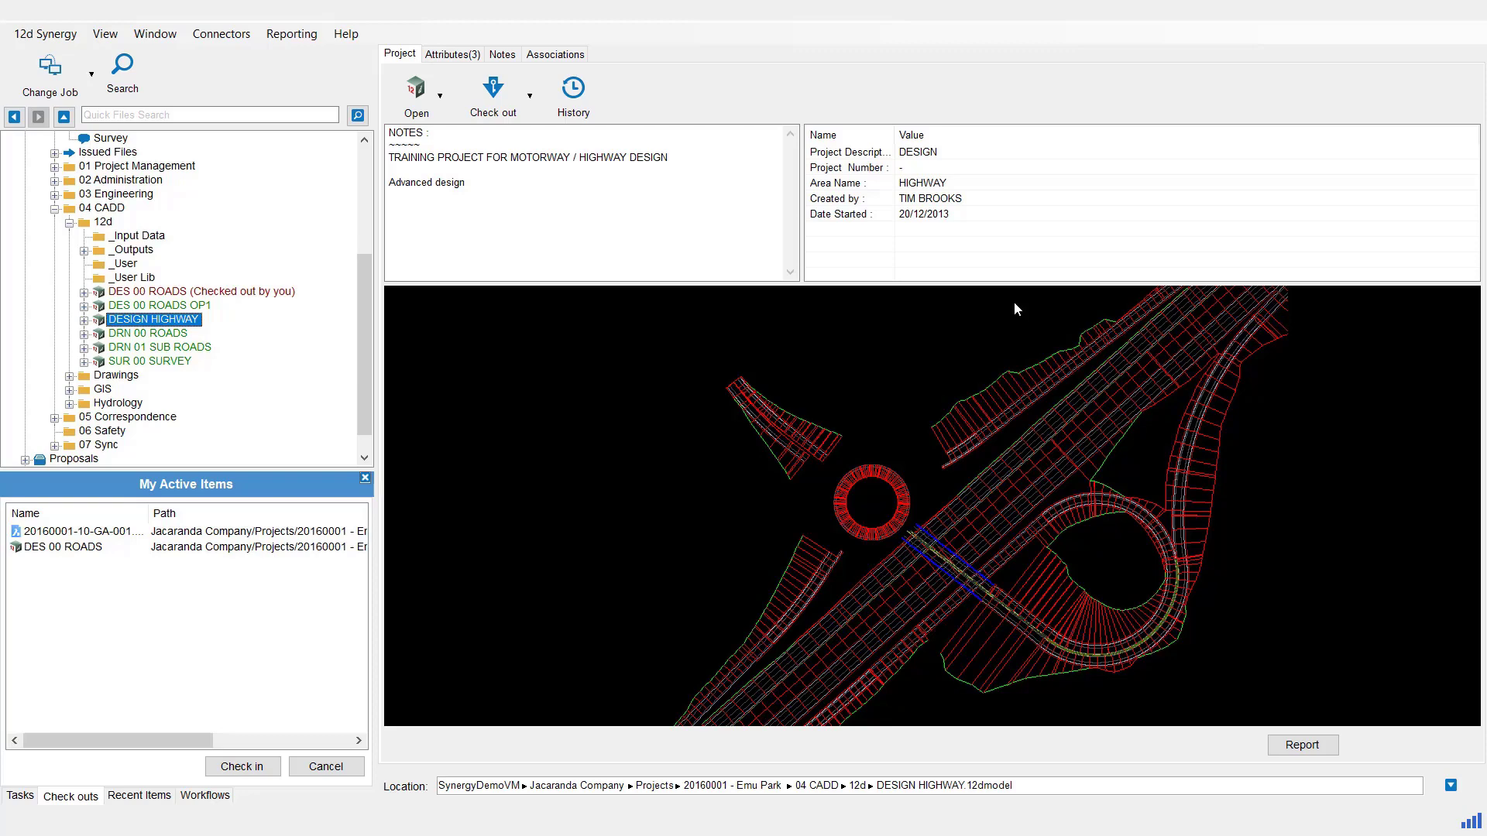
# Step: Check out the DRN 00 ROADS project, allowing the changed files in the local workspace to be overwritten
pyautogui.click(117, 334)
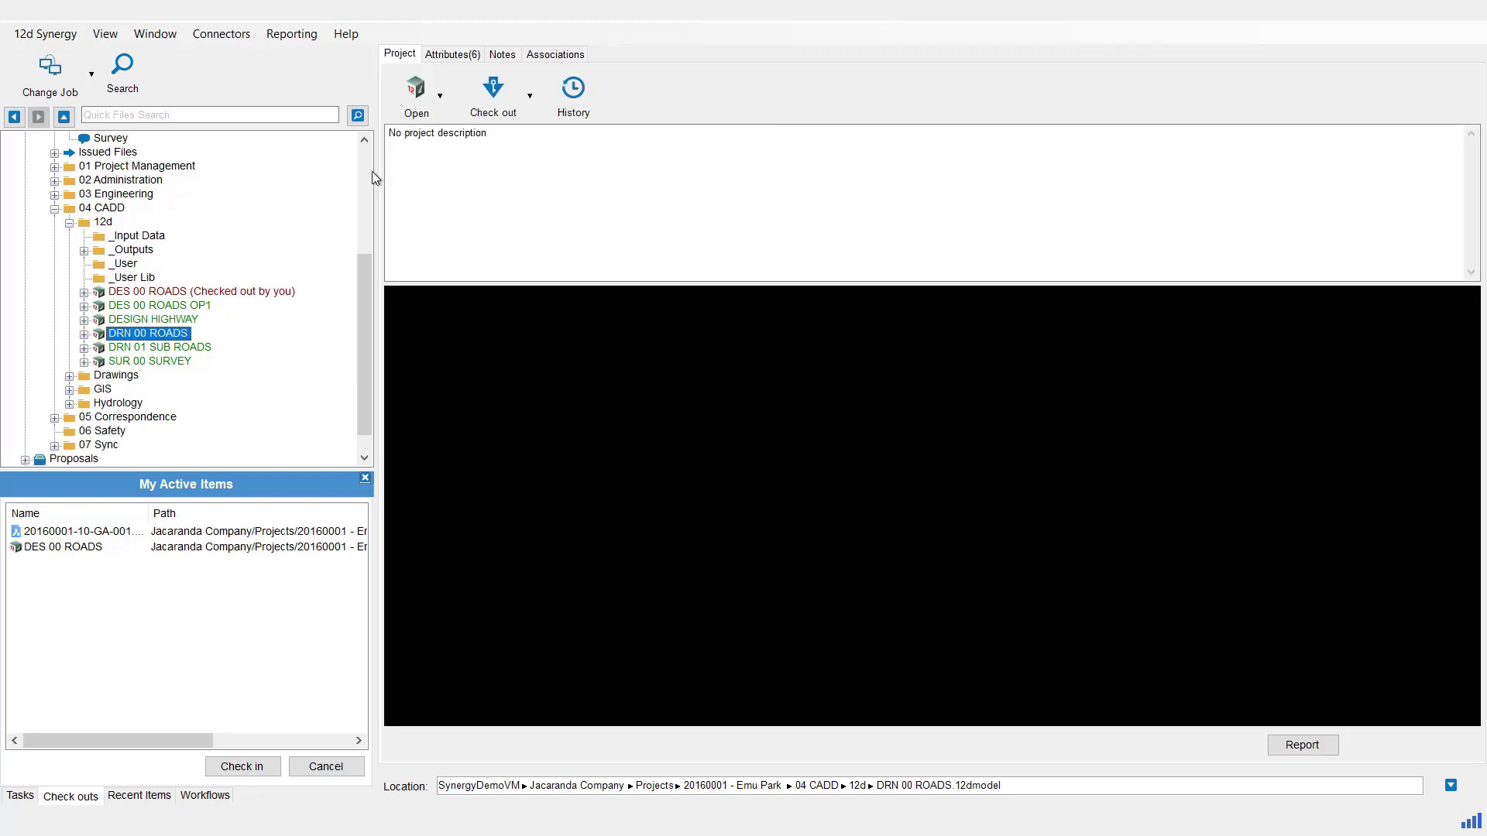
pyautogui.click(496, 89)
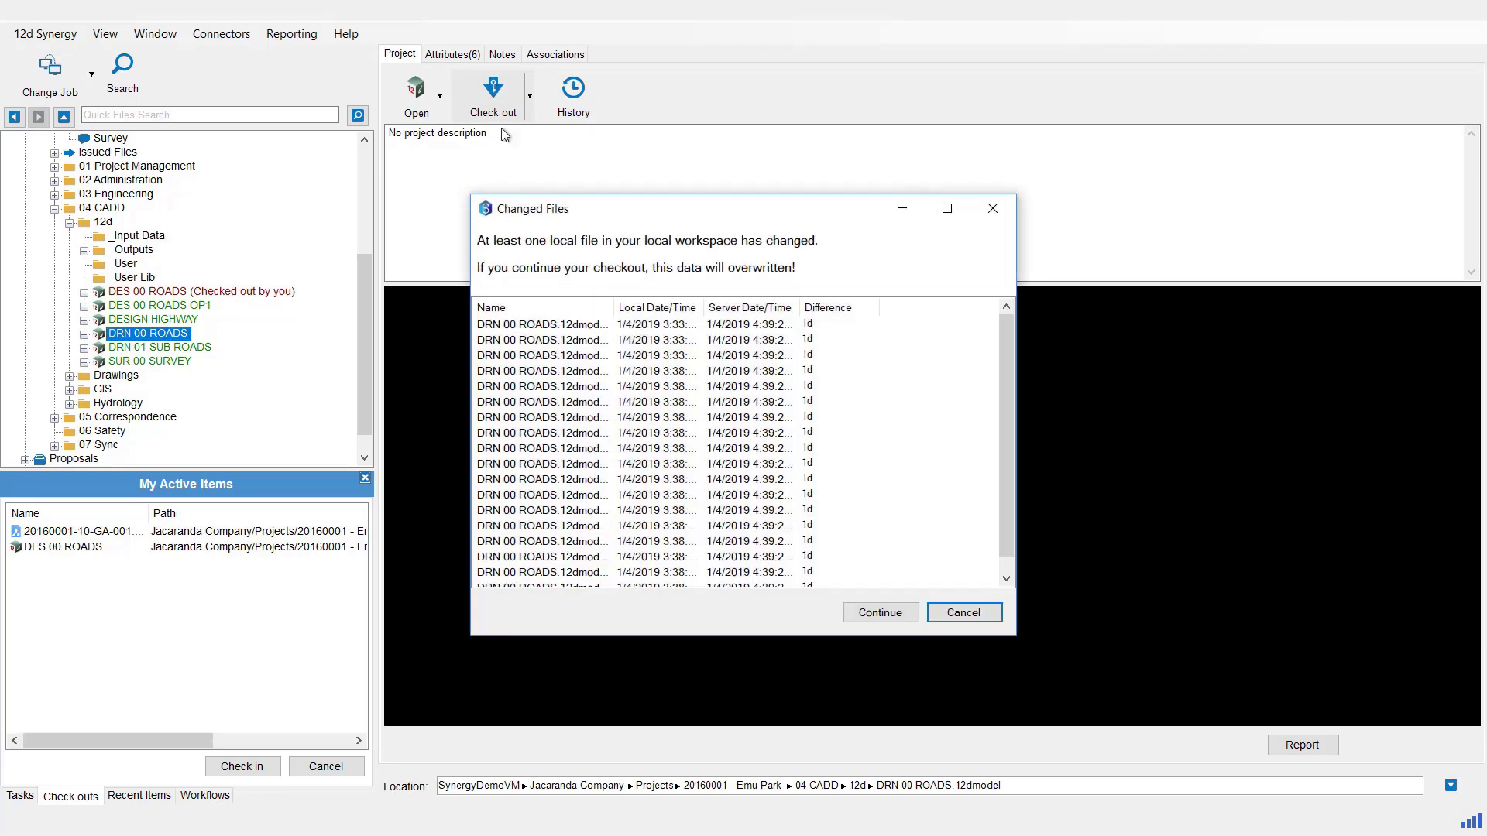
pyautogui.click(879, 616)
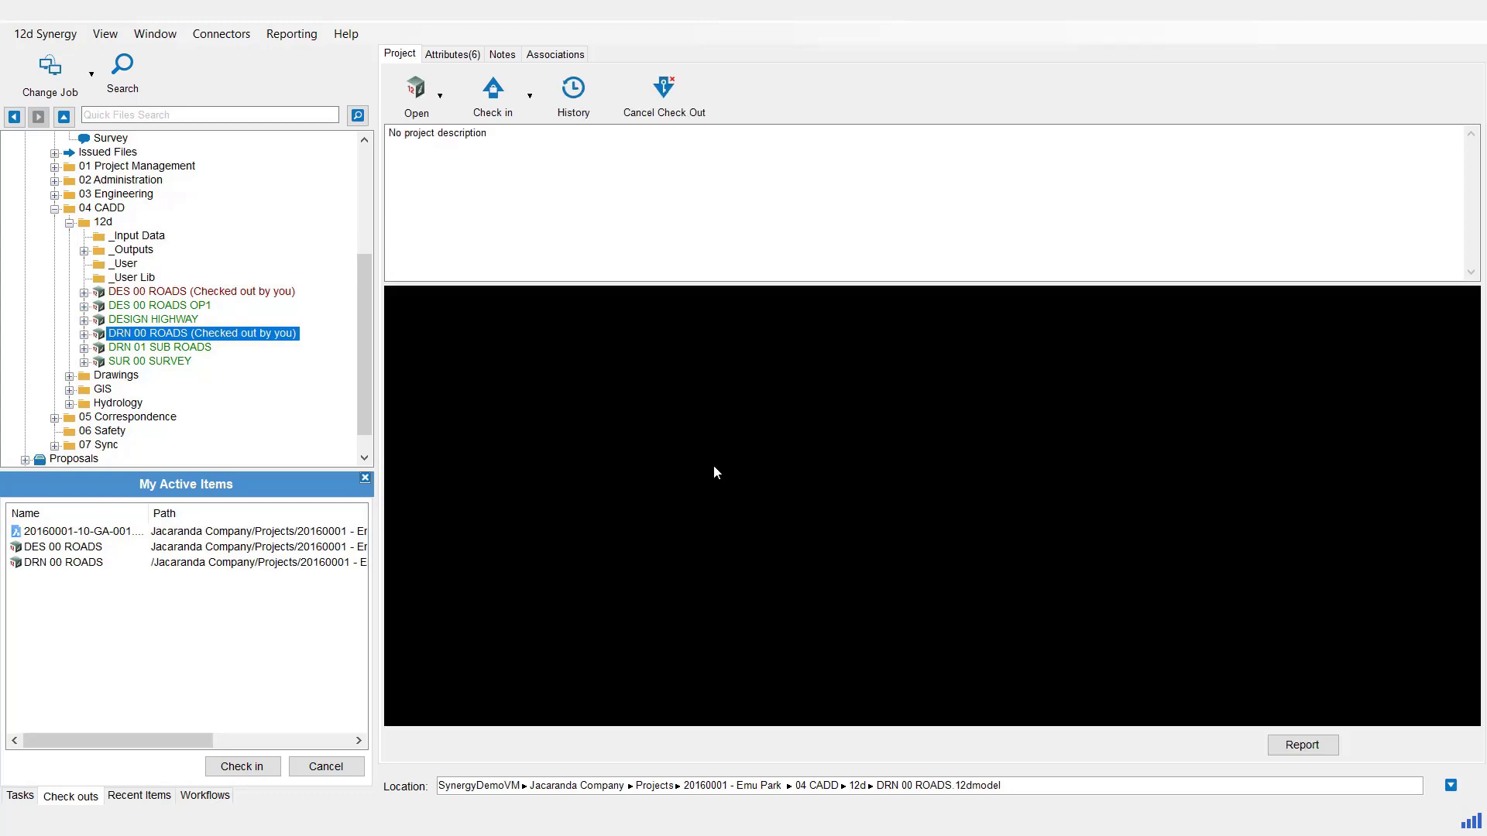
# Step: Open the DRN 00 ROADS project in 12d Model with the Emu Park environment configuration and close the floating View toolbar
pyautogui.click(414, 91)
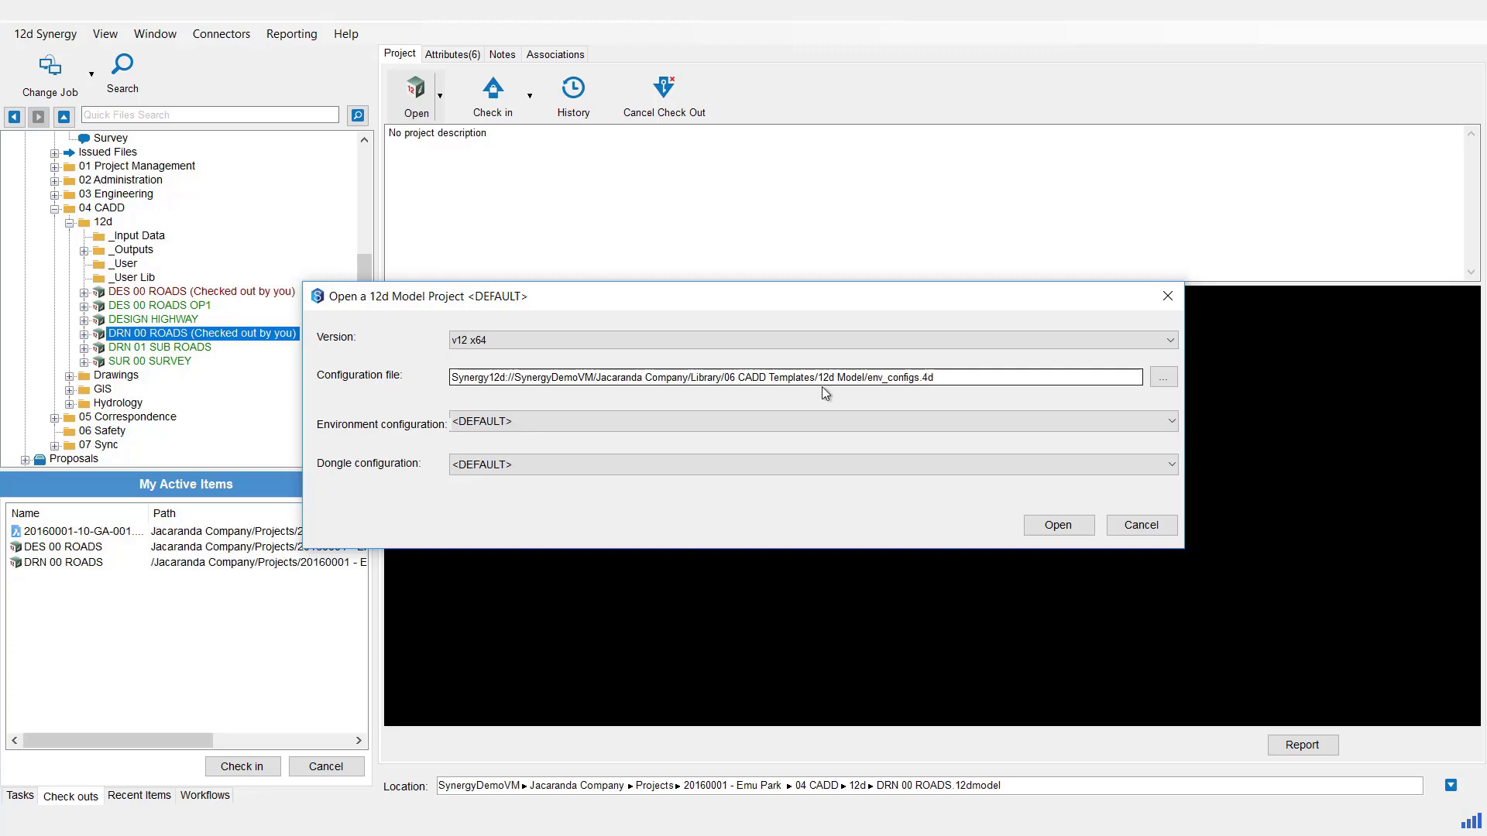
pyautogui.click(534, 419)
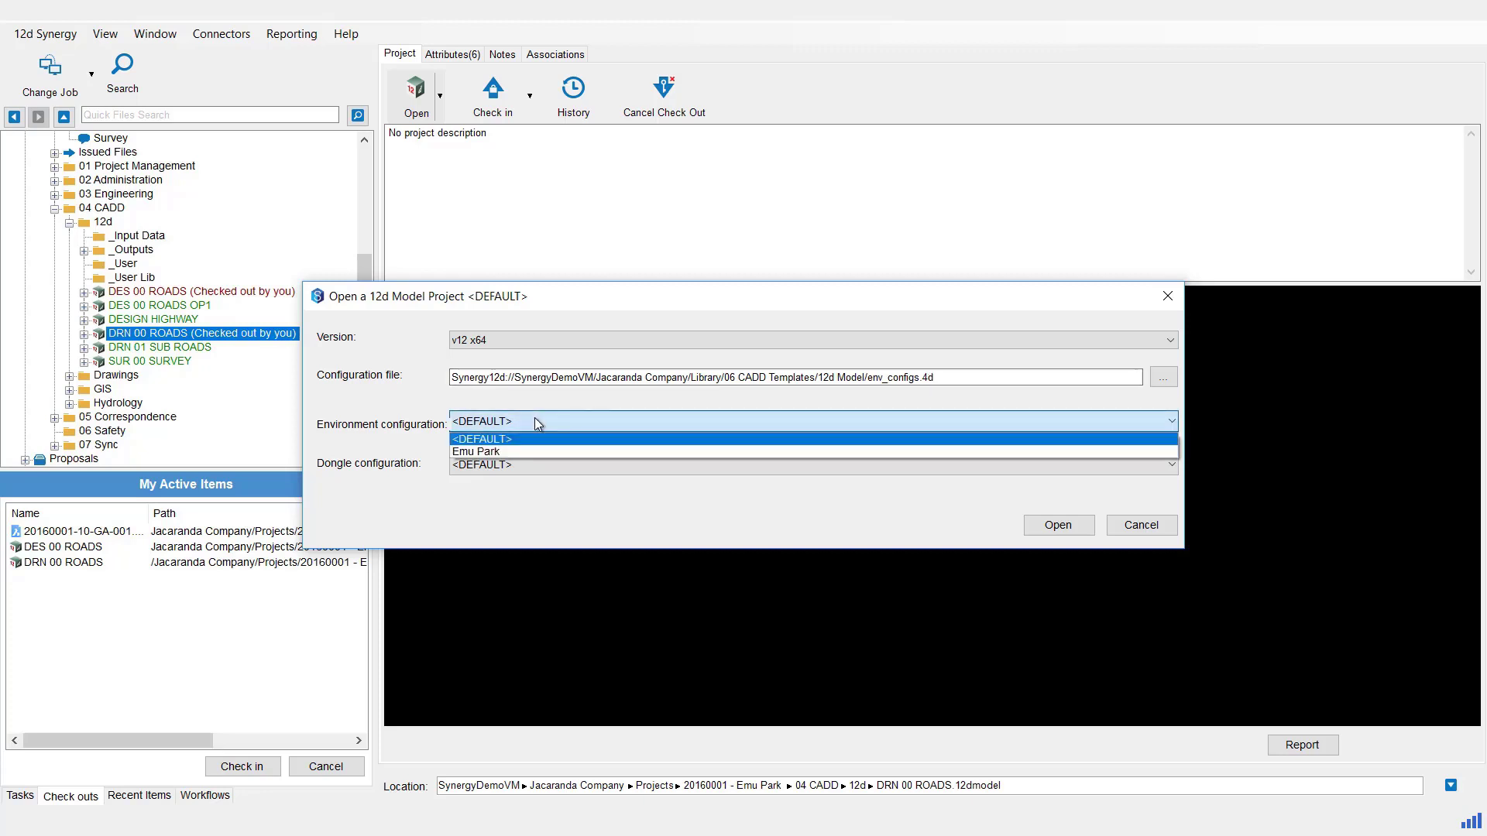
pyautogui.click(494, 452)
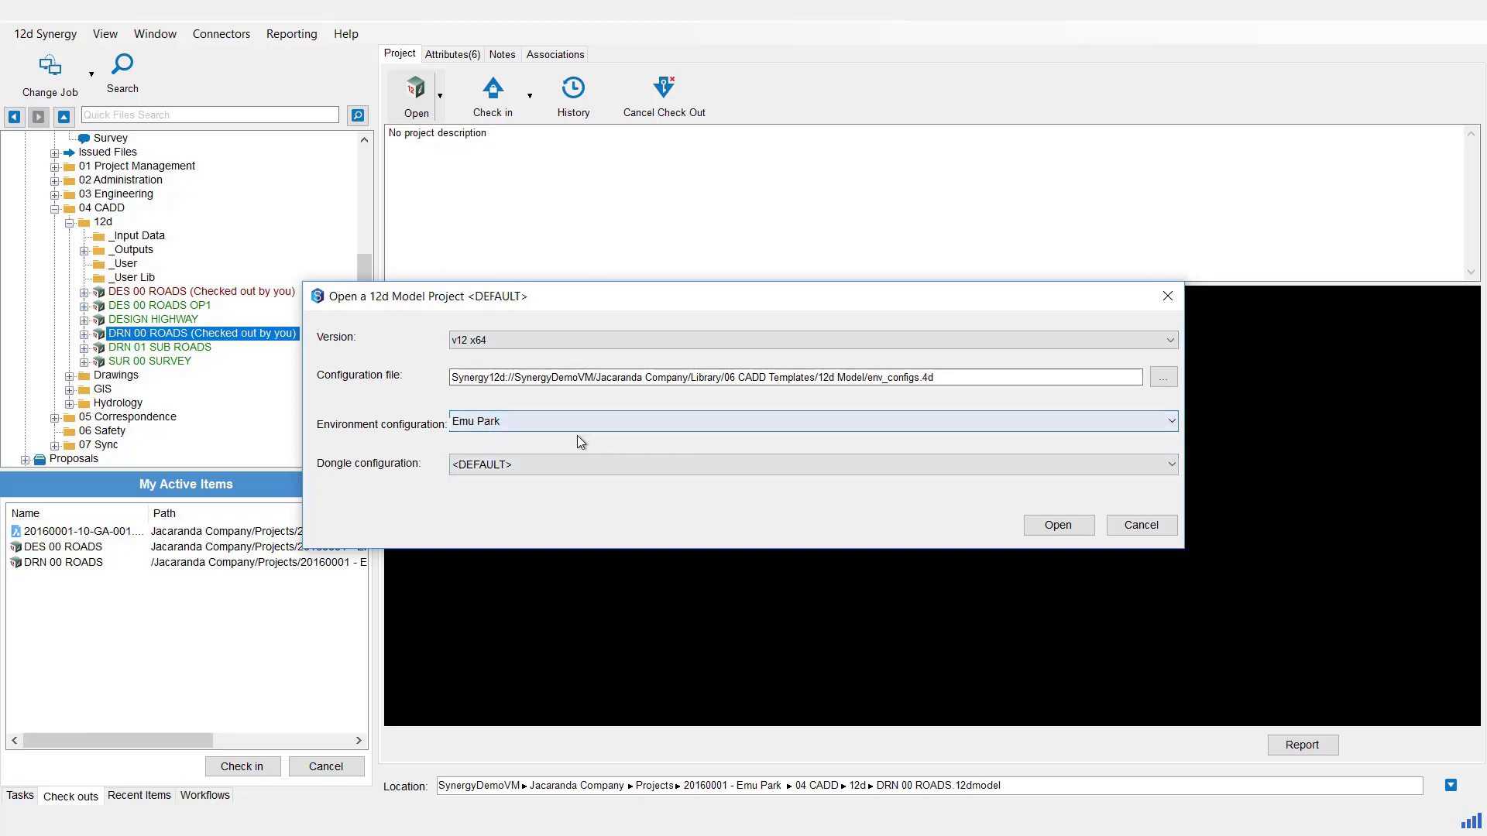
pyautogui.click(1057, 525)
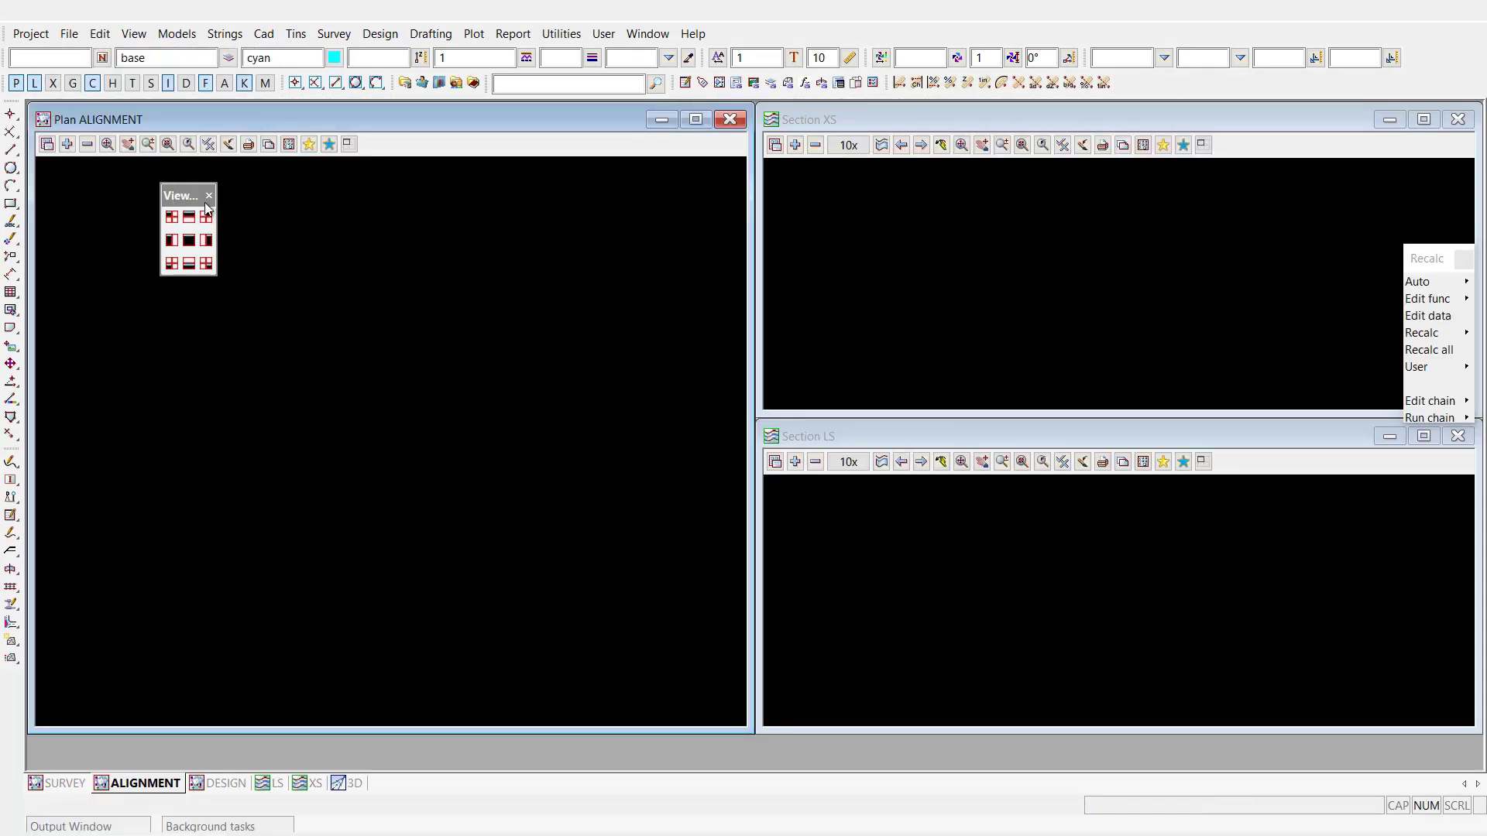
pyautogui.click(208, 197)
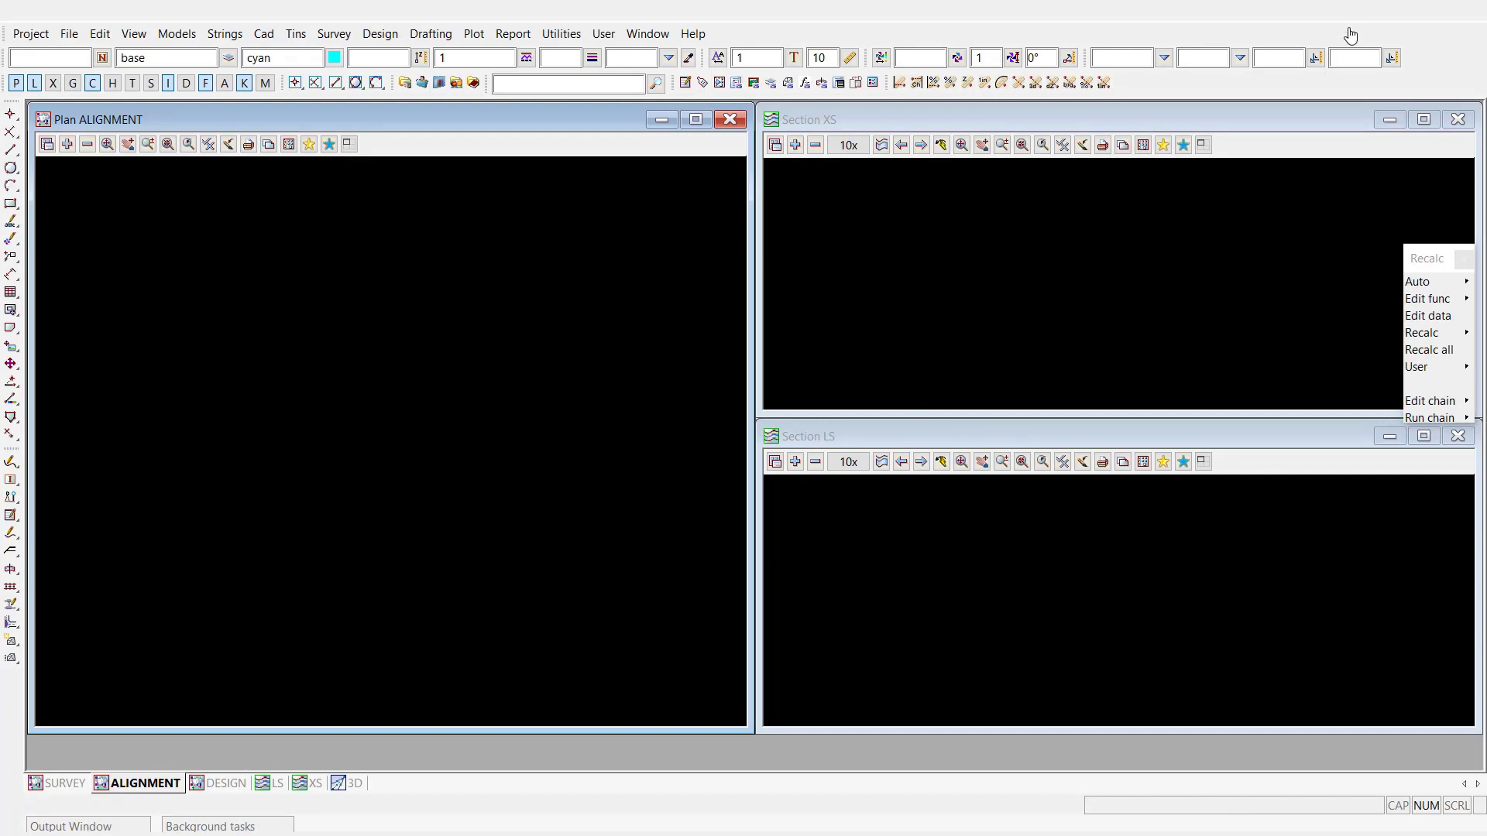
# Step: Return to 12d Synergy and open the DESIGN HIGHWAY project in 12d Model with the Emu Park environment configuration
pyautogui.click(1377, 20)
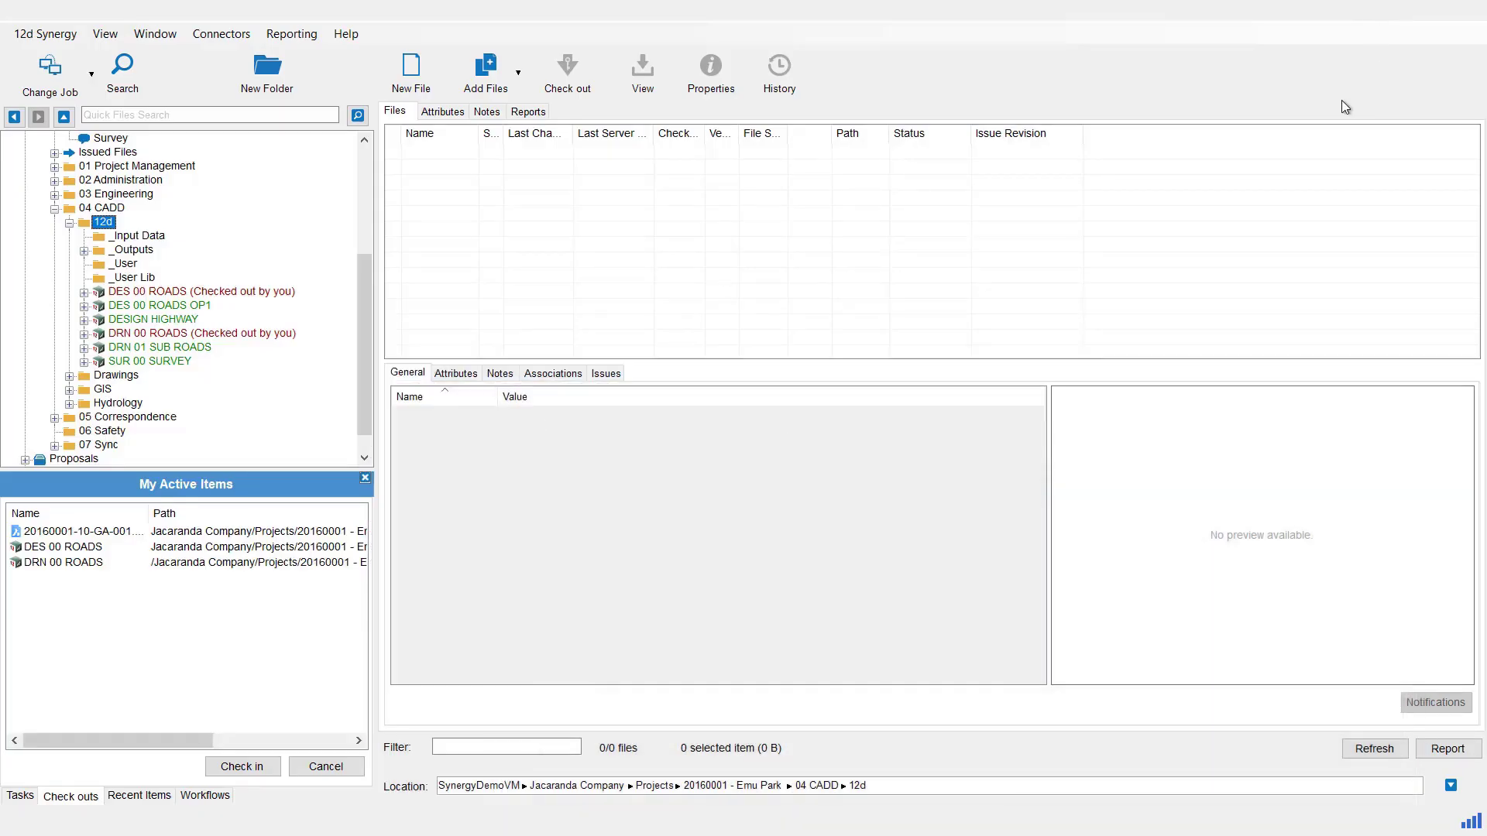
pyautogui.click(151, 319)
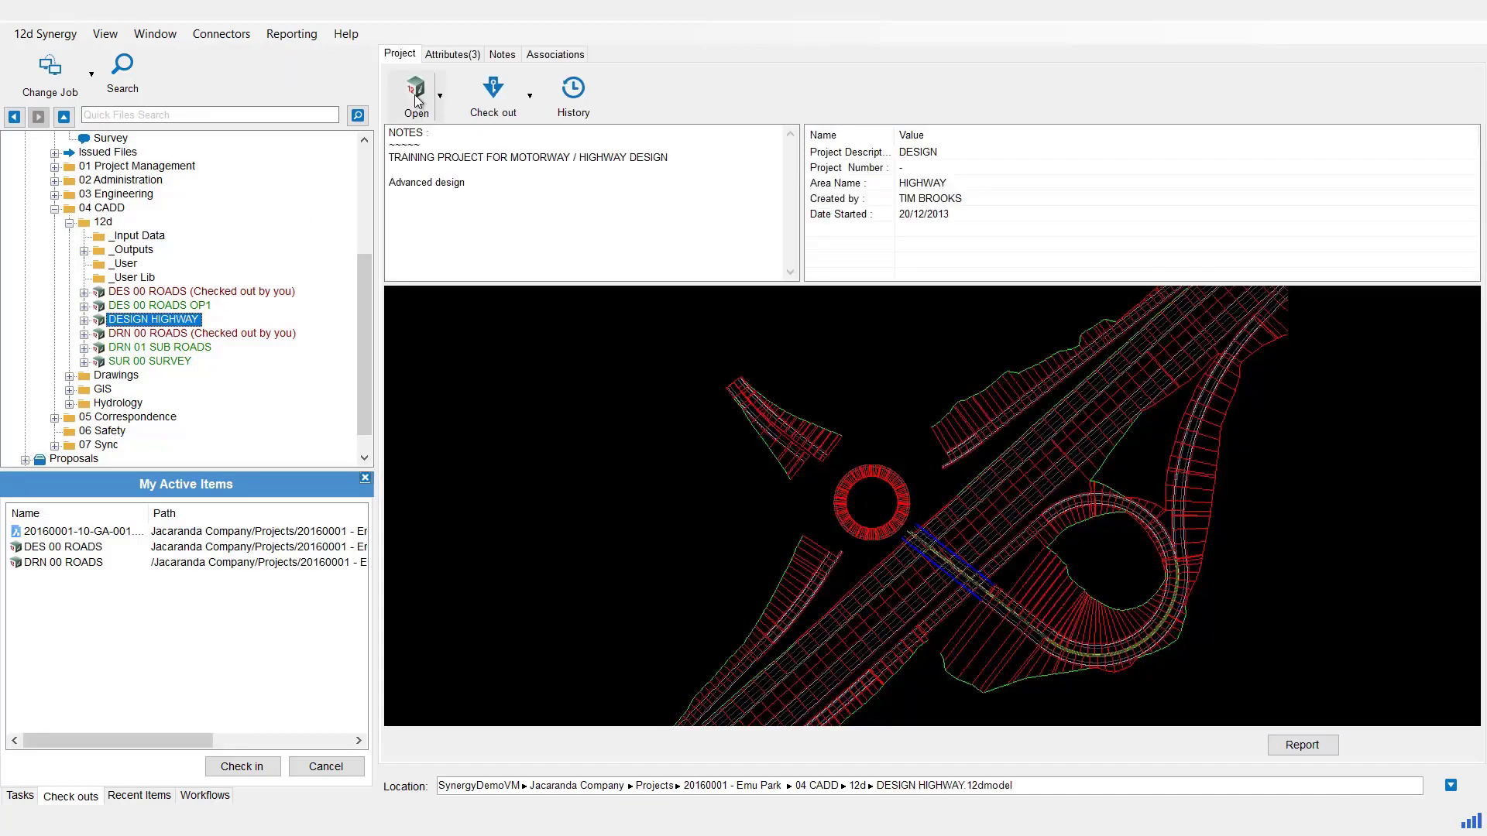
pyautogui.click(416, 108)
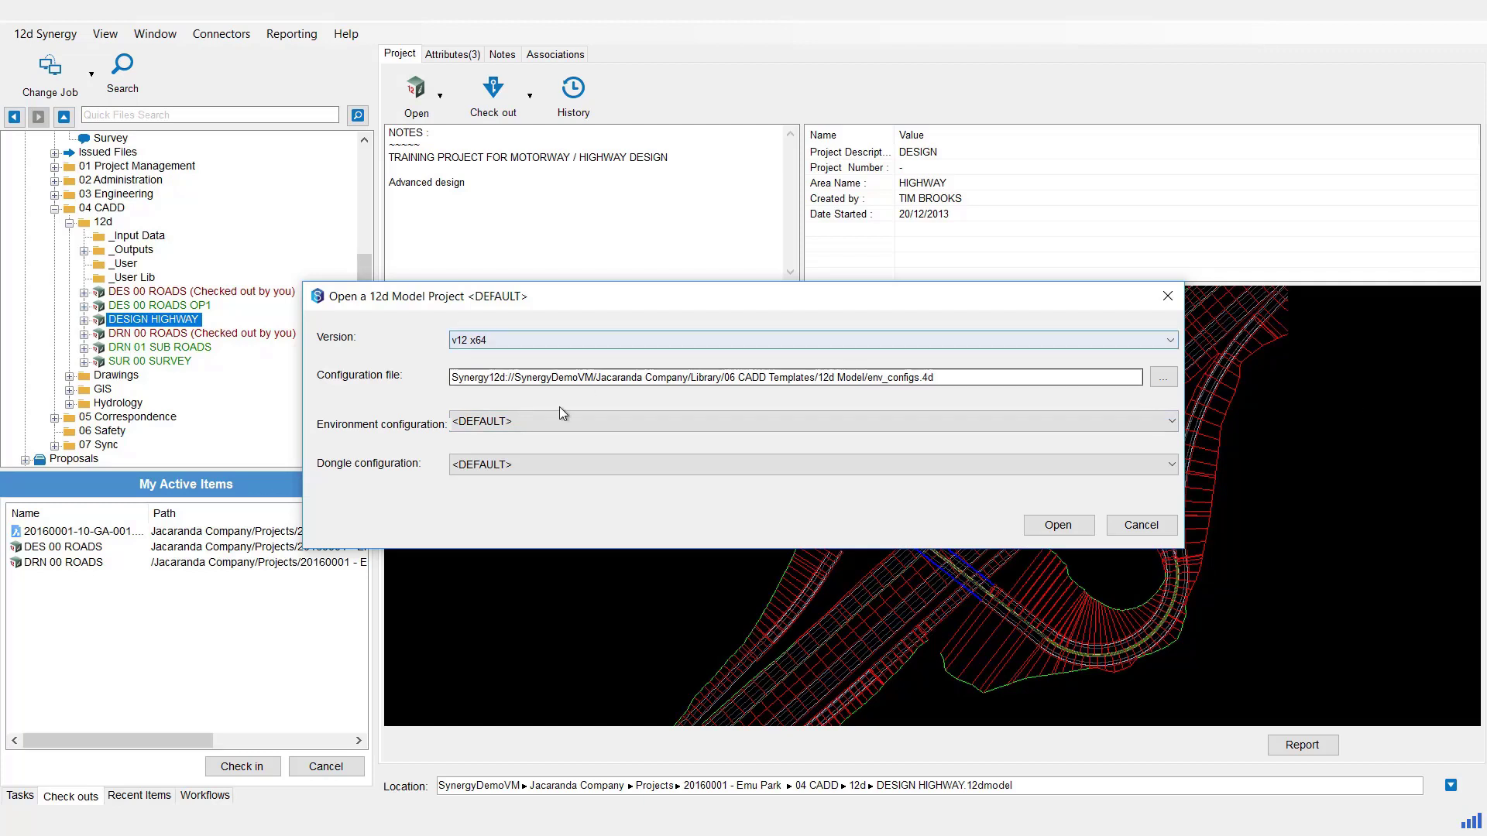
pyautogui.click(527, 425)
pyautogui.click(494, 452)
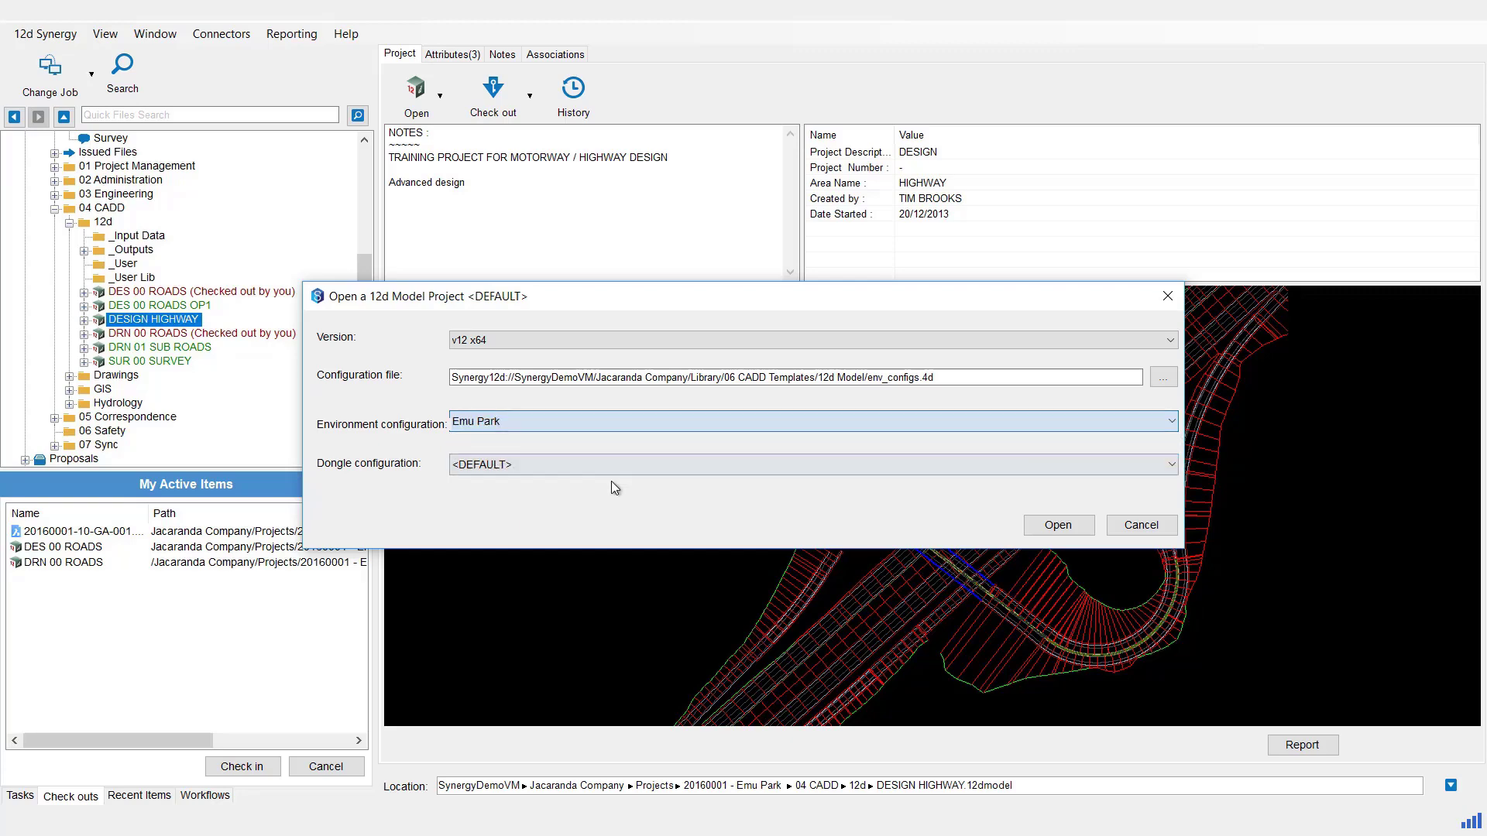
pyautogui.click(1055, 525)
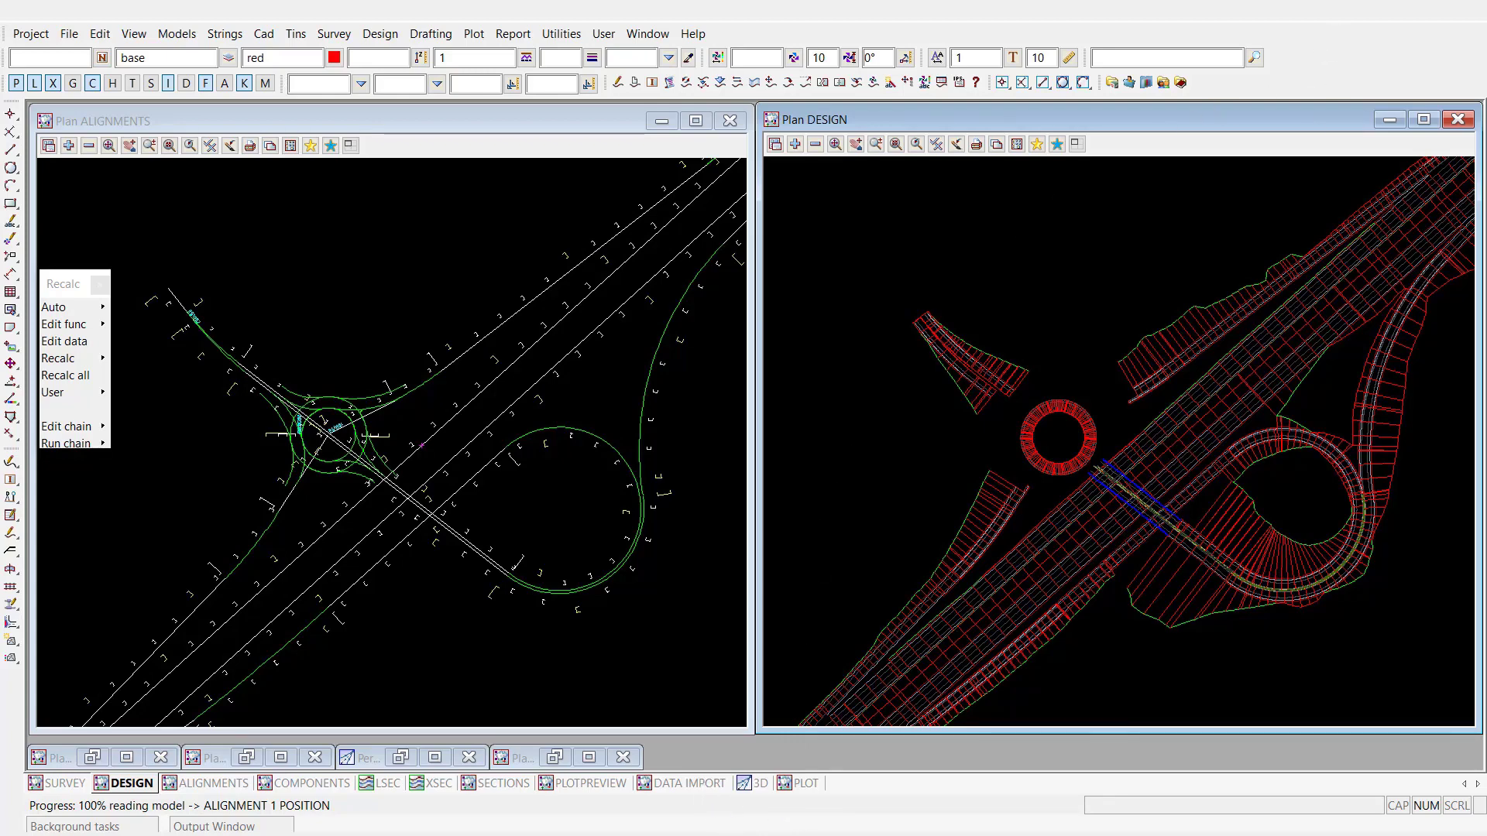
# Step: Switch to the DRN 00 ROADS project in 12d Model, save it and exit that session
pyautogui.click(1371, 31)
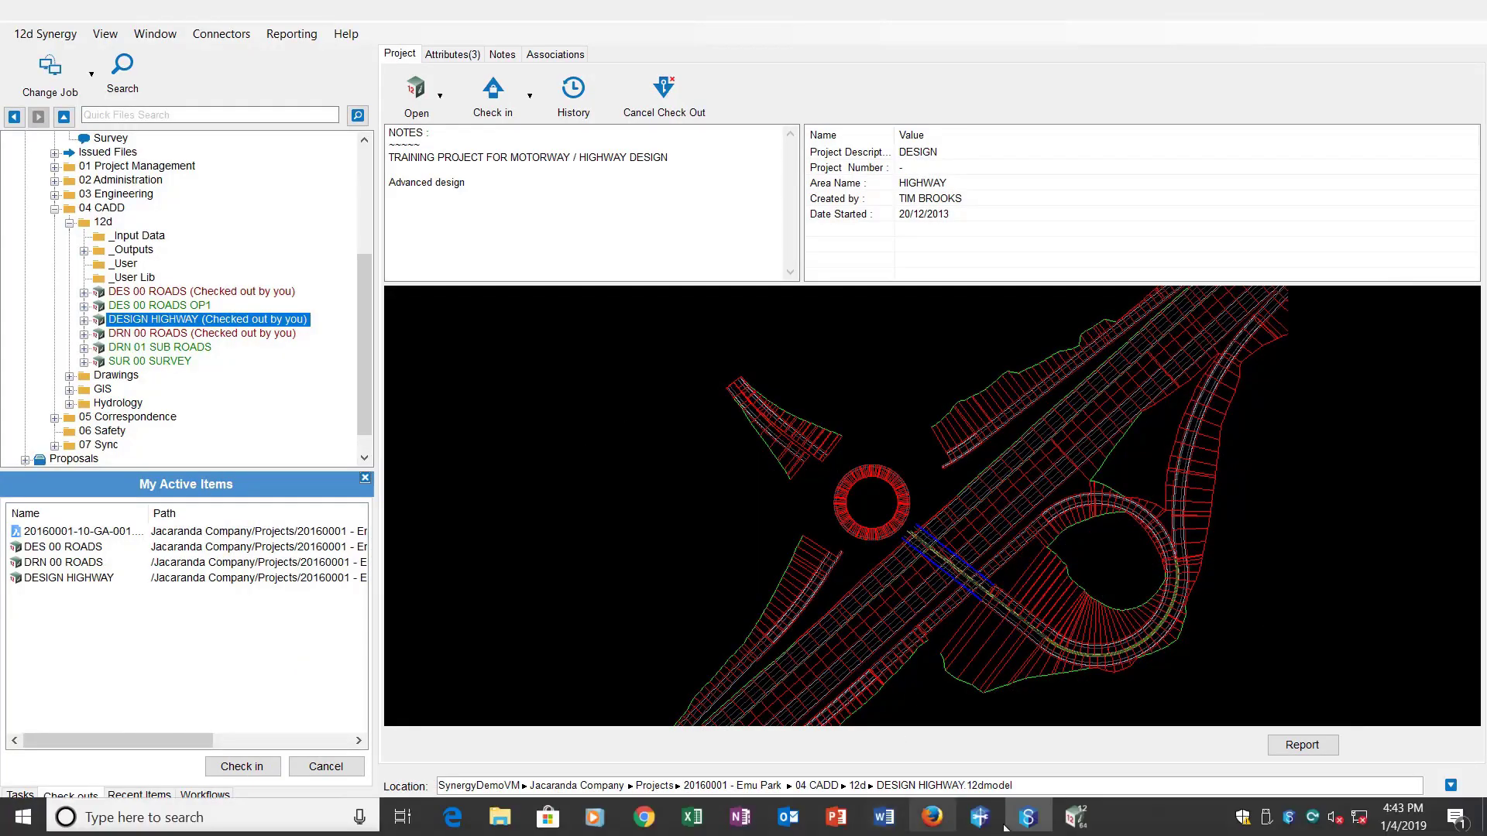
pyautogui.moveTo(1074, 817)
pyautogui.click(975, 682)
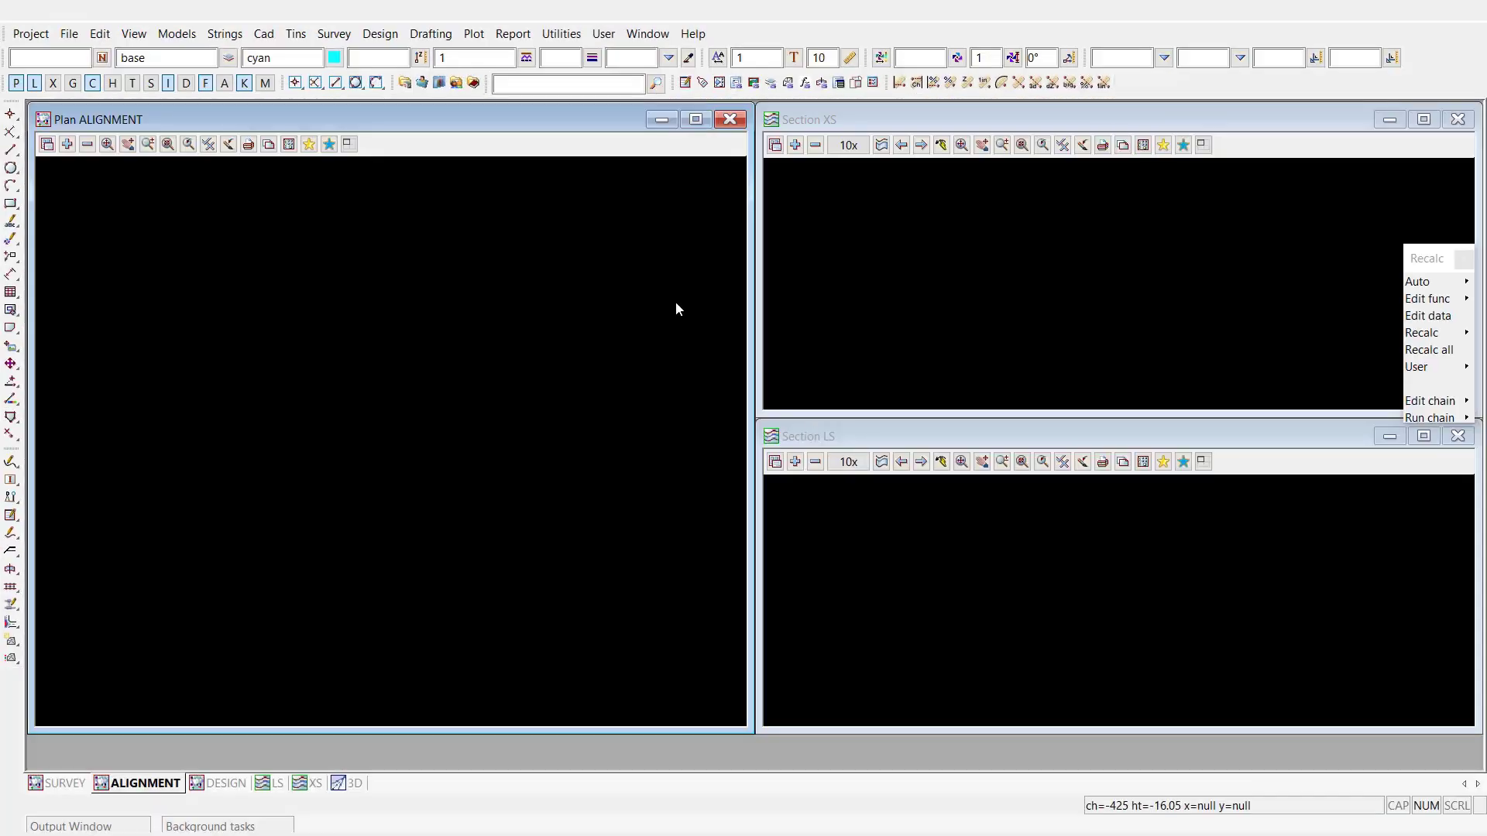
pyautogui.click(31, 34)
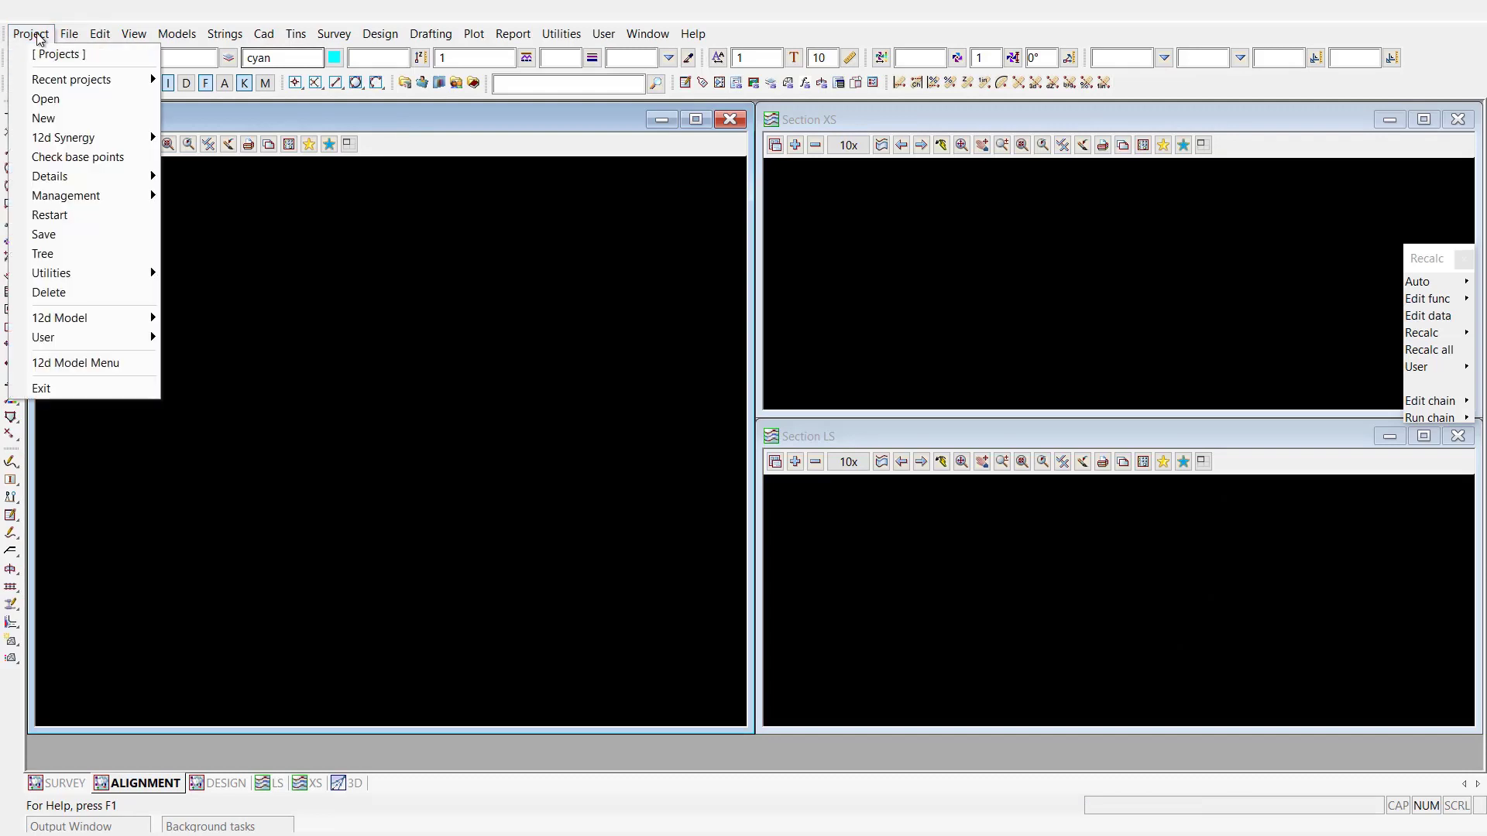
pyautogui.click(61, 232)
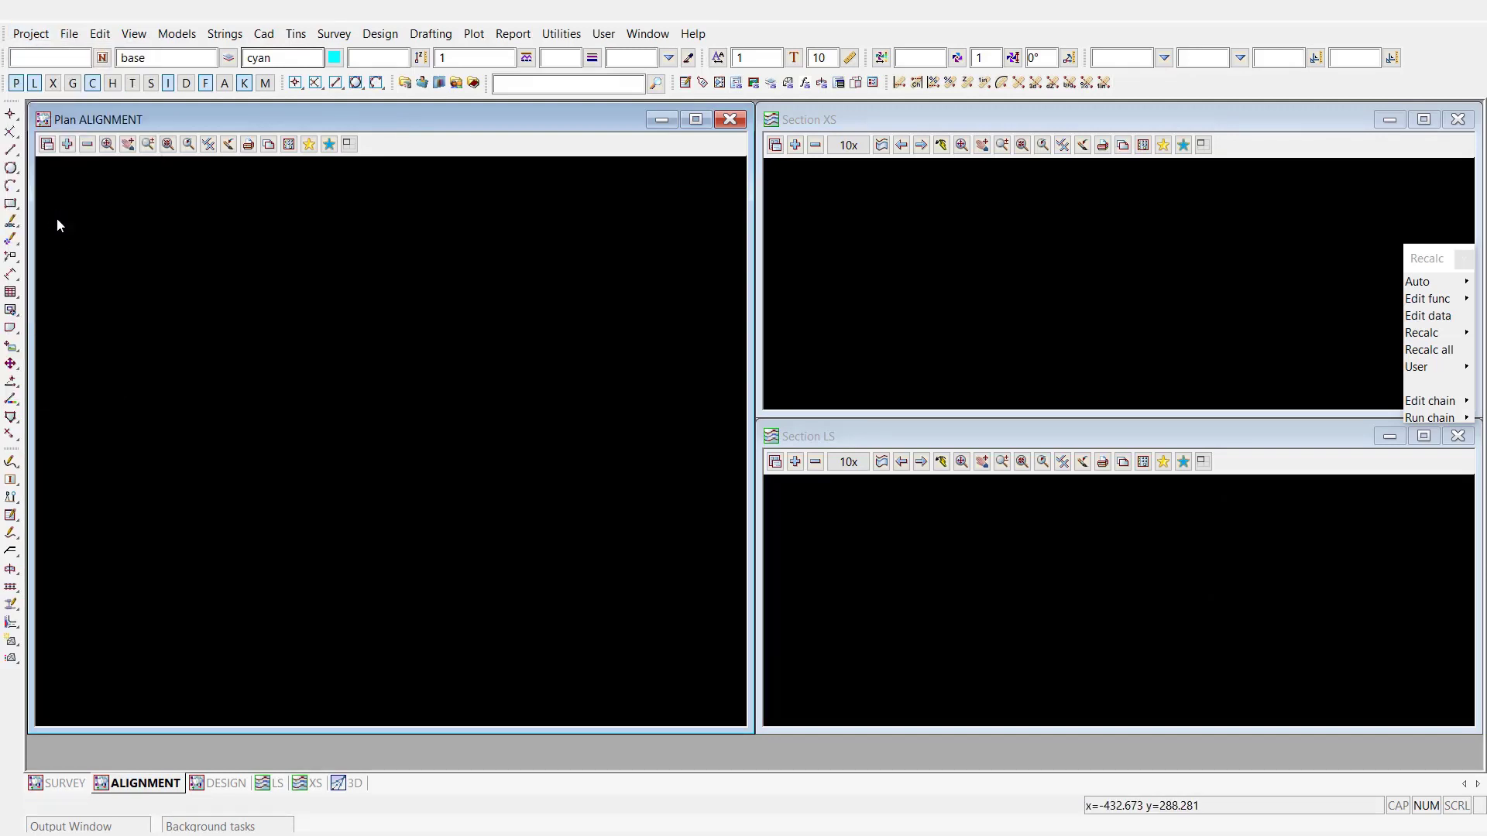
pyautogui.click(31, 33)
pyautogui.click(89, 387)
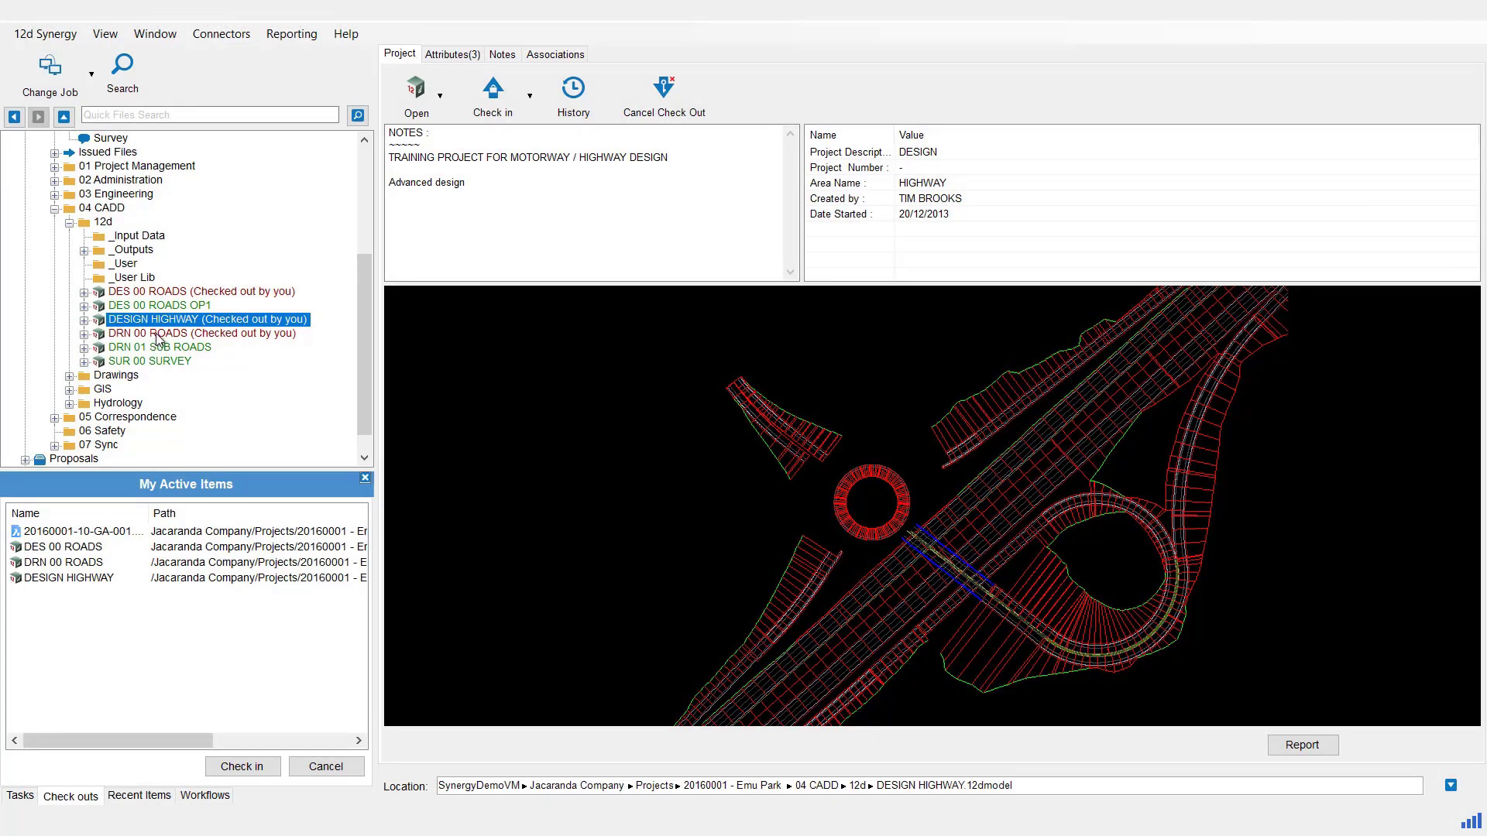
# Step: Check in the DRN 00 ROADS project in 12d Synergy with the manual change description "Set up"
pyautogui.click(139, 336)
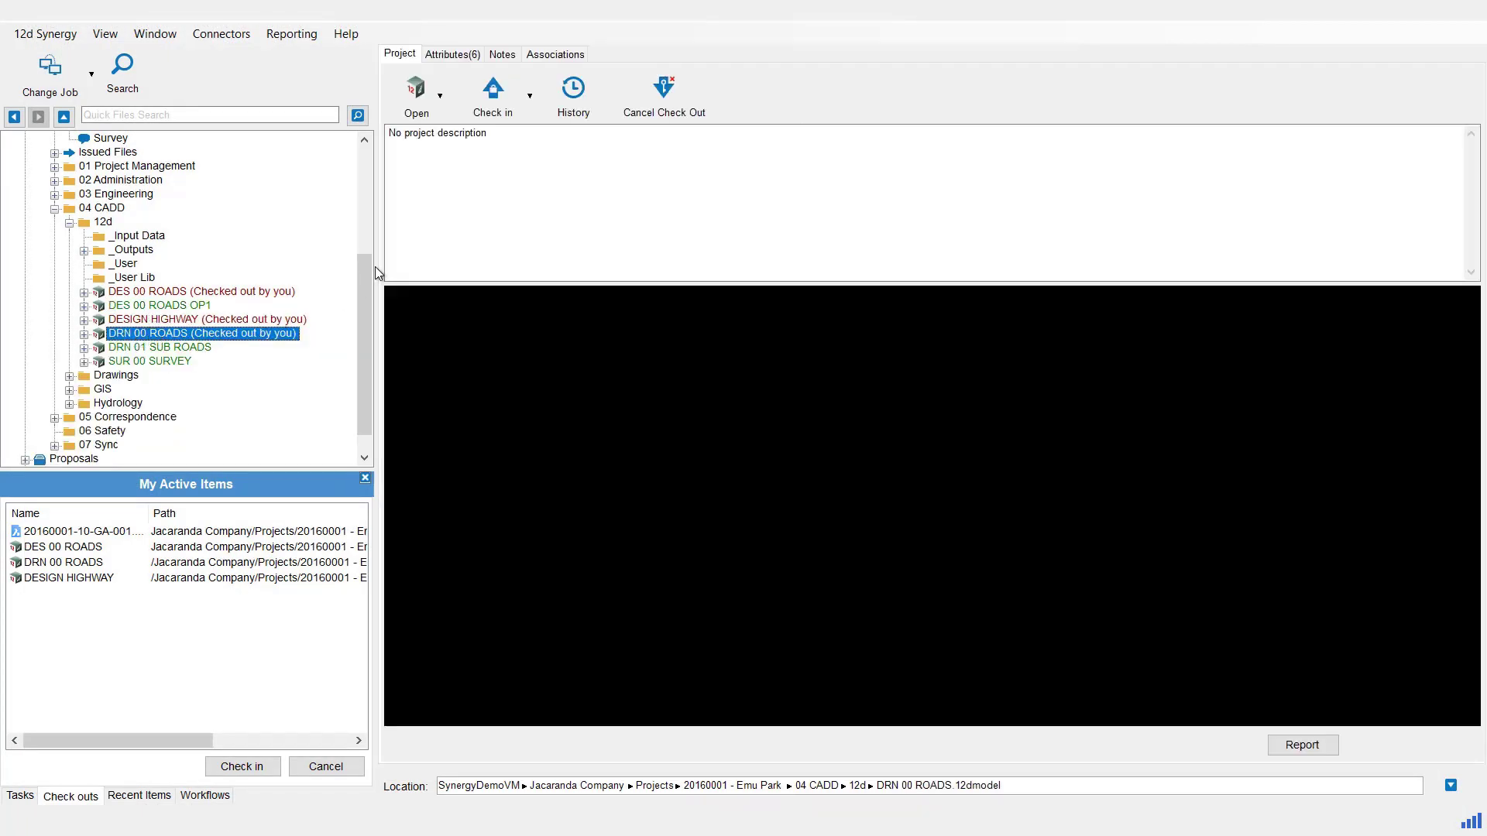
pyautogui.click(488, 95)
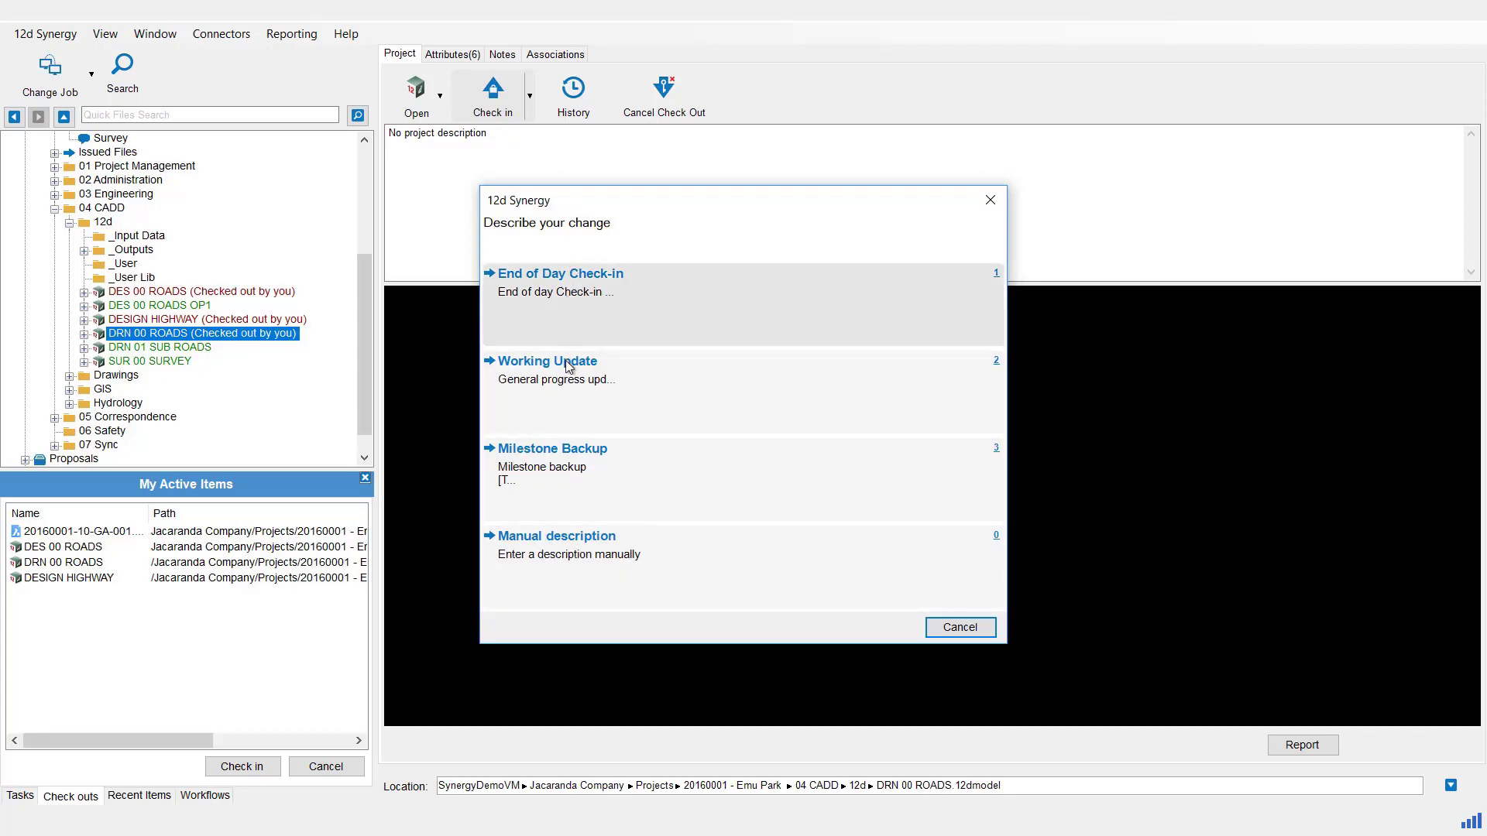
pyautogui.click(571, 556)
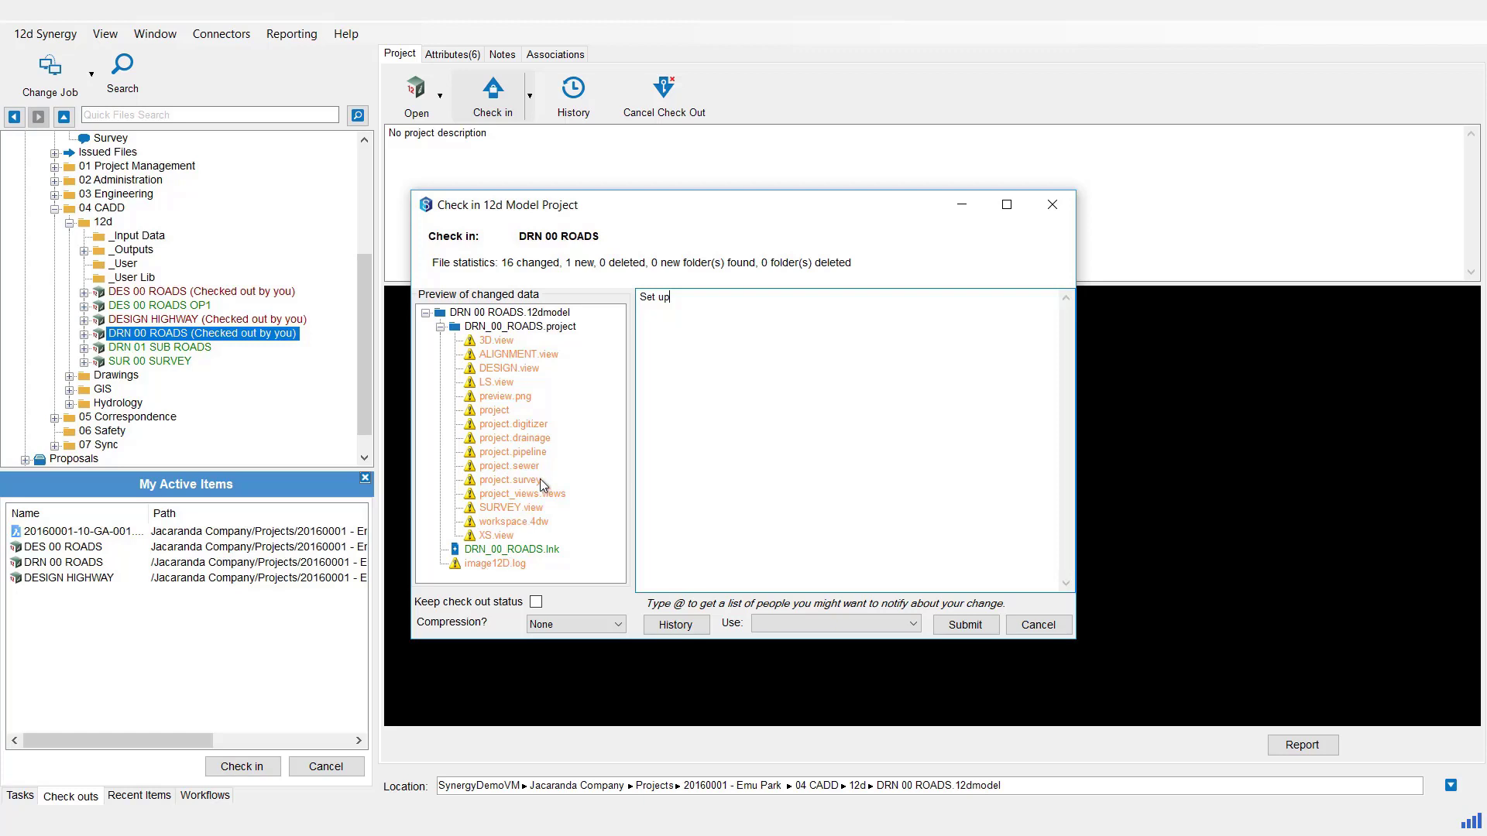
pyautogui.click(953, 631)
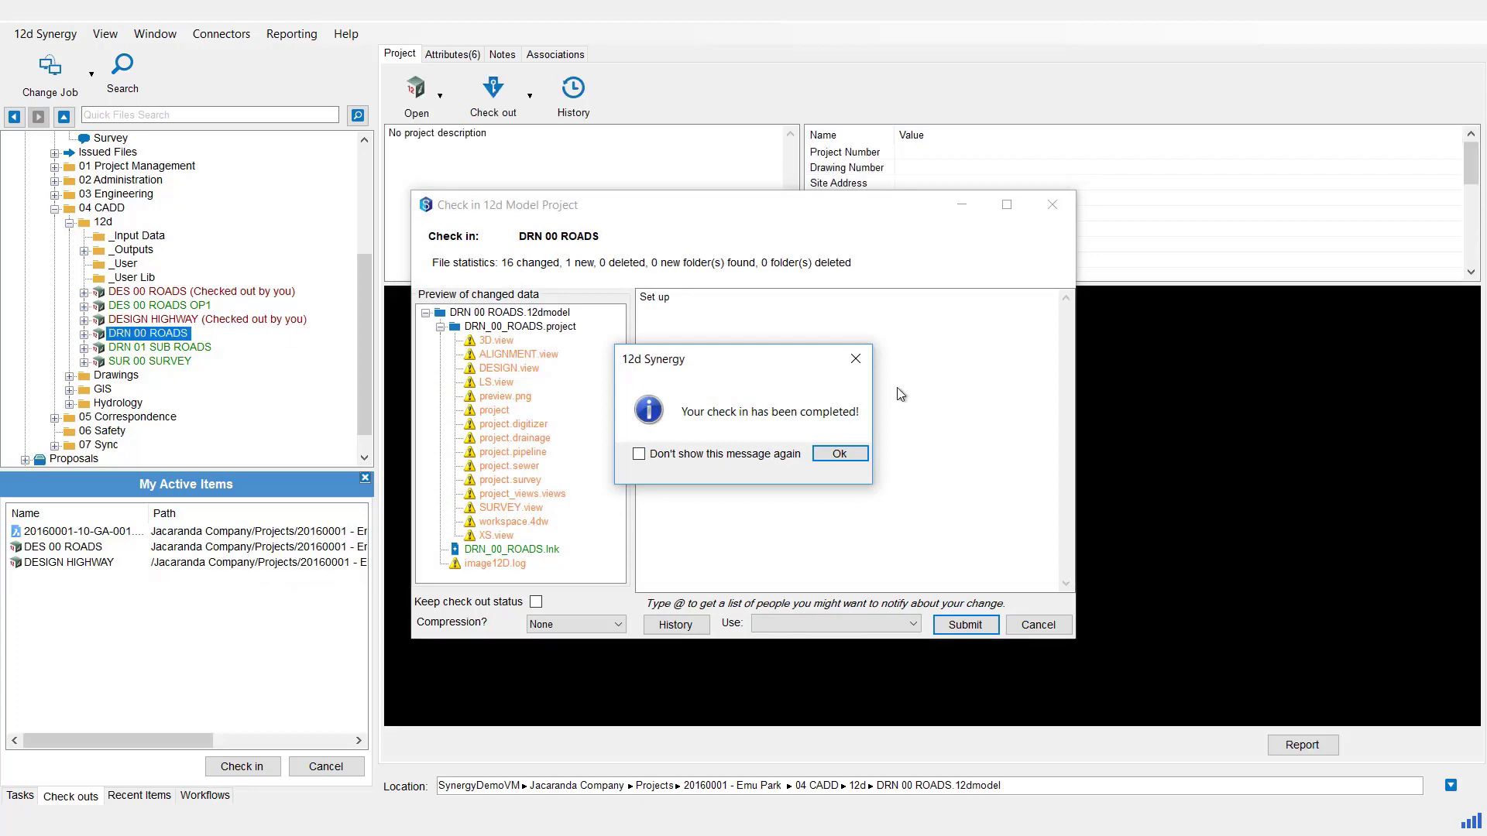
pyautogui.click(841, 455)
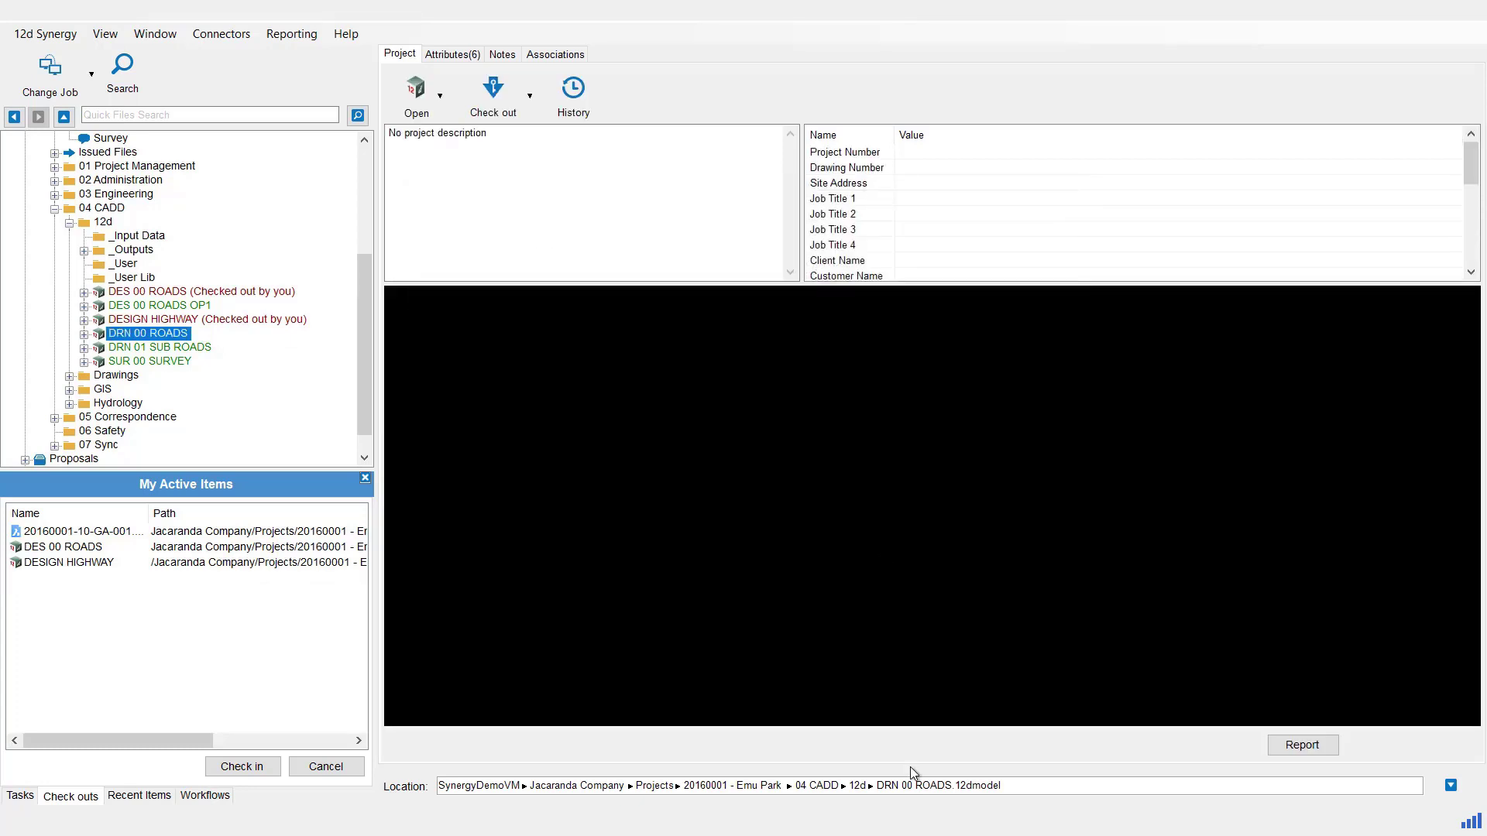
# Step: Switch to DESIGN HIGHWAY in 12d Model and check it in from there, saving it first and describing the change as Working Update
pyautogui.moveTo(912, 832)
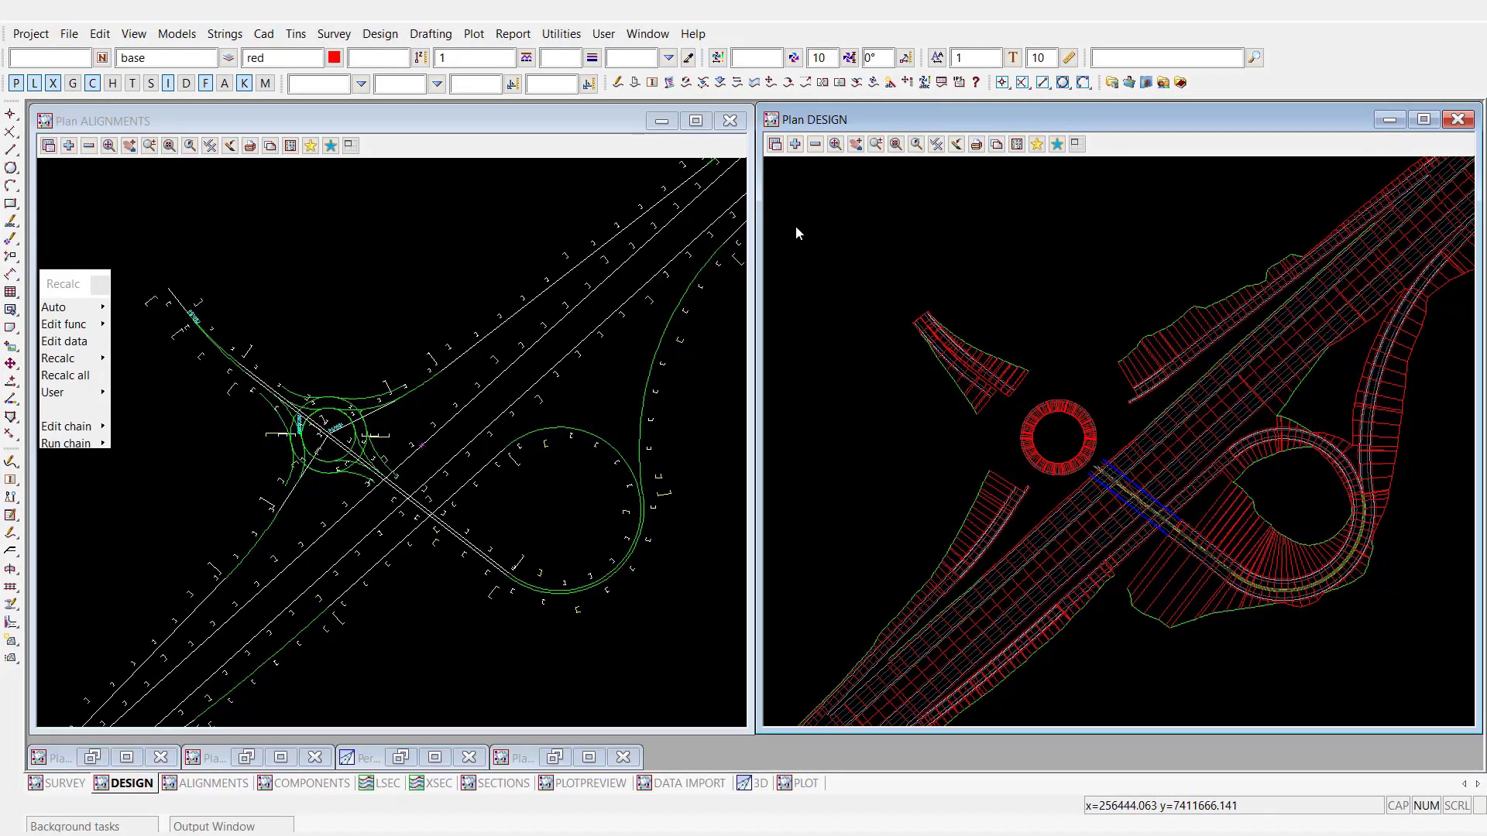
pyautogui.click(30, 38)
pyautogui.moveTo(60, 141)
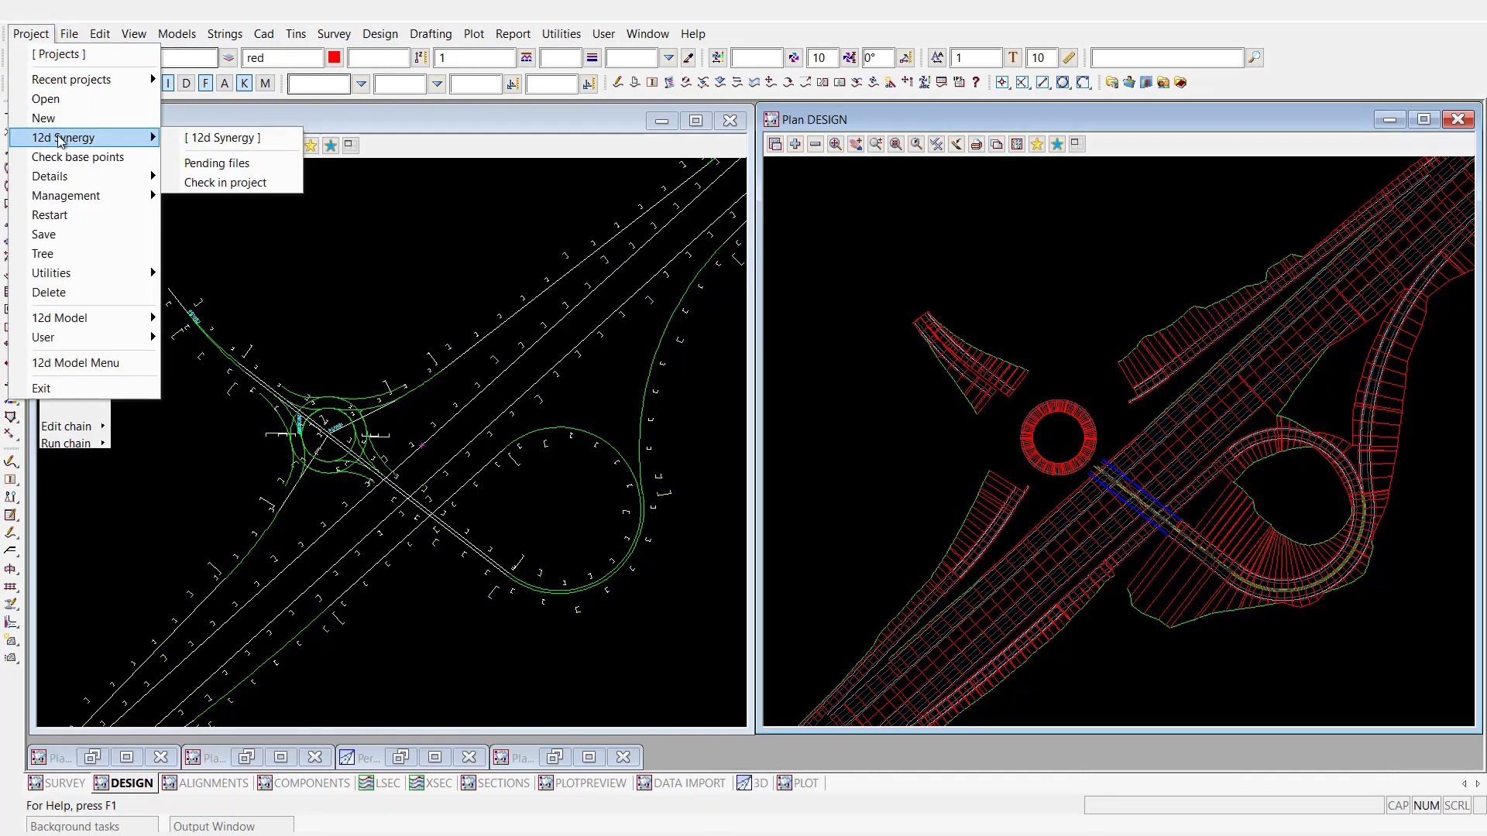
pyautogui.click(239, 184)
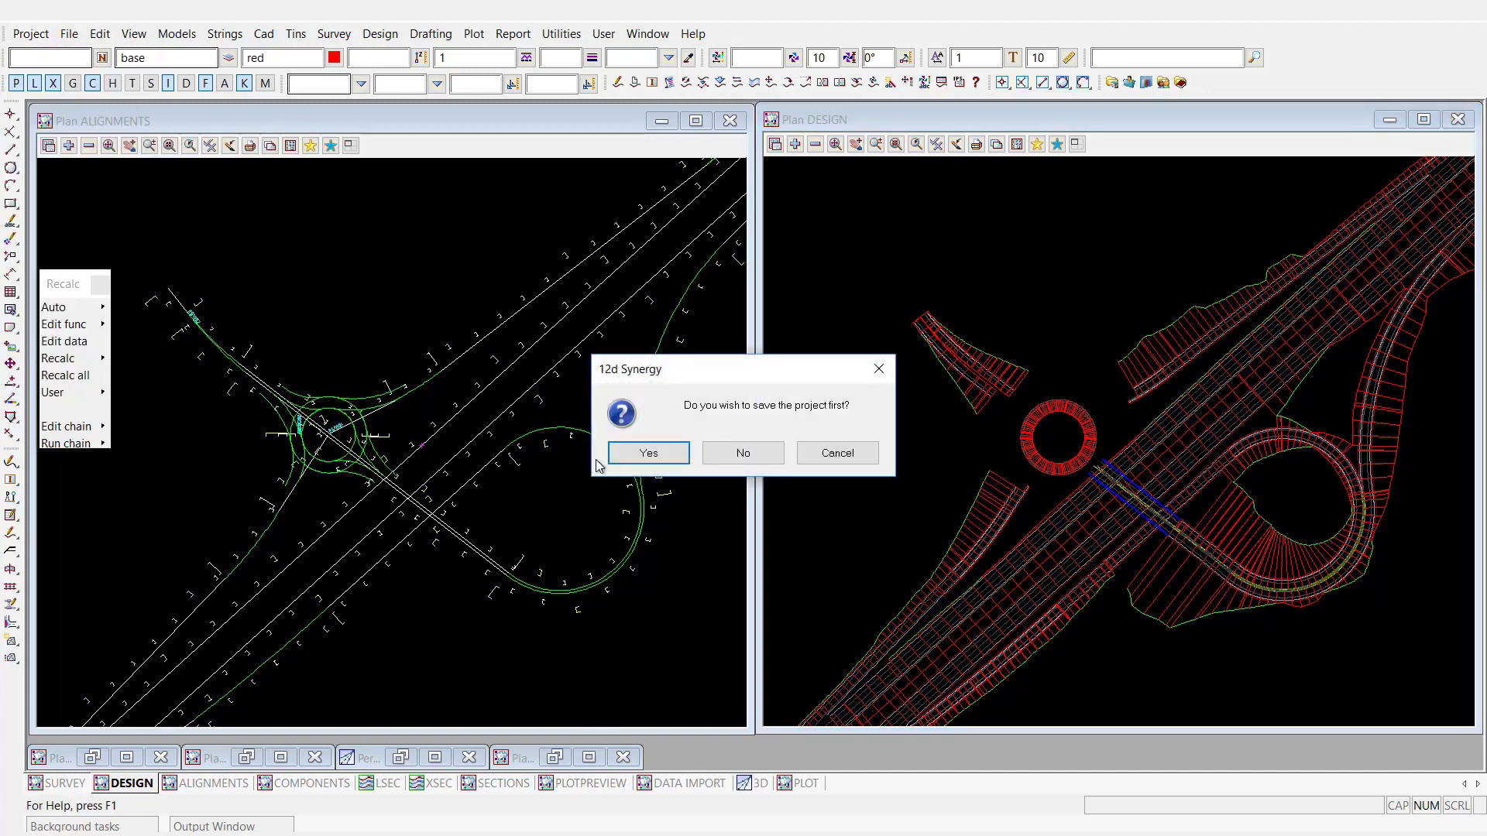
pyautogui.click(647, 452)
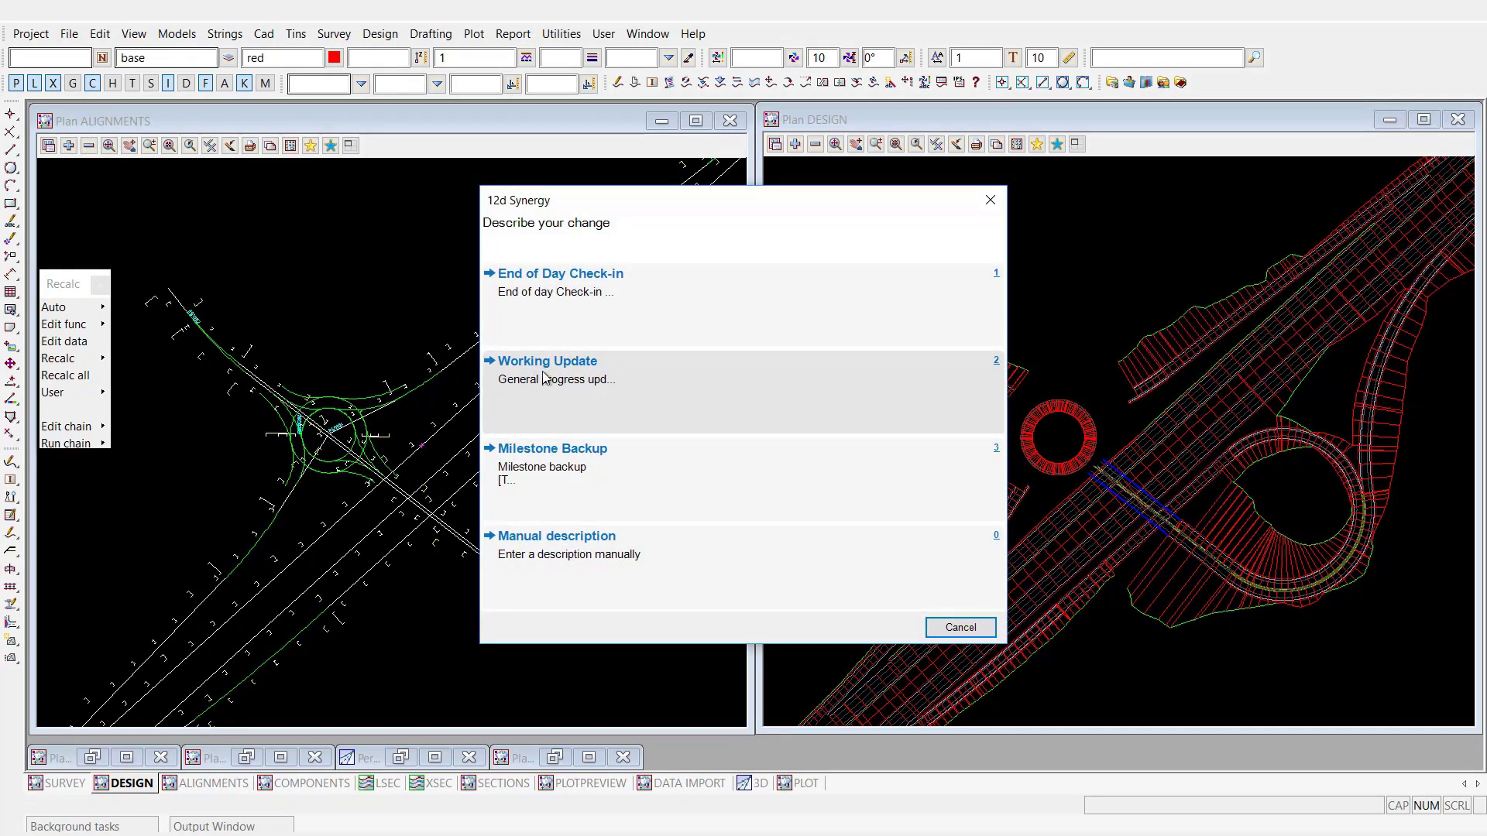
pyautogui.click(544, 377)
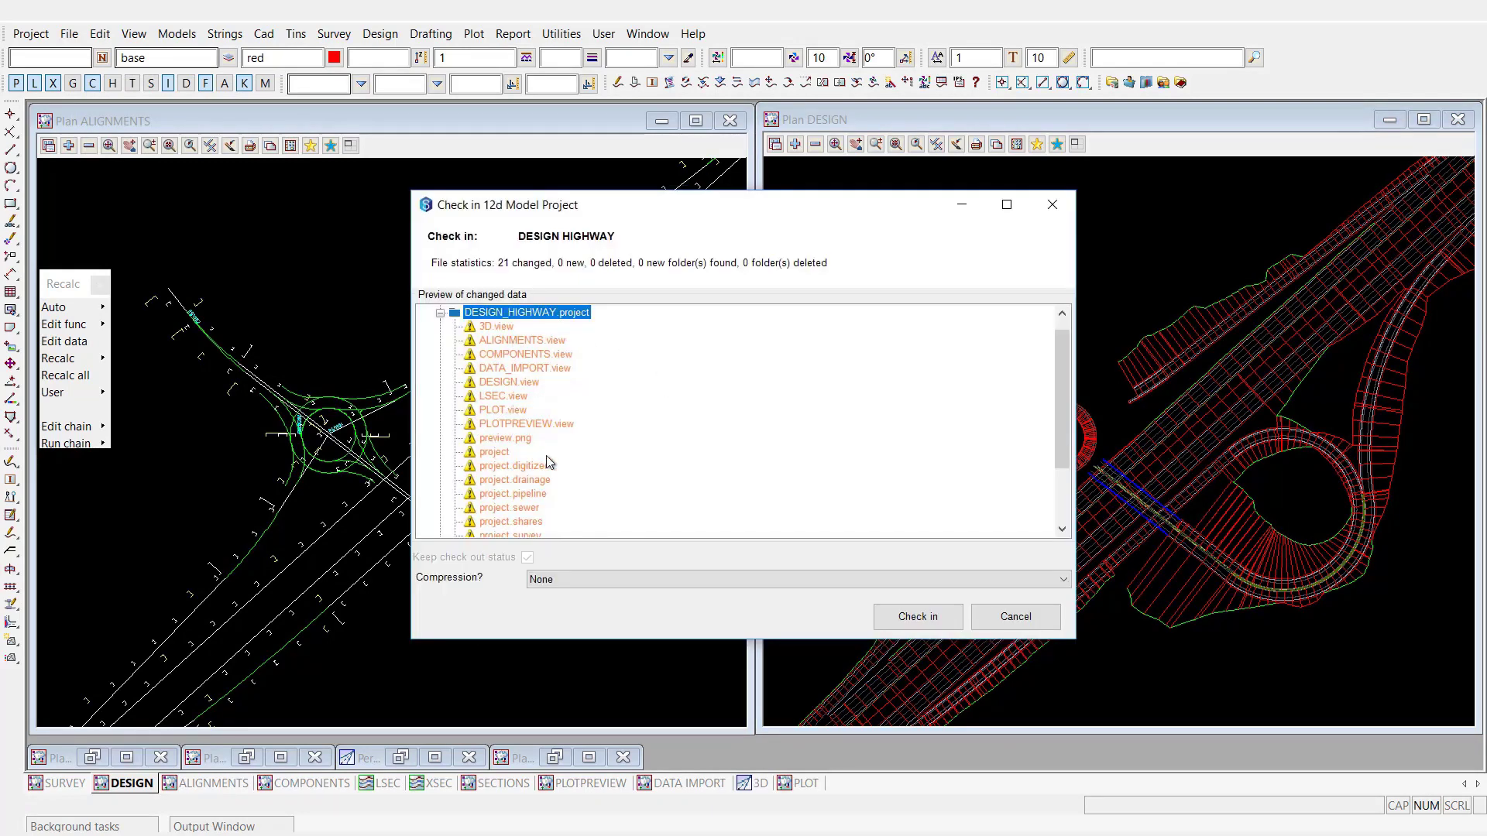
pyautogui.click(915, 617)
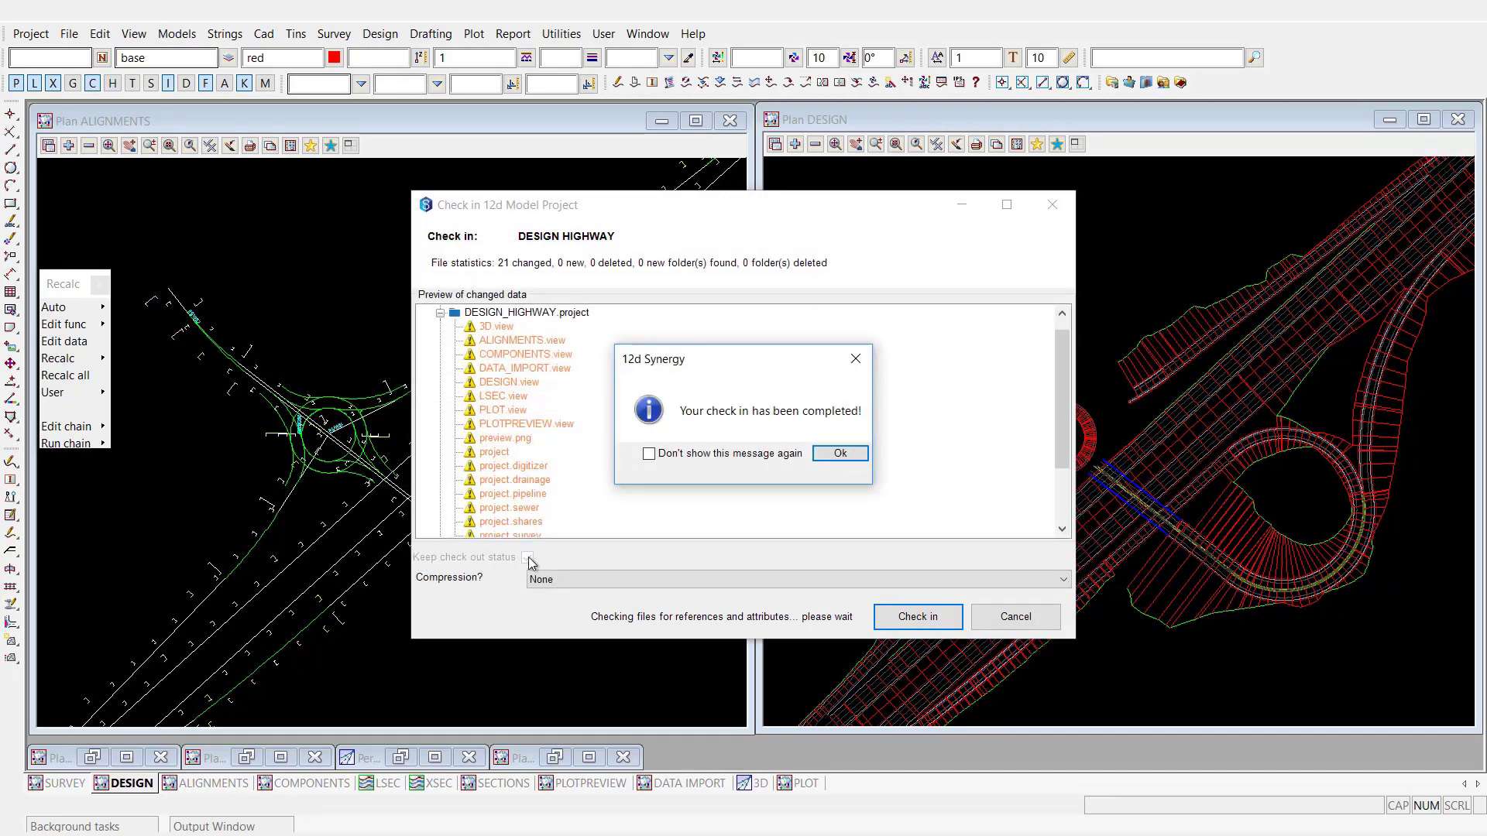
pyautogui.click(823, 453)
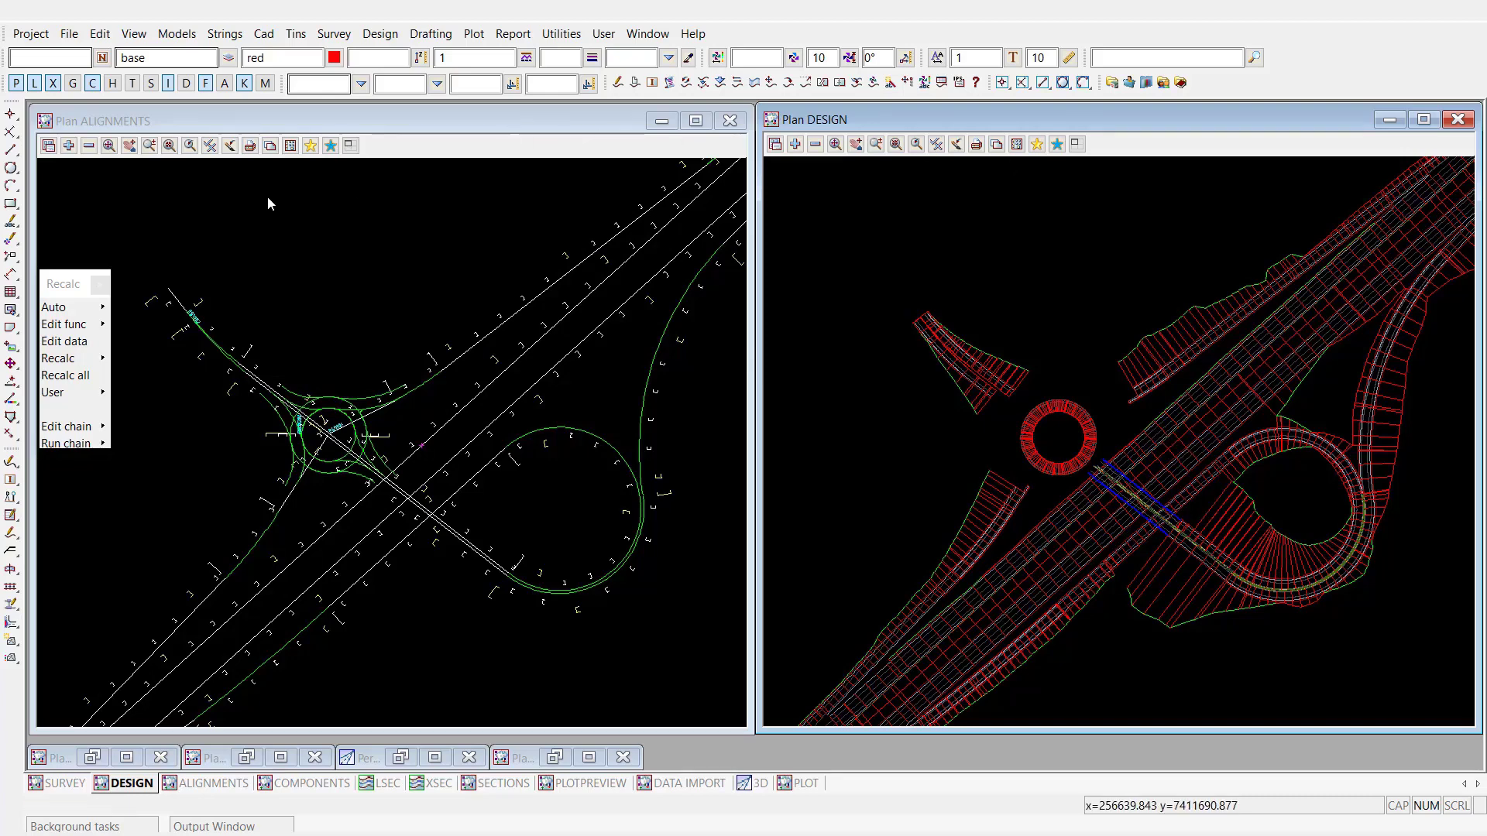
# Step: Save the DESIGN HIGHWAY project and exit 12d Model
pyautogui.click(31, 33)
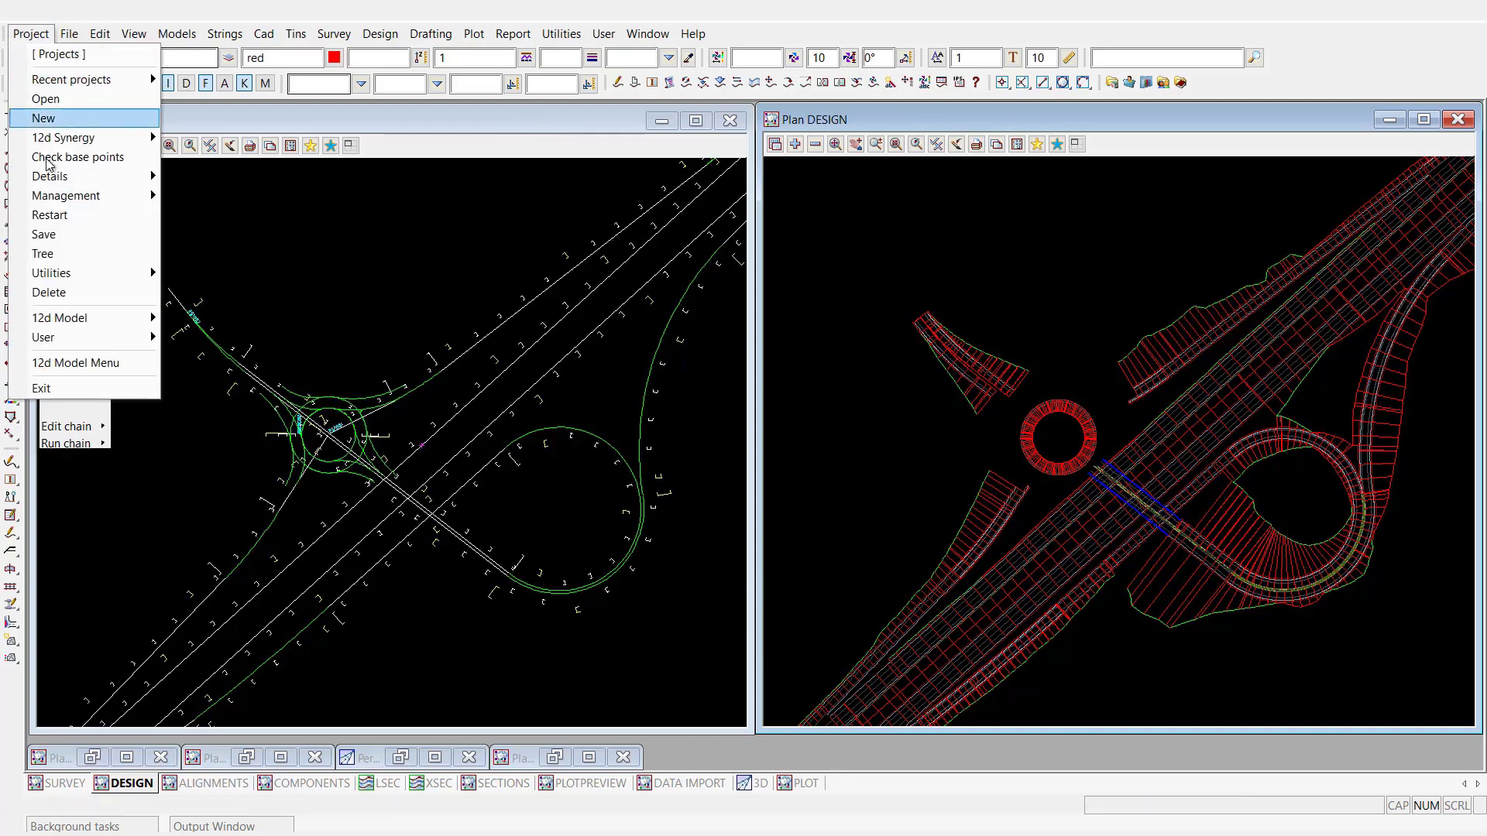
pyautogui.click(44, 234)
pyautogui.click(31, 33)
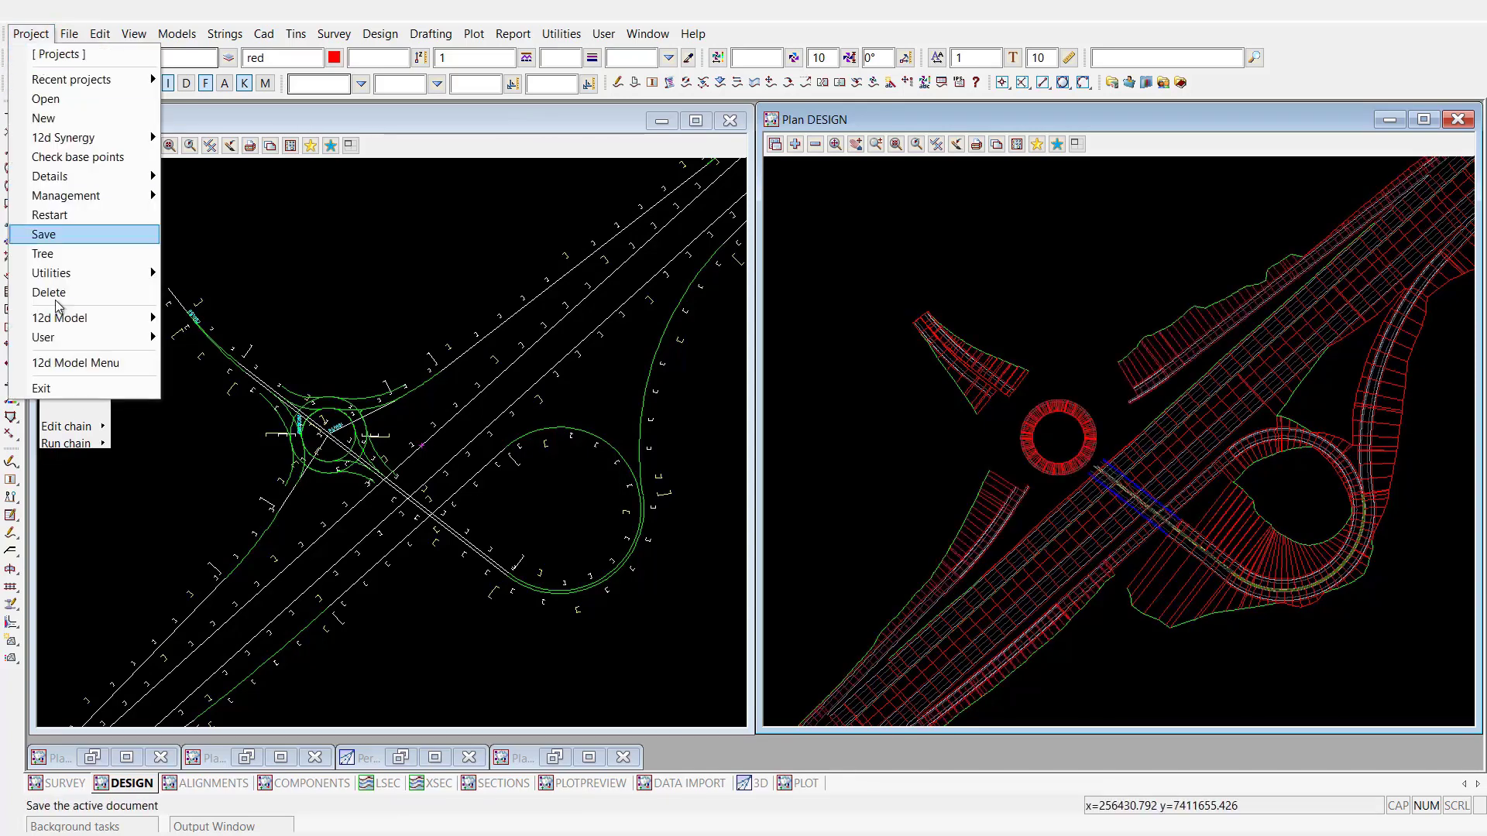
pyautogui.click(68, 391)
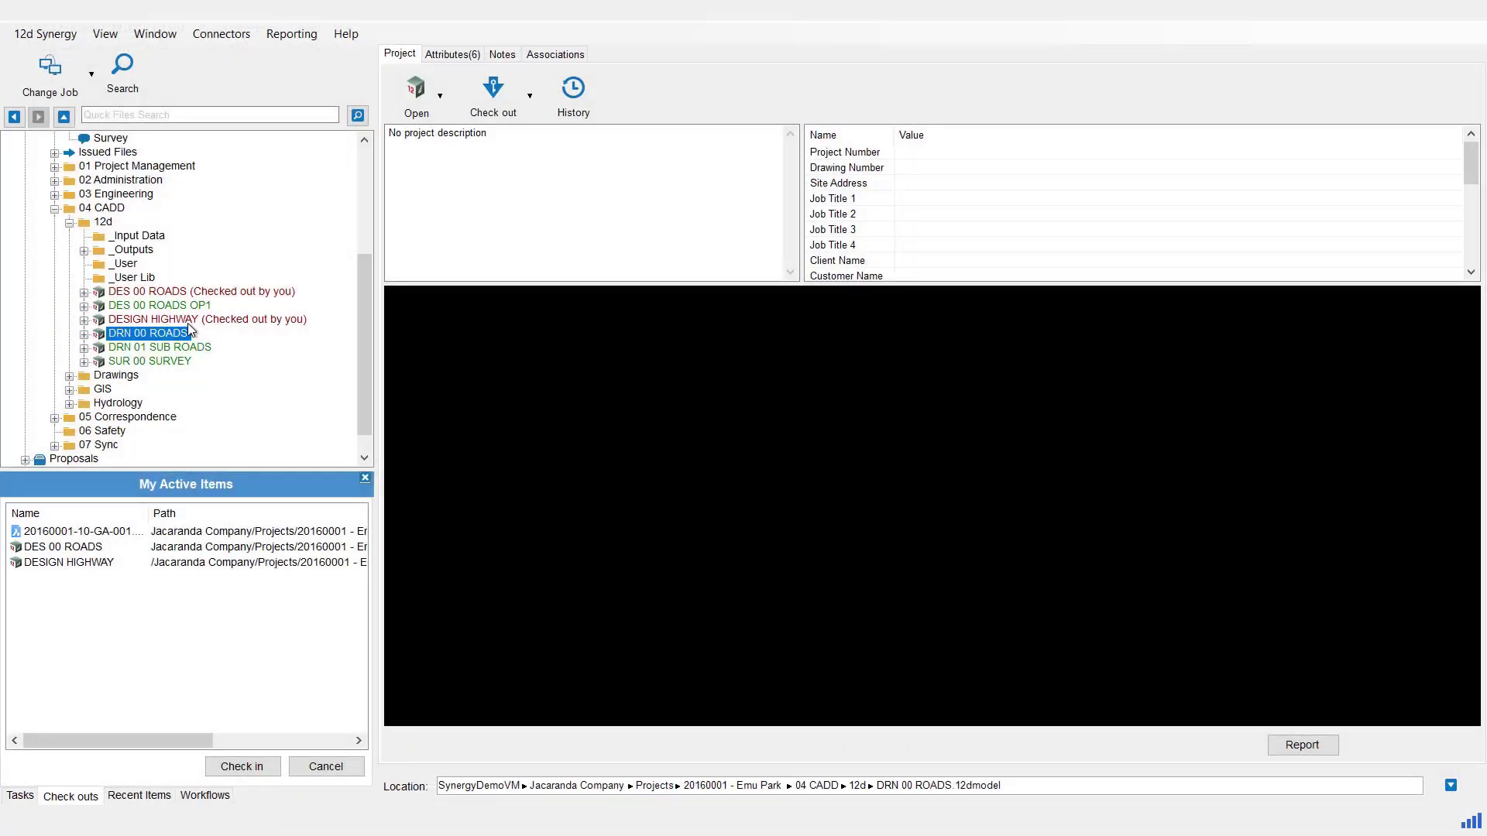
# Step: Cancel the check out of the DESIGN HIGHWAY project in 12d Synergy, accepting the possible loss of changes
pyautogui.click(186, 319)
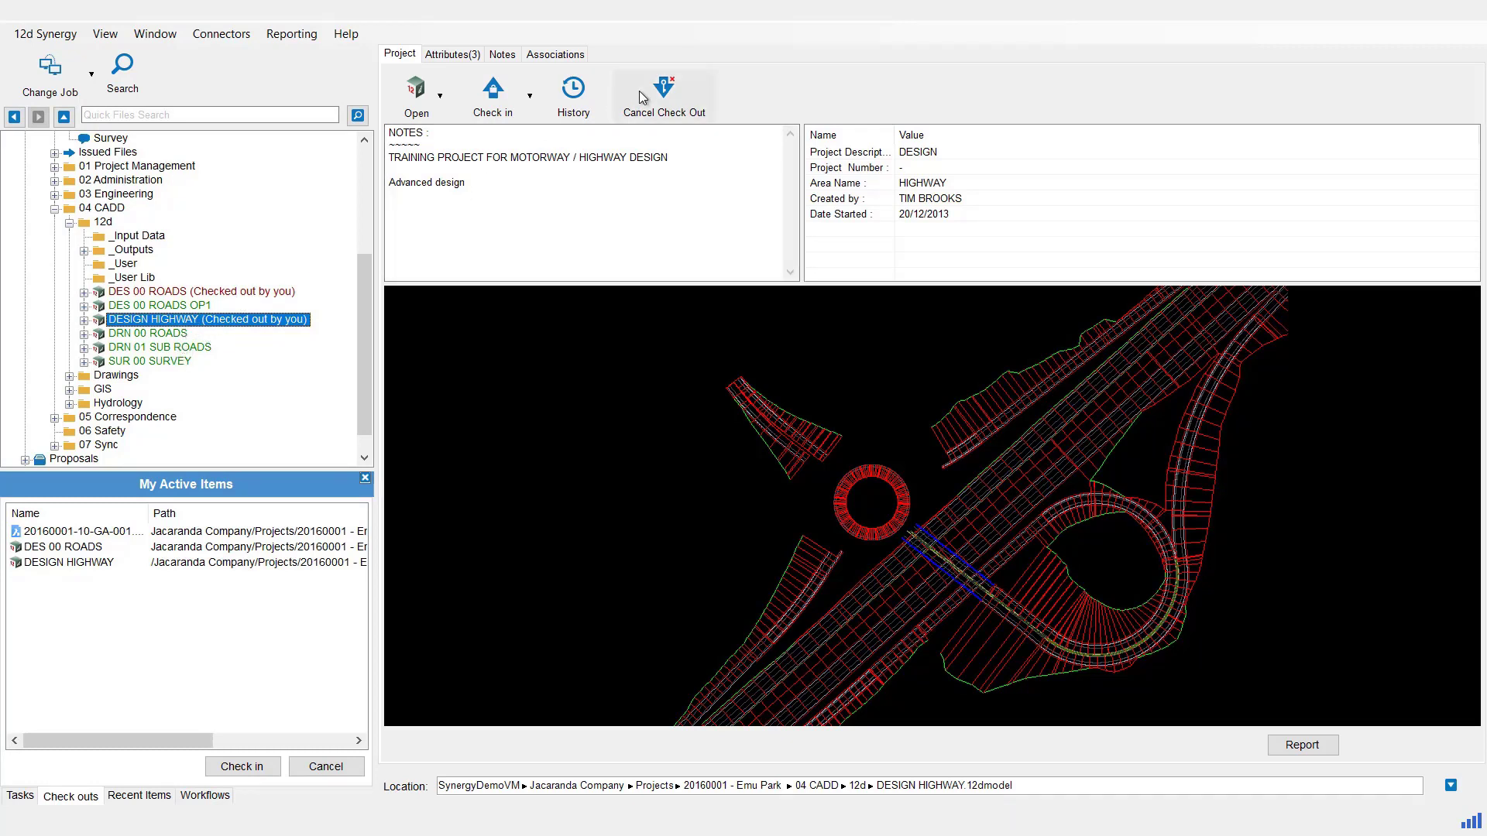
pyautogui.click(666, 96)
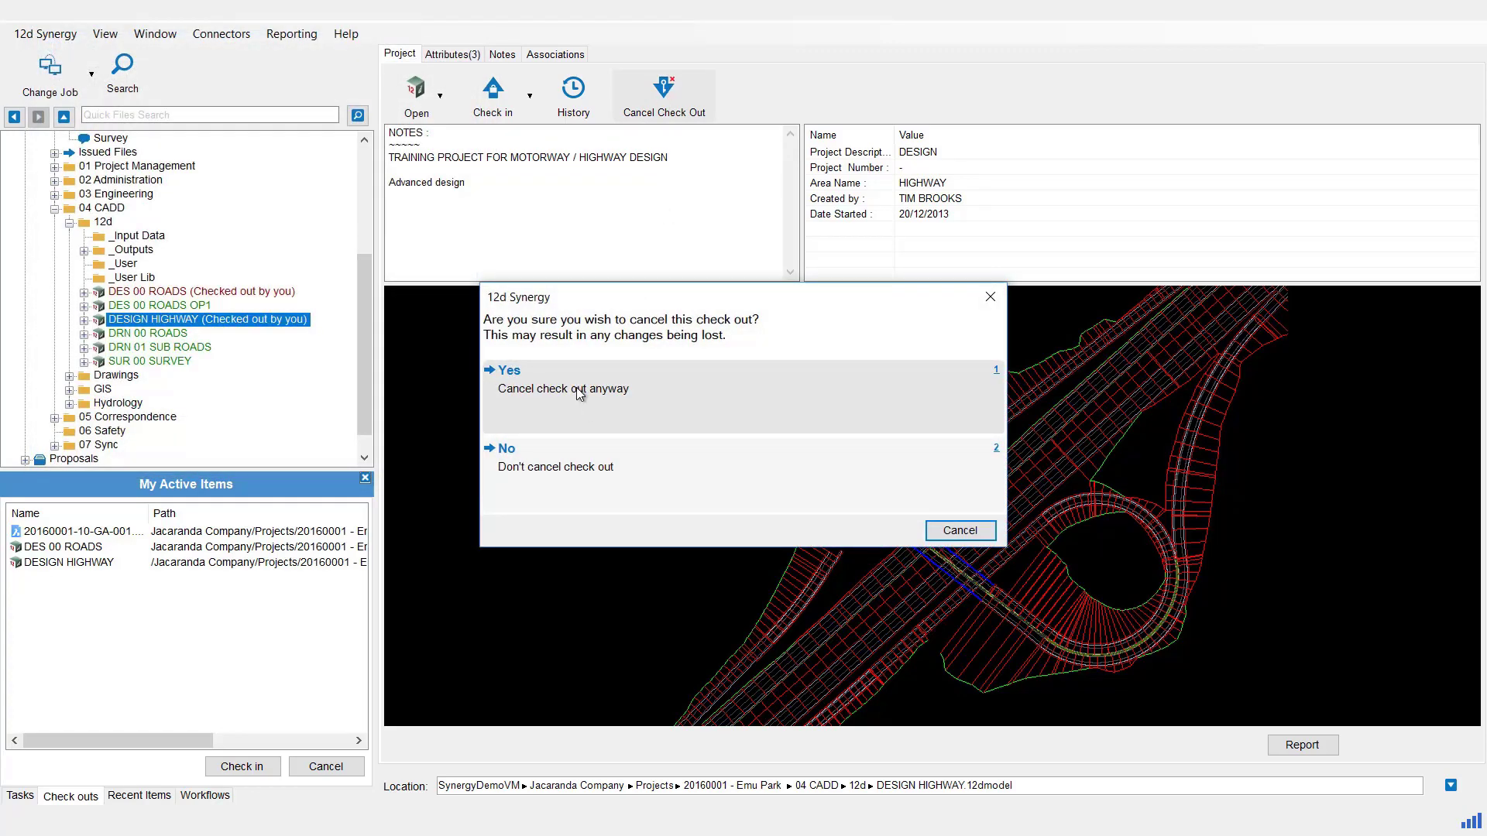
pyautogui.click(579, 391)
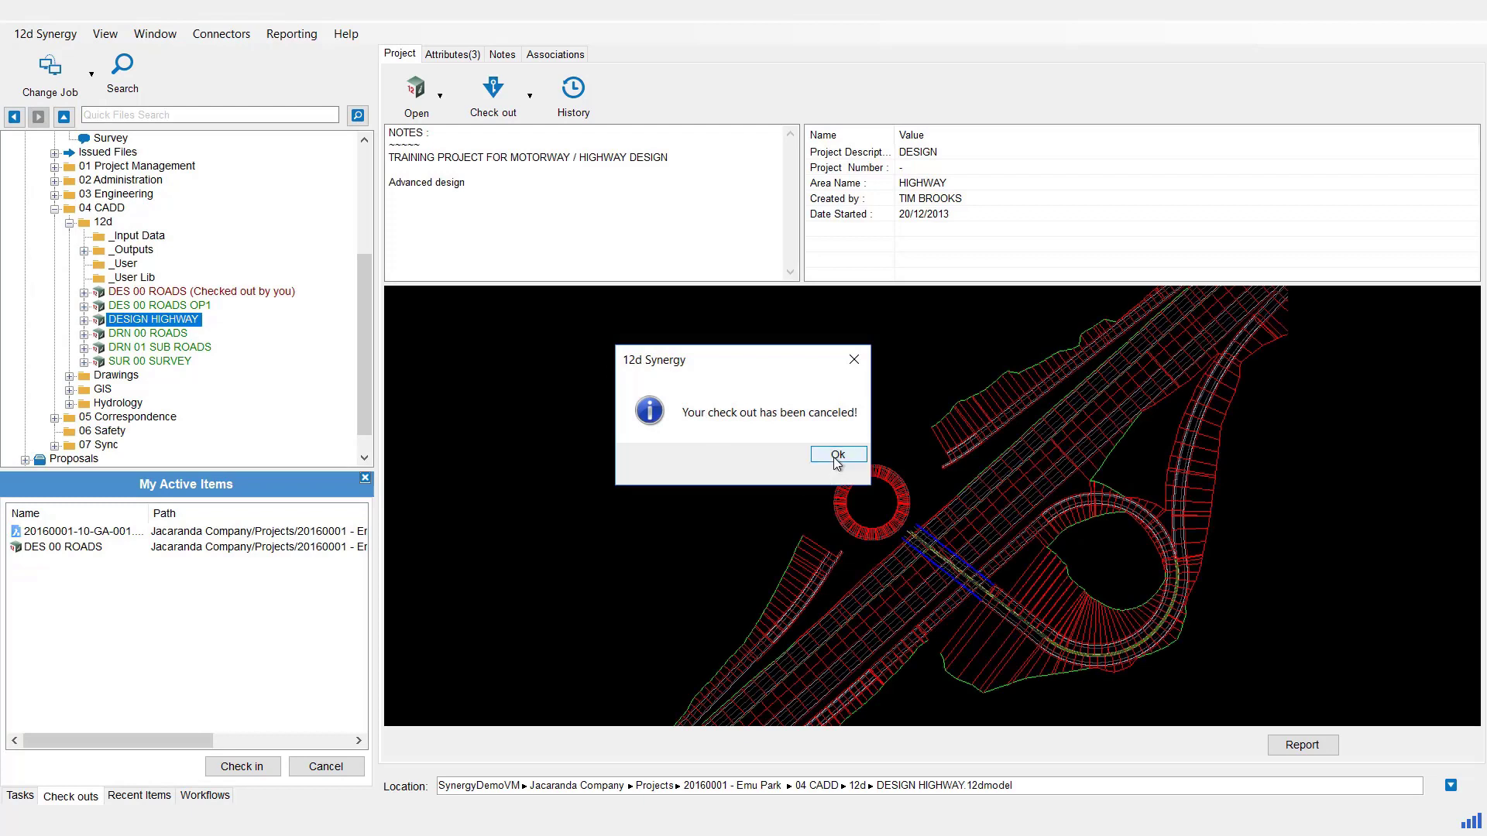
pyautogui.click(836, 456)
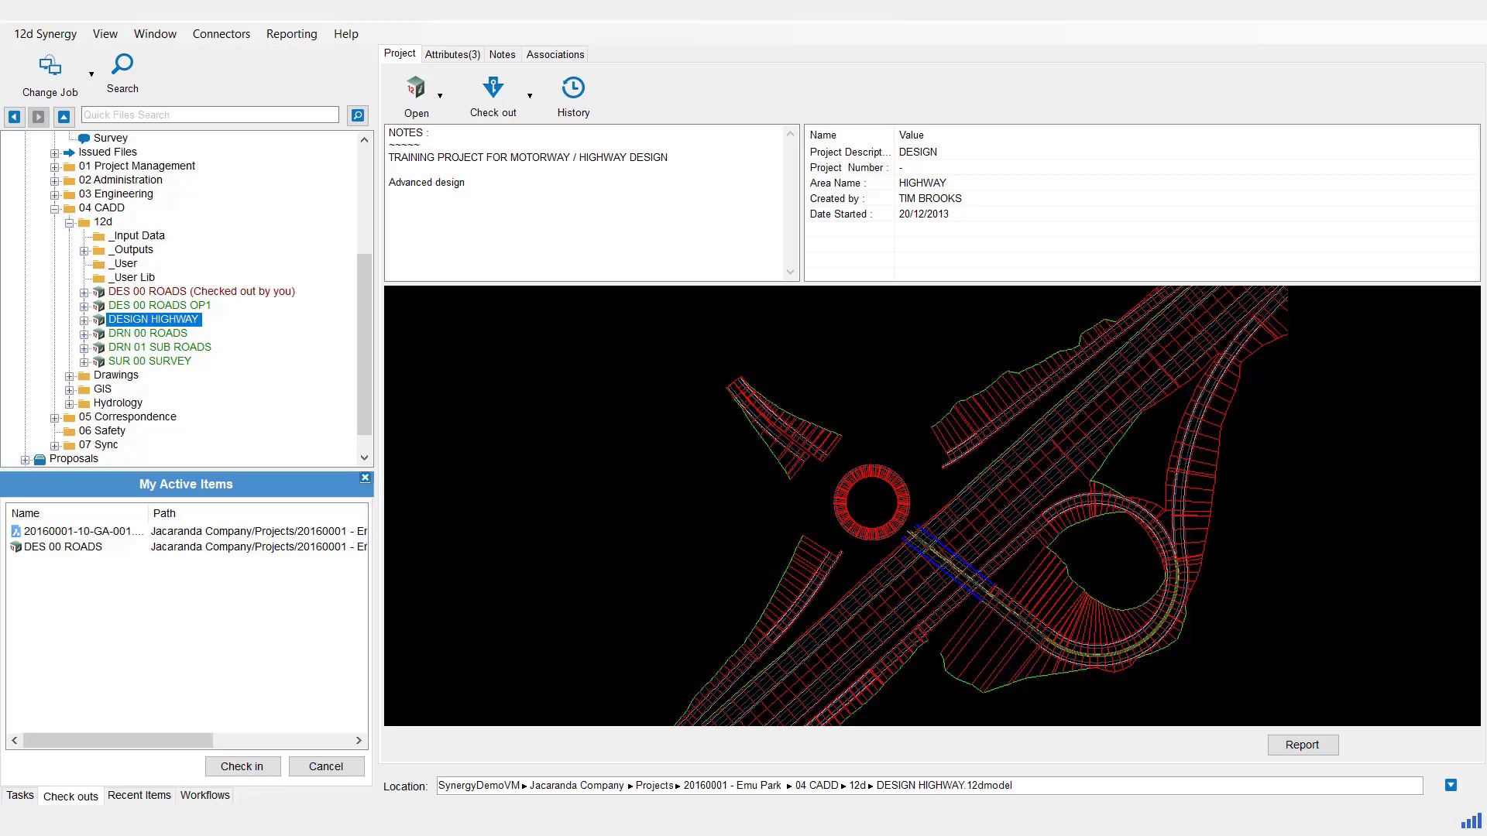
# Step: Explore the 12d folder's local workspace in Windows and delete its _User folder, moving it to the Recycle Bin
pyautogui.click(101, 222)
pyautogui.rightClick(92, 223)
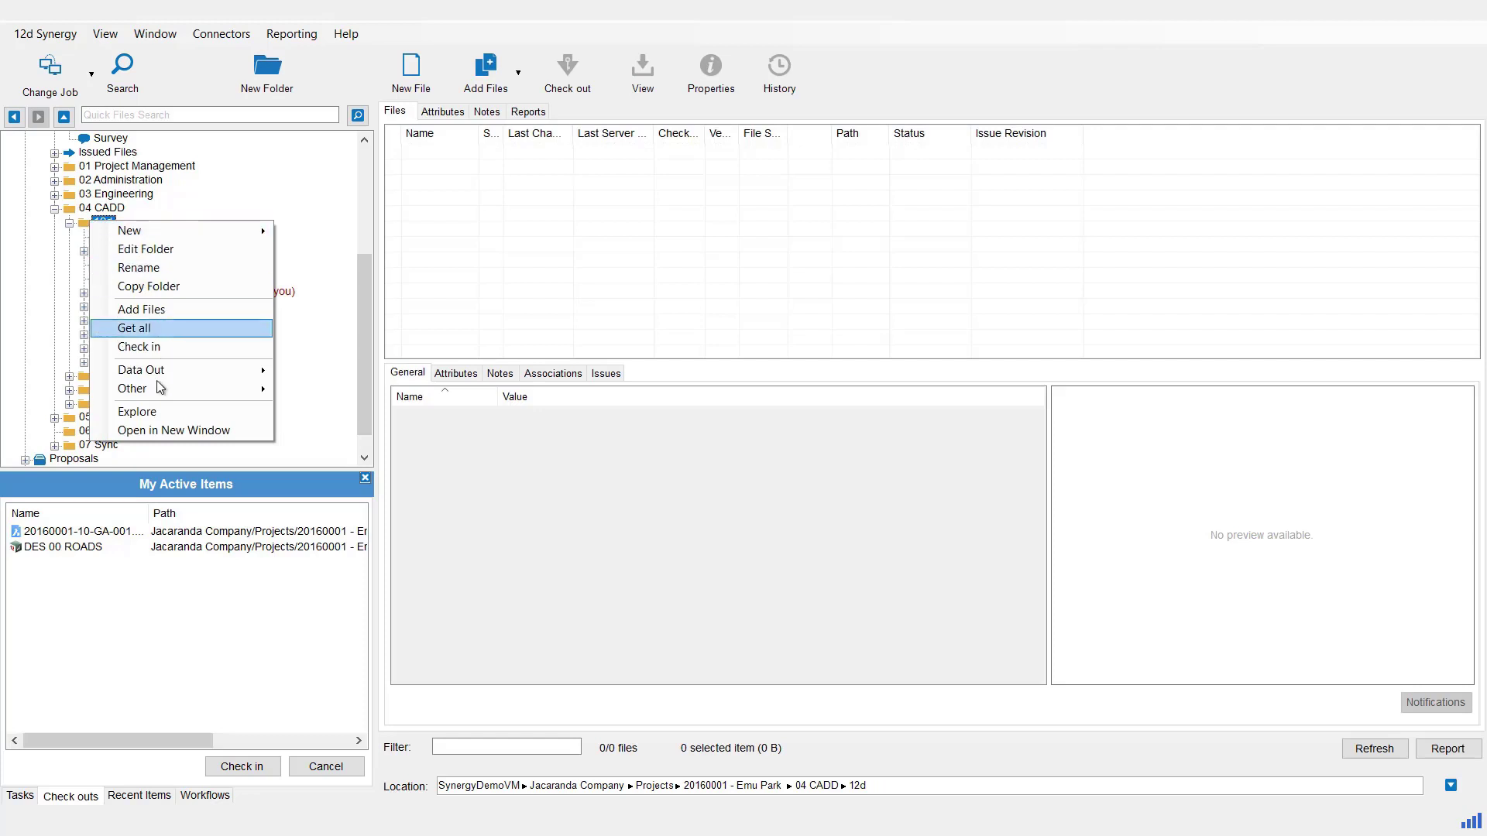
pyautogui.click(156, 411)
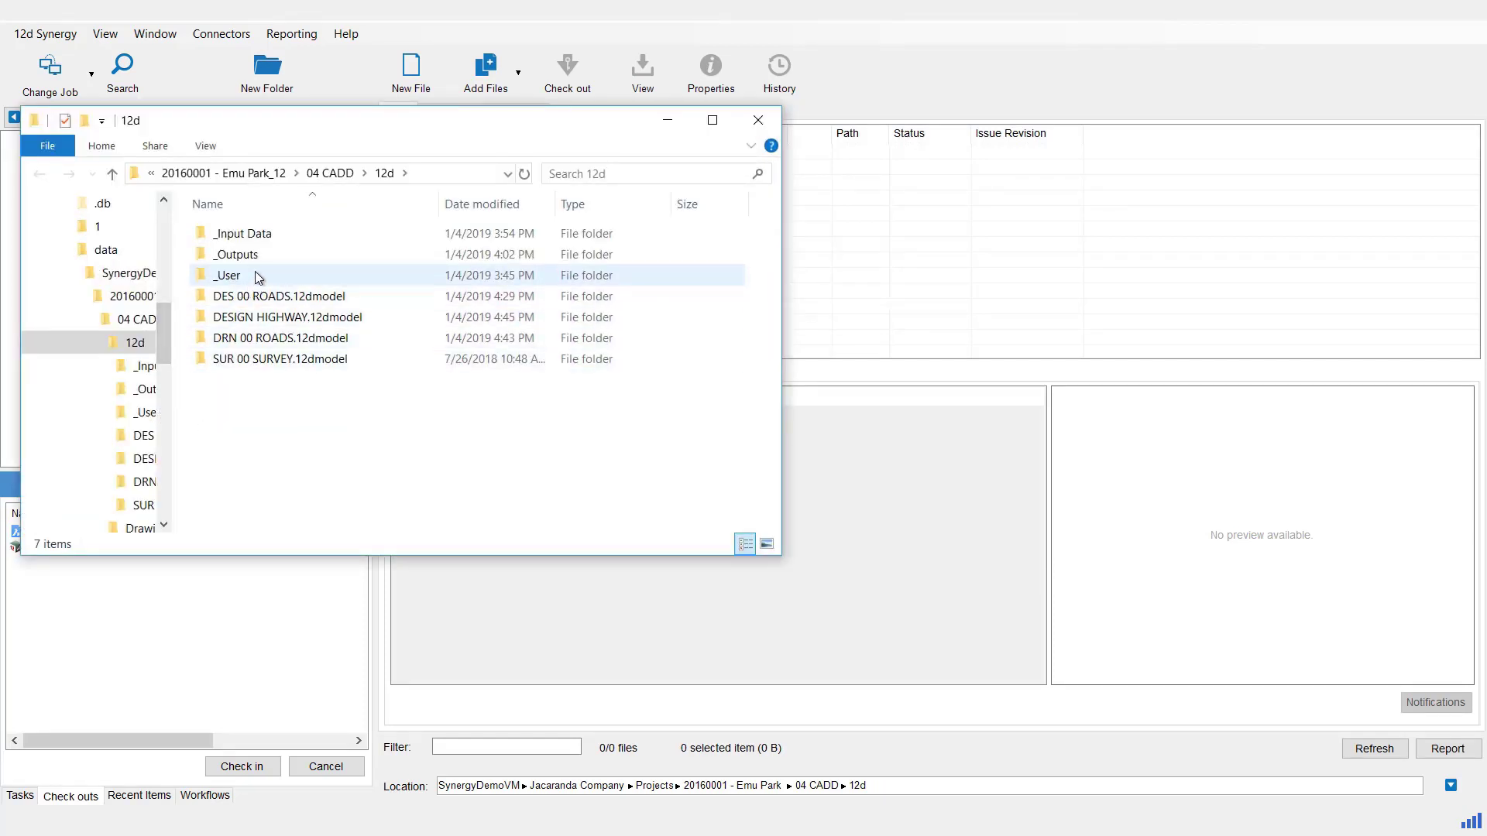
pyautogui.click(229, 277)
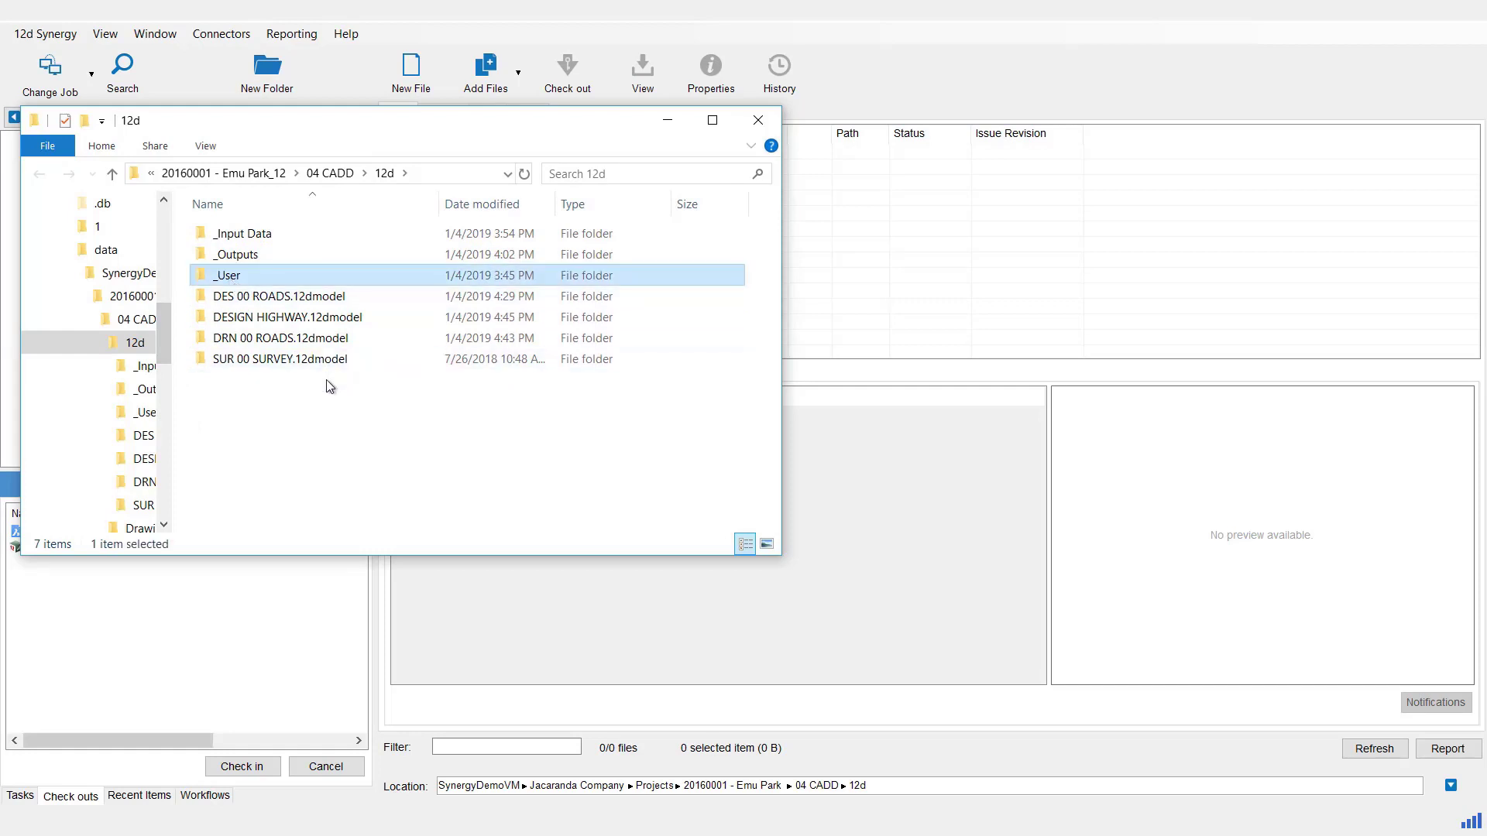
pyautogui.moveTo(331, 369)
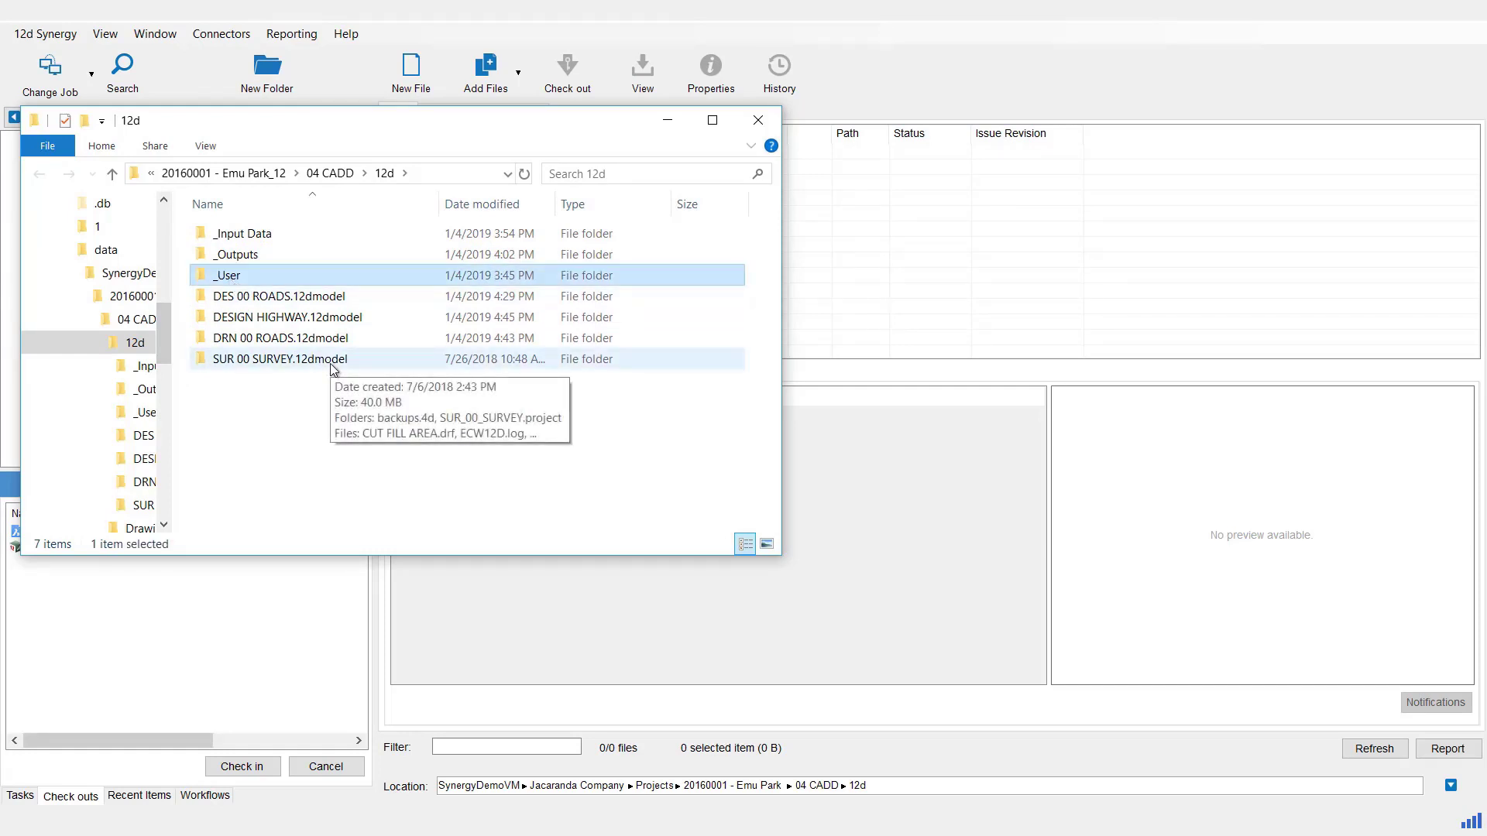
pyautogui.rightClick(235, 284)
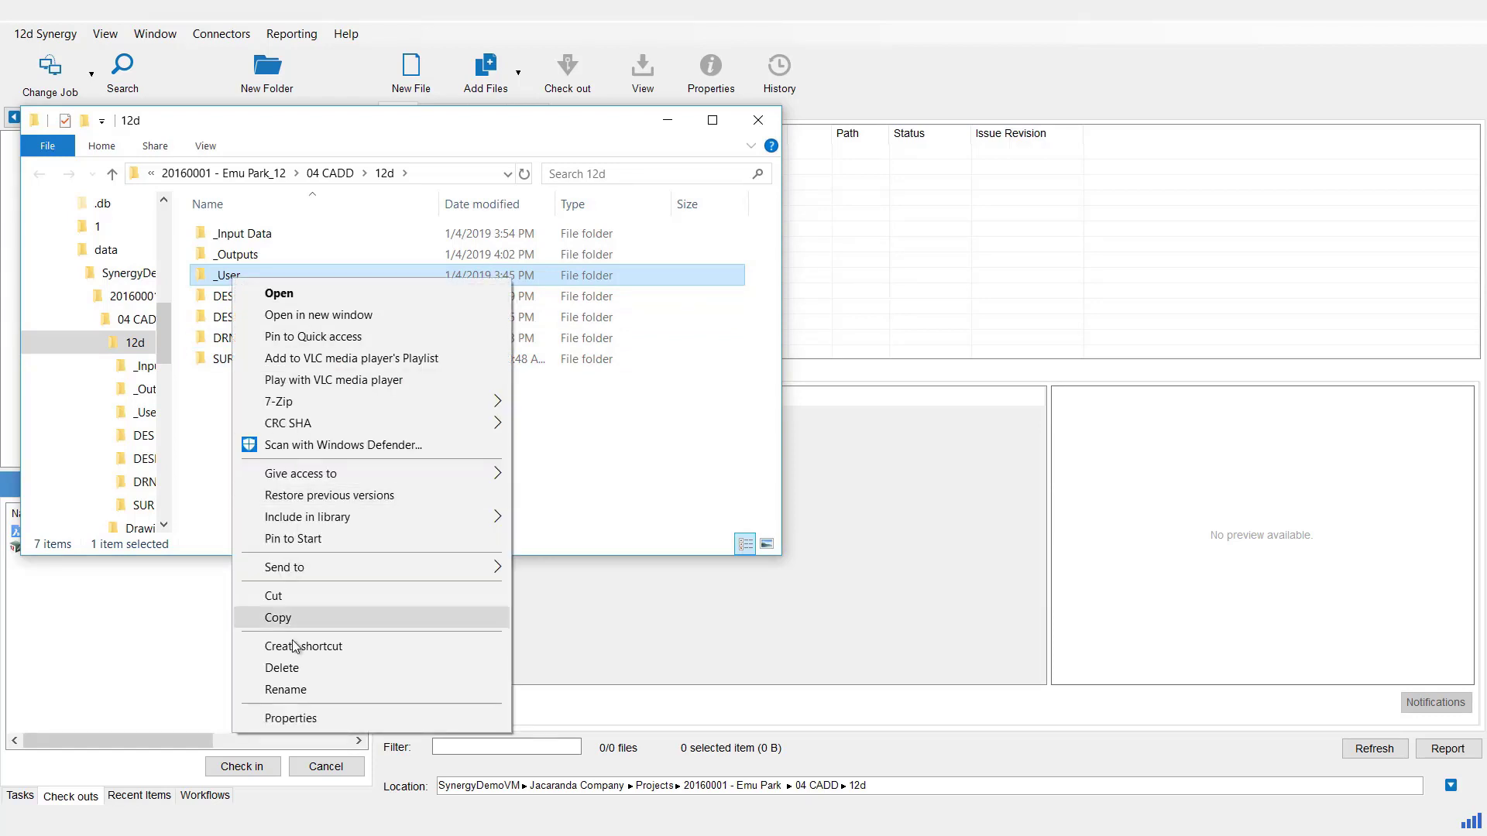
pyautogui.click(292, 666)
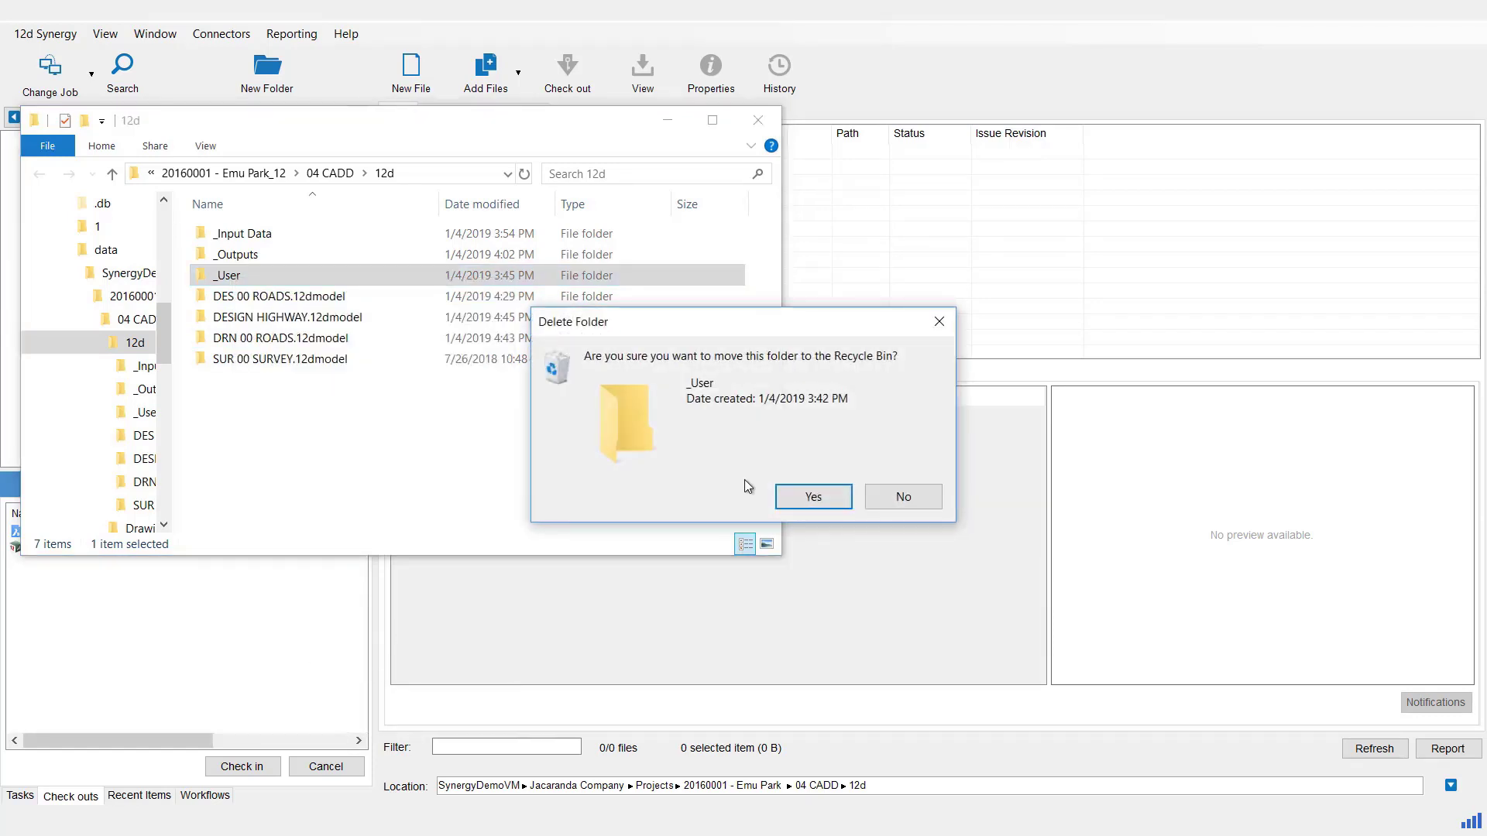
pyautogui.click(789, 497)
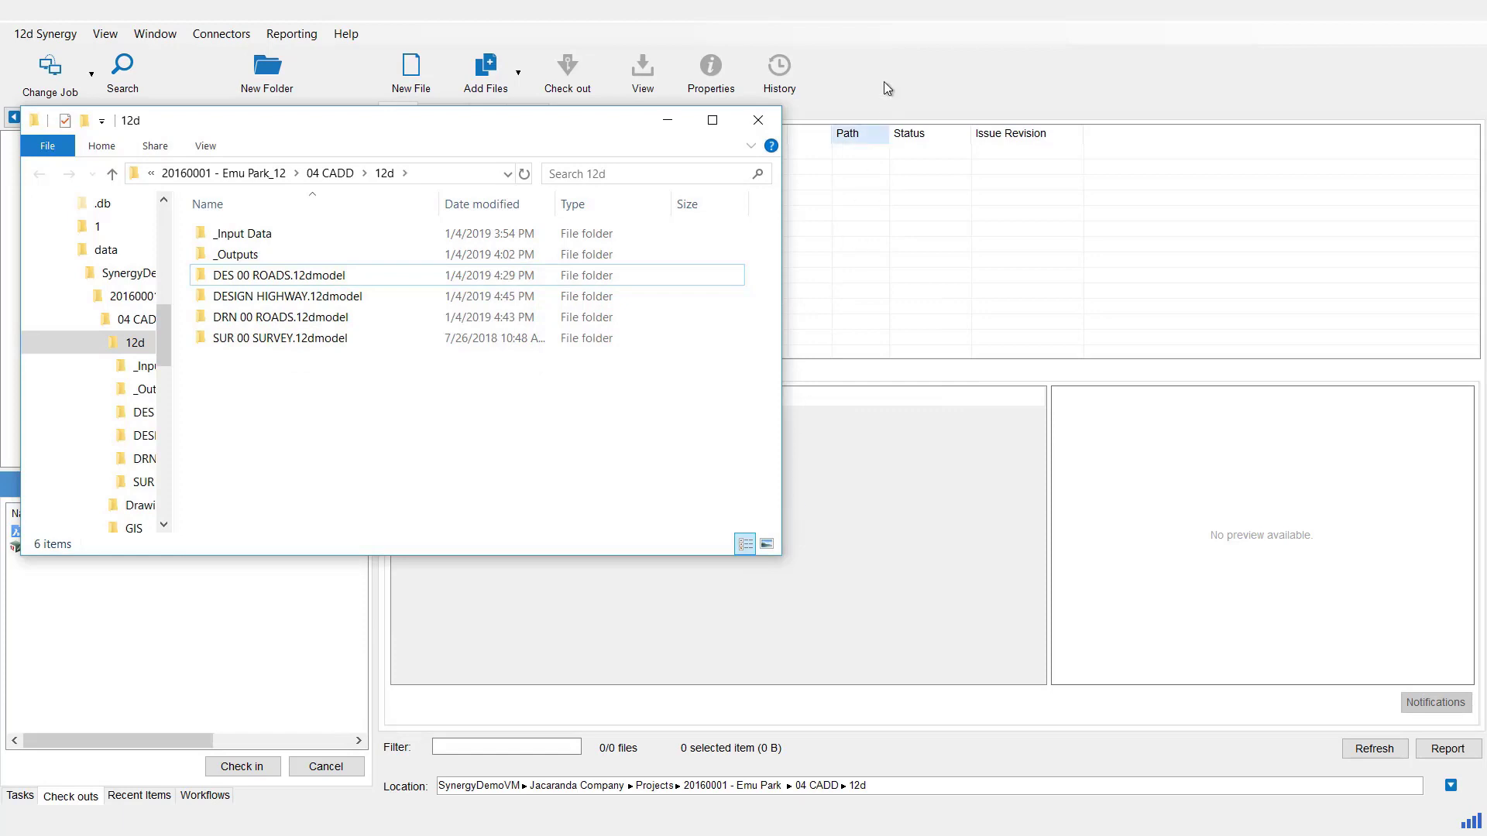
pyautogui.click(873, 62)
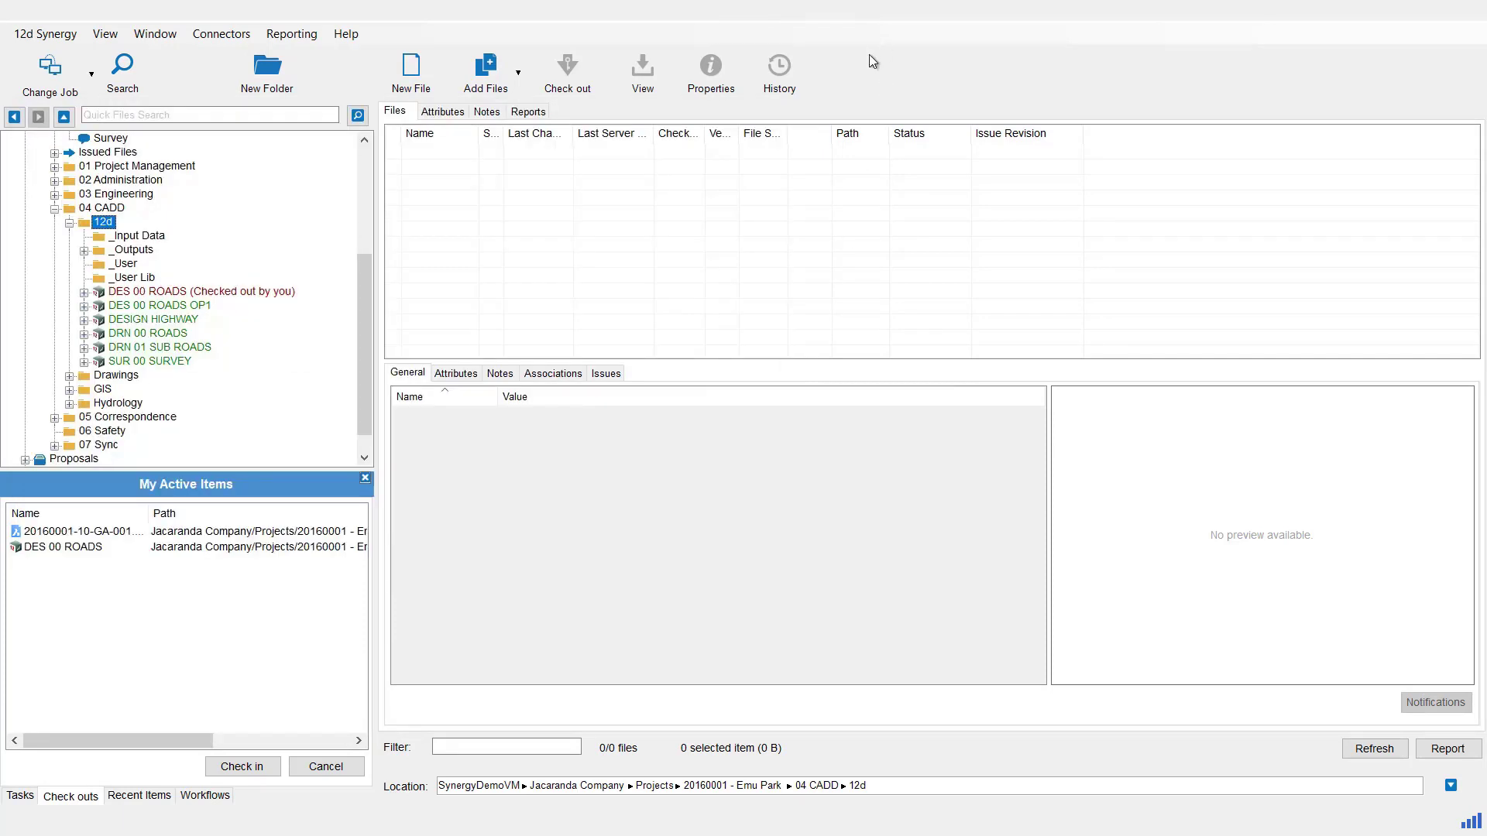
# Step: Open the DESIGN HIGHWAY project from 12d Synergy in v12 x64 with the Emu Park environment, allowing changed local files to be overwritten
pyautogui.click(162, 320)
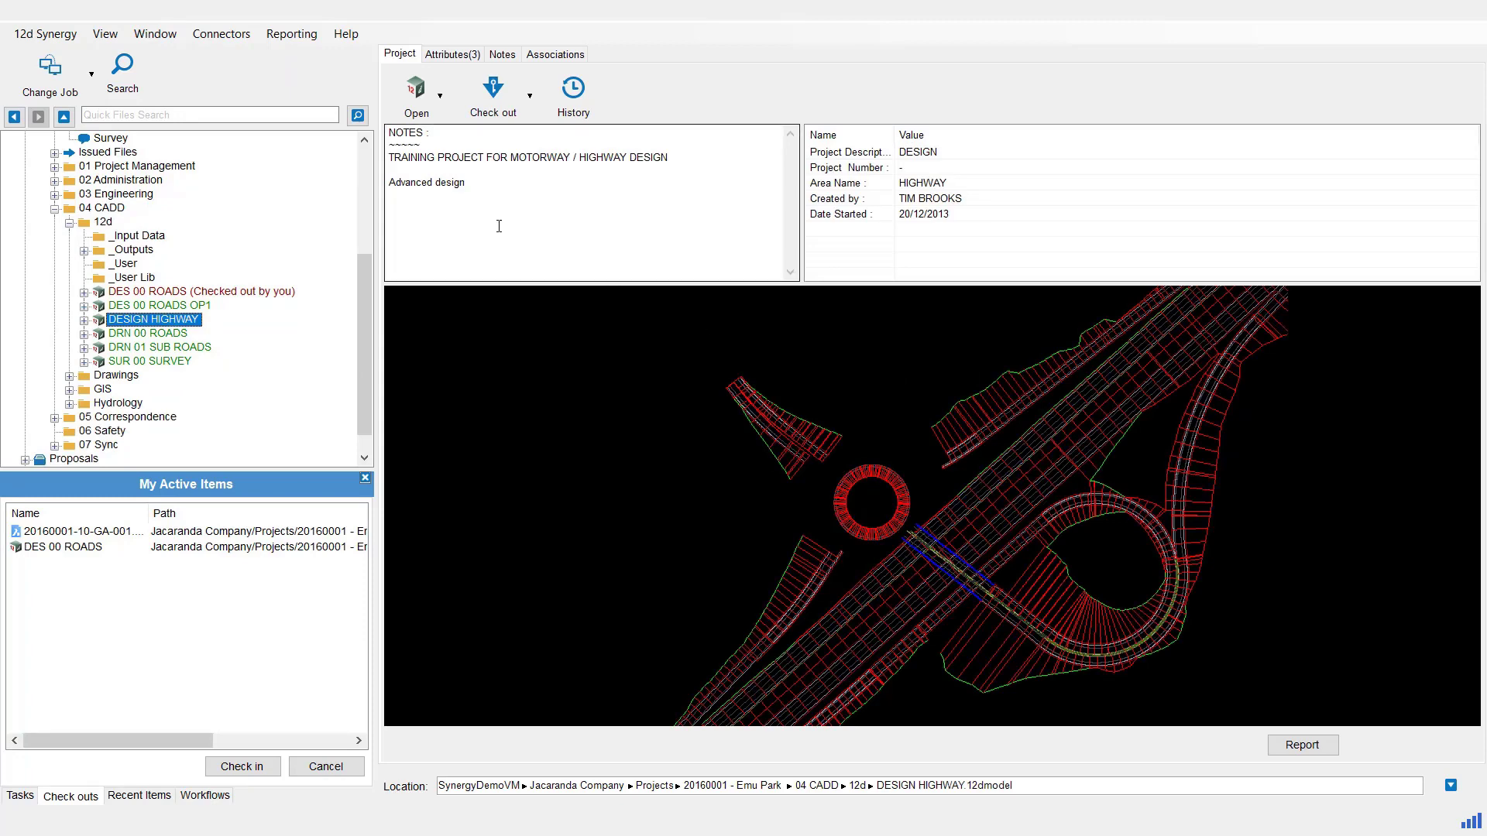
pyautogui.click(417, 91)
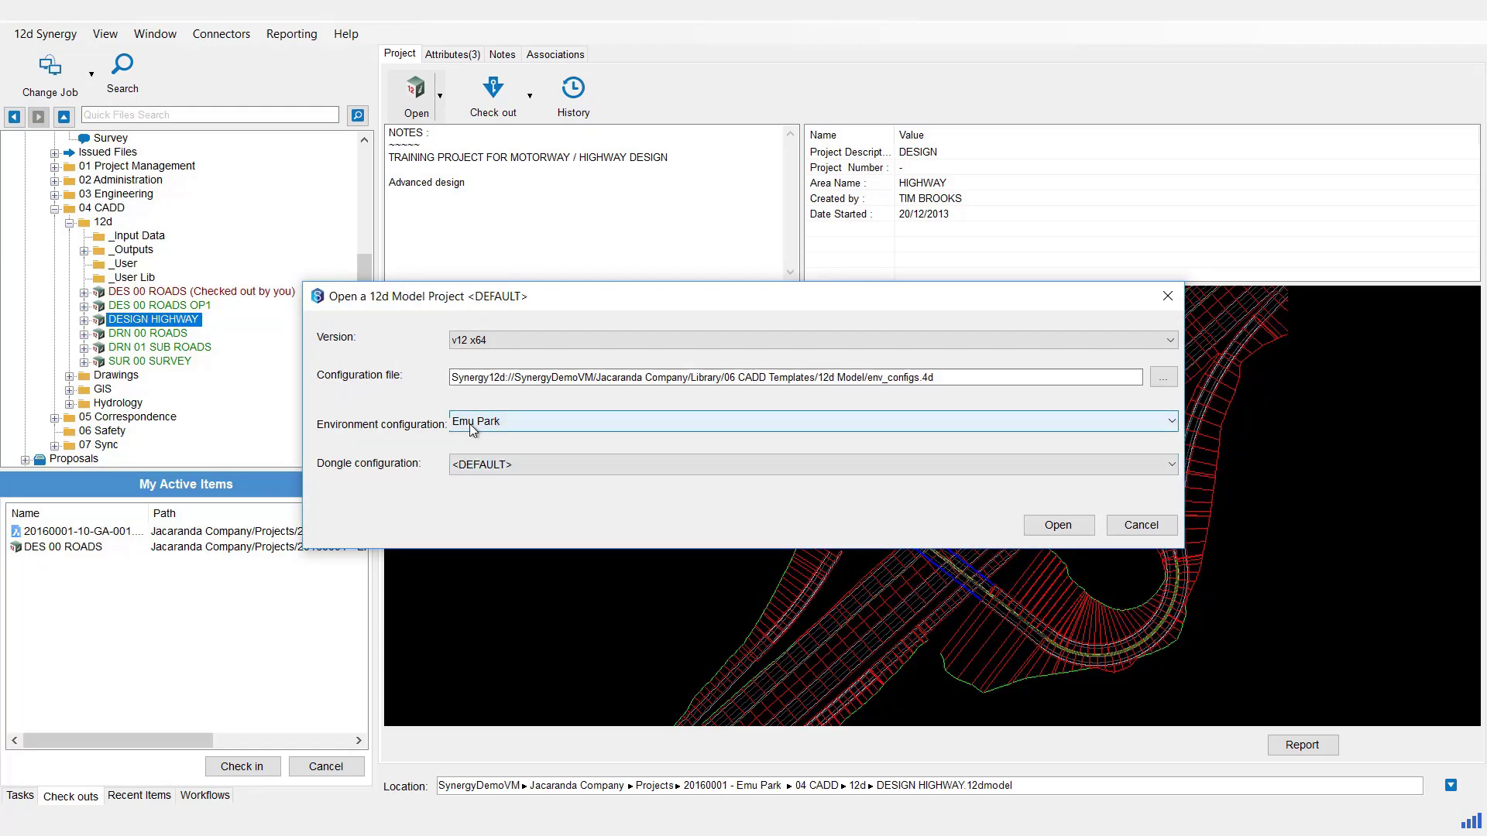
pyautogui.click(1060, 527)
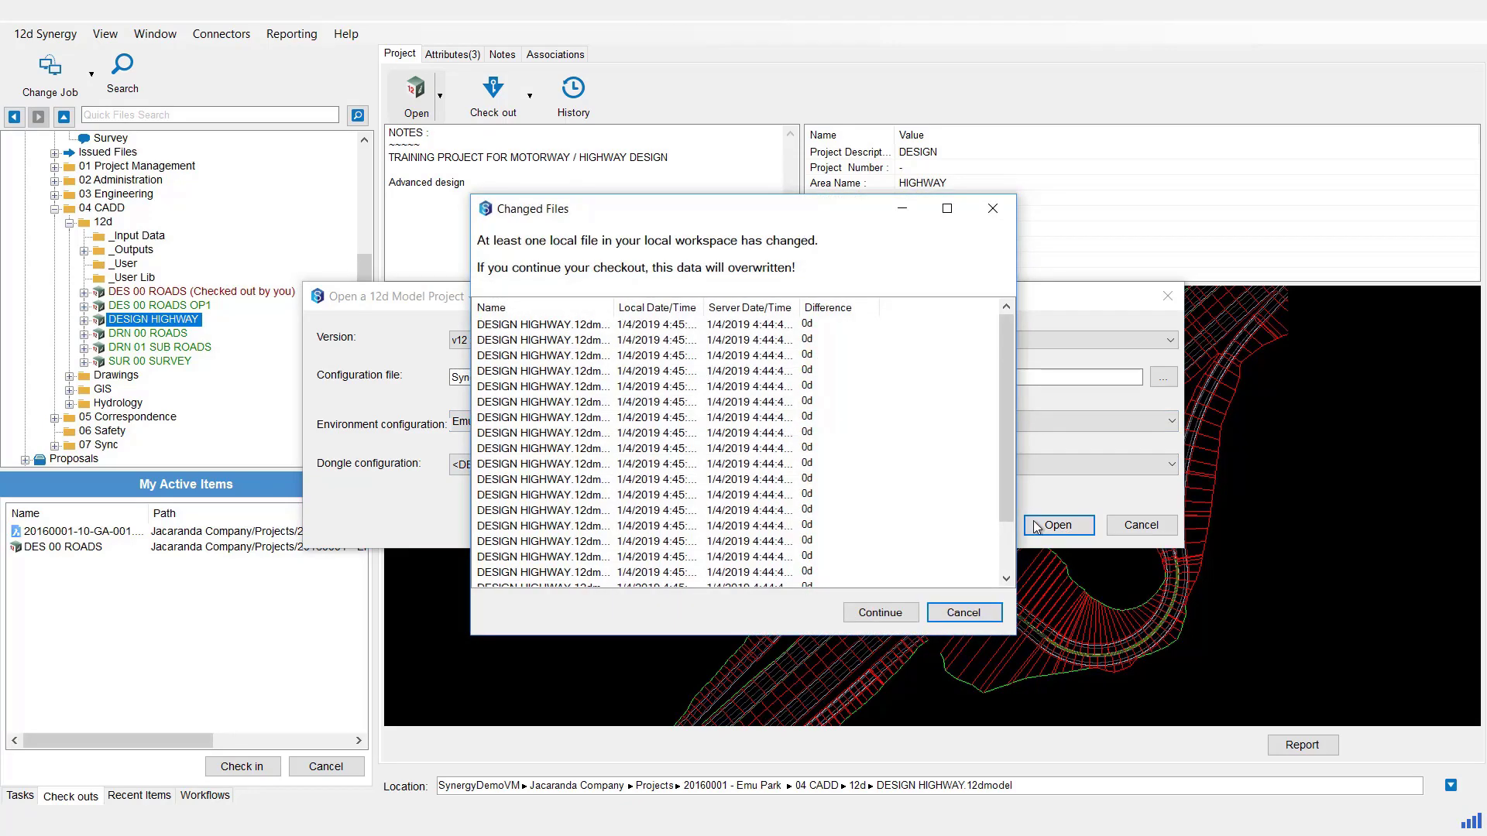
pyautogui.click(880, 613)
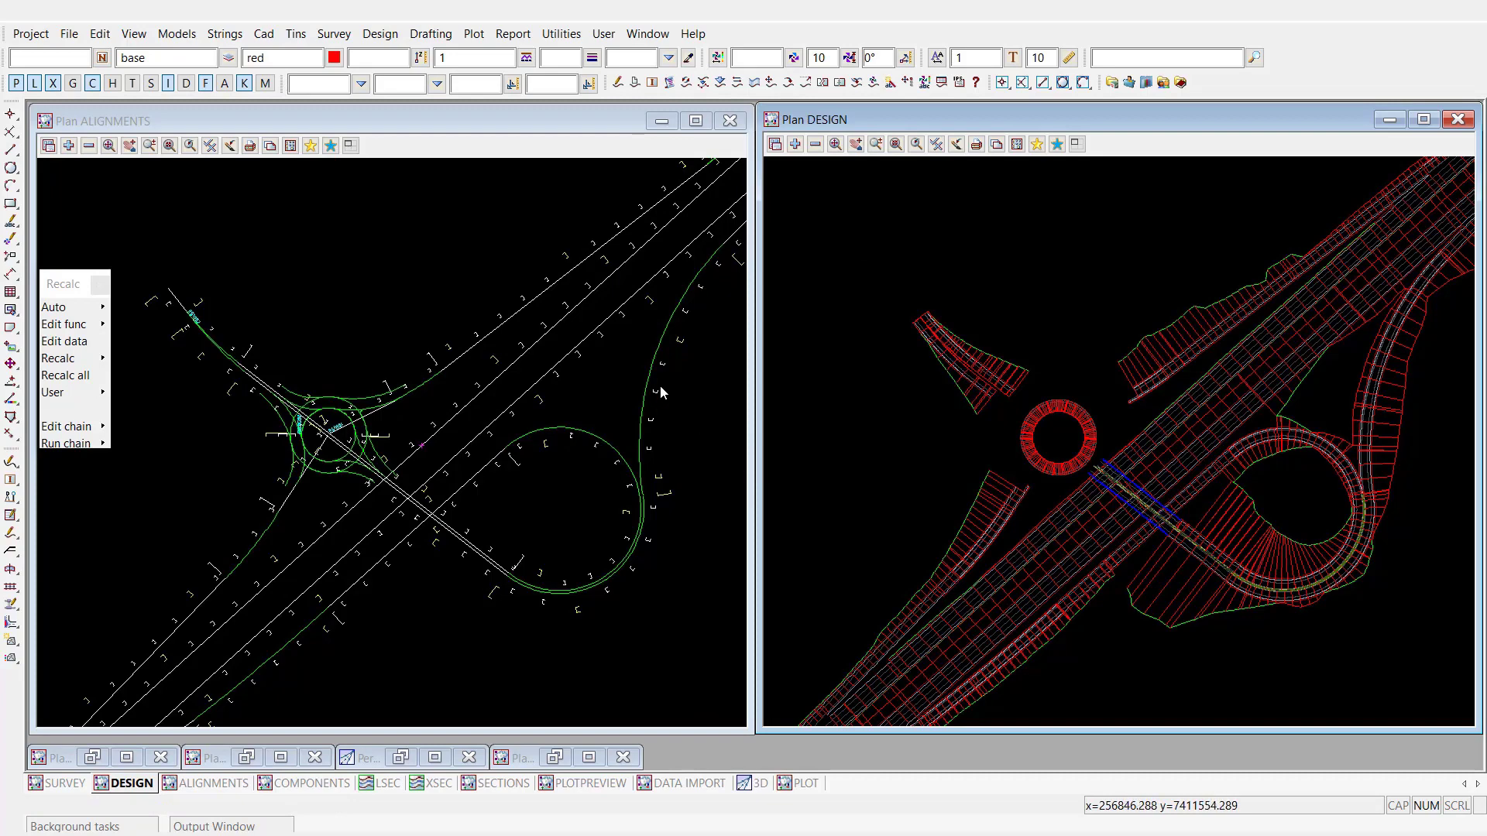
# Step: Switch to File Explorer, examine the contents of the local 12d and _User folders, and close the window
pyautogui.moveTo(631, 830)
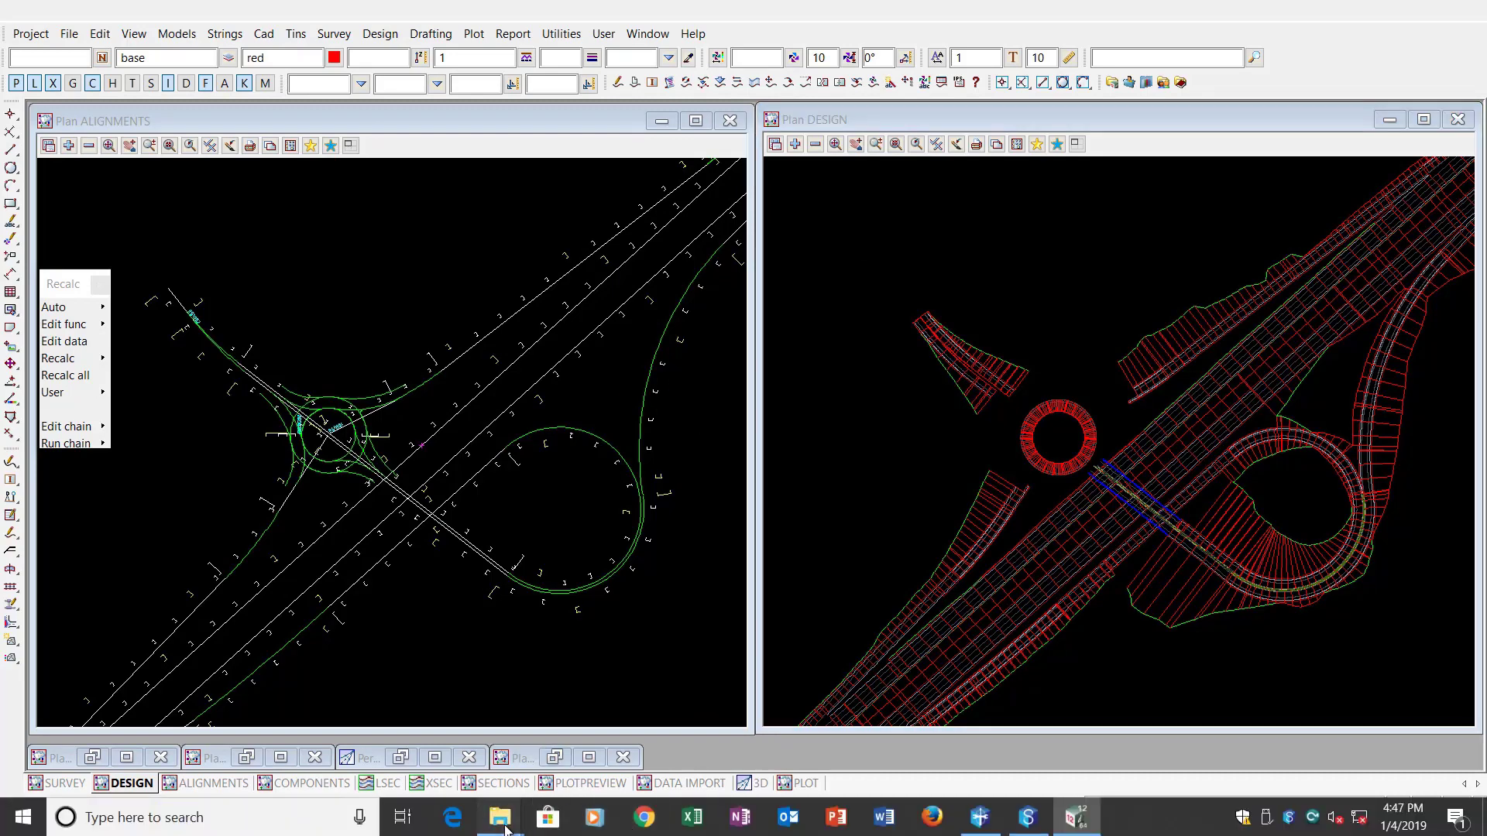
pyautogui.moveTo(502, 822)
pyautogui.click(558, 755)
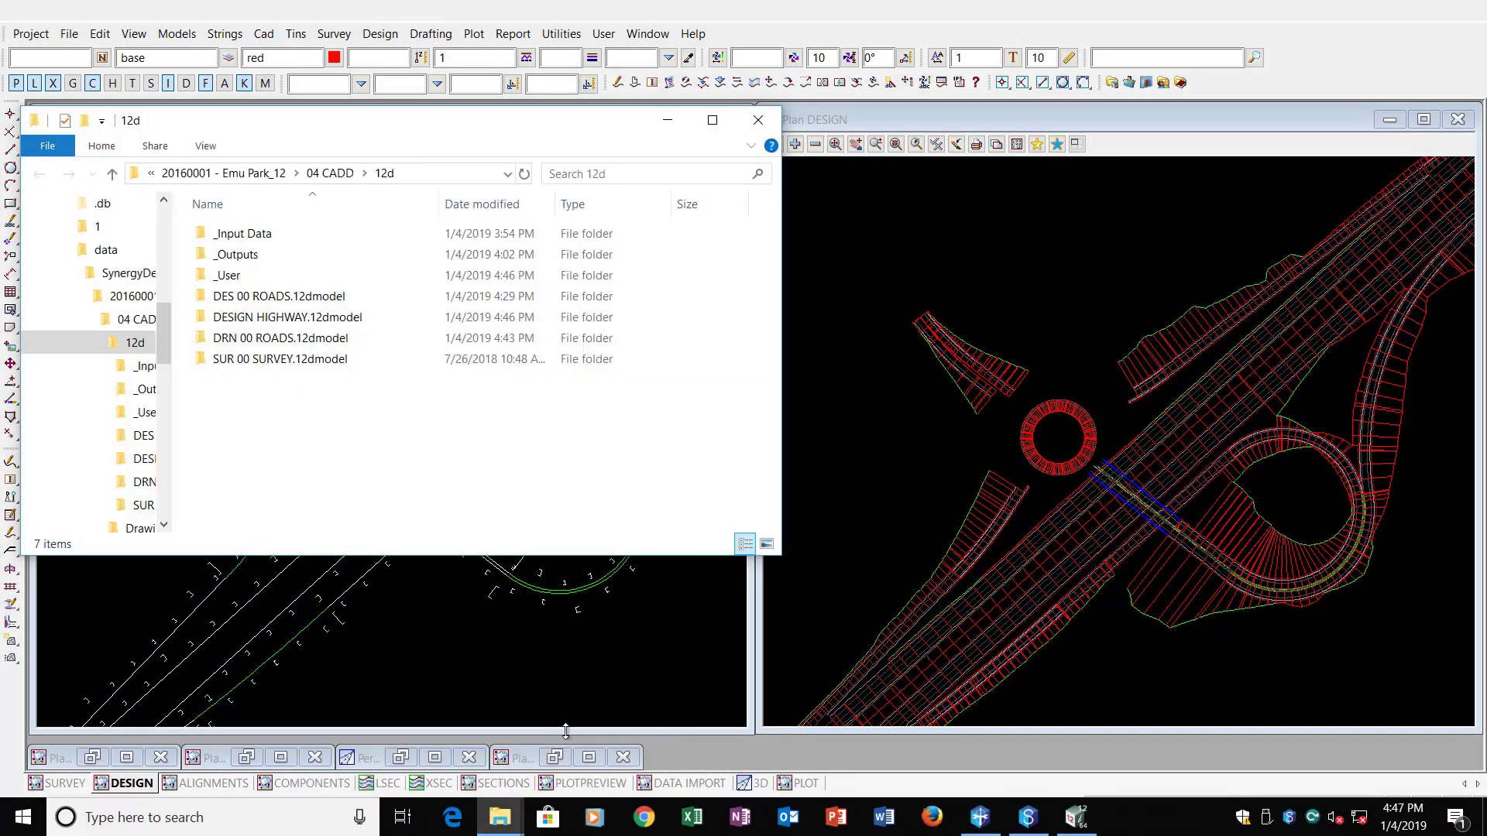
pyautogui.click(222, 278)
pyautogui.doubleClick(222, 277)
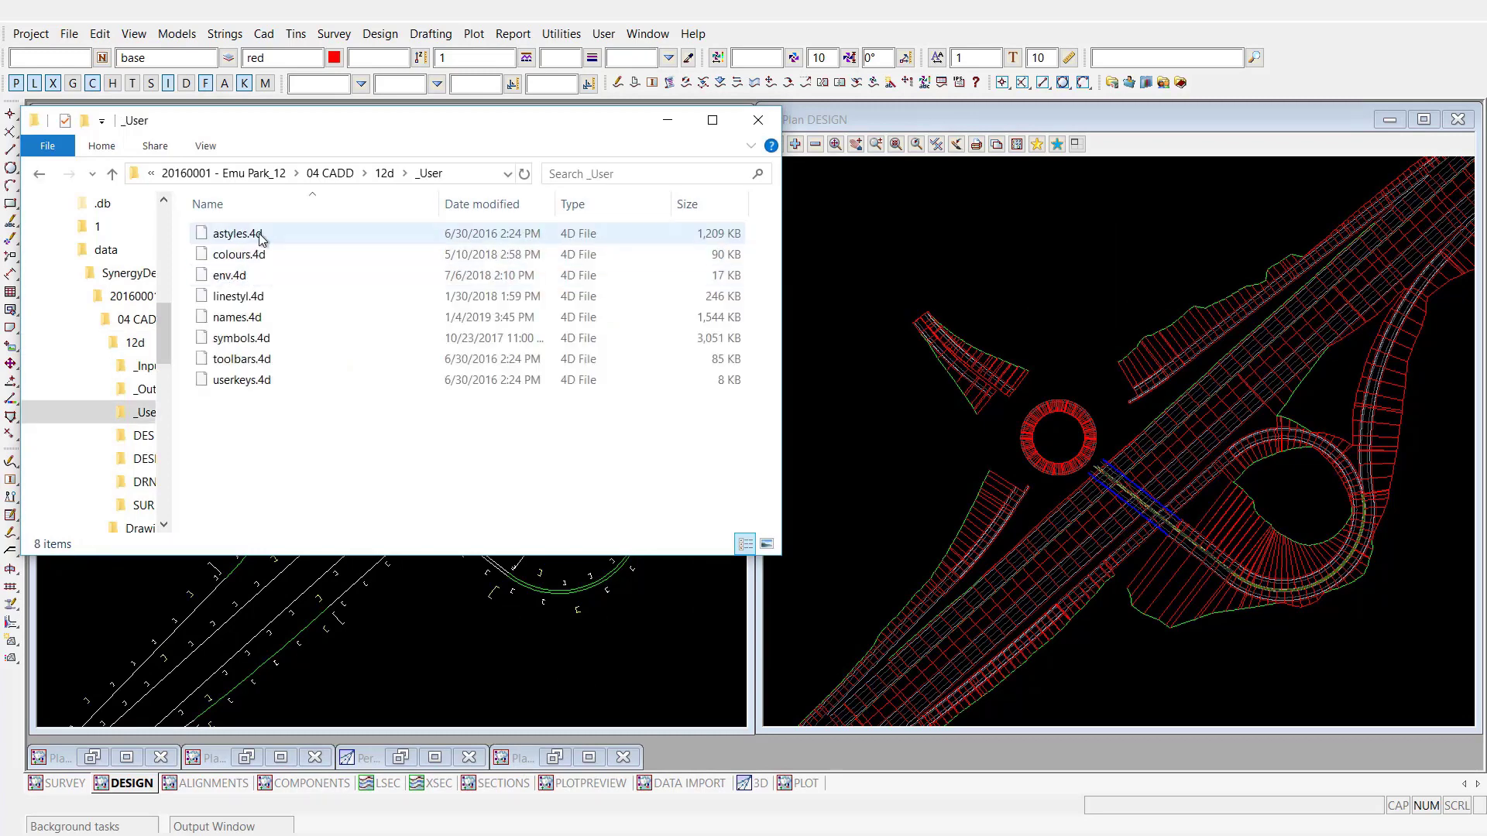
pyautogui.click(384, 173)
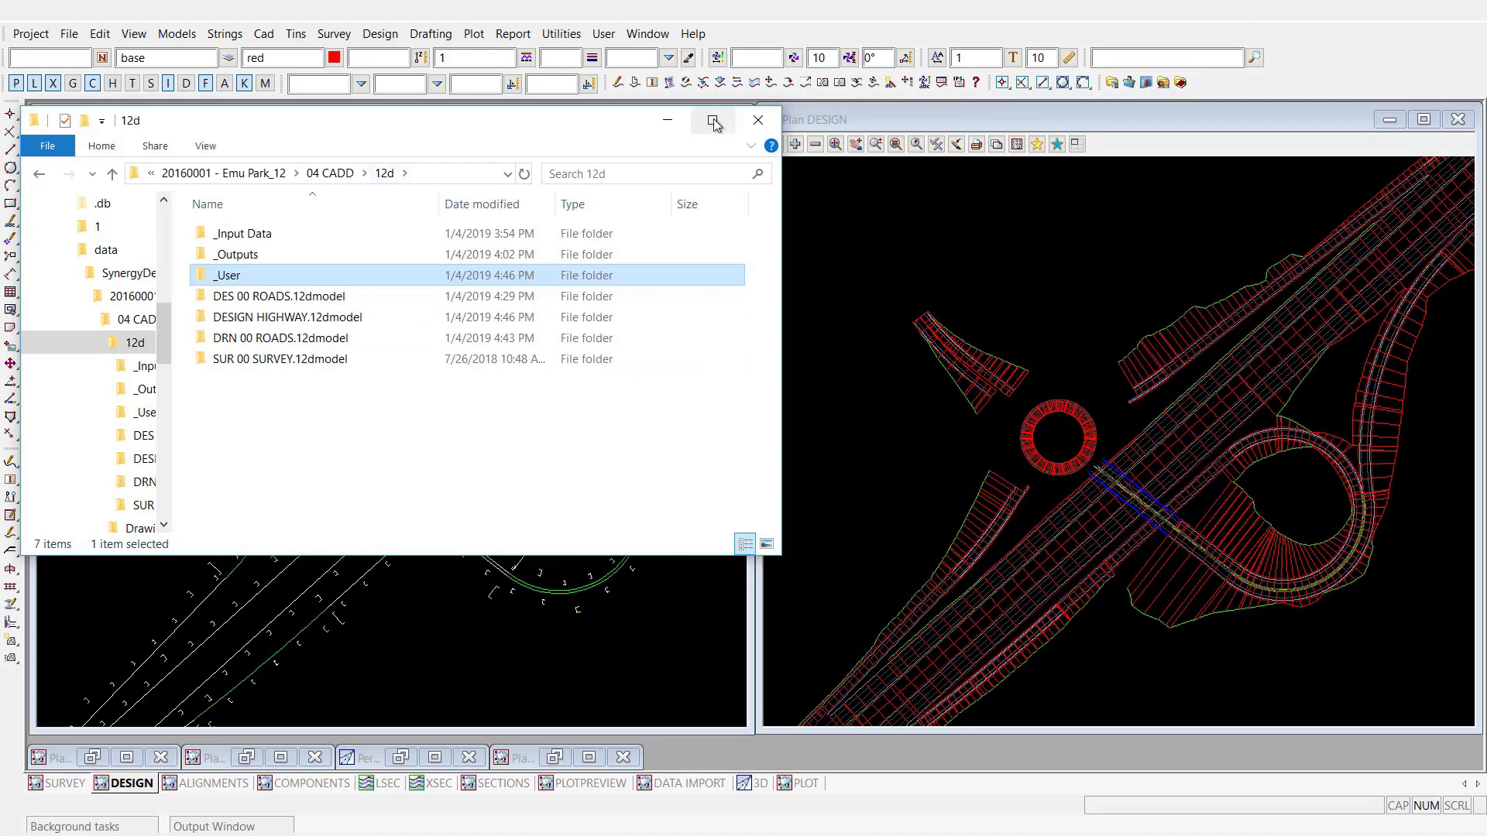
pyautogui.click(758, 120)
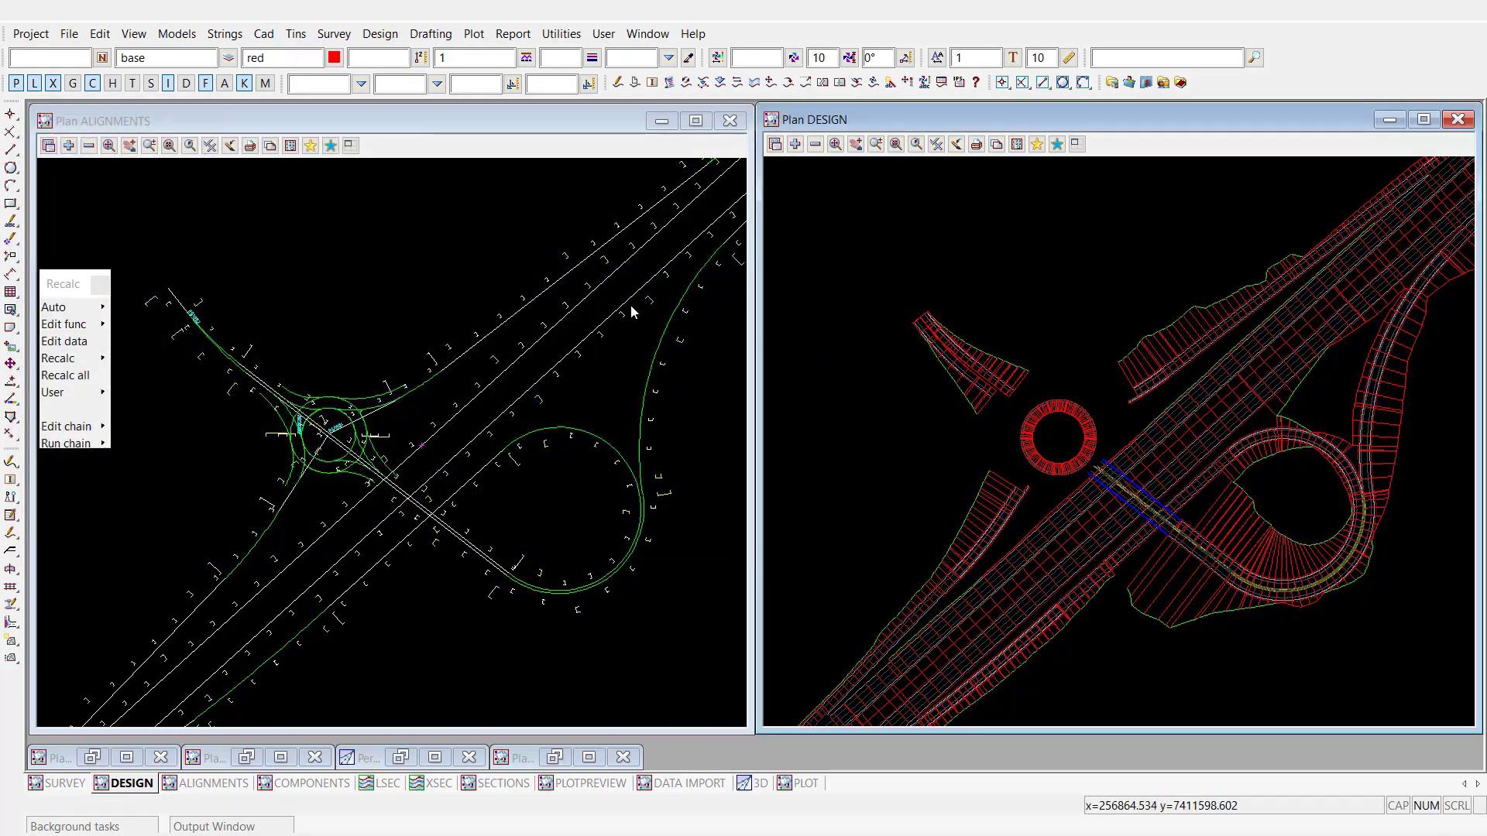
# Step: Open the Emu Park environment's override definitions in 12d Model and examine the Folders settings under Files & Folders
pyautogui.click(30, 35)
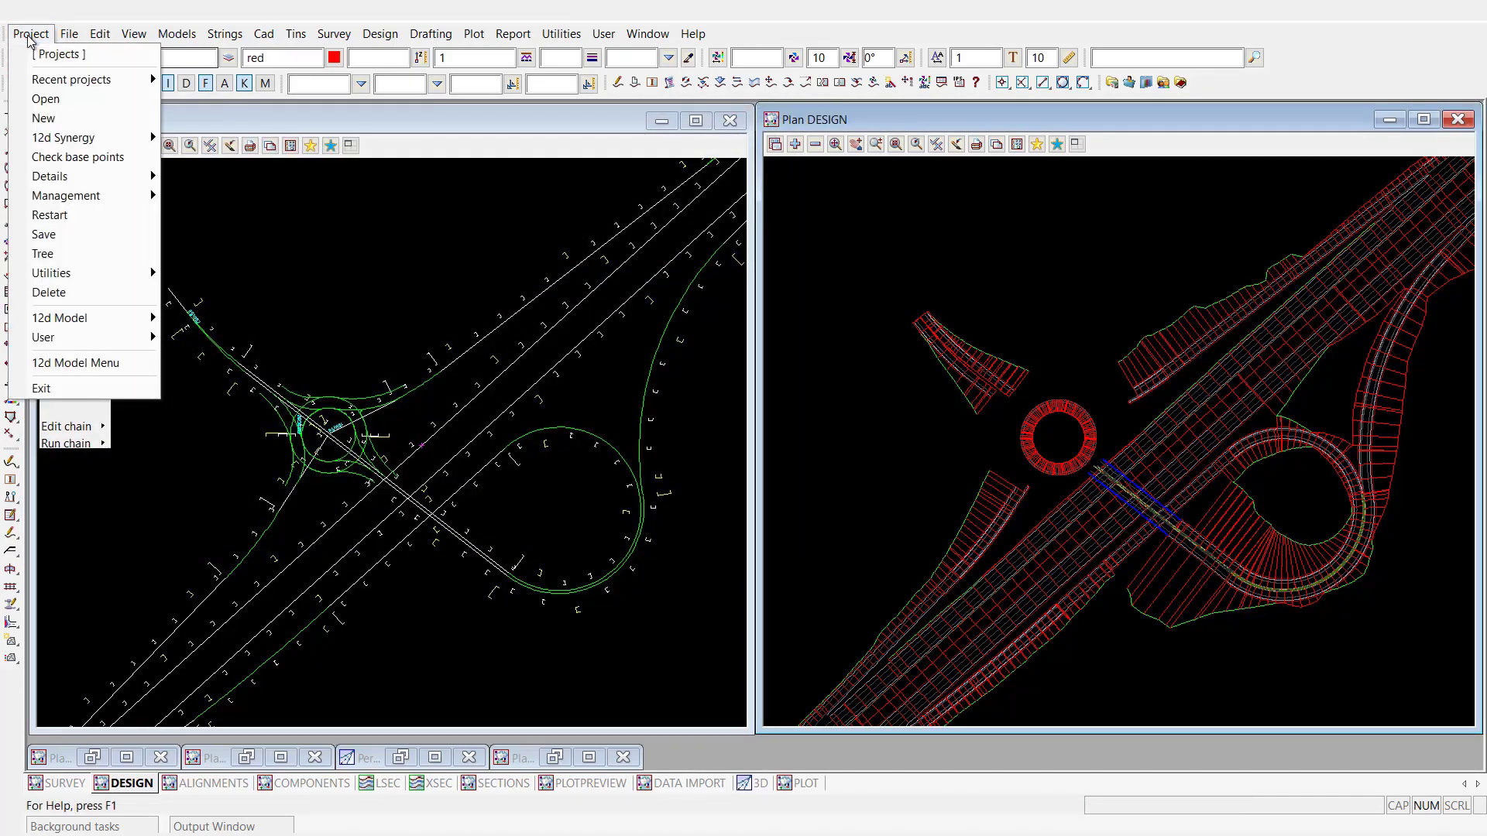
pyautogui.moveTo(70, 200)
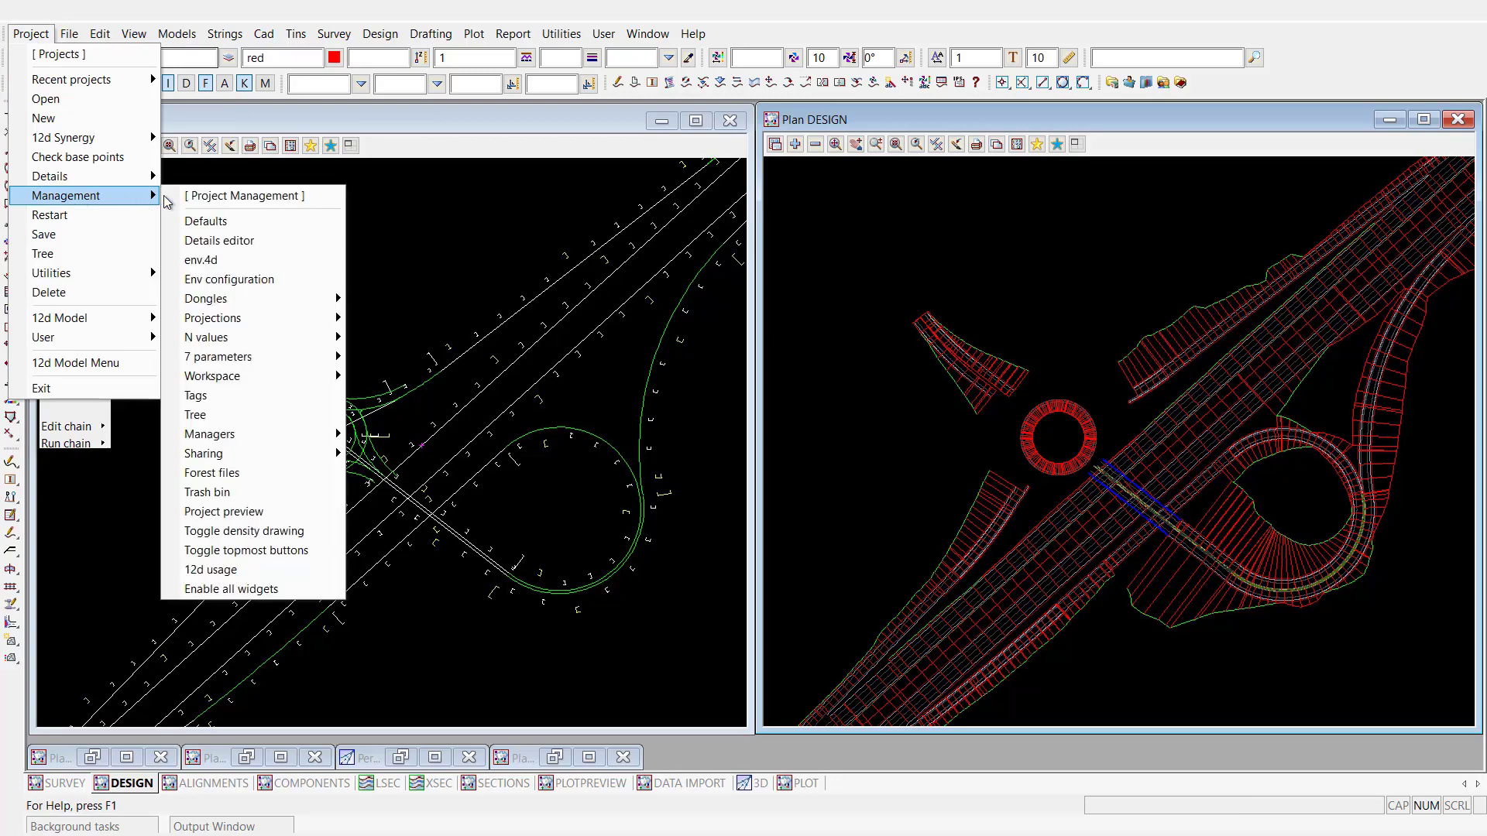
pyautogui.click(229, 279)
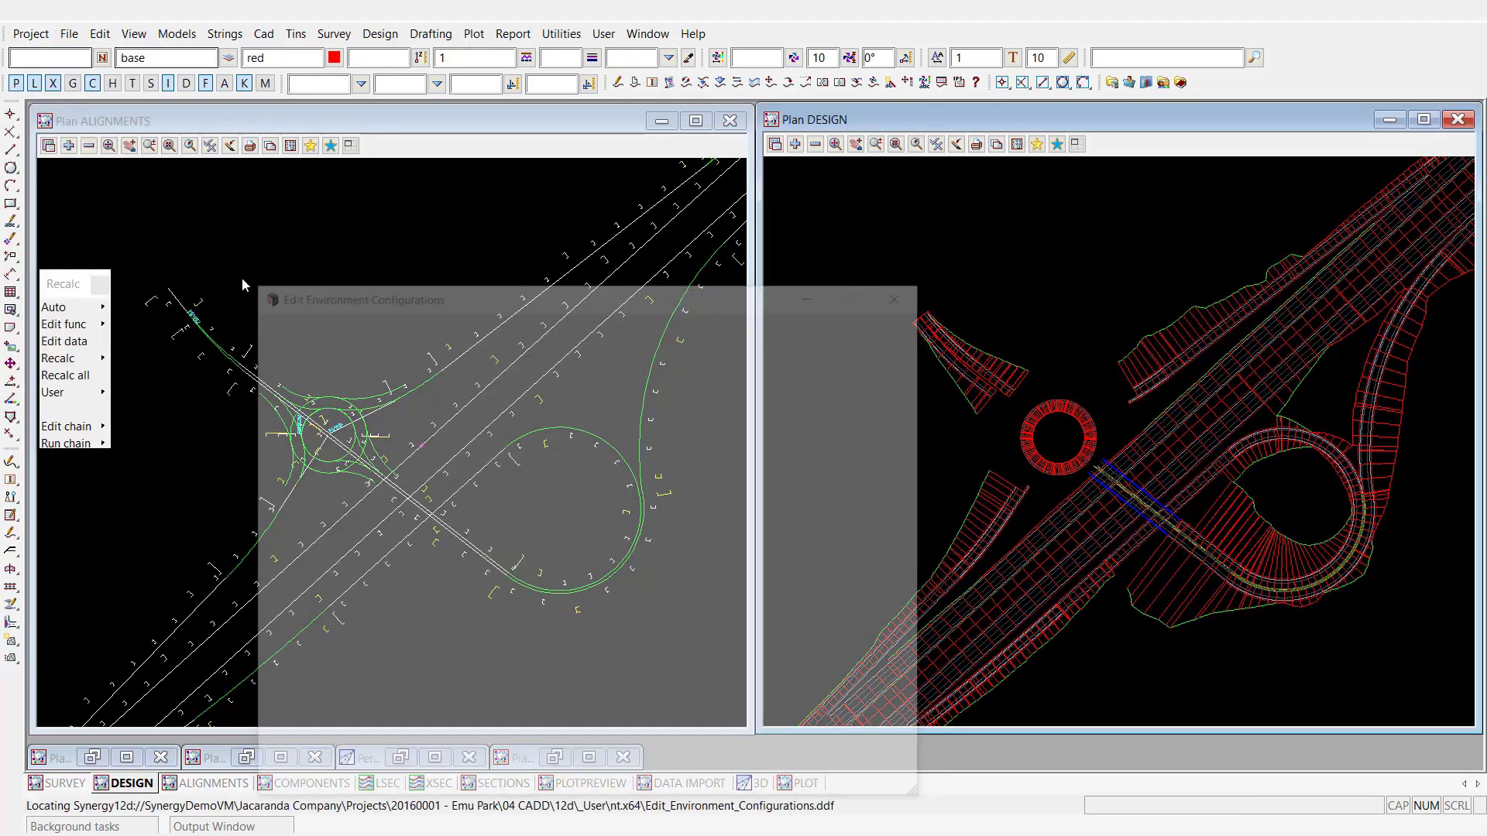
pyautogui.moveTo(435, 296); pyautogui.dragTo(579, 154)
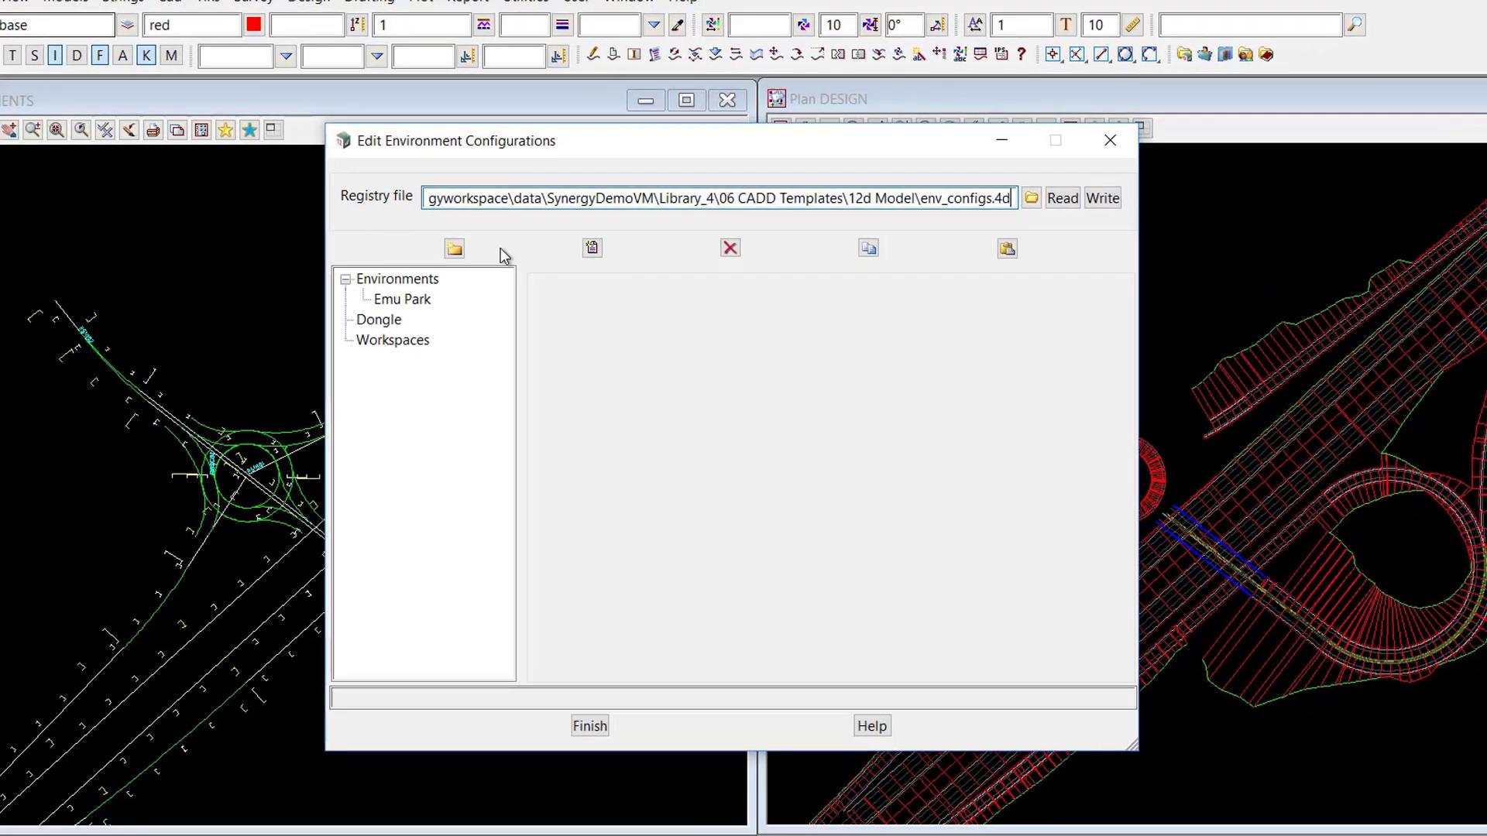
pyautogui.click(453, 283)
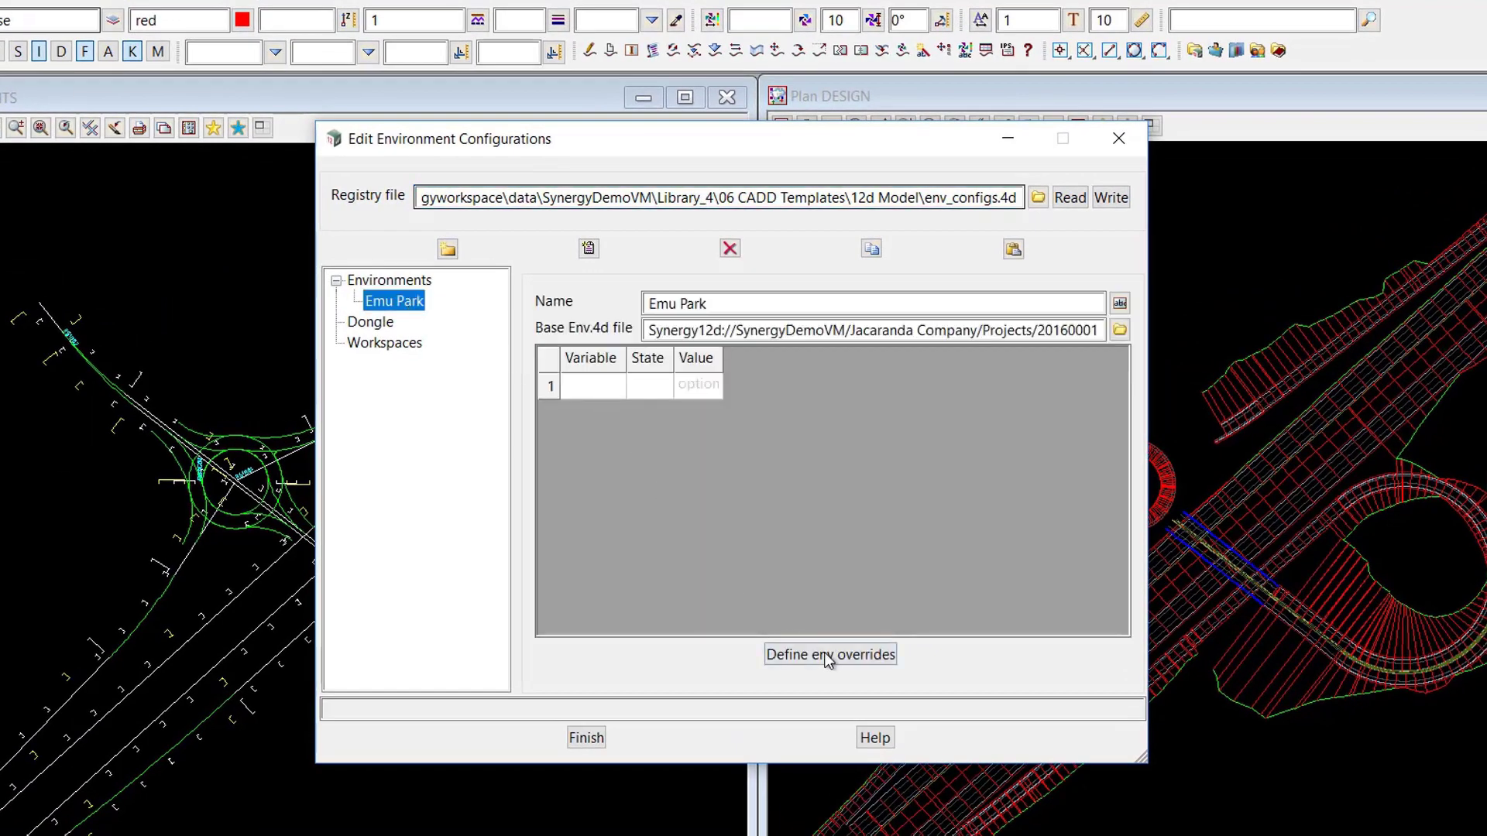
pyautogui.click(824, 655)
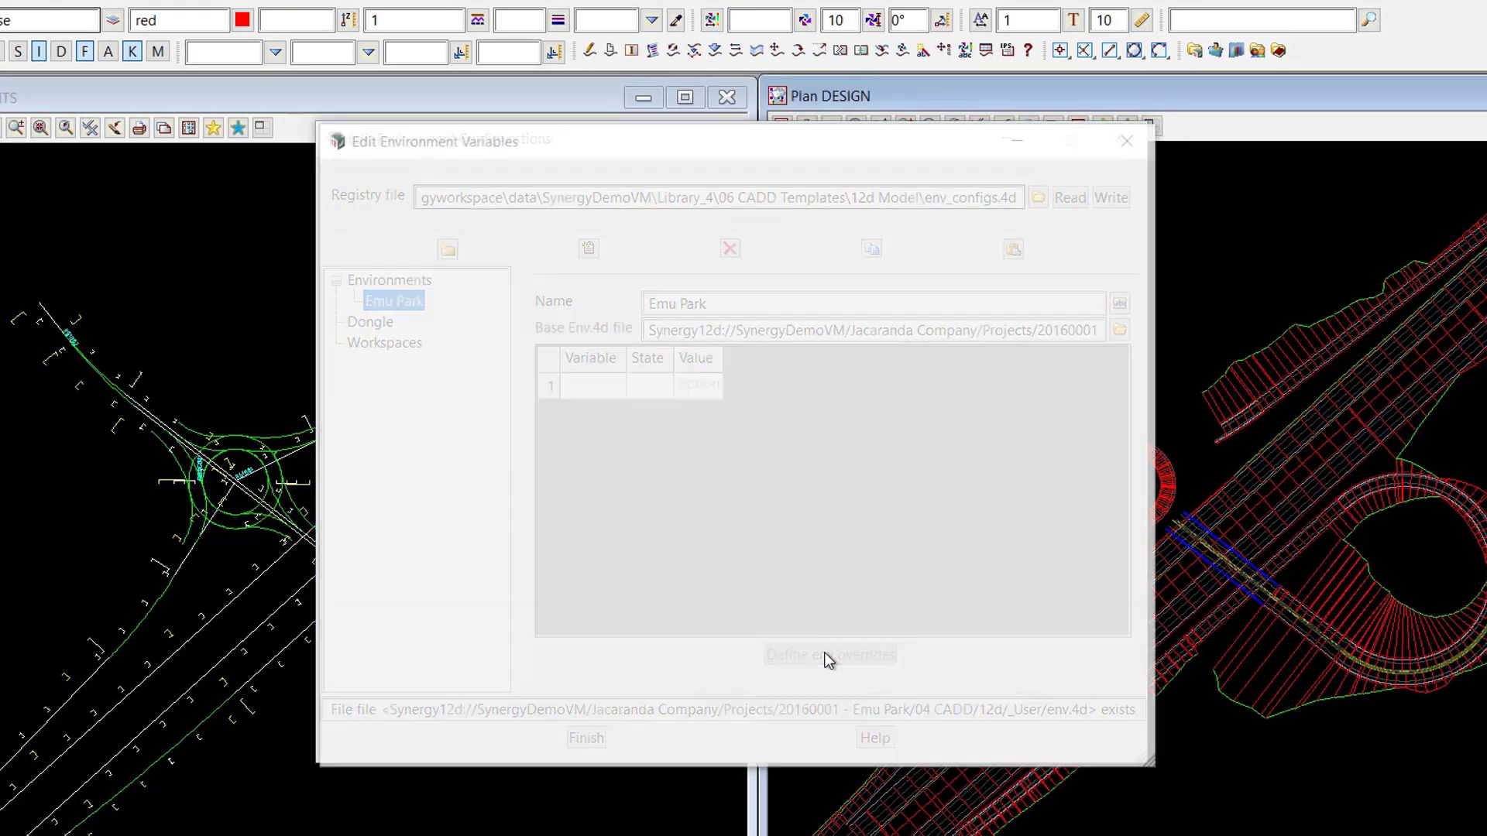
pyautogui.click(352, 218)
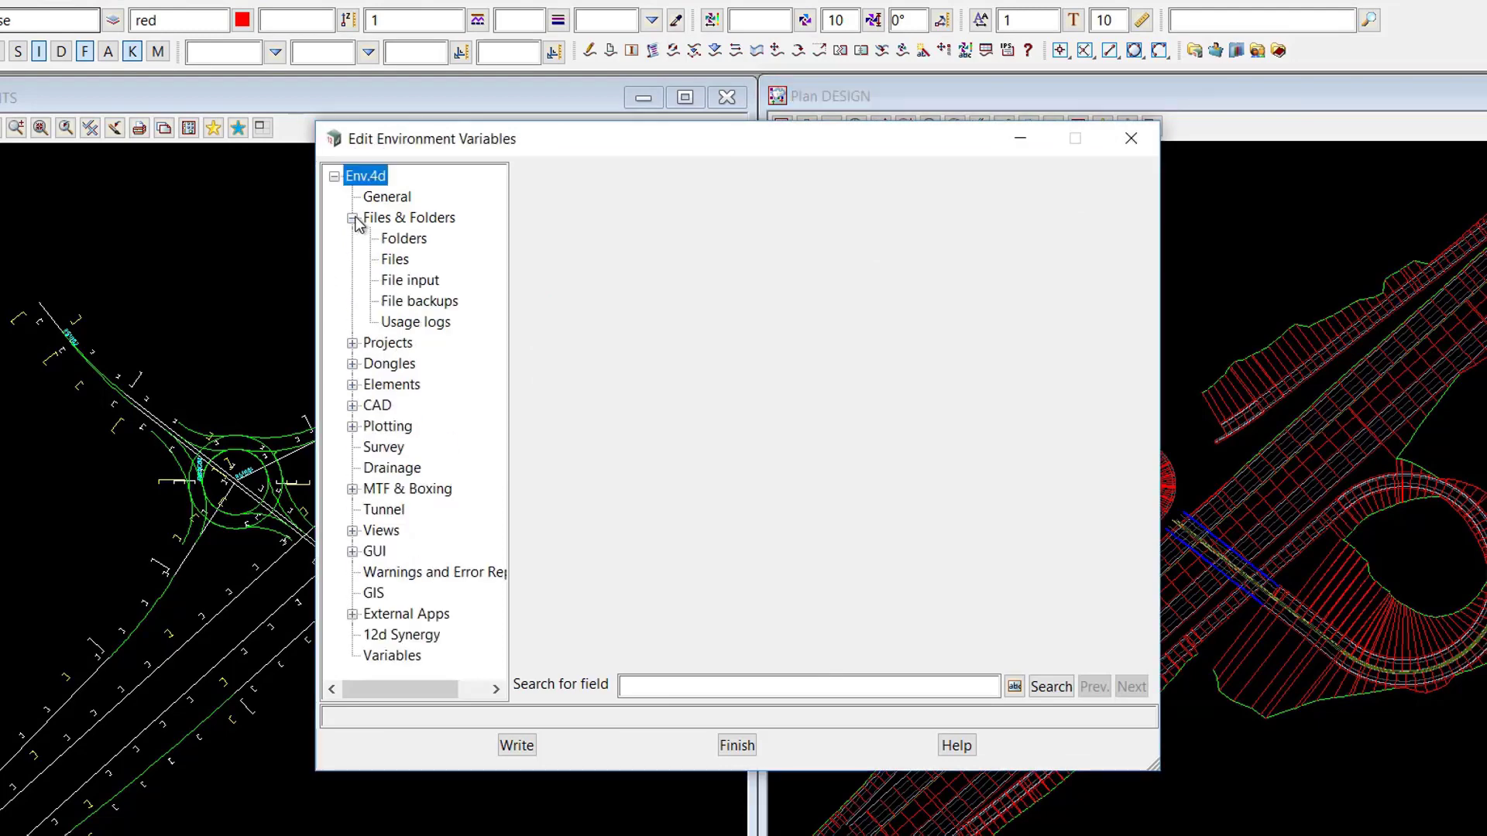
pyautogui.click(385, 239)
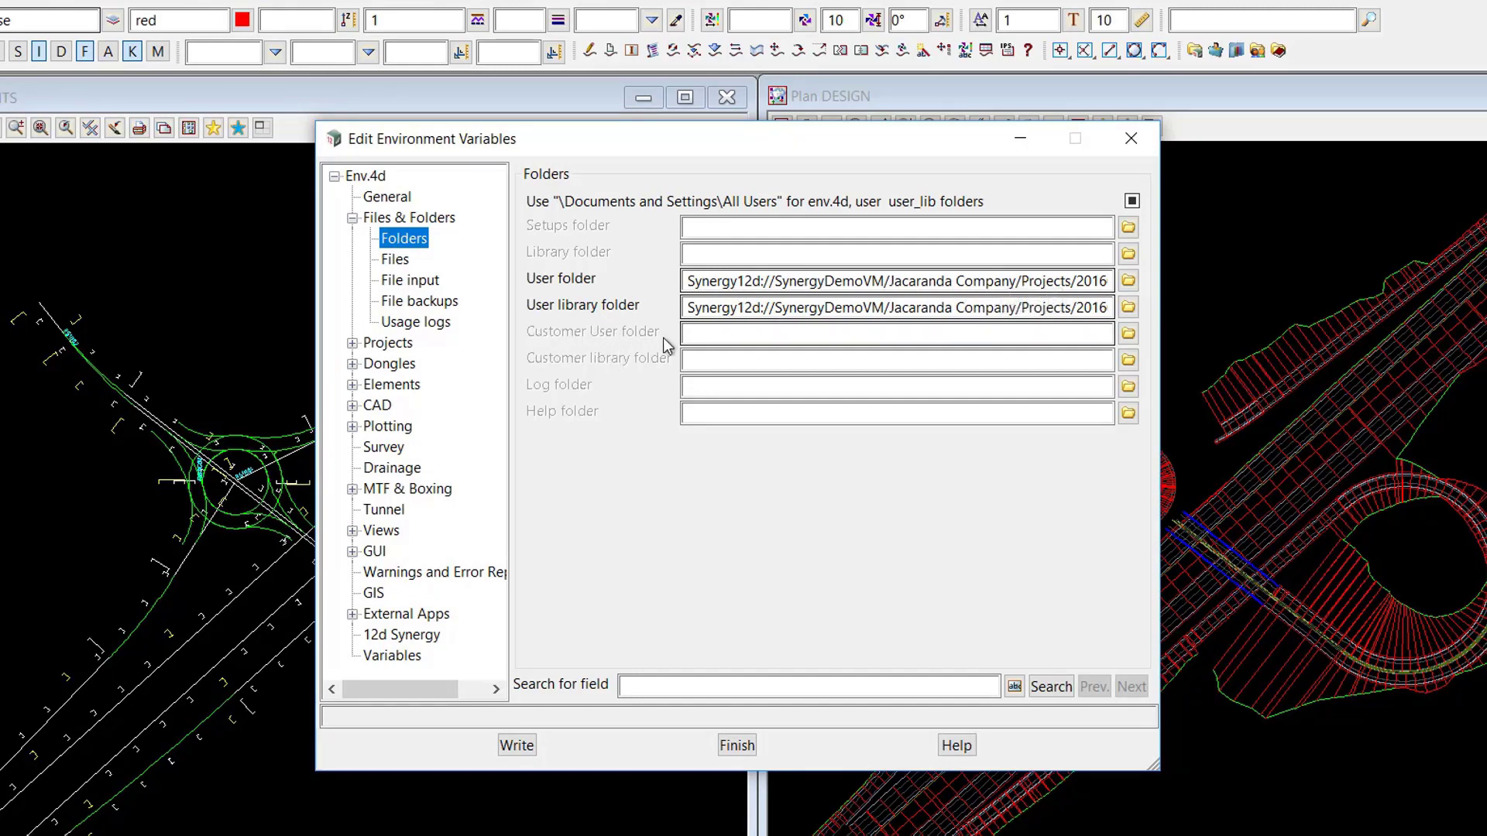
# Step: Browse the Synergy job folders from the Customer User folder setting, cancel the selection and close both environment dialogs without writing changes
pyautogui.click(1128, 332)
pyautogui.click(1183, 434)
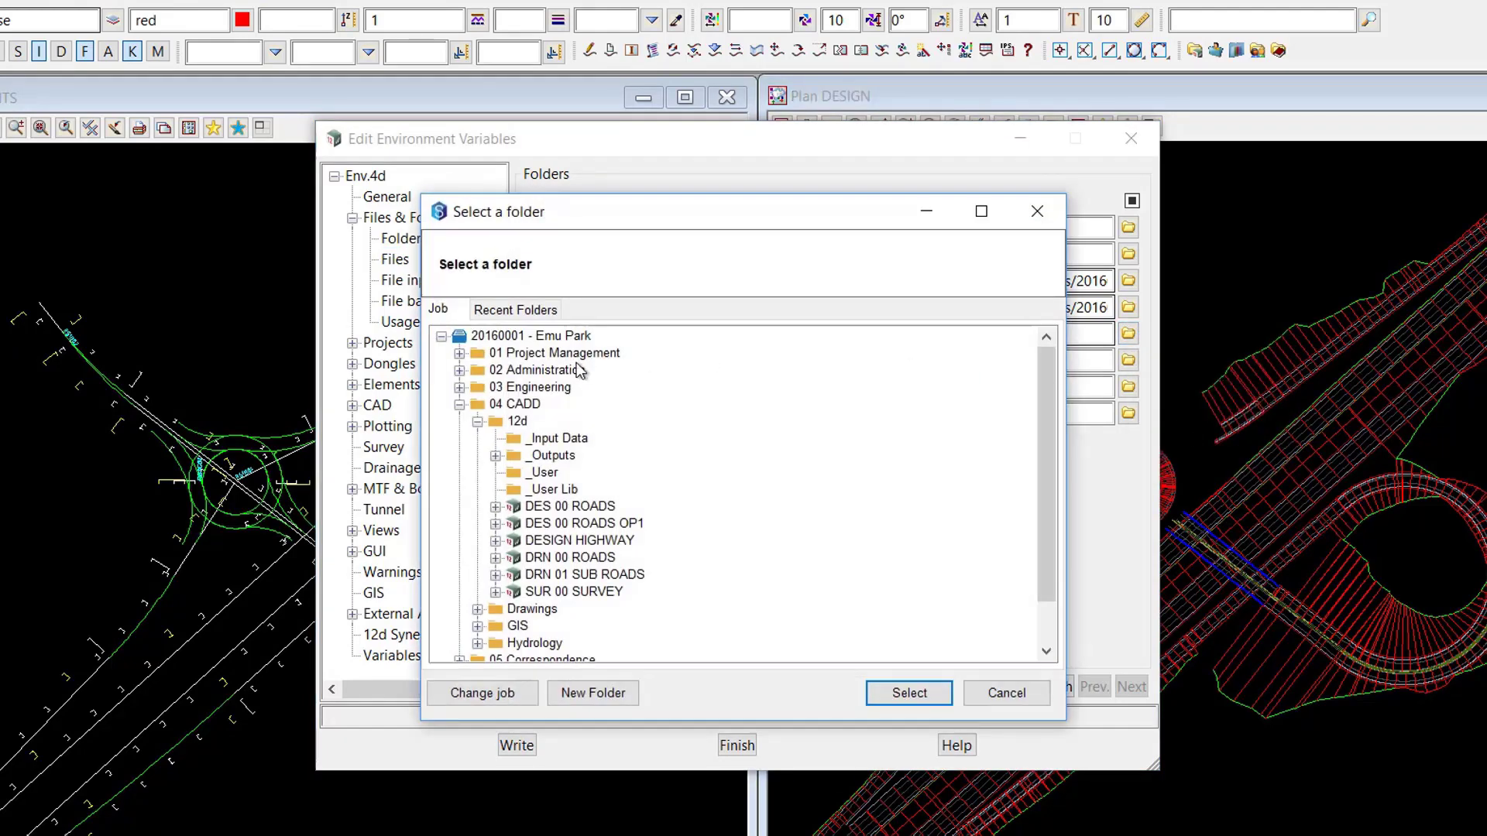
pyautogui.click(545, 474)
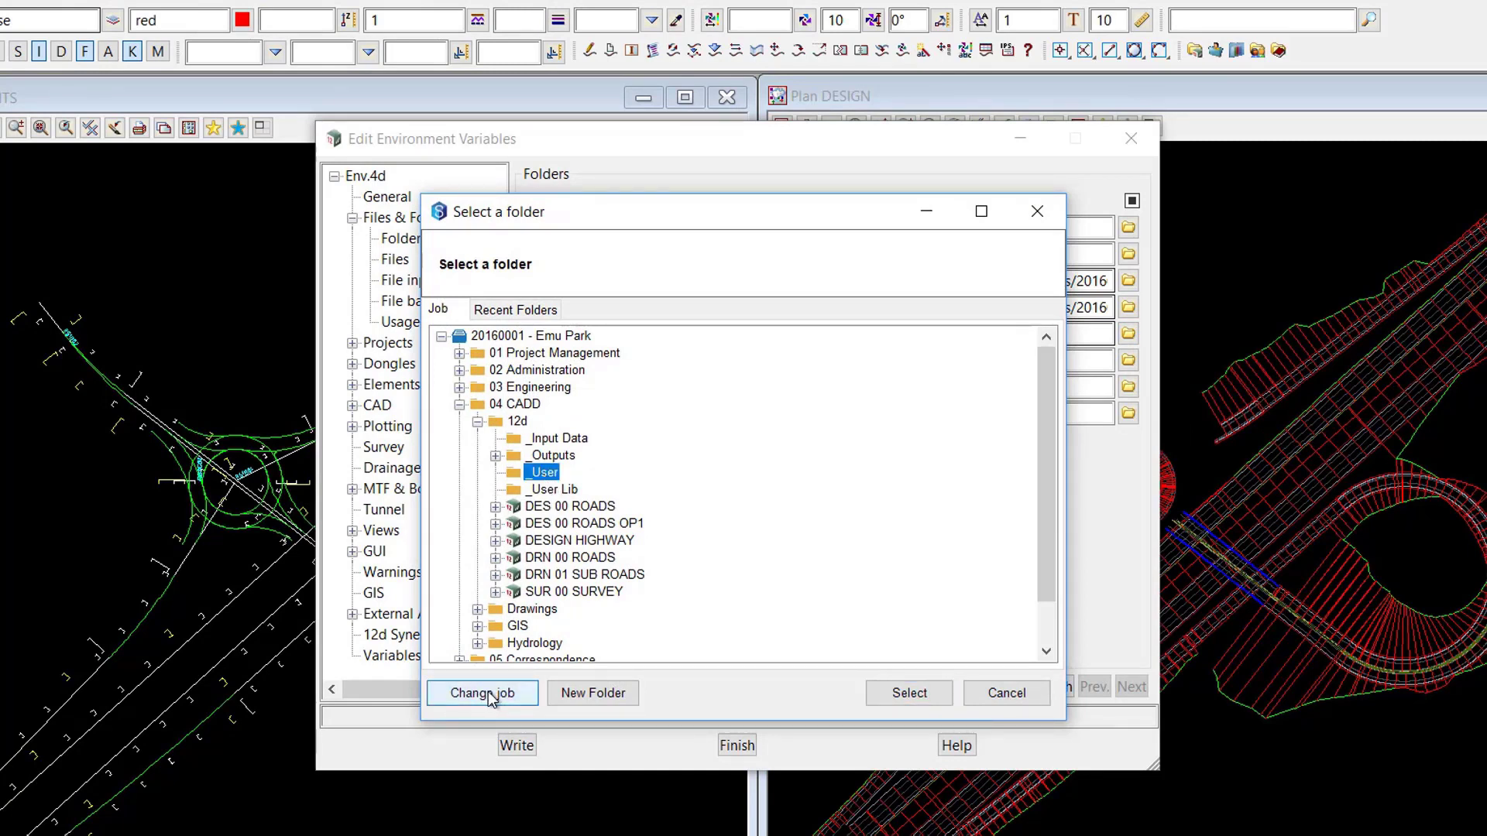
pyautogui.click(991, 697)
pyautogui.click(705, 510)
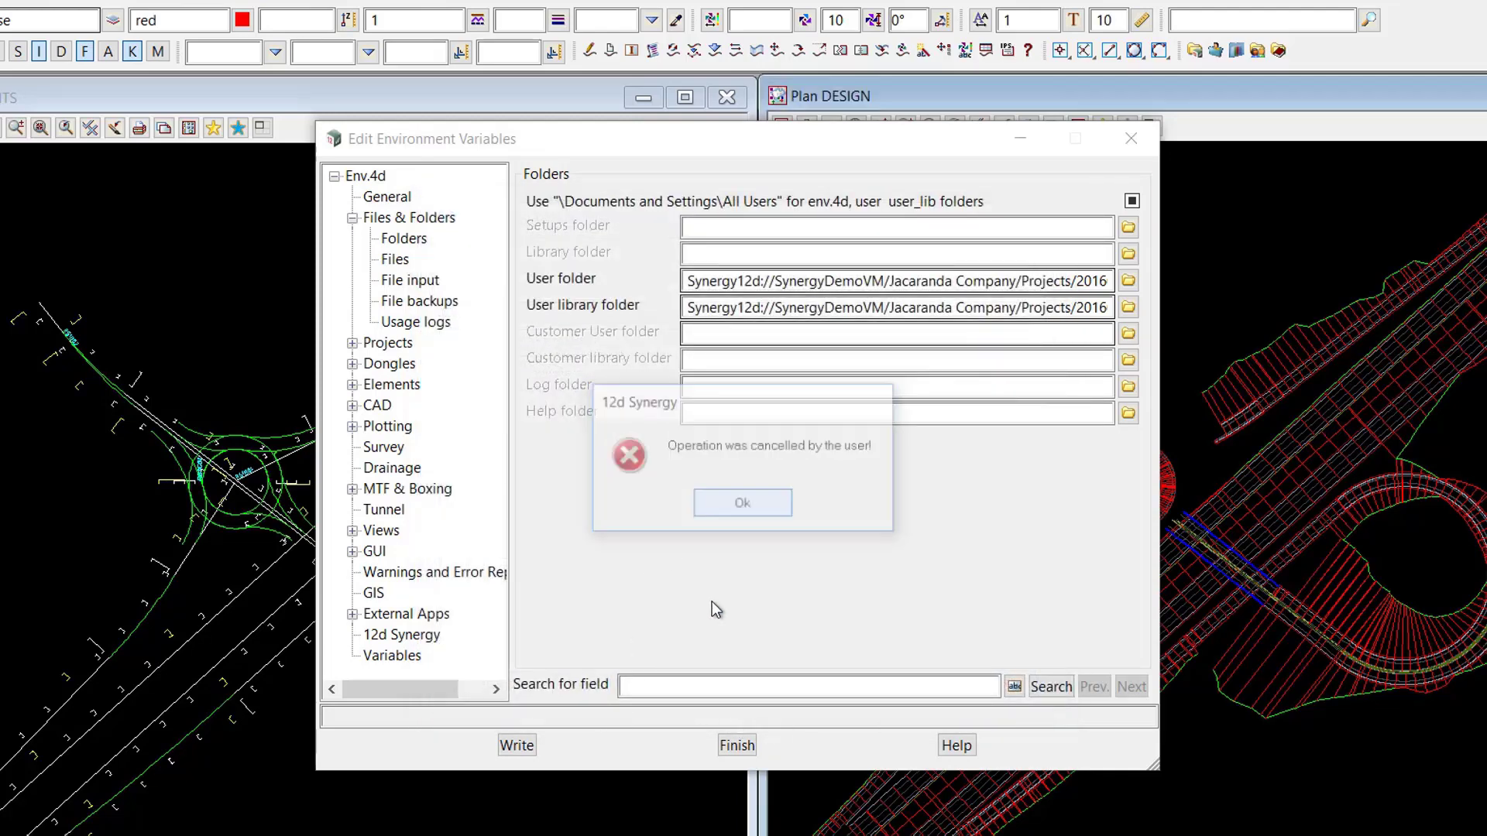
pyautogui.click(737, 744)
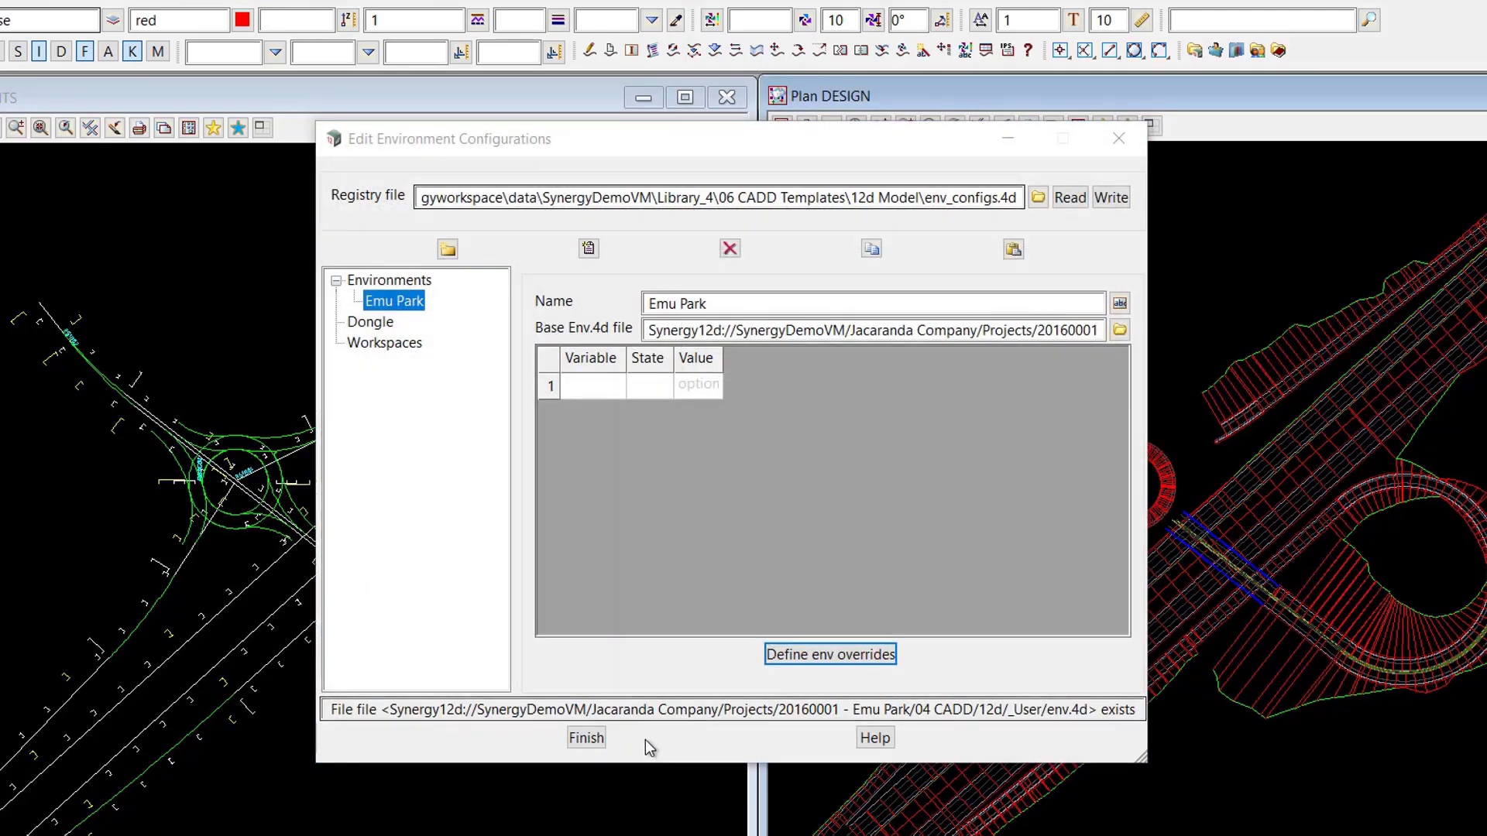
pyautogui.click(596, 738)
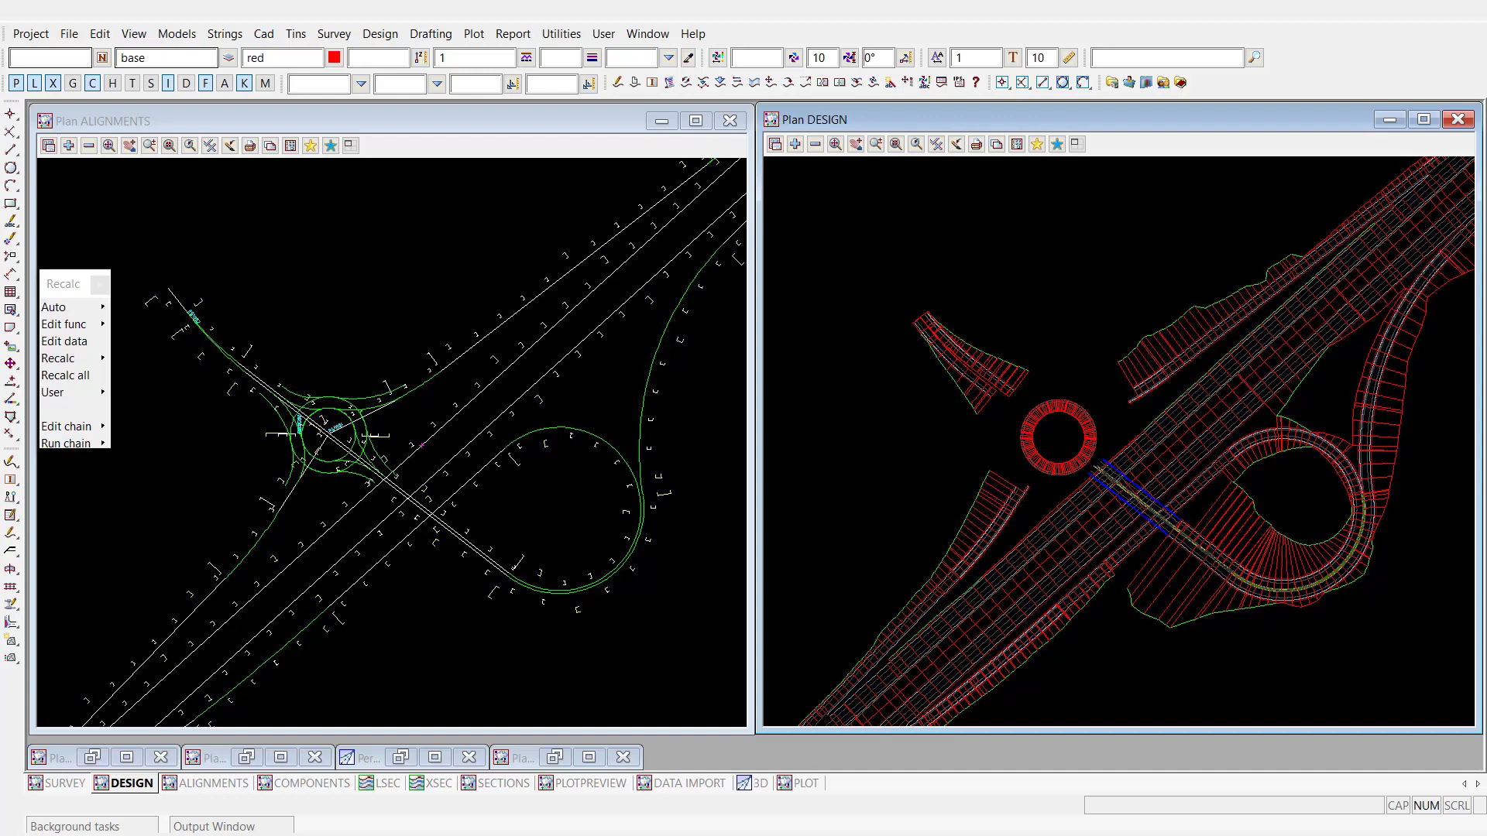
# Step: Open Names.4d for editing from the name list, enlarge its window and enter * as the key in the empty last row
pyautogui.click(103, 60)
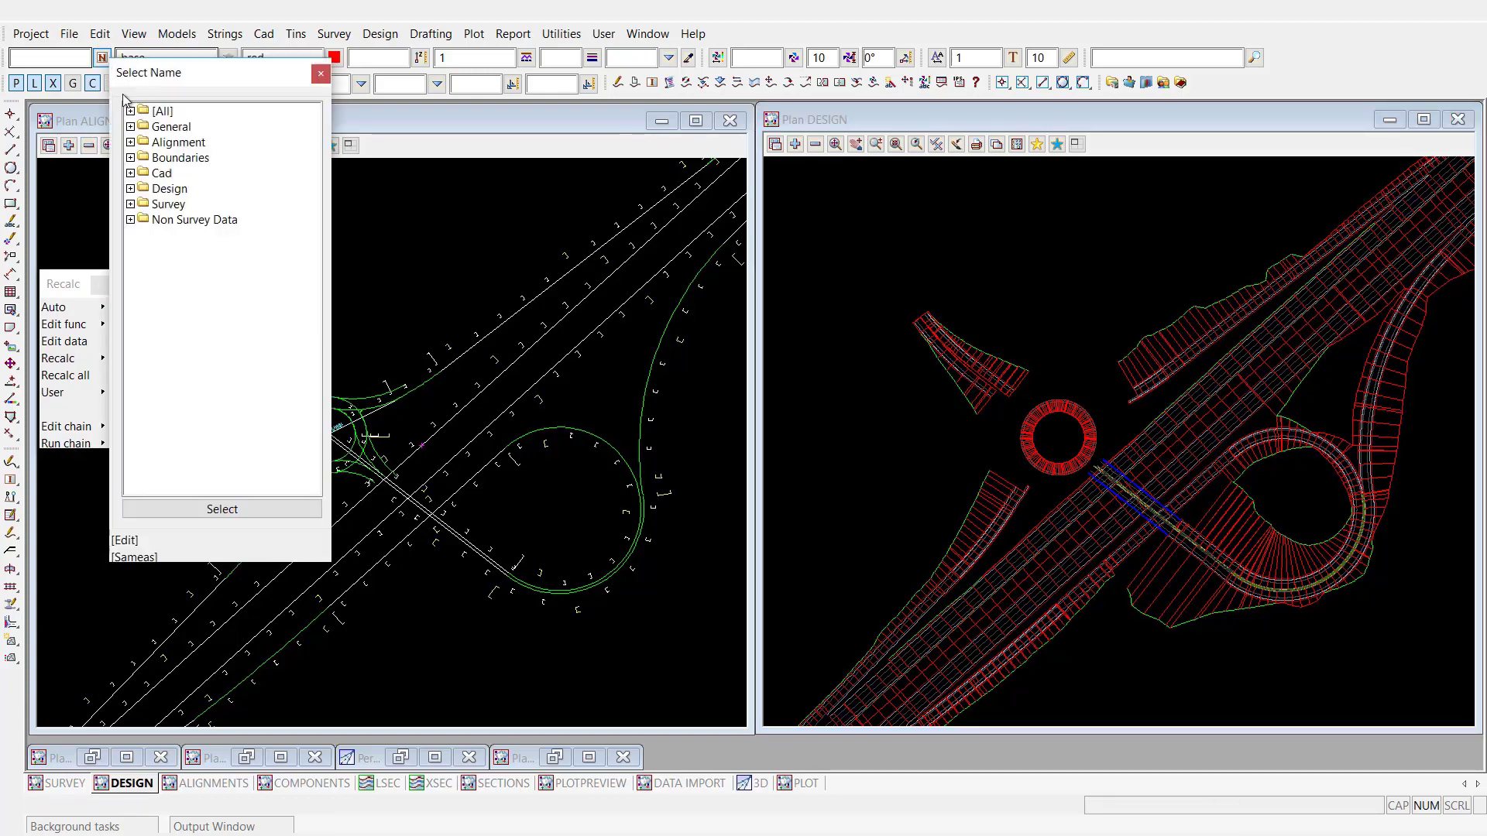
pyautogui.click(128, 540)
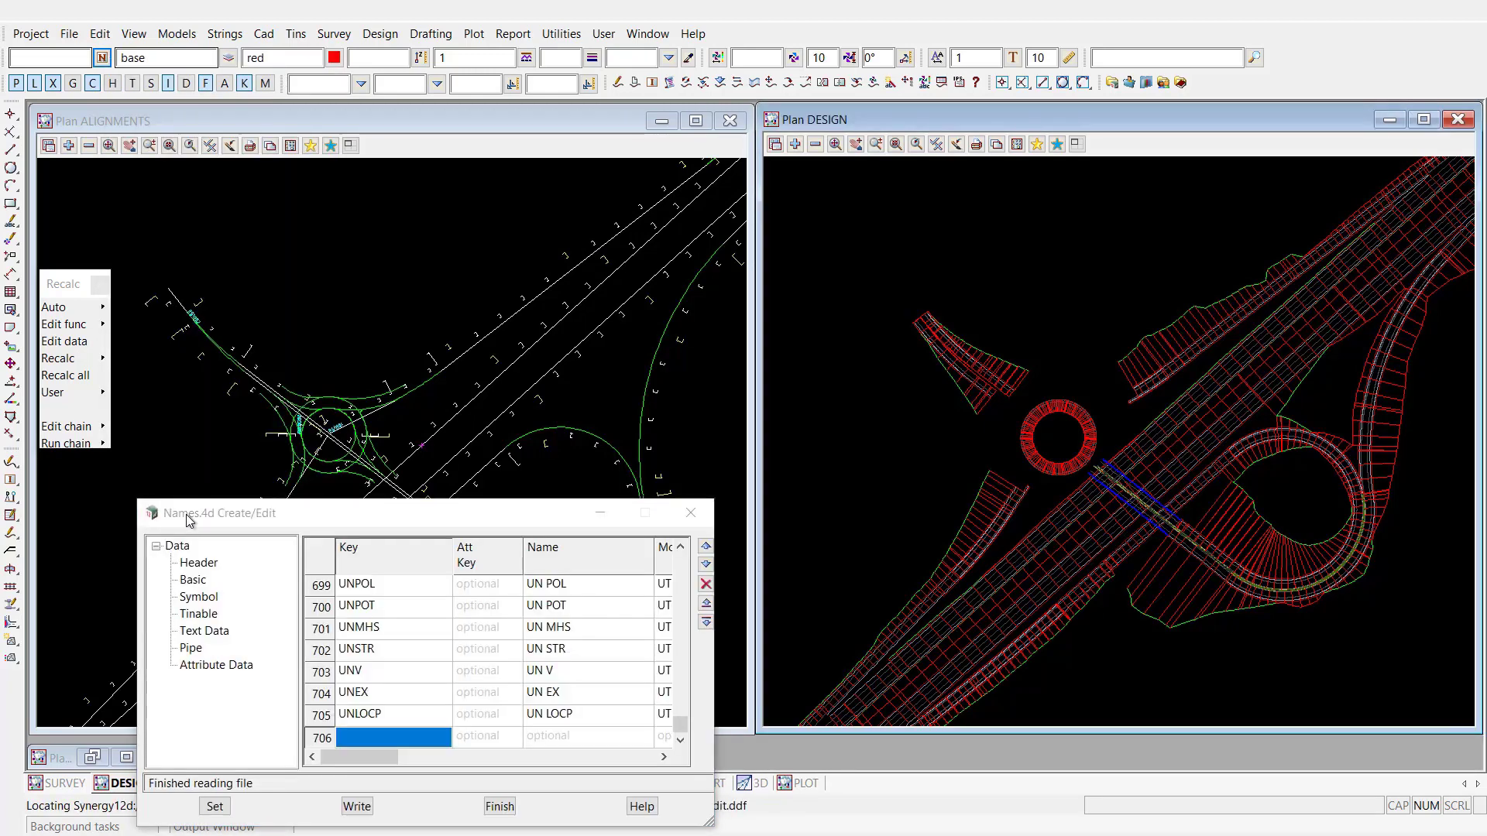
pyautogui.moveTo(203, 515); pyautogui.dragTo(284, 67)
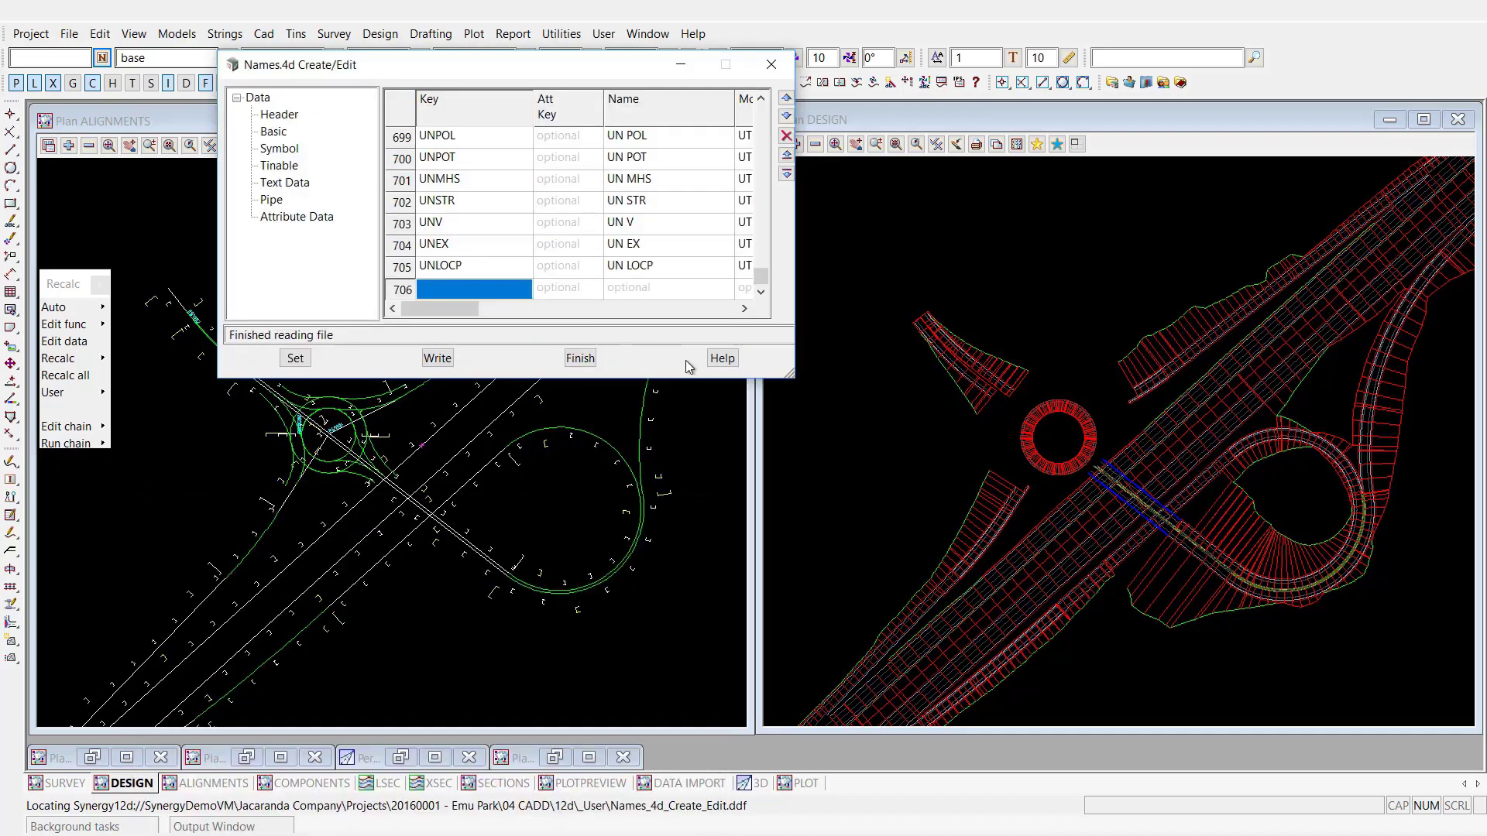
pyautogui.moveTo(799, 381); pyautogui.dragTo(1100, 562)
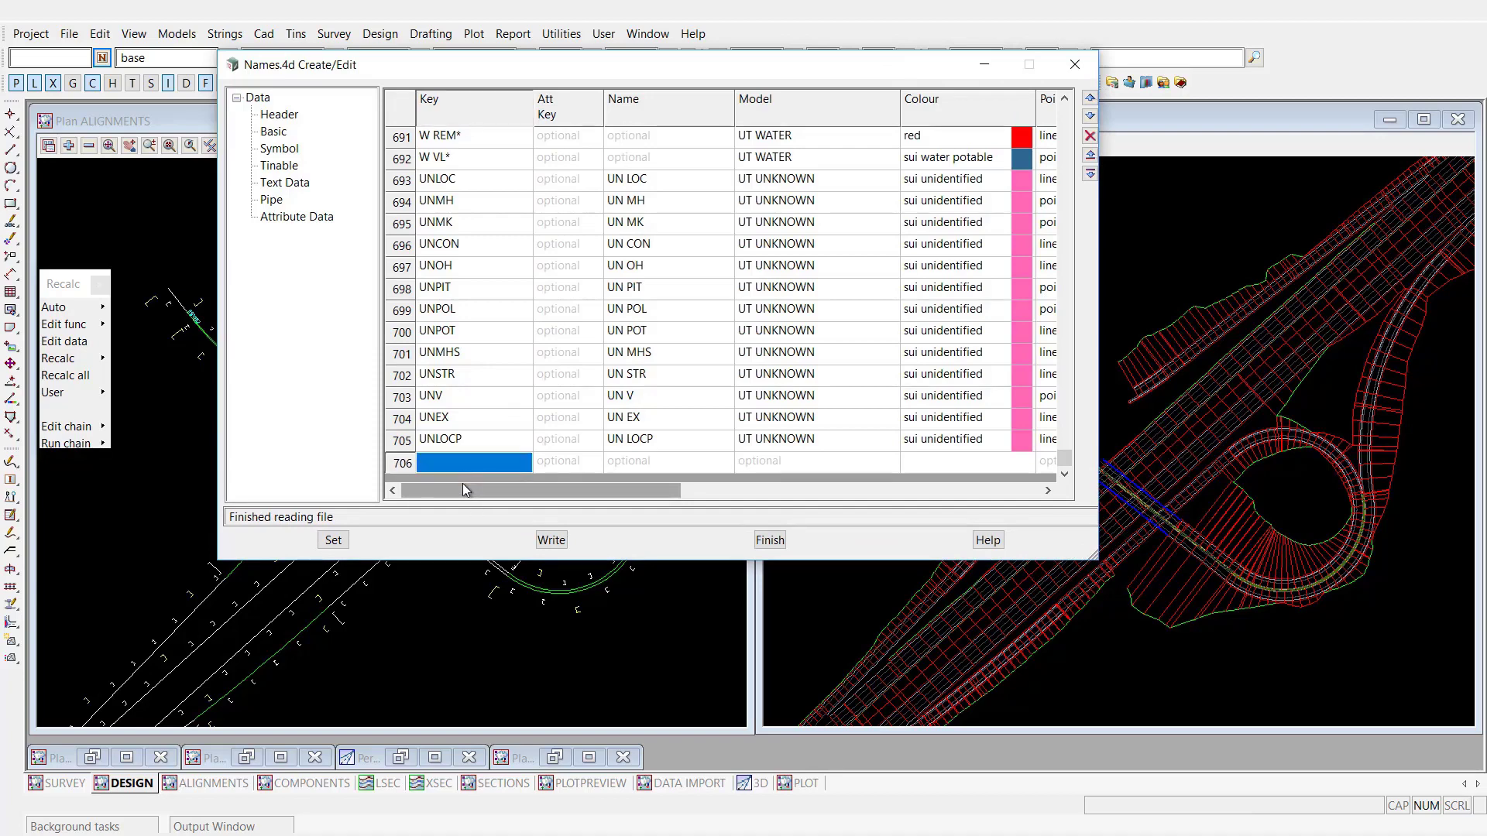
pyautogui.write('*')
pyautogui.press('Tab')
pyautogui.press('Tab')
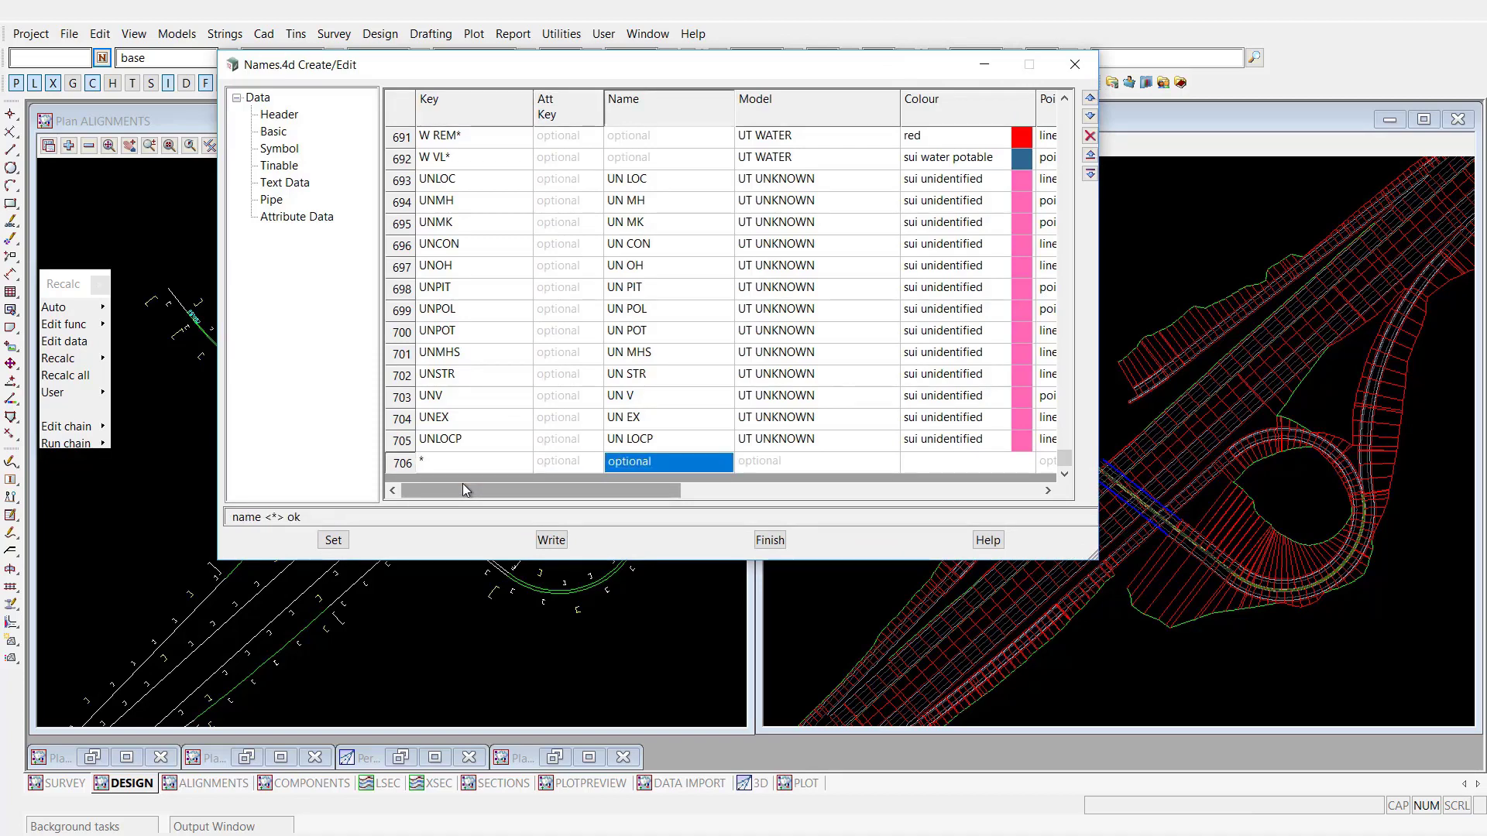
pyautogui.write('UNKNOWN')
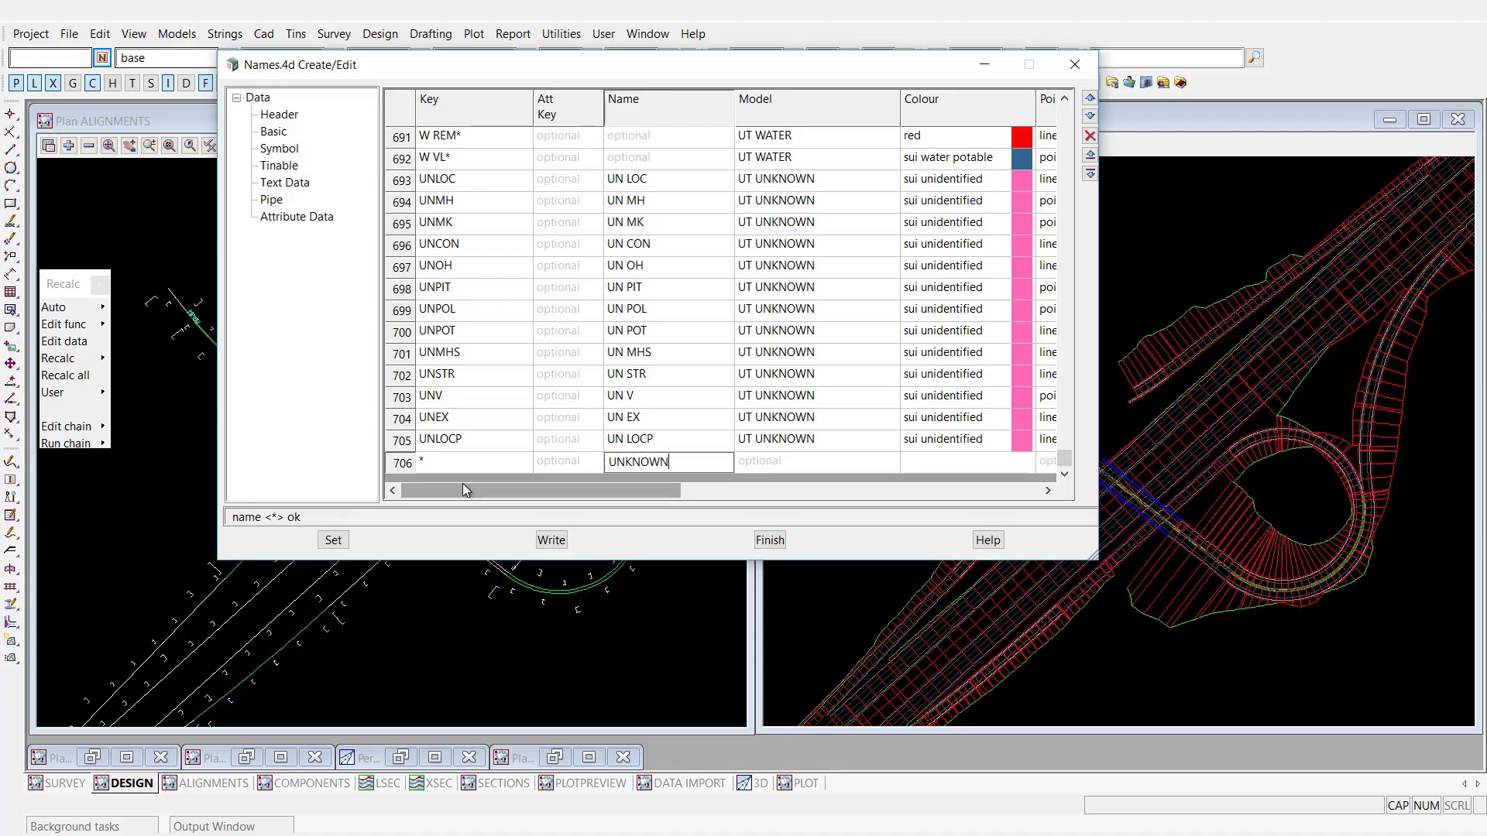
pyautogui.press('Tab')
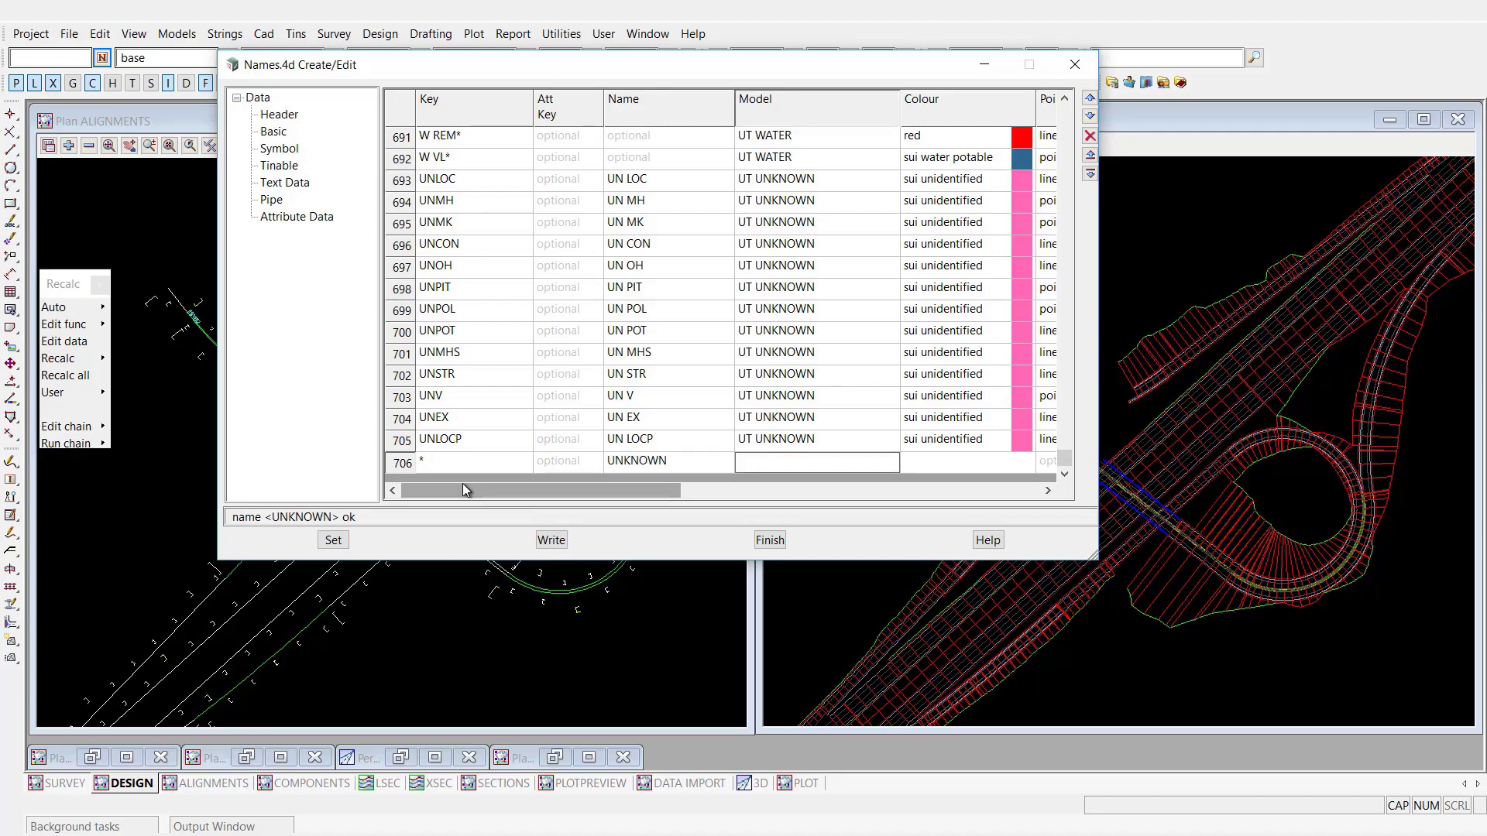
pyautogui.click(664, 462)
pyautogui.click(667, 462)
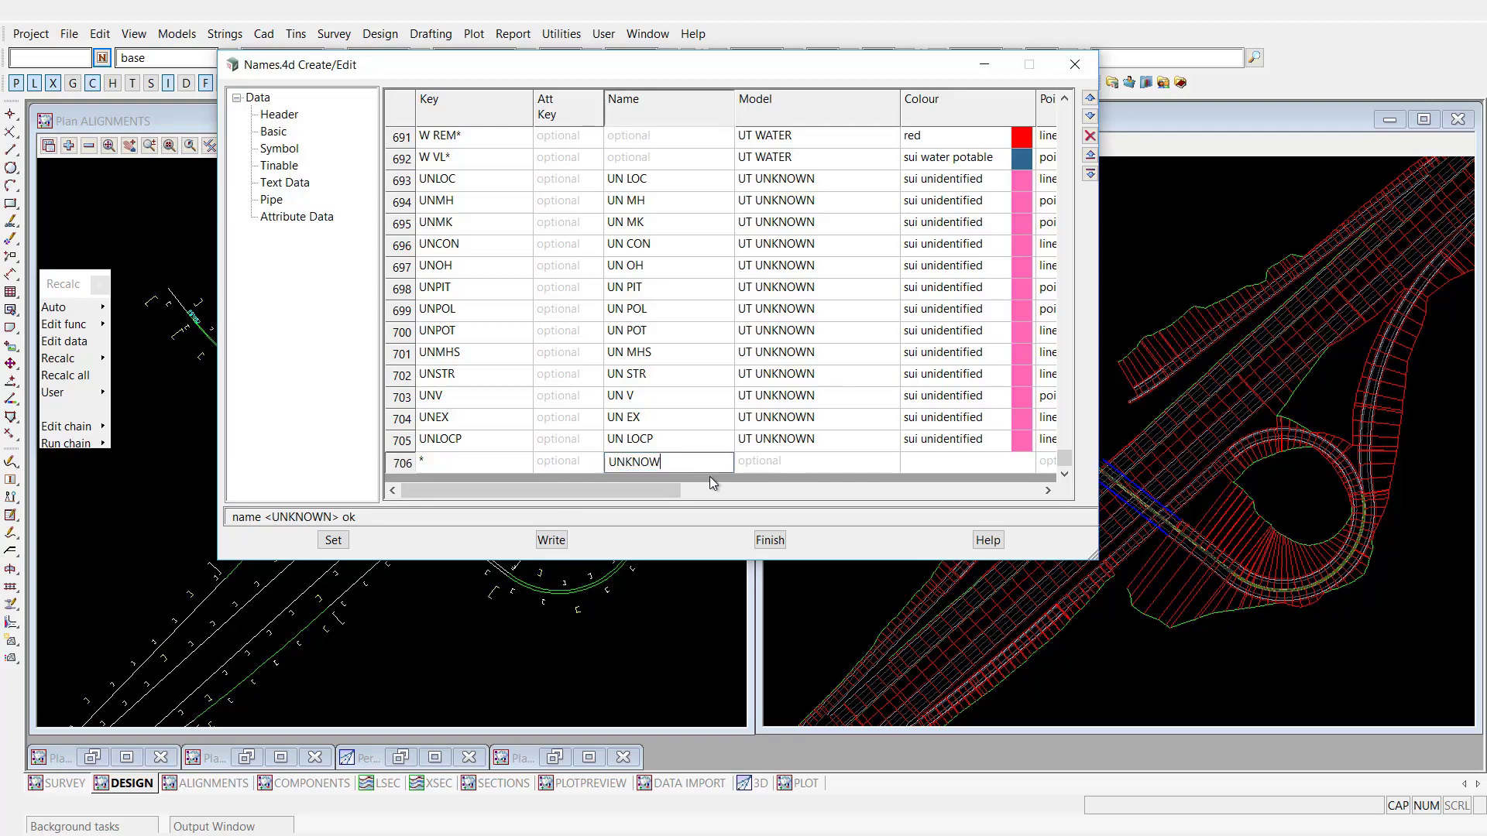
pyautogui.press('BackSpace')
pyautogui.press('BackSpace')
pyautogui.press('BackSpace')
pyautogui.press('BackSpace')
# Step: Set the model of the * row to UNKNOWN and its colour to white
pyautogui.click(779, 462)
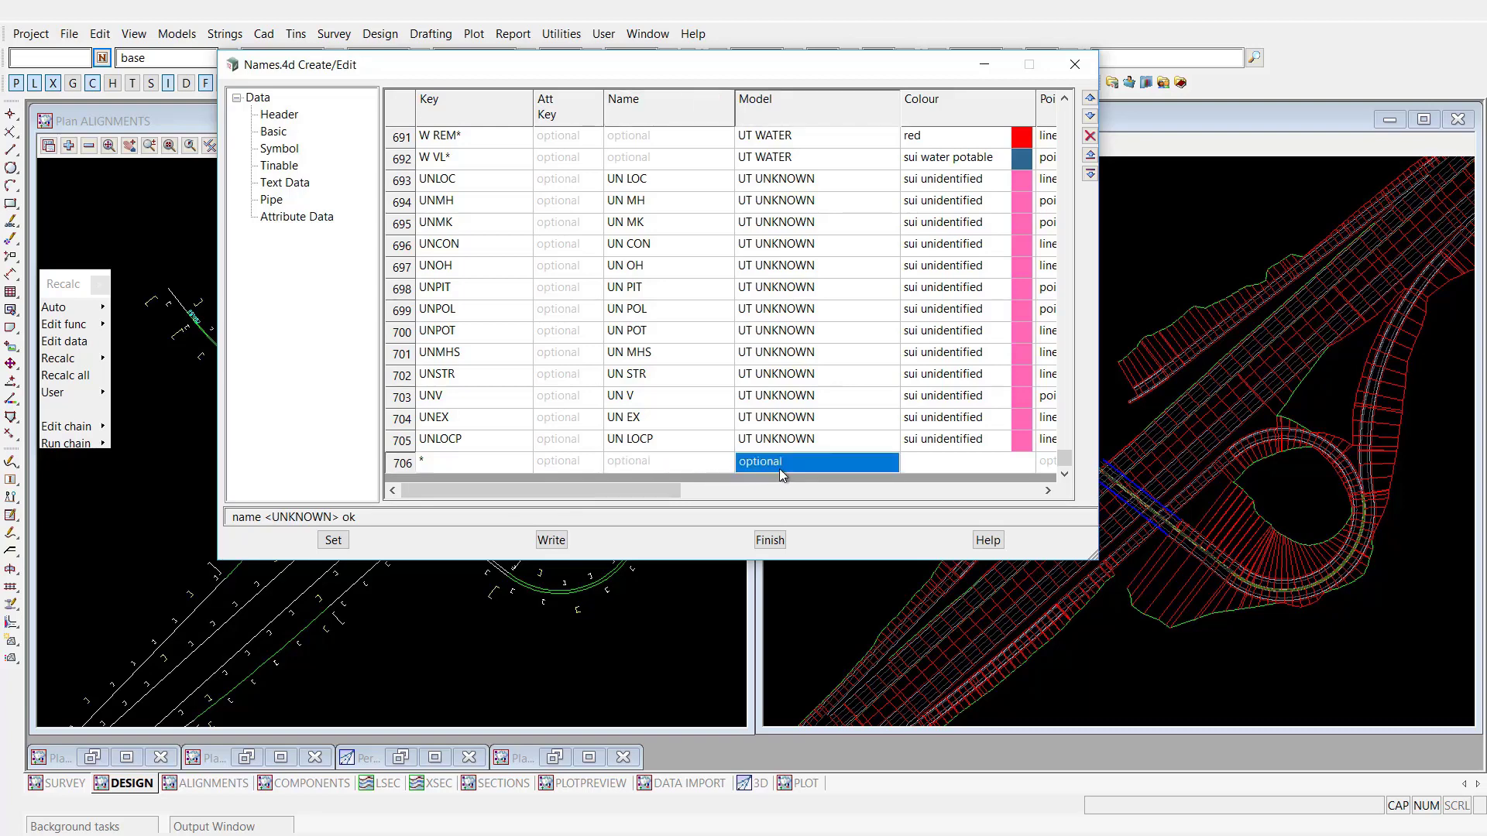
pyautogui.write('UNKNOWN')
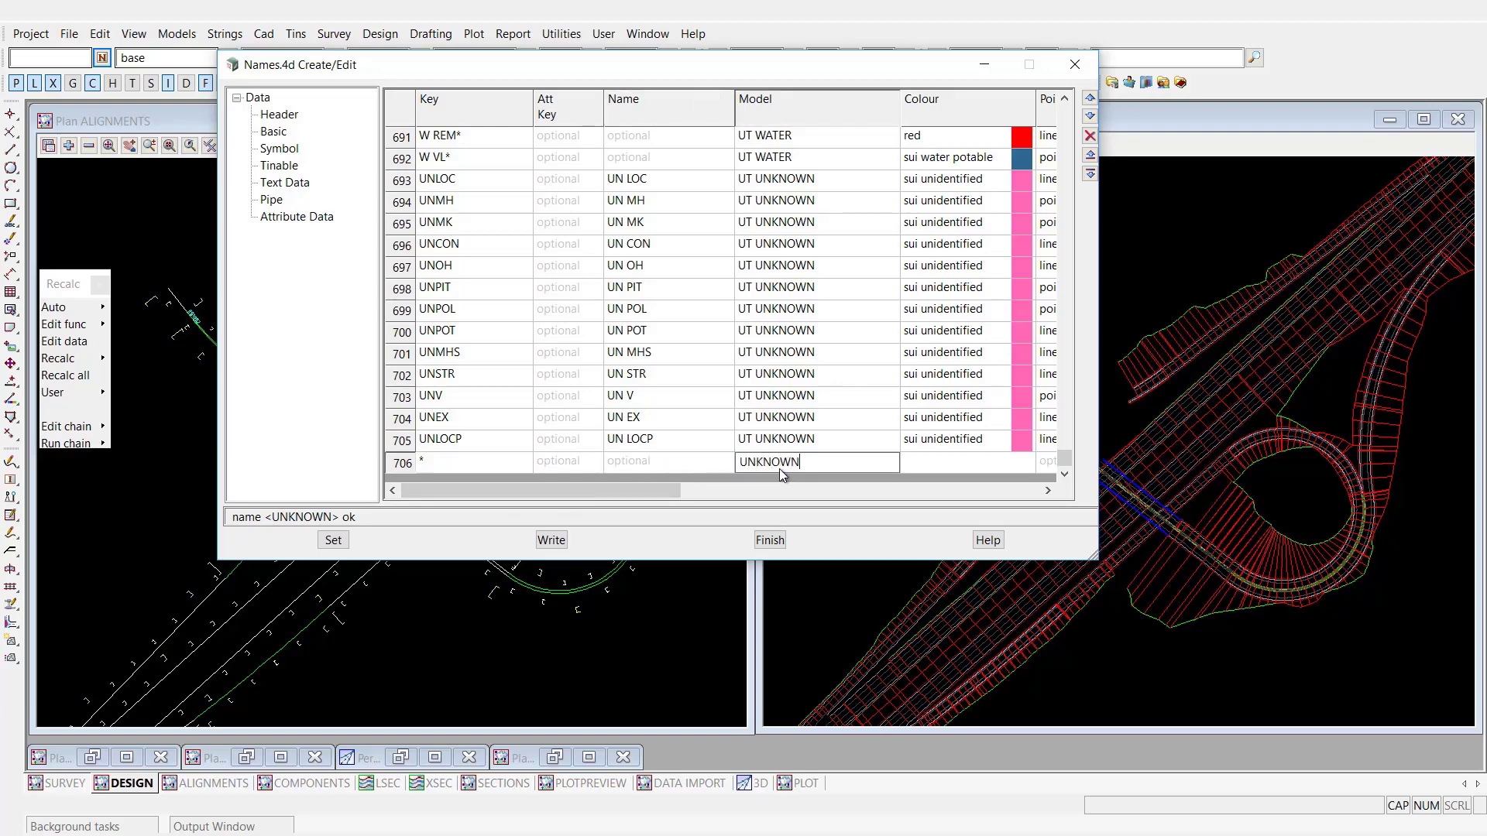
pyautogui.click(926, 460)
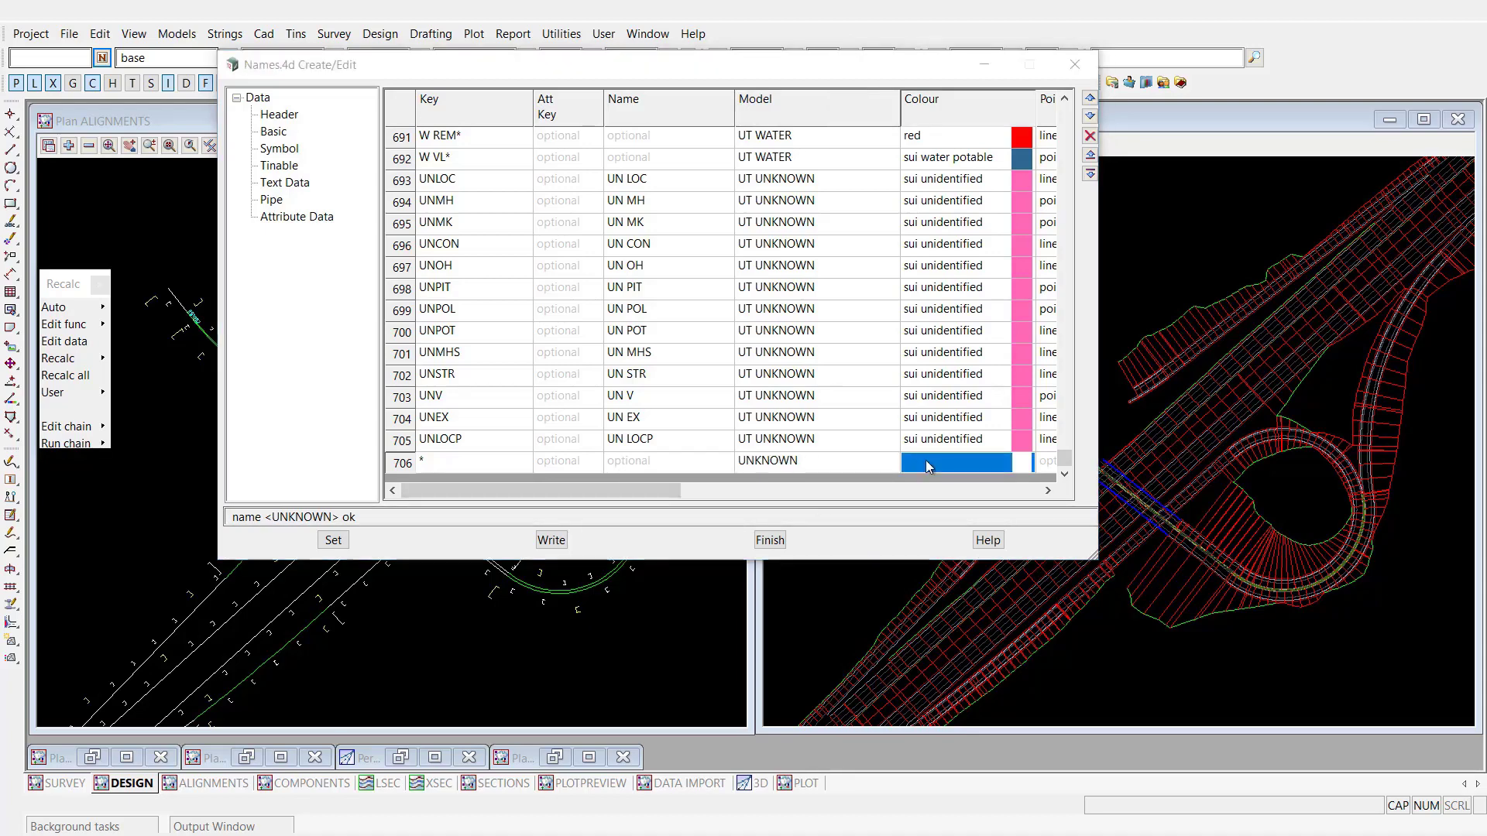
pyautogui.click(926, 460)
pyautogui.click(968, 252)
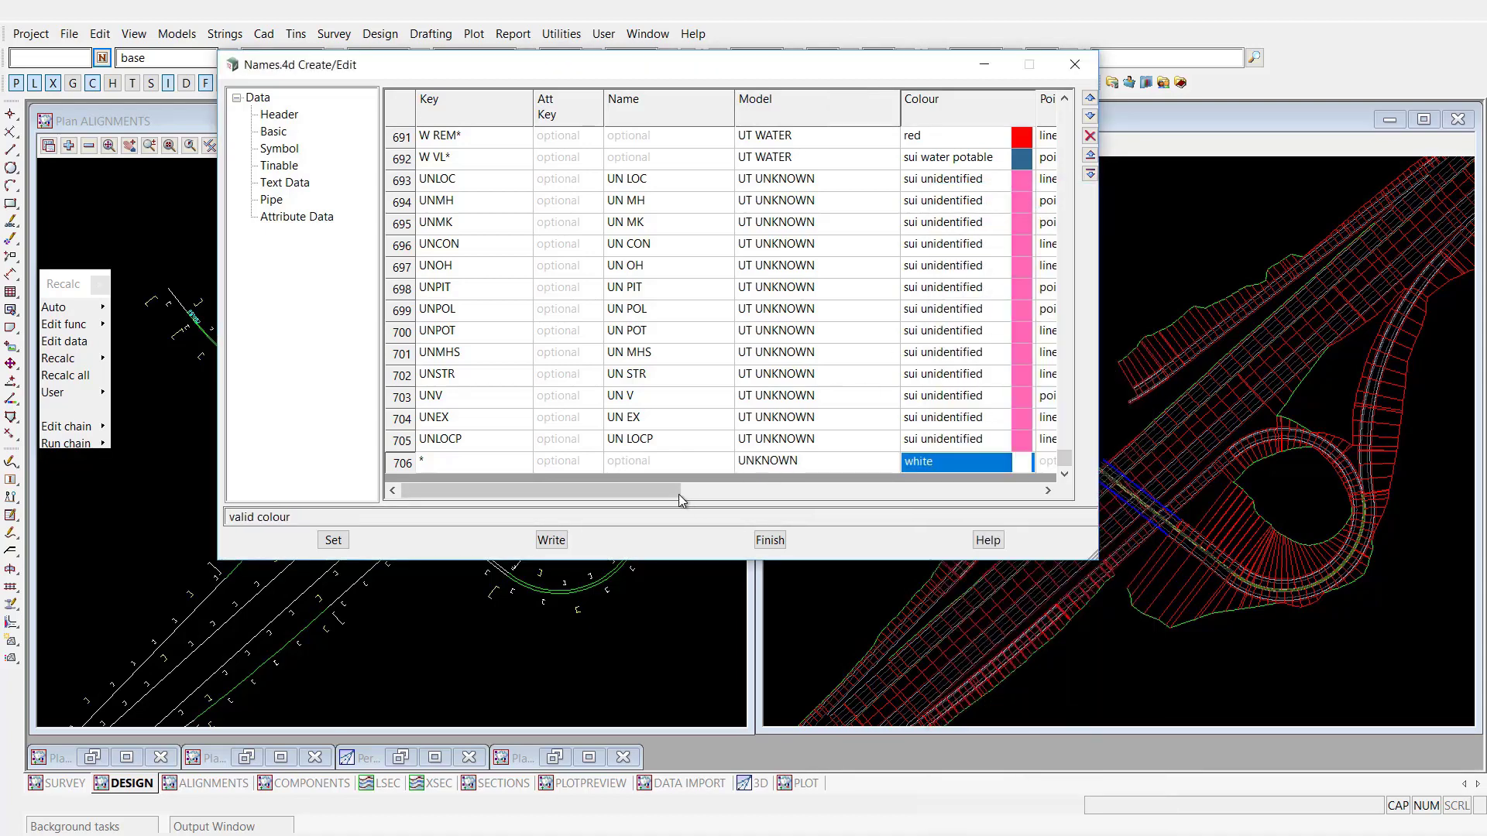
# Step: Set the * row's point/line type to line and its linestyle to 1, and apply the Names.4d changes
pyautogui.moveTo(681, 499); pyautogui.dragTo(774, 499)
pyautogui.click(773, 463)
pyautogui.click(772, 463)
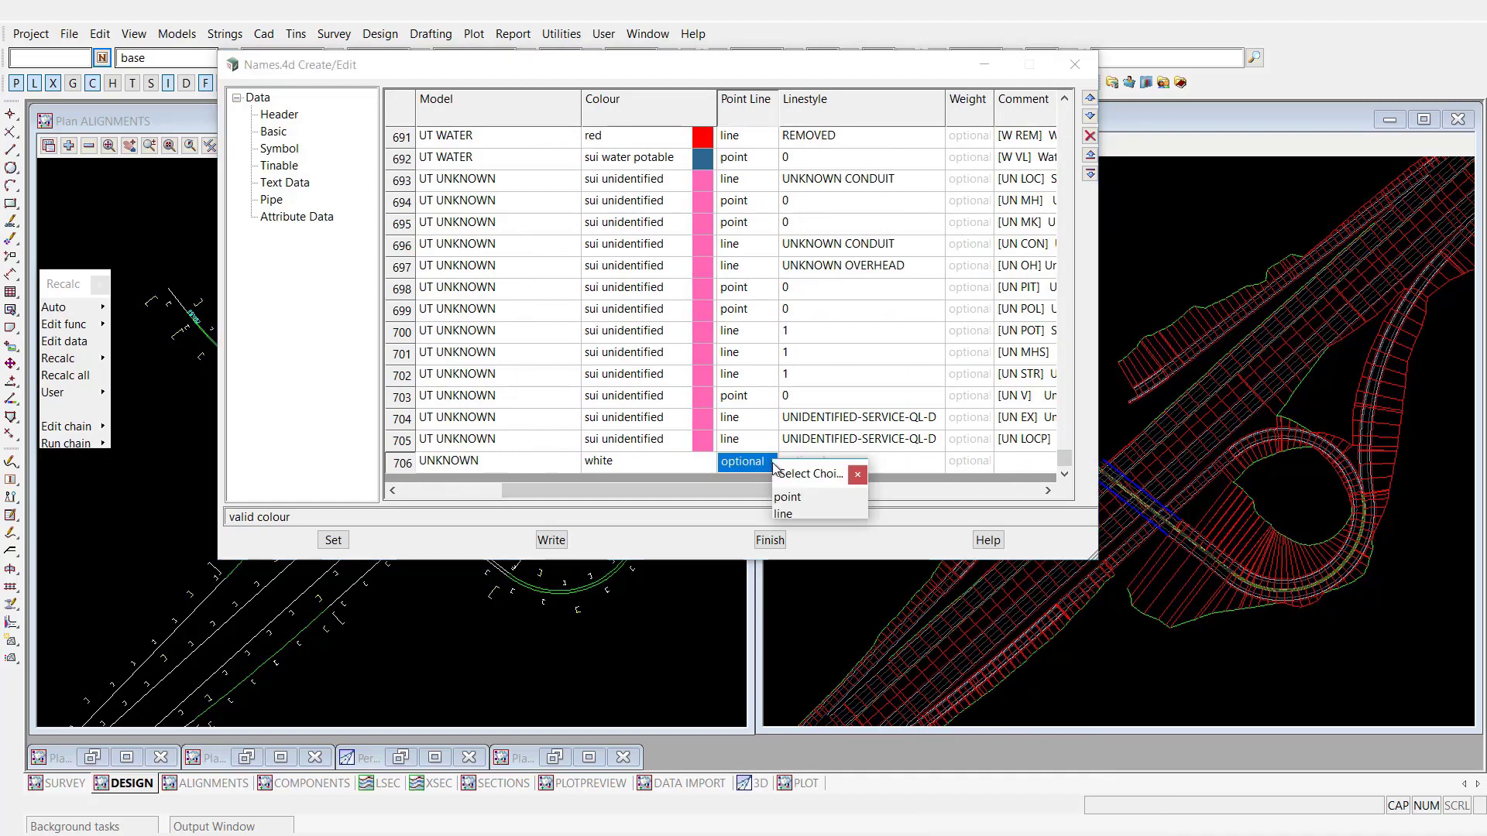
pyautogui.click(785, 513)
pyautogui.click(801, 463)
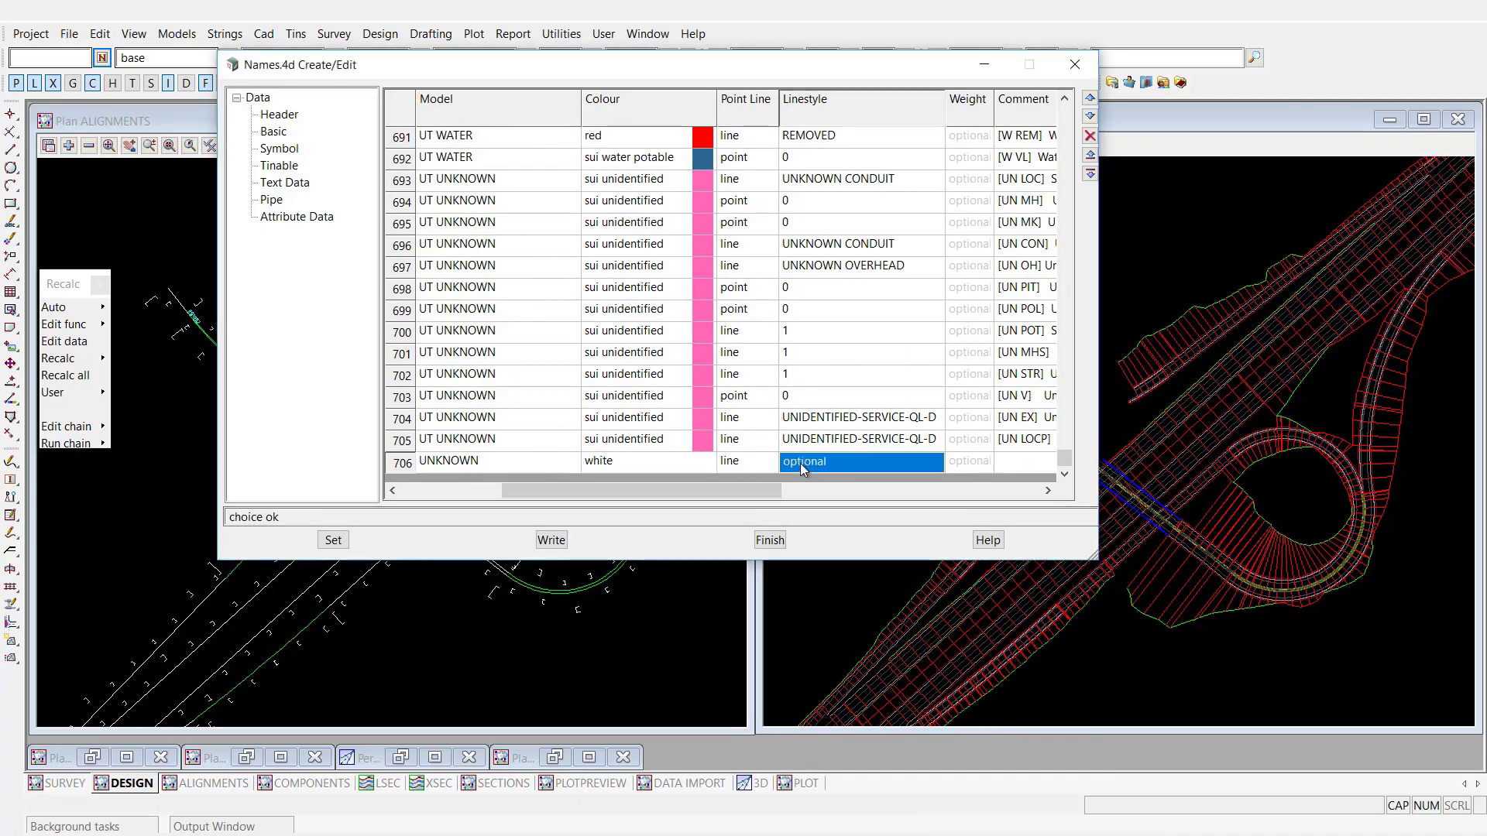
pyautogui.write('1')
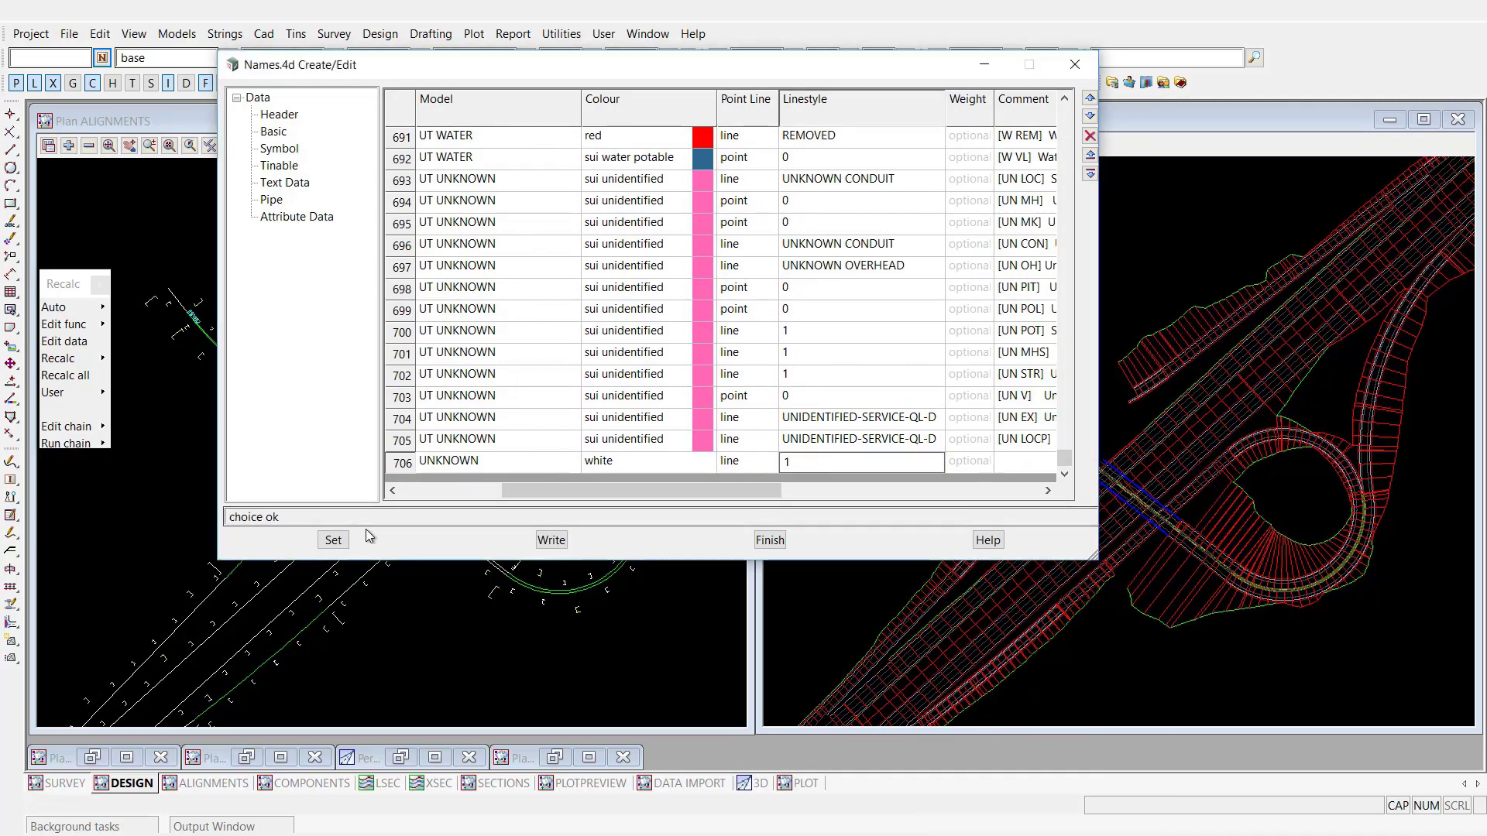
pyautogui.click(335, 540)
# Step: Write names.4d to the User folder in 12d Synergy and close the Names.4d editor
pyautogui.click(553, 542)
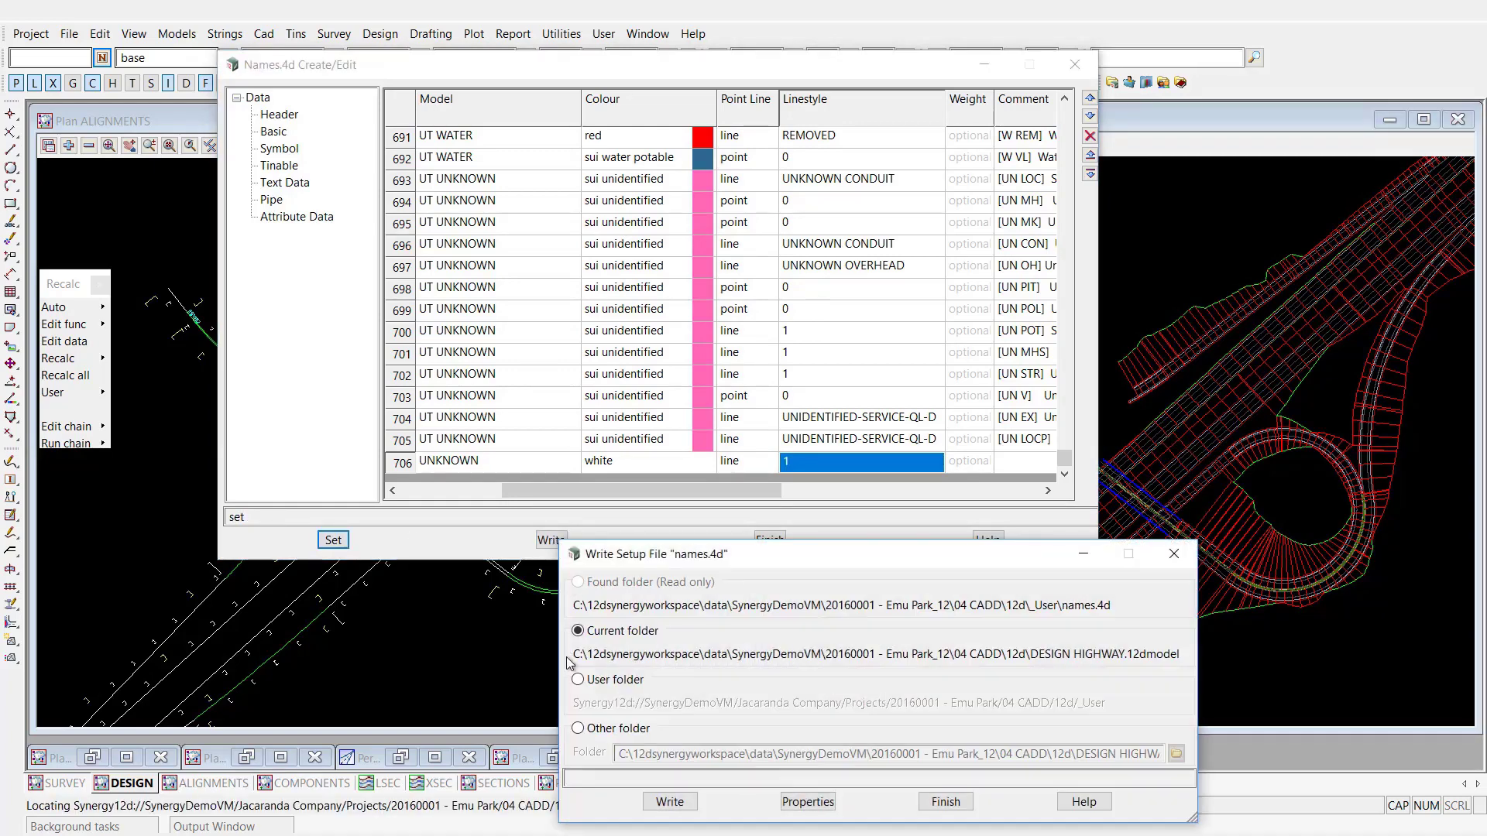
pyautogui.click(578, 680)
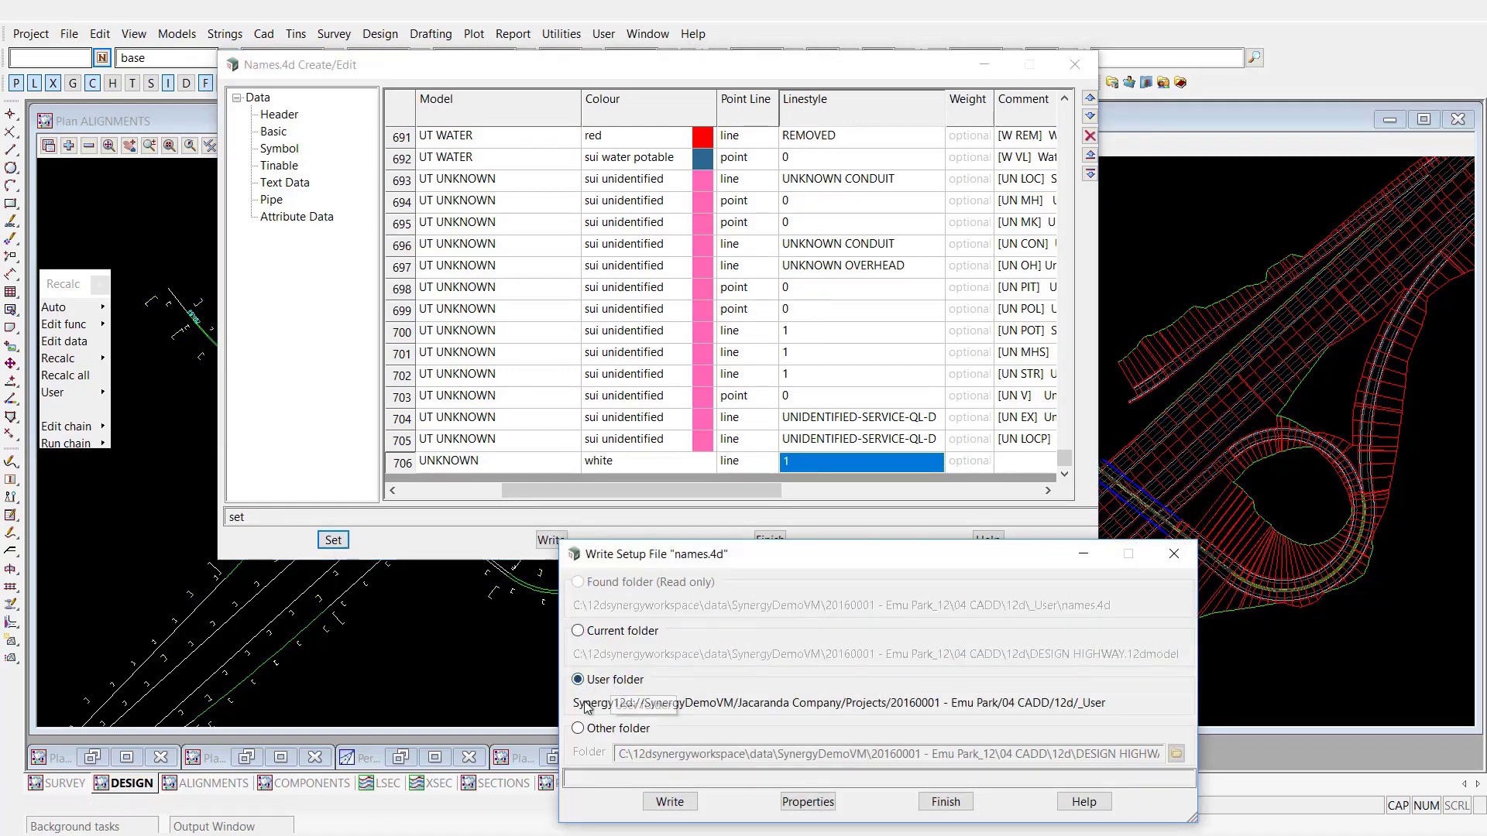
pyautogui.click(670, 802)
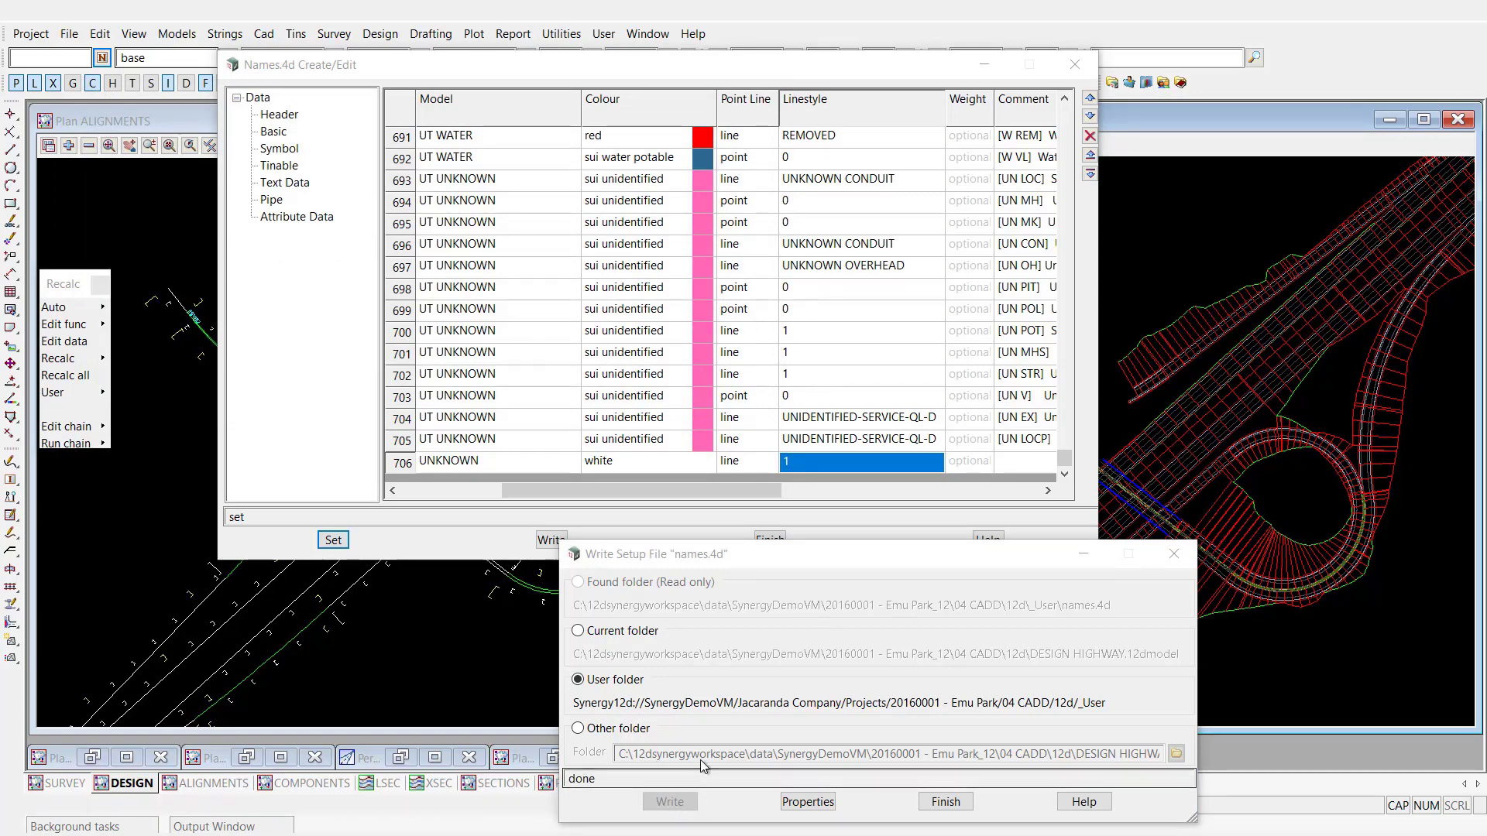
pyautogui.click(948, 804)
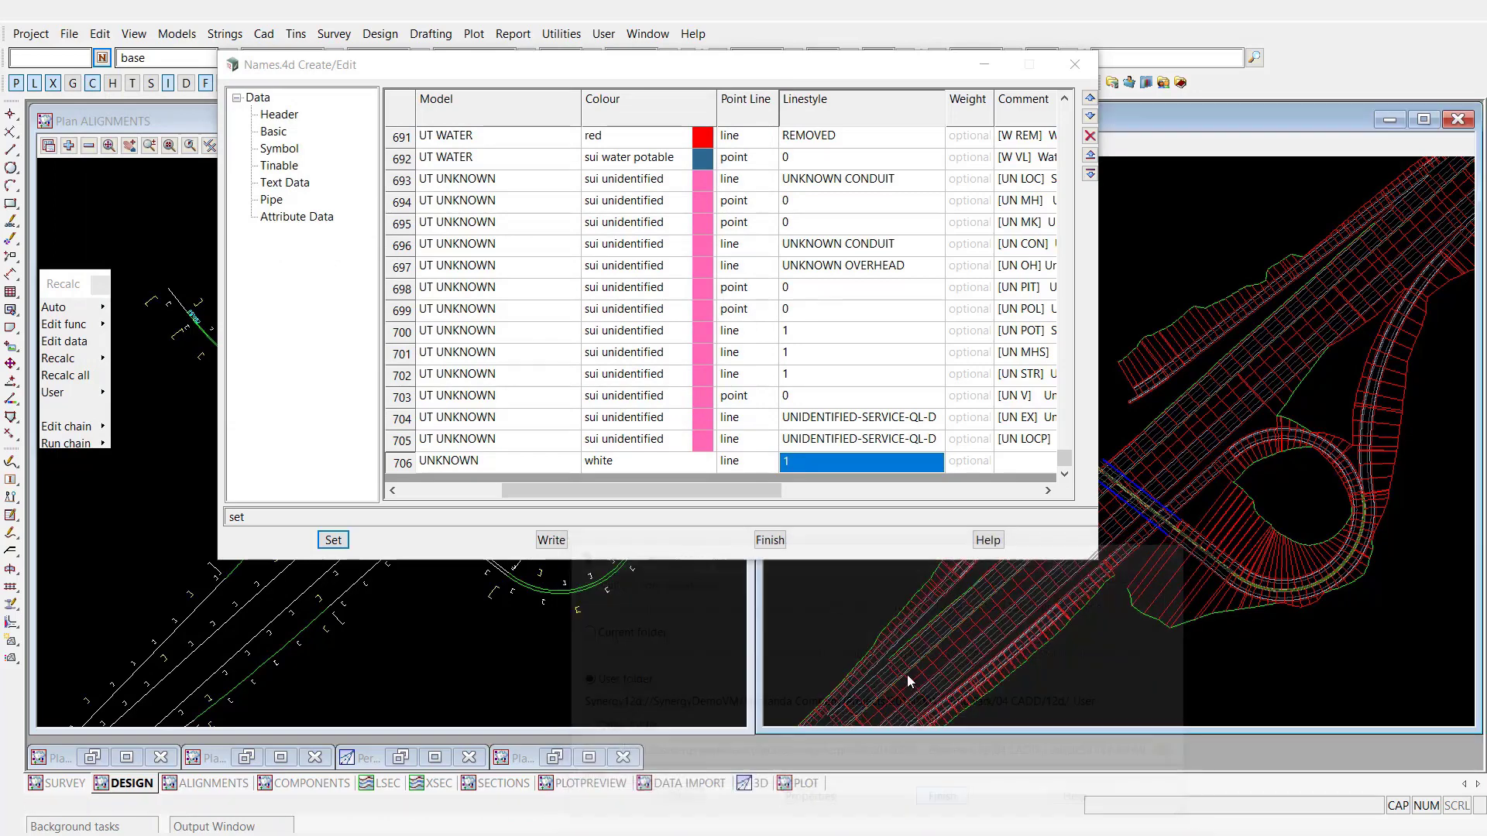
pyautogui.click(775, 540)
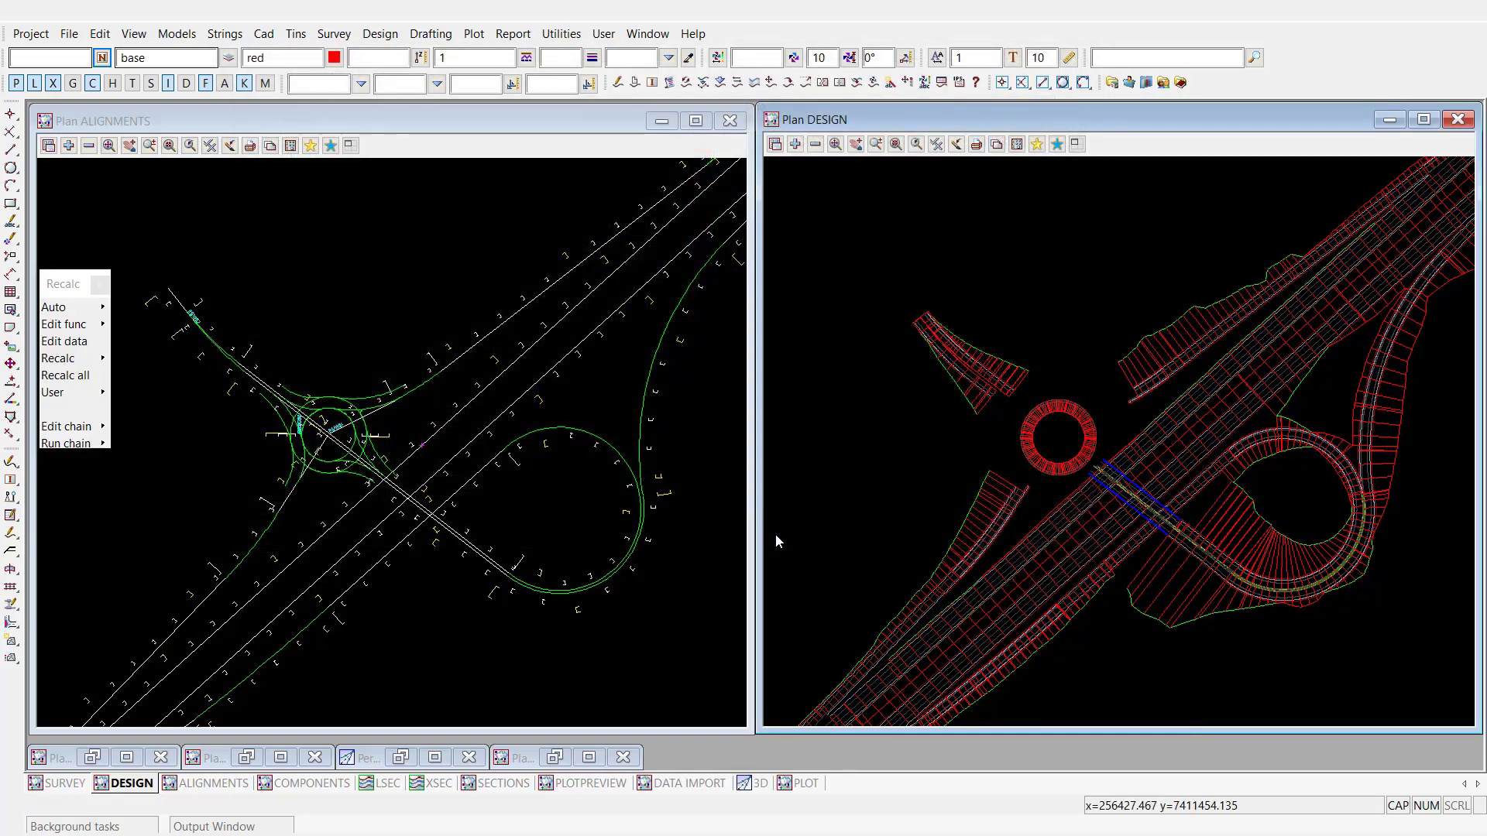
# Step: Switch to 12d Synergy and check in names.4d from the _User folder with a manual description starting "Update to include"
pyautogui.click(1019, 823)
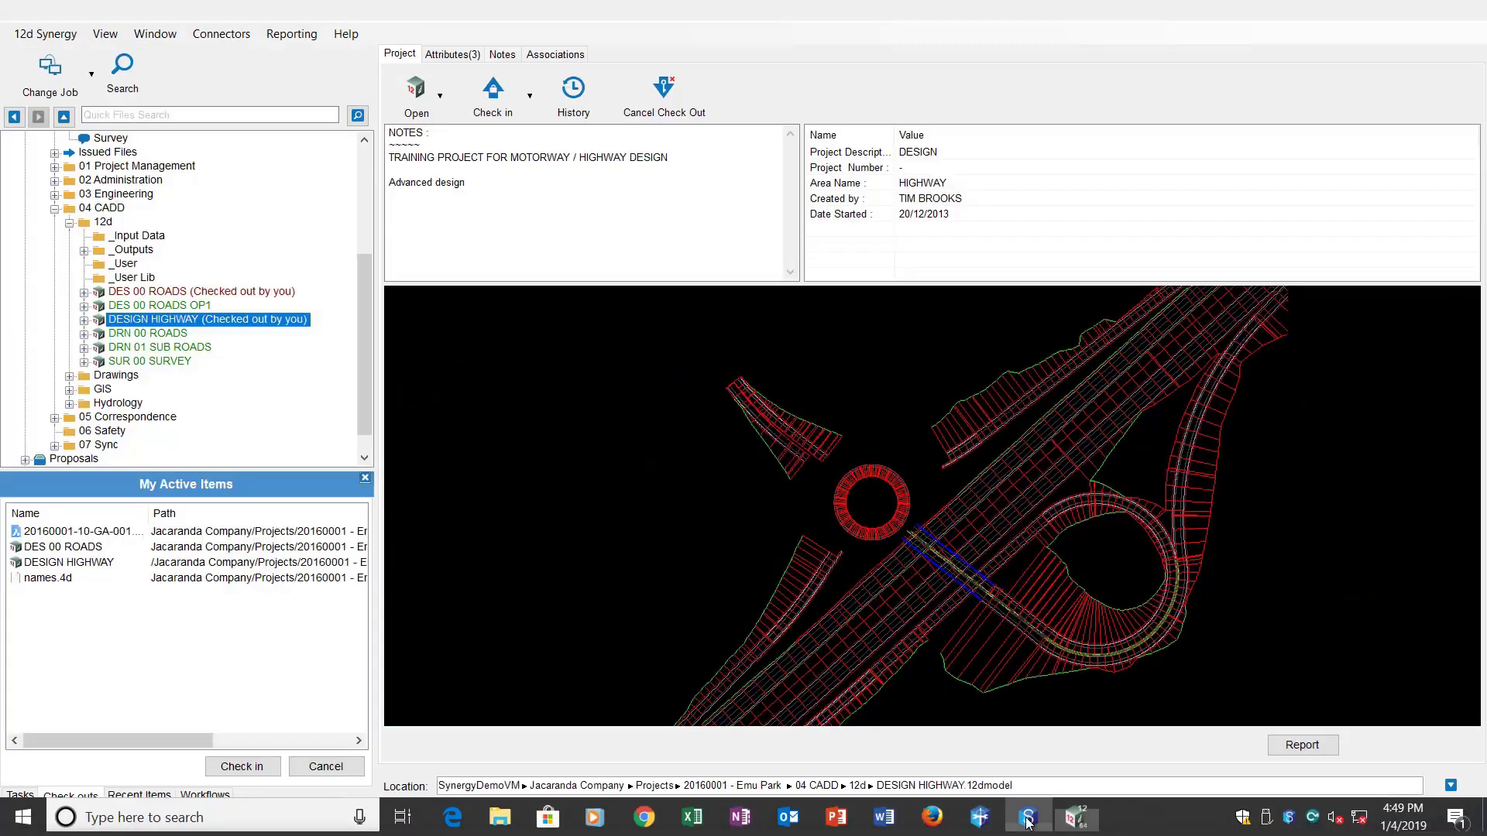
pyautogui.click(126, 264)
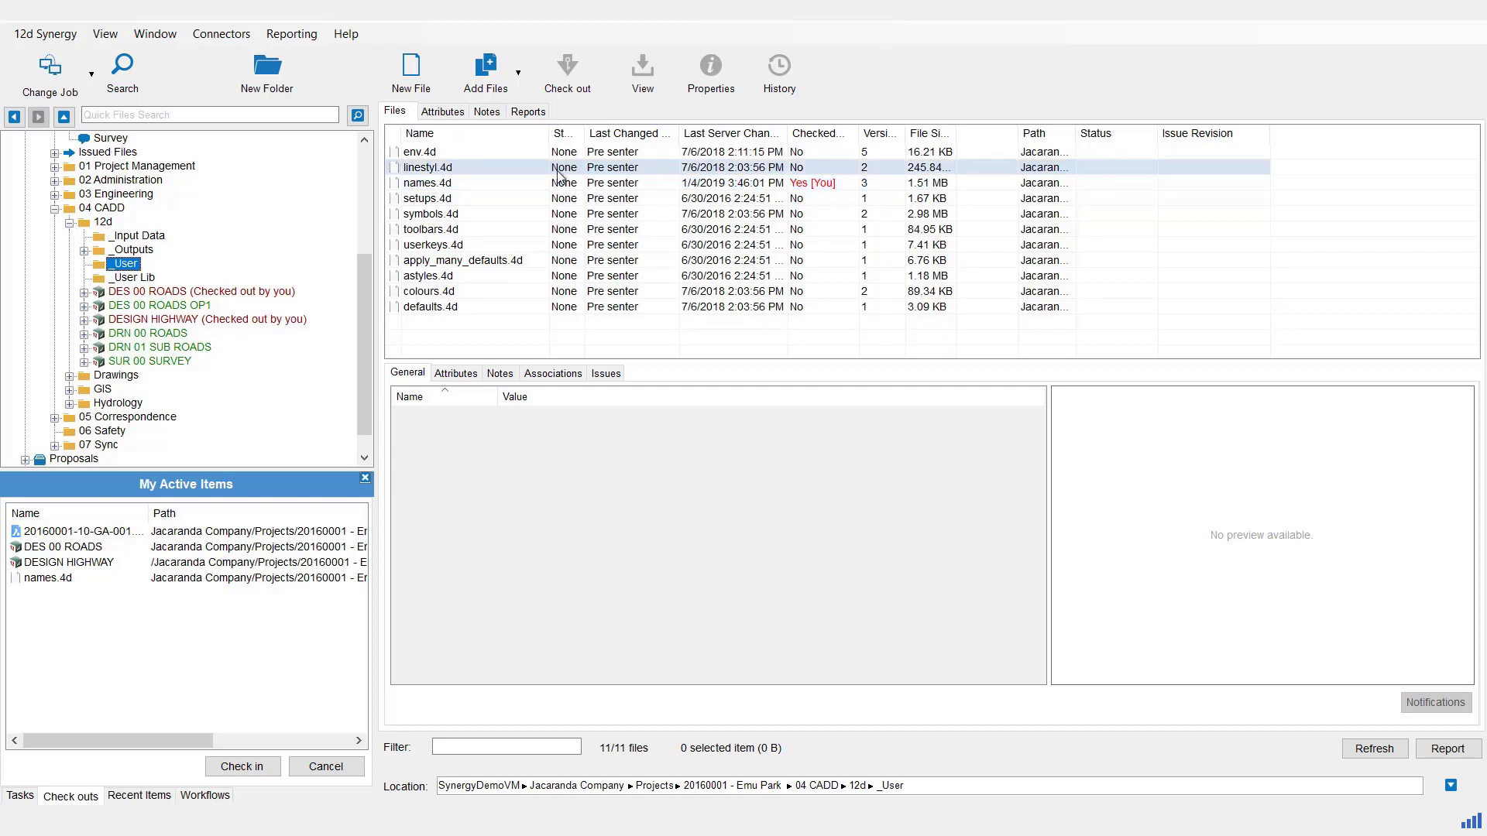
pyautogui.click(434, 185)
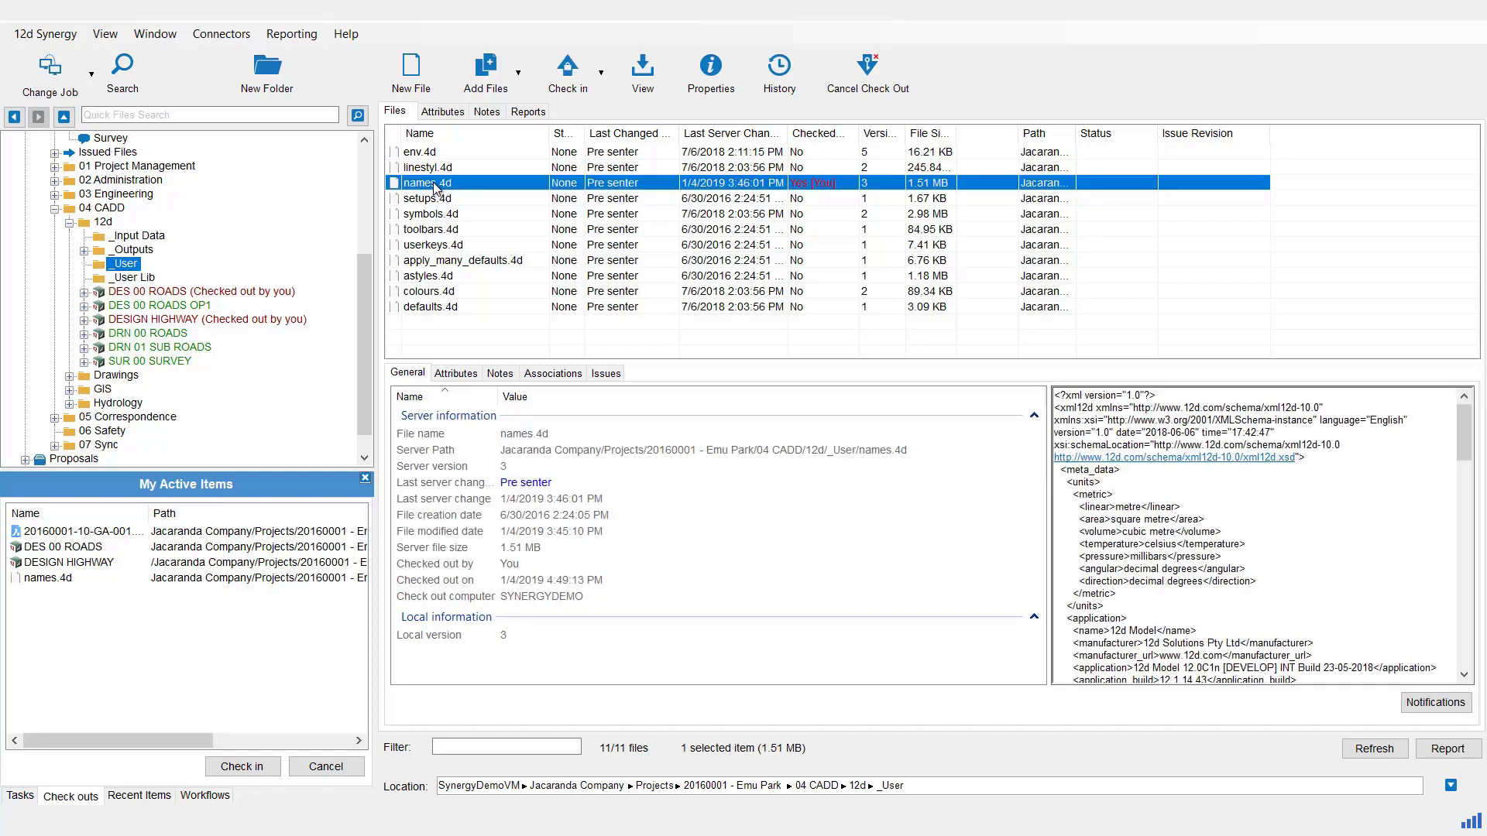
pyautogui.click(571, 82)
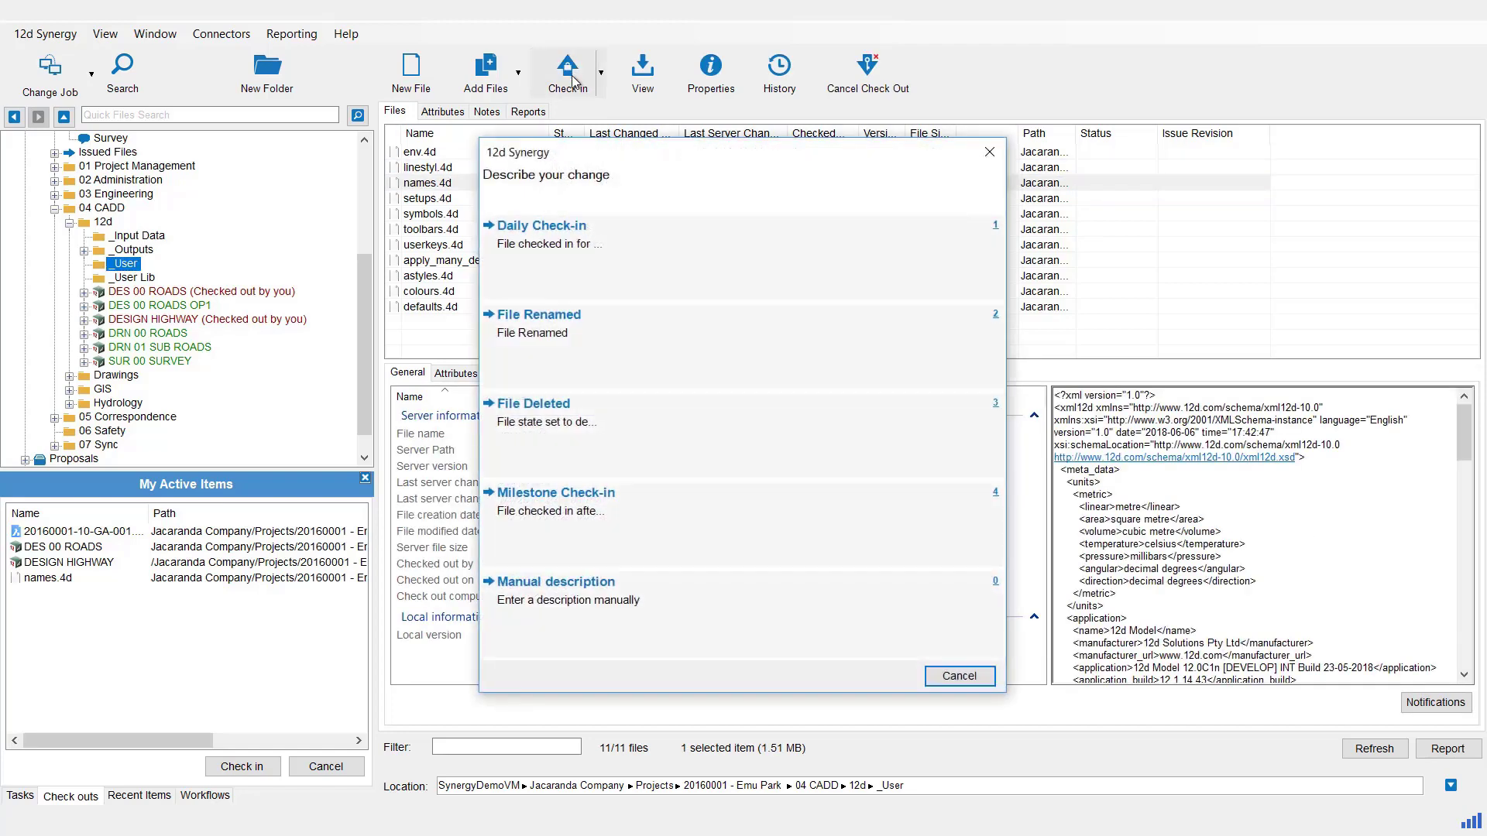
pyautogui.click(570, 573)
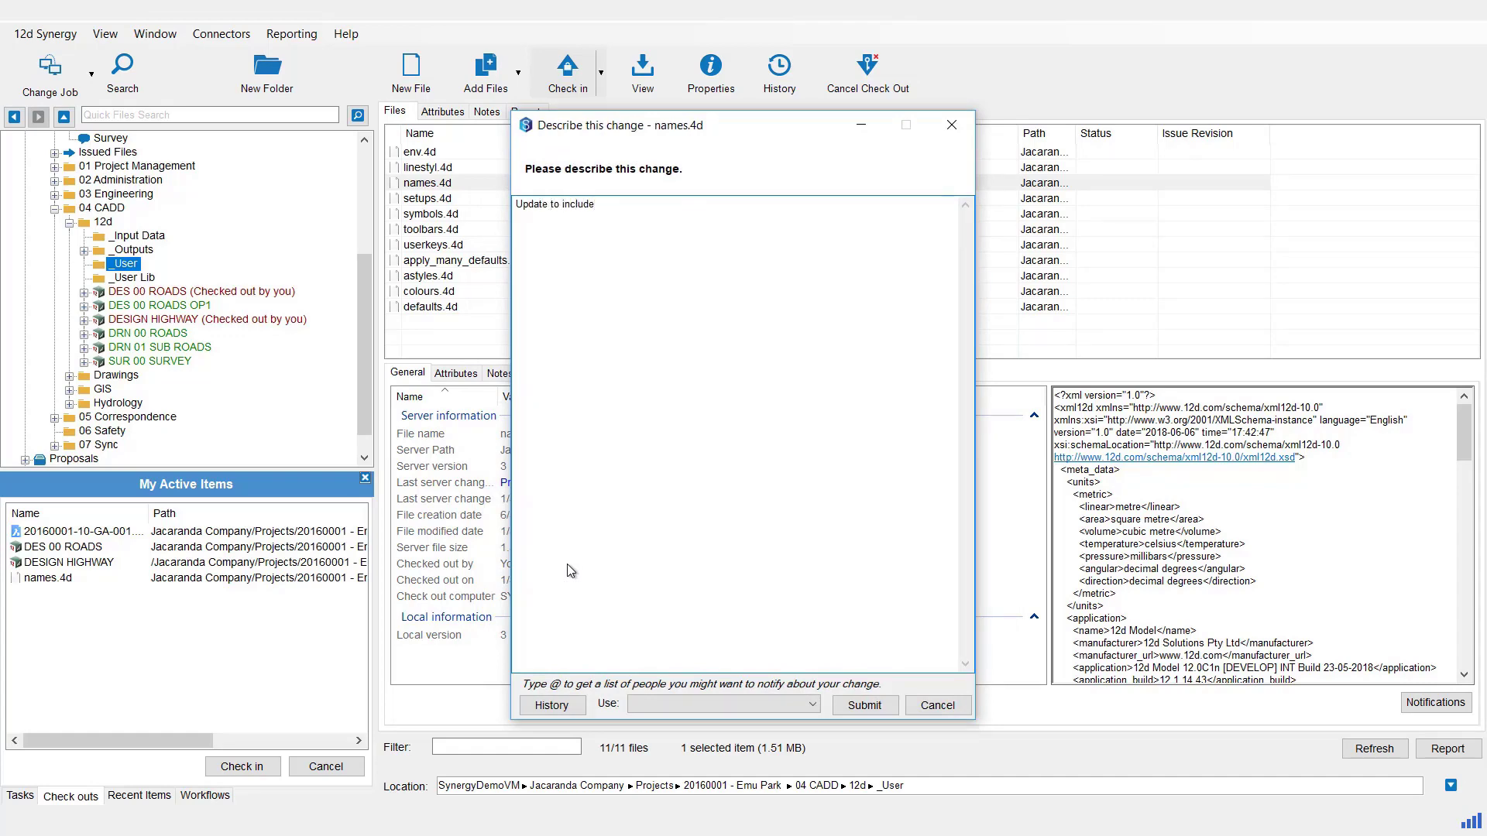
pyautogui.click(859, 705)
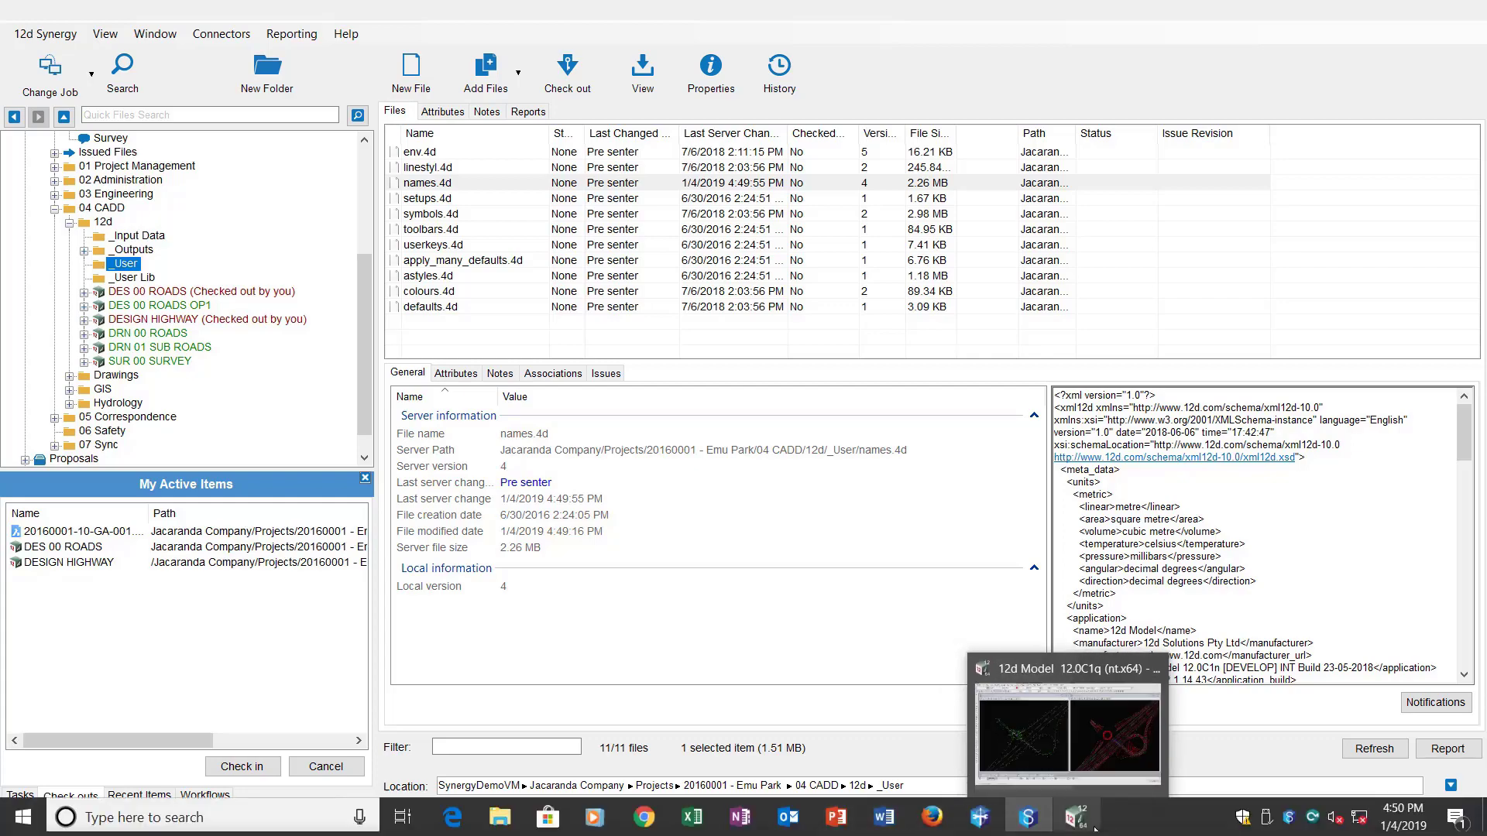
# Step: Switch back to 12d Model and remove all models from the SURVEY plan view
pyautogui.click(1088, 817)
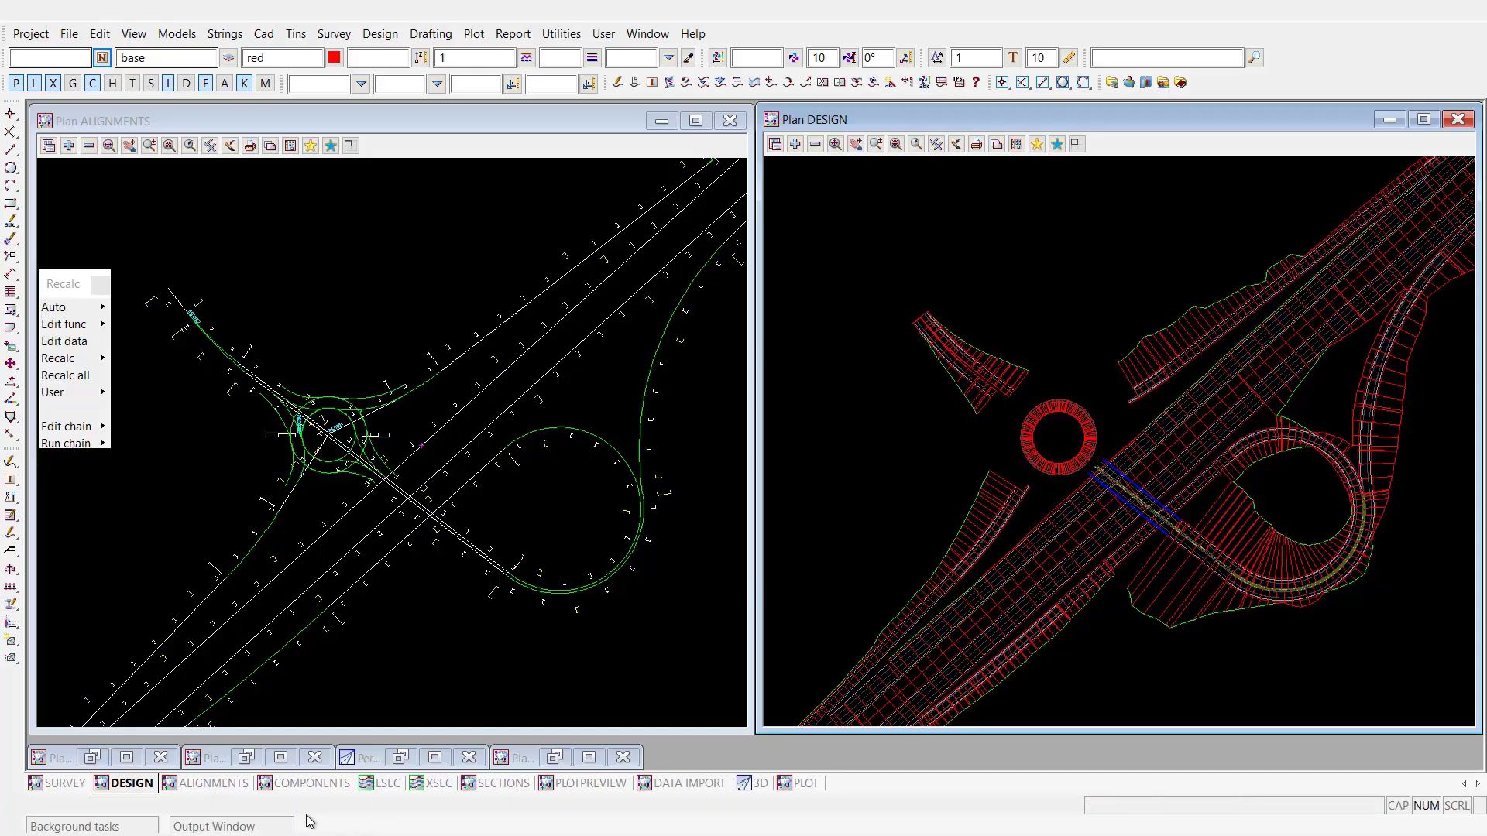
pyautogui.click(77, 785)
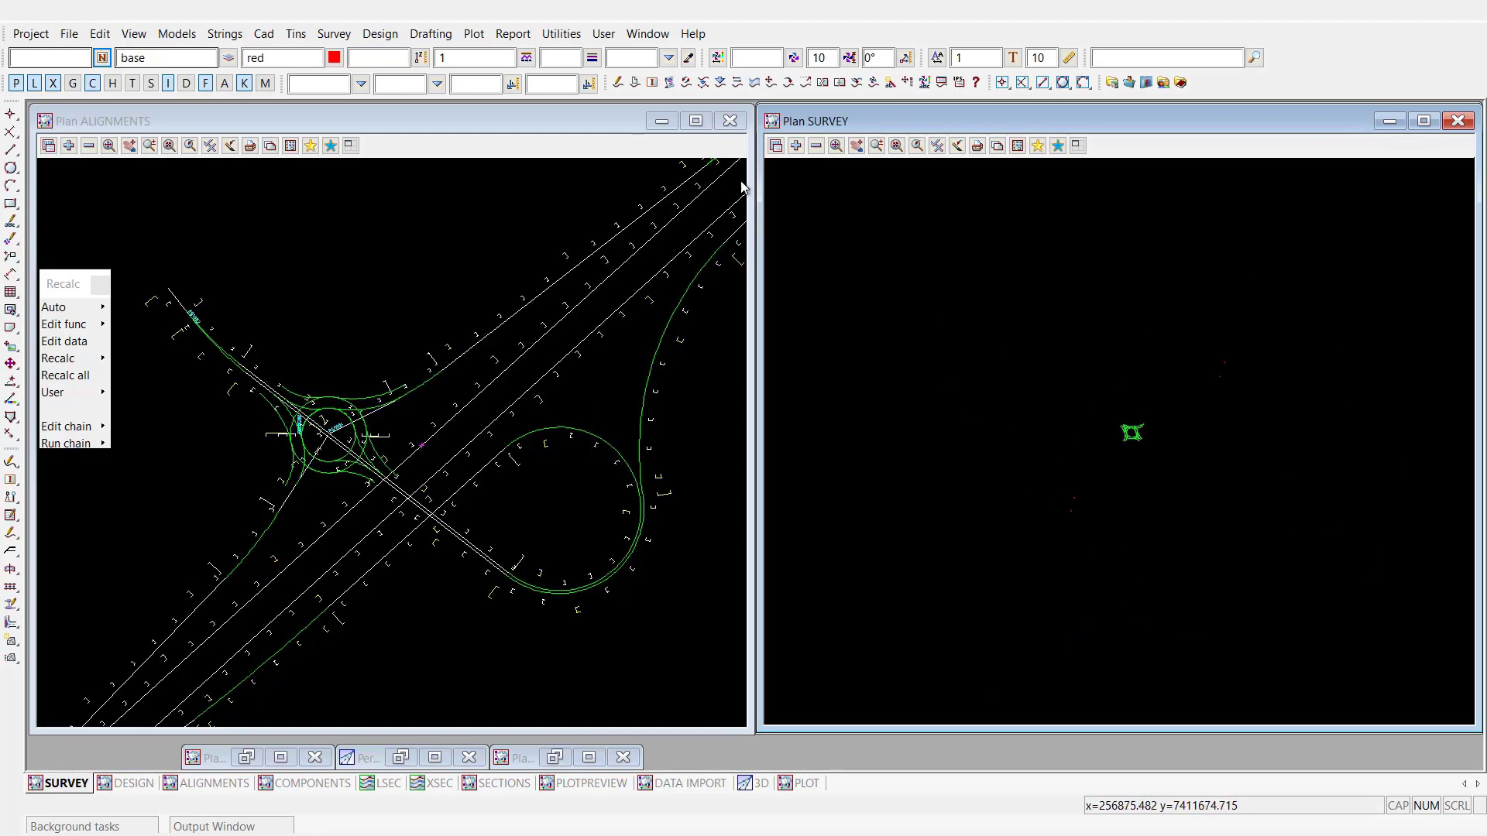
pyautogui.click(816, 146)
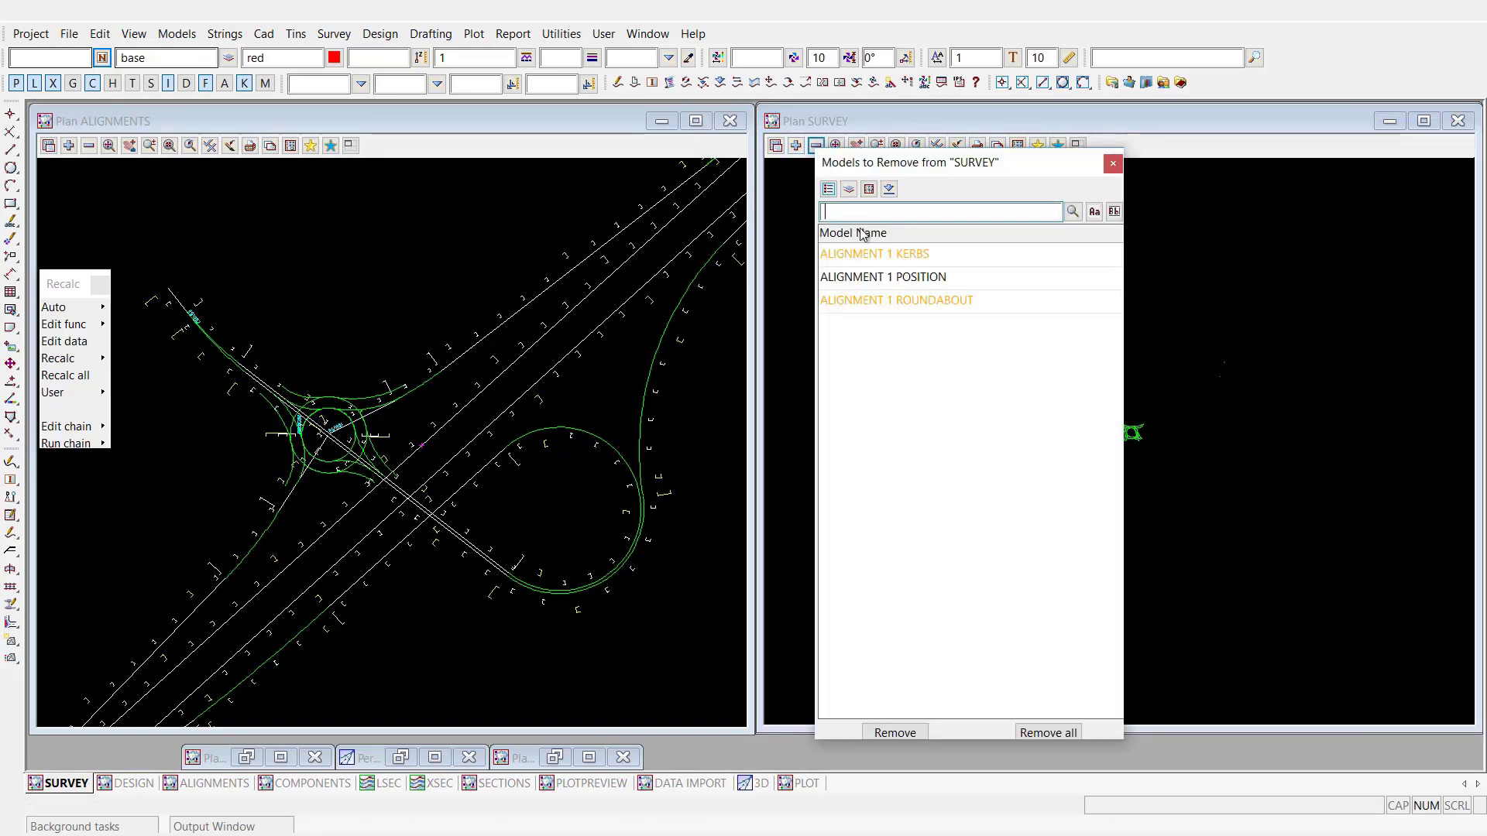
pyautogui.click(1029, 734)
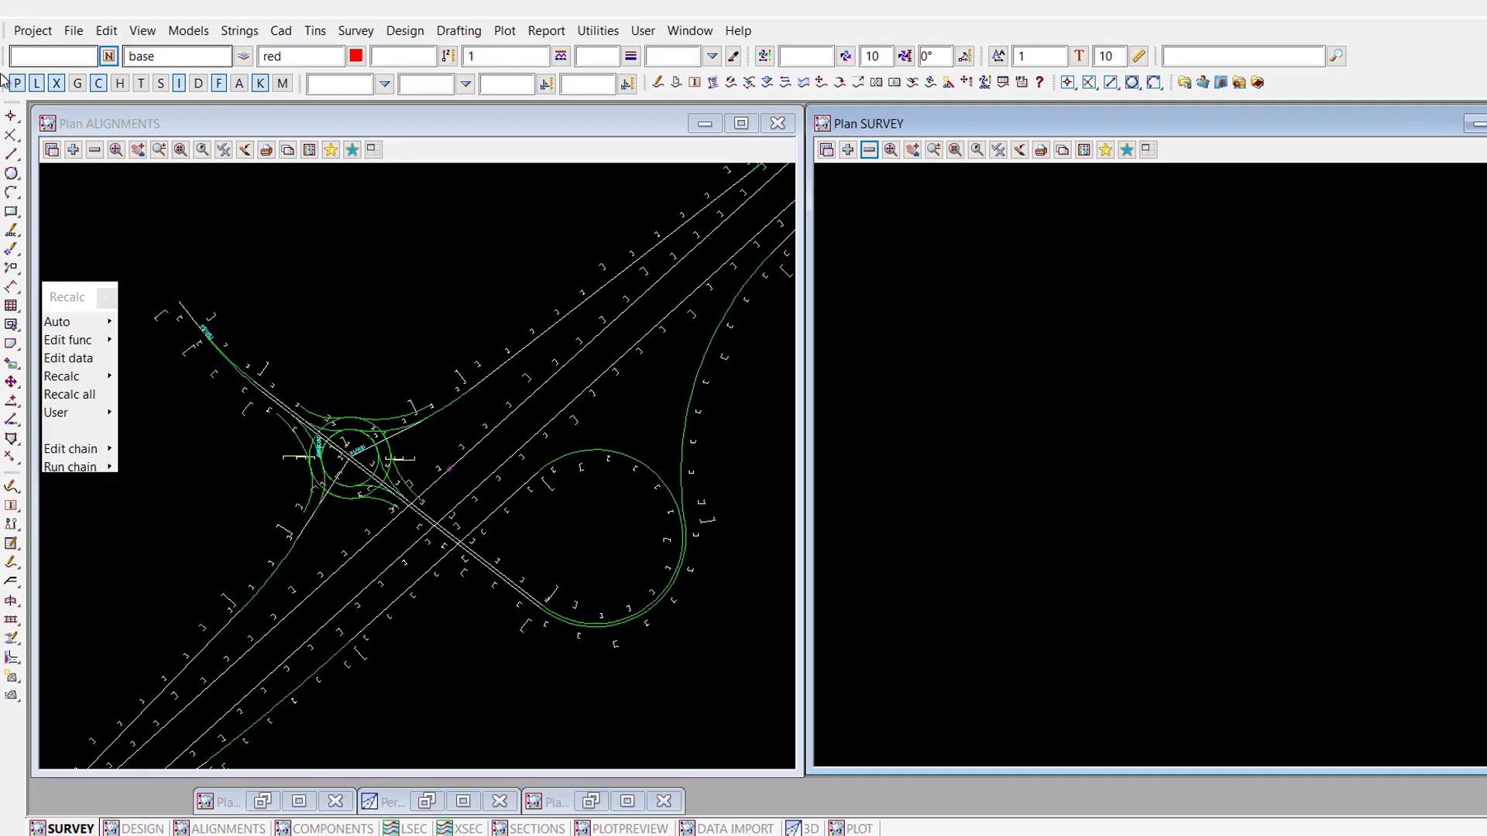
pyautogui.click(47, 34)
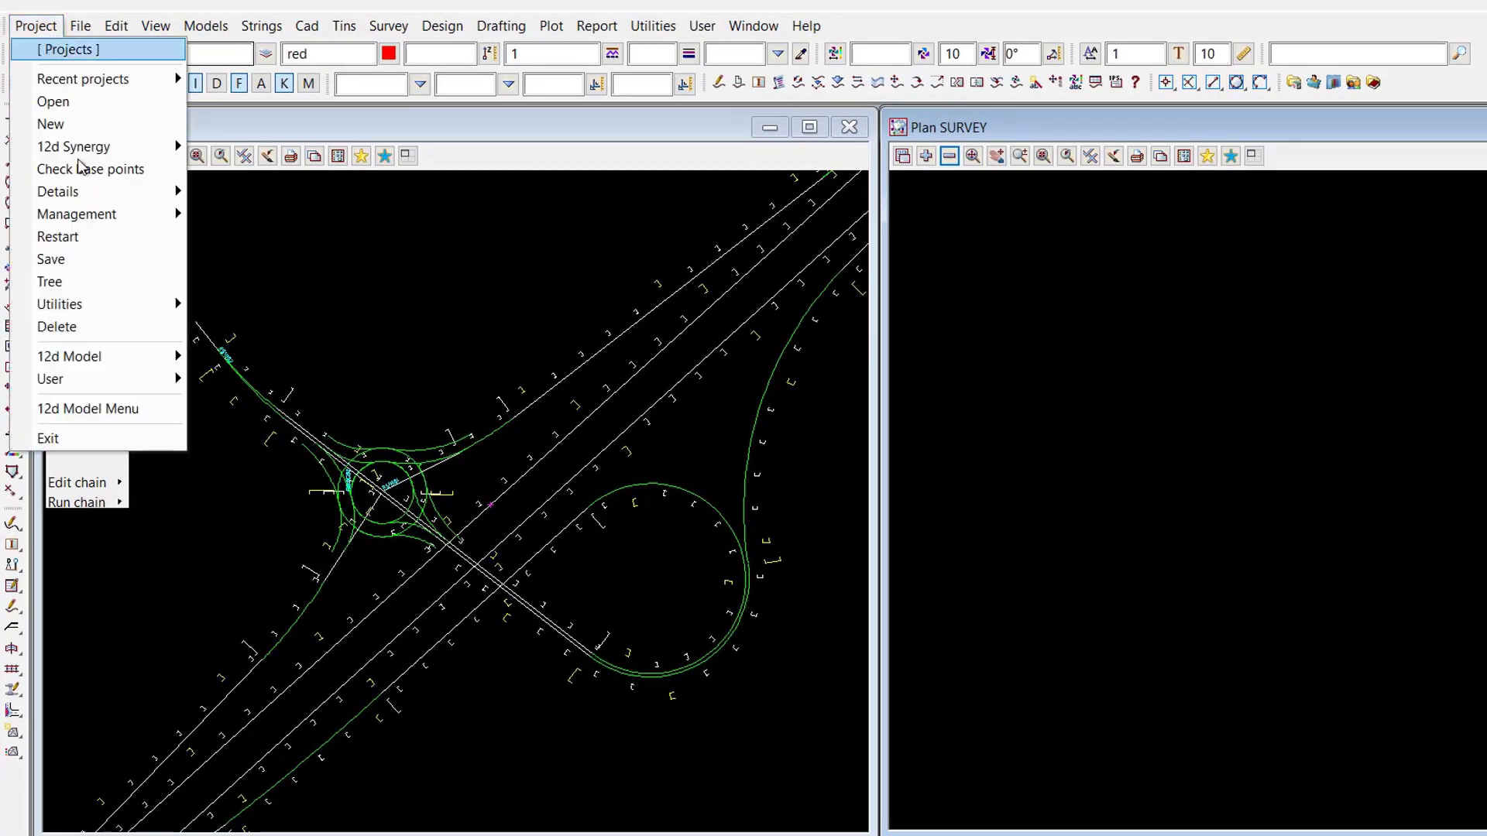
pyautogui.moveTo(89, 218)
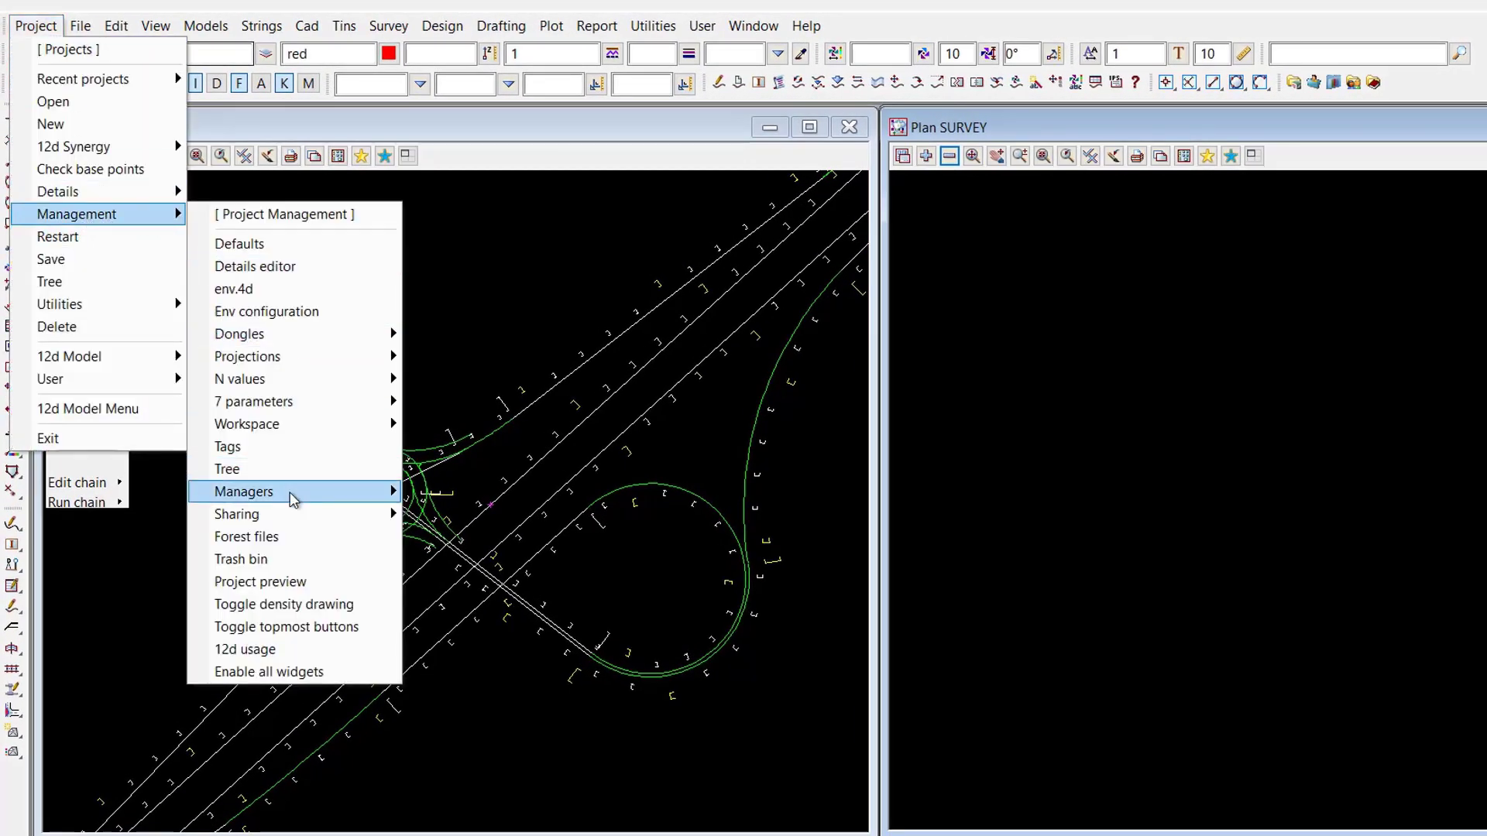
pyautogui.moveTo(285, 515)
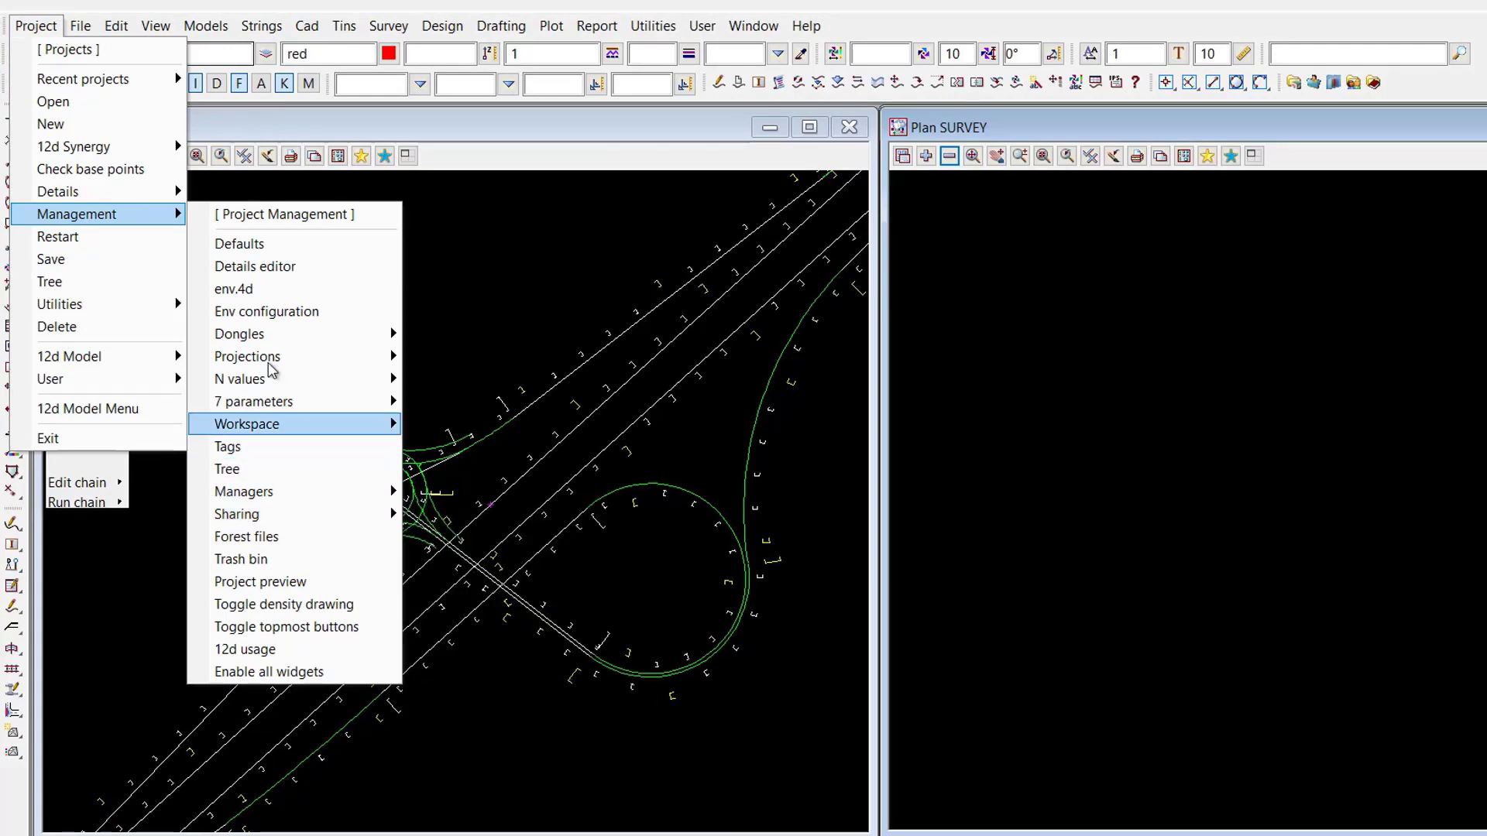
pyautogui.click(36, 25)
# Step: Turn on the Sharing toolbar and place it near the upper edge of the Plan ALIGNMENTS view
pyautogui.click(154, 26)
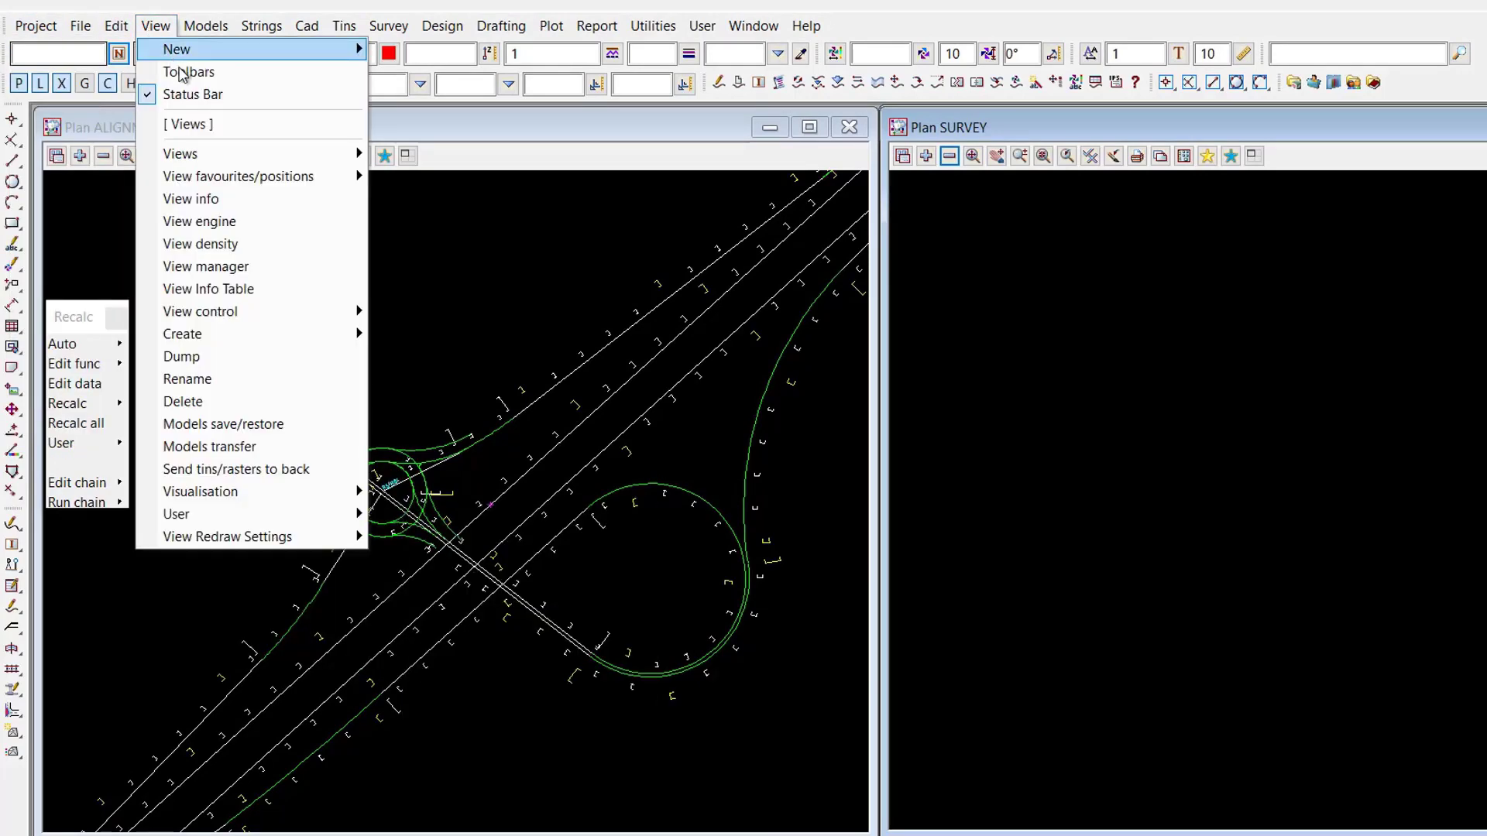
pyautogui.click(184, 71)
pyautogui.click(226, 145)
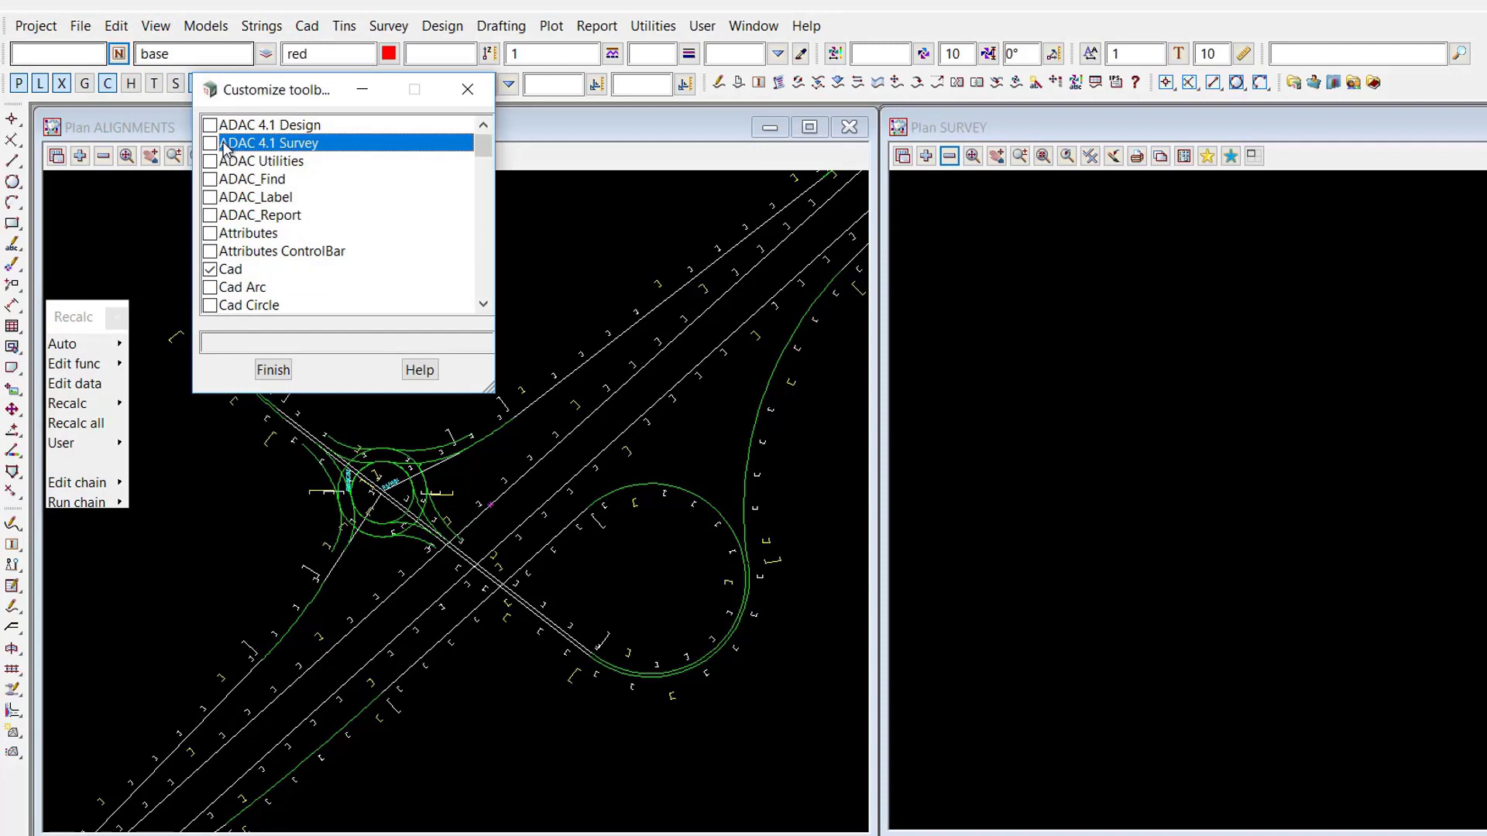
pyautogui.press('s')
pyautogui.scroll(-2, 212, 244)
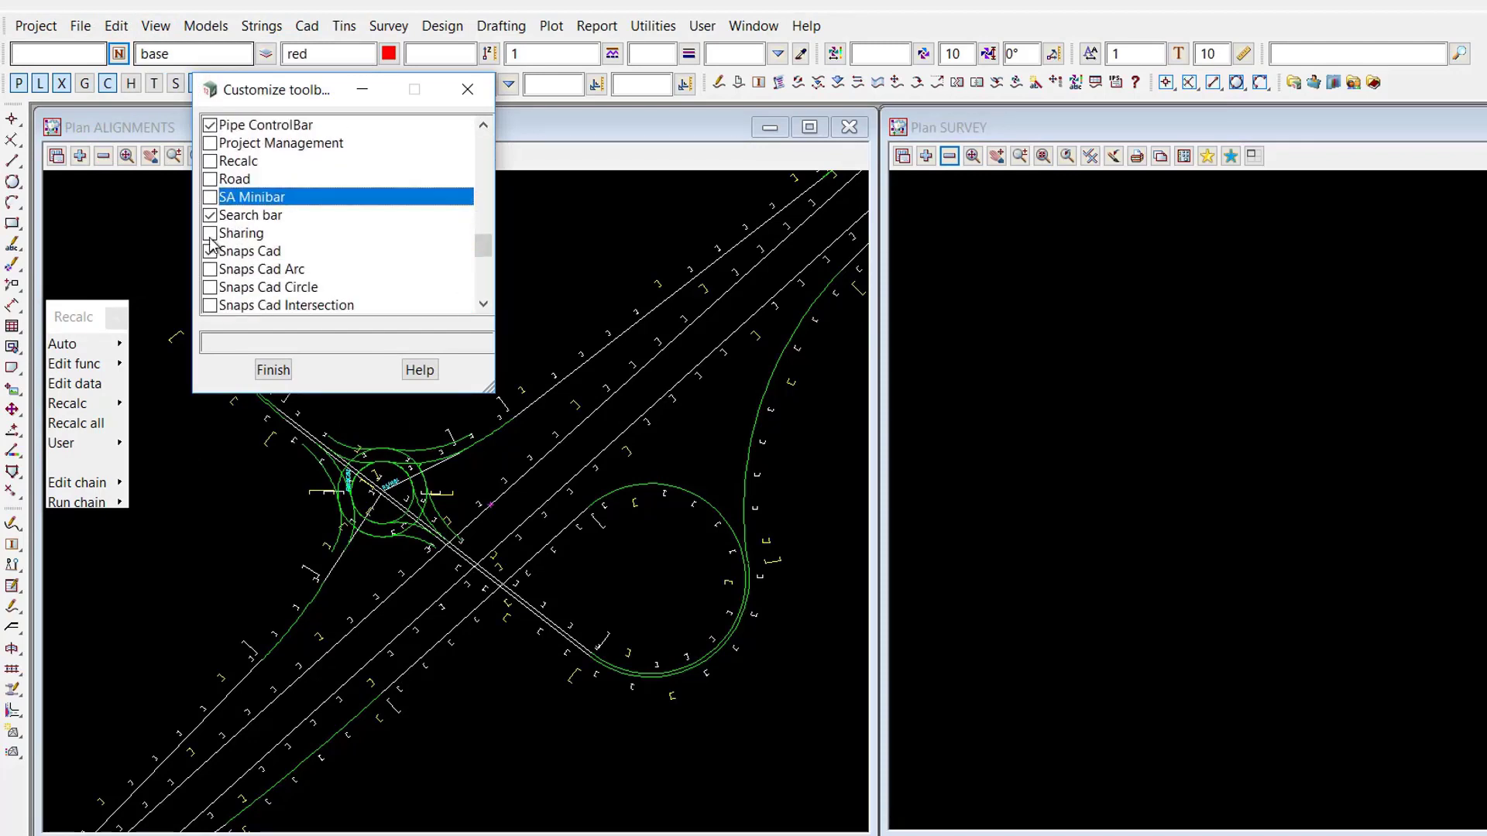
pyautogui.click(210, 234)
pyautogui.click(272, 369)
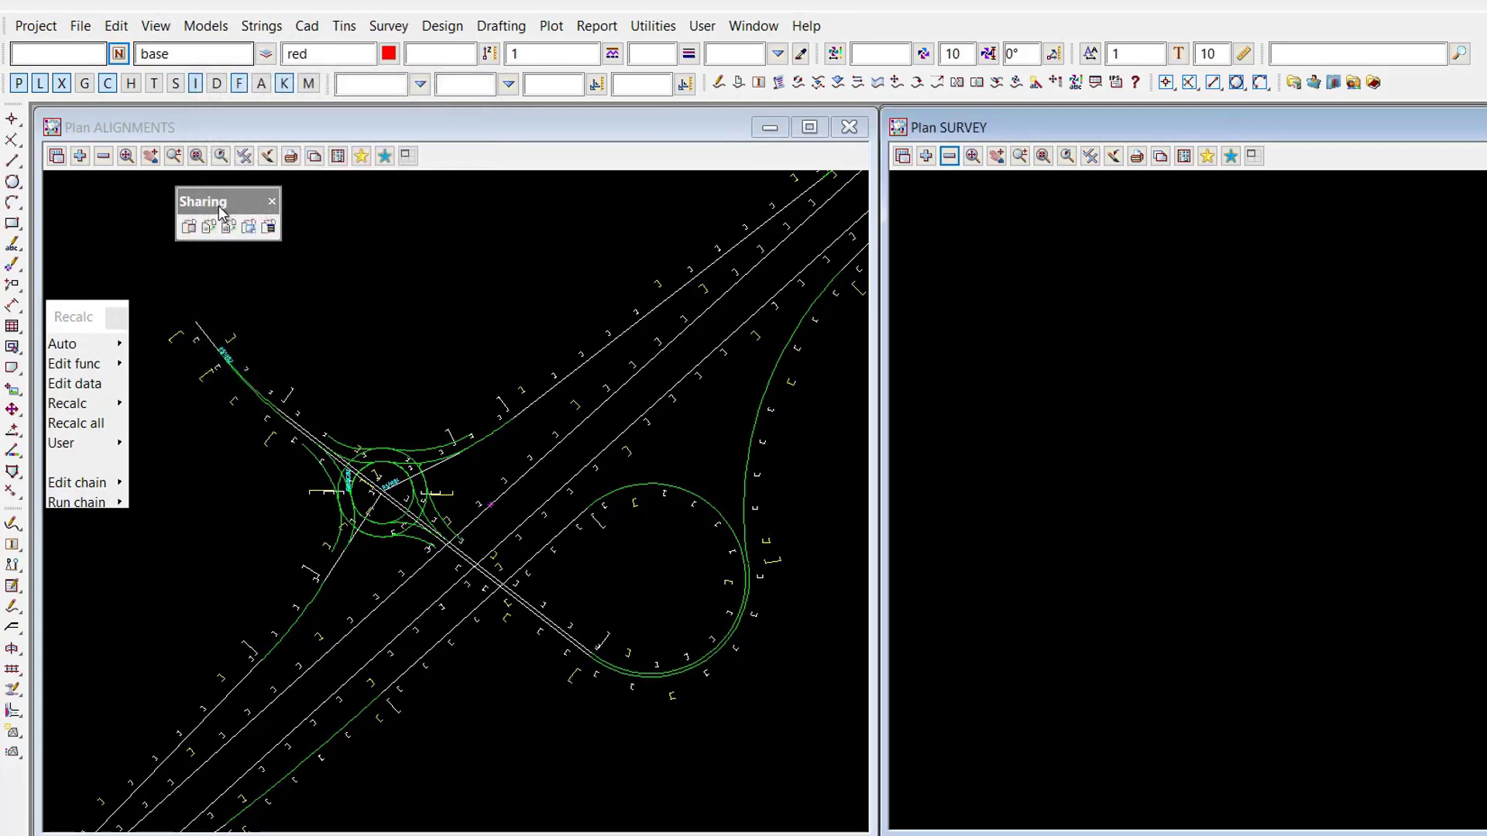
pyautogui.moveTo(222, 211); pyautogui.dragTo(549, 136)
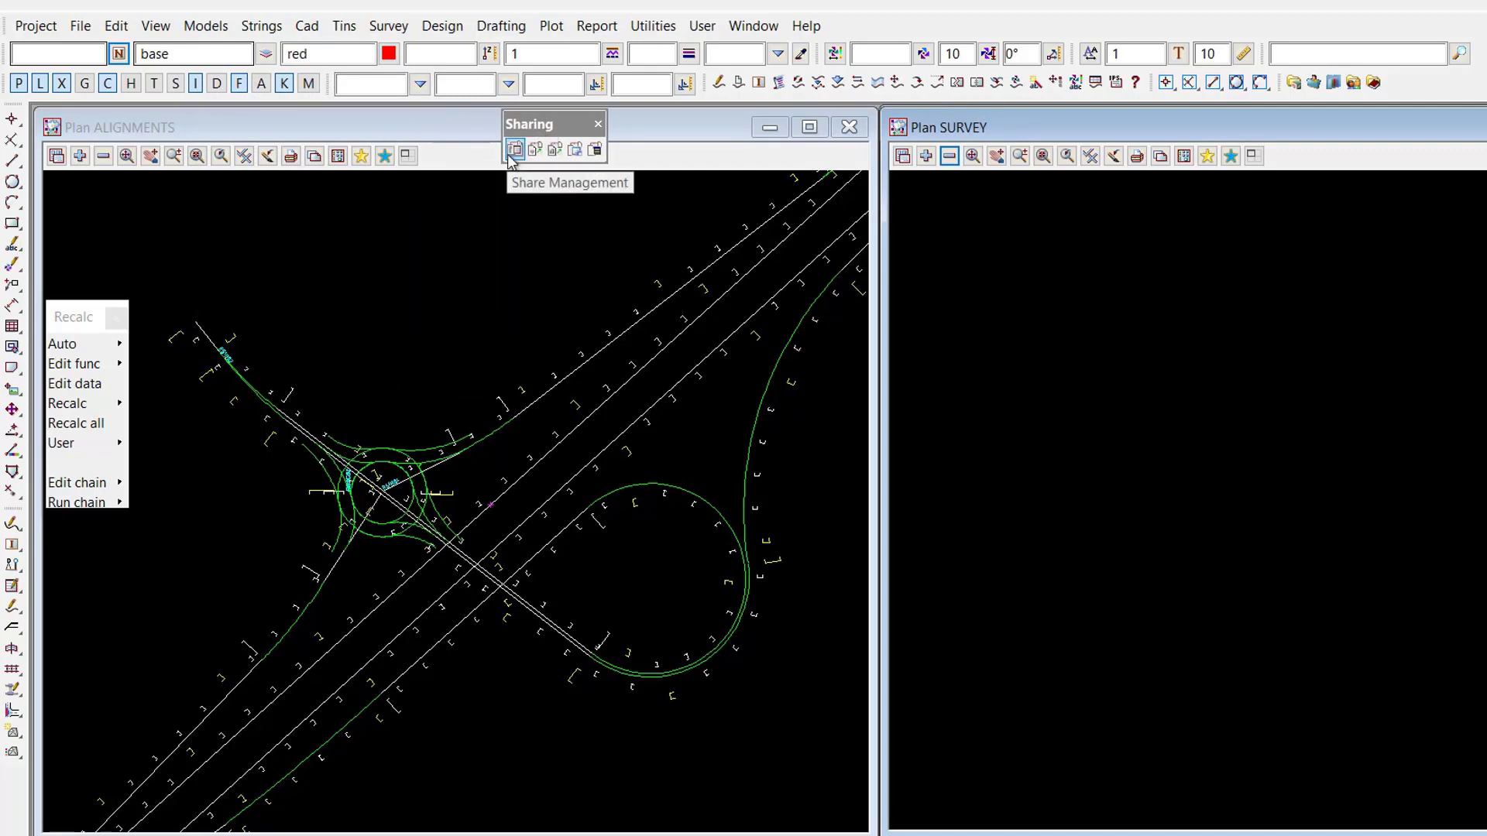
# Step: Open Share Management and add SUR 00 SURVEY from the 04 CADD/12d folder in 12d Synergy as a project to share from
pyautogui.click(514, 150)
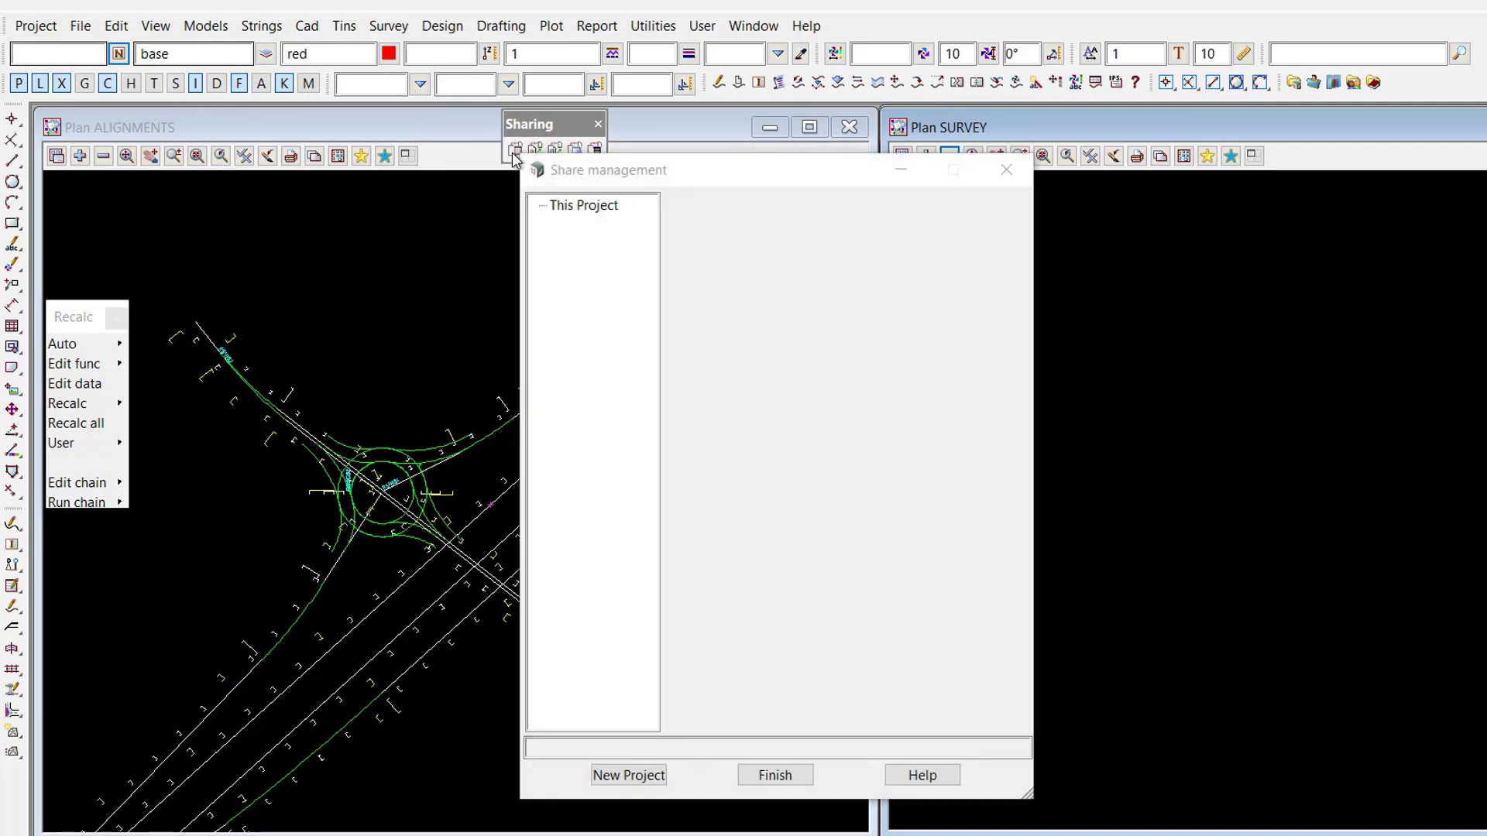
pyautogui.moveTo(635, 178); pyautogui.dragTo(1059, 166)
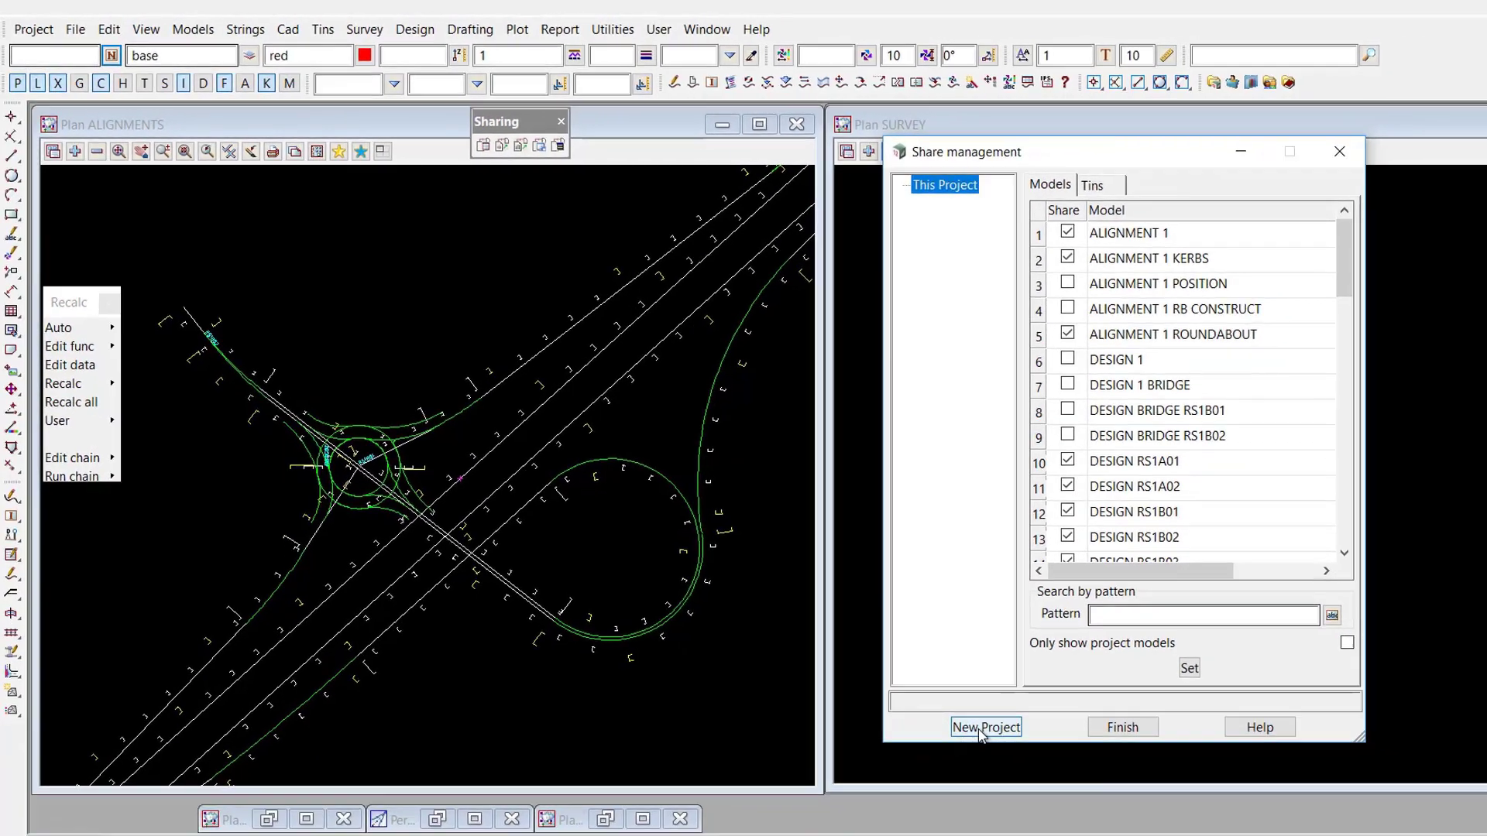
pyautogui.click(1042, 765)
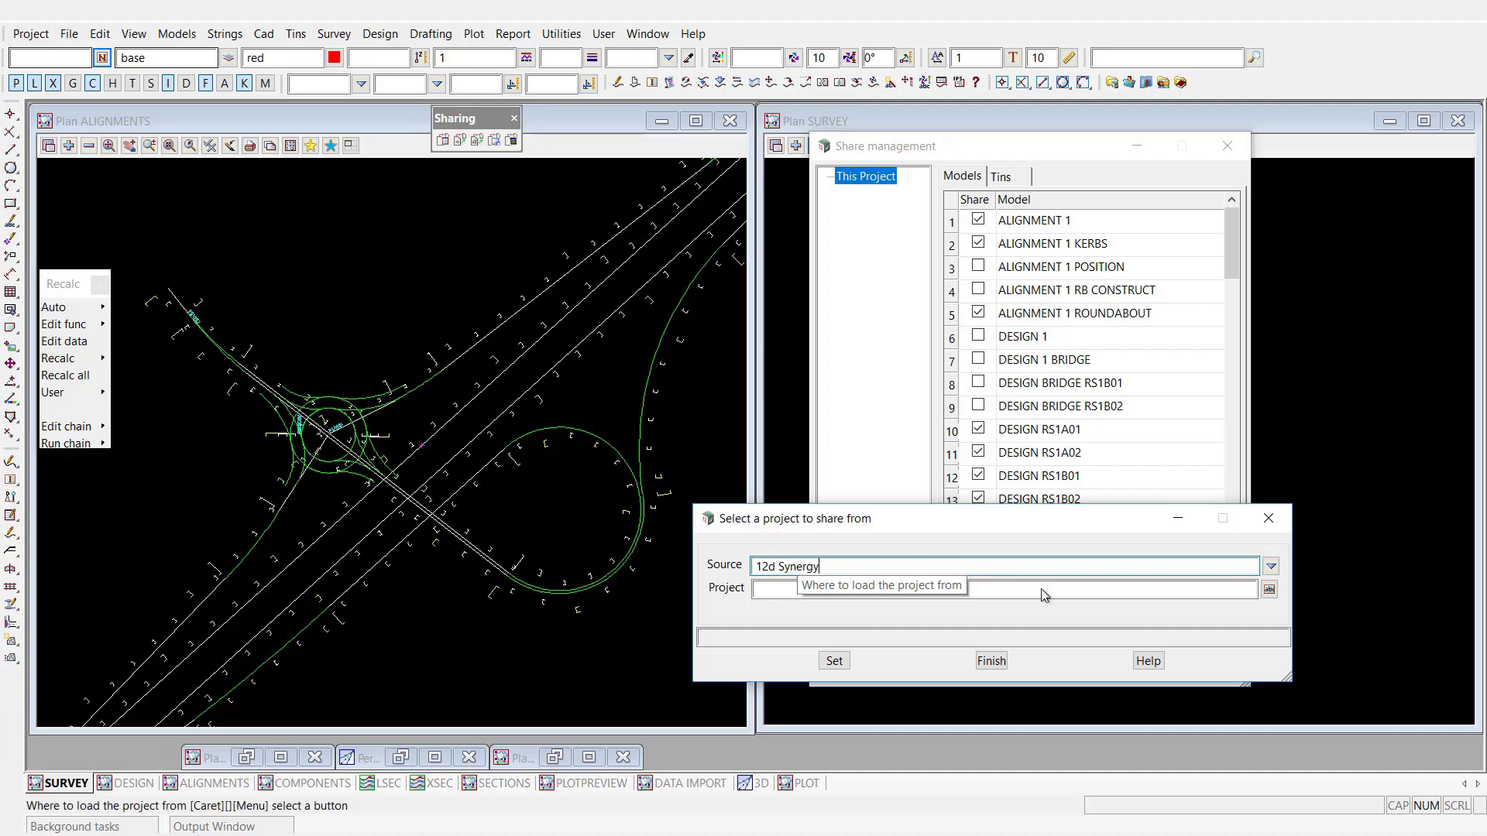
pyautogui.click(1270, 570)
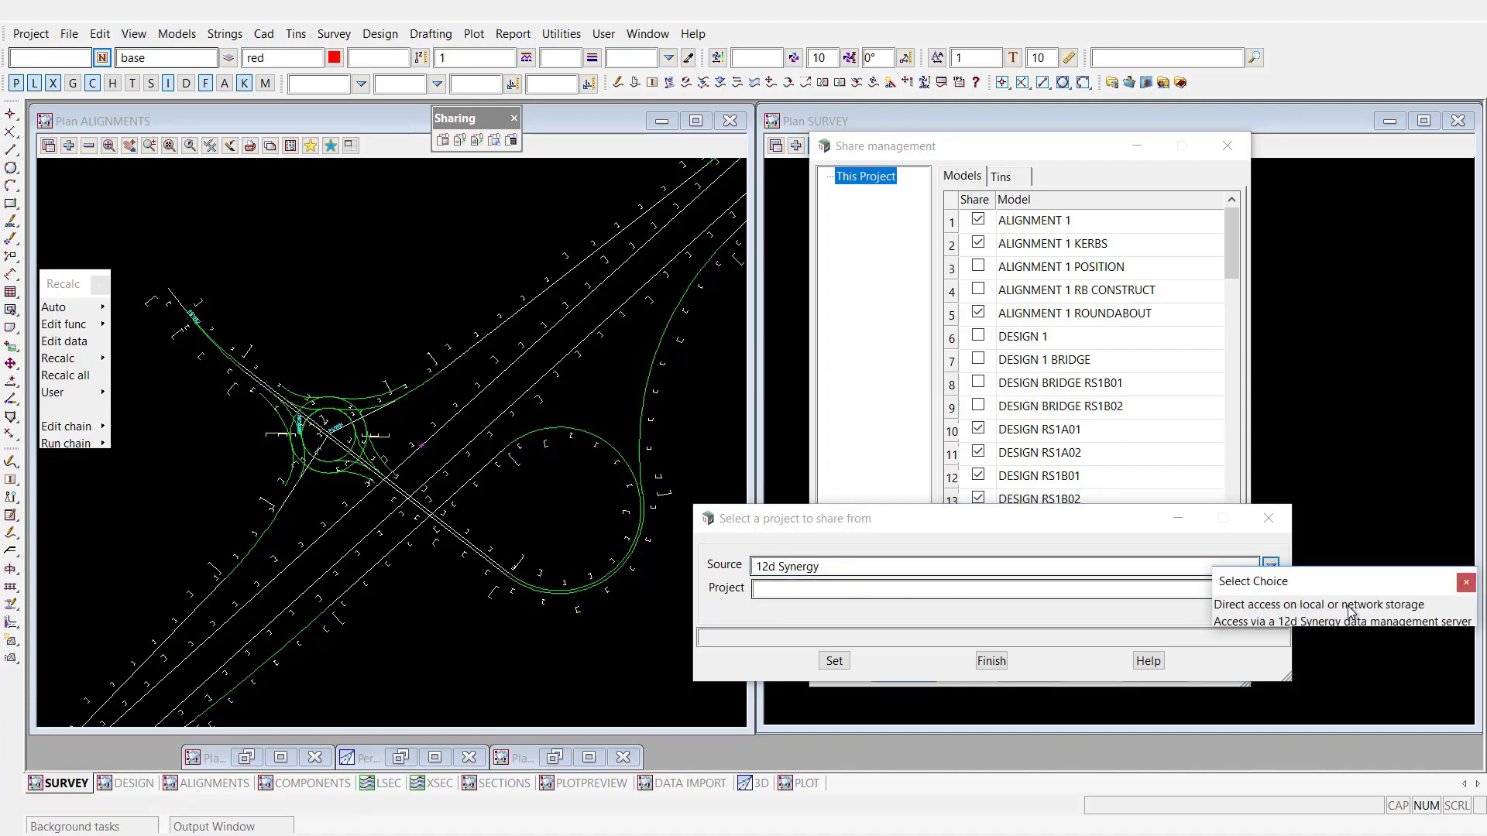
pyautogui.click(1466, 582)
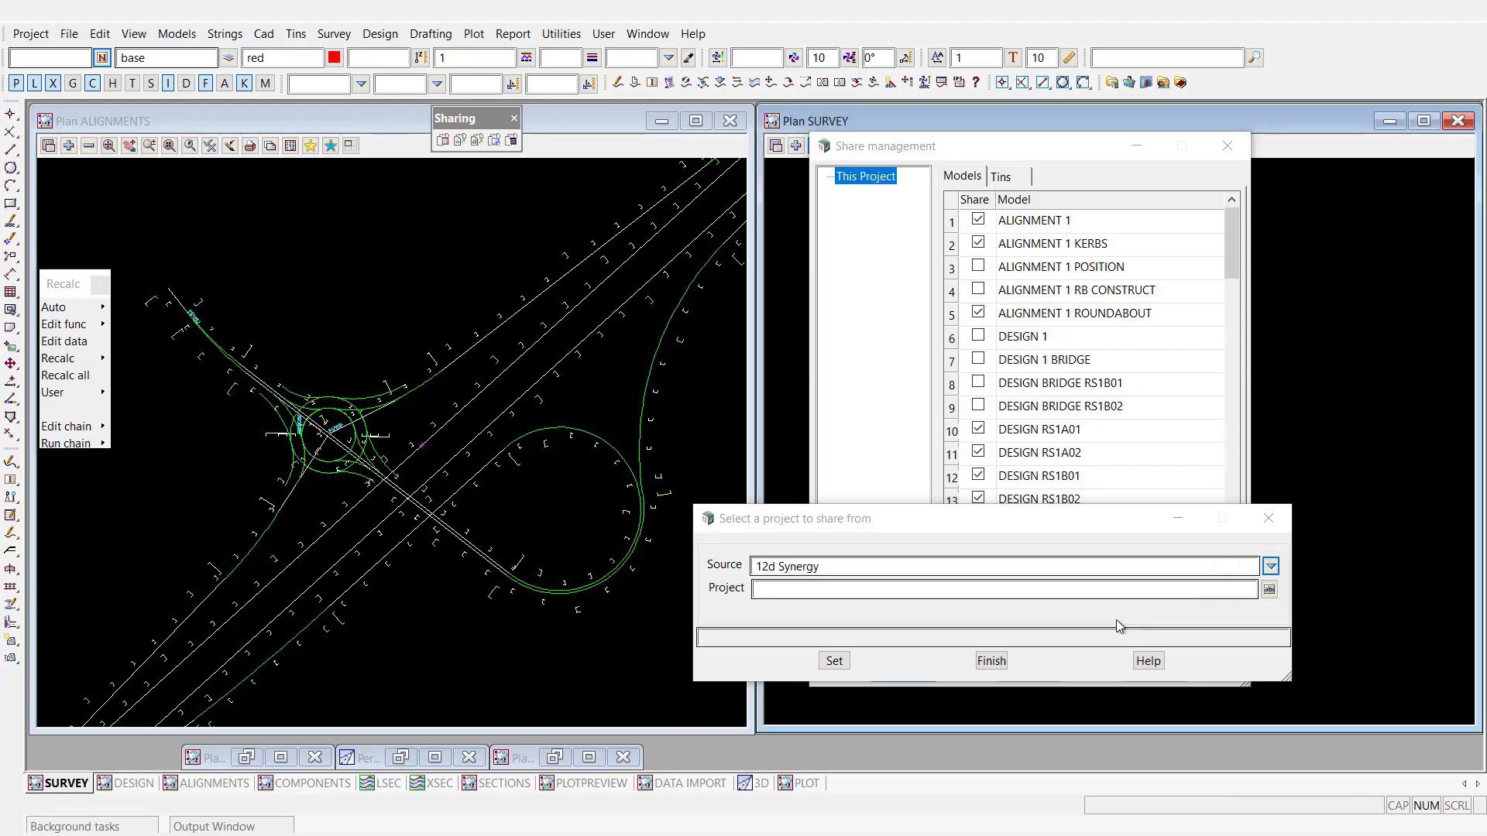
pyautogui.click(1269, 589)
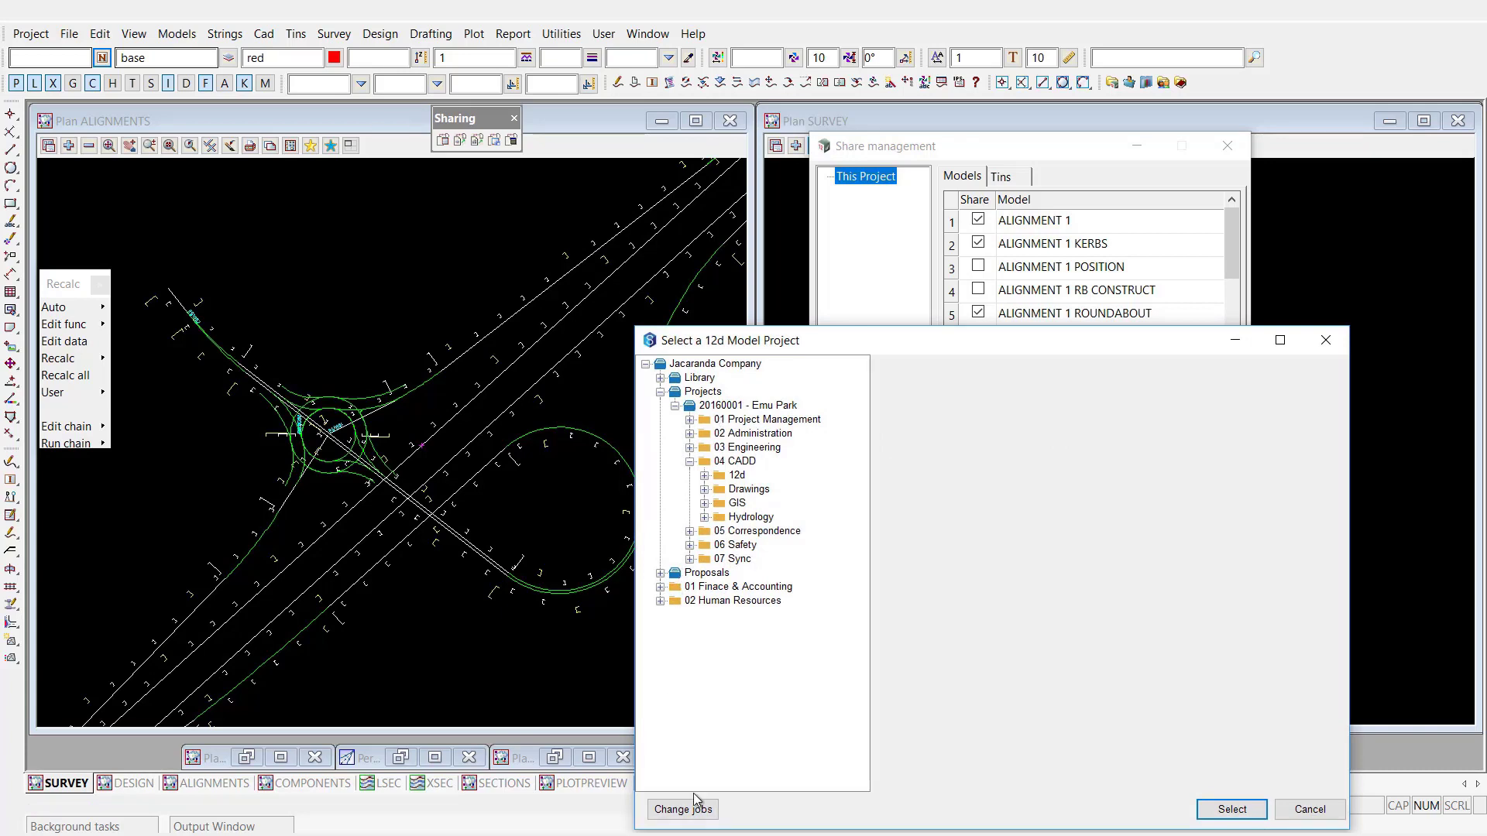
pyautogui.click(705, 475)
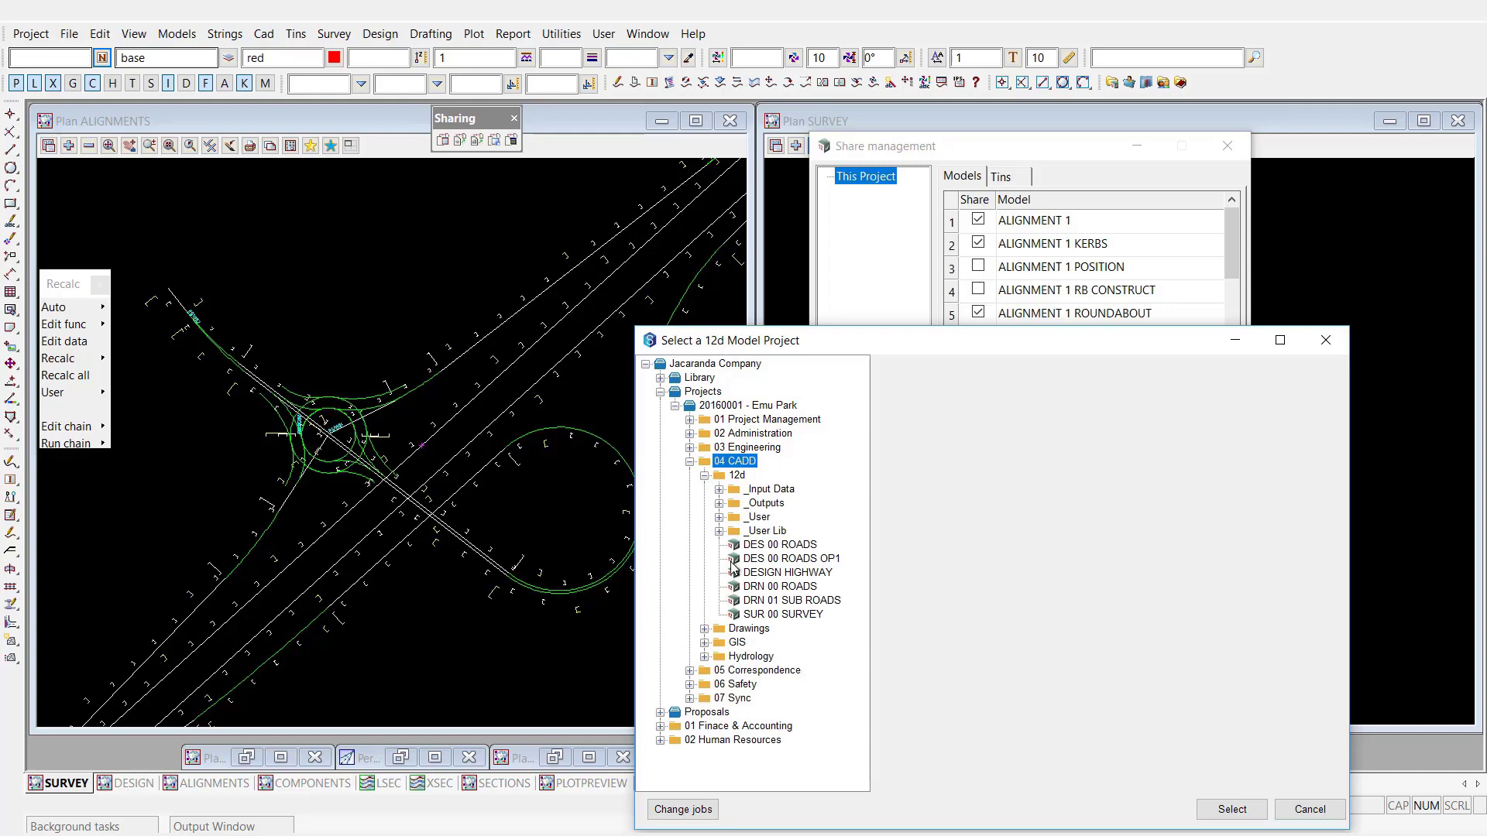
pyautogui.click(781, 615)
pyautogui.click(1229, 810)
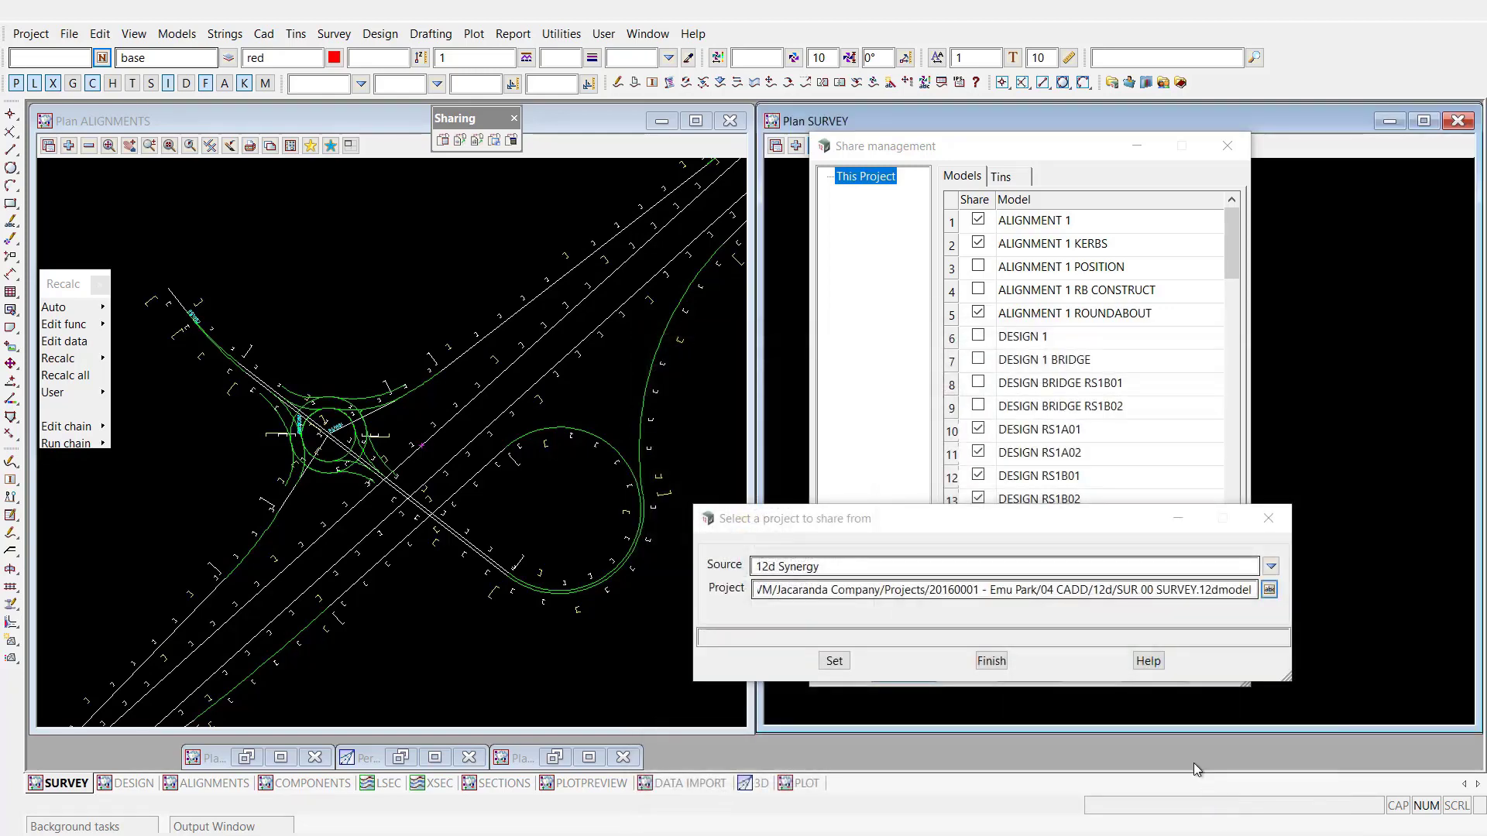
pyautogui.click(834, 661)
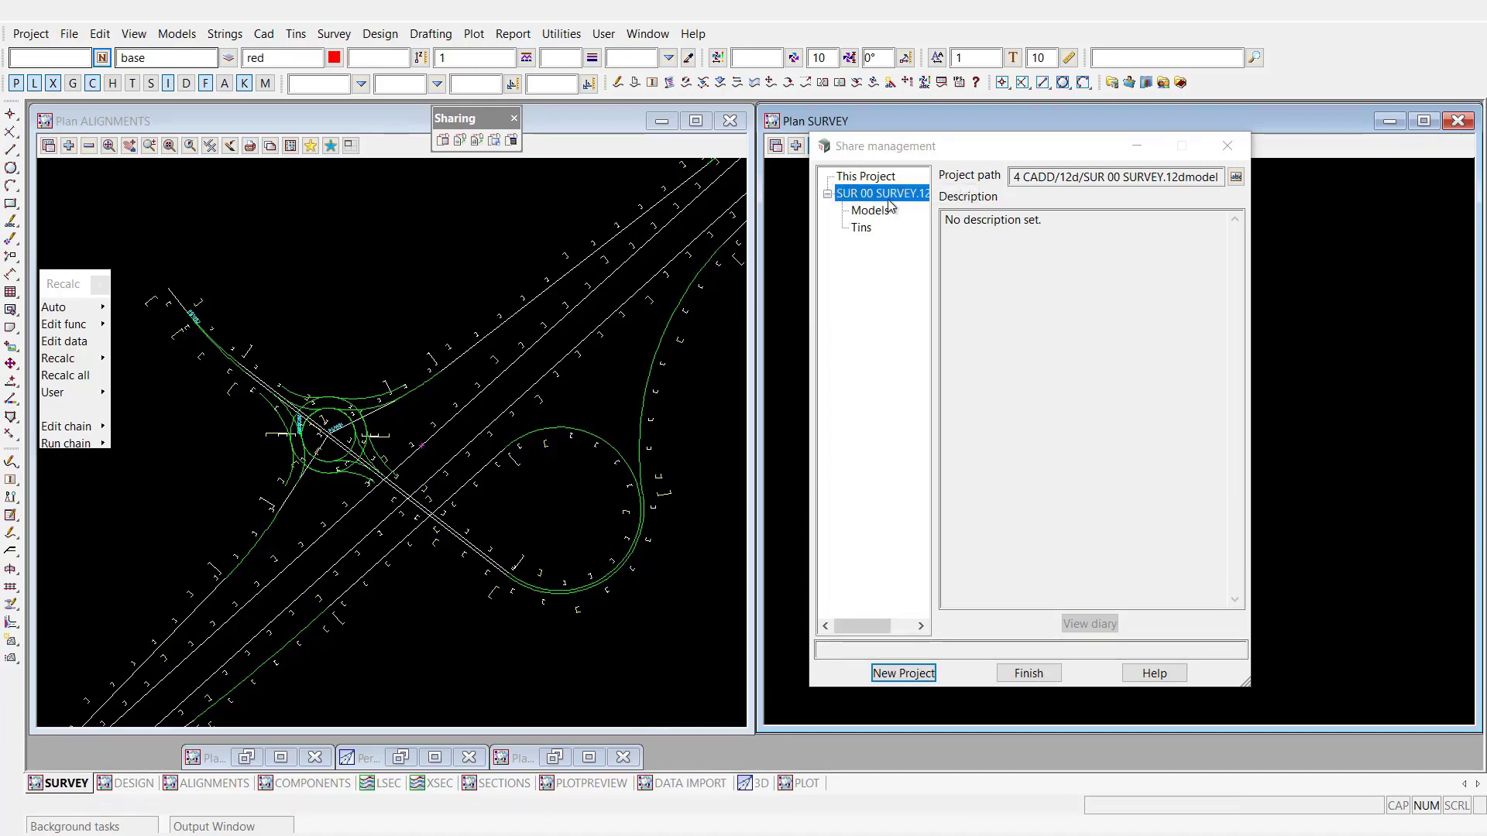
# Step: Share the models proposed CADASTRAL and survey BUILDING, CADASTRAL, GENERAL, RASTER, ROAD and SURFACE from SUR 00 SURVEY
pyautogui.click(869, 211)
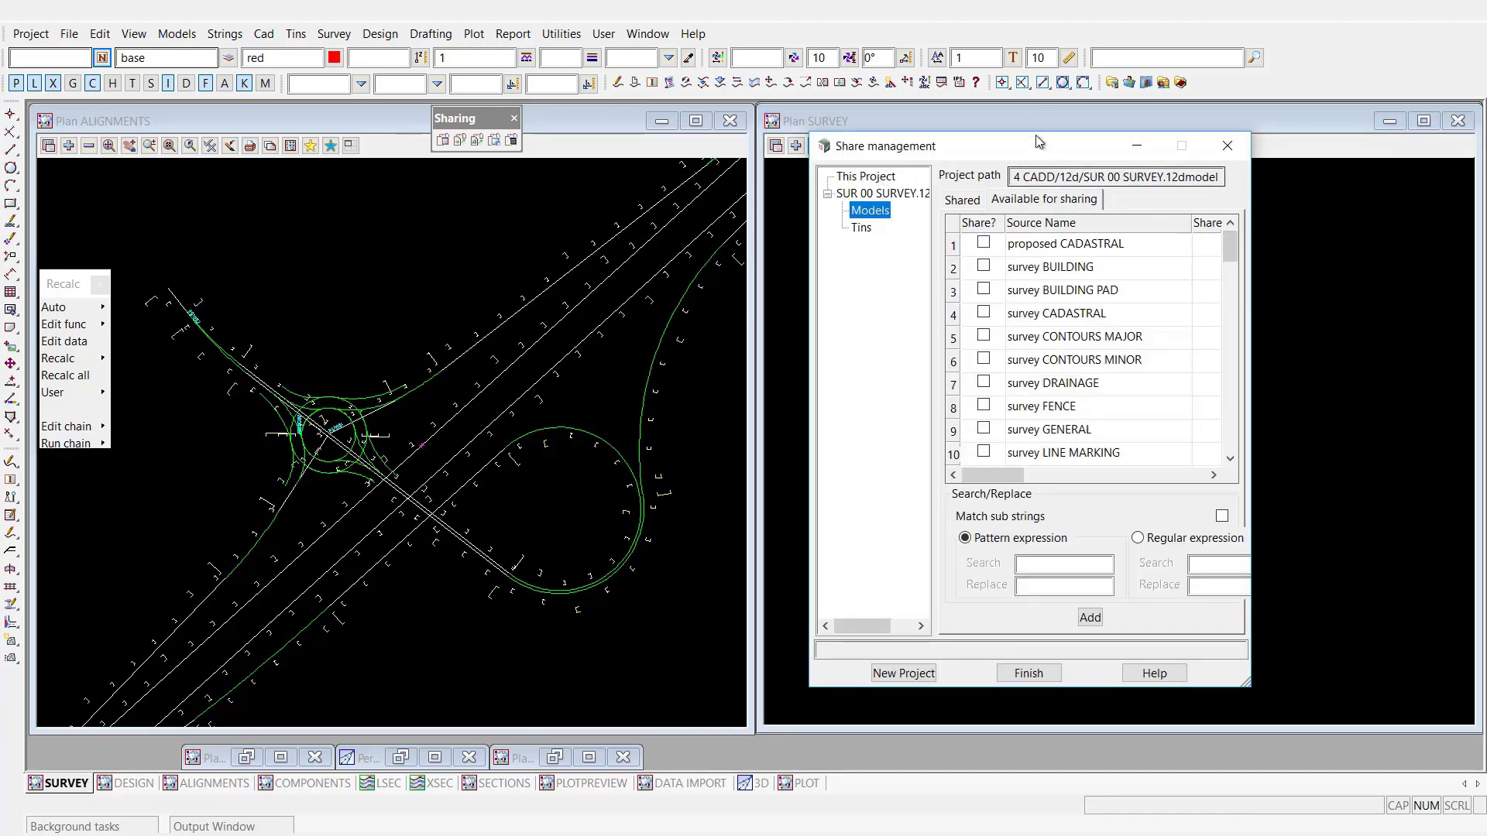
pyautogui.moveTo(1039, 134); pyautogui.dragTo(1038, 85)
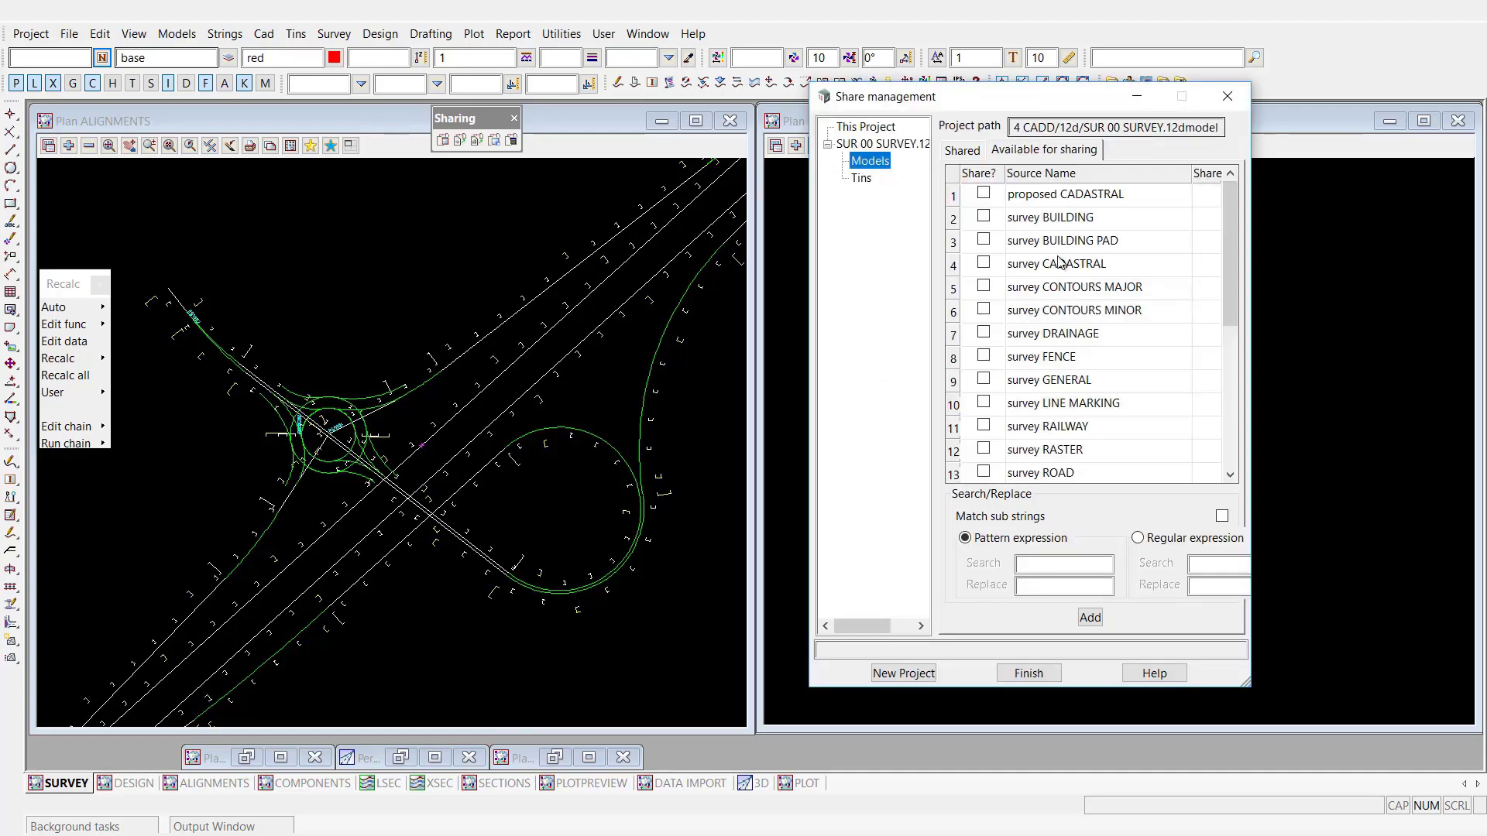
pyautogui.click(983, 194)
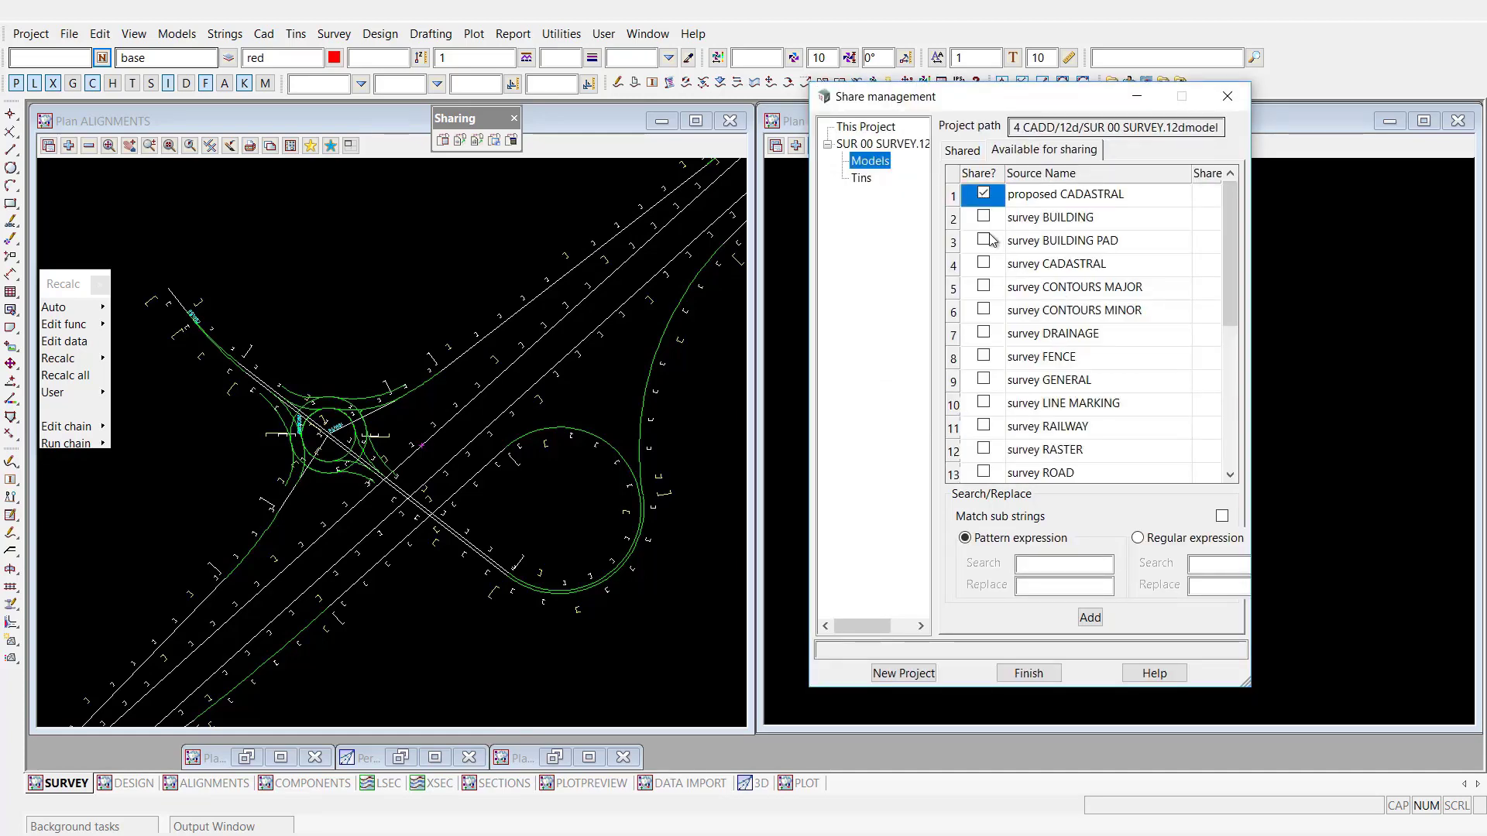
pyautogui.click(982, 216)
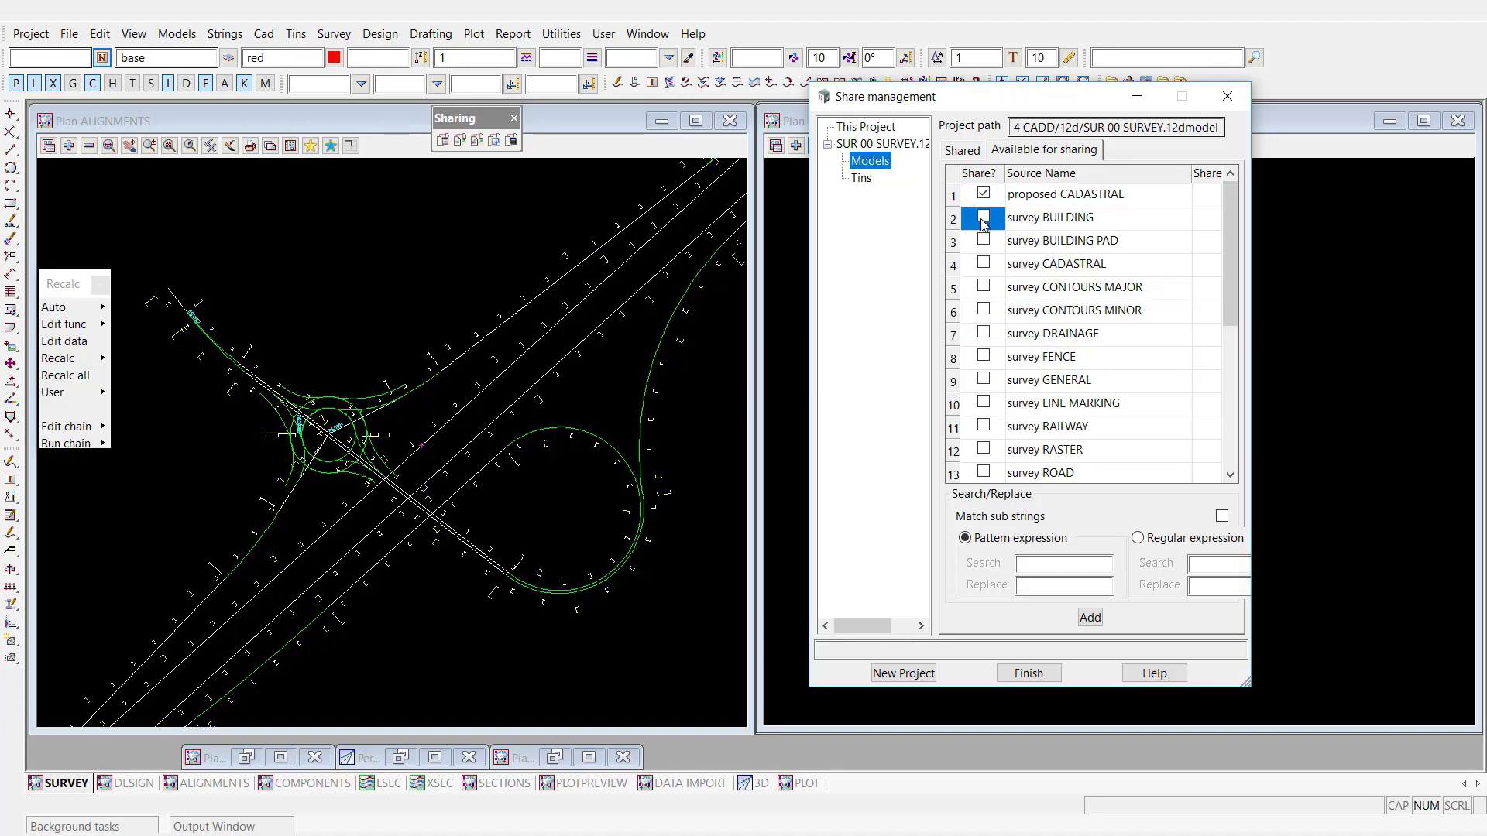
pyautogui.click(986, 267)
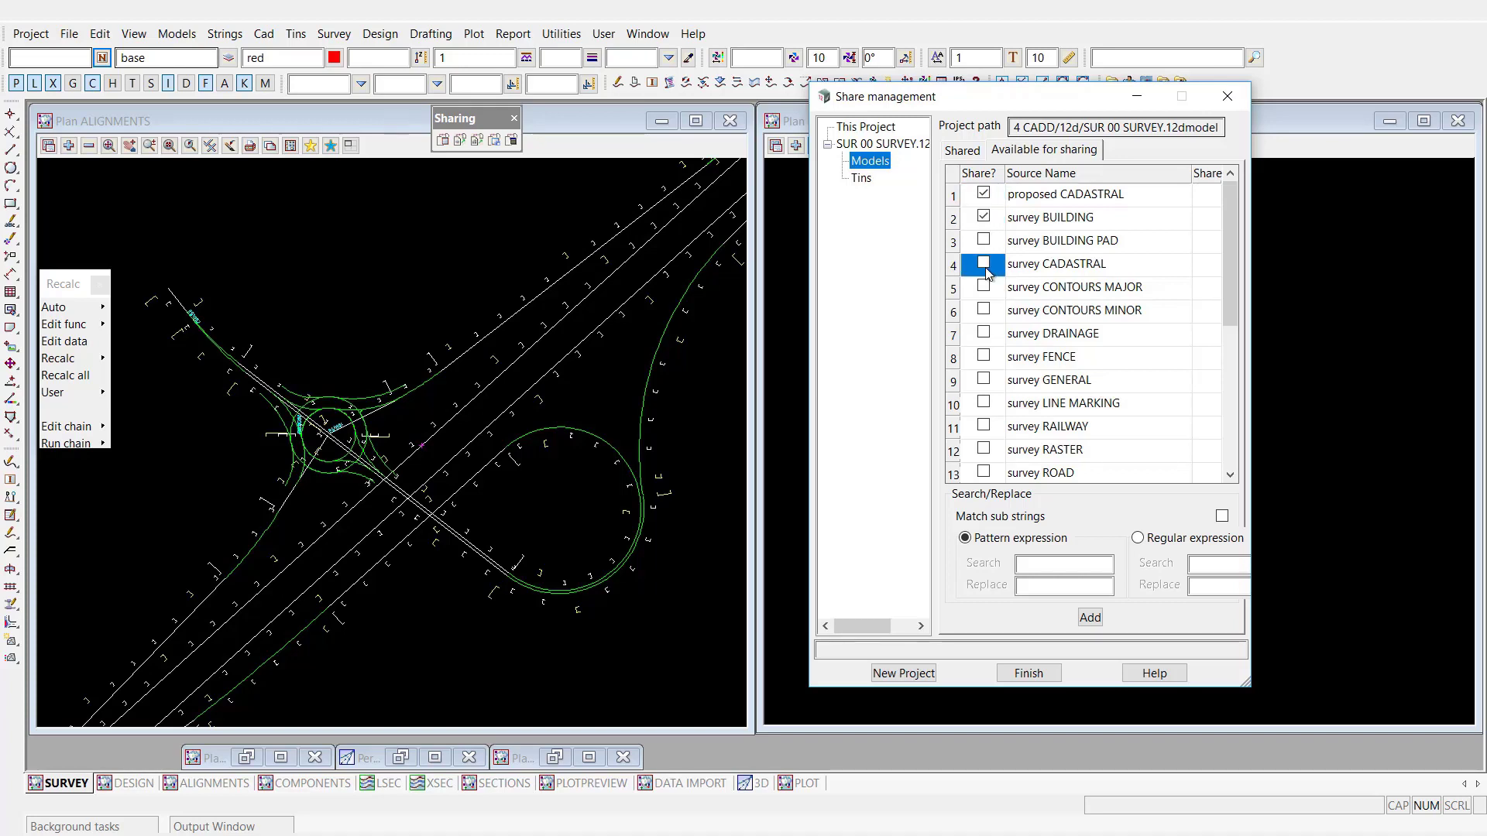
pyautogui.click(984, 379)
pyautogui.scroll(-2, 988, 436)
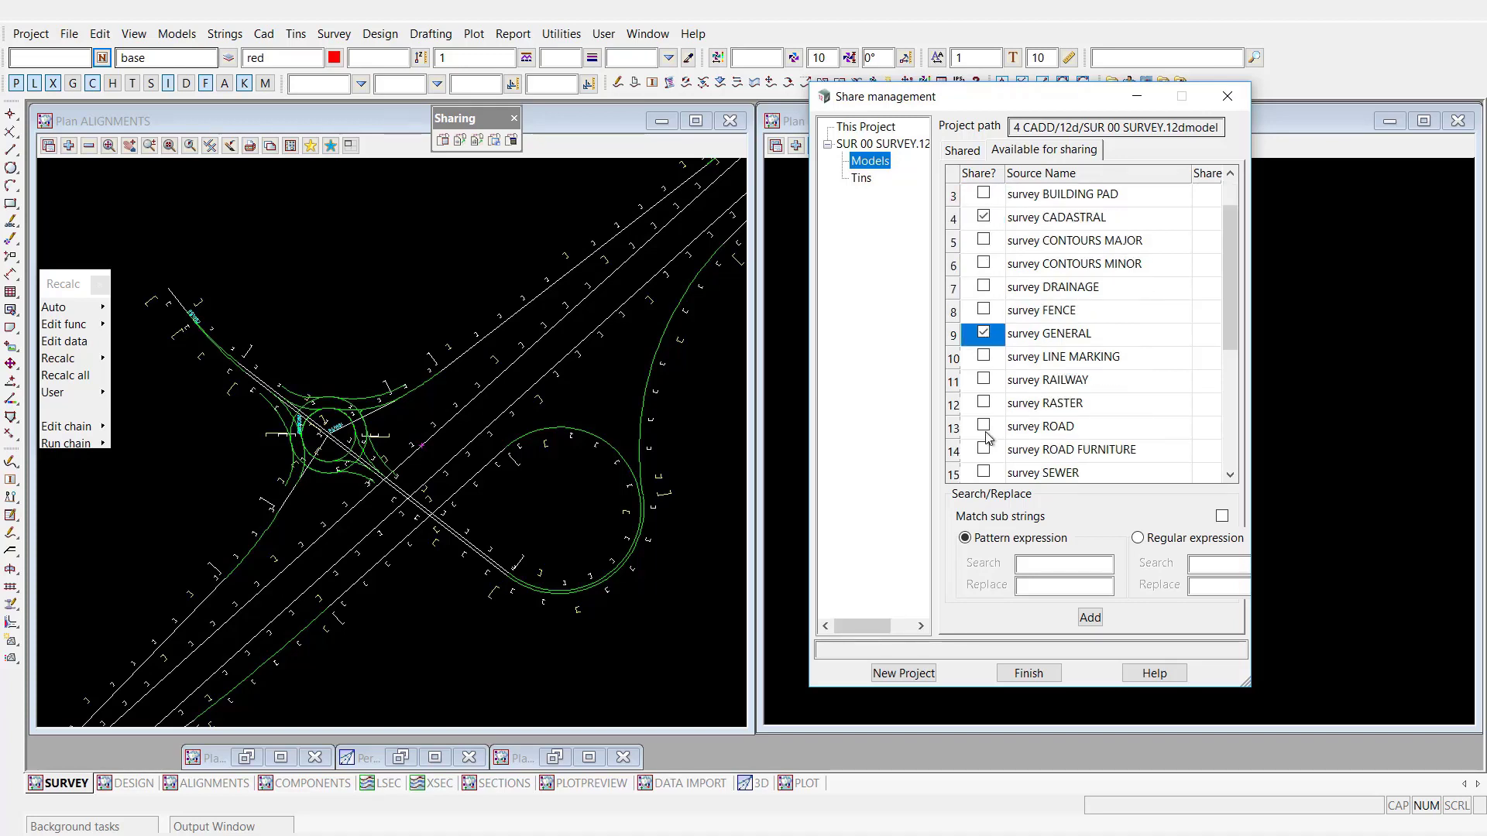
pyautogui.click(984, 402)
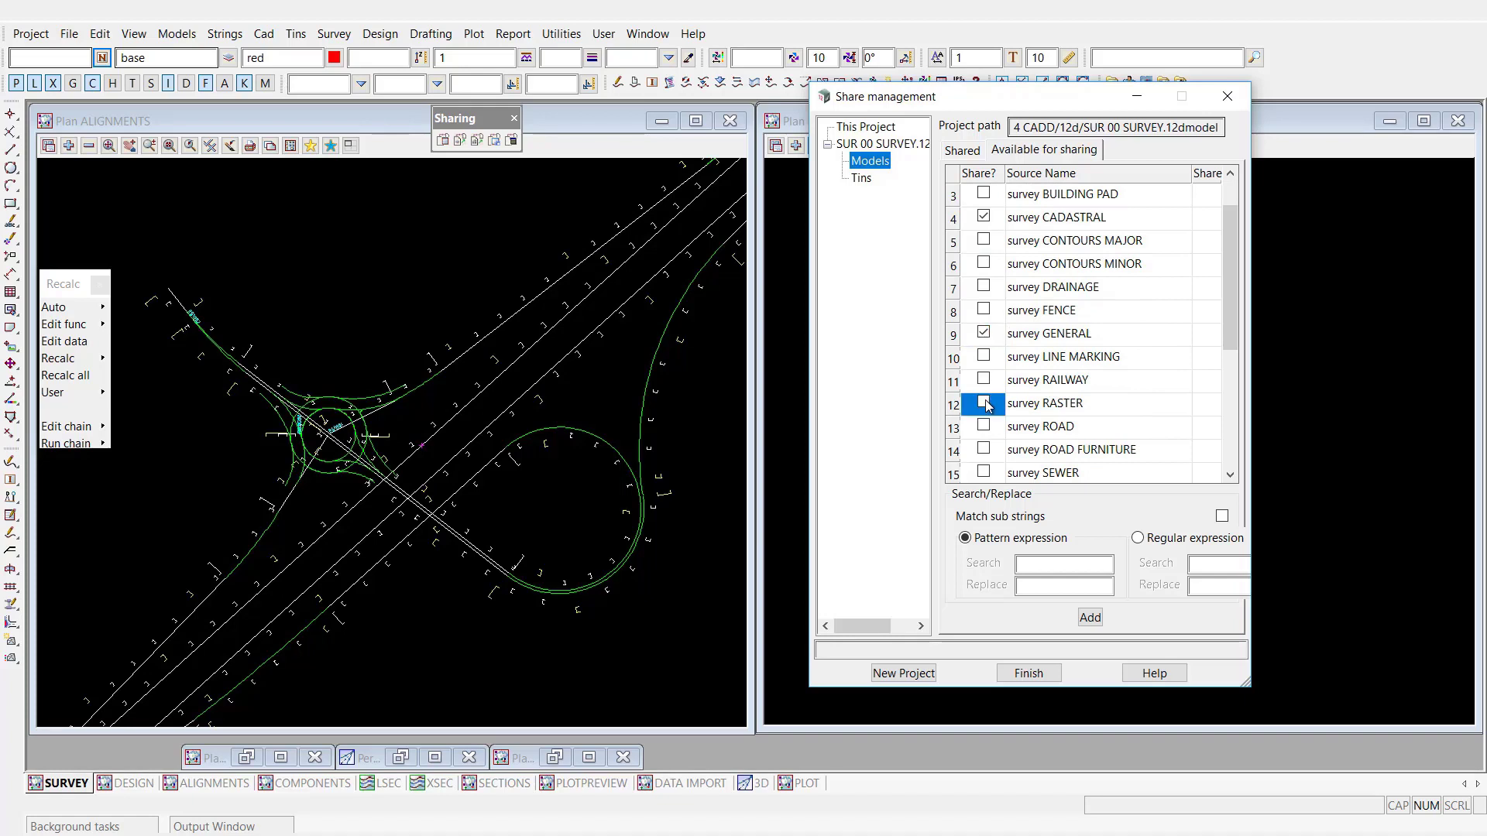
pyautogui.scroll(-2, 993, 422)
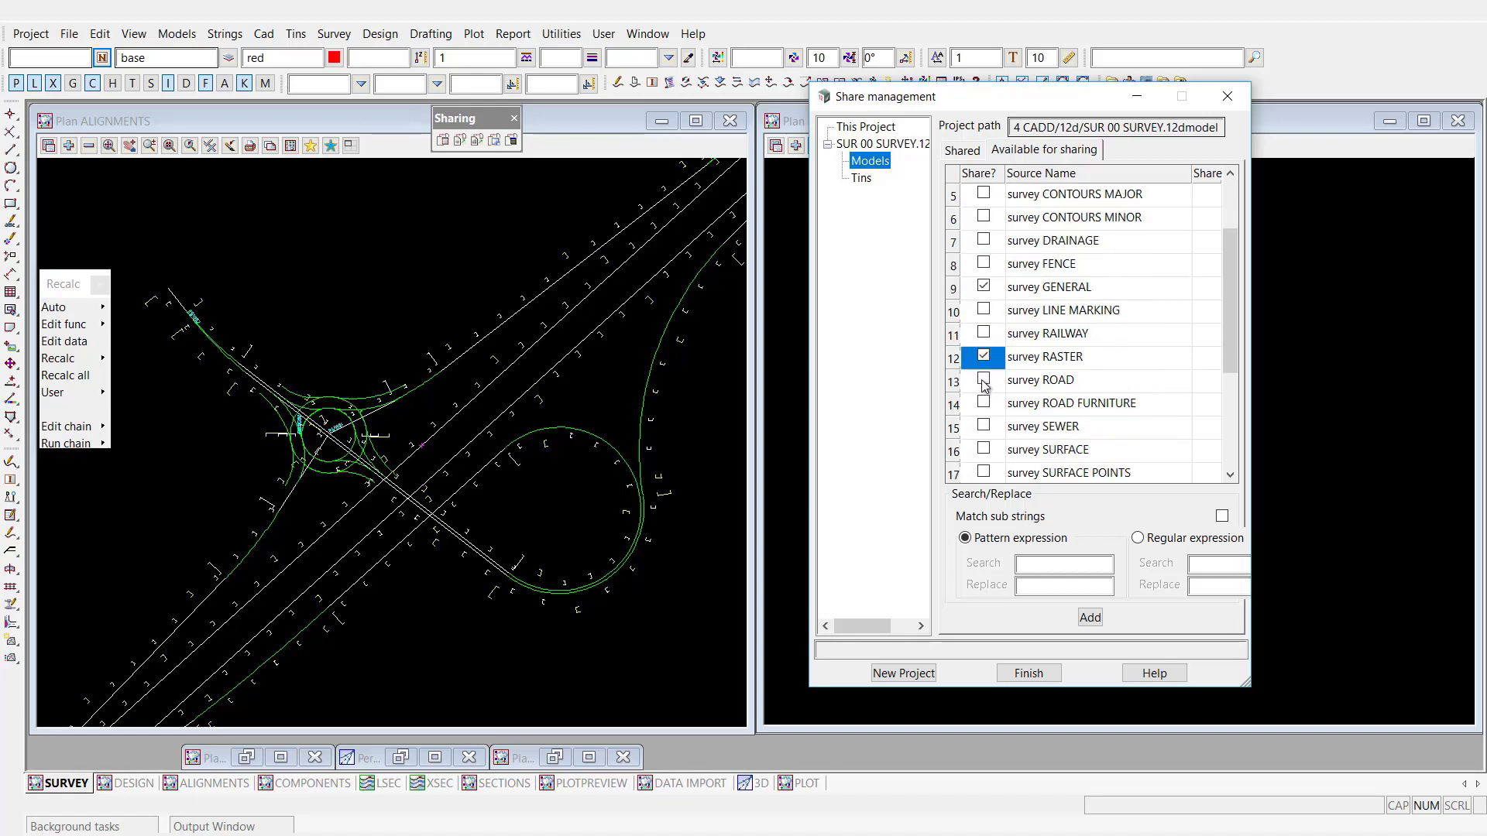
pyautogui.click(983, 380)
pyautogui.click(984, 449)
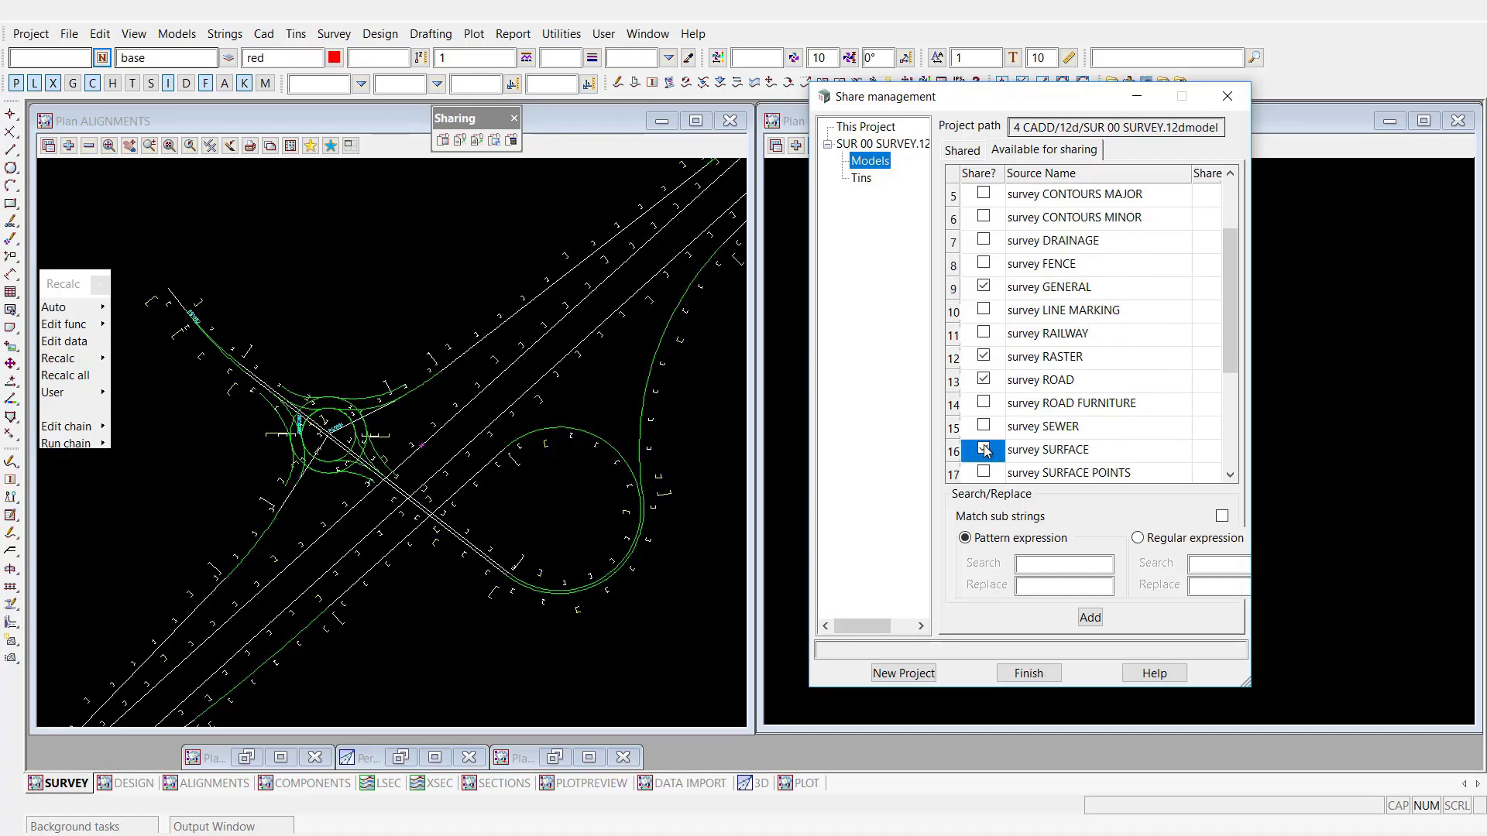
pyautogui.click(1088, 619)
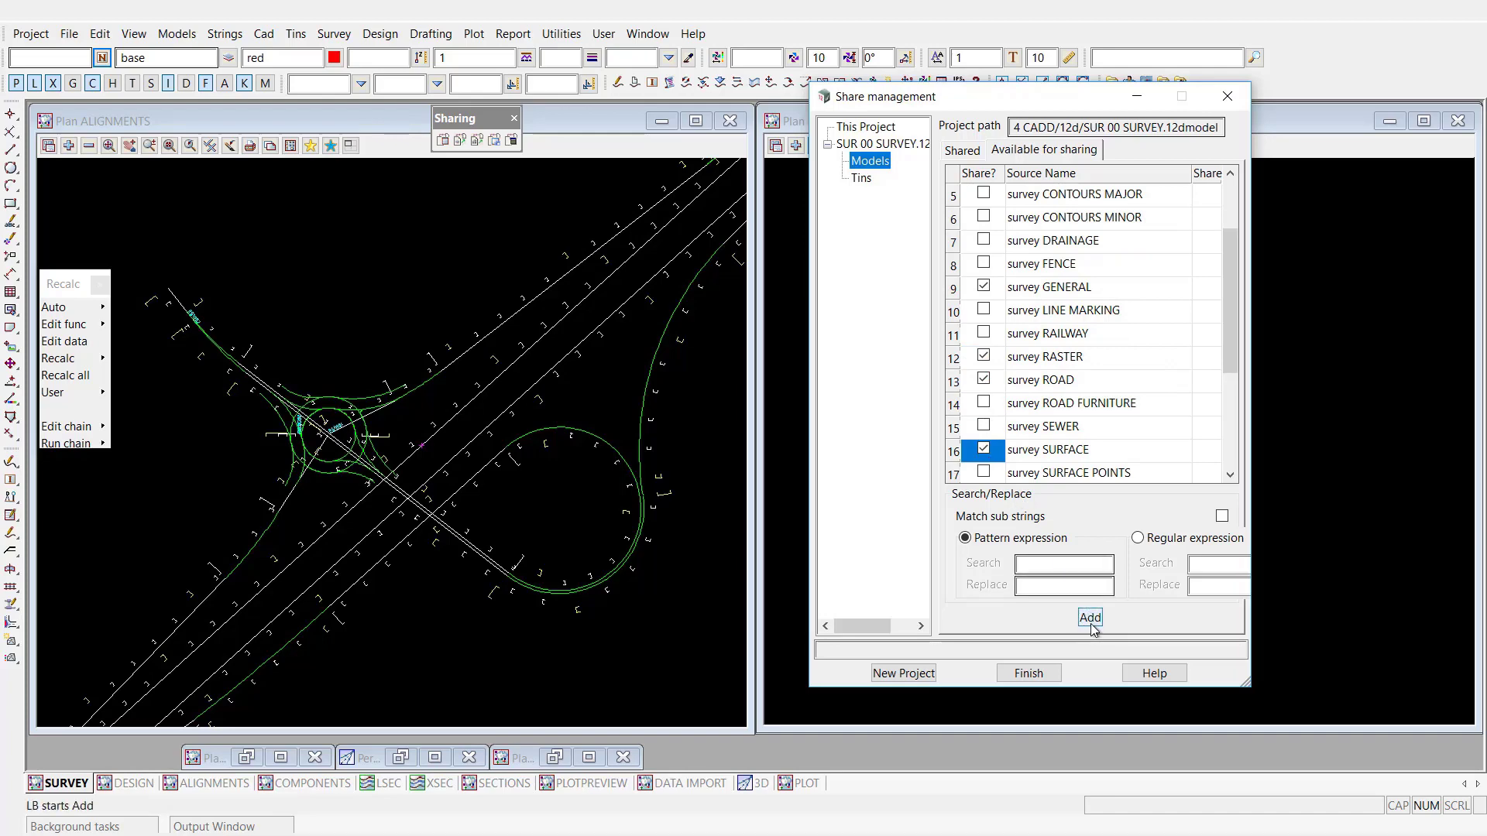
pyautogui.click(1090, 620)
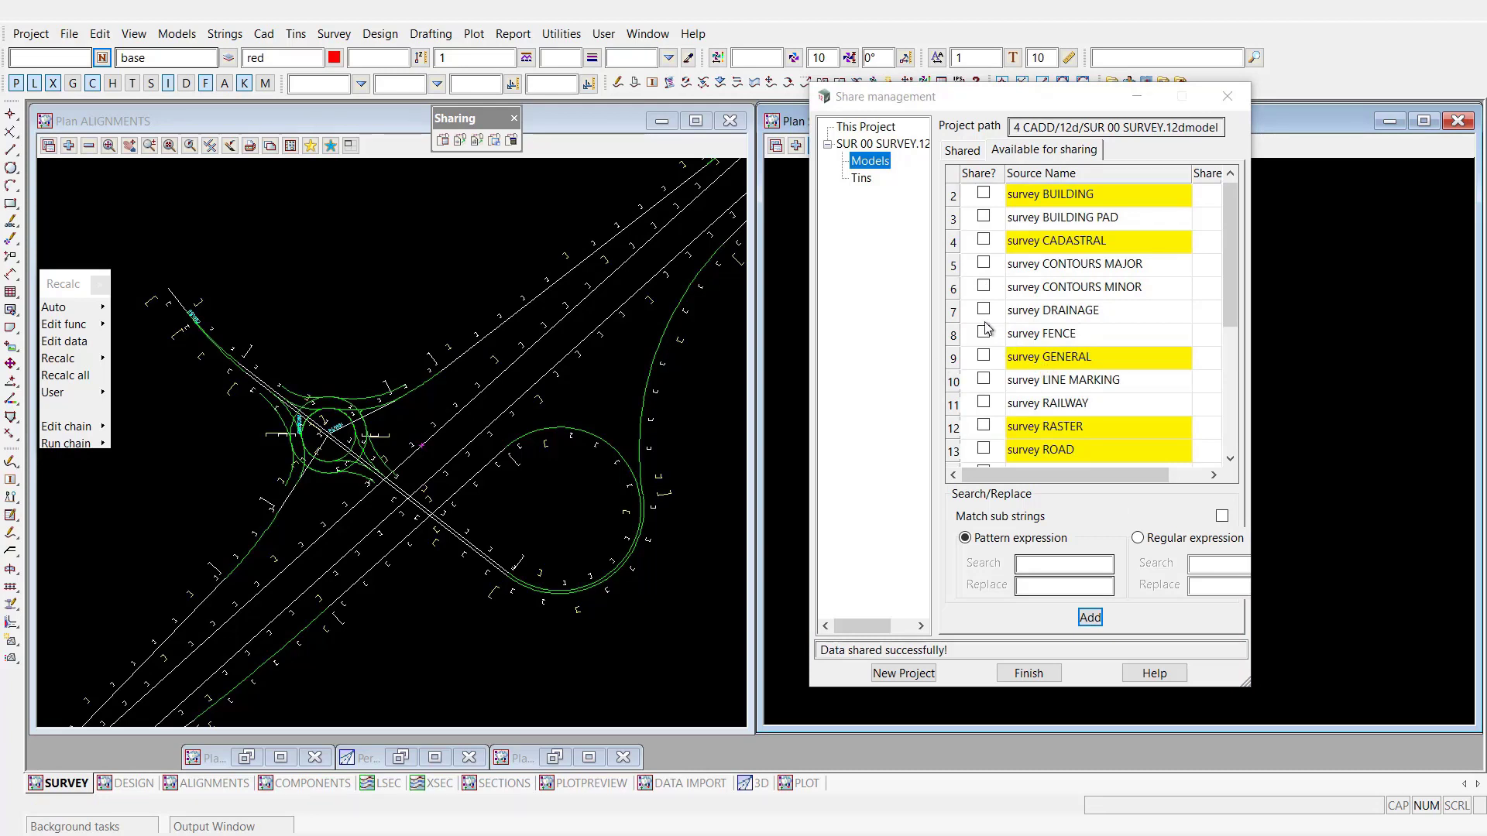
# Step: Share the SURVEY tin from SUR 00 SURVEY and close Share Management
pyautogui.click(863, 179)
pyautogui.click(984, 193)
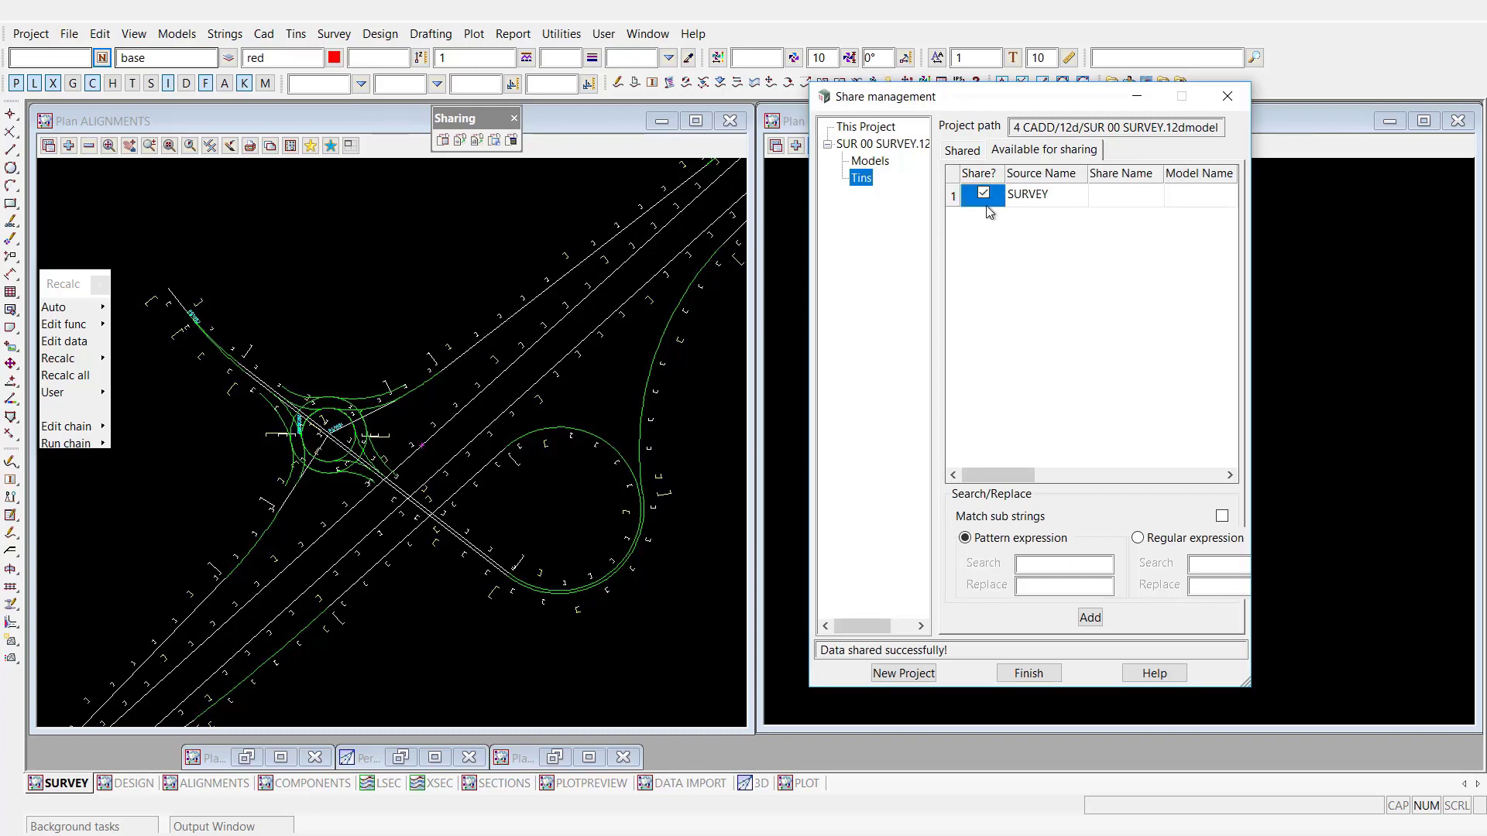
pyautogui.click(1091, 617)
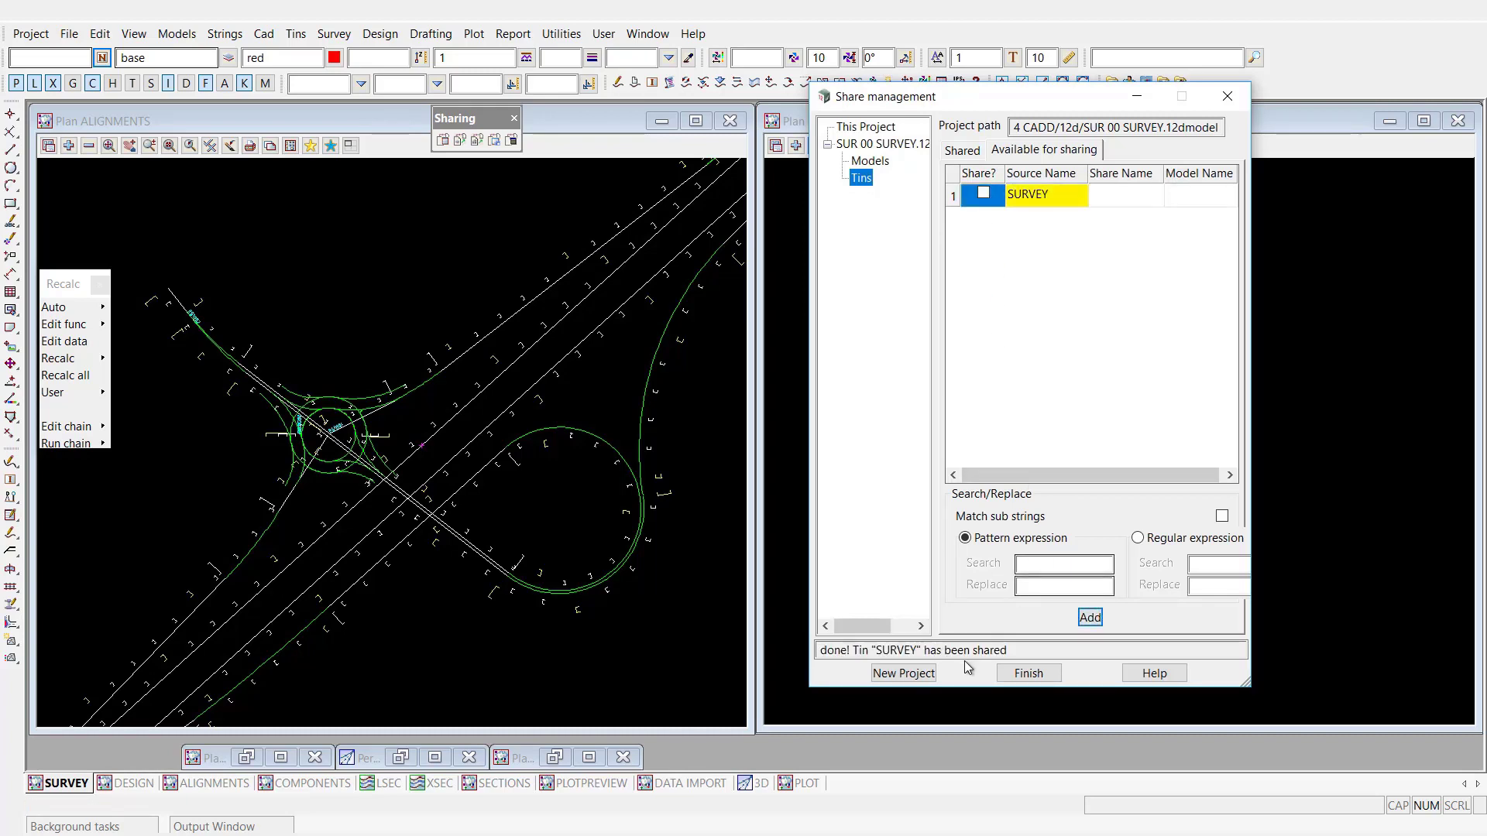
pyautogui.click(1021, 672)
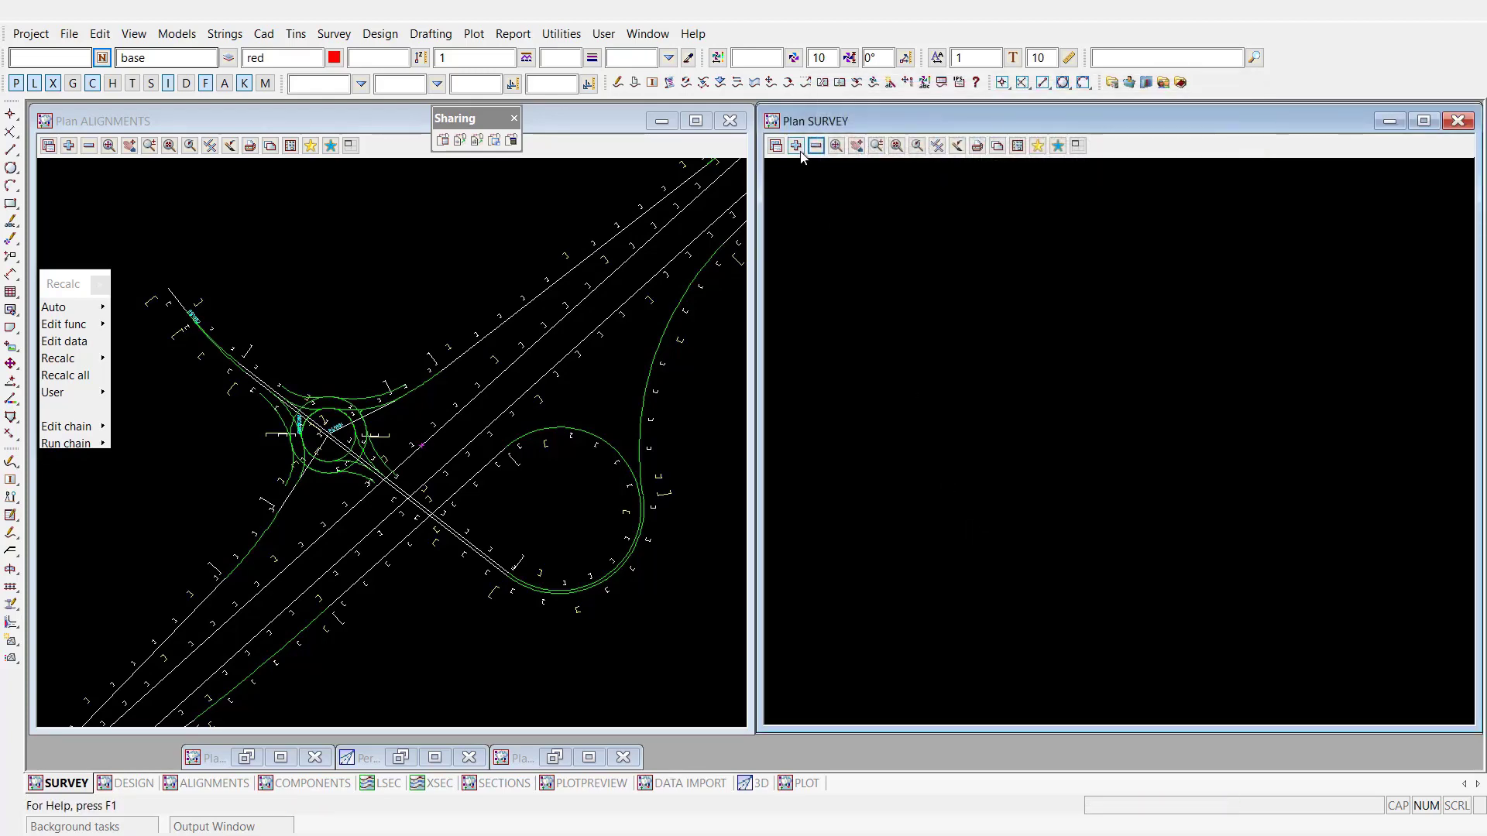
# Step: Add the shared proposed CADASTRAL and survey models to the SURVEY plan view
pyautogui.click(795, 146)
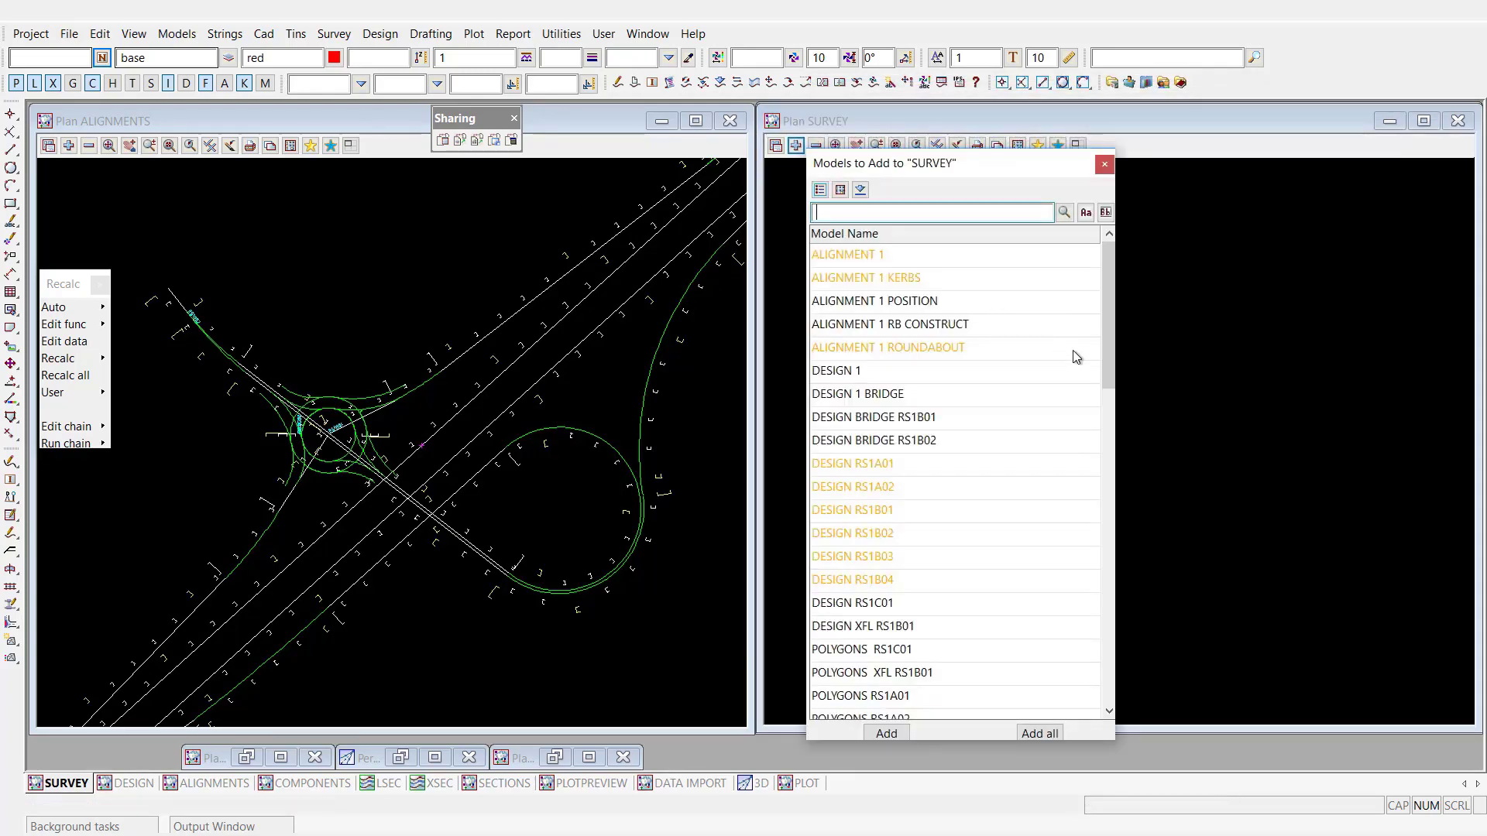
pyautogui.moveTo(1110, 298); pyautogui.dragTo(1104, 581)
pyautogui.moveTo(882, 357); pyautogui.dragTo(894, 488)
pyautogui.click(895, 732)
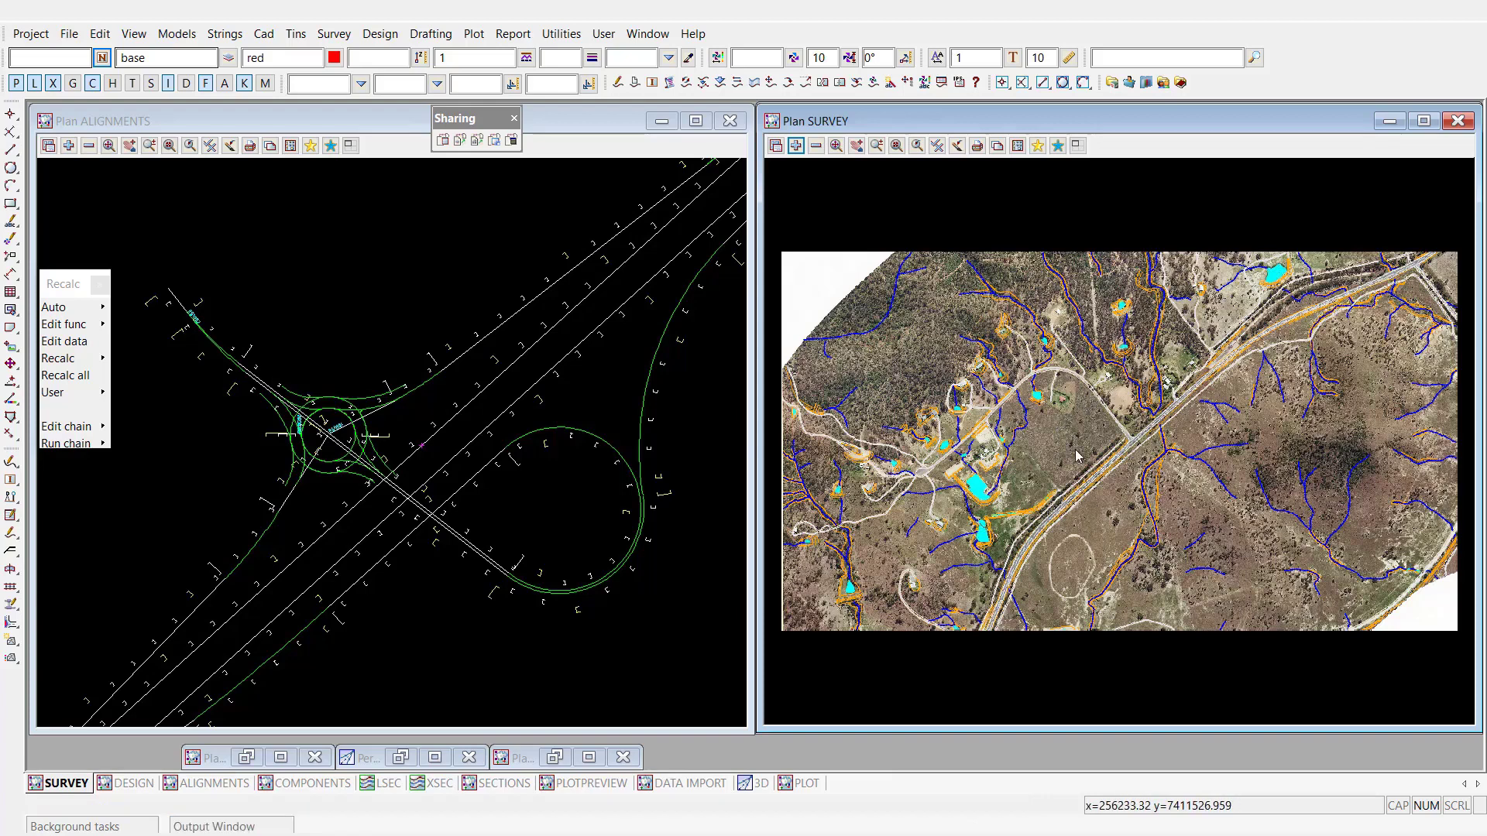
# Step: Remove the survey RASTER model from the SURVEY plan view
pyautogui.click(816, 145)
pyautogui.doubleClick(878, 346)
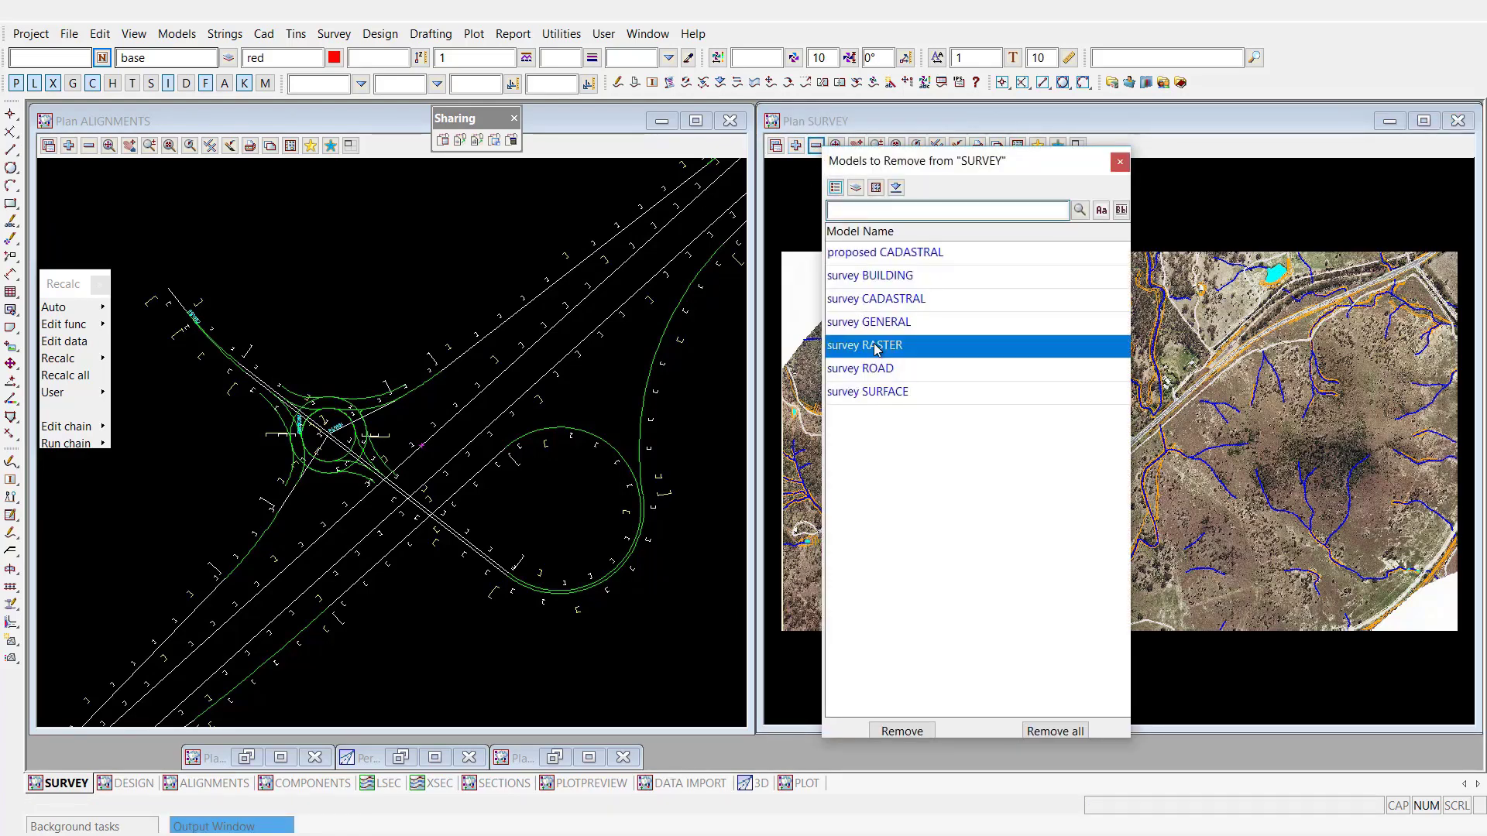
pyautogui.scroll(-1, 1200, 421)
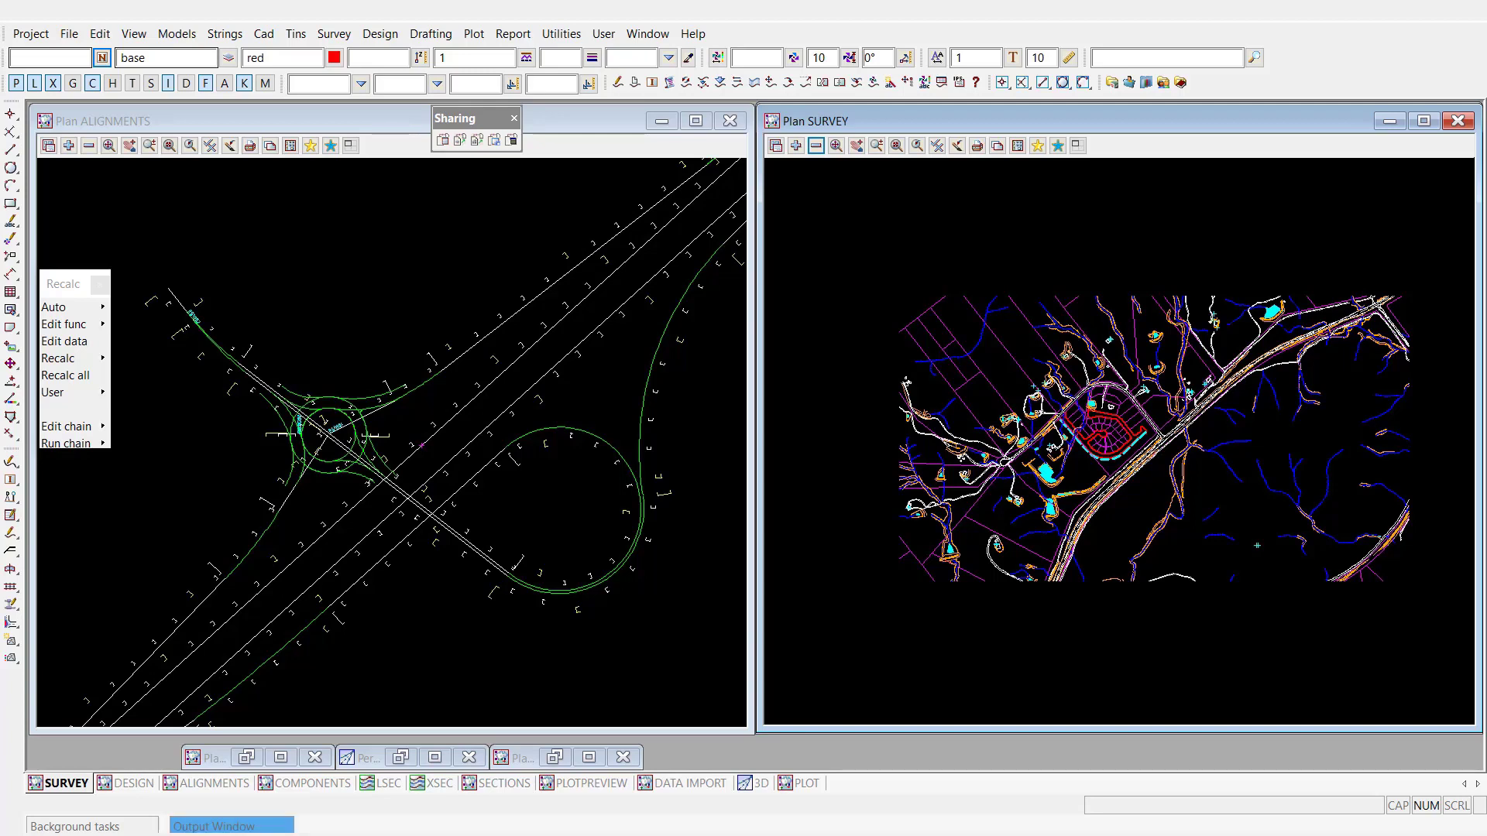
# Step: Save the project and exit 12d Model
pyautogui.click(27, 41)
pyautogui.click(53, 234)
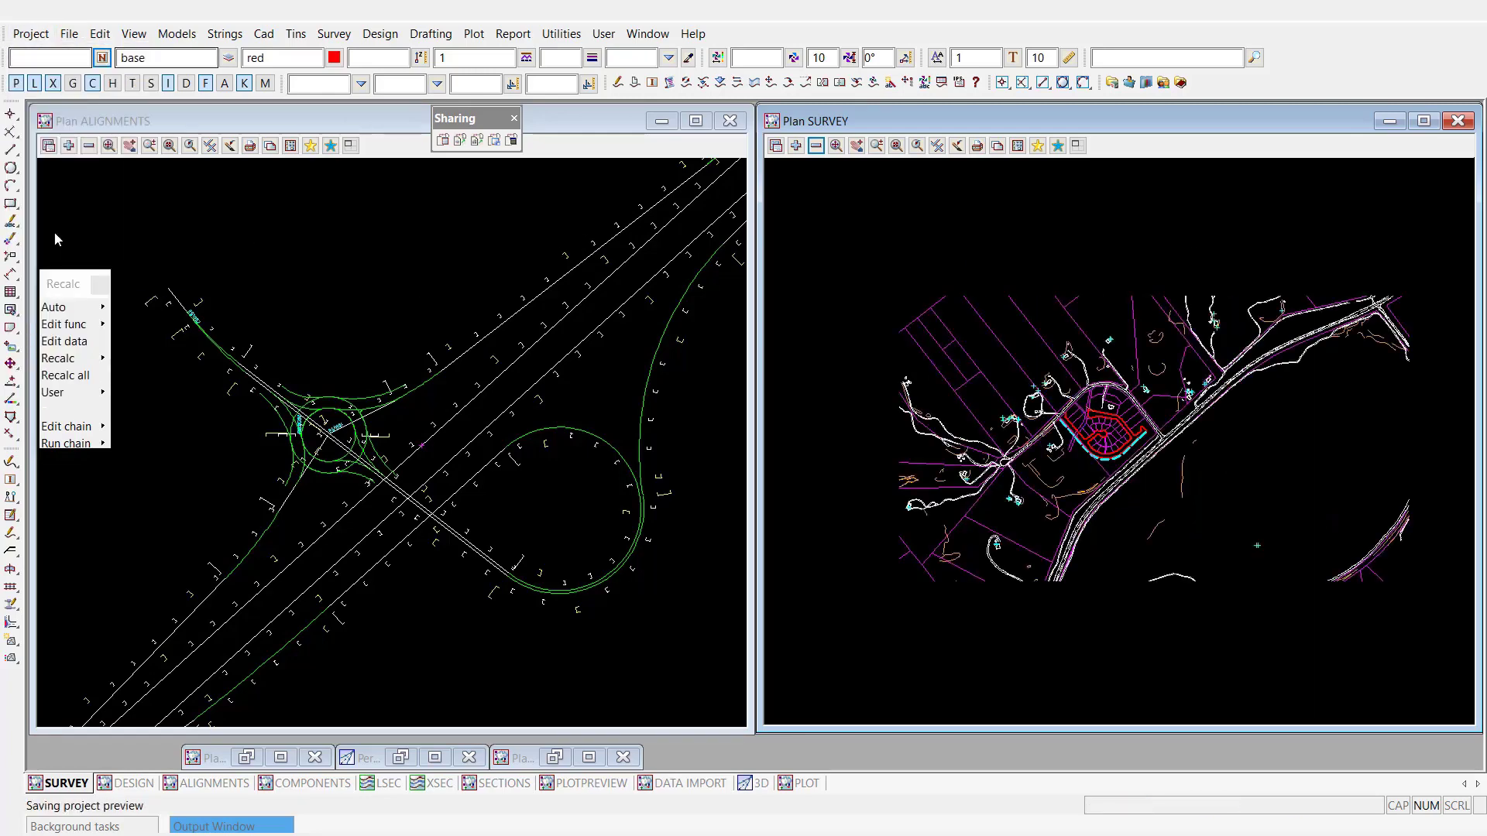
pyautogui.click(31, 33)
pyautogui.click(59, 387)
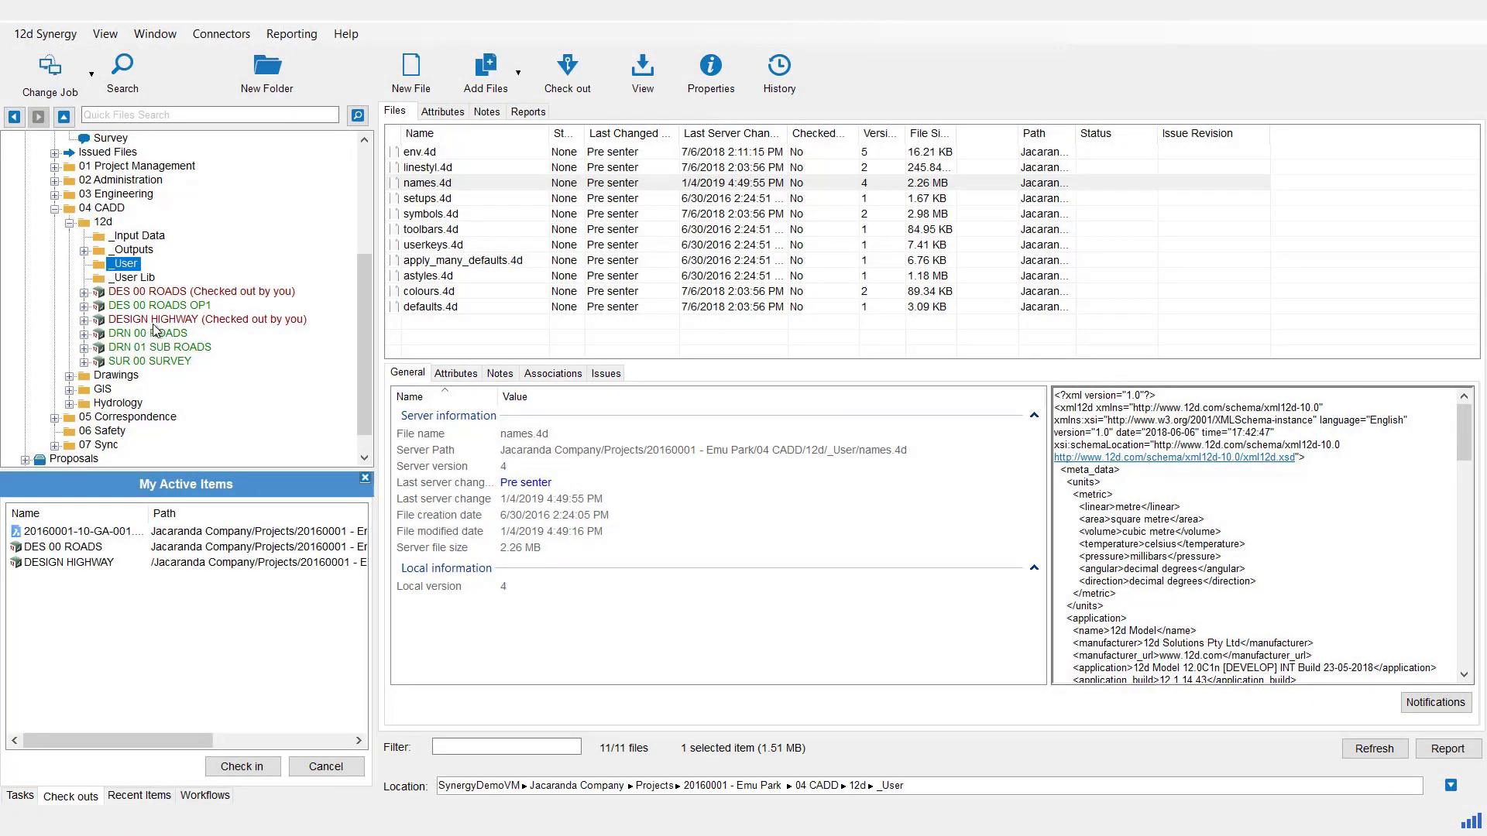
# Step: Check in the DESIGN HIGHWAY project with the manual description "survey shared in"
pyautogui.click(207, 319)
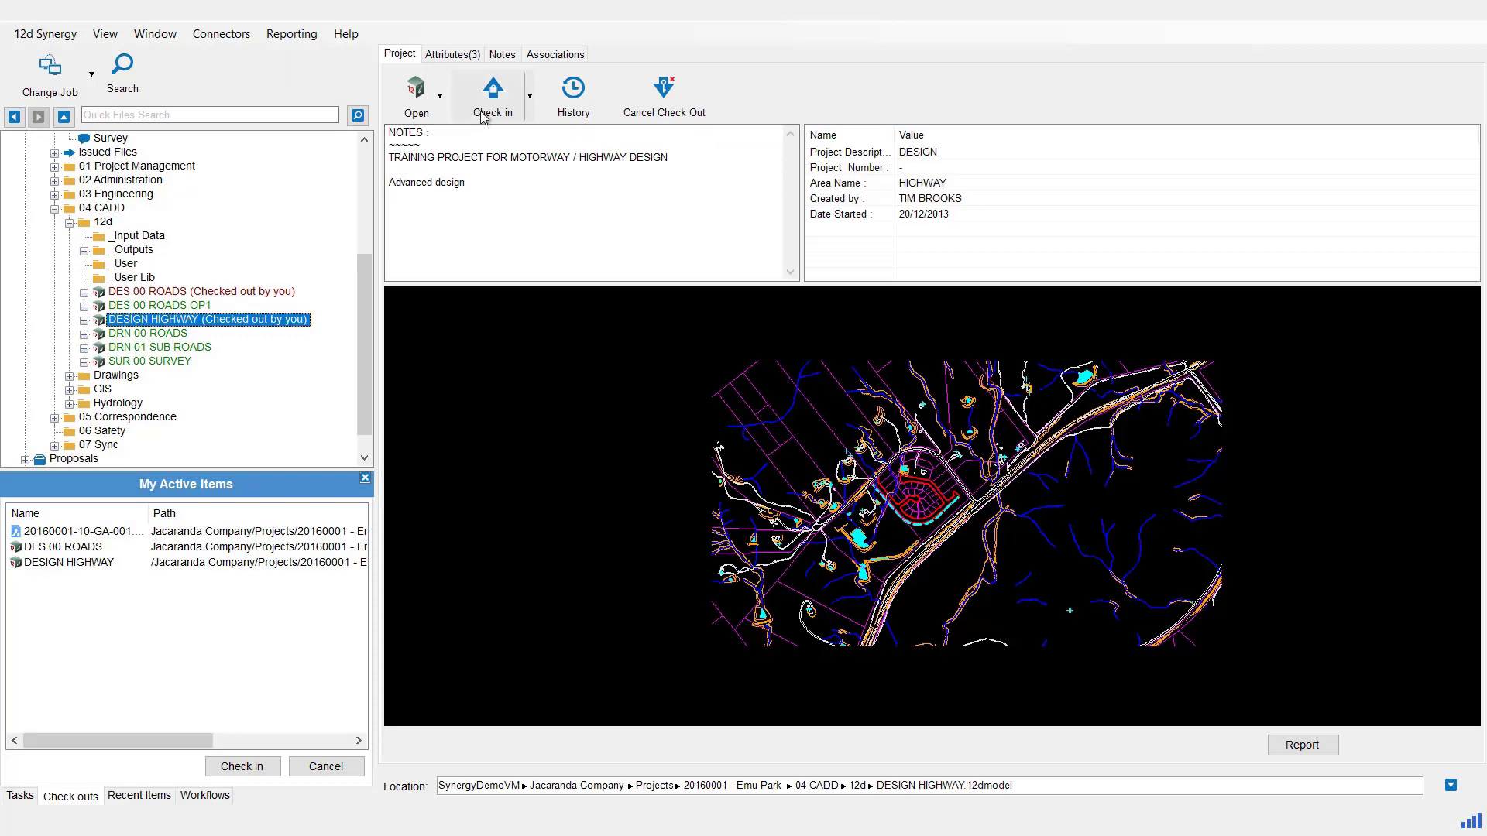
pyautogui.click(484, 105)
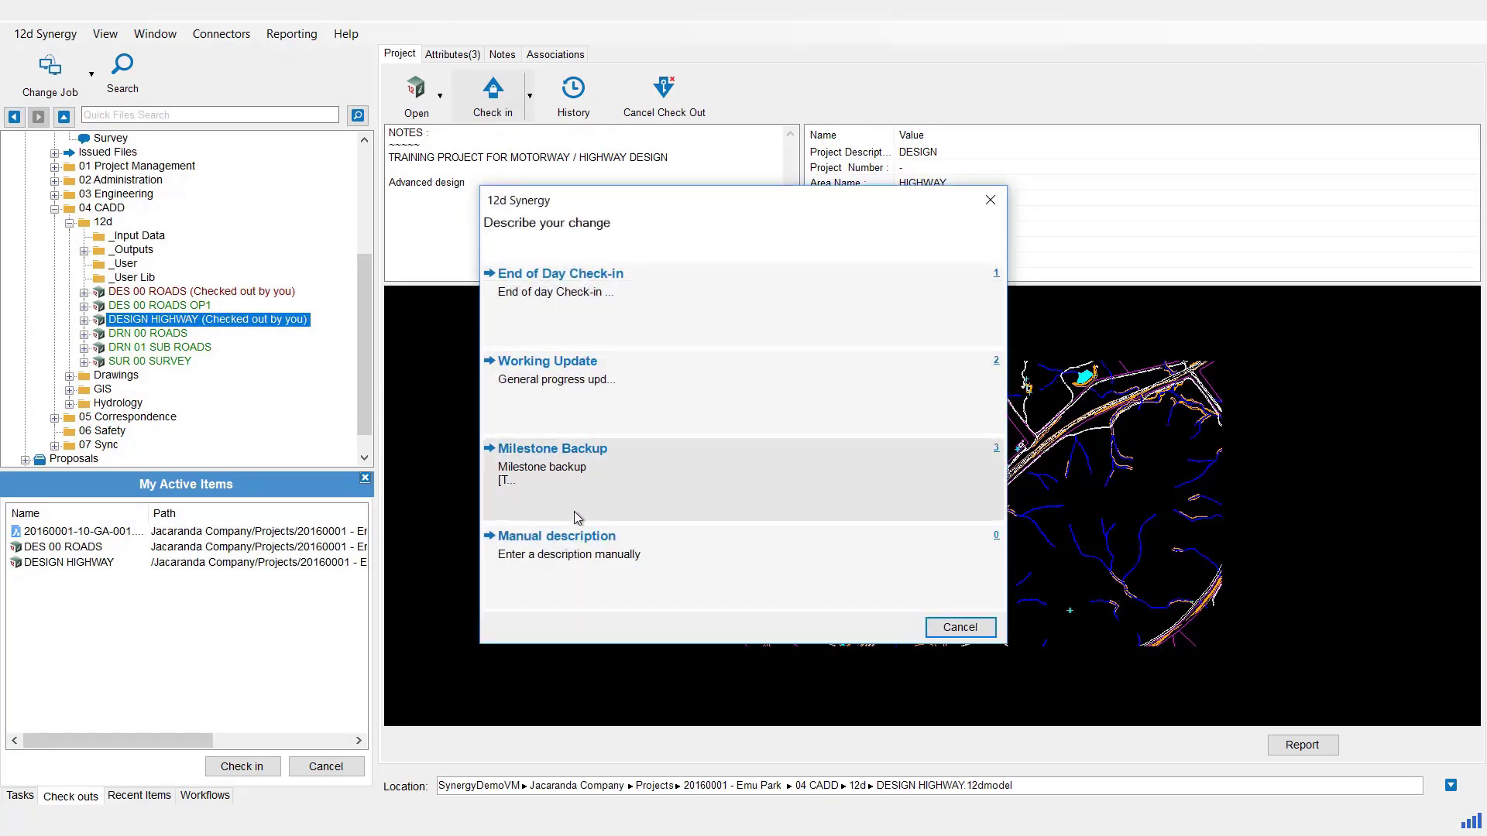
pyautogui.click(585, 550)
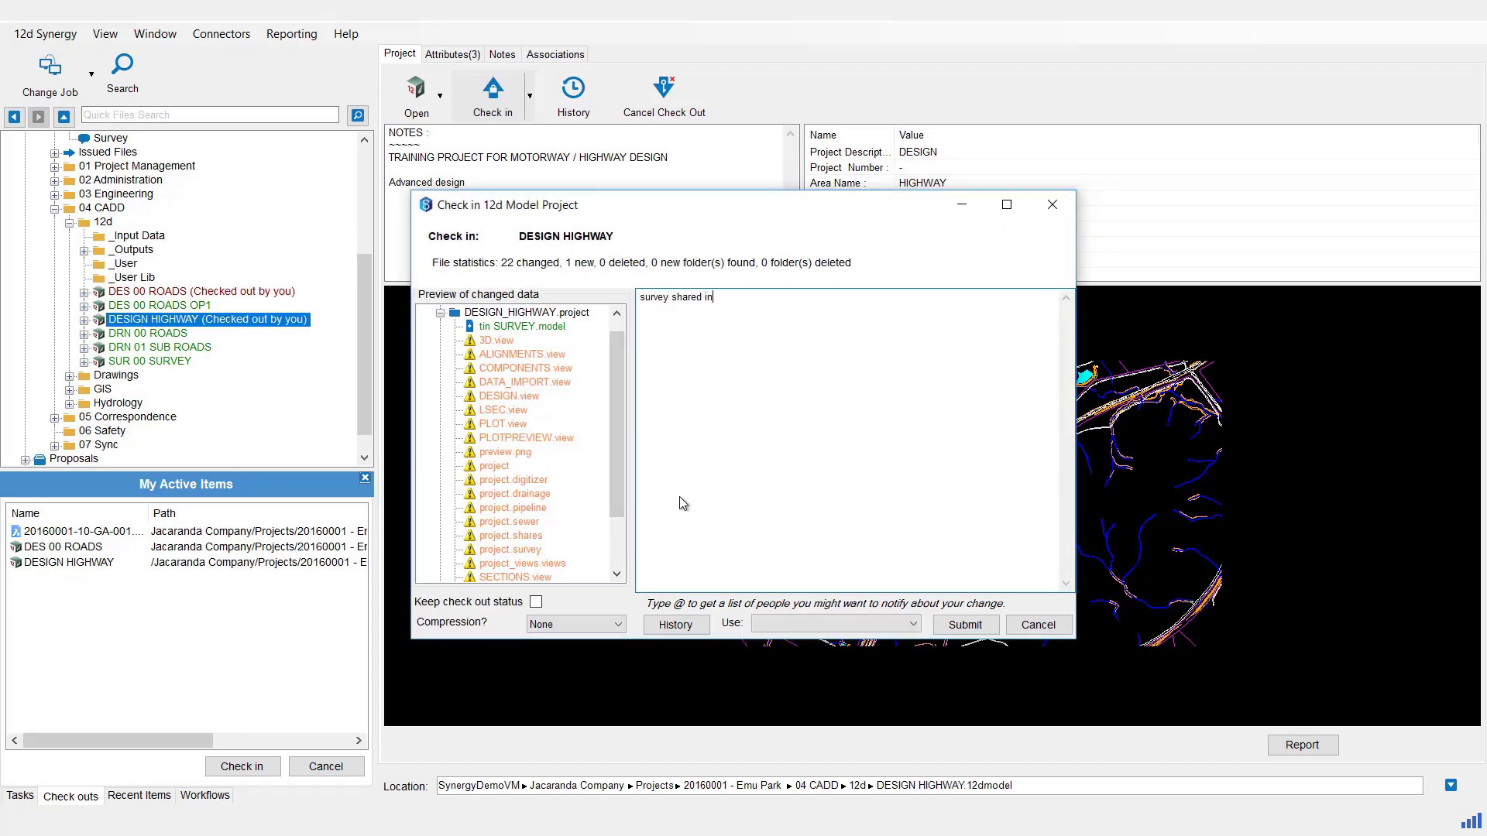
pyautogui.write('survey shared in')
pyautogui.click(964, 624)
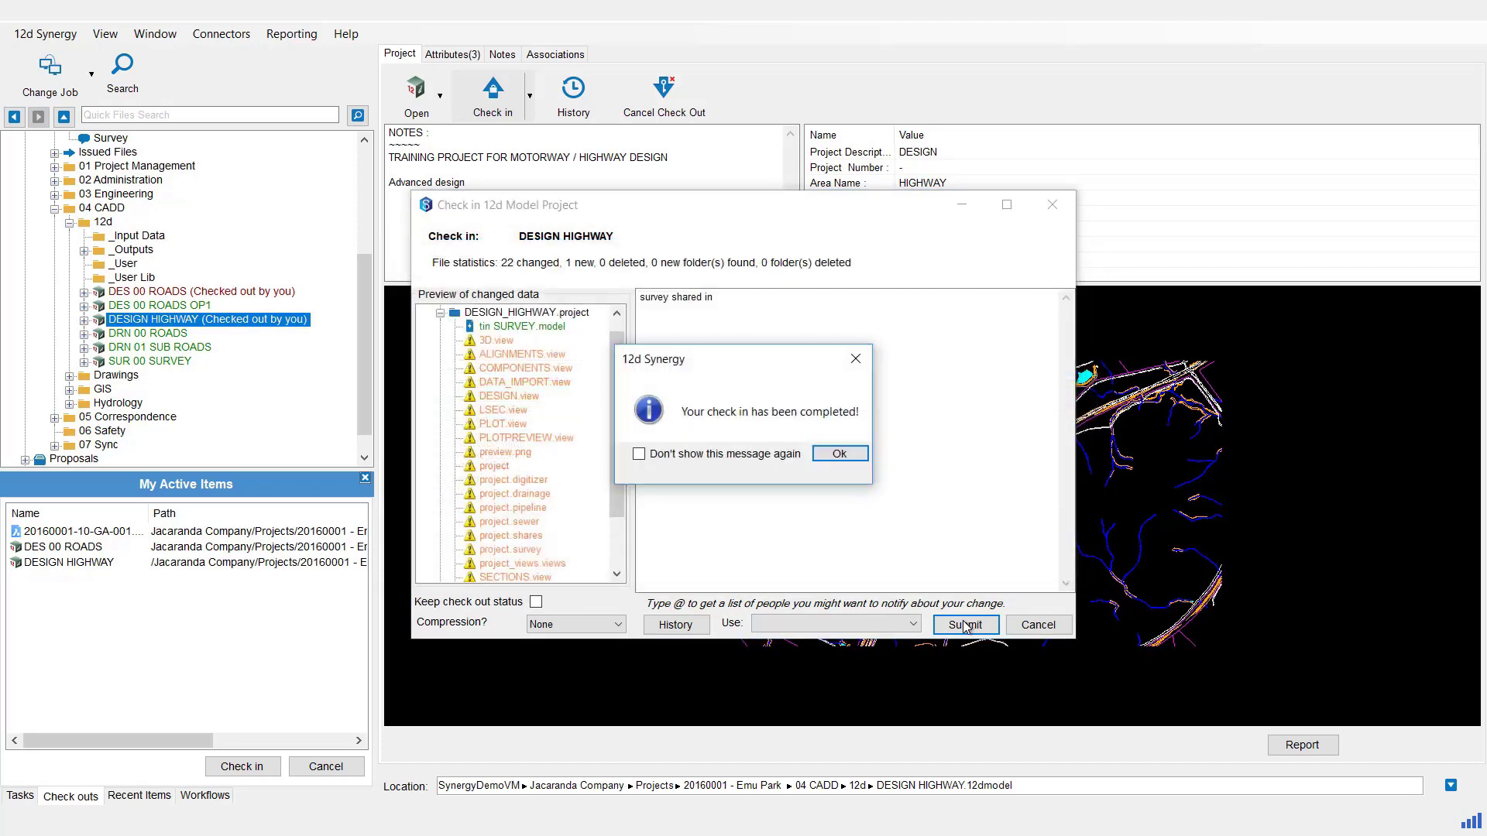
pyautogui.click(838, 455)
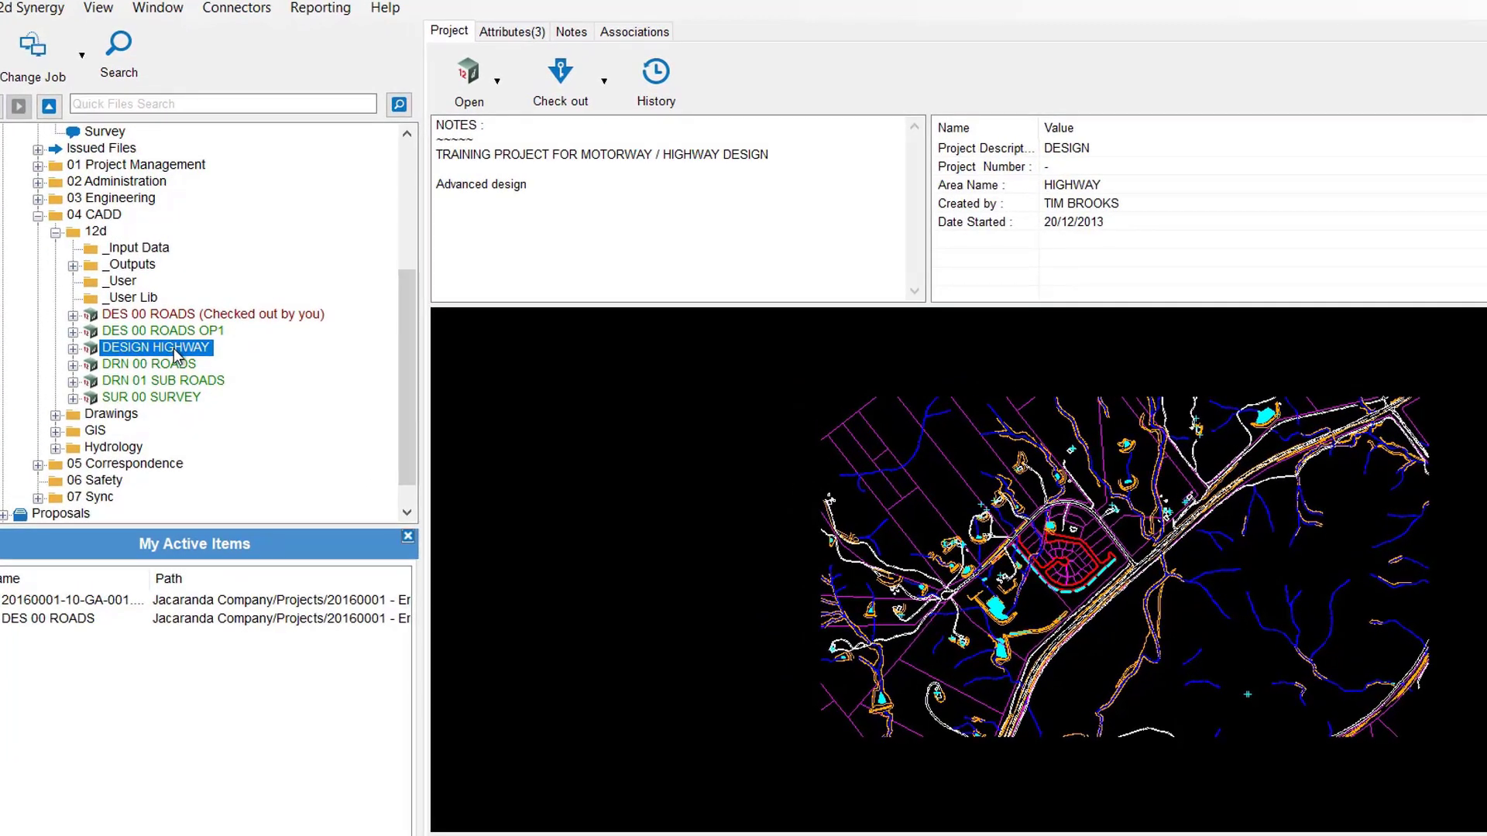
# Step: Edit the DESIGN HIGHWAY project's sharing settings to share the DESIGN 1 and DESIGN 1 BRIDGE models
pyautogui.rightClick(174, 348)
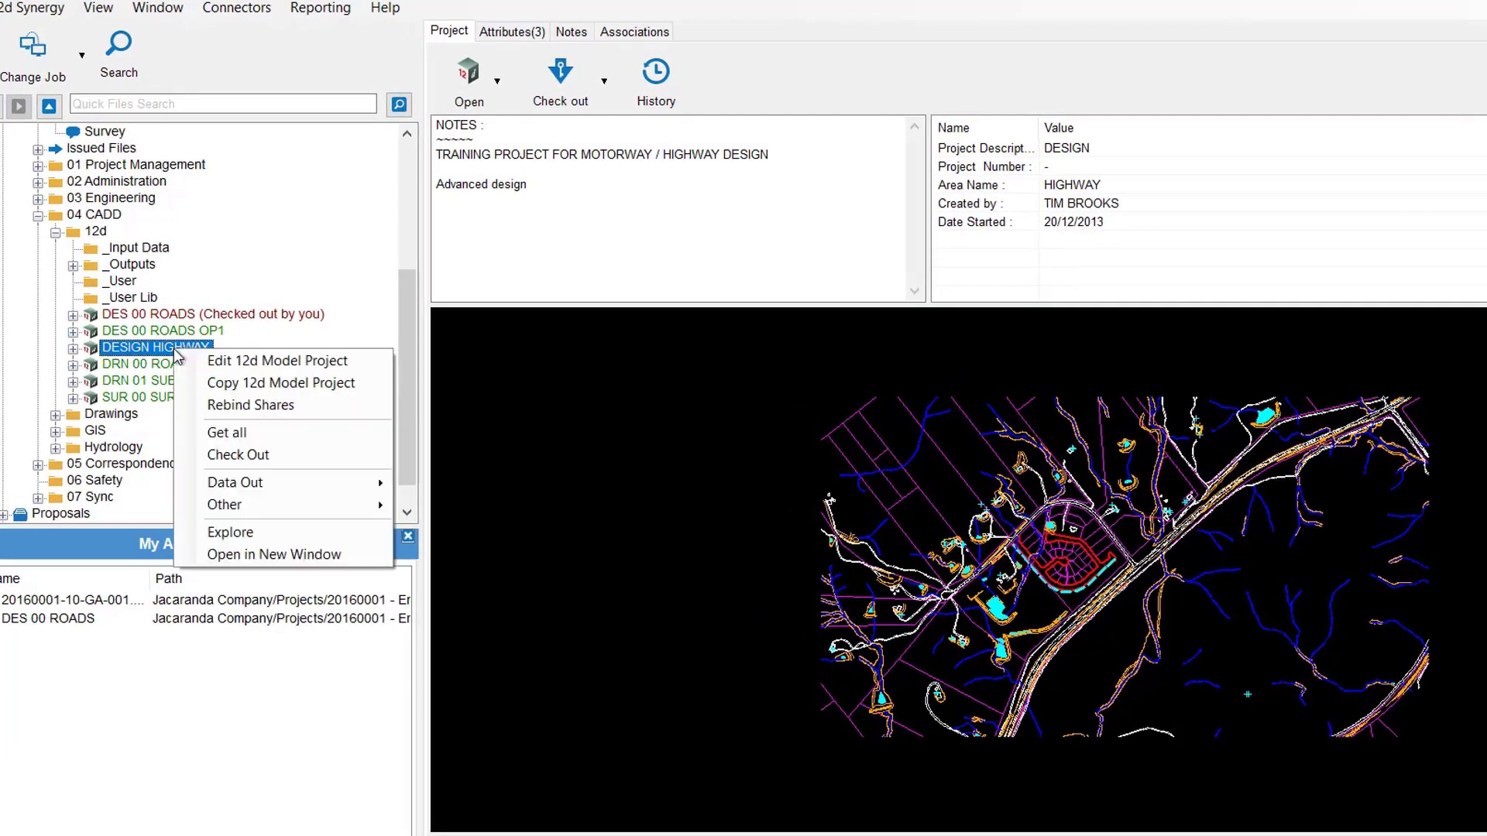
pyautogui.click(292, 363)
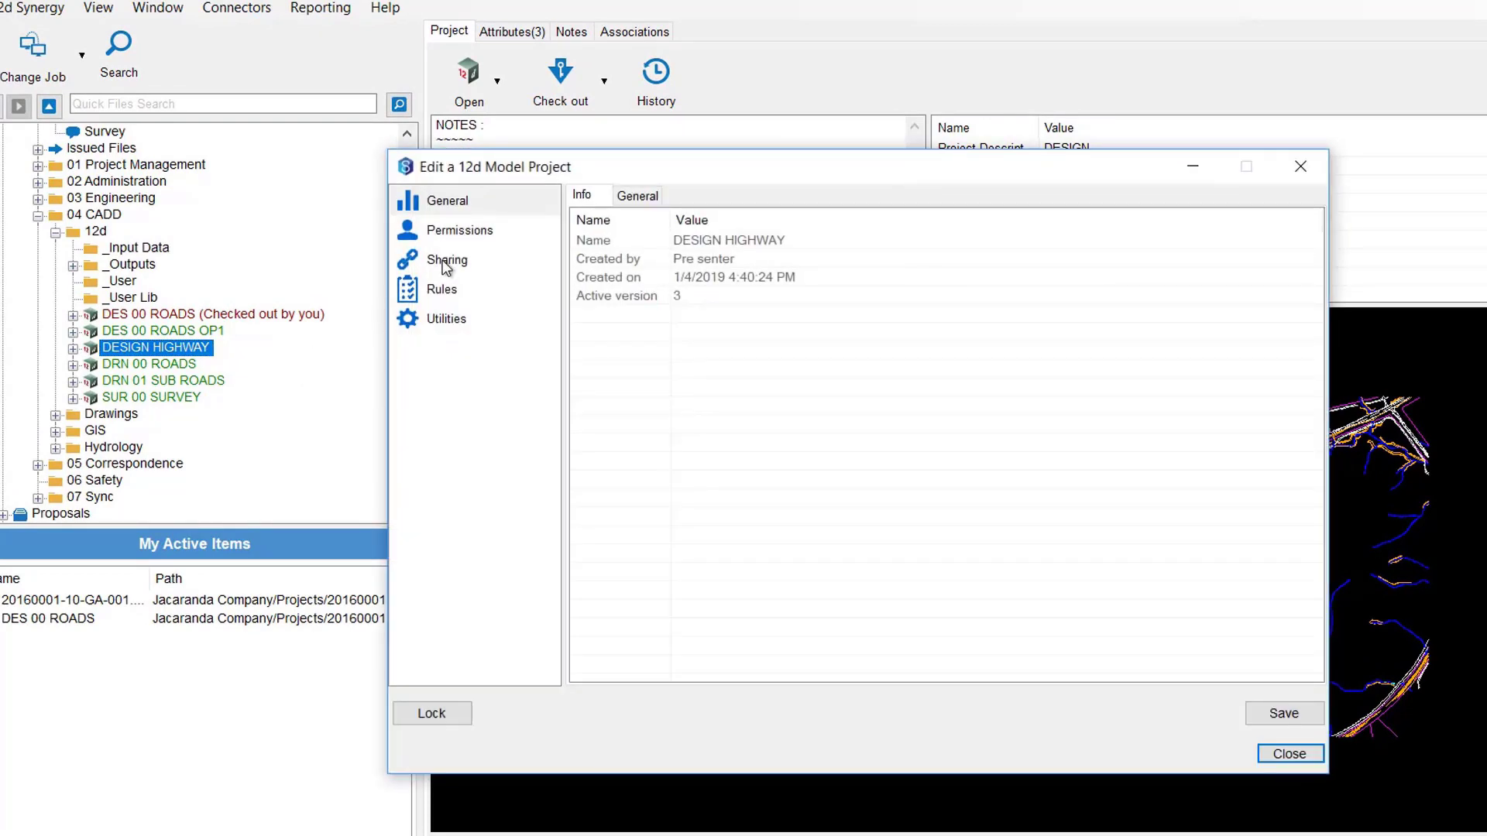
pyautogui.click(446, 264)
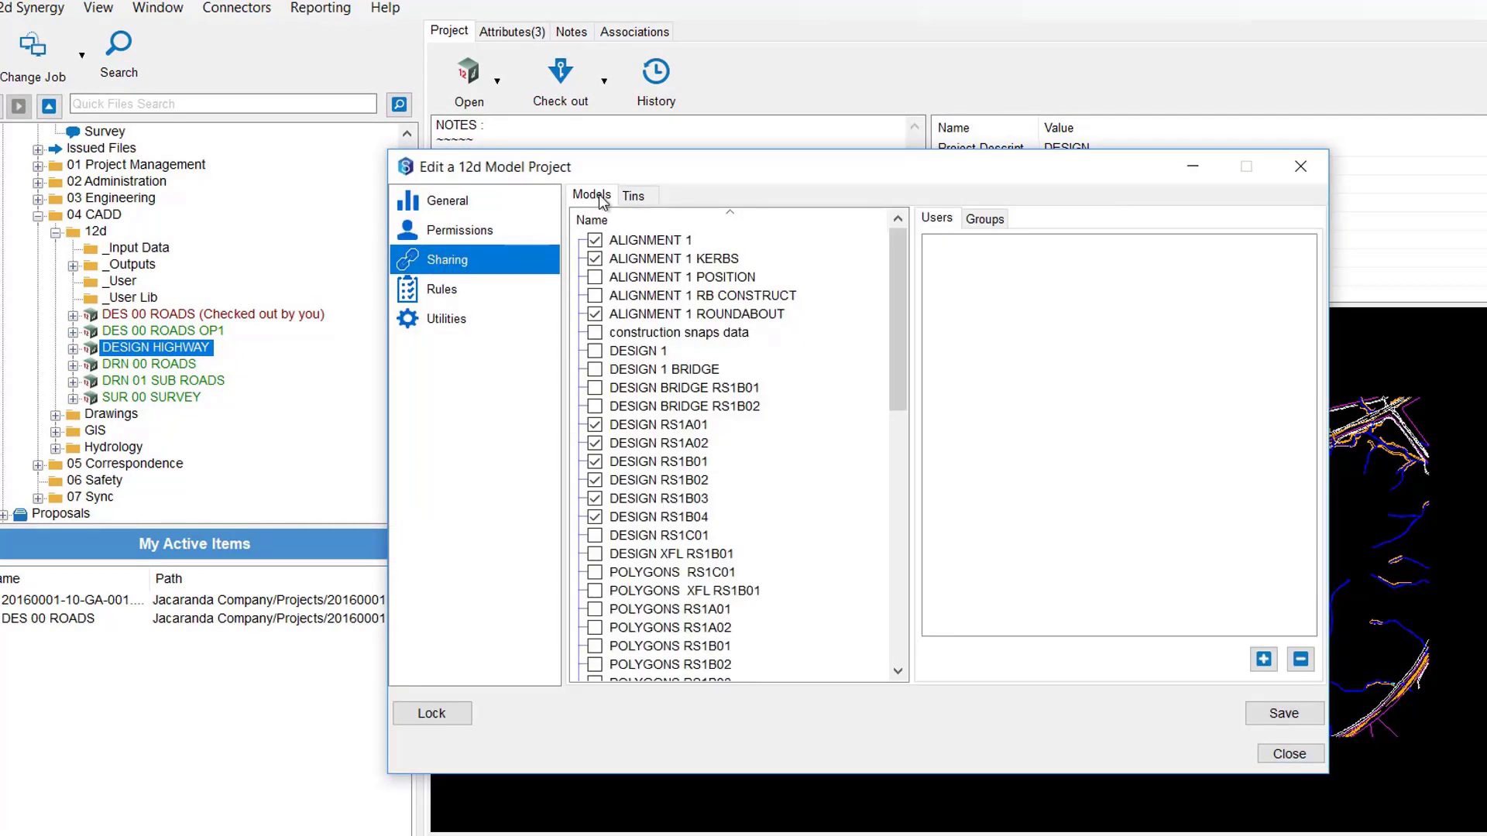
pyautogui.click(594, 351)
pyautogui.click(595, 369)
# Step: Share the DESIGN 1 and DESIGN 1 BRIDGE tins and save the project settings
pyautogui.click(631, 196)
pyautogui.click(595, 259)
pyautogui.click(594, 240)
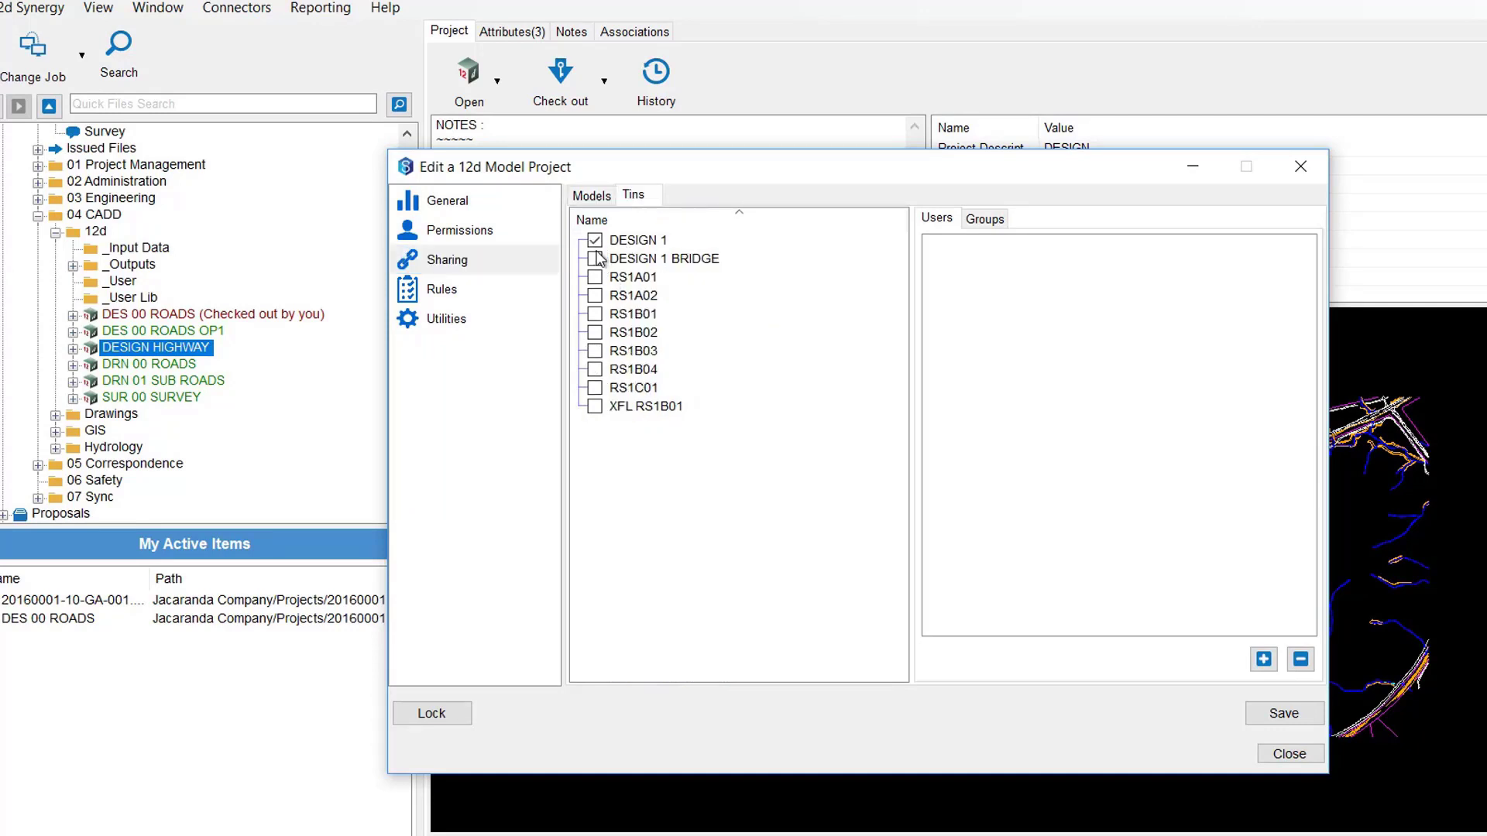
pyautogui.click(1260, 713)
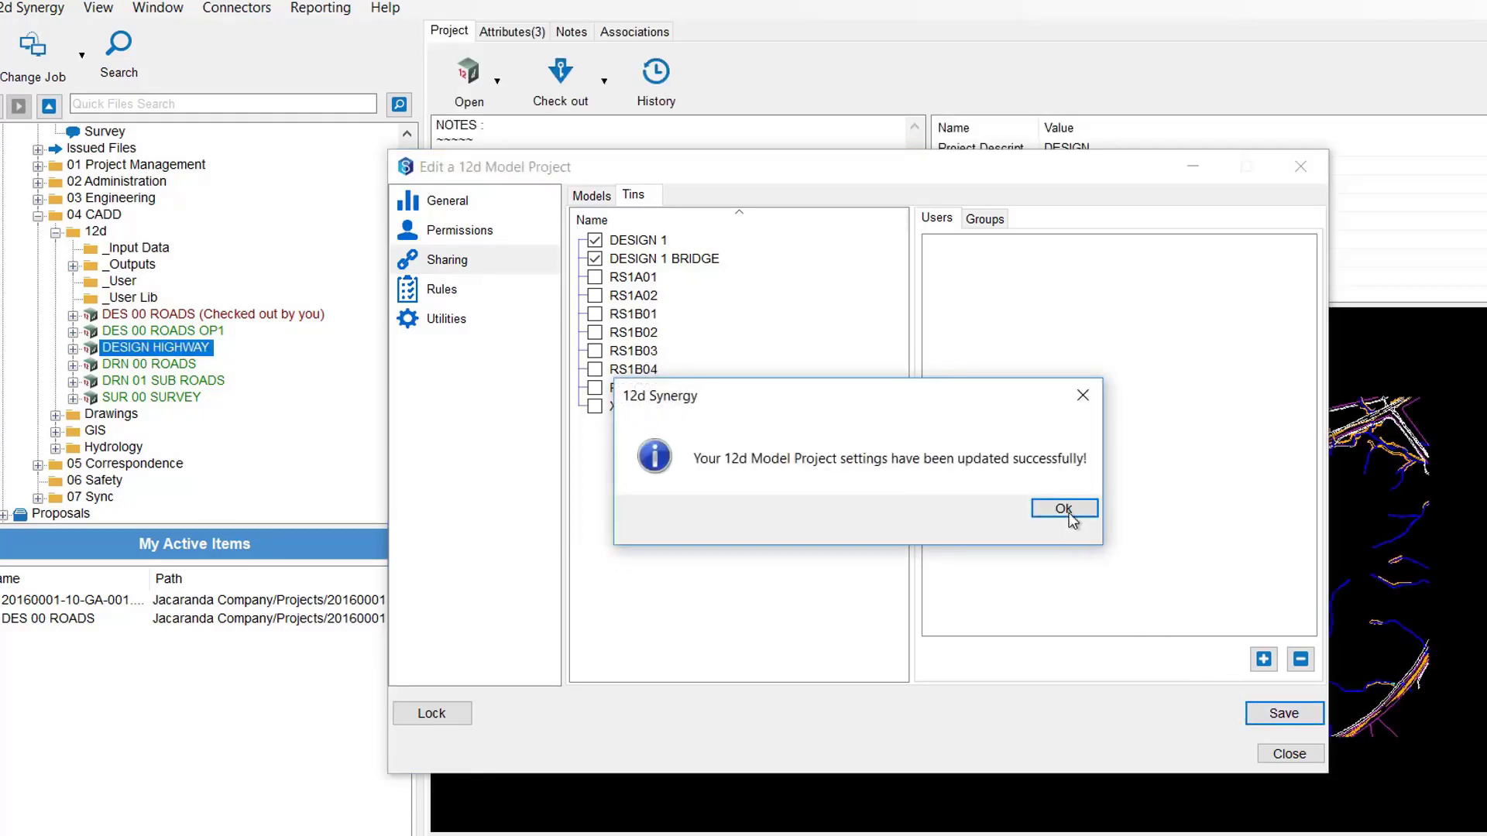
pyautogui.click(1062, 509)
# Step: Add the Design group to the DESIGN HIGHWAY project's group permissions
pyautogui.click(449, 271)
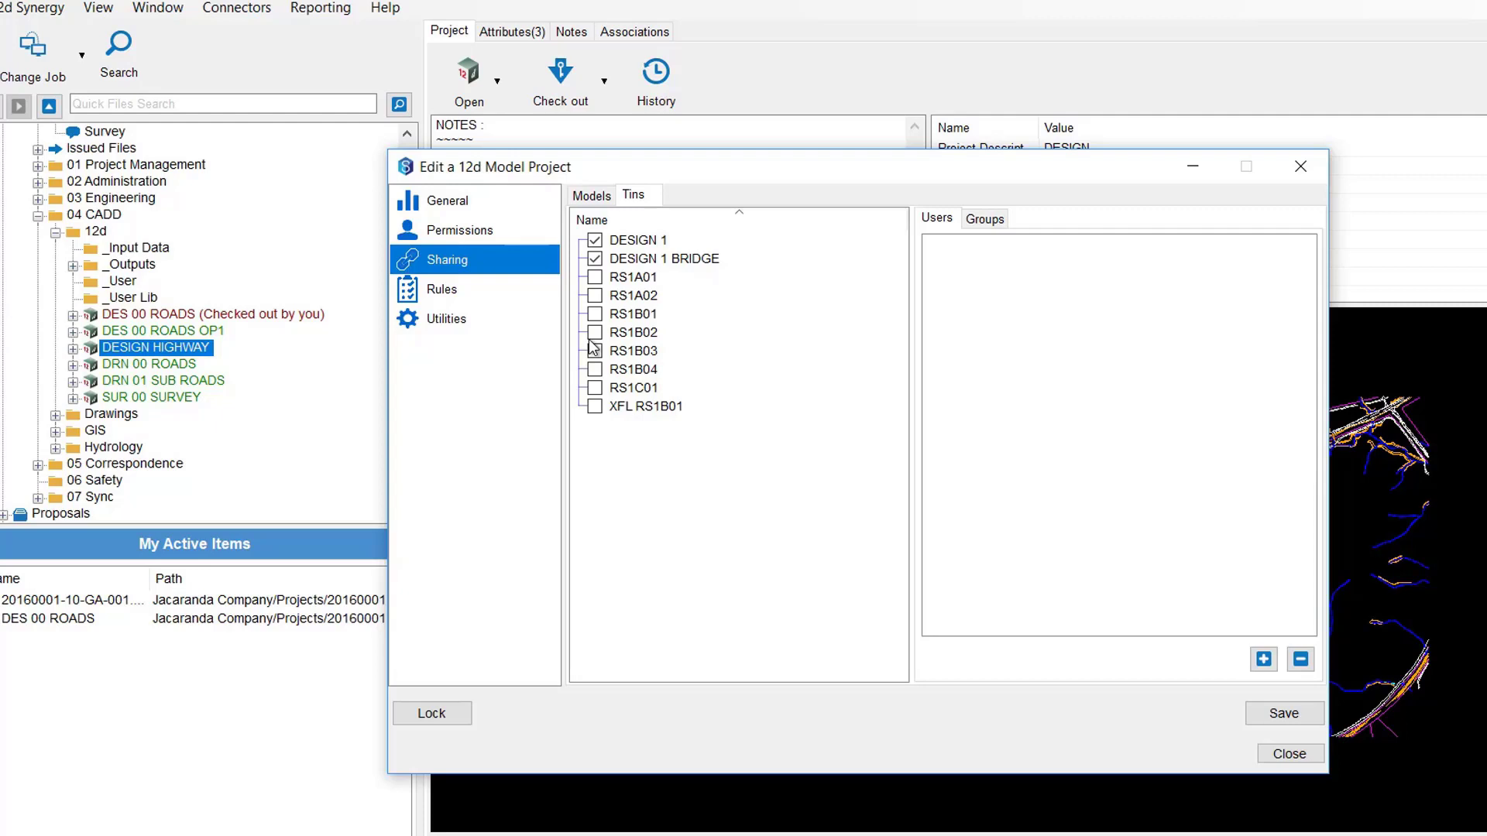
pyautogui.click(468, 231)
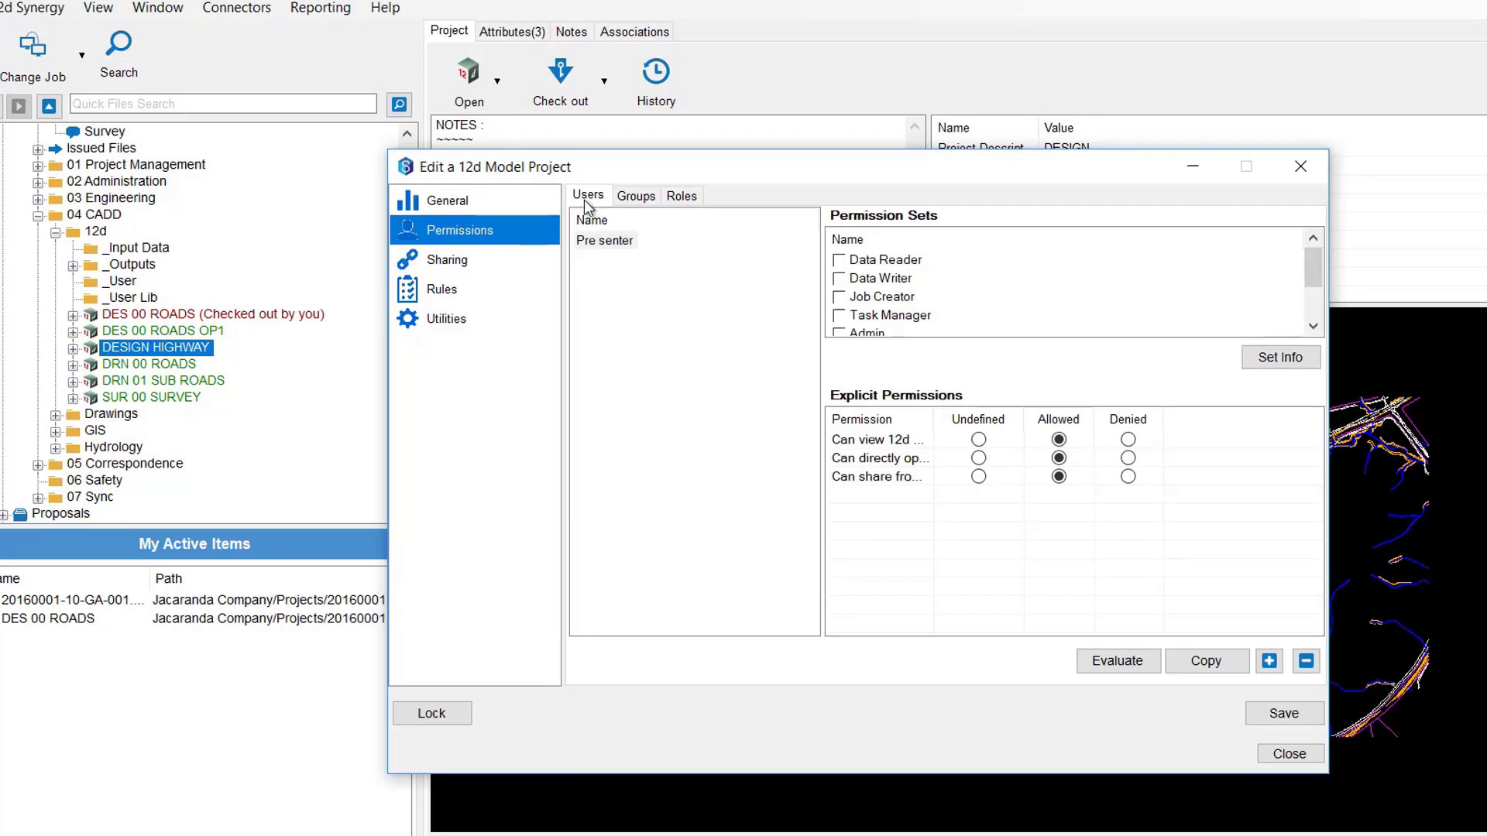
pyautogui.click(638, 201)
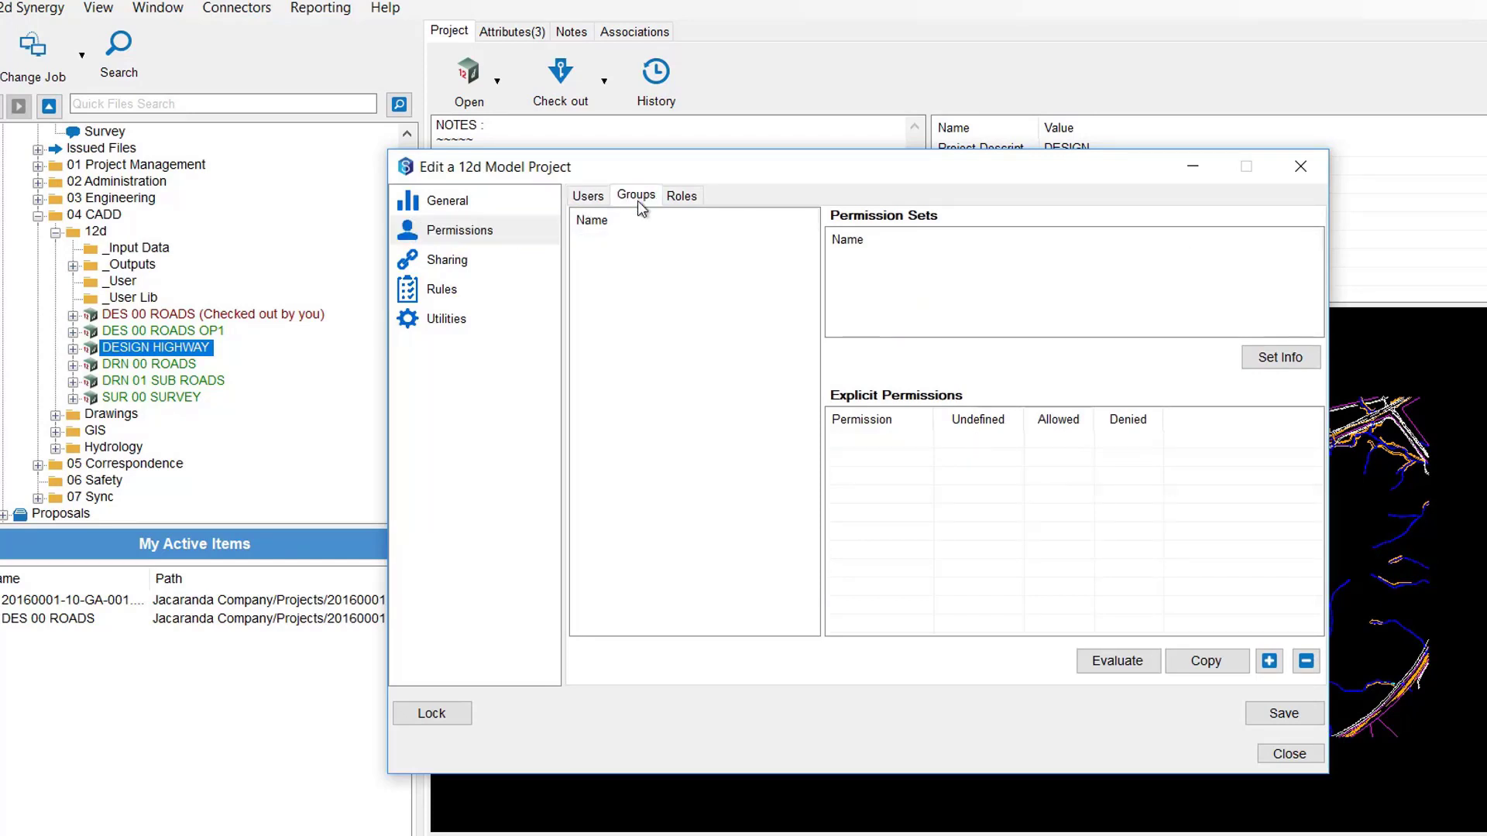
pyautogui.click(682, 197)
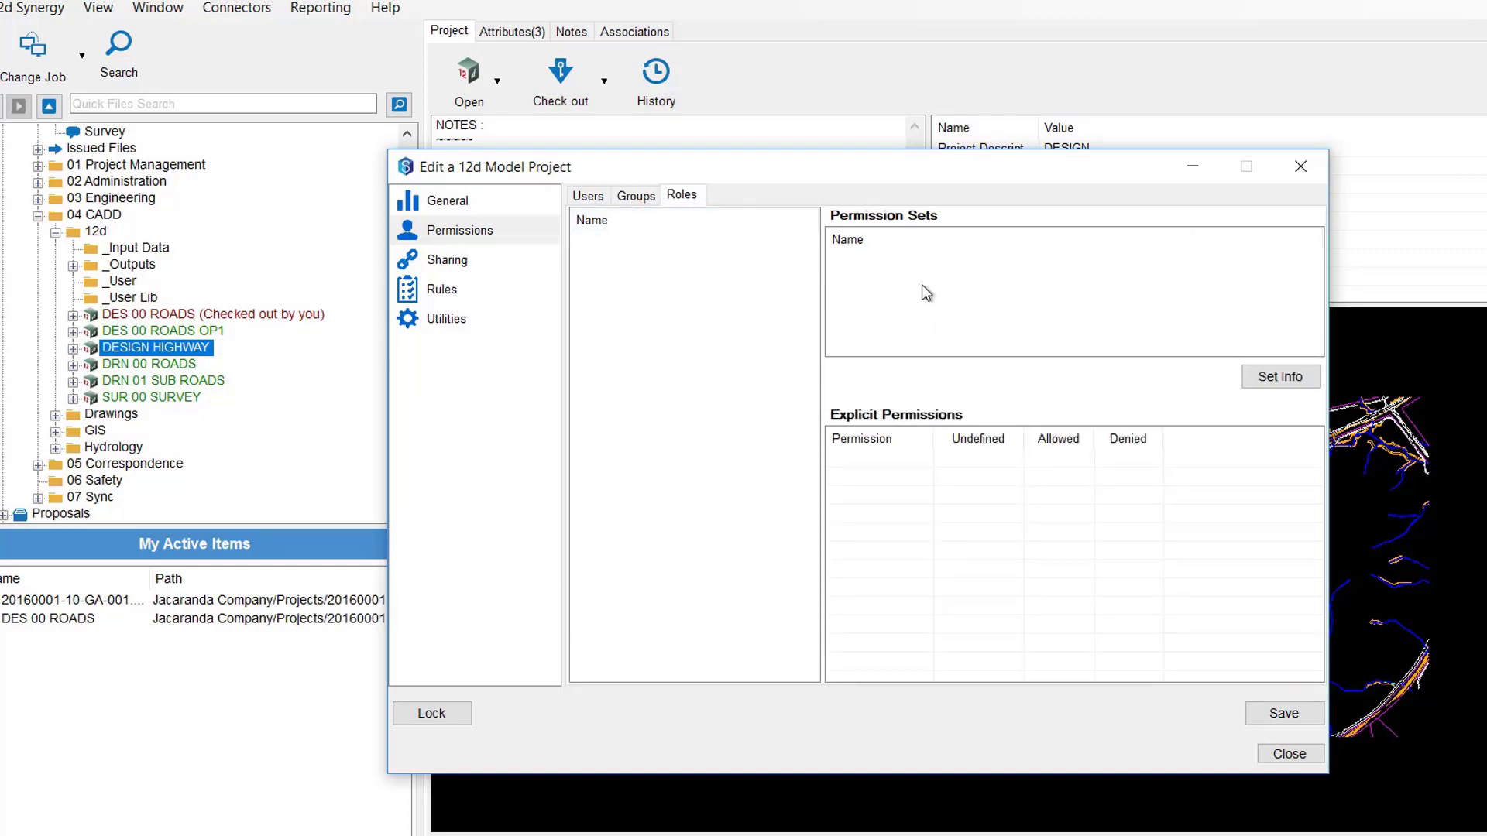
pyautogui.click(636, 195)
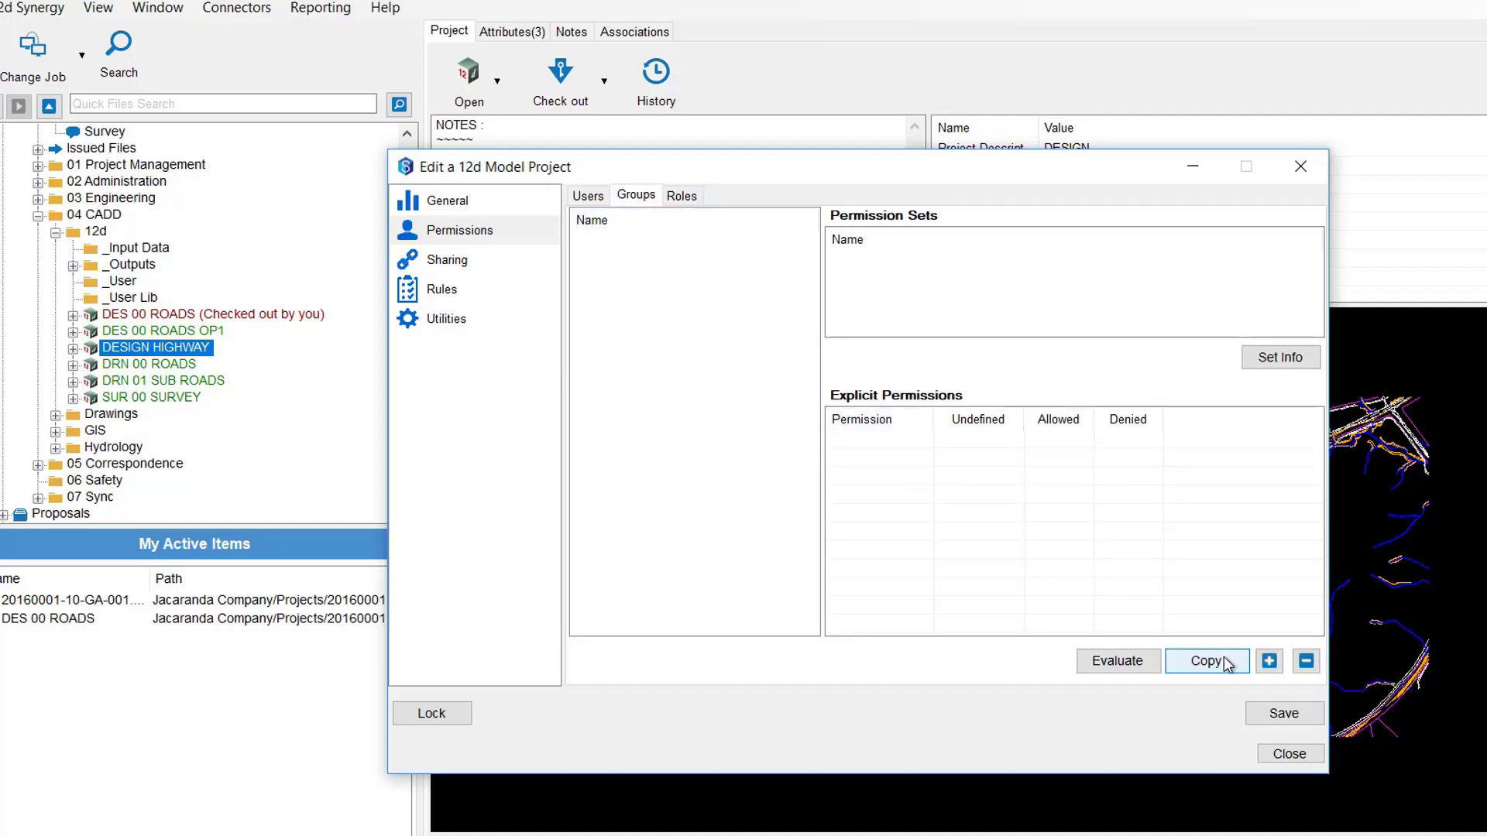
pyautogui.click(1269, 661)
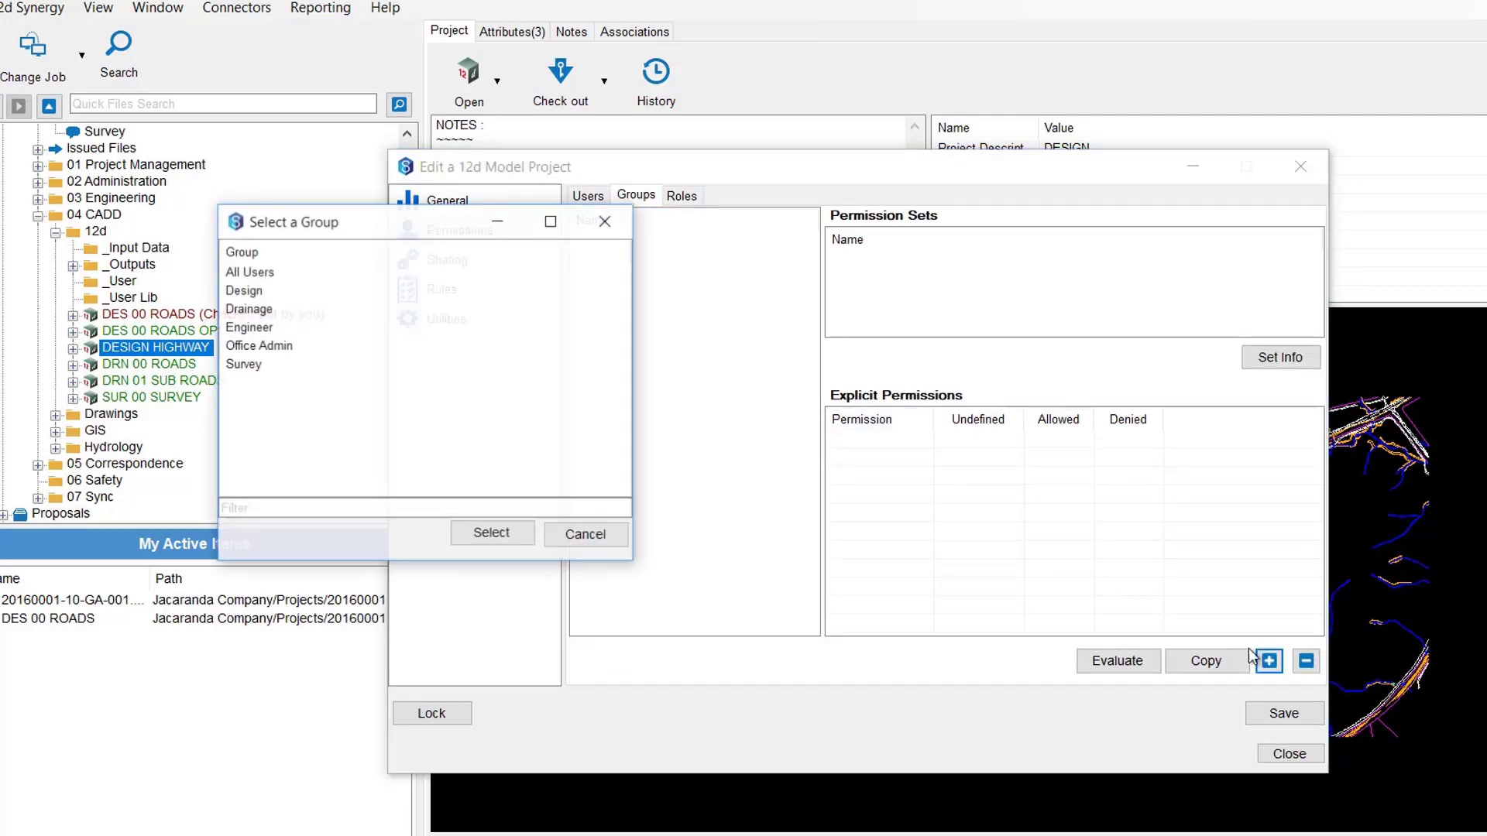
pyautogui.click(256, 292)
pyautogui.click(492, 534)
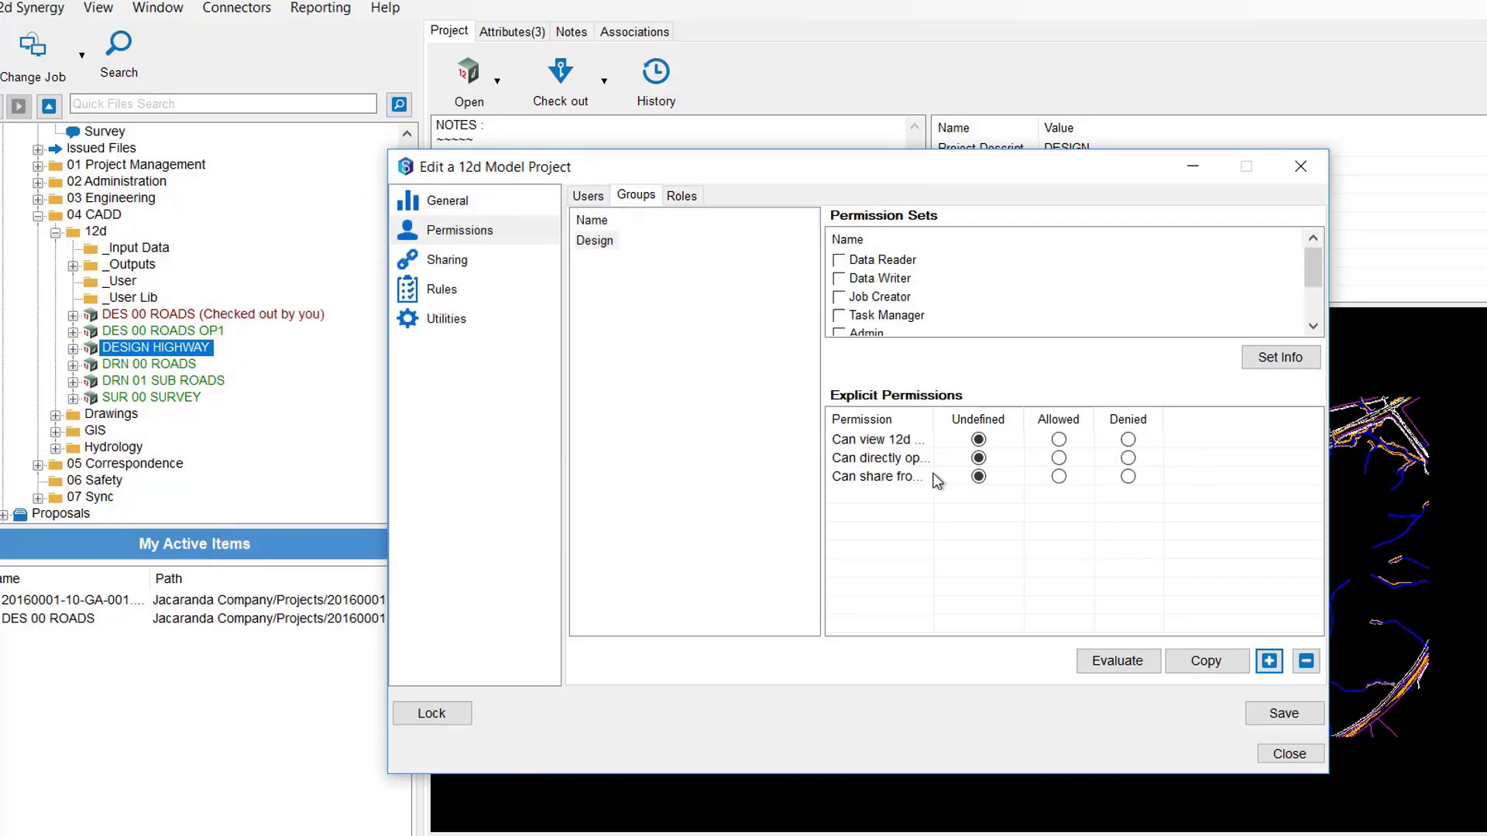
# Step: Widen the settings window and permission column, and allow the Design group to view, directly open and share from 12d Model projects
pyautogui.moveTo(936, 429); pyautogui.dragTo(1036, 475)
pyautogui.moveTo(1328, 476); pyautogui.dragTo(1466, 484)
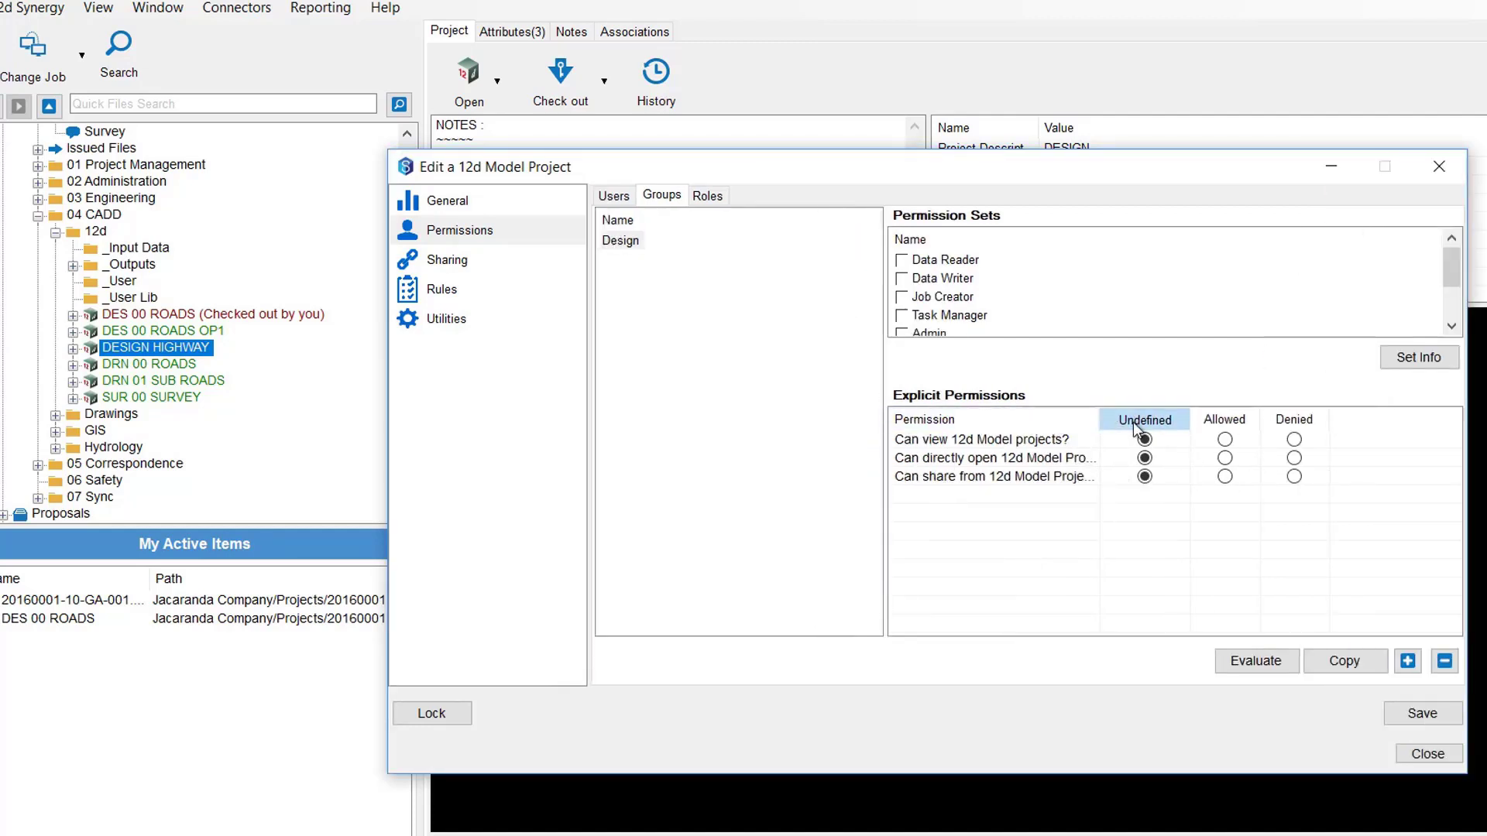
pyautogui.moveTo(1101, 426); pyautogui.dragTo(1145, 453)
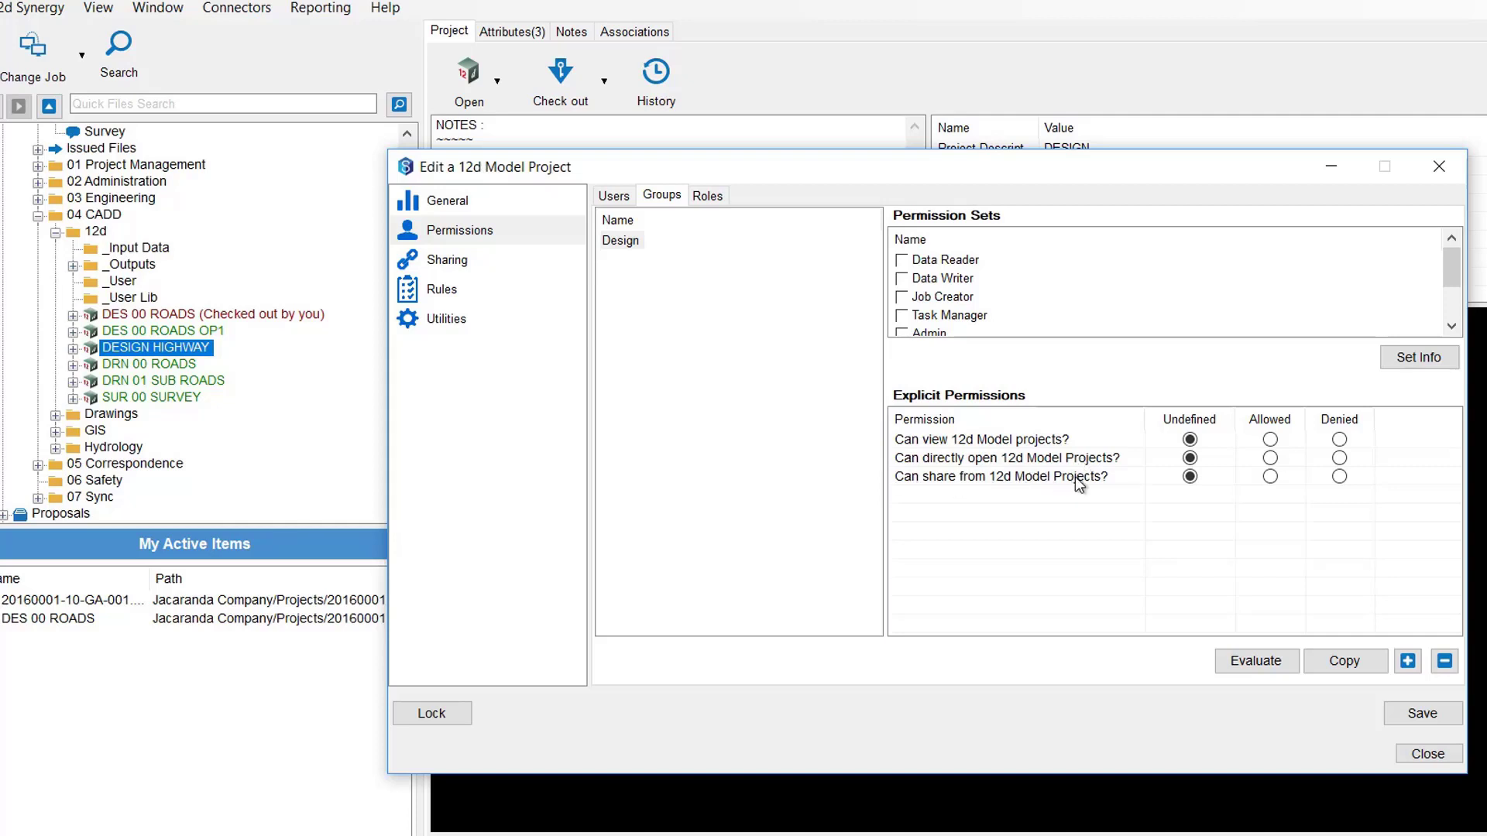
pyautogui.click(1269, 439)
pyautogui.click(1269, 458)
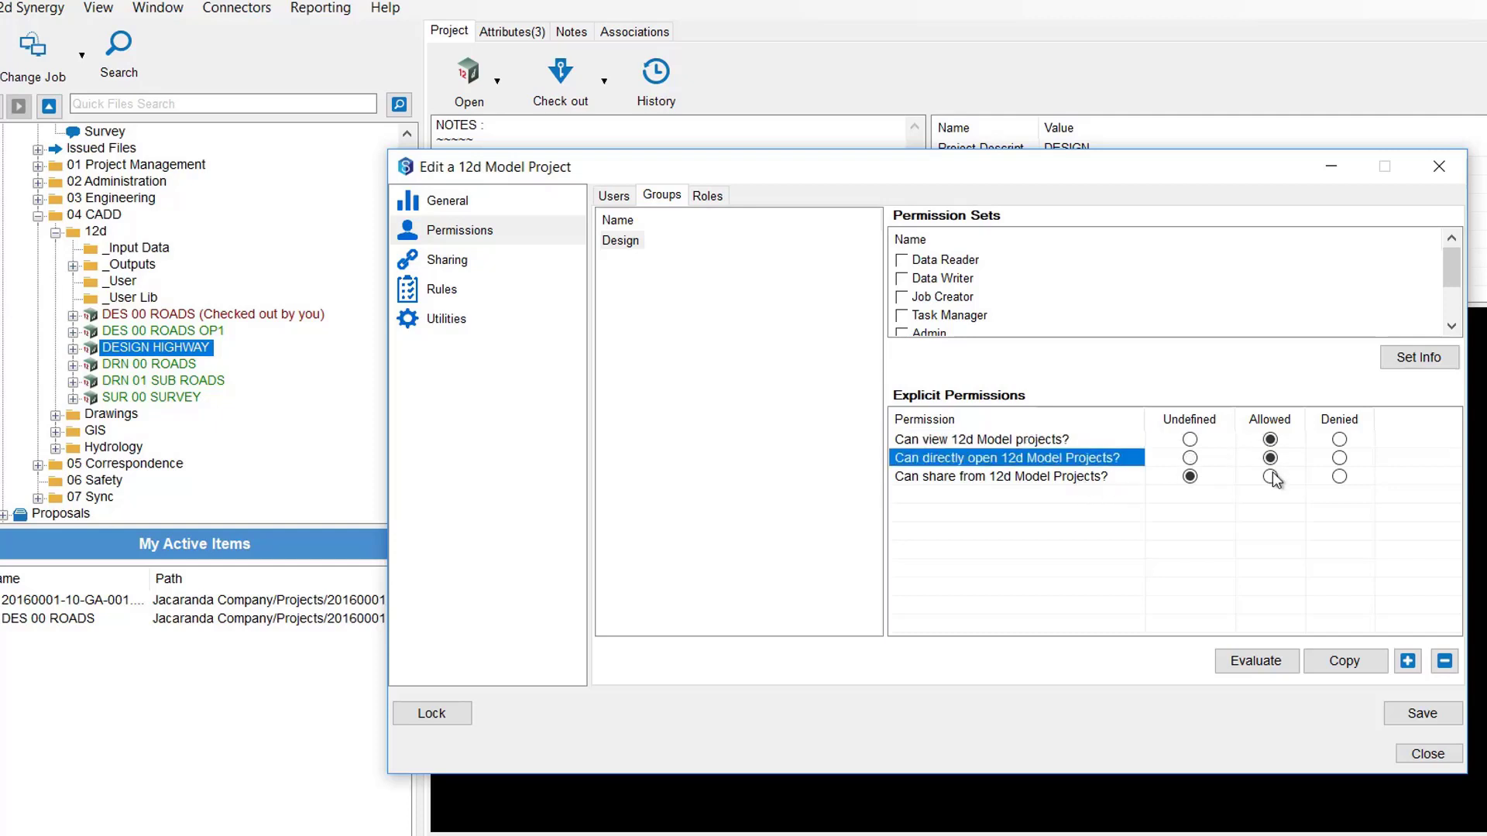
pyautogui.click(1270, 476)
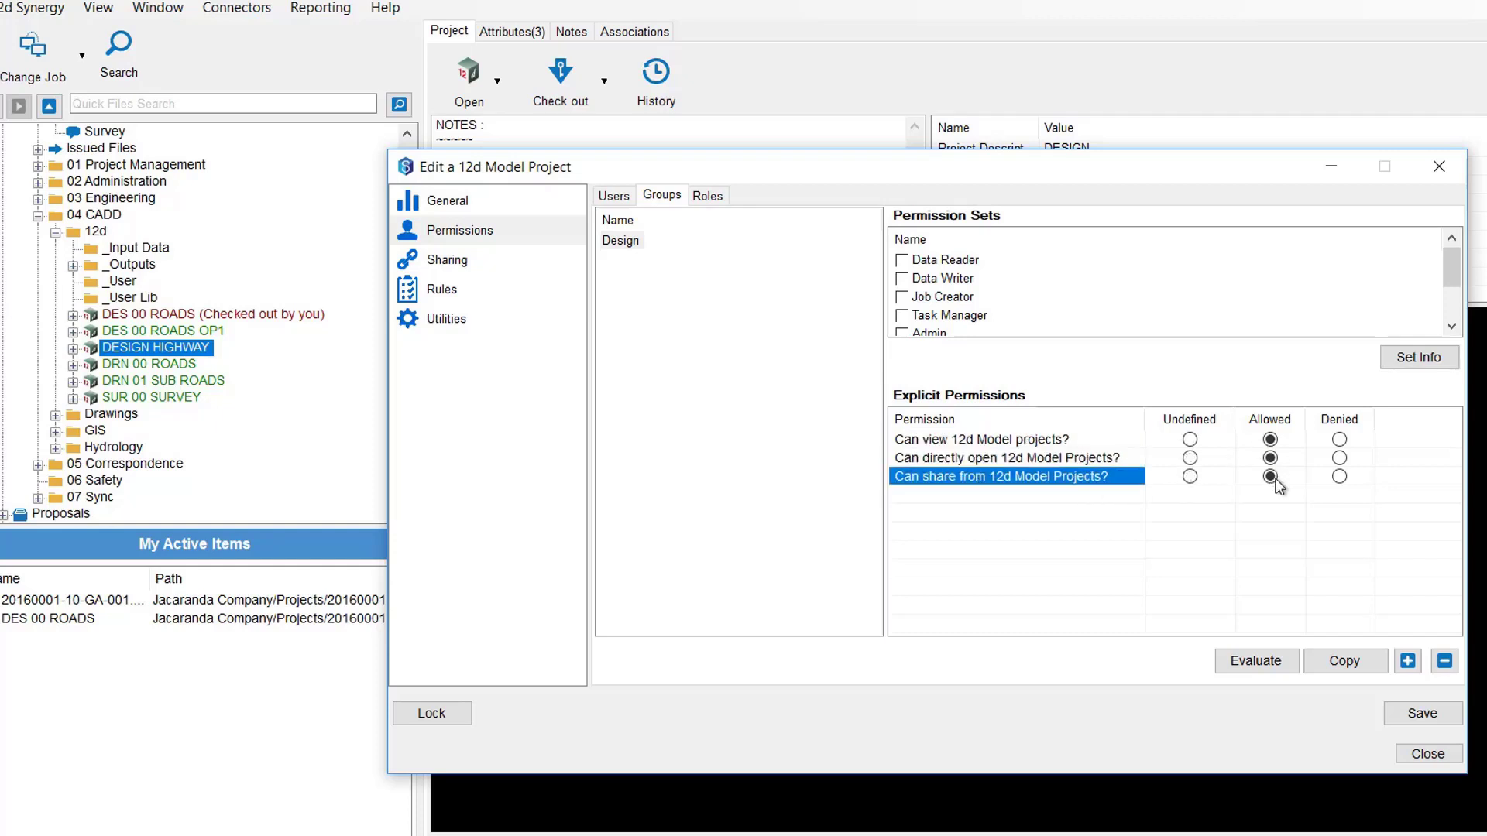
# Step: Add the Drainage group, allowing it to view and share from 12d Model projects but denying it directly opening them
pyautogui.click(1408, 661)
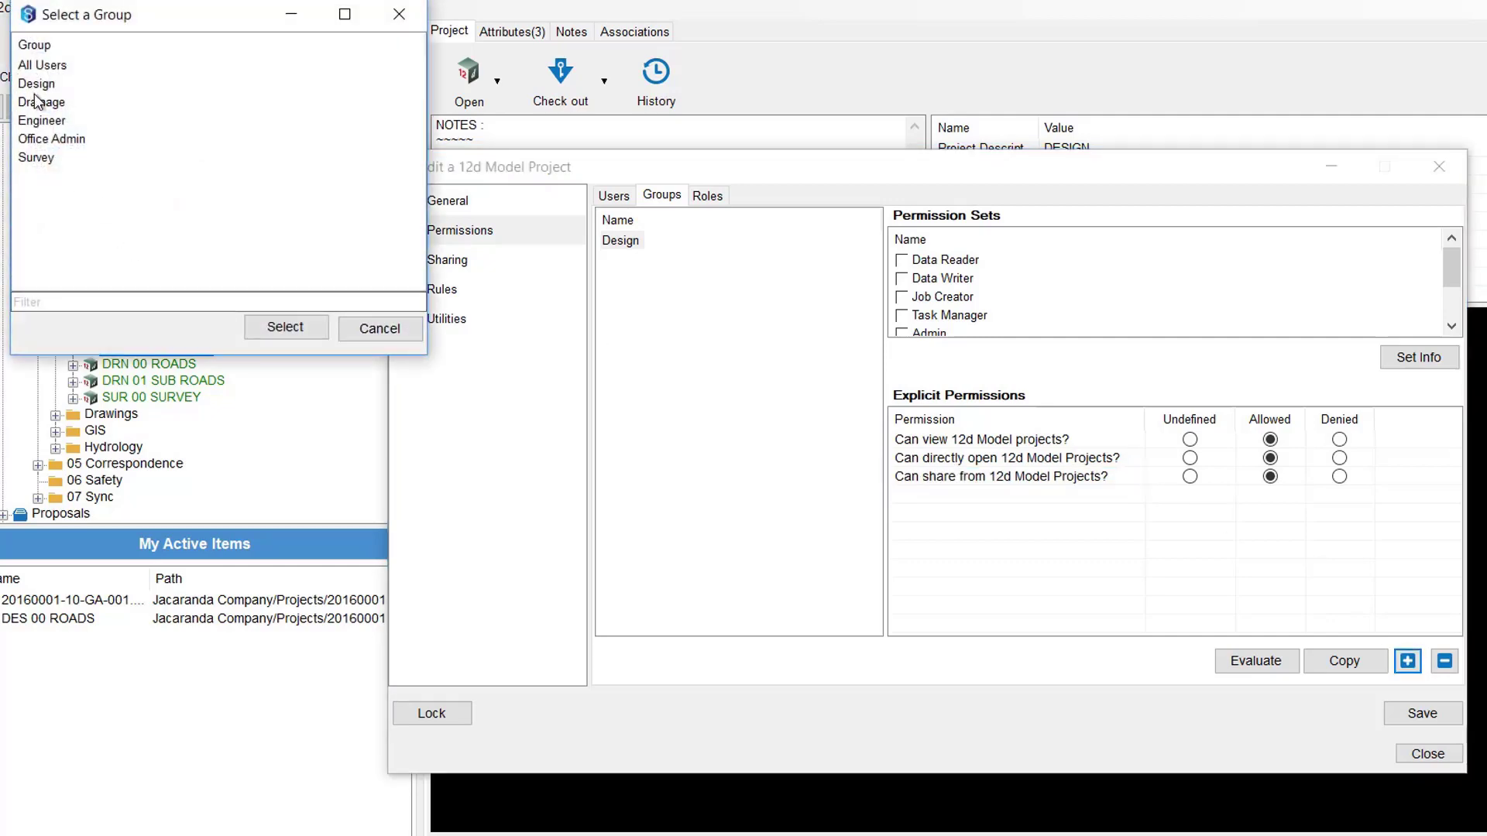
pyautogui.click(40, 104)
pyautogui.doubleClick(41, 104)
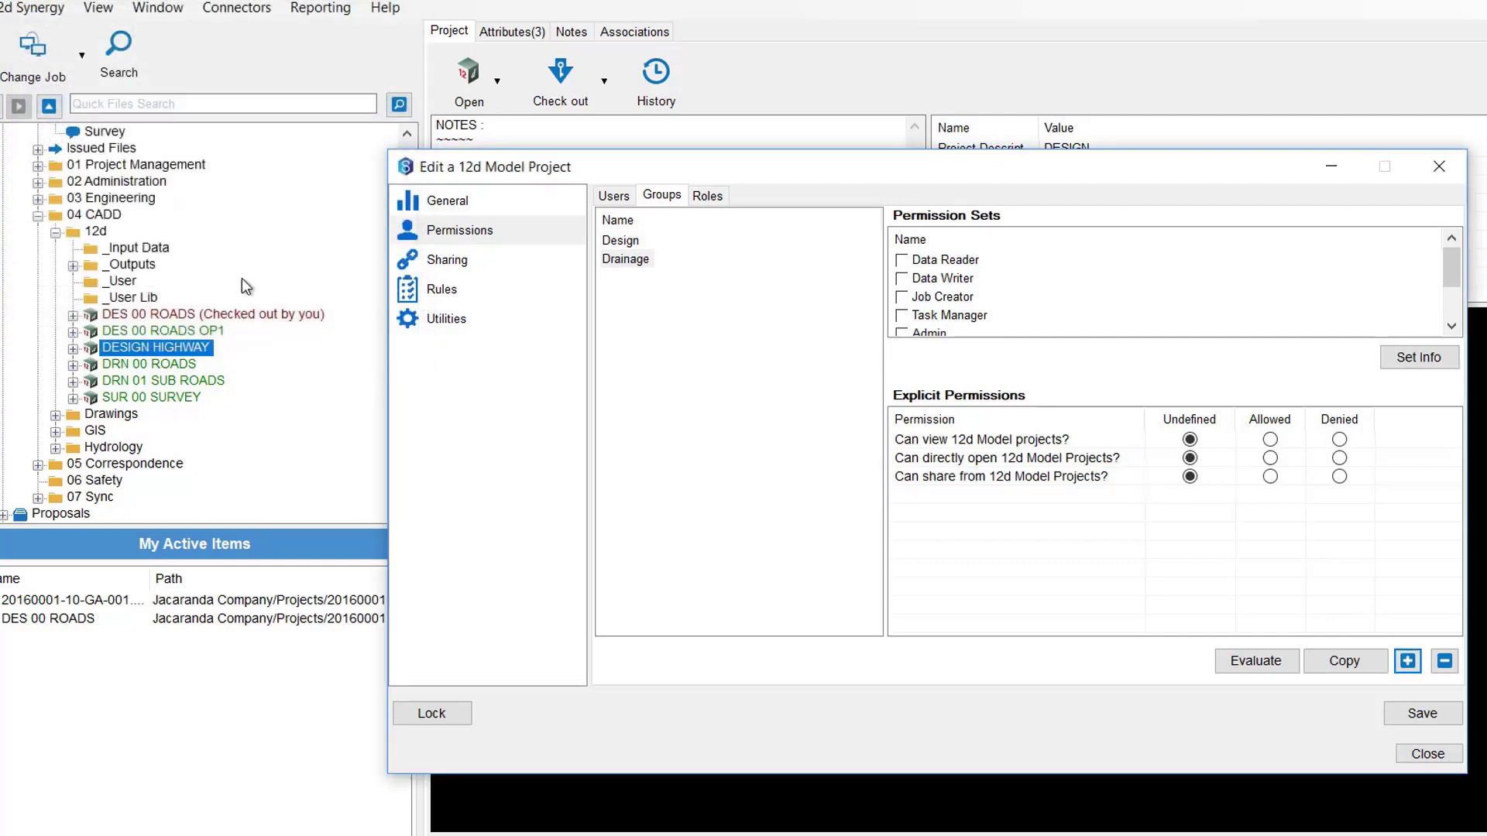
pyautogui.click(624, 260)
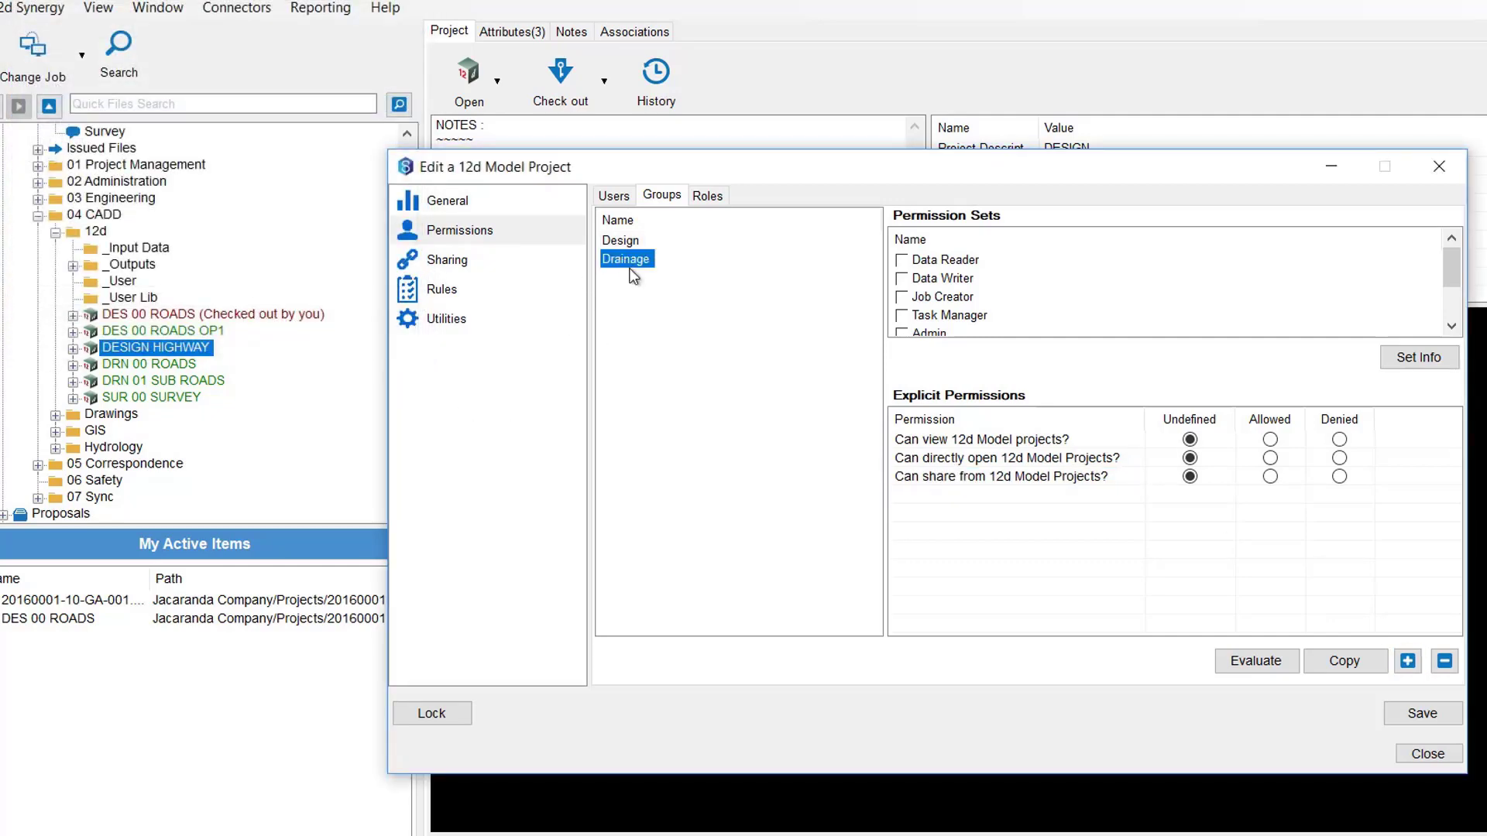
pyautogui.click(1270, 440)
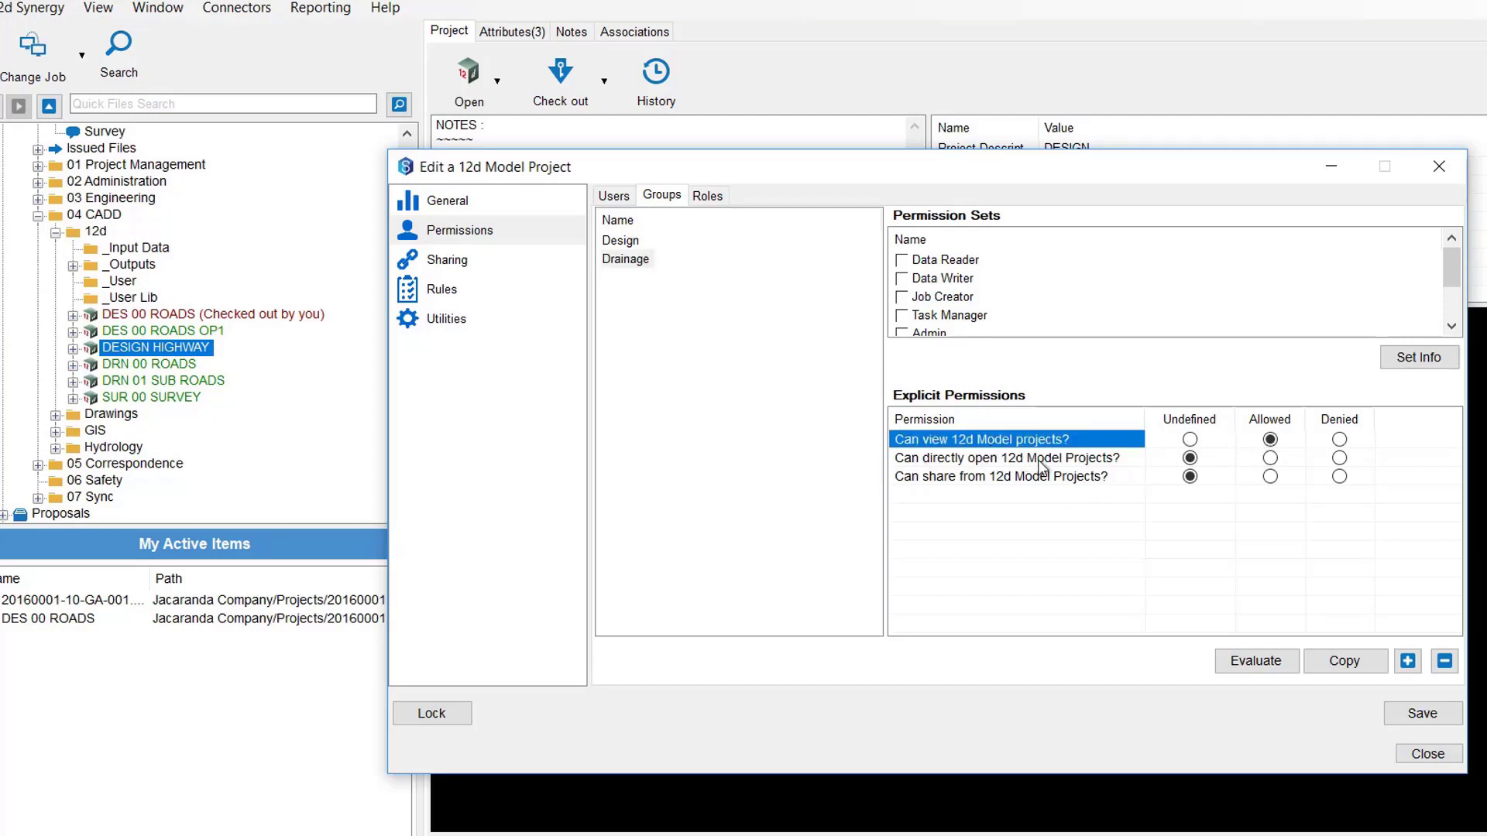
pyautogui.click(1270, 477)
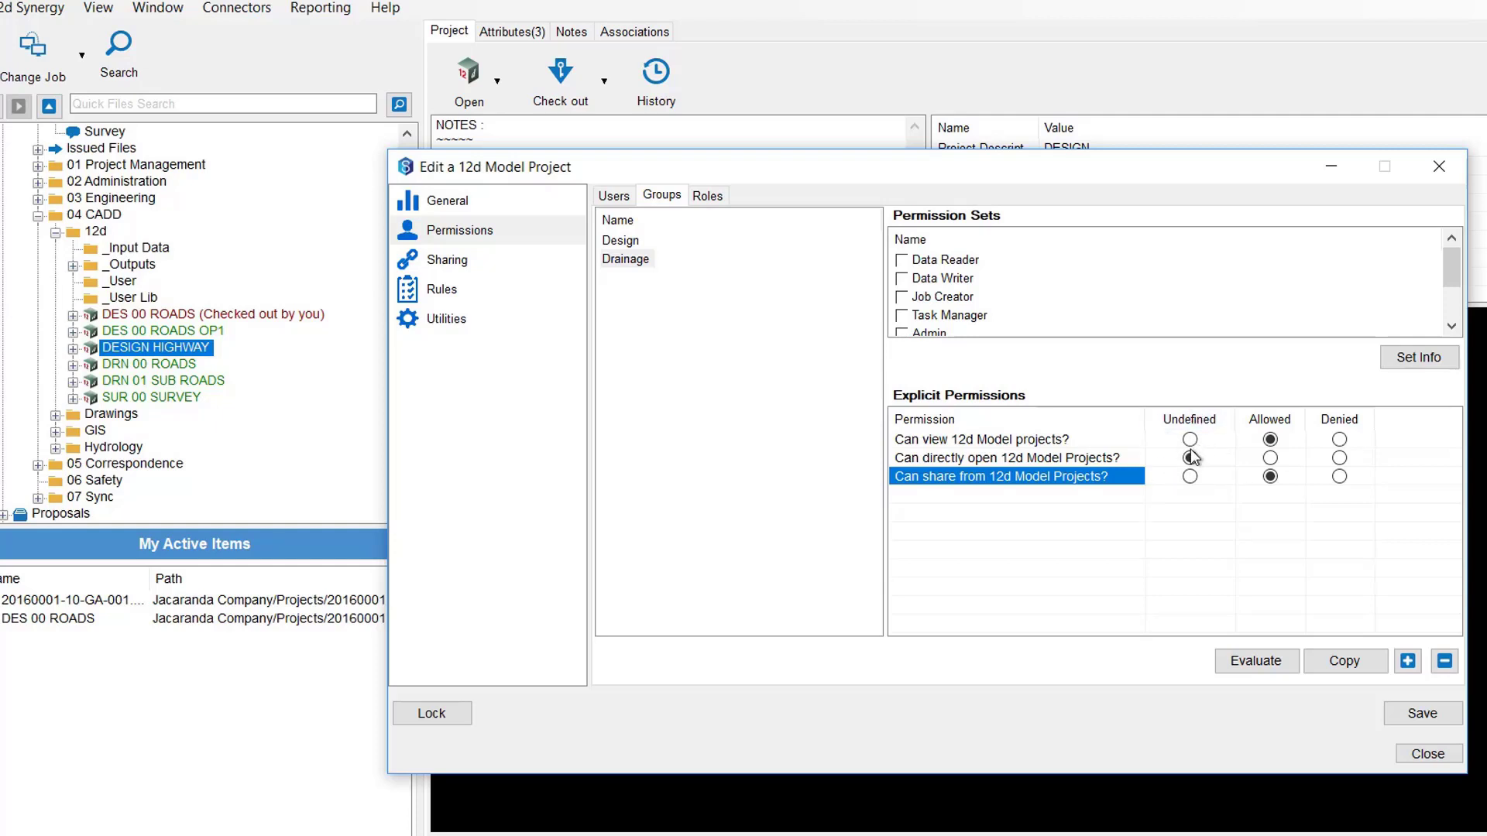
pyautogui.click(1338, 458)
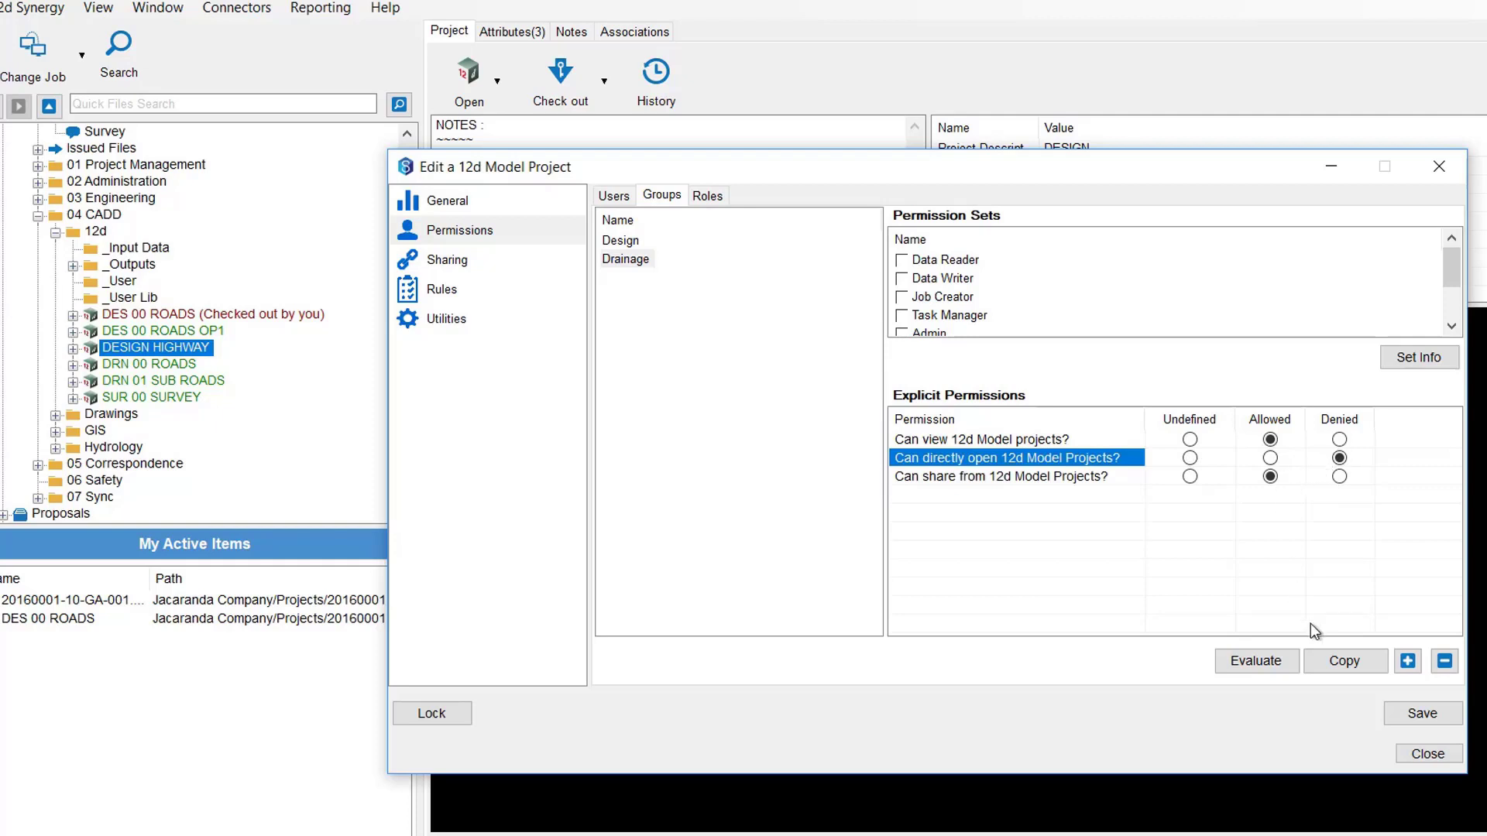
# Step: Add the Survey group to the permissions and deny it viewing 12d Model projects
pyautogui.click(1406, 660)
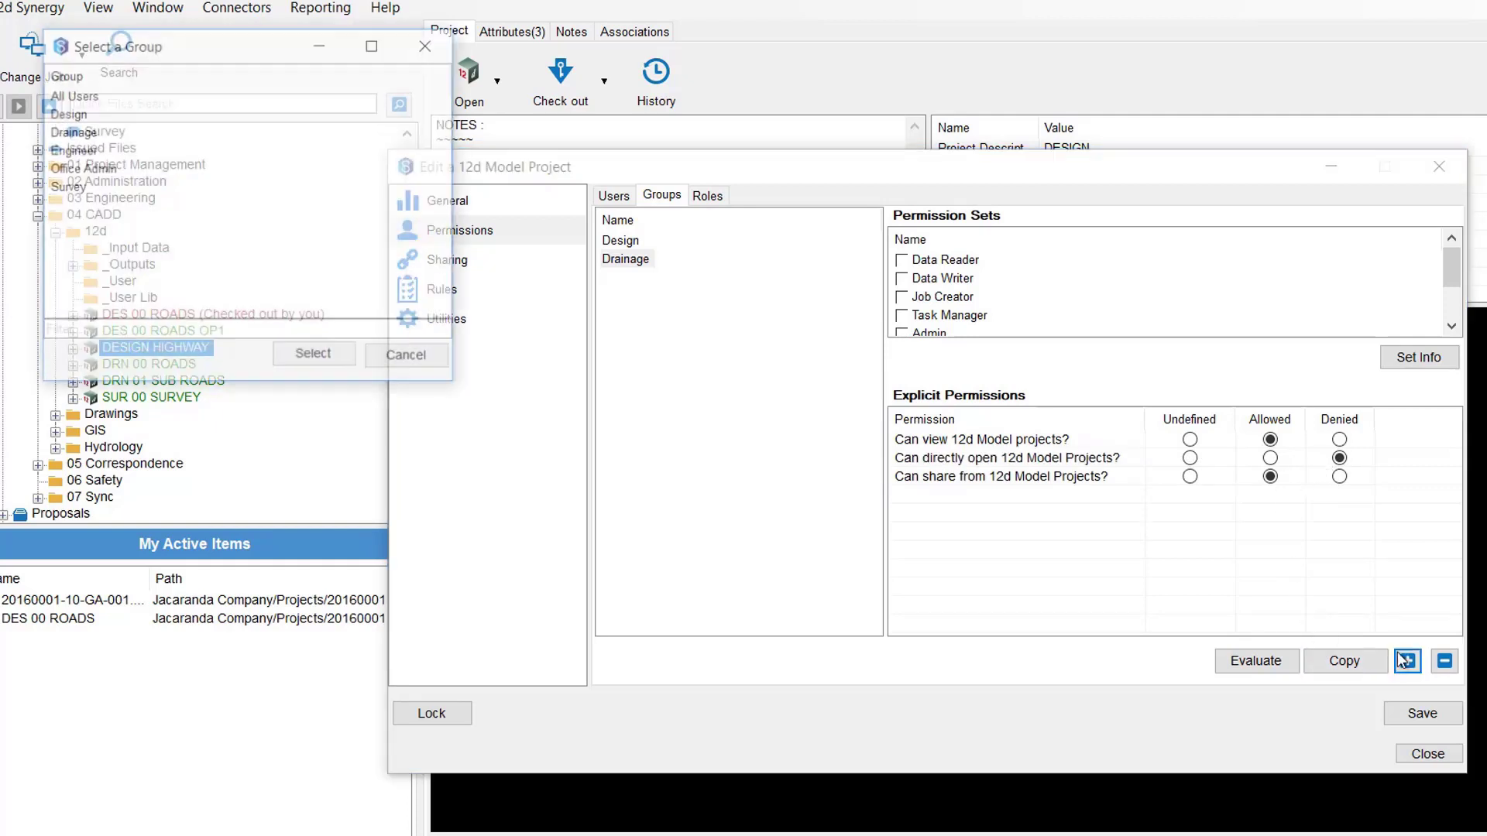
pyautogui.click(71, 186)
pyautogui.click(346, 367)
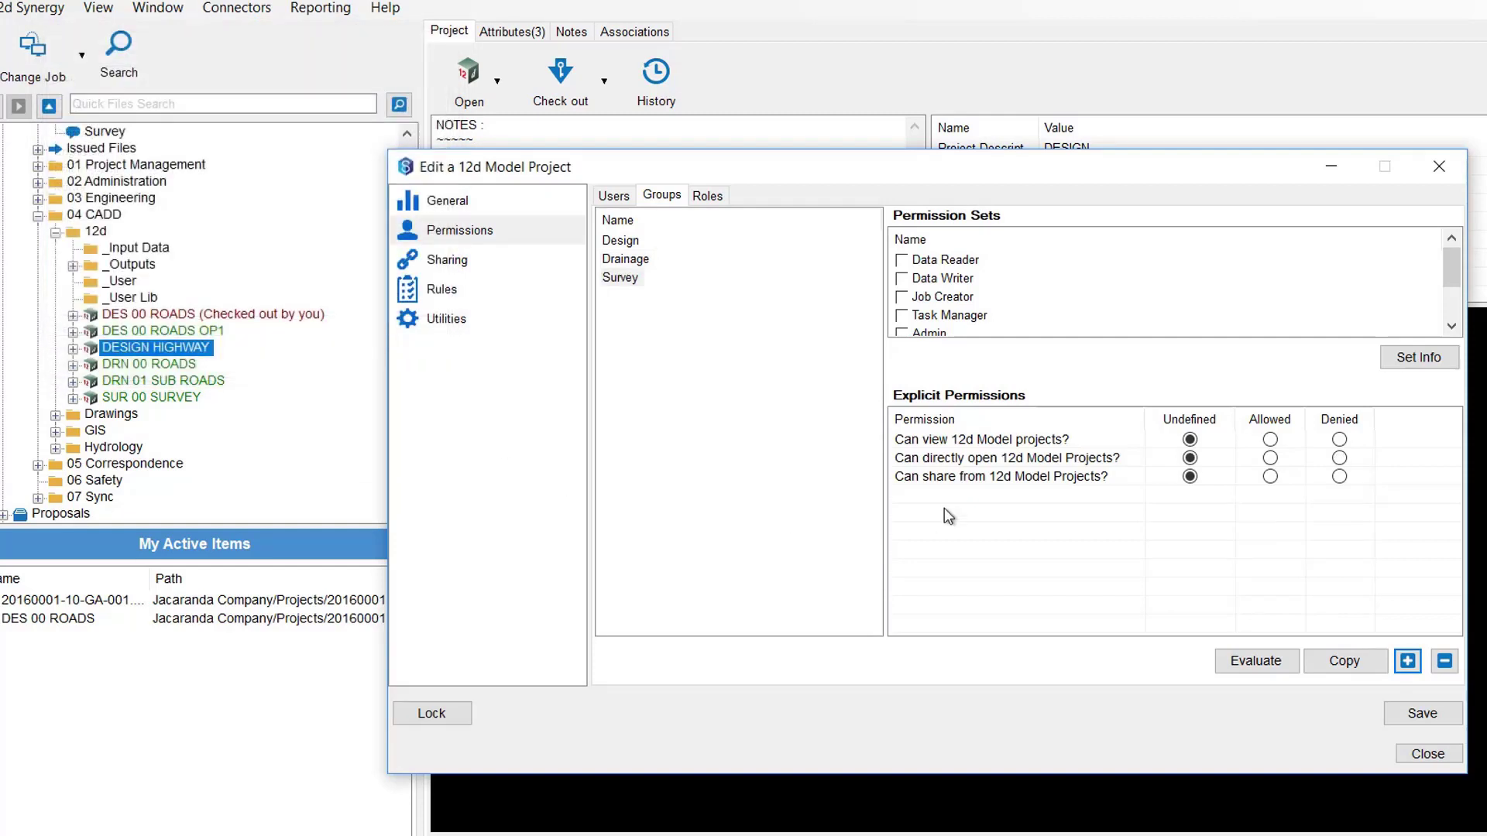
pyautogui.click(622, 278)
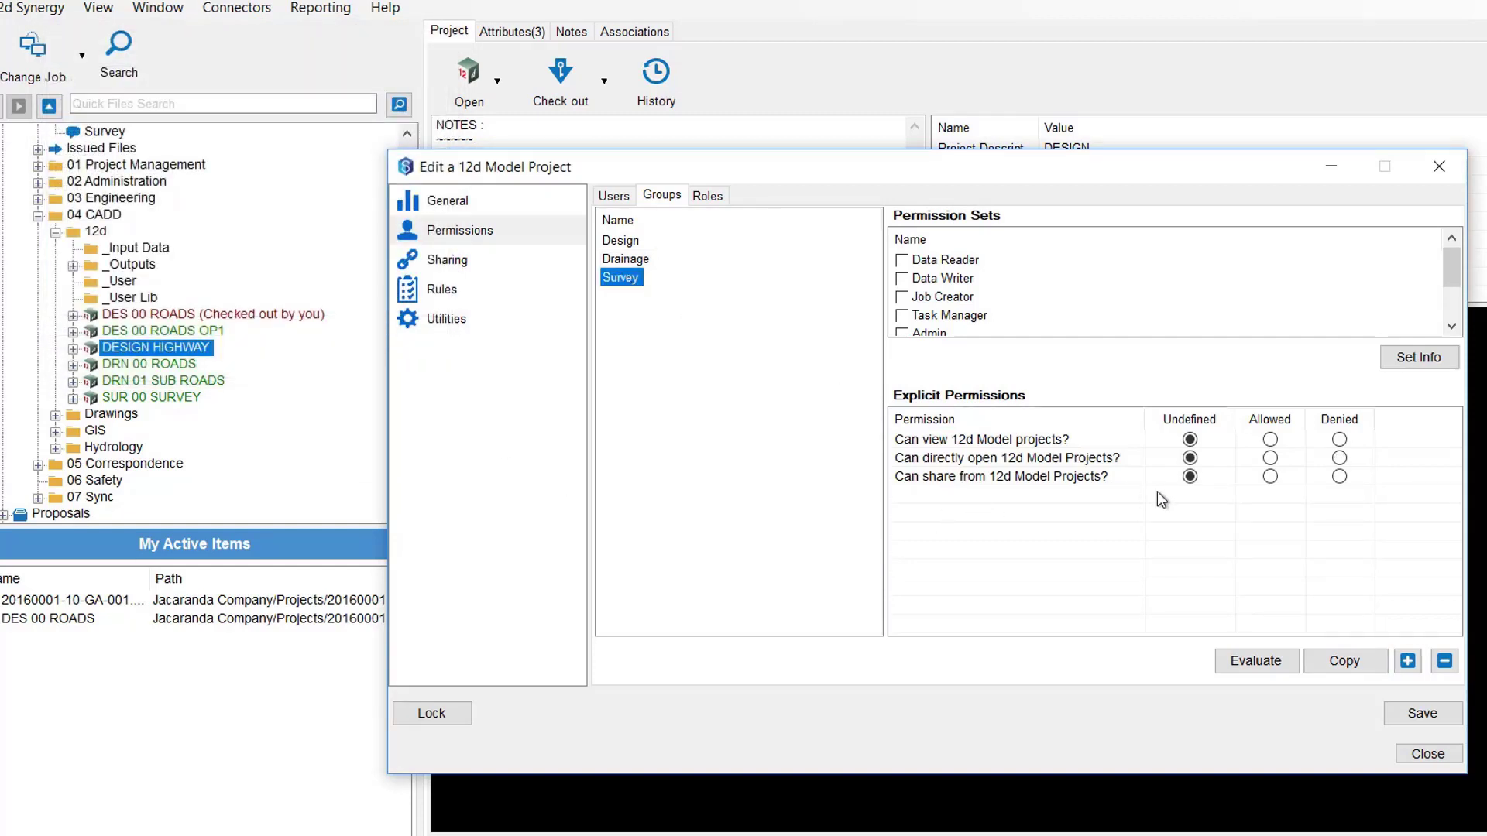
pyautogui.click(1339, 440)
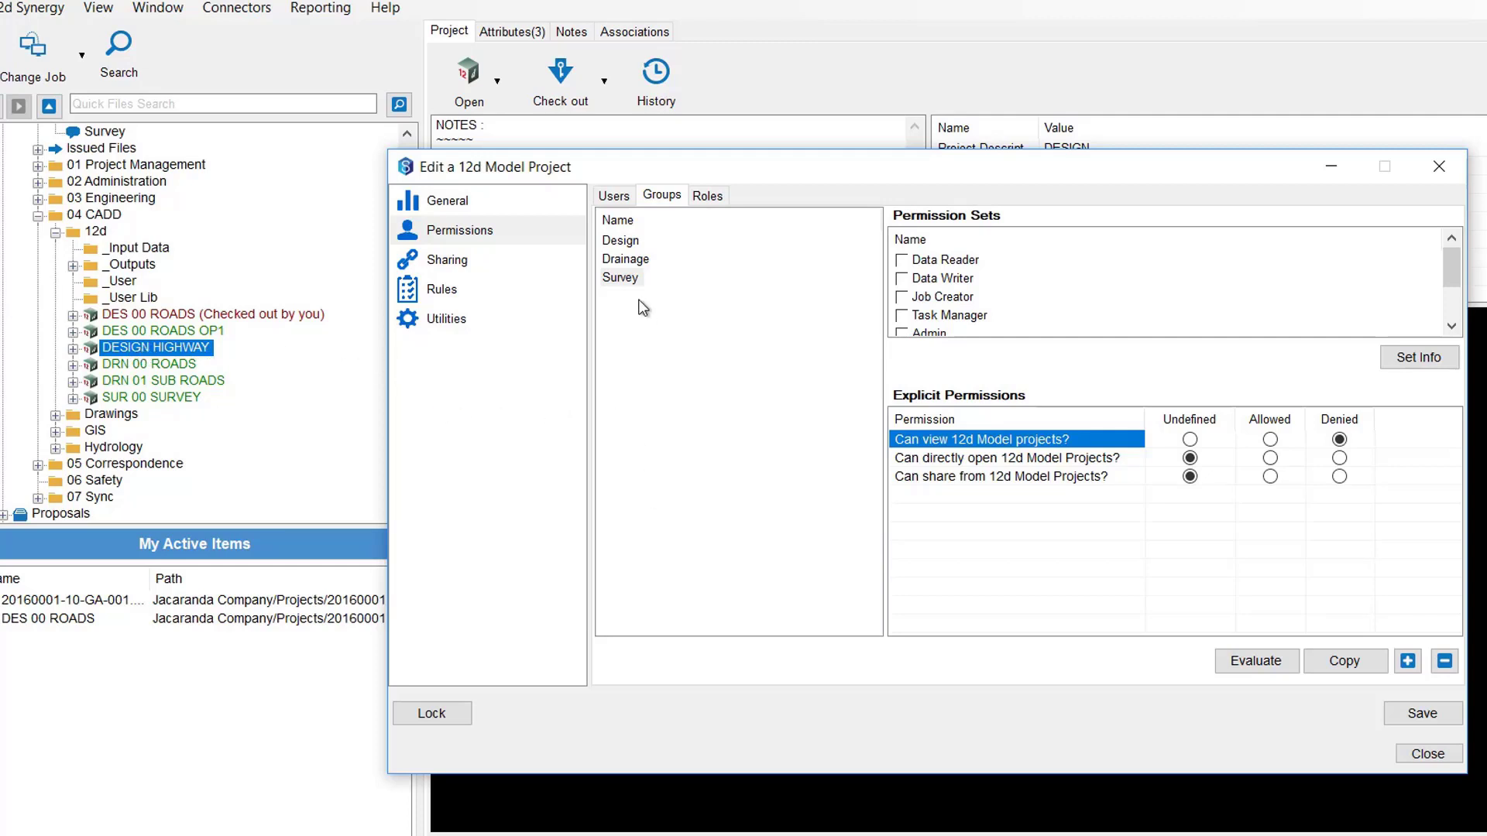
# Step: Save the DESIGN HIGHWAY group permissions and close the project settings
pyautogui.click(1422, 715)
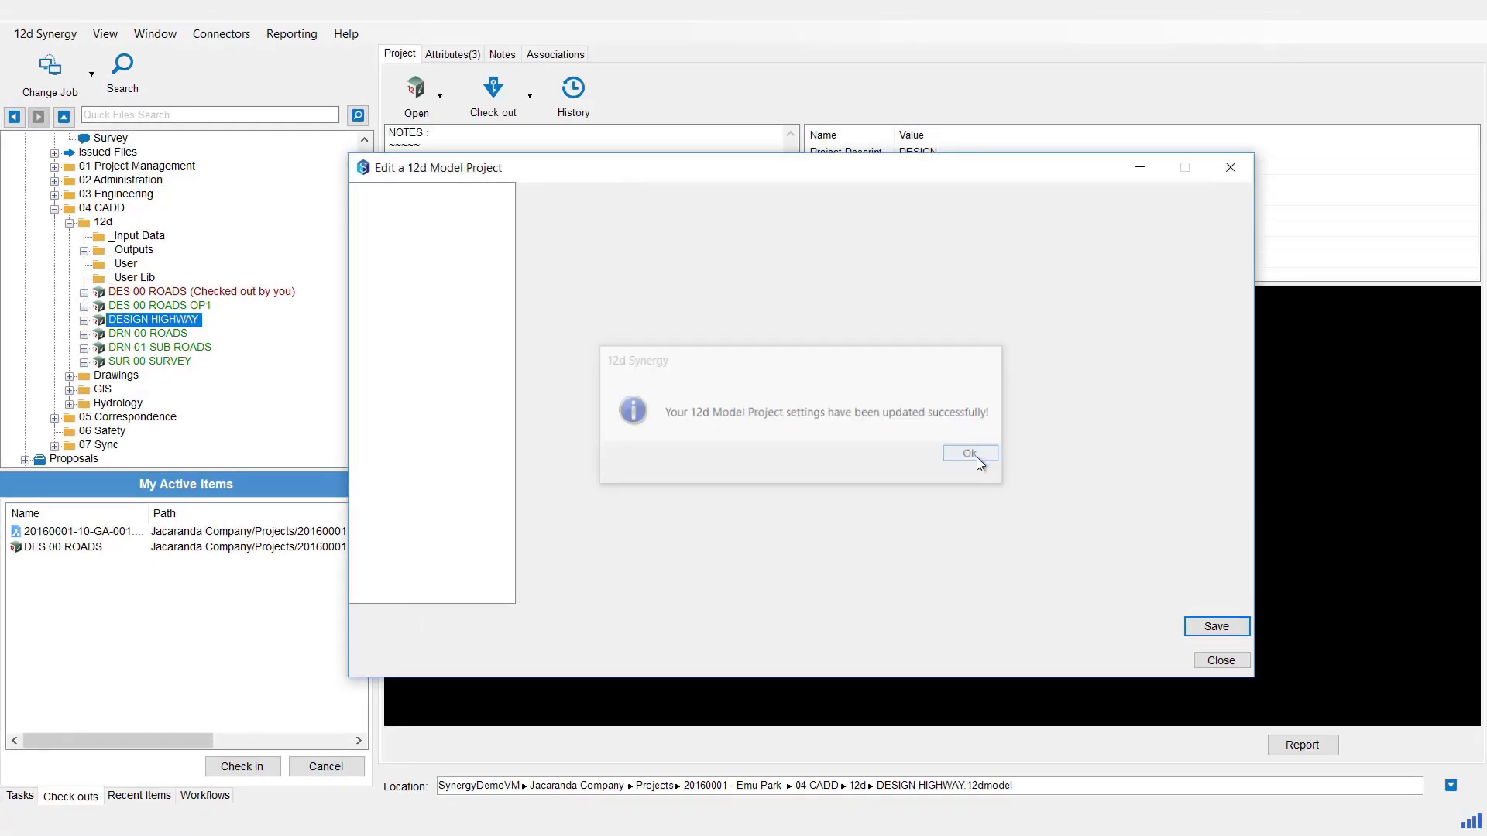
pyautogui.click(972, 455)
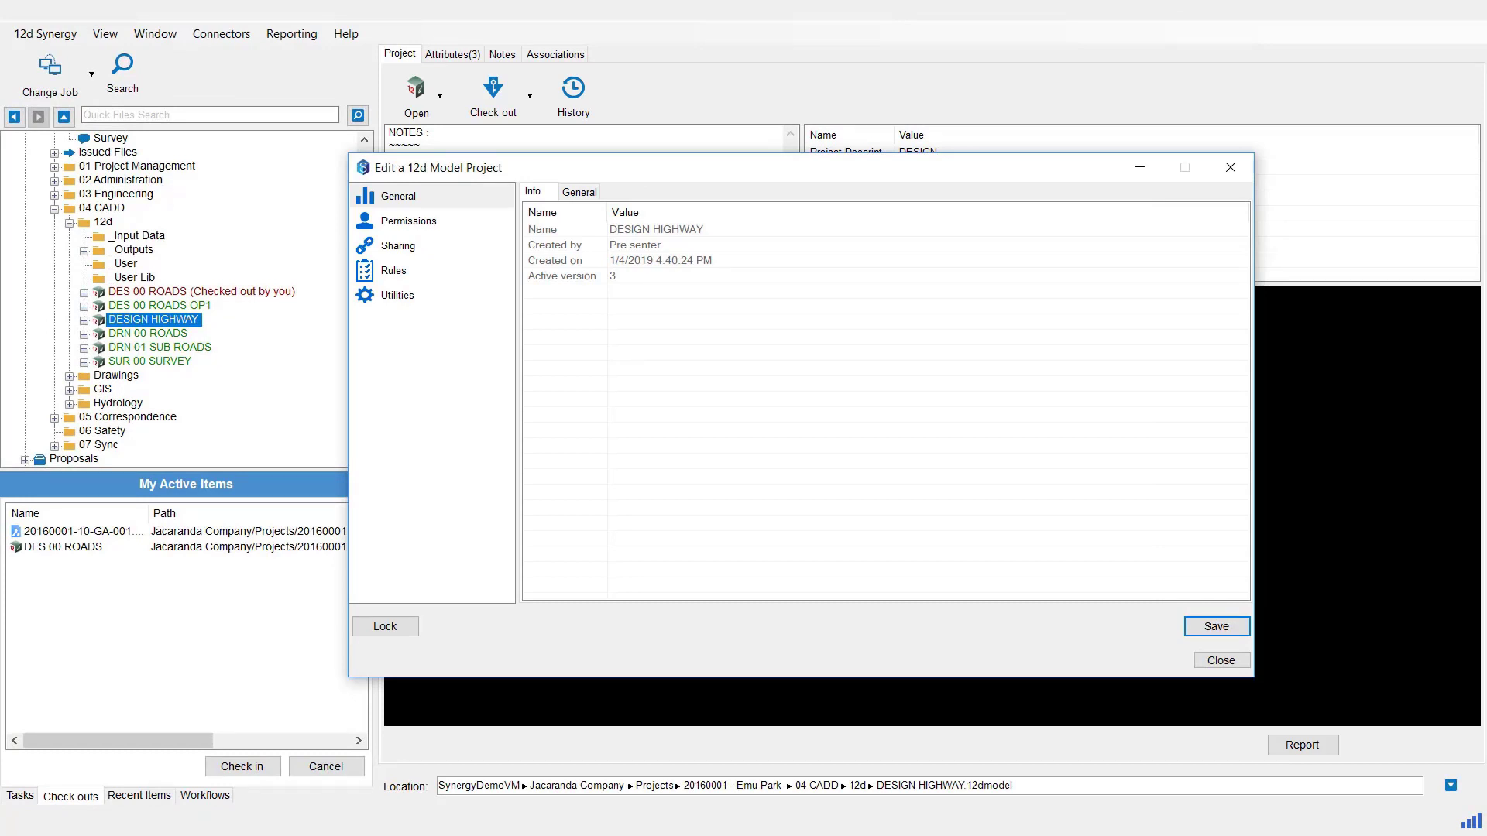
pyautogui.click(1208, 659)
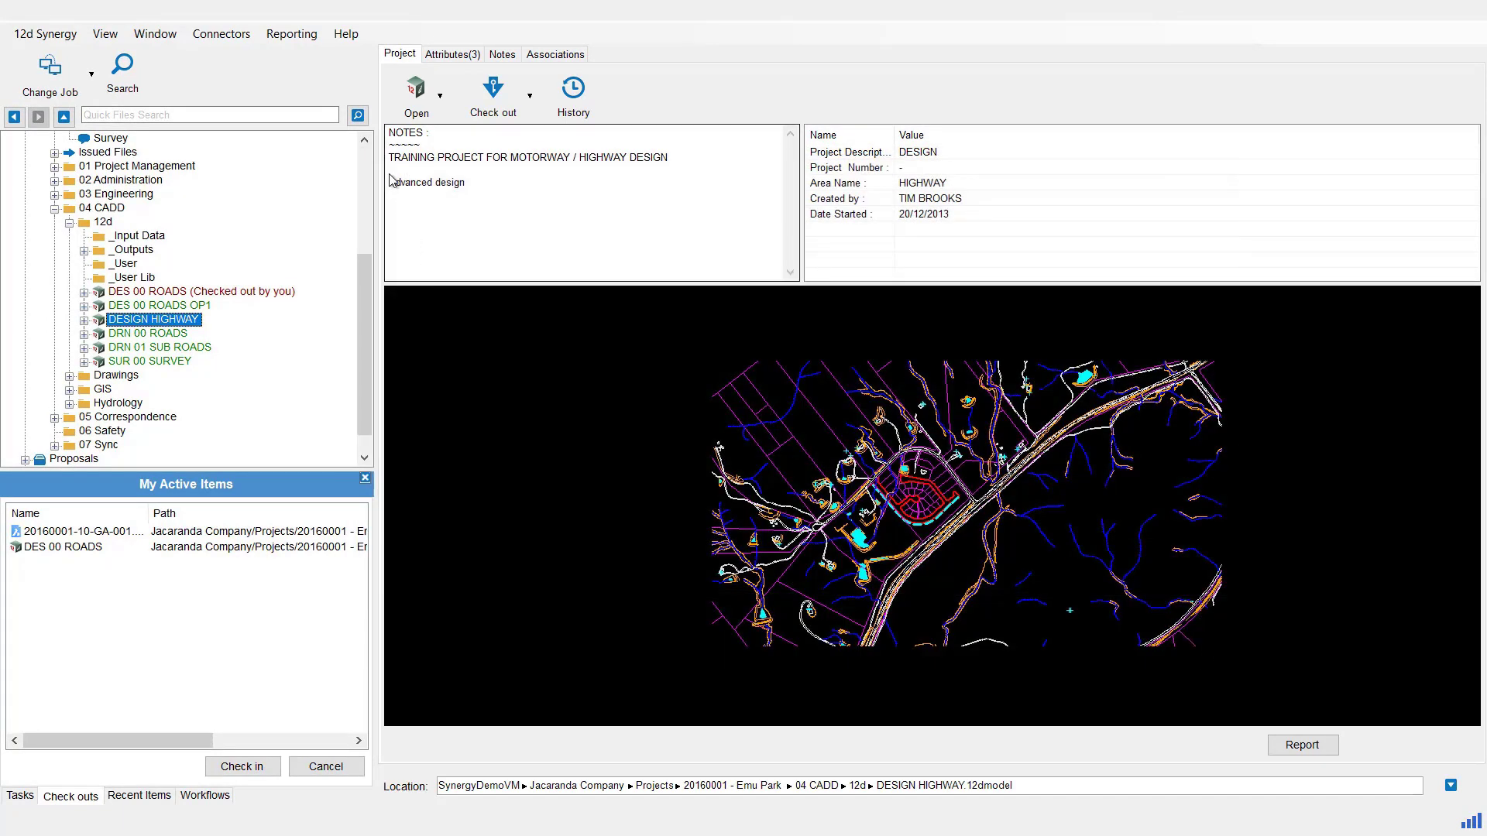
# Step: Open the DESIGN HIGHWAY project in v12 x64 with the Emu Park environment and show its DATA IMPORT view
pyautogui.click(419, 93)
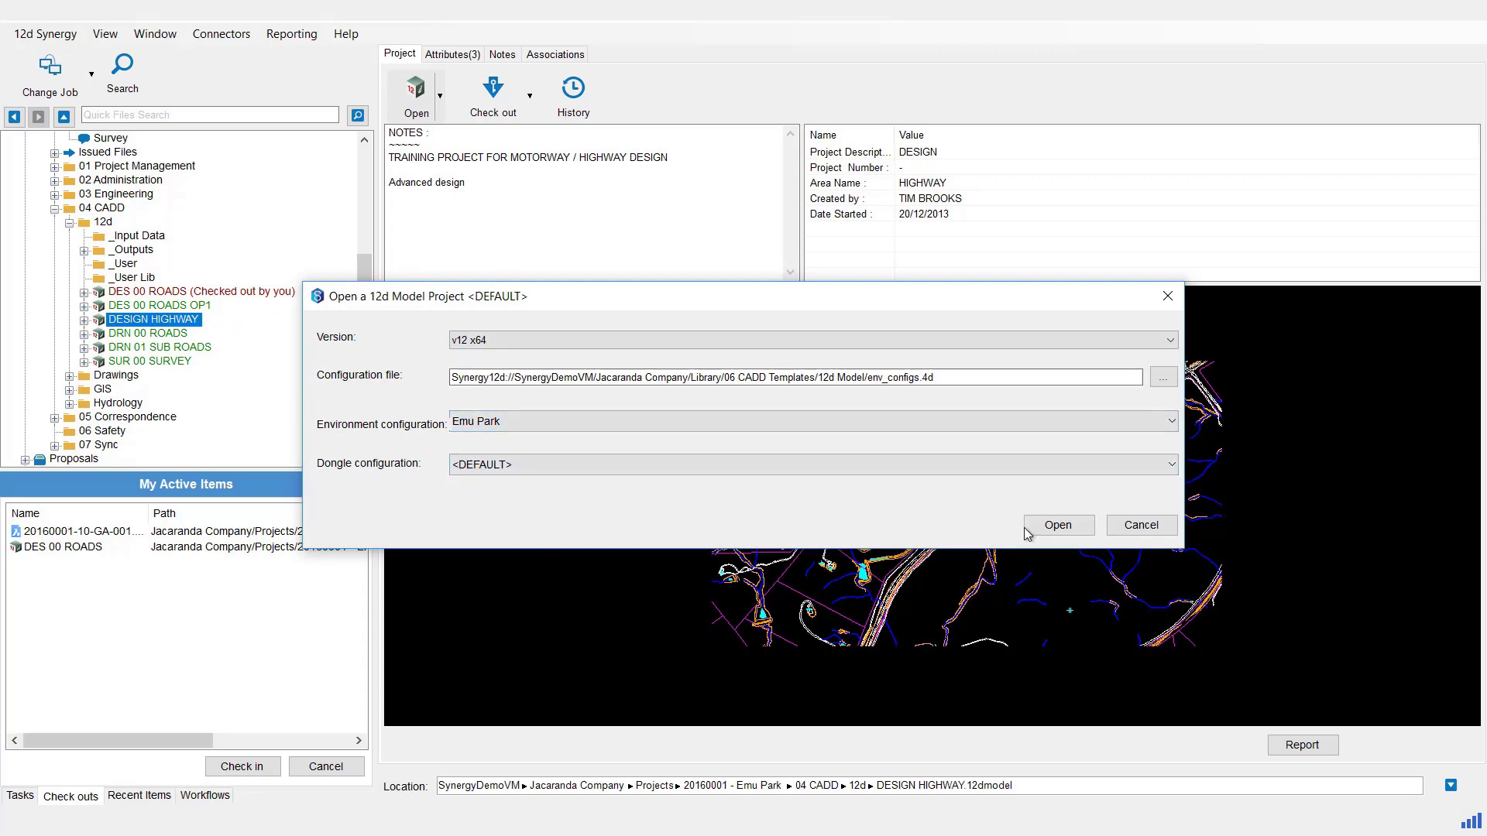
pyautogui.press('Return')
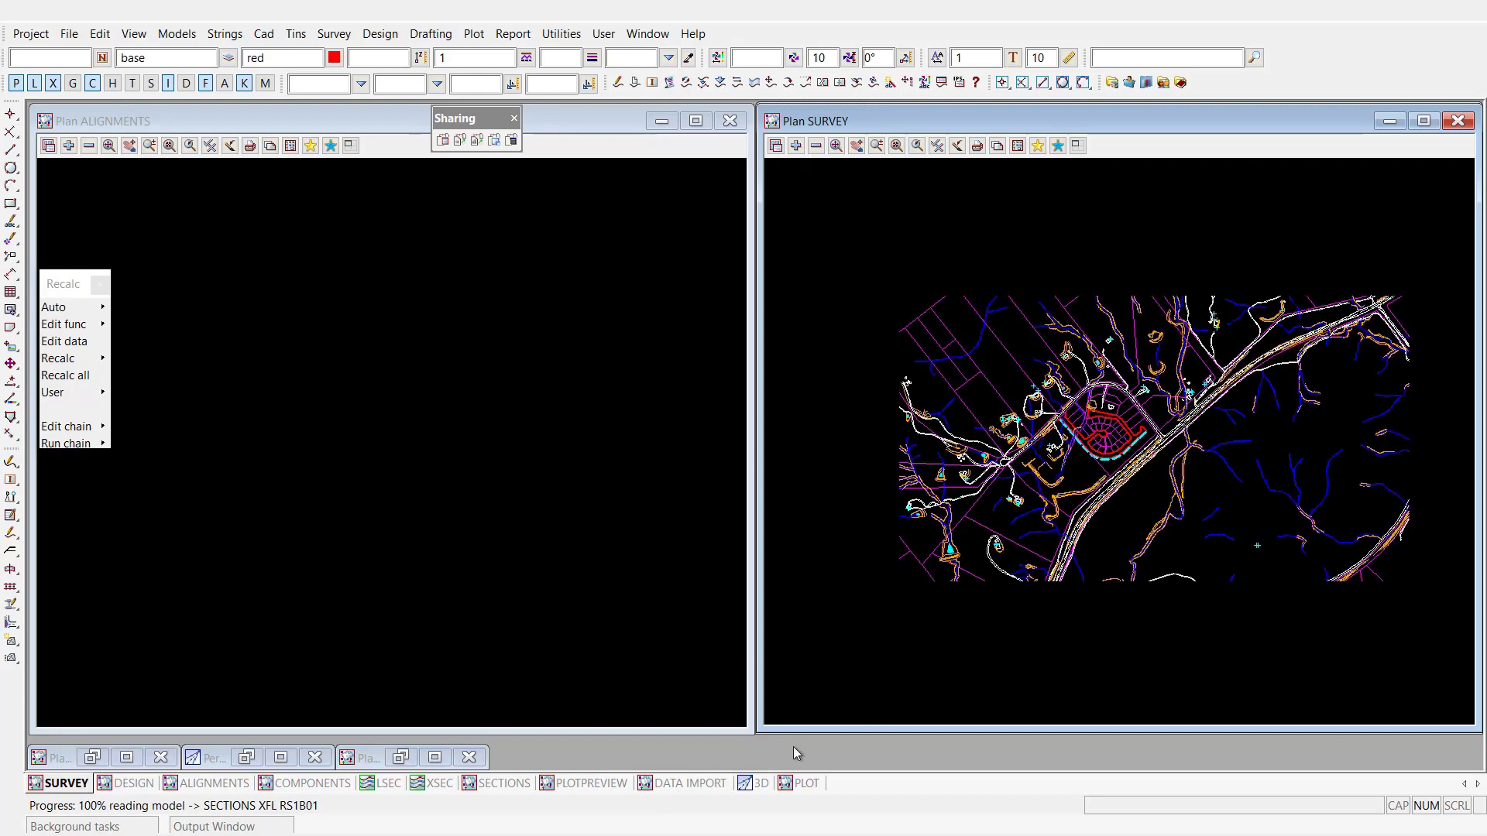
pyautogui.click(684, 785)
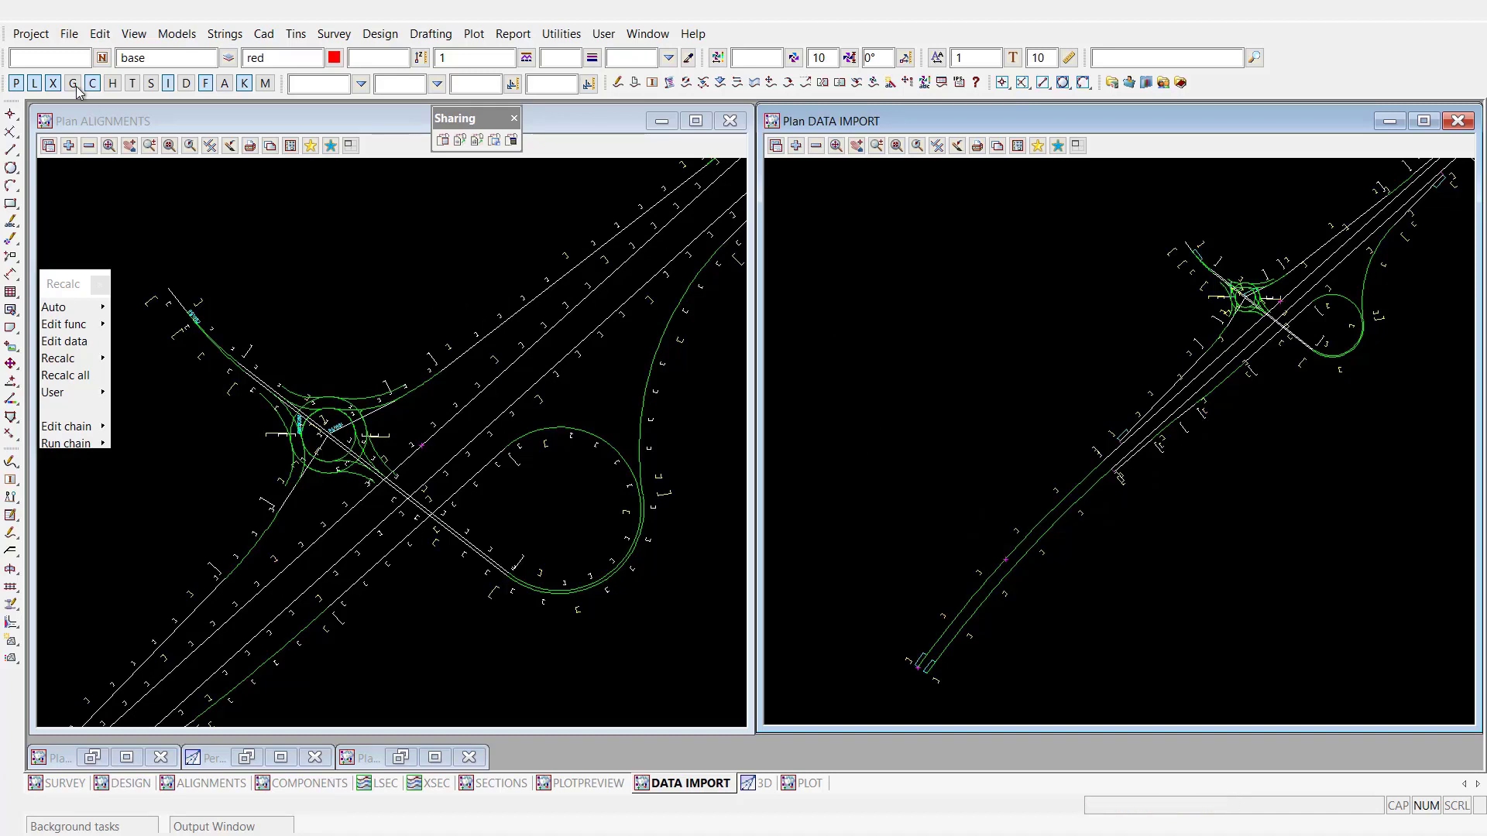
pyautogui.click(69, 34)
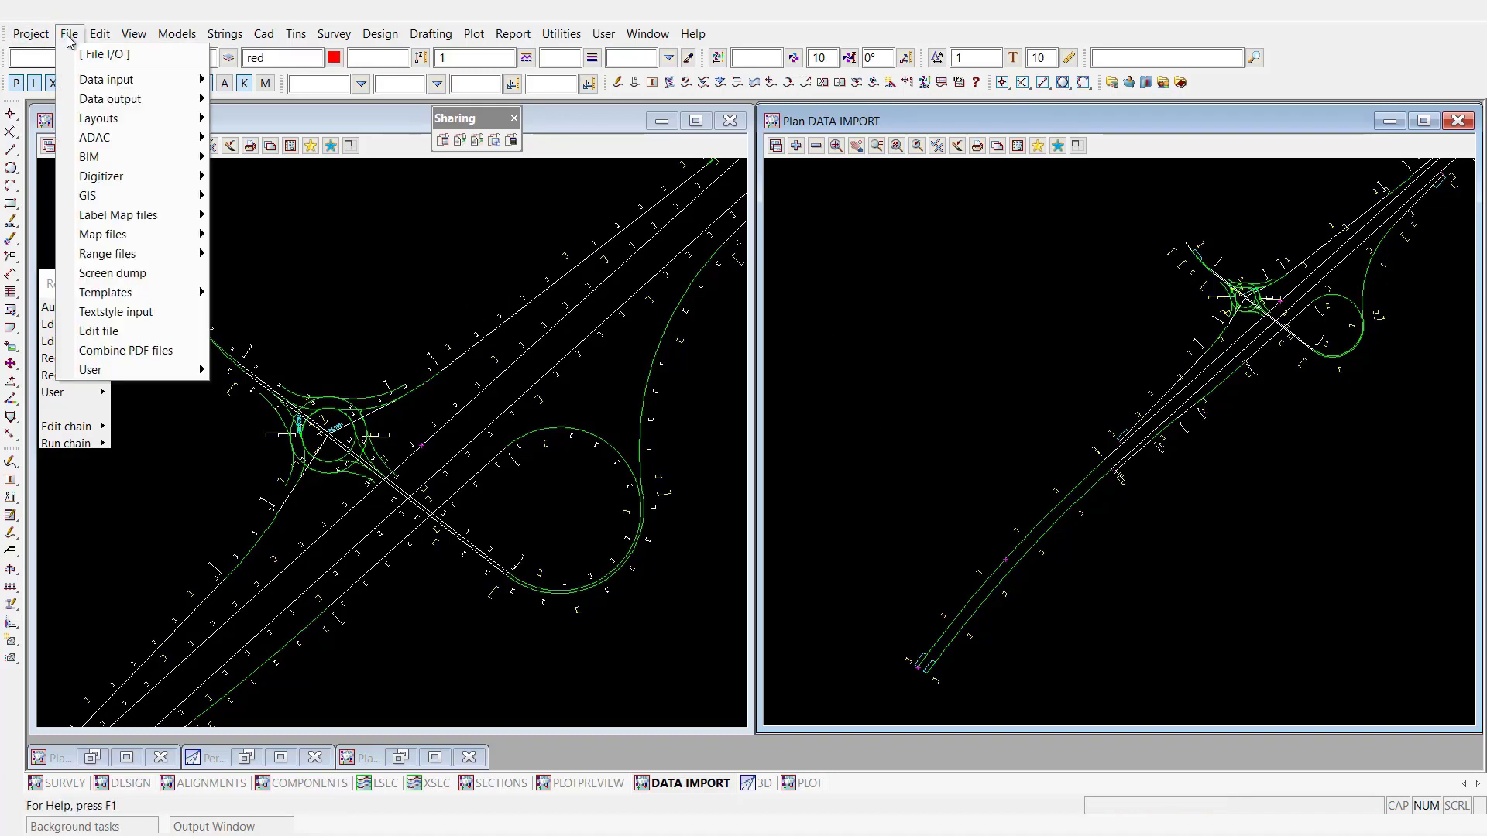
pyautogui.moveTo(113, 82)
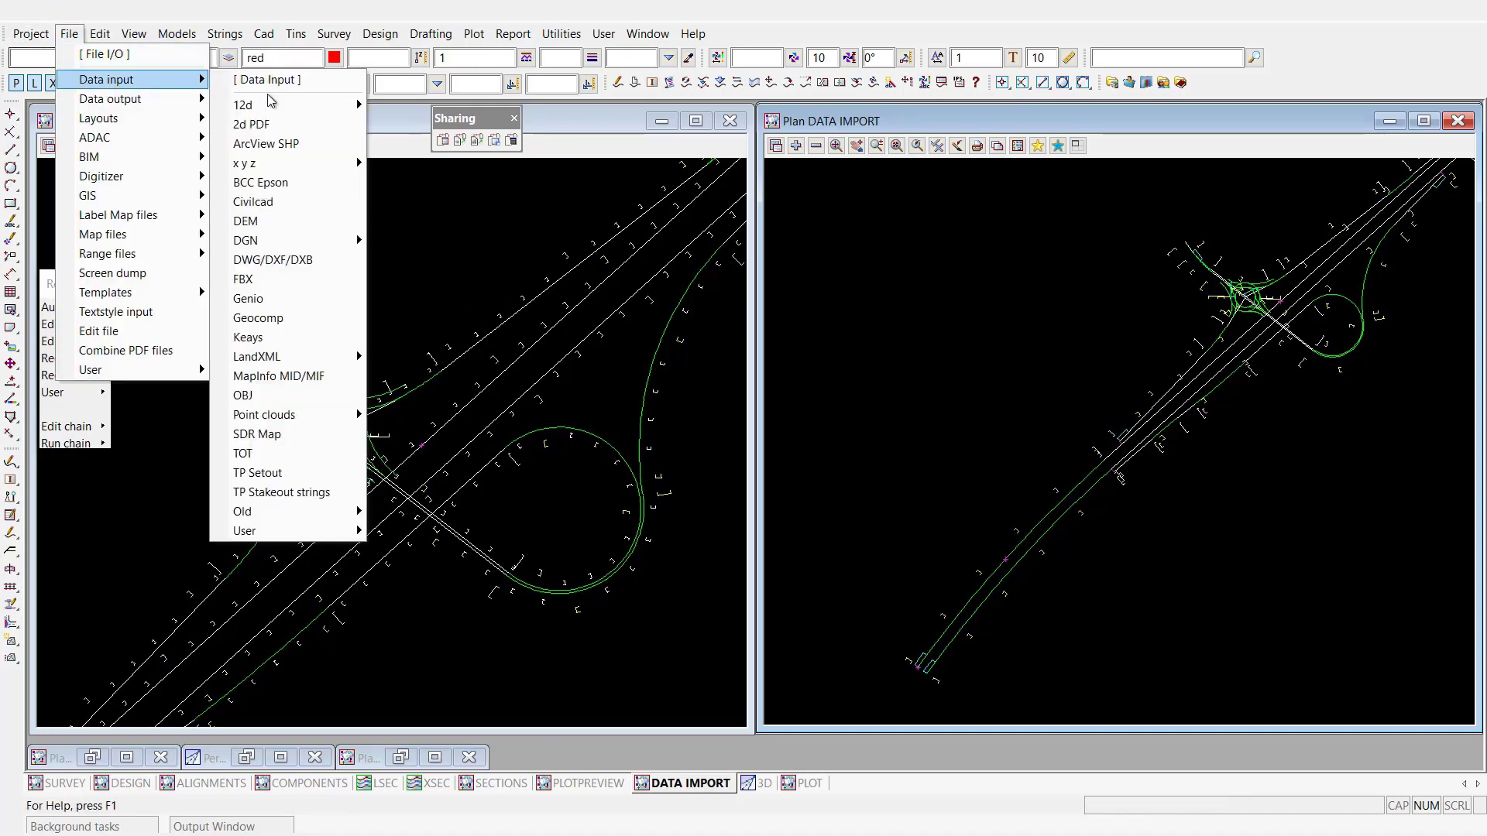
pyautogui.moveTo(310, 105)
pyautogui.click(438, 128)
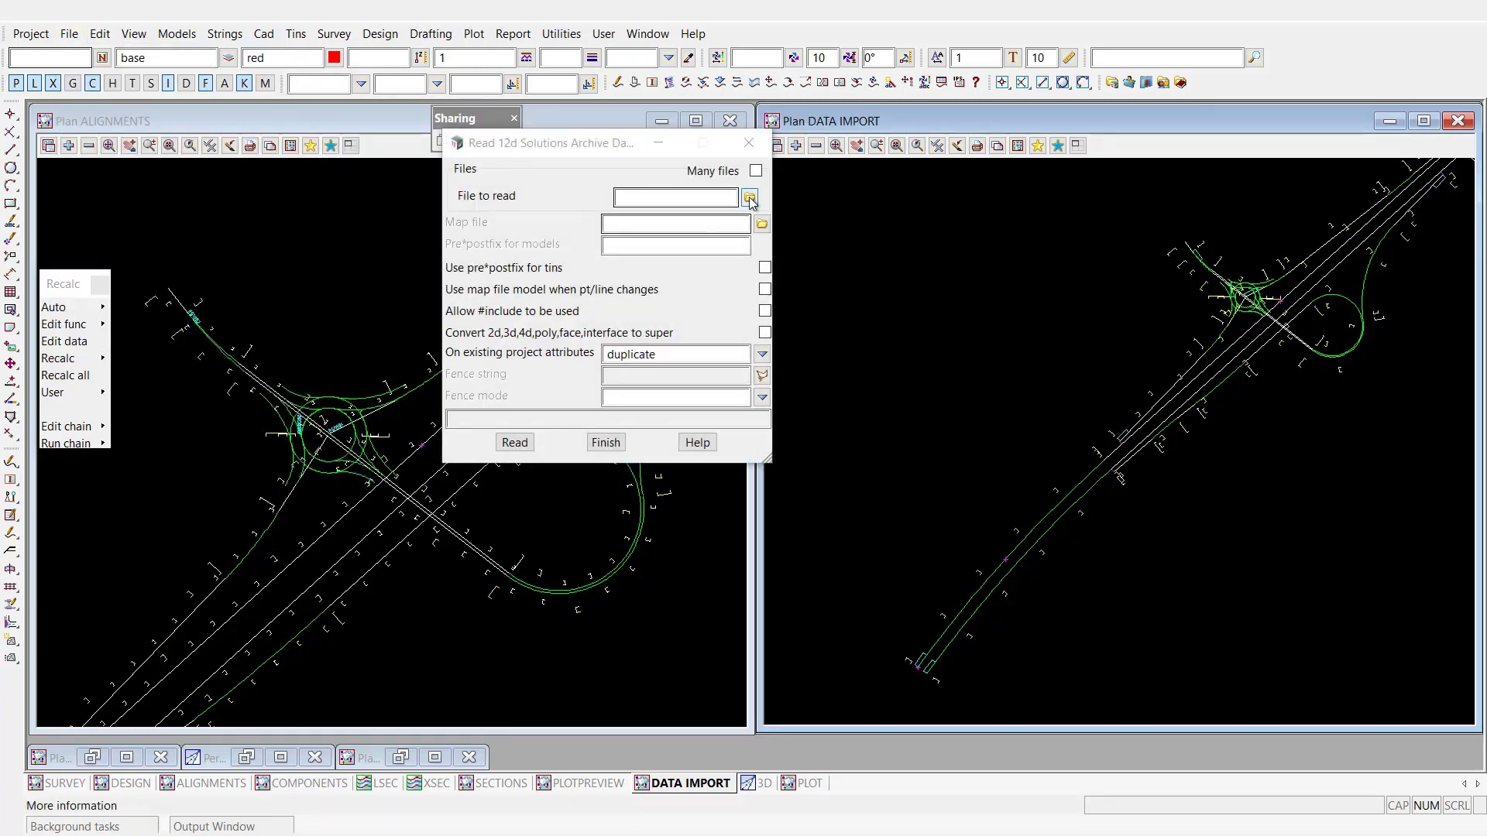
pyautogui.click(749, 198)
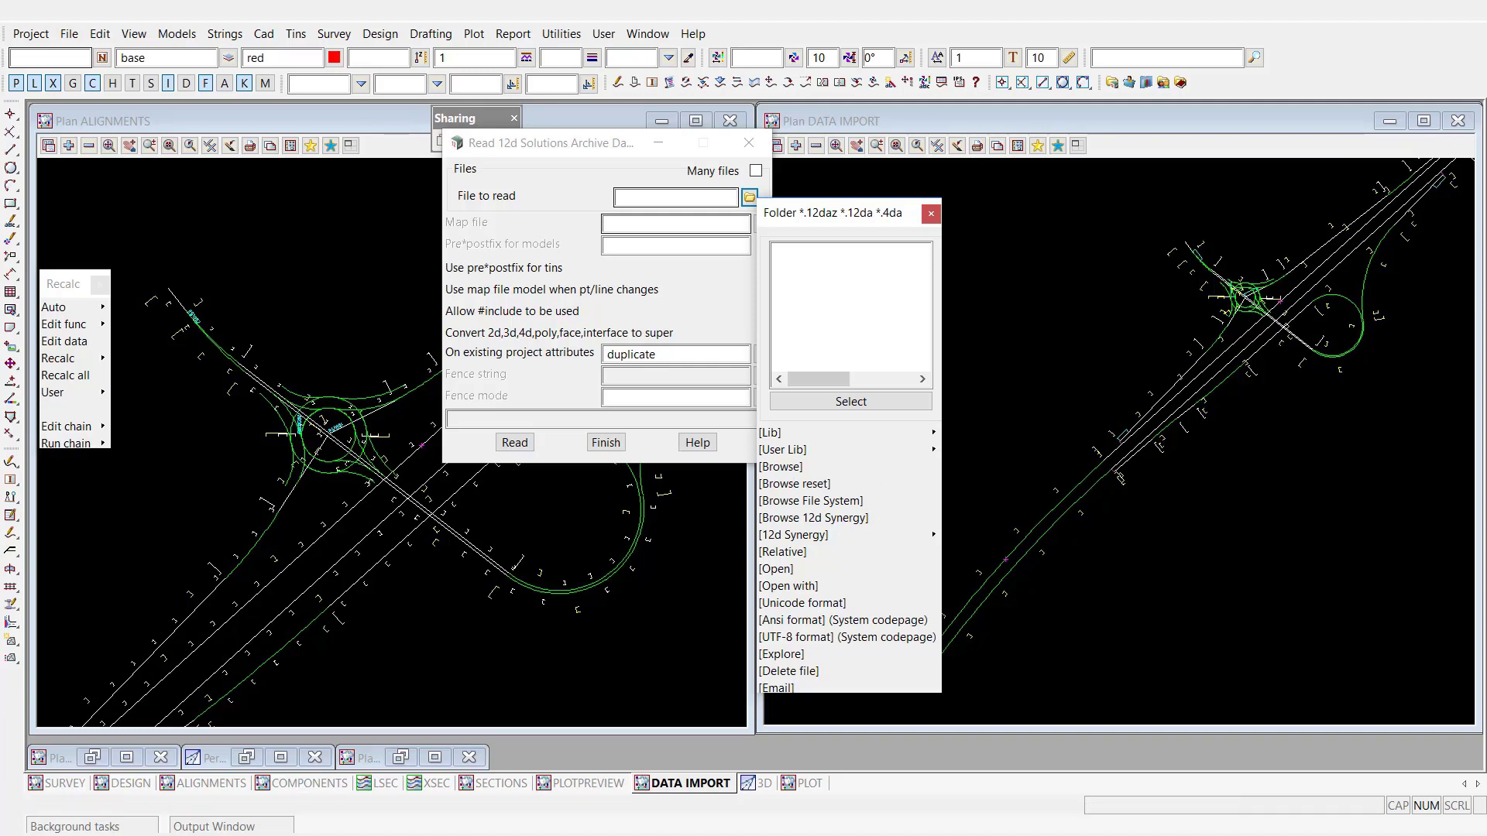
pyautogui.click(931, 214)
pyautogui.click(748, 142)
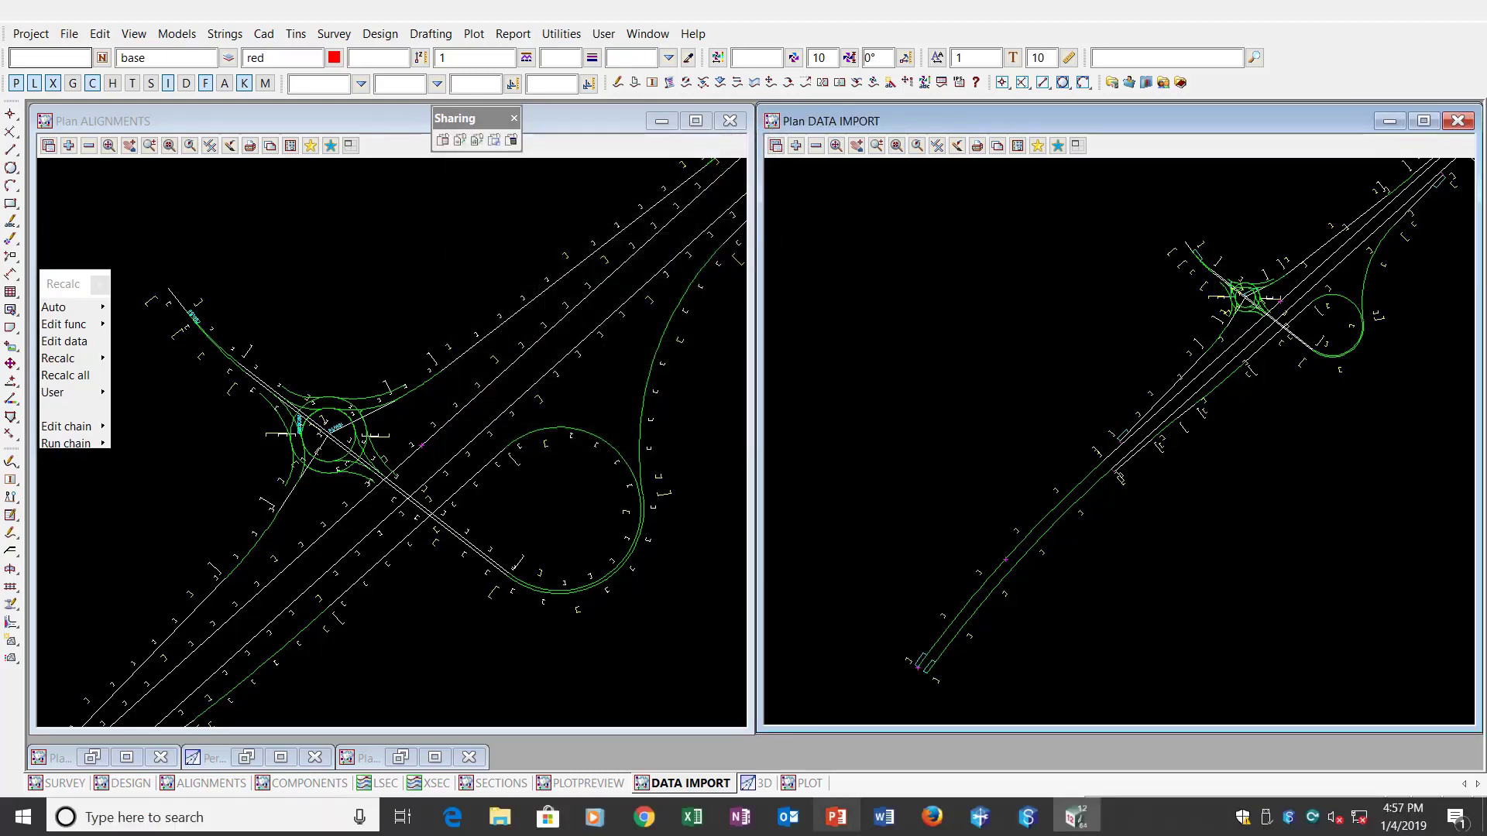
# Step: Switch to 12d Synergy, shrink its window to half the screen width and list the files in 12d's _Input Data folder
pyautogui.click(1026, 817)
pyautogui.click(1418, 21)
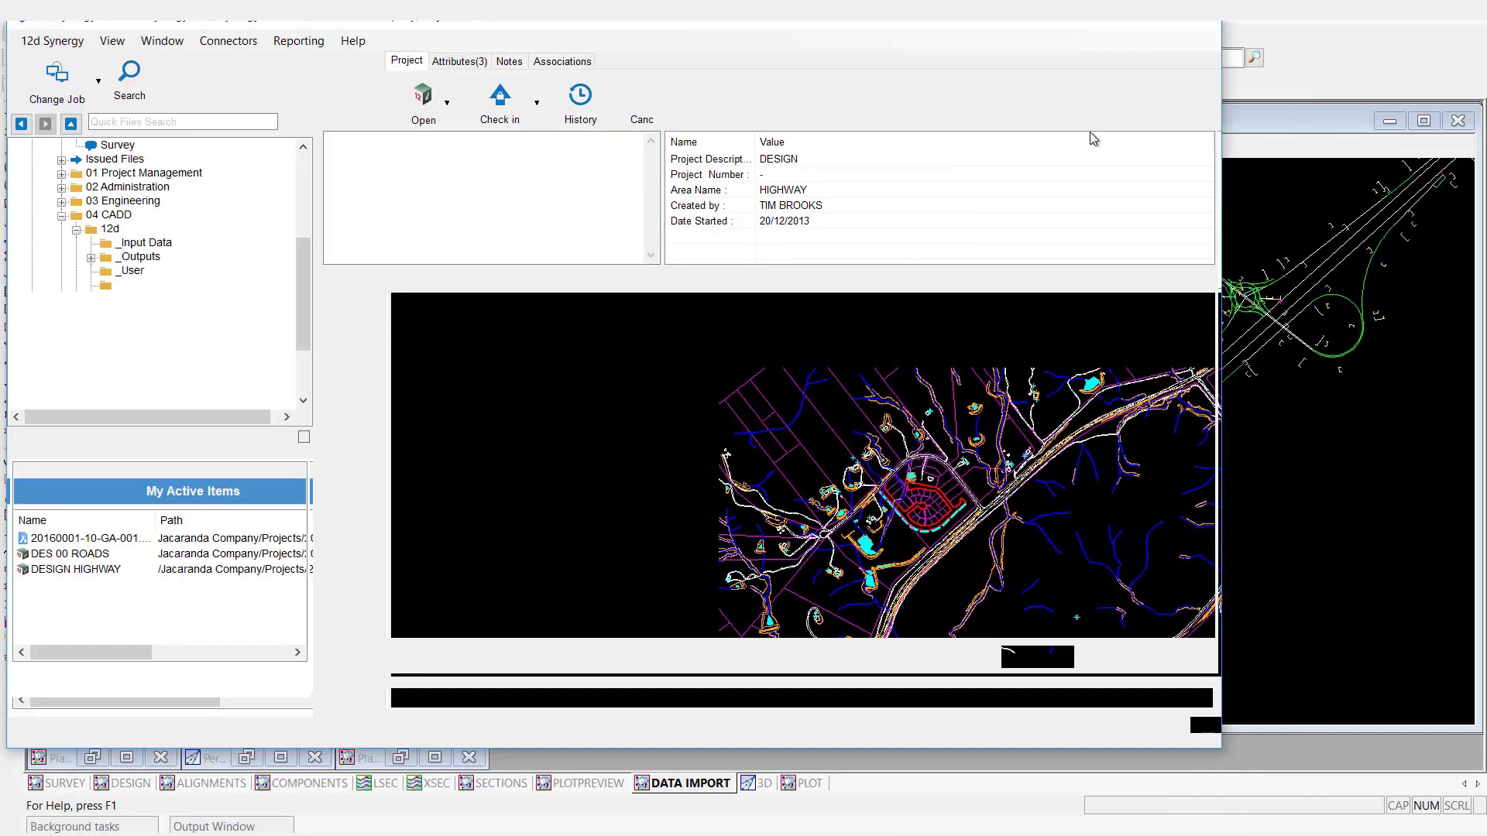
pyautogui.moveTo(1222, 190); pyautogui.dragTo(754, 190)
pyautogui.click(135, 245)
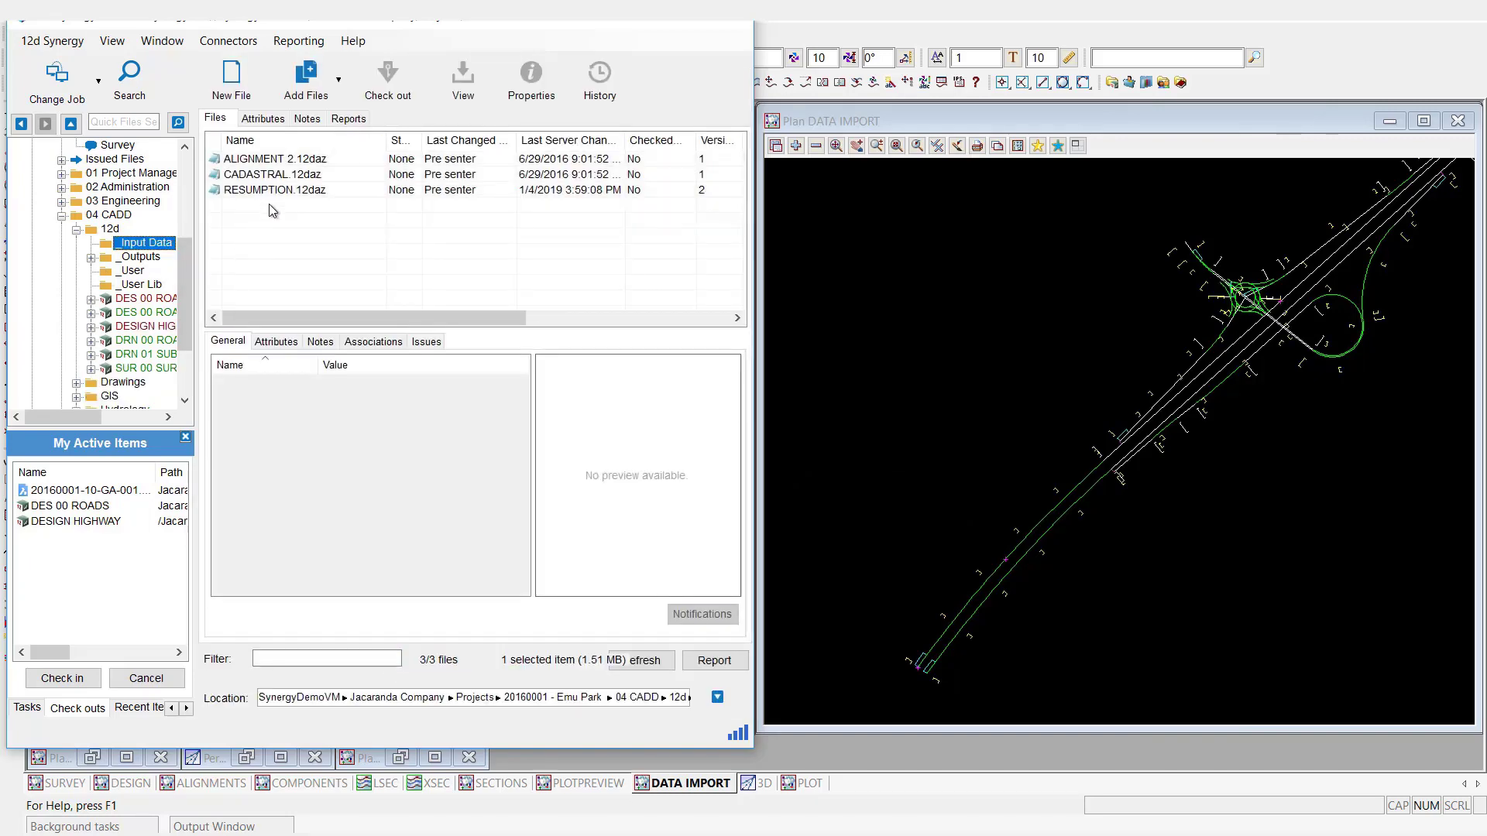
# Step: Bring RESUMPTION.12daz from 12d Synergy into 12d Model, read the archive into the project and close the import dialog
pyautogui.click(247, 192)
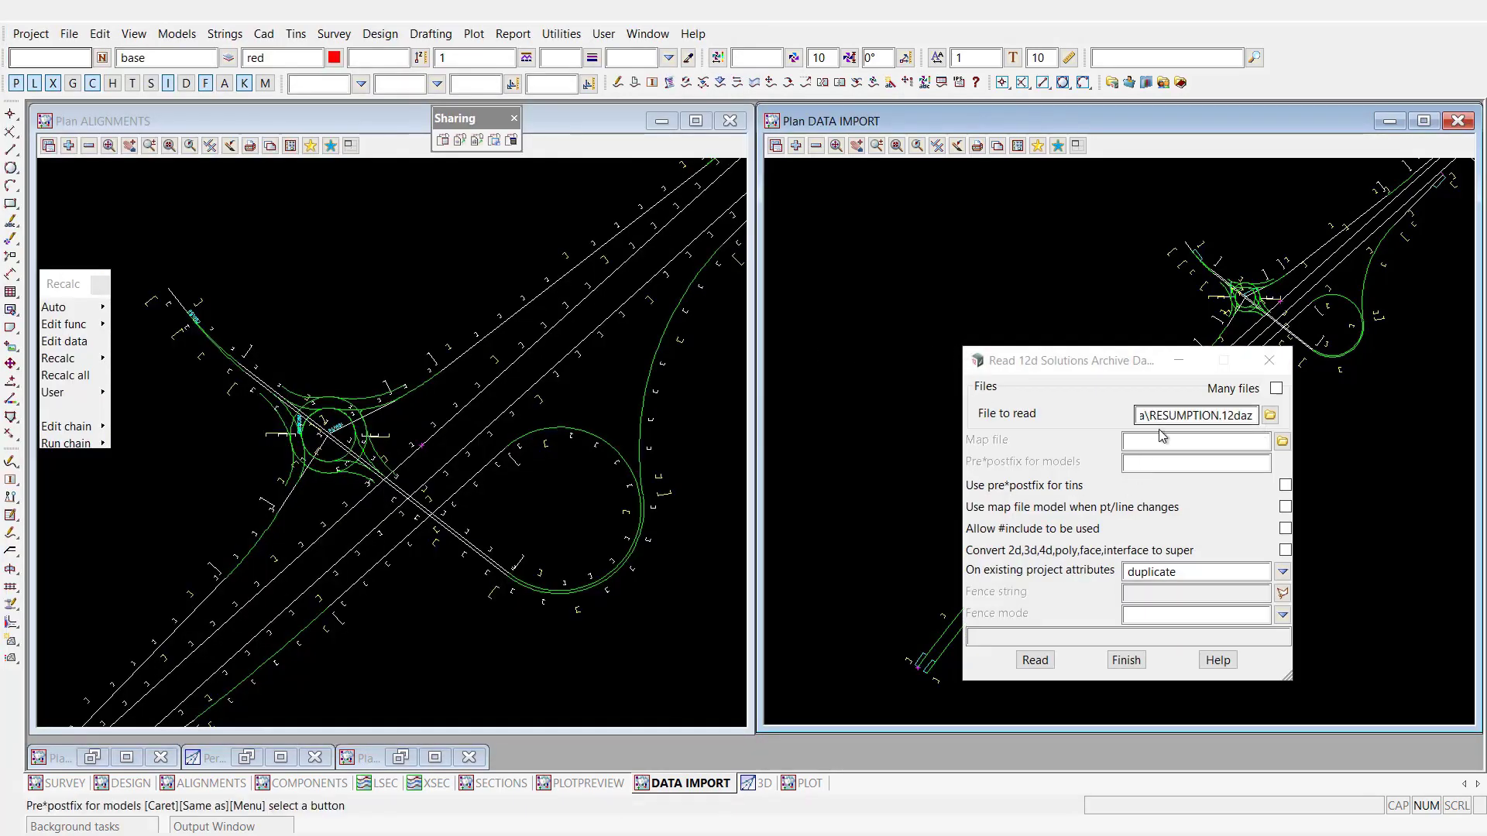
pyautogui.click(1033, 660)
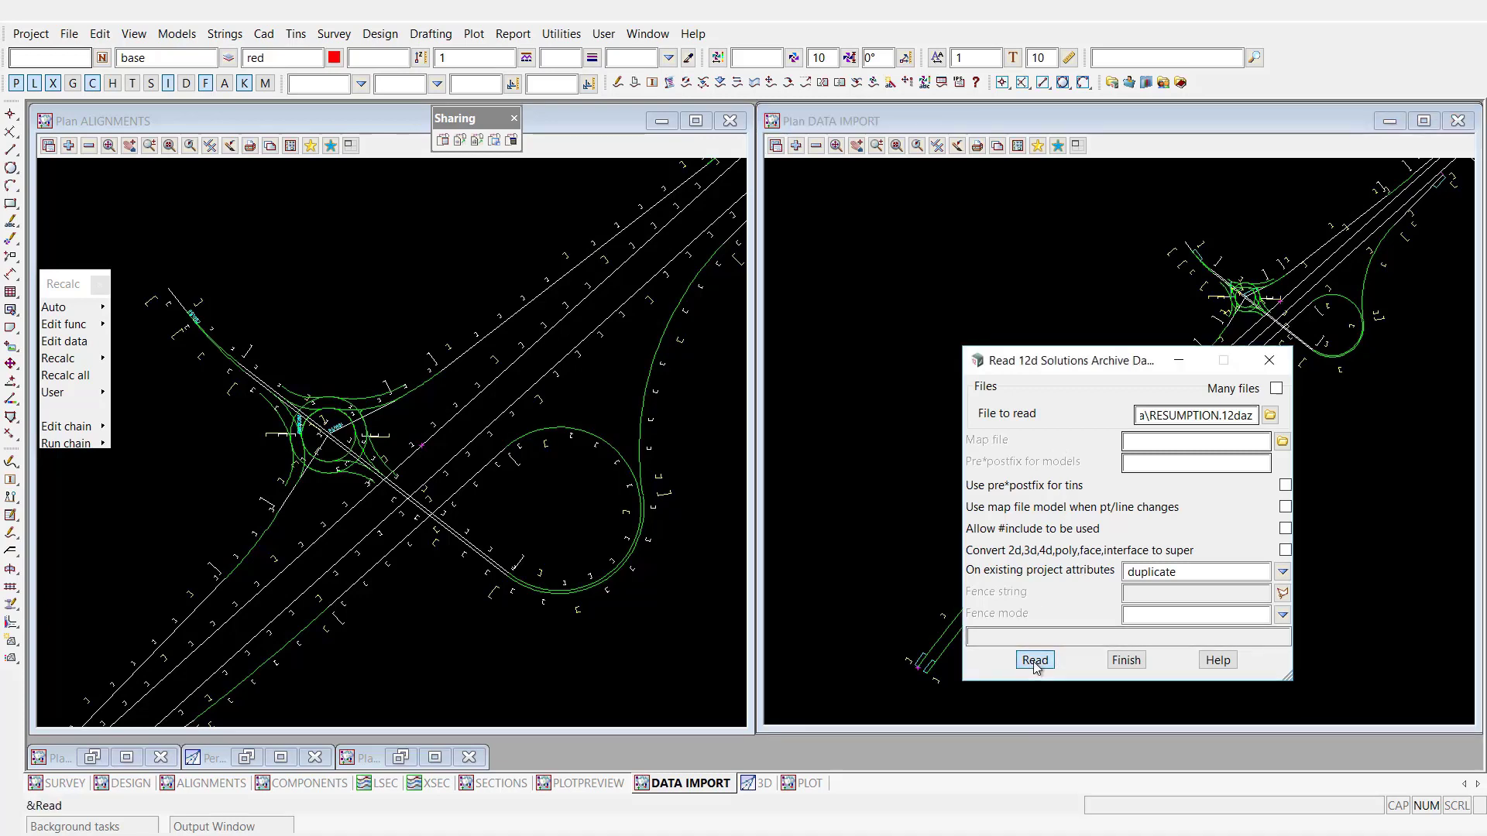
pyautogui.click(1123, 660)
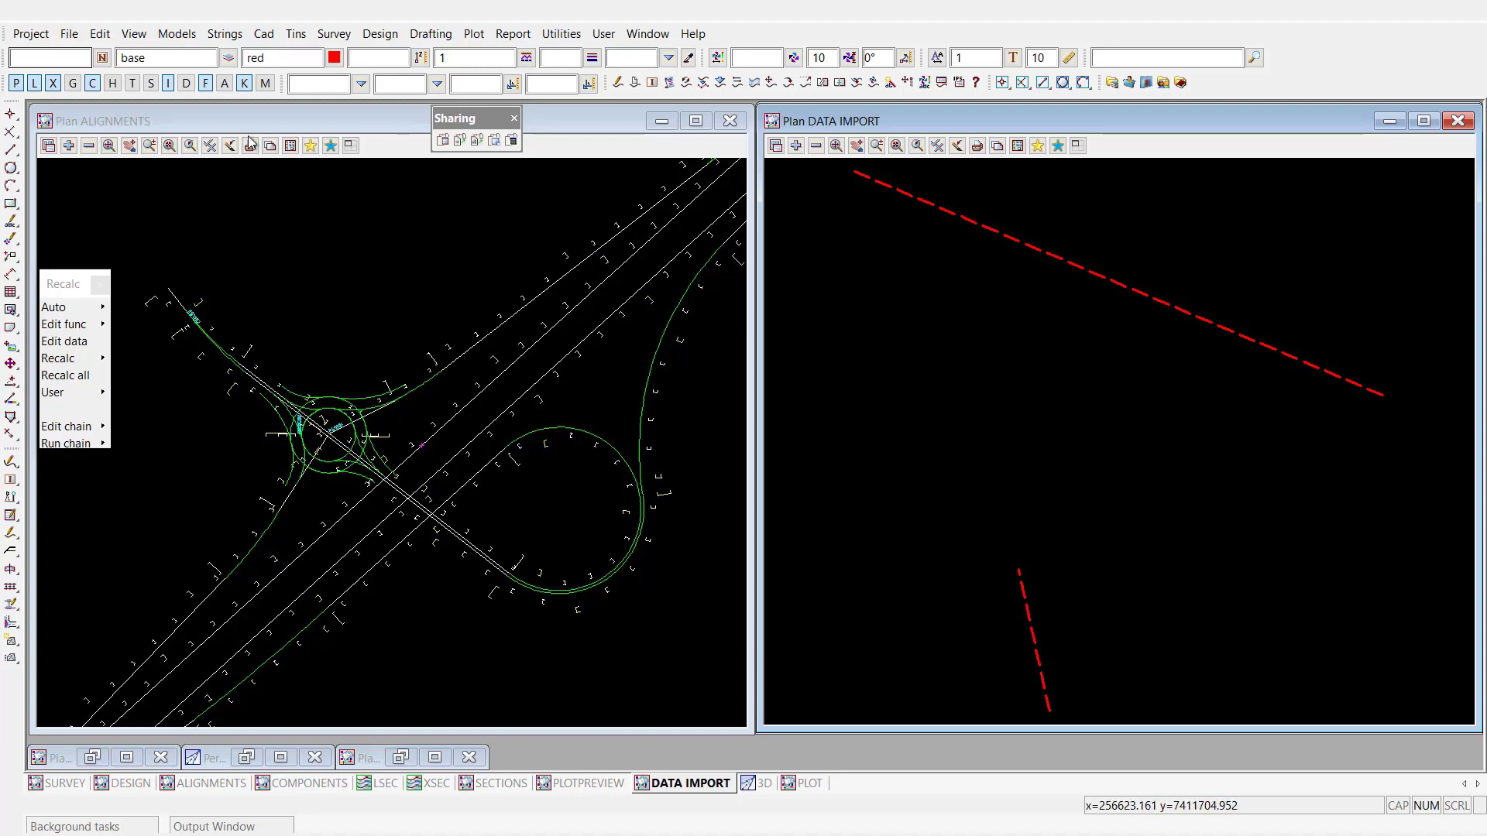
# Step: Write the ALIGNMENT 1 model to a zipped 12d archive file named ALIGN1
pyautogui.click(66, 36)
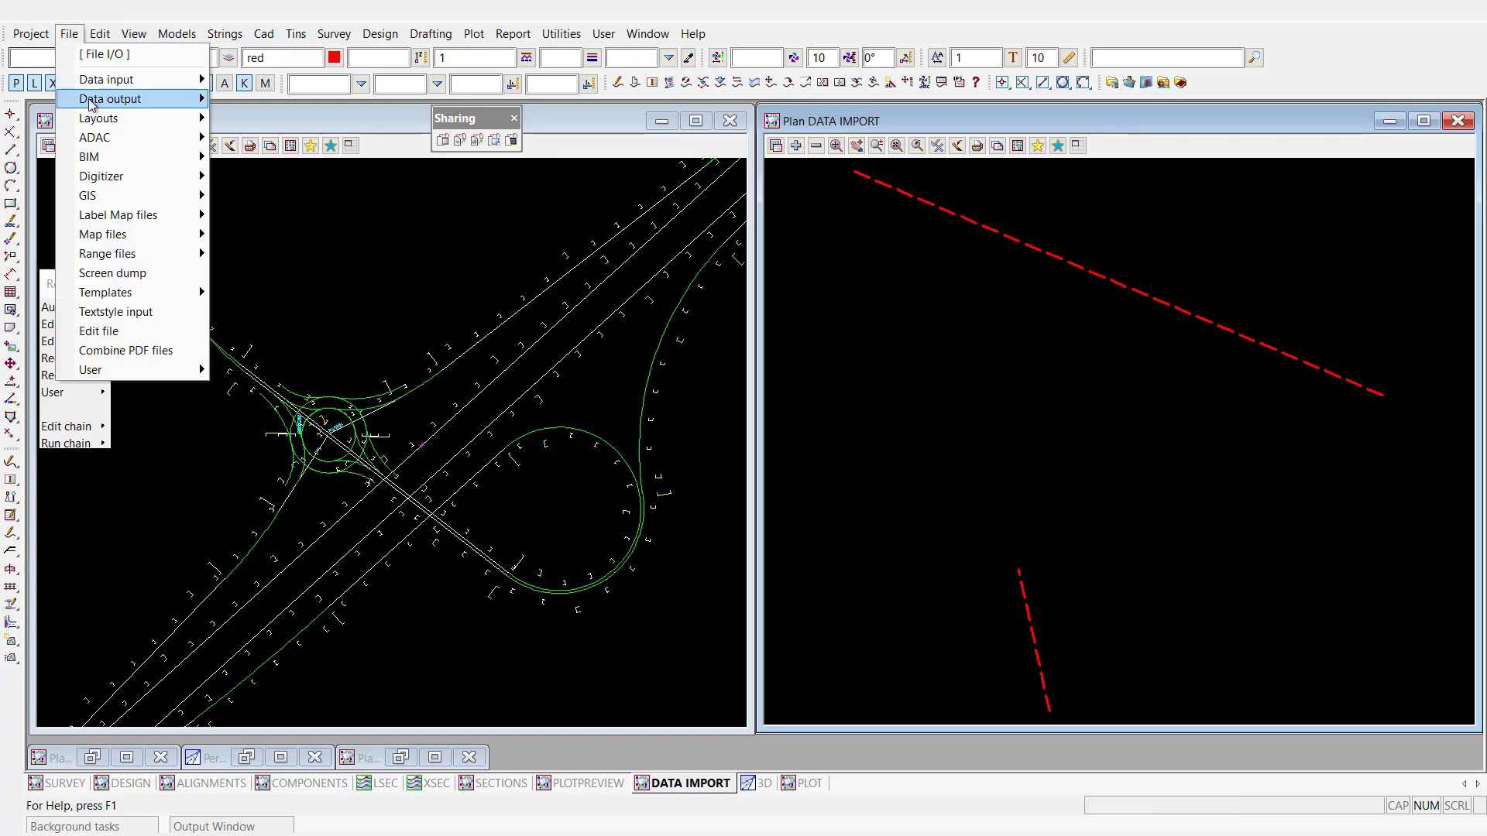
pyautogui.moveTo(93, 106)
pyautogui.moveTo(362, 126)
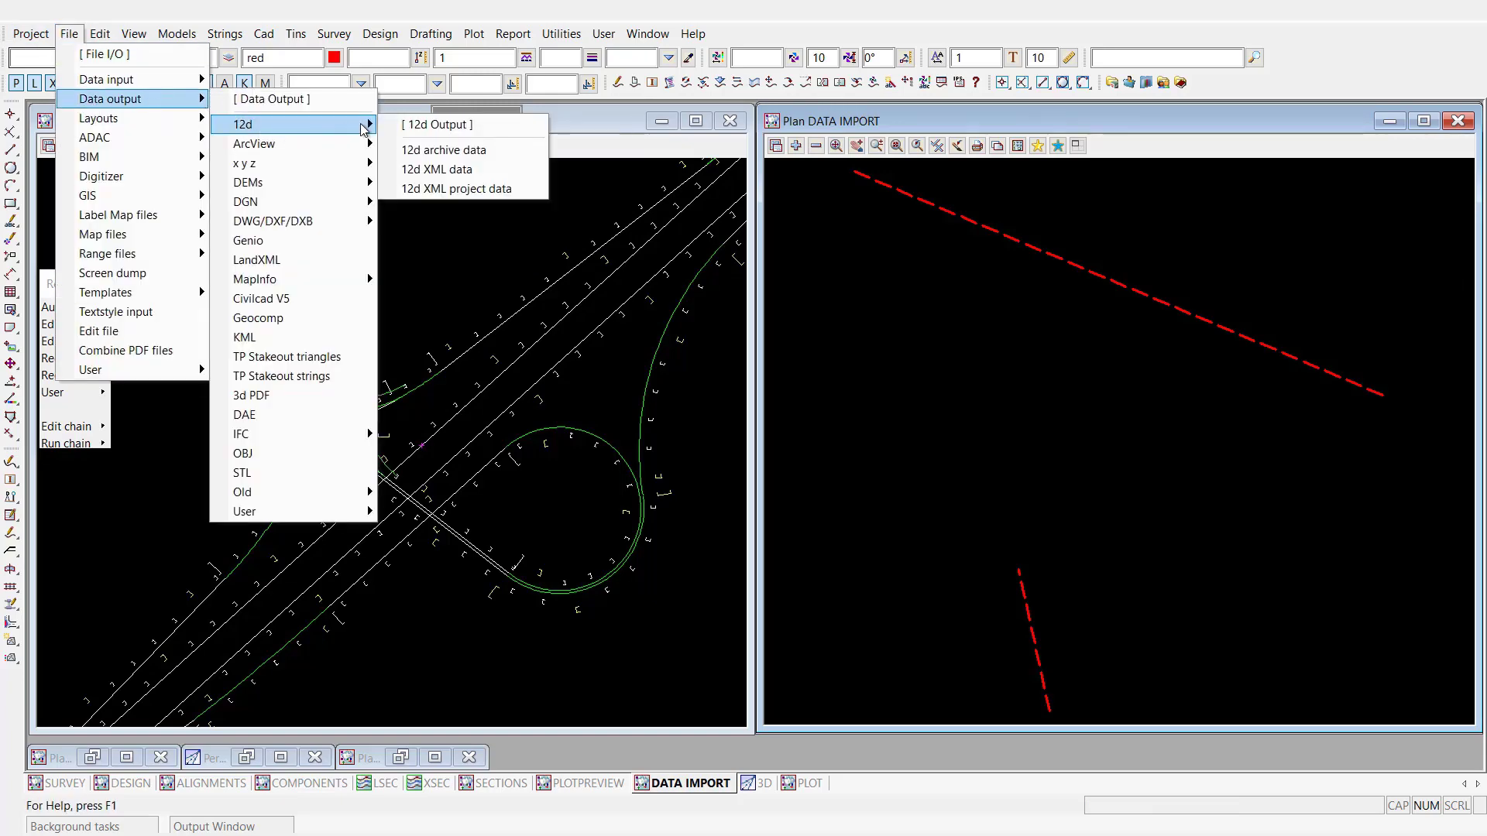
pyautogui.click(439, 151)
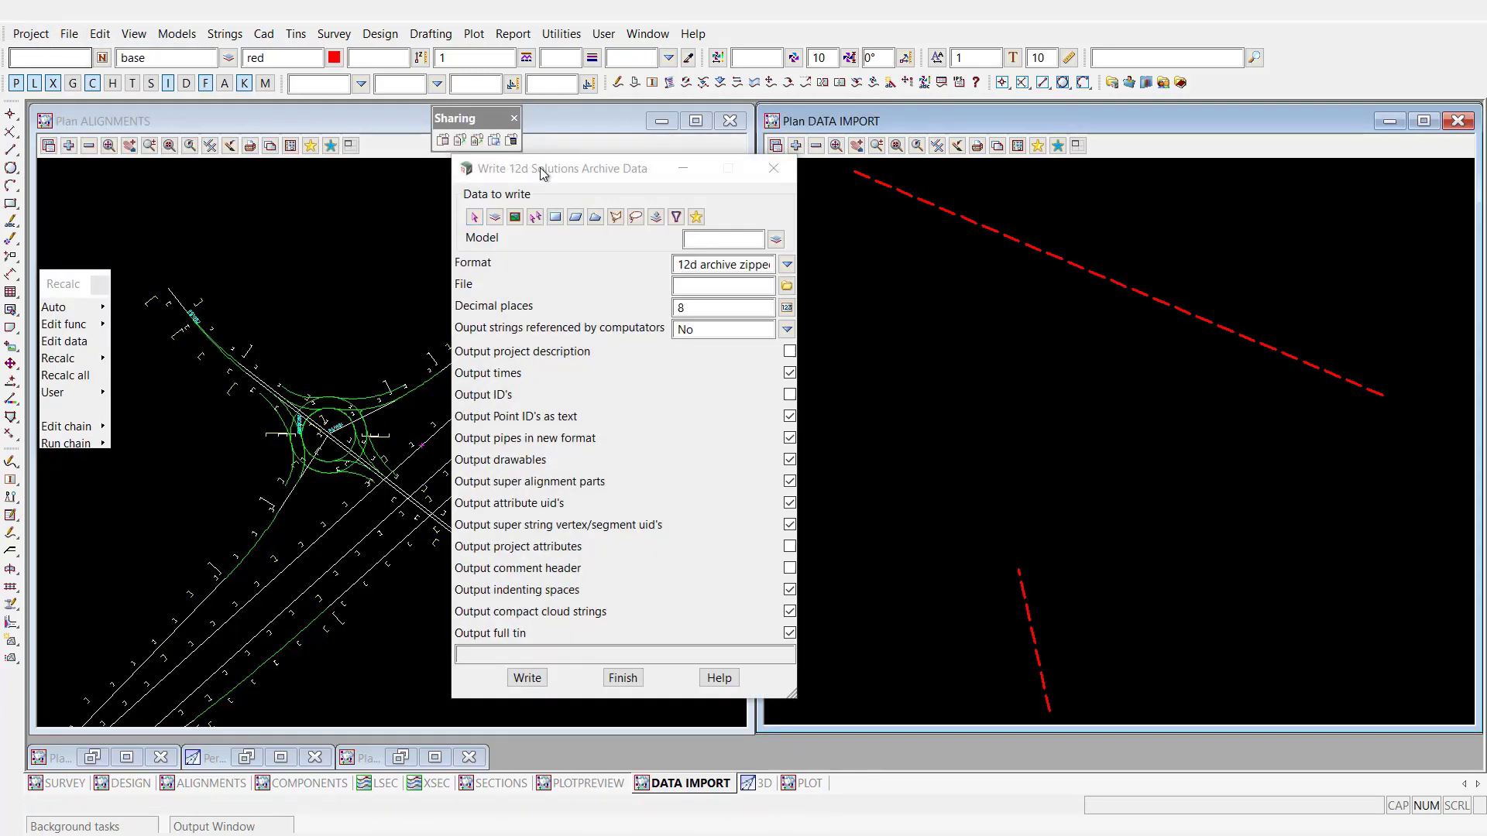
pyautogui.moveTo(657, 168); pyautogui.dragTo(916, 167)
pyautogui.click(1035, 235)
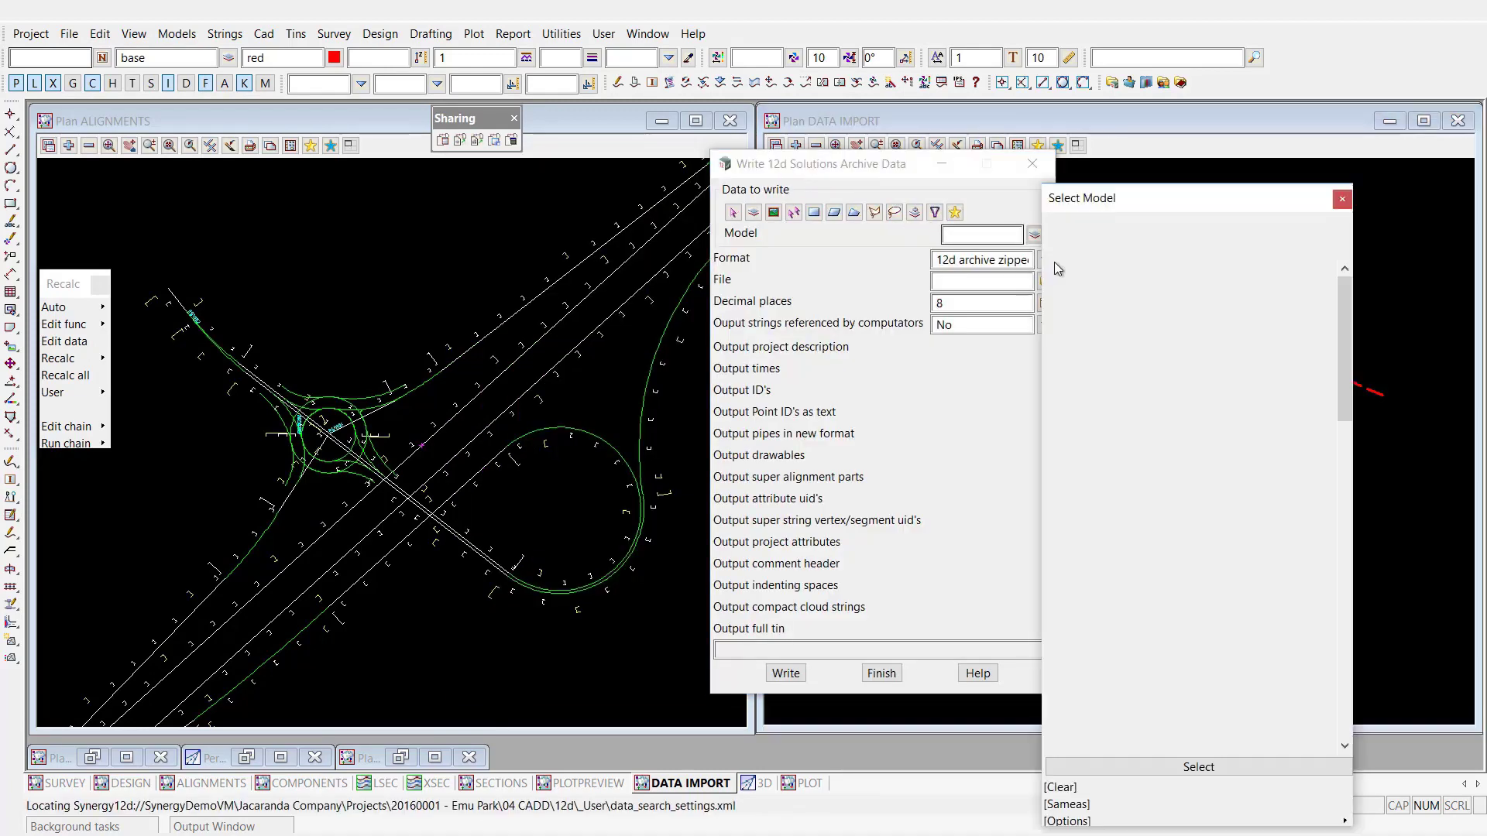
pyautogui.click(1080, 288)
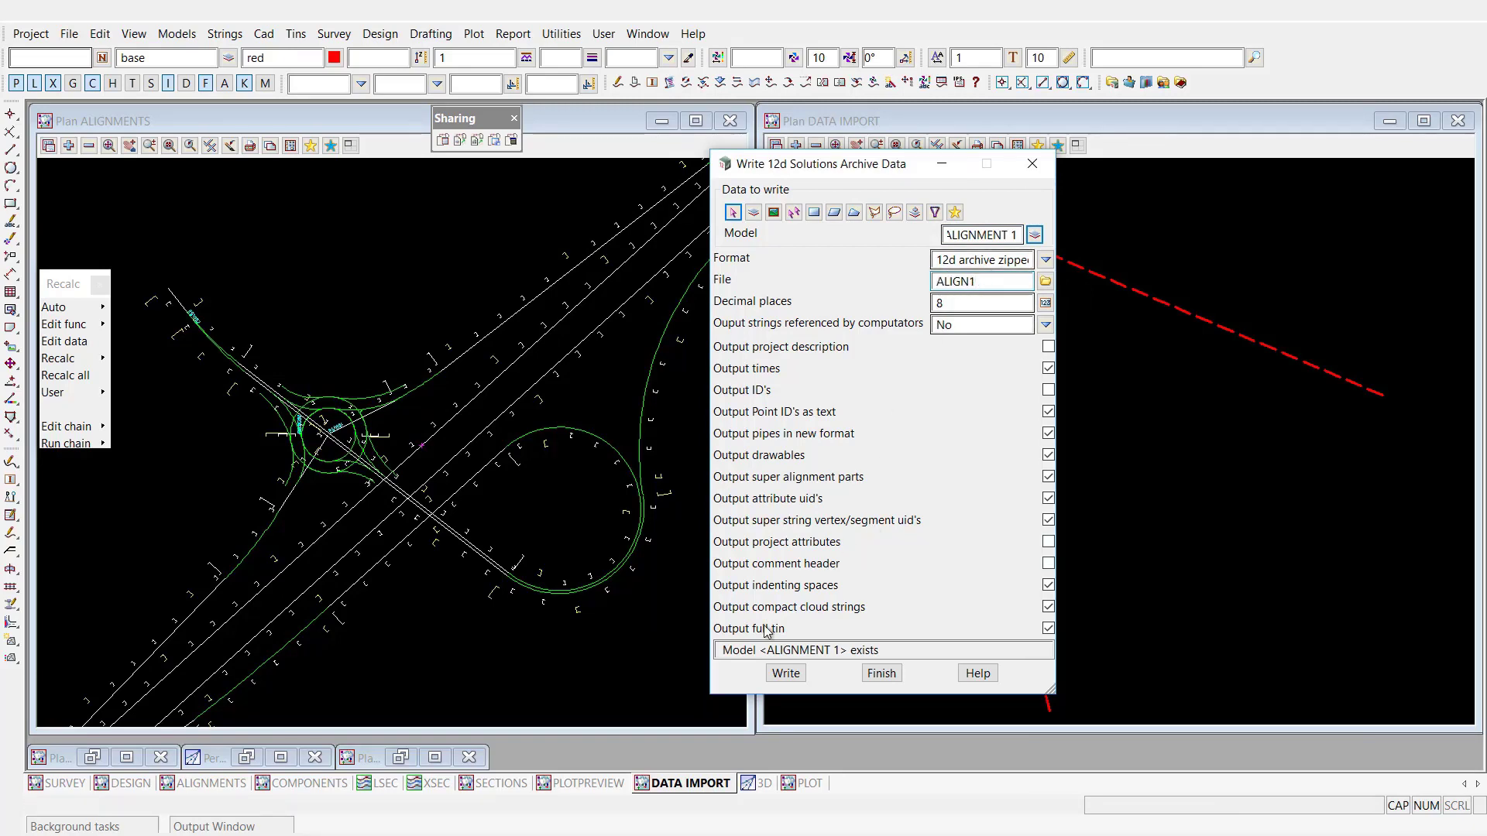
pyautogui.click(786, 673)
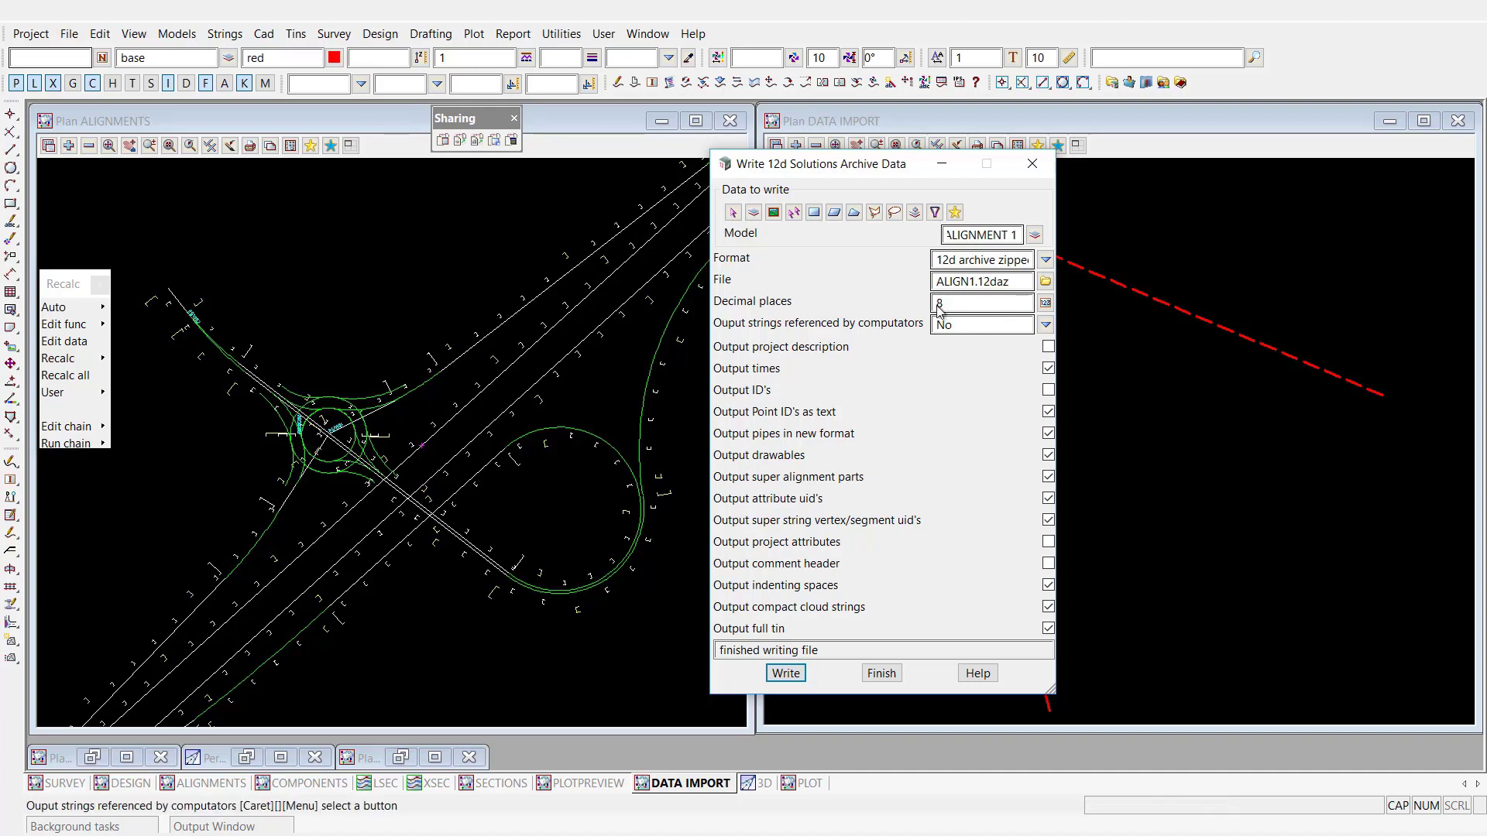
# Step: Add ALIGN1.12daz to 12d Synergy, choosing the Emu Park job's 04 CADD/12d/_Outputs/12da folder as its destination
pyautogui.click(1045, 281)
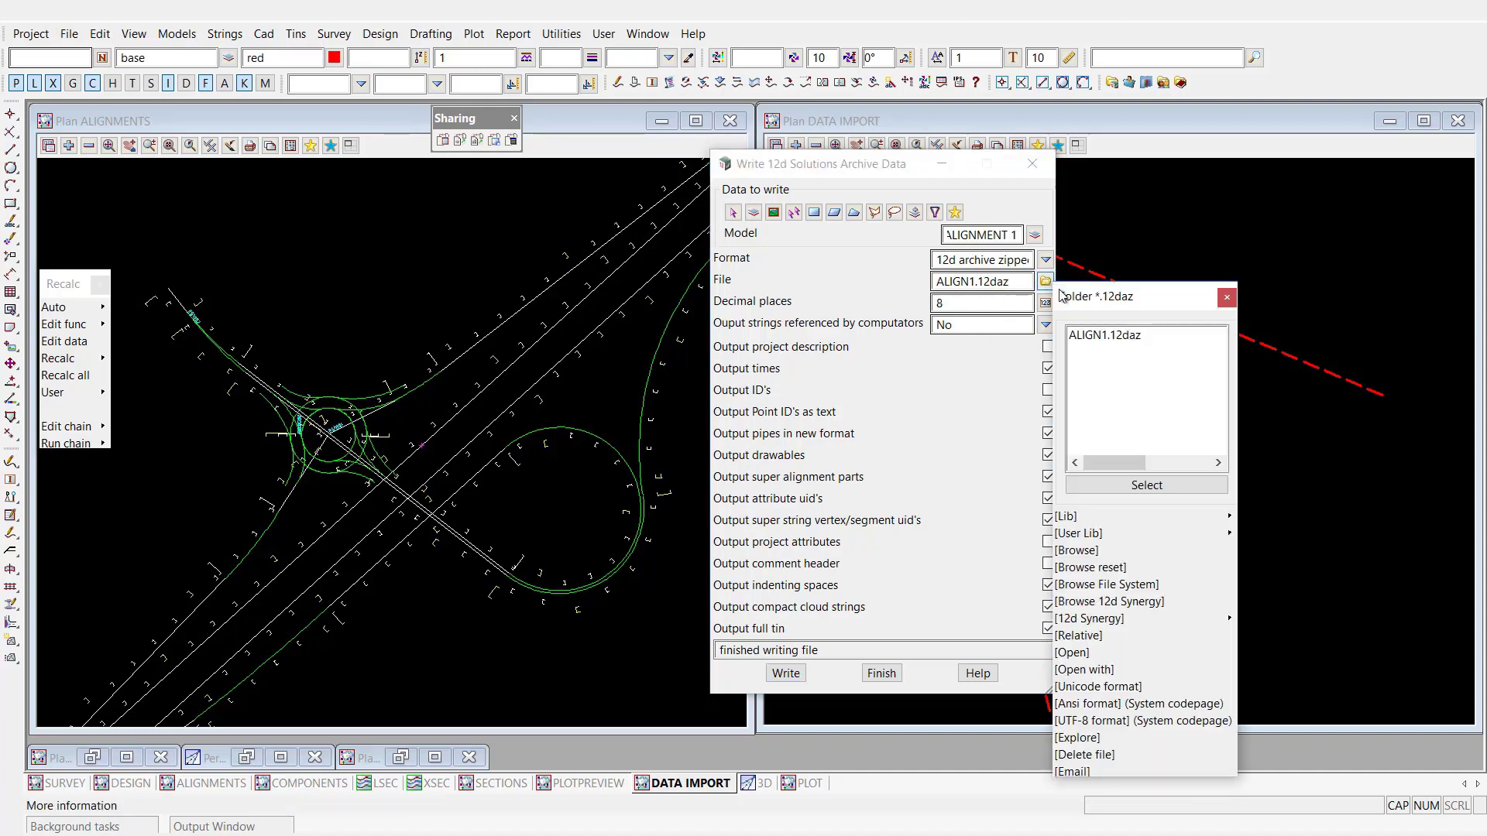
pyautogui.click(1093, 335)
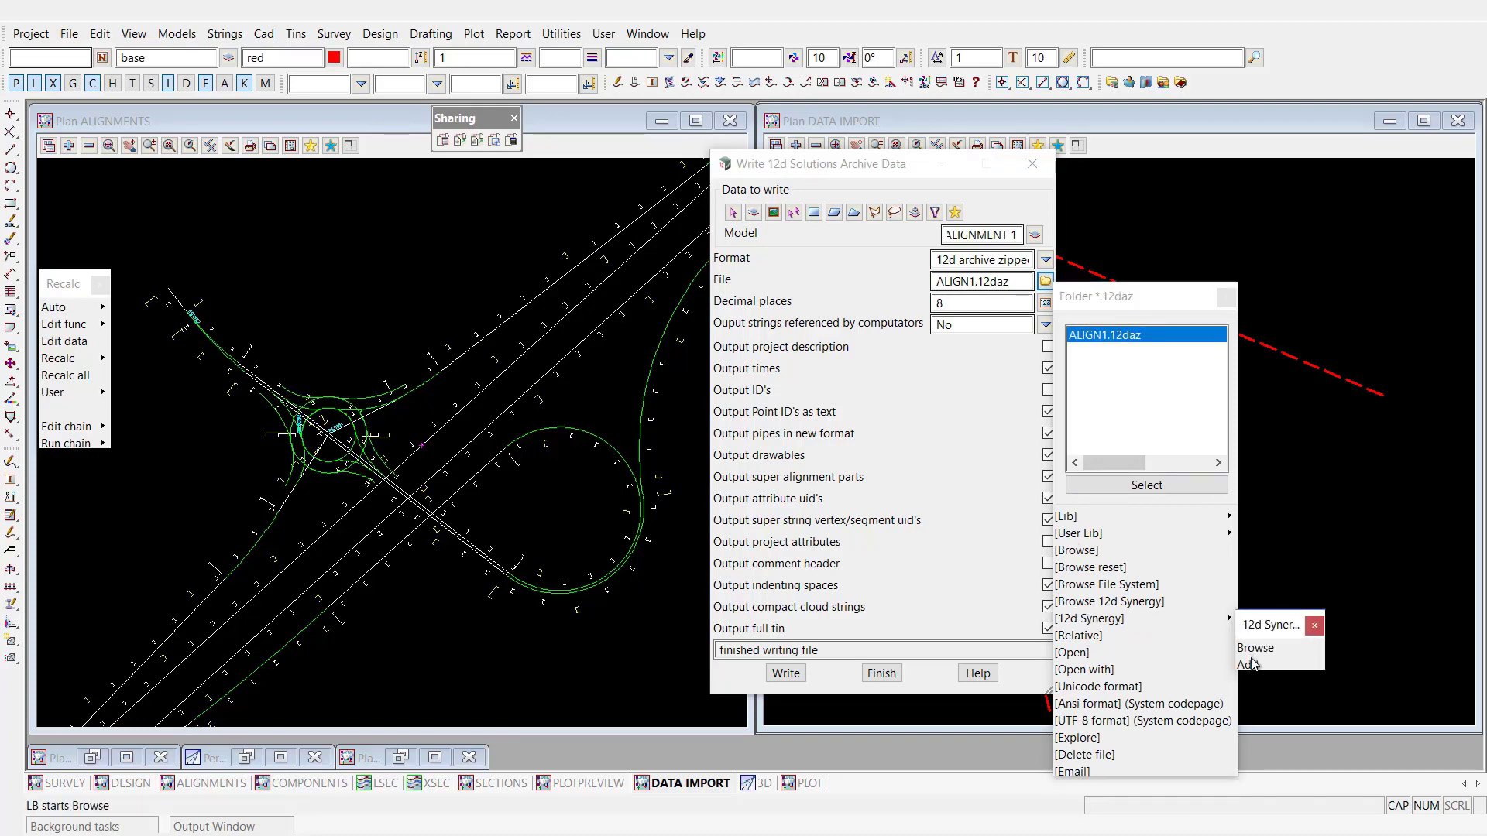
pyautogui.click(1259, 625)
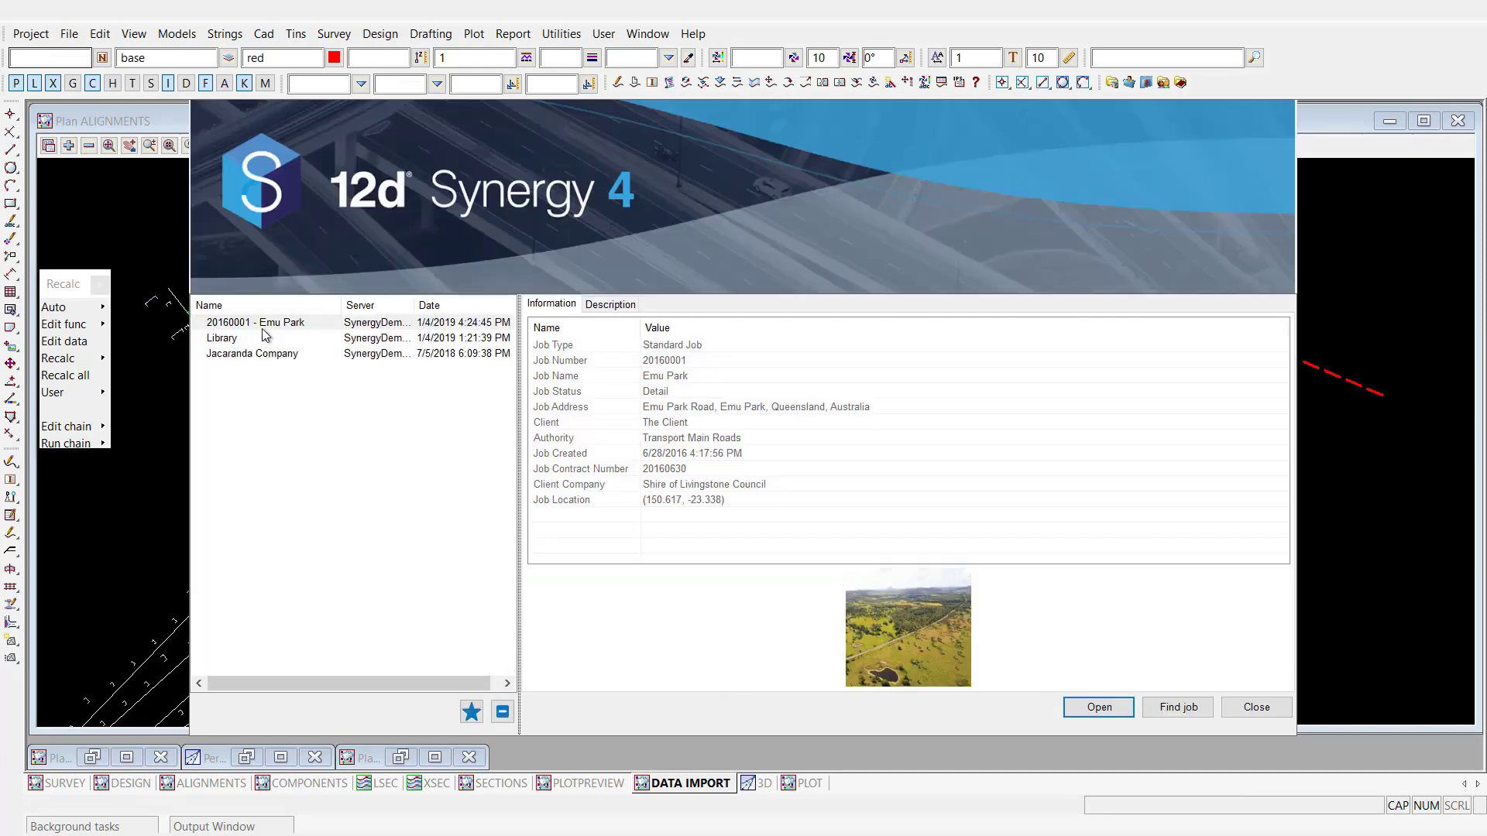
pyautogui.click(266, 324)
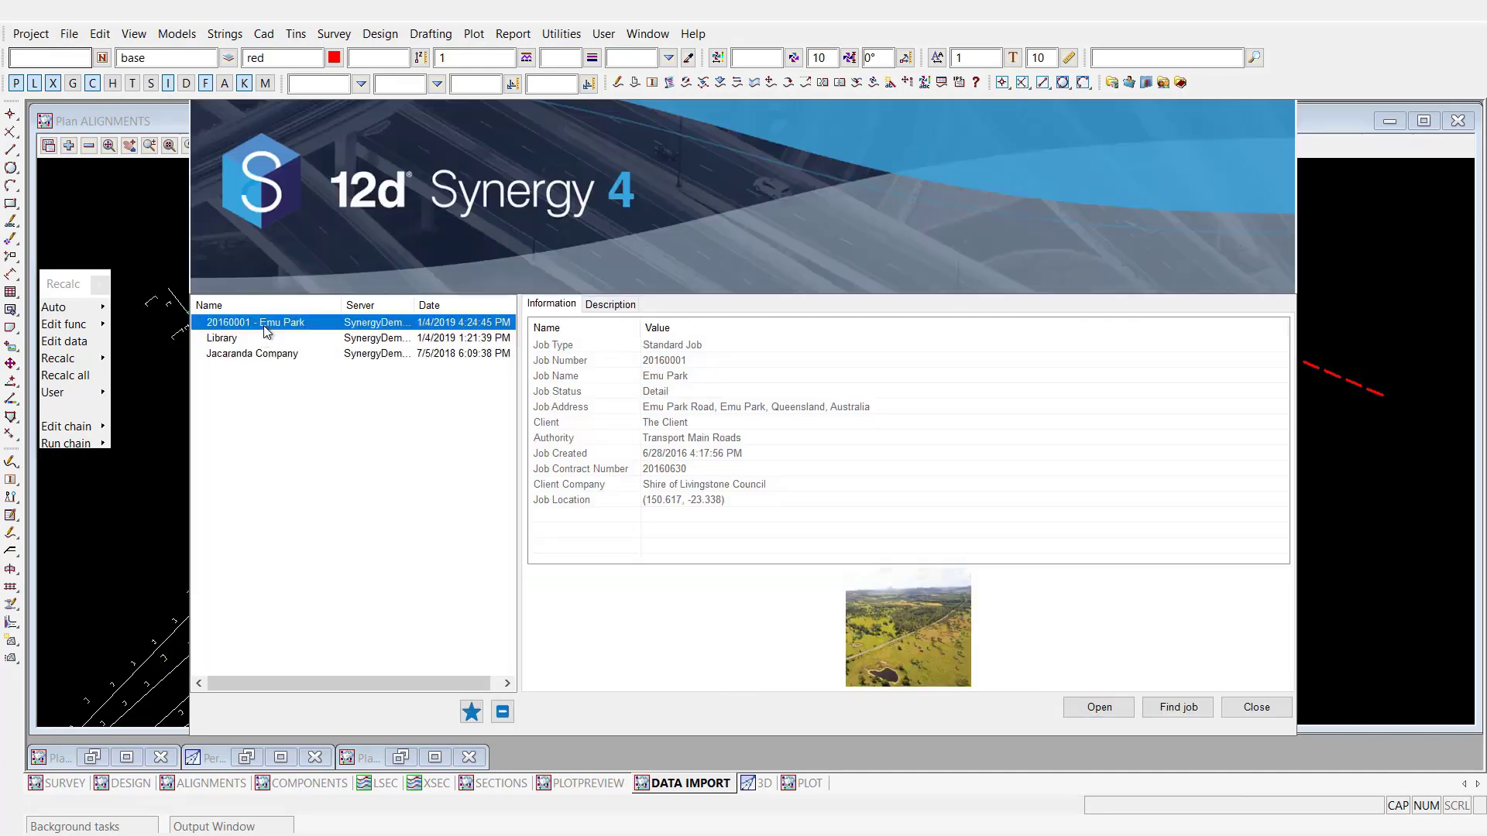
pyautogui.doubleClick(266, 323)
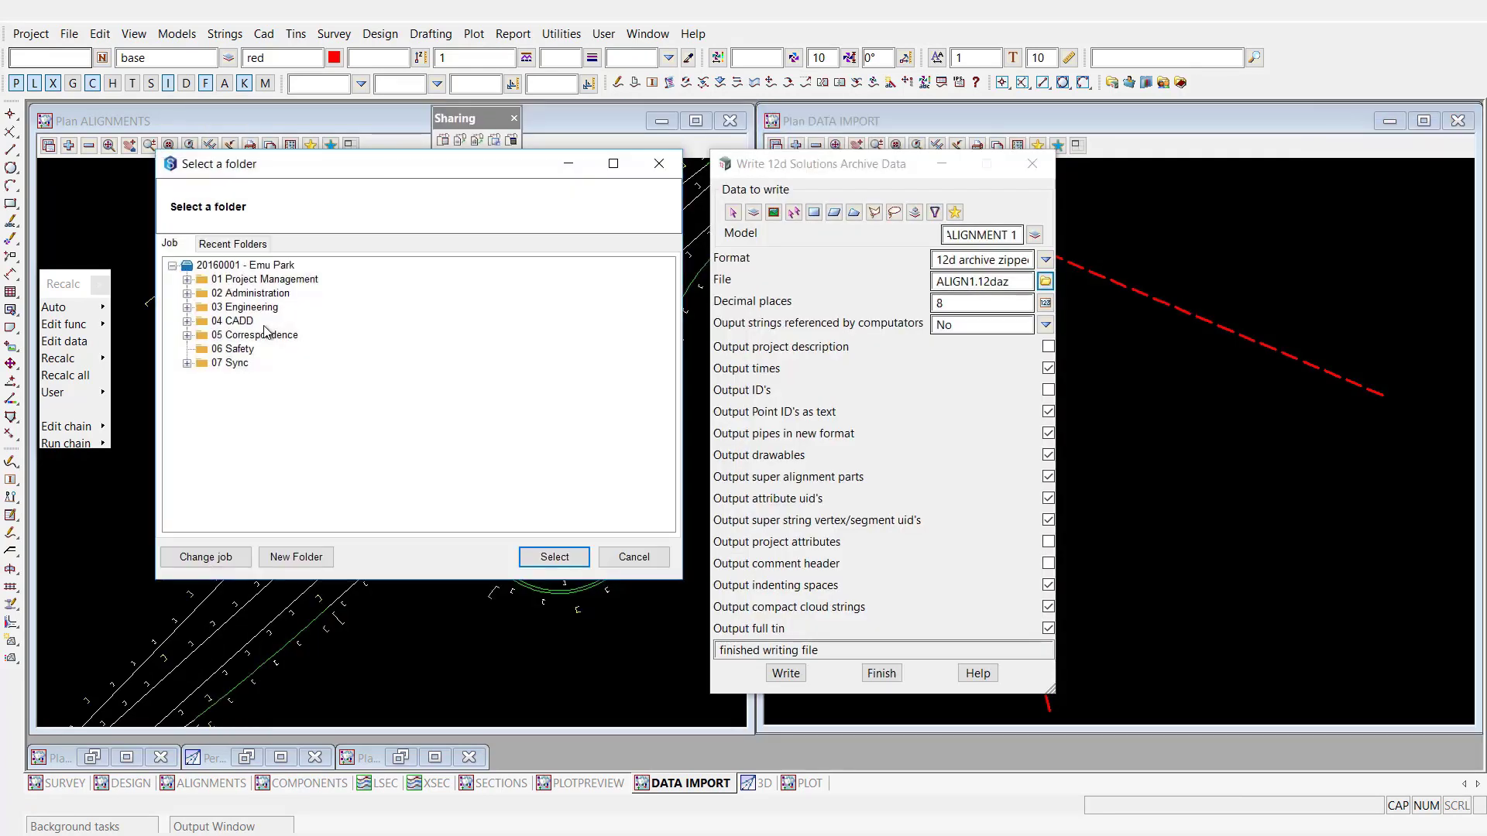
pyautogui.click(188, 321)
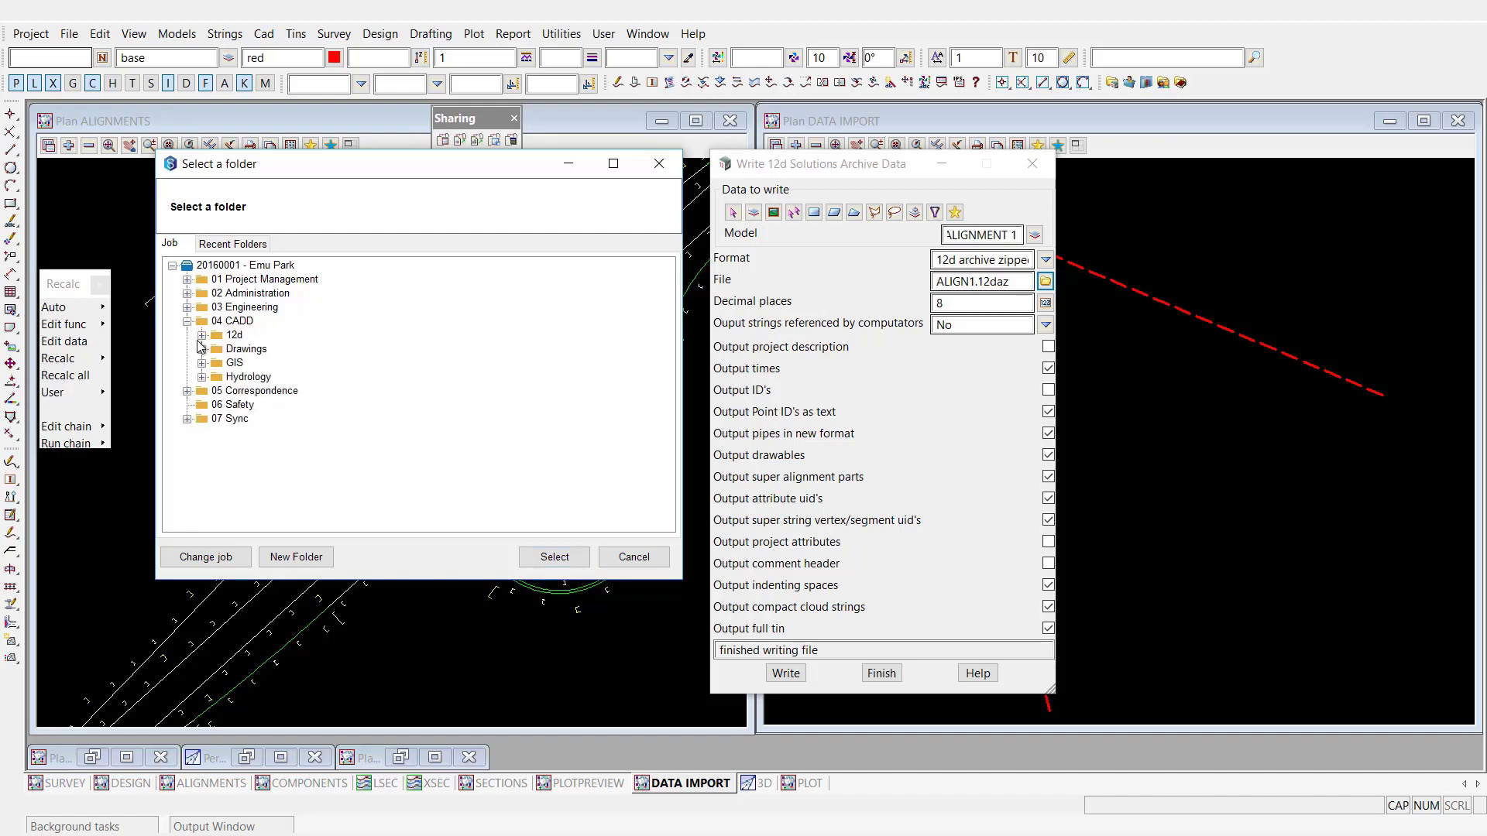
pyautogui.click(201, 336)
pyautogui.click(217, 363)
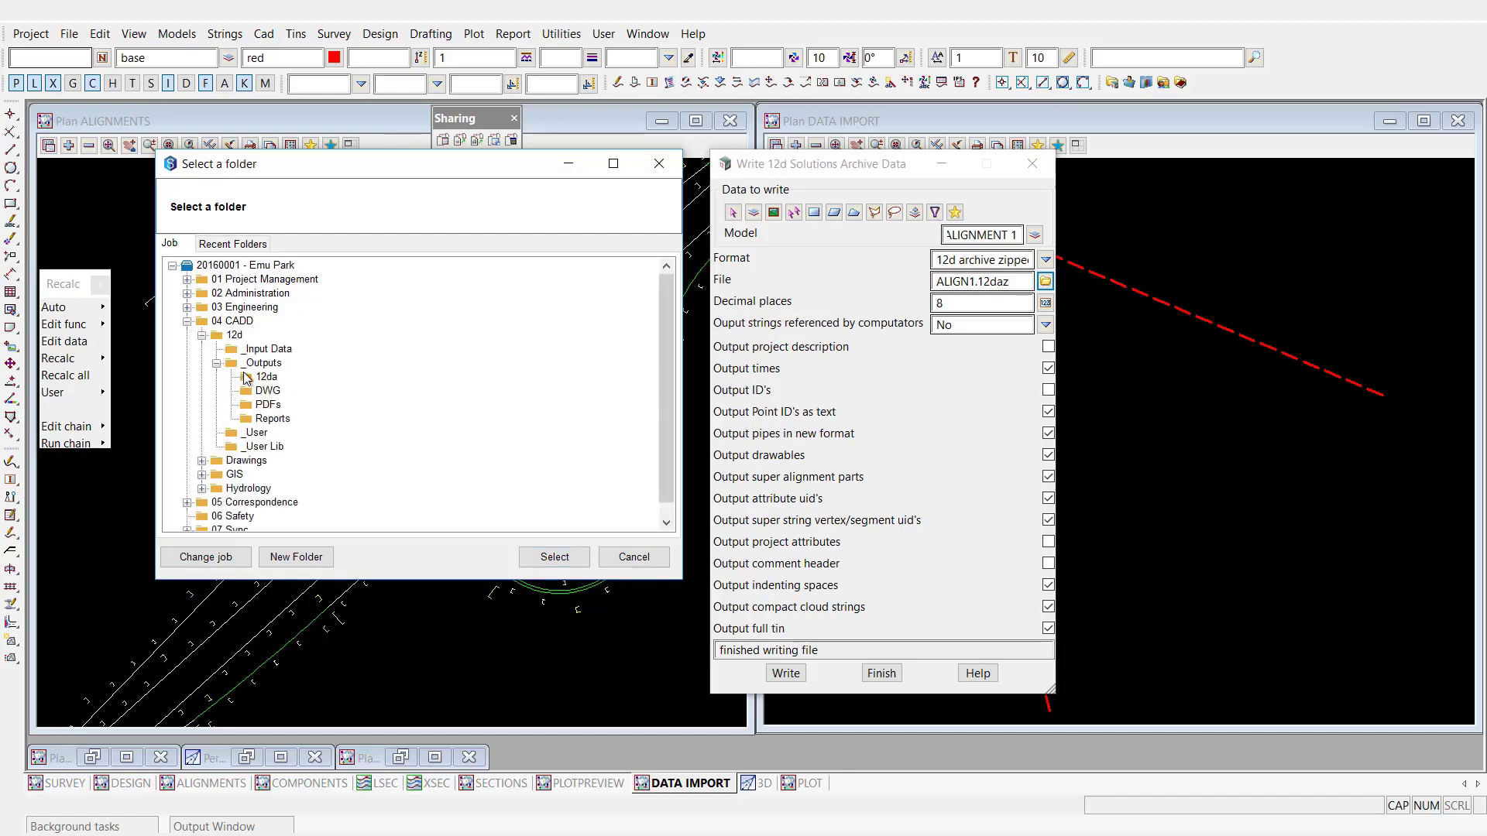
pyautogui.click(265, 376)
pyautogui.click(552, 559)
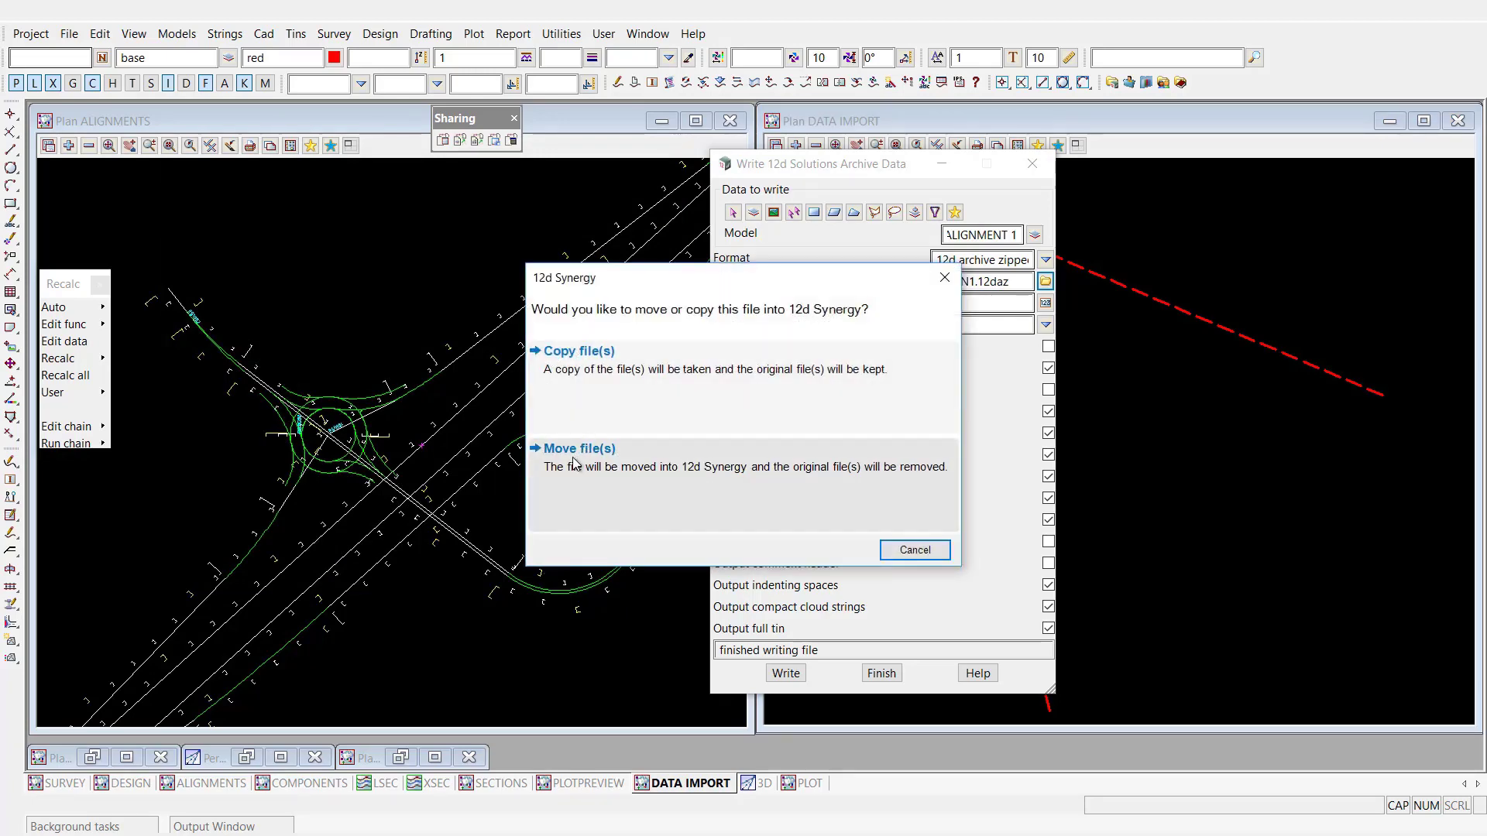
# Step: Move the archive into 12d Synergy with the manual description "New alignment file for Client", and close the archive writing dialog
pyautogui.click(573, 463)
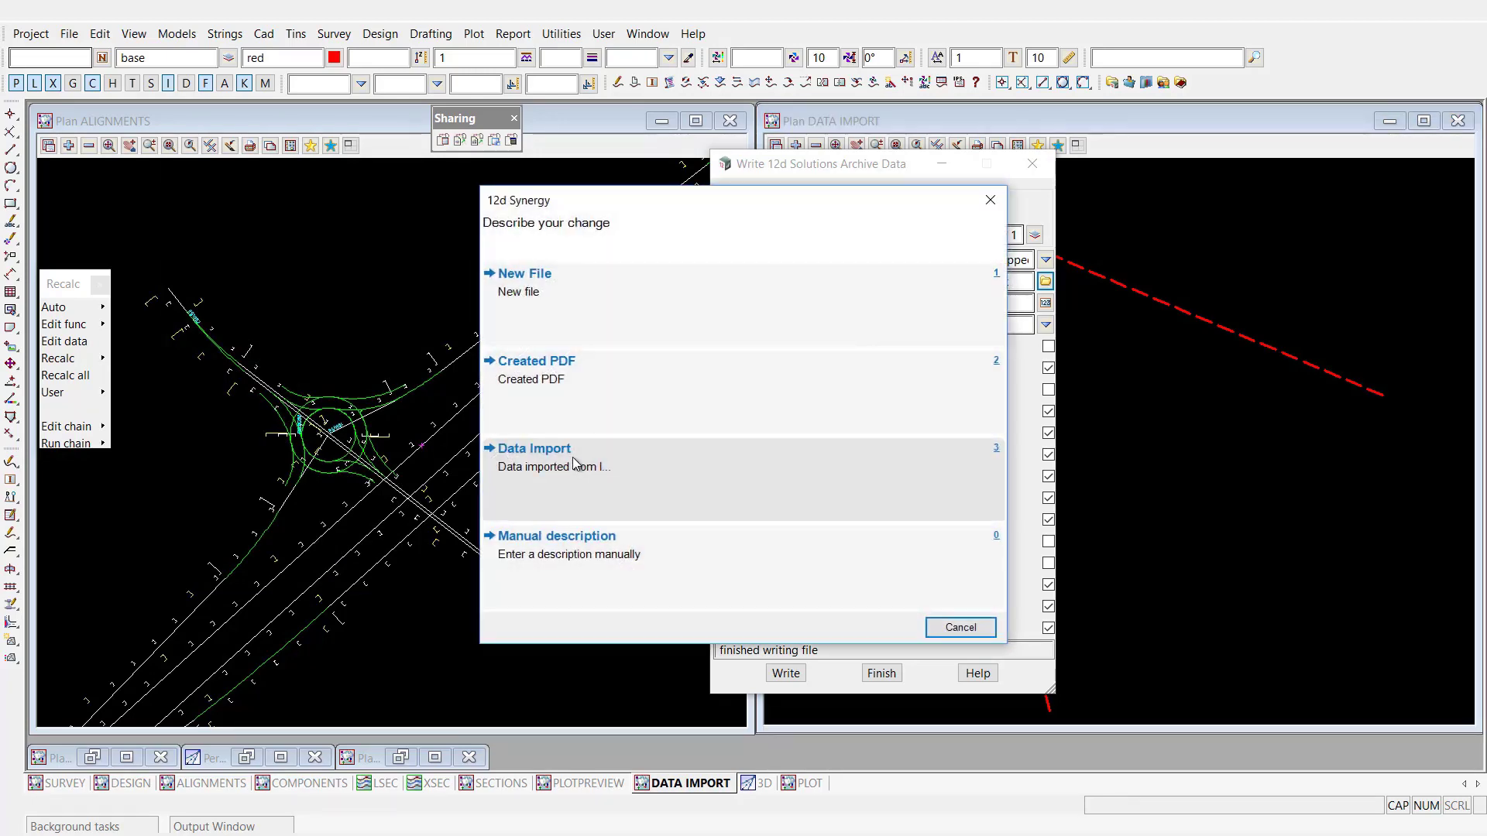
pyautogui.click(574, 542)
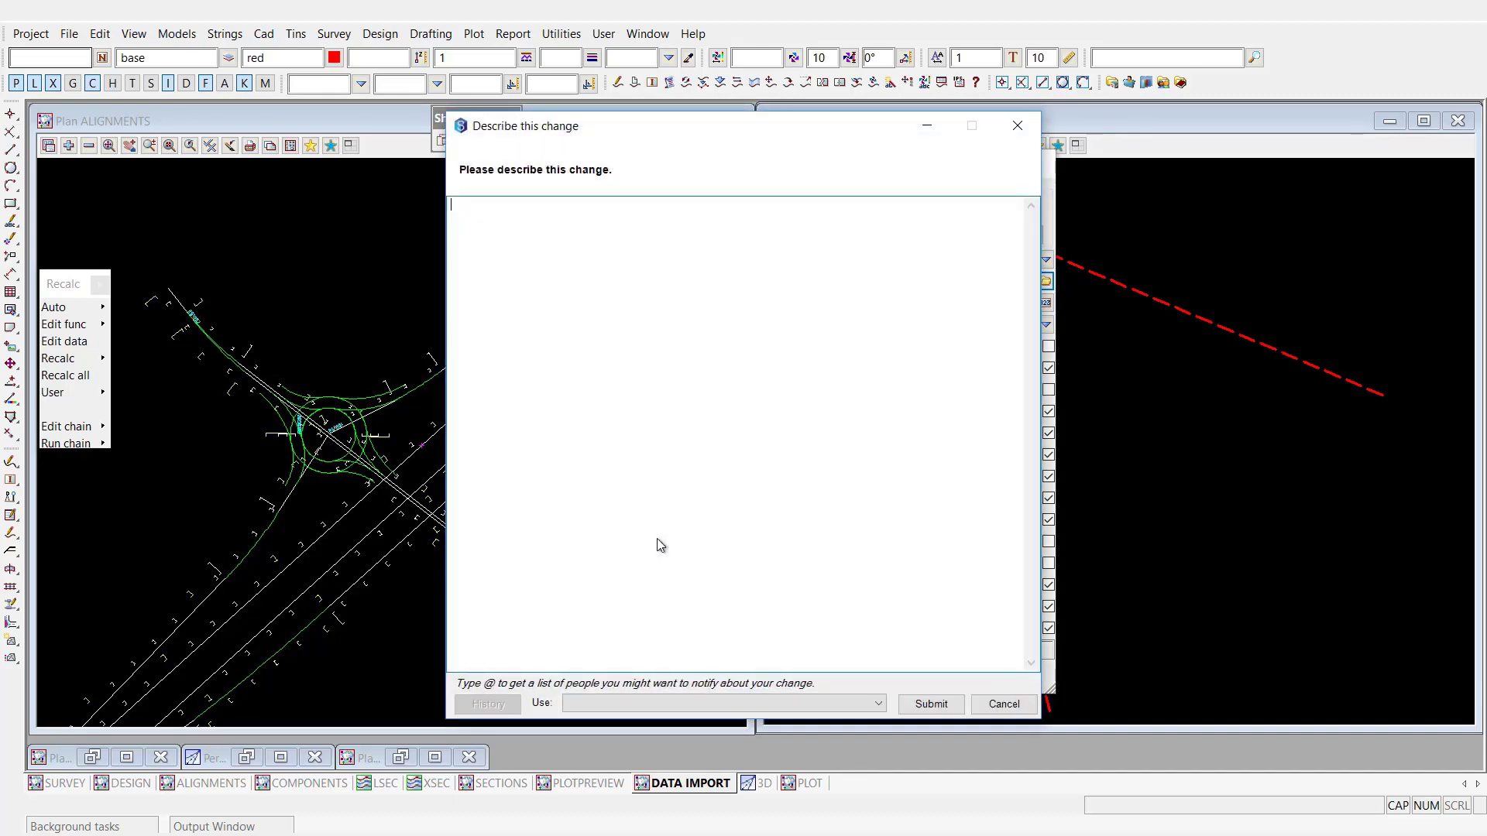
pyautogui.write('nEW A')
pyautogui.hotkey('ctrl', 'a')
pyautogui.write('New alignment file for Client')
pyautogui.click(928, 703)
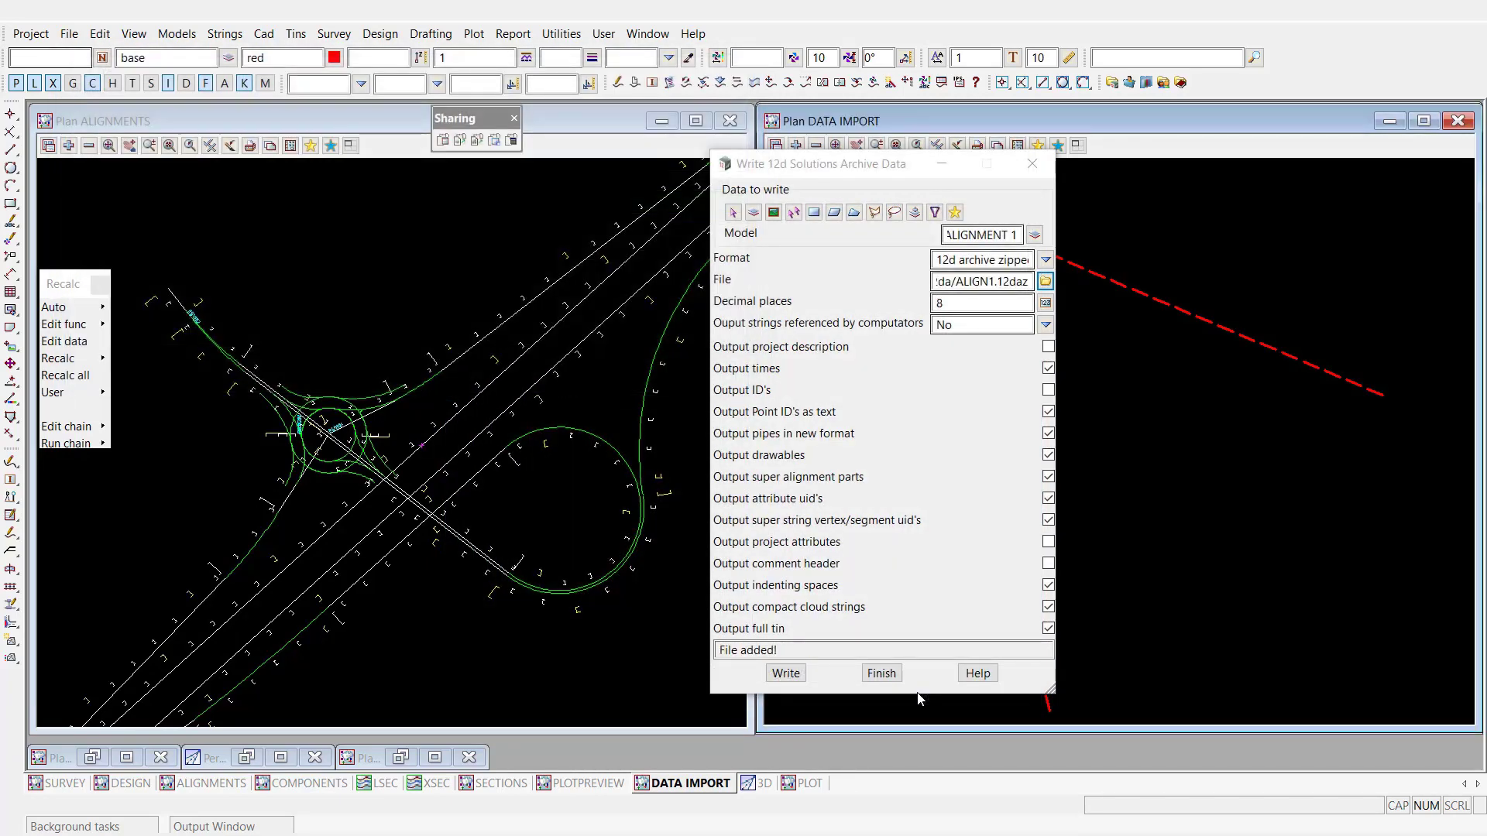
pyautogui.click(882, 673)
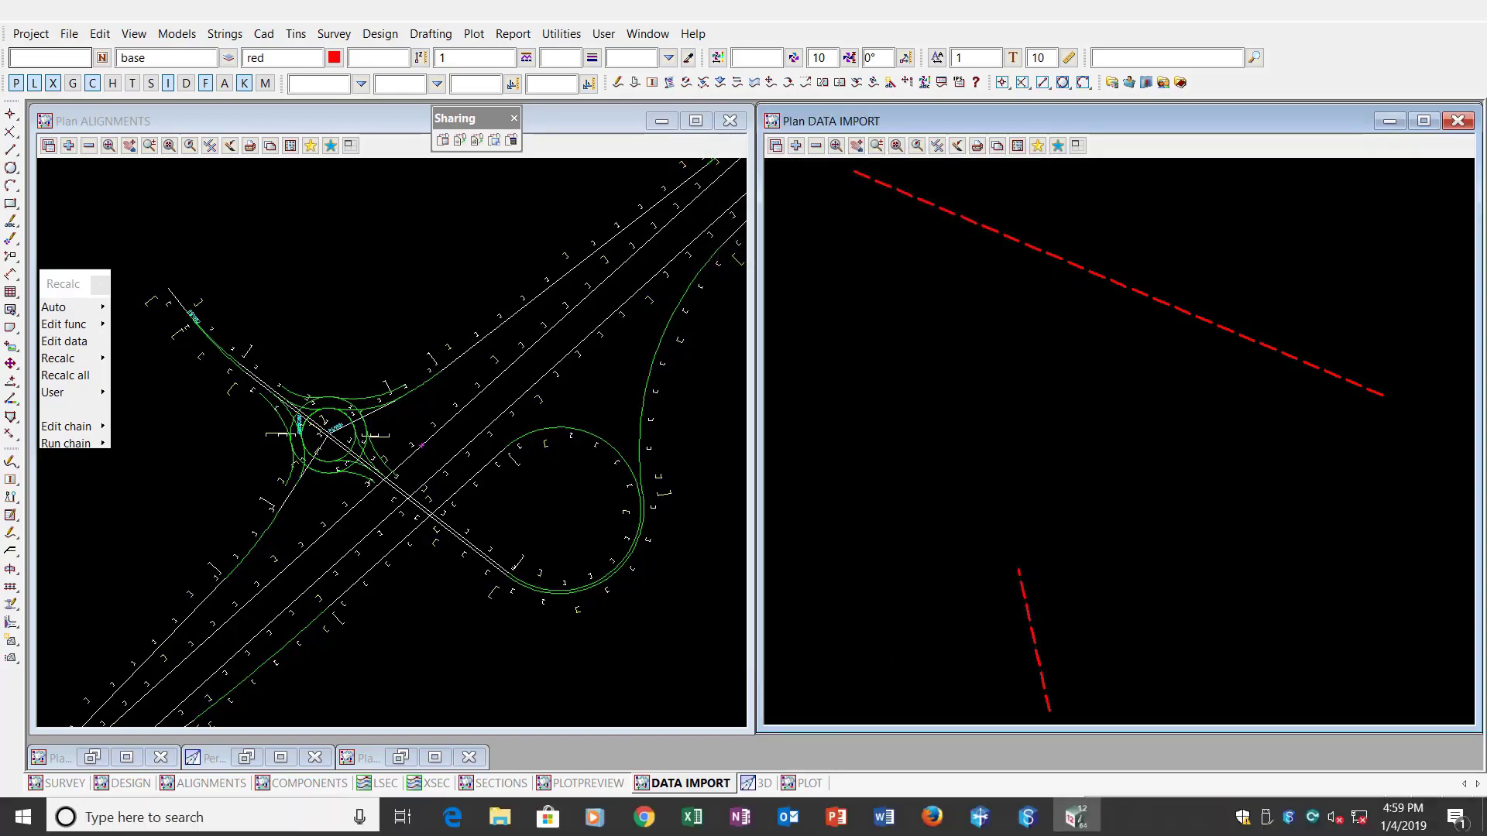
# Step: Switch to 12d Synergy and check the contents of the _Outputs/12da folder for the added archive
pyautogui.click(1026, 817)
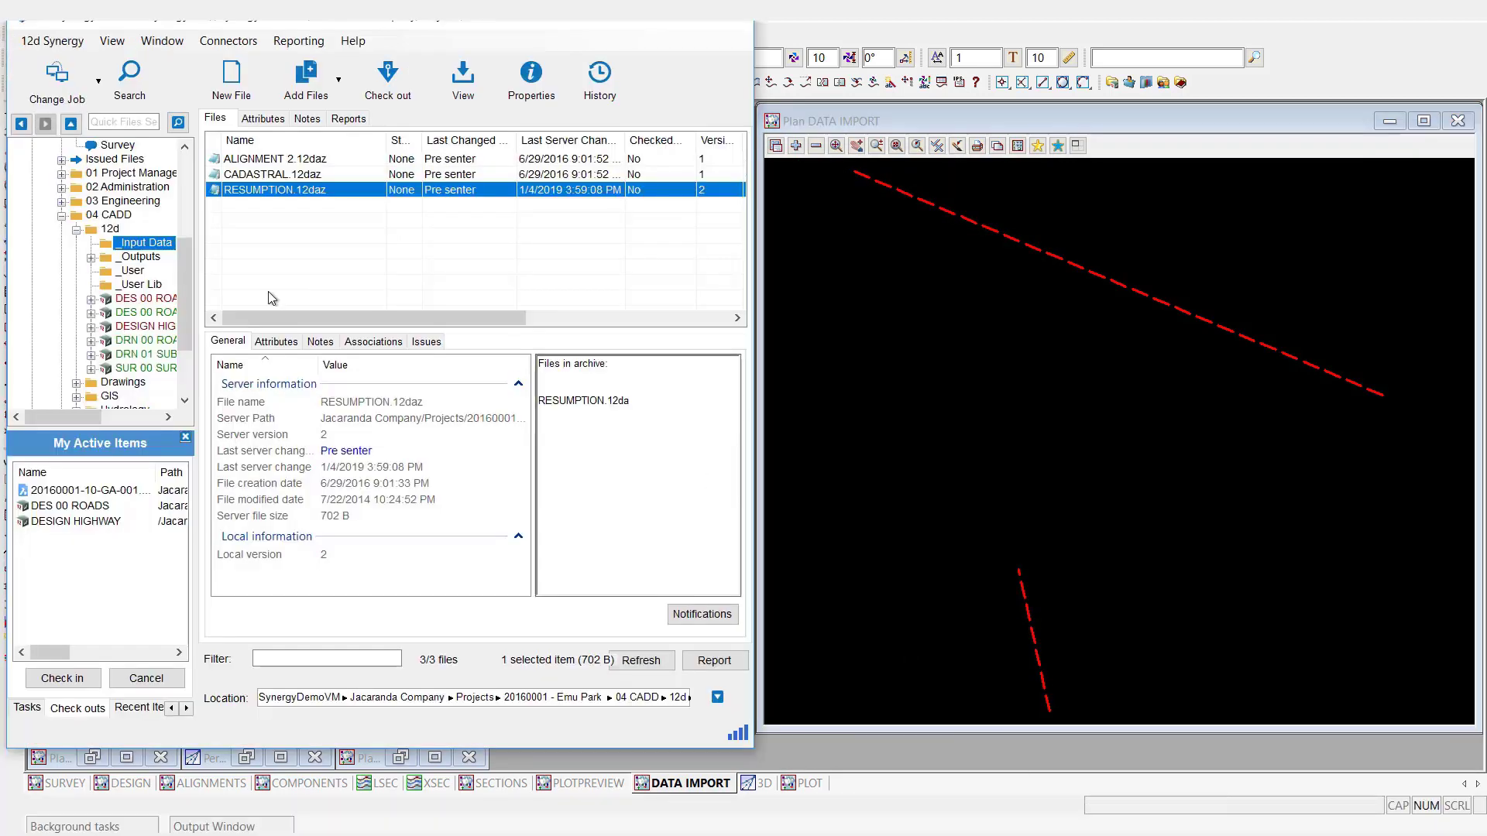
pyautogui.click(89, 259)
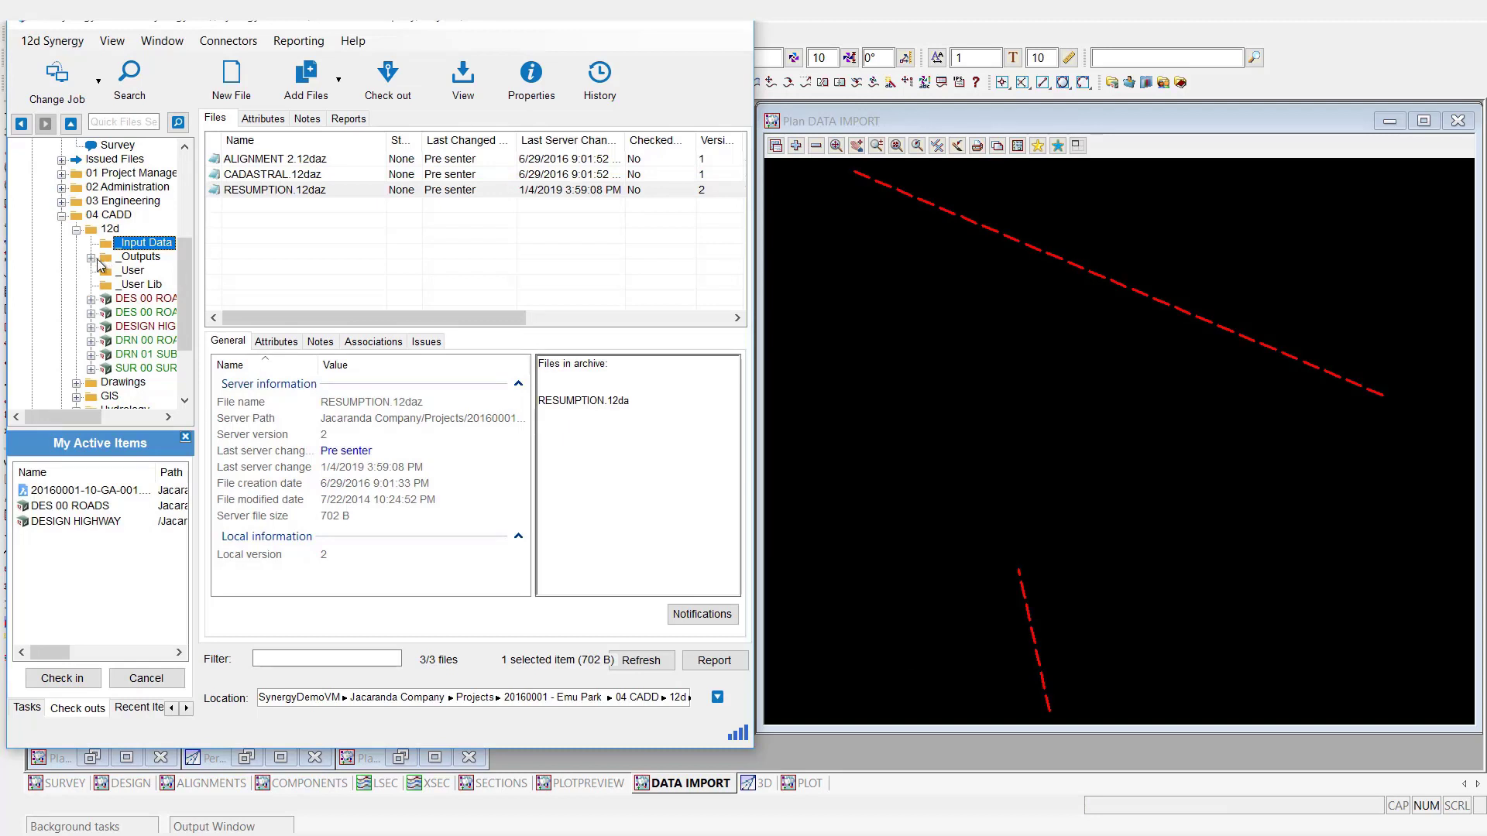
pyautogui.click(91, 258)
pyautogui.click(142, 270)
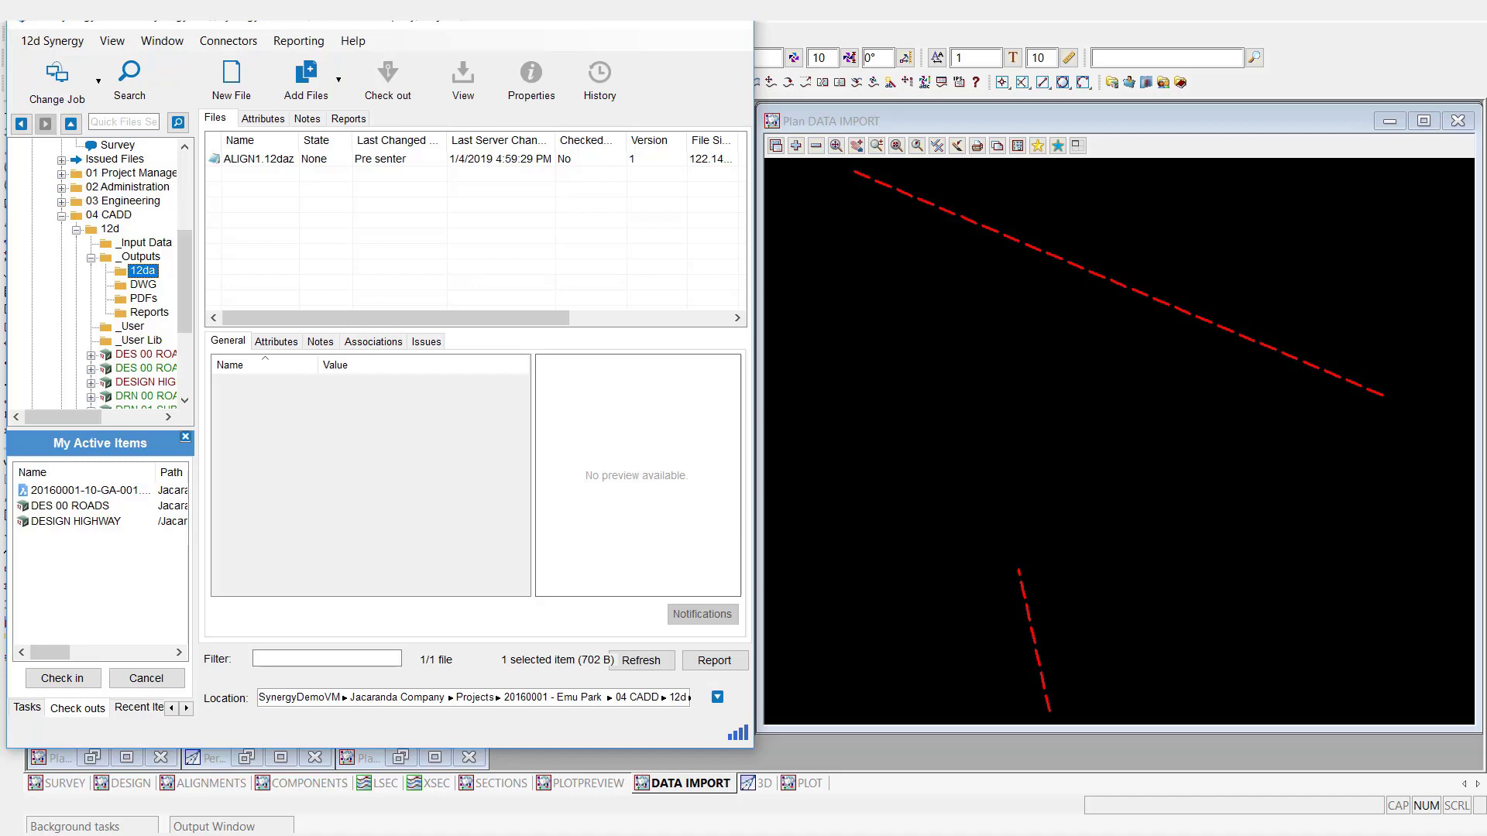
# Step: Switch to 12d Model and open the 12d archive data output, choosing the ALIGNMENTS view as the data to write
pyautogui.click(985, 304)
pyautogui.click(70, 34)
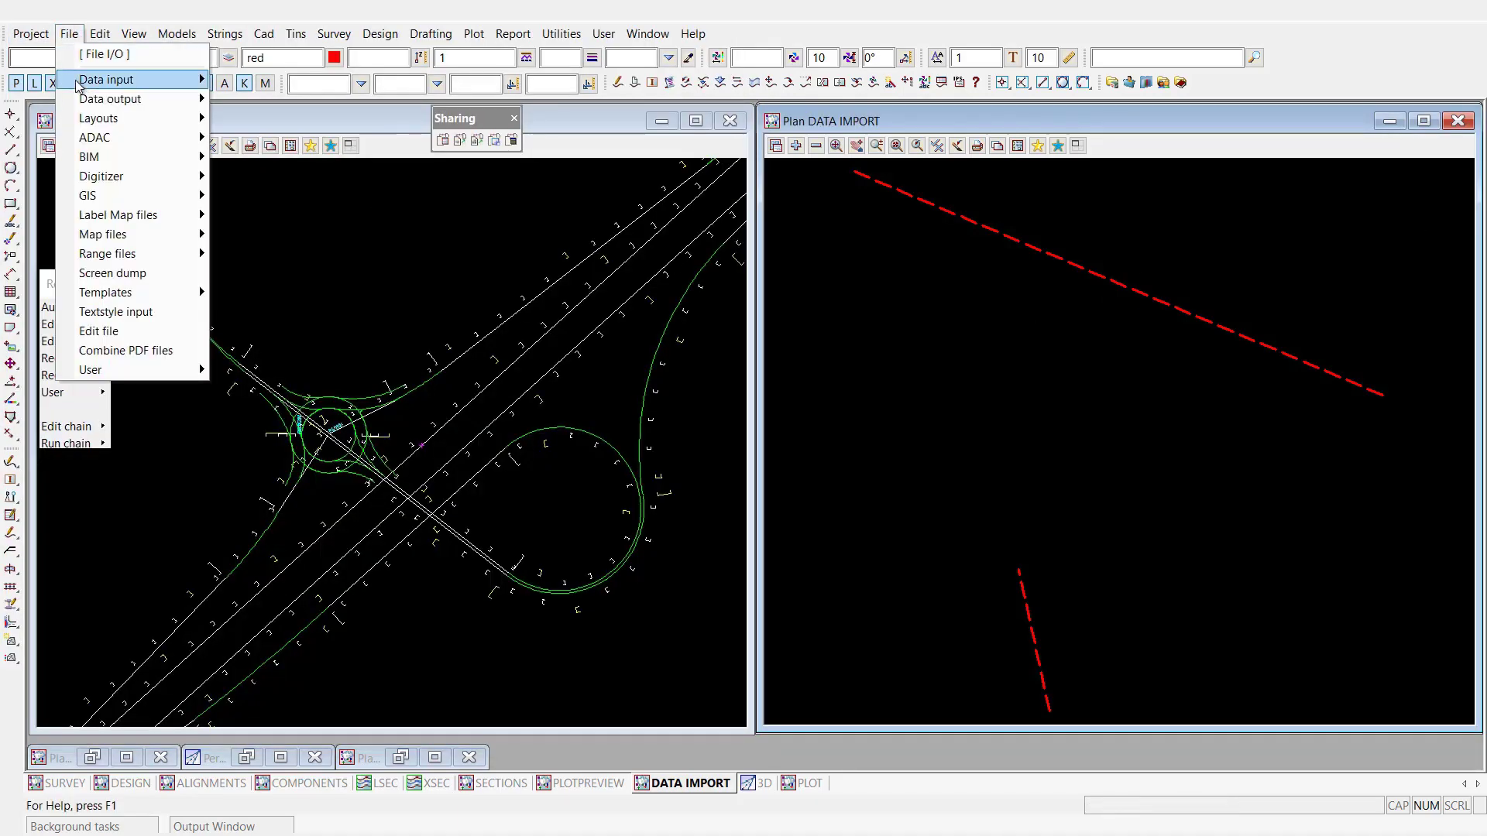
pyautogui.moveTo(155, 98)
pyautogui.moveTo(310, 125)
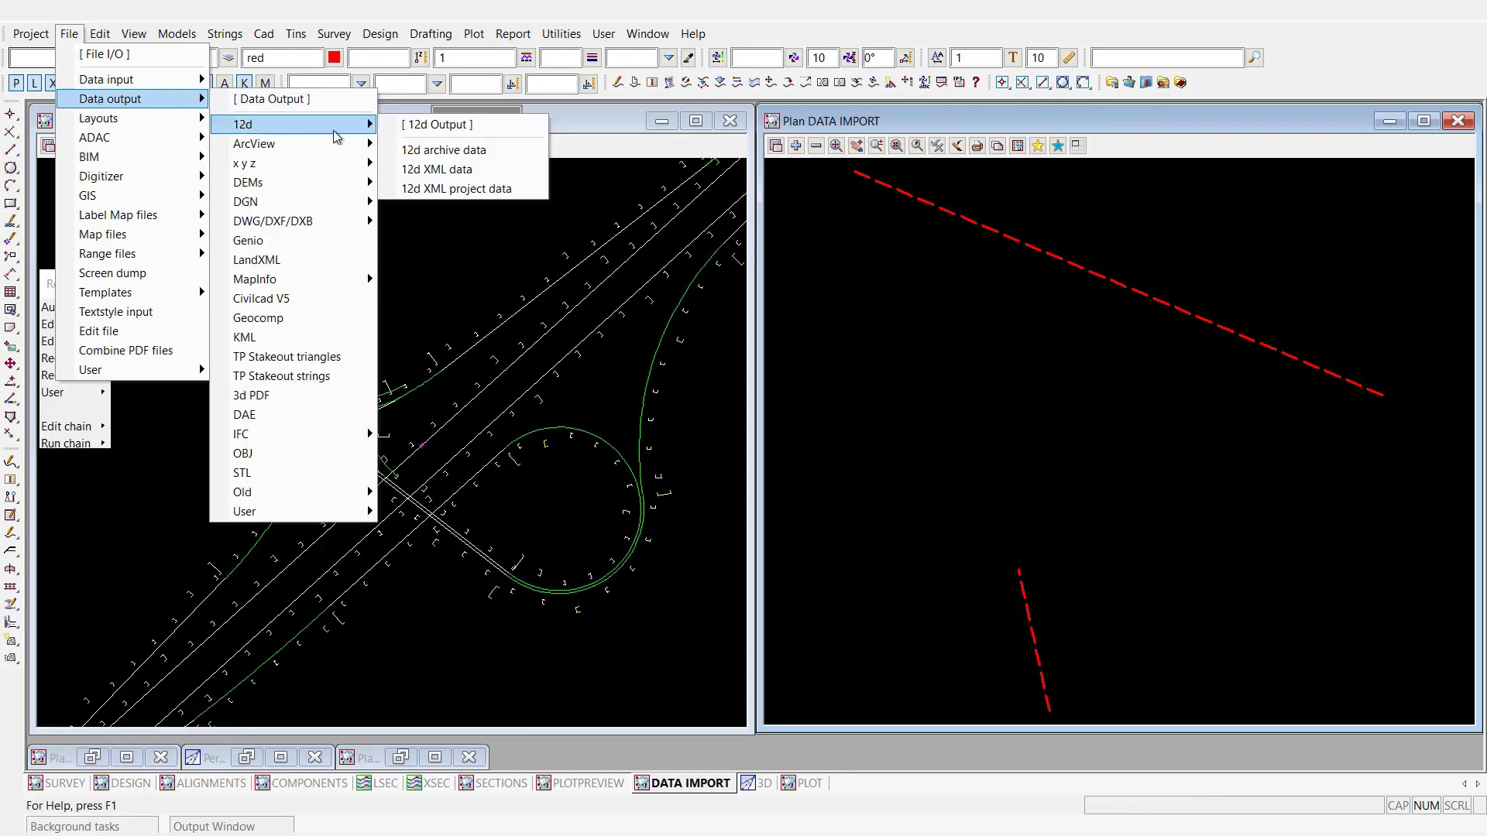
pyautogui.click(418, 146)
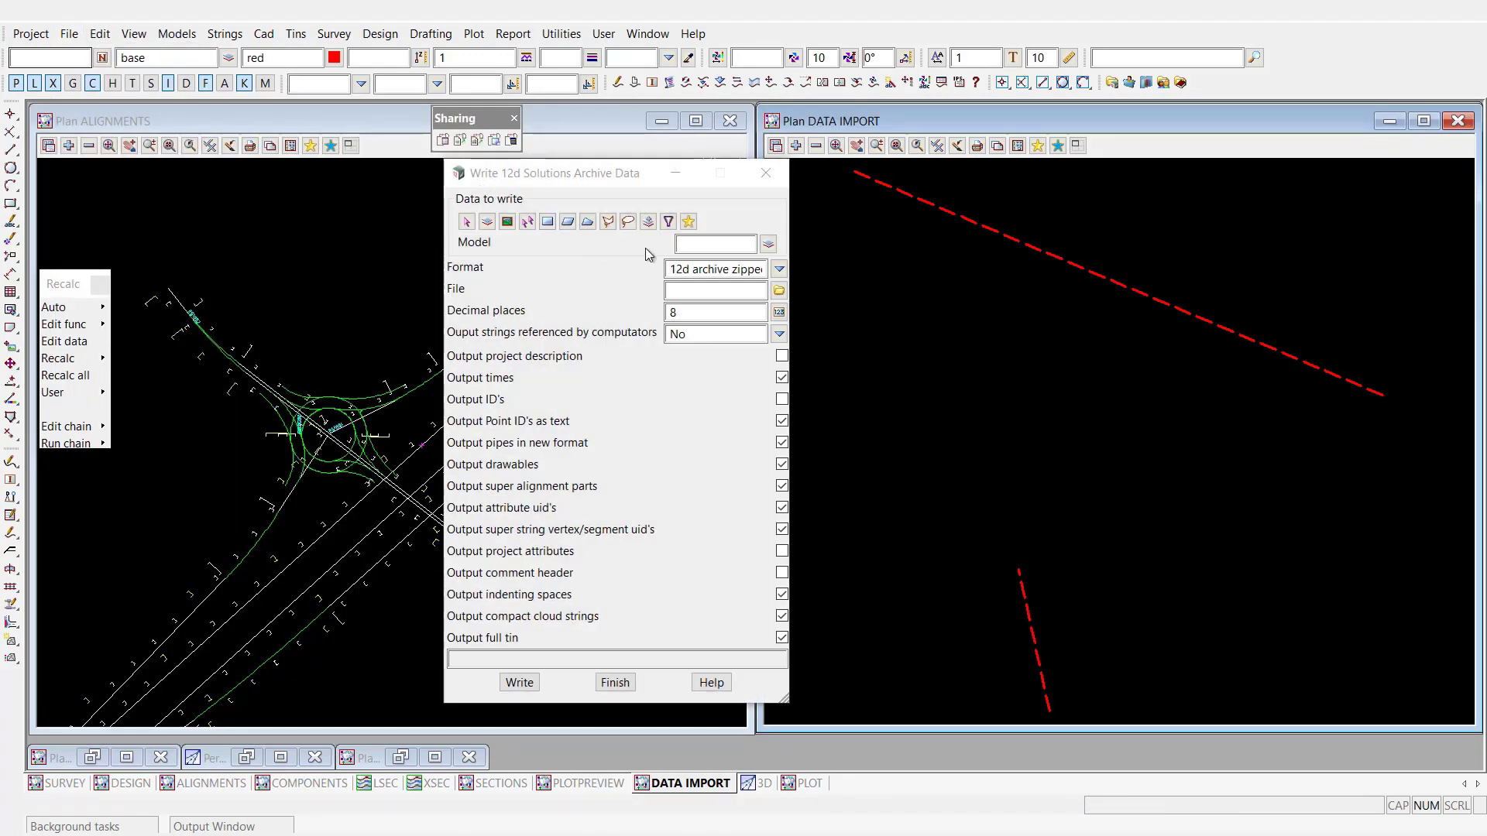
pyautogui.click(507, 221)
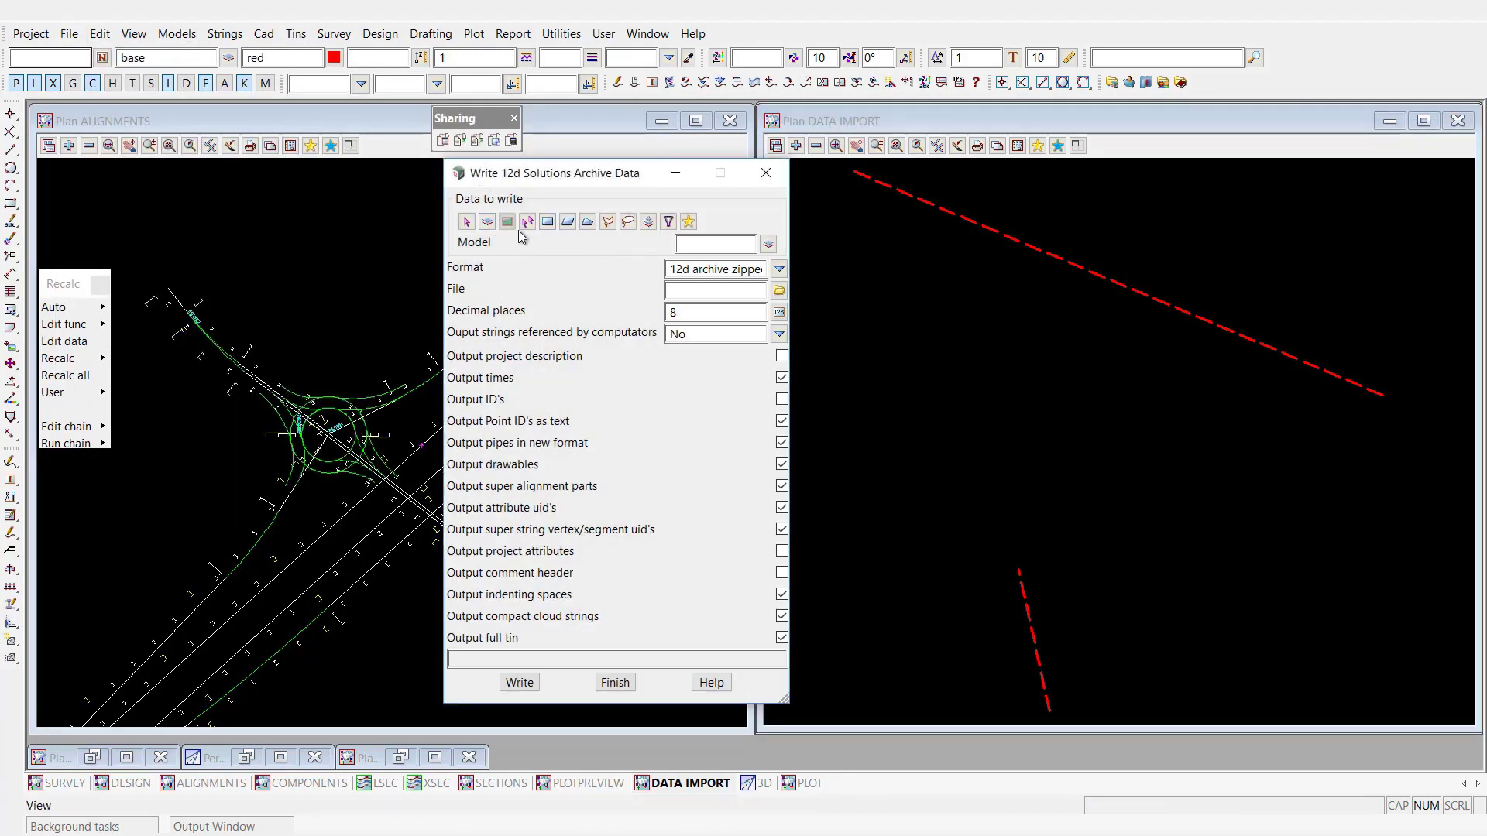
pyautogui.click(766, 244)
pyautogui.click(797, 313)
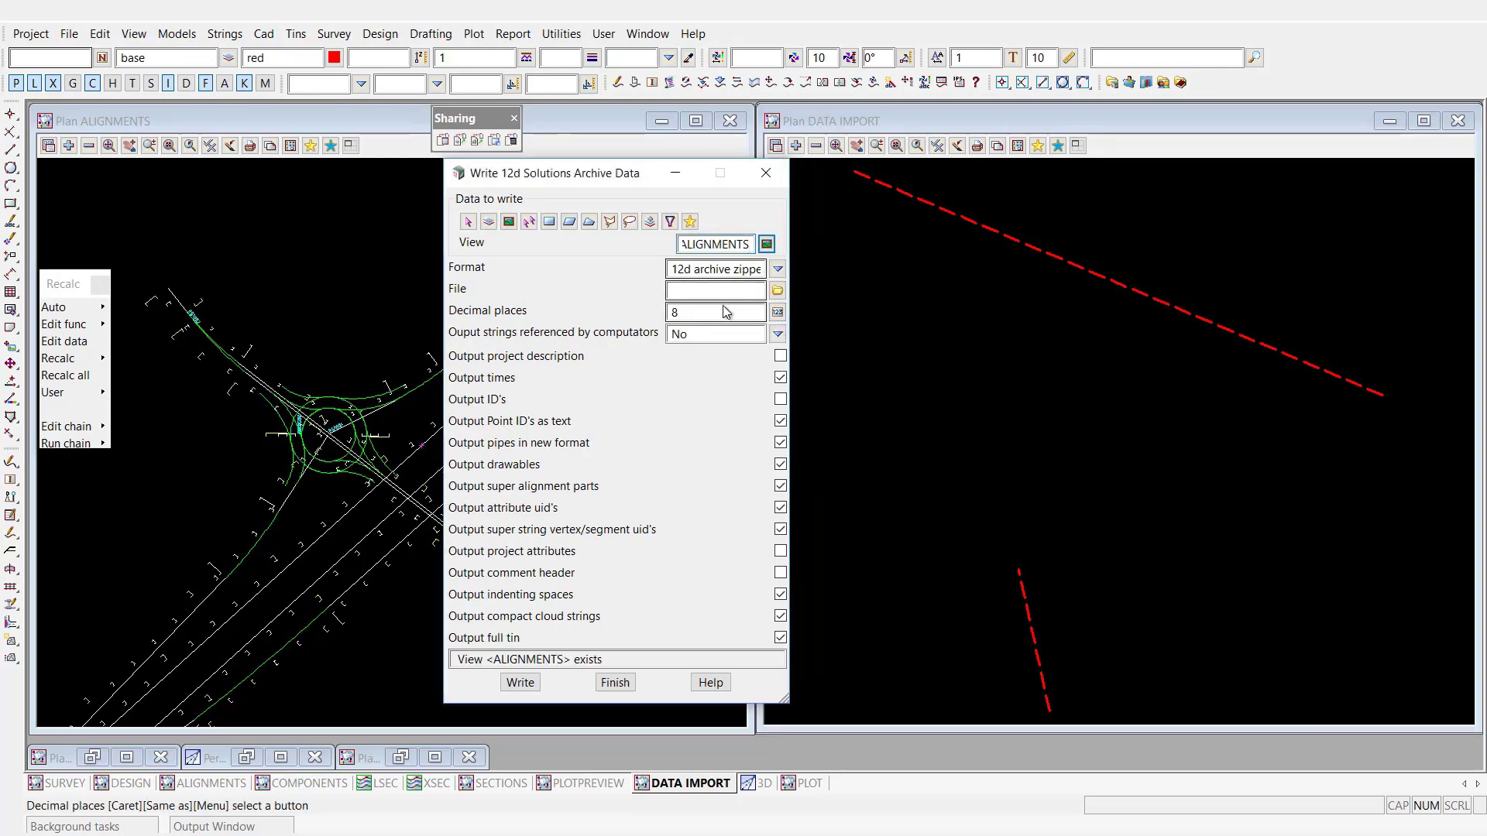
pyautogui.moveTo(597, 171); pyautogui.dragTo(869, 164)
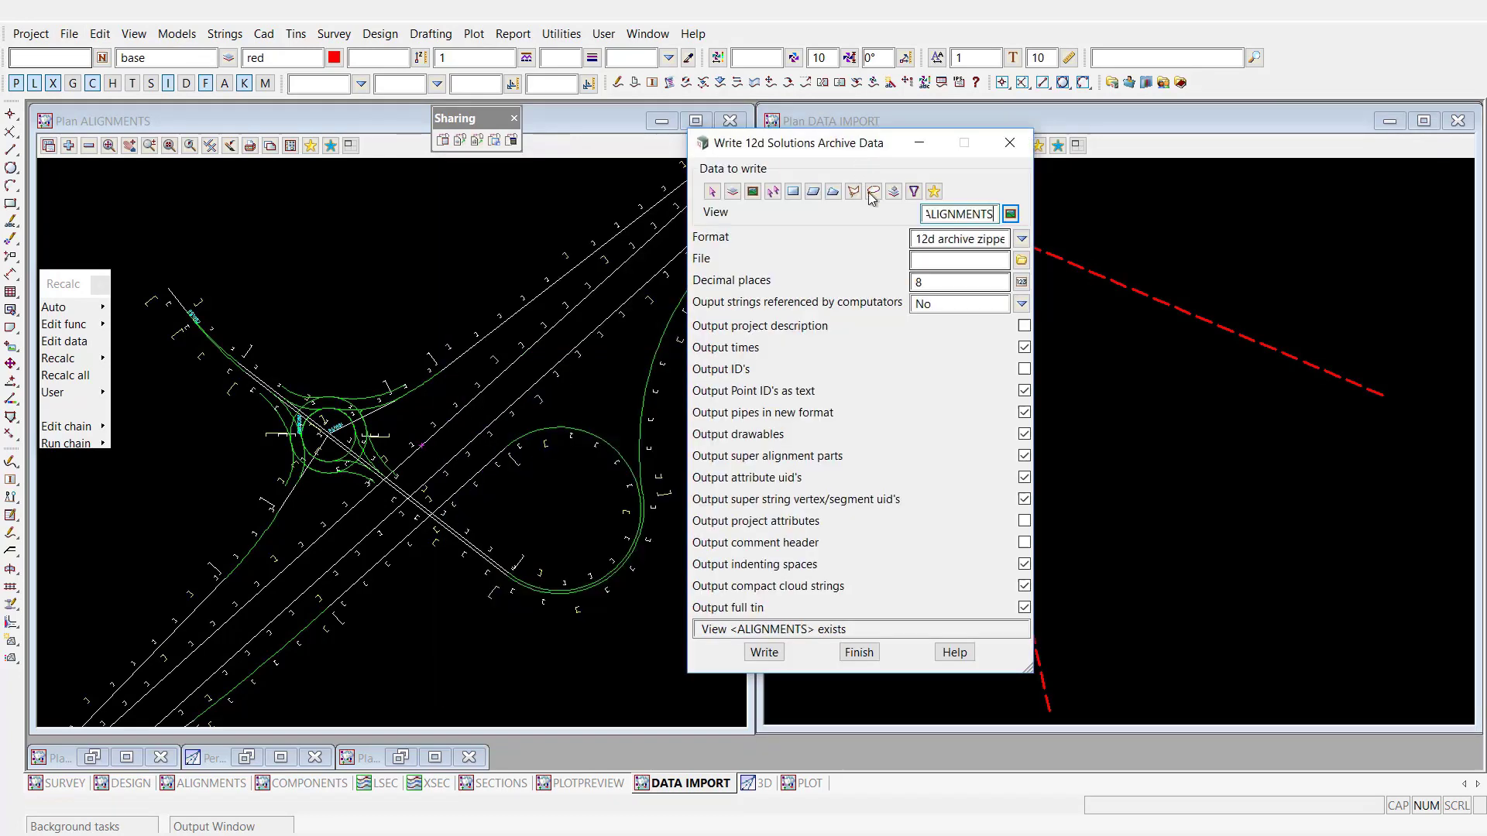
pyautogui.click(1039, 237)
pyautogui.click(1067, 312)
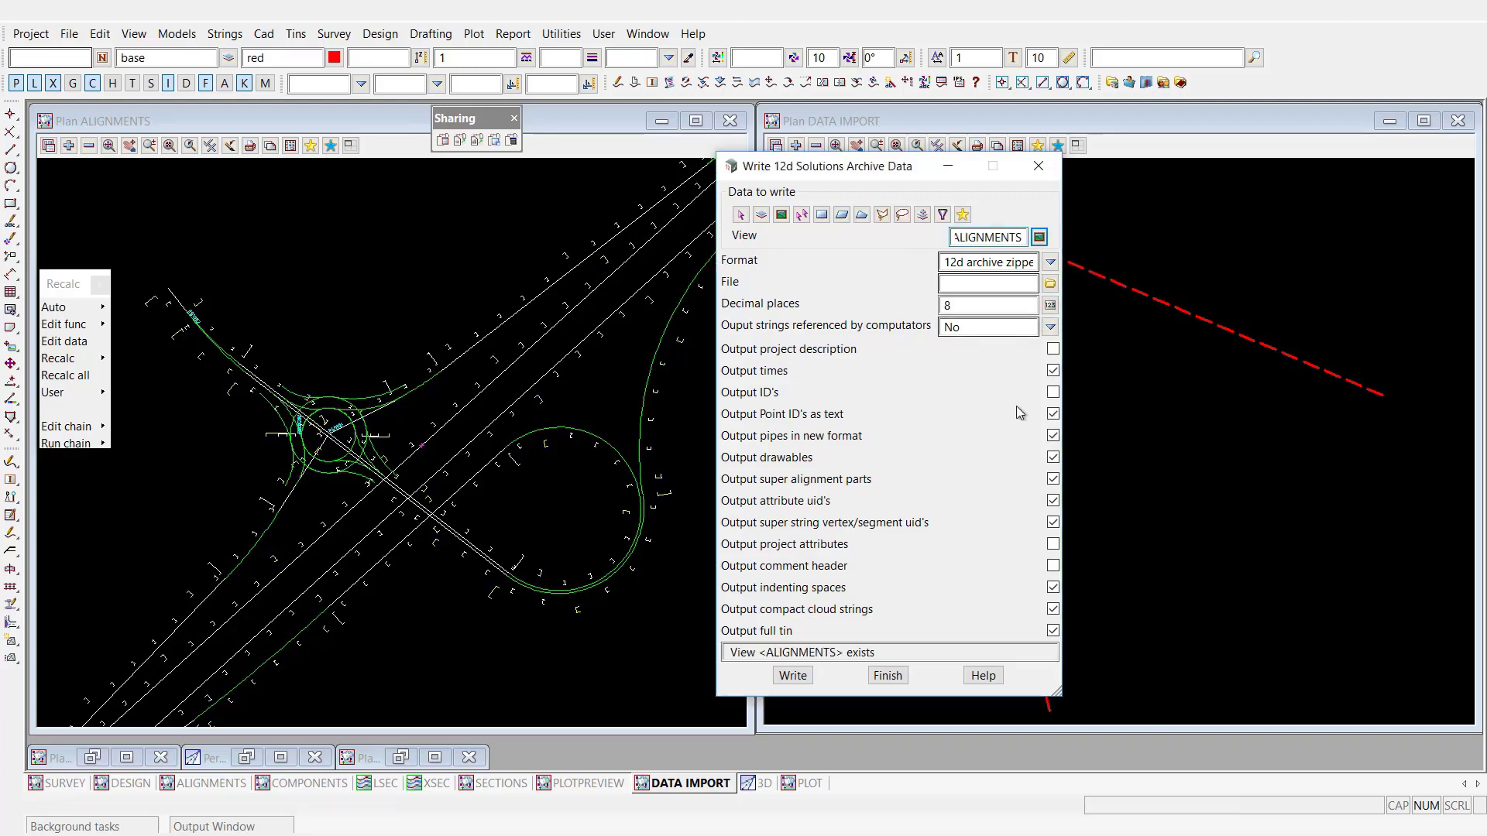
# Step: Write the archive as Alignment1 into the Emu Park job's 04 CADD/12d/_Outputs/12da folder in 12d Synergy, and close the writing dialog
pyautogui.click(1050, 283)
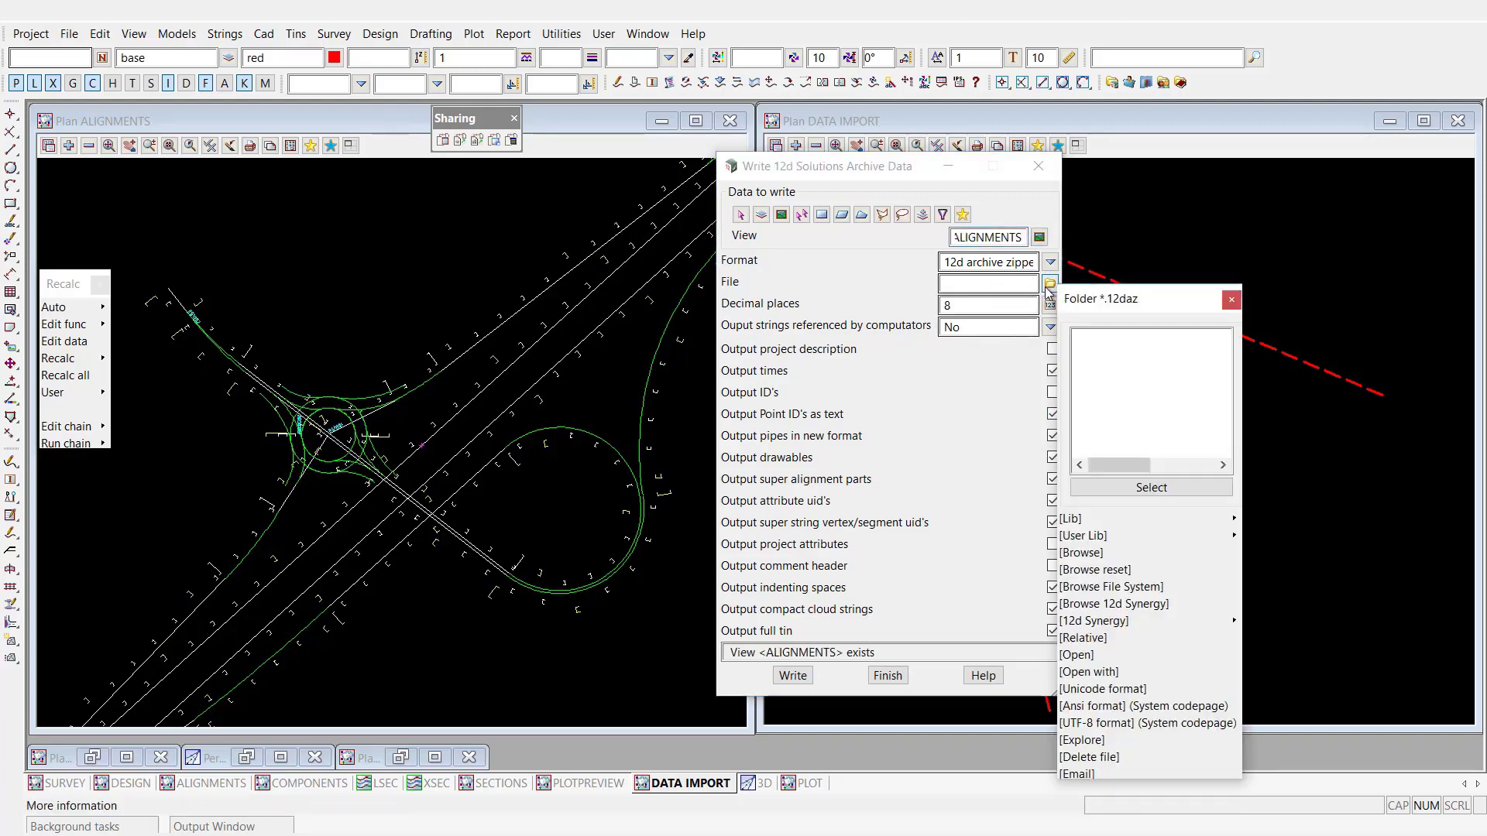
pyautogui.click(1081, 553)
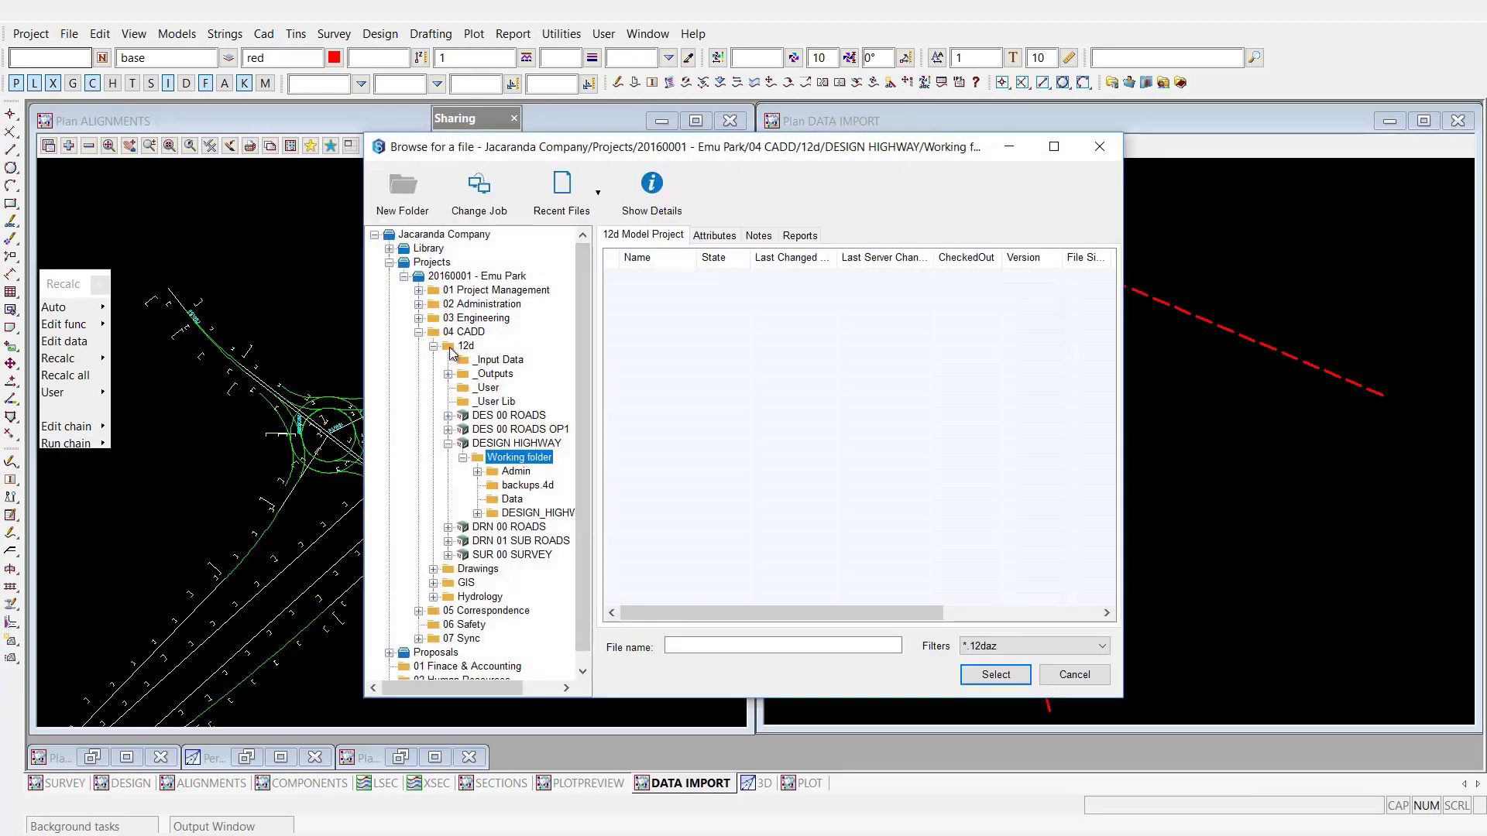
pyautogui.click(449, 374)
pyautogui.click(495, 389)
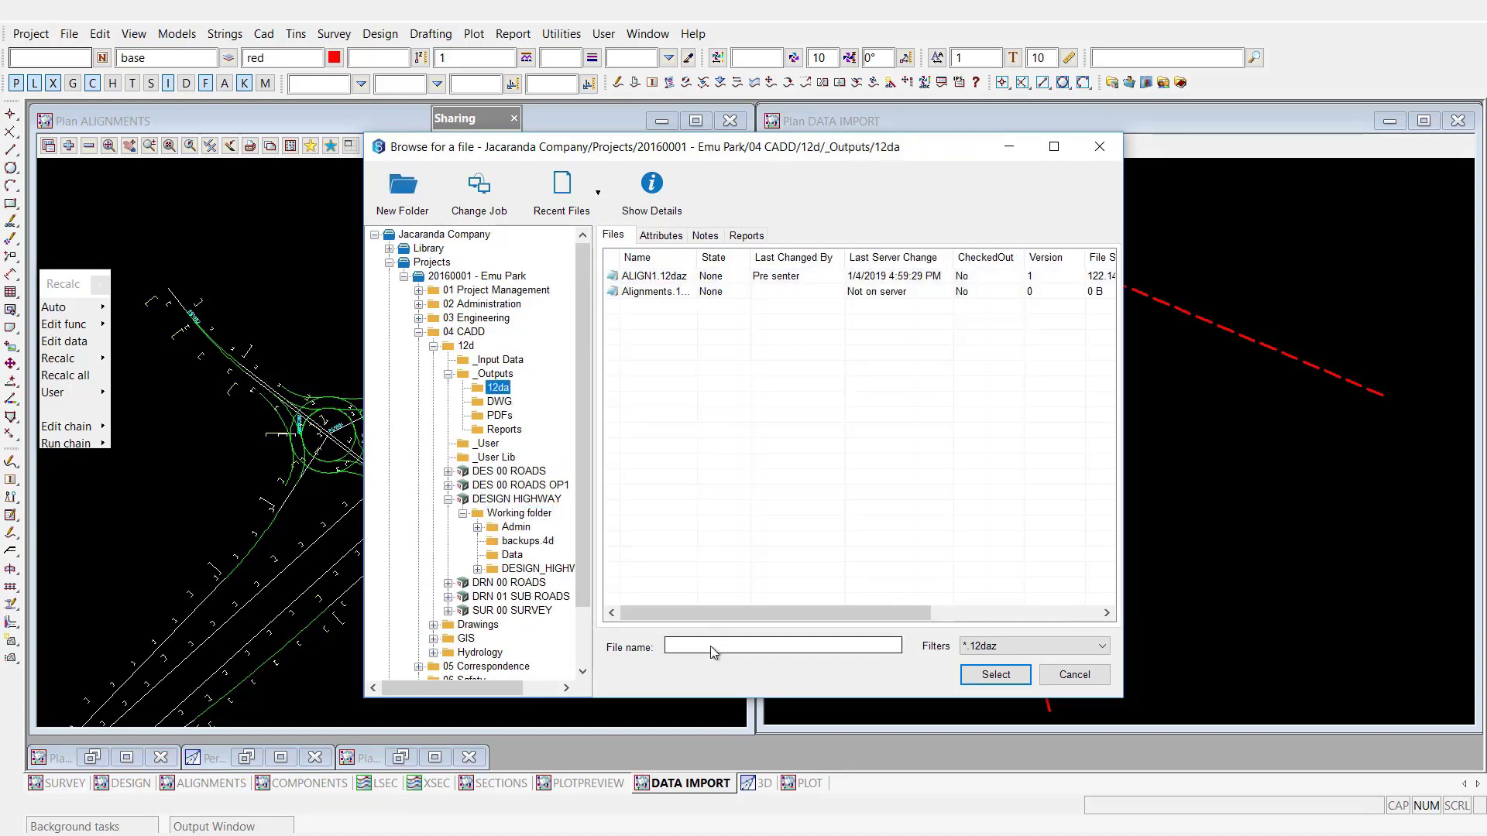
pyautogui.click(709, 646)
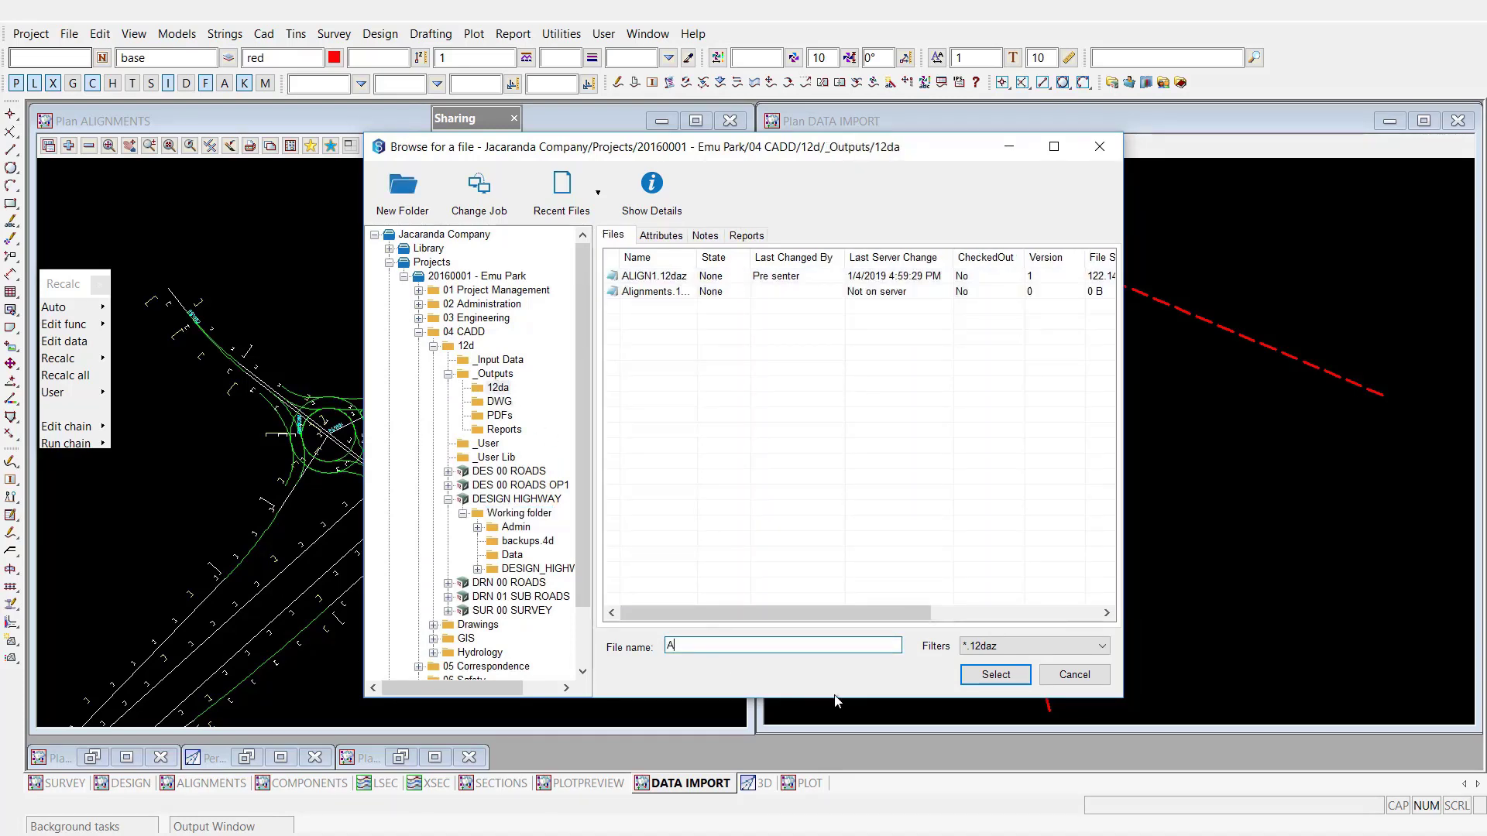
pyautogui.write('Alignment1')
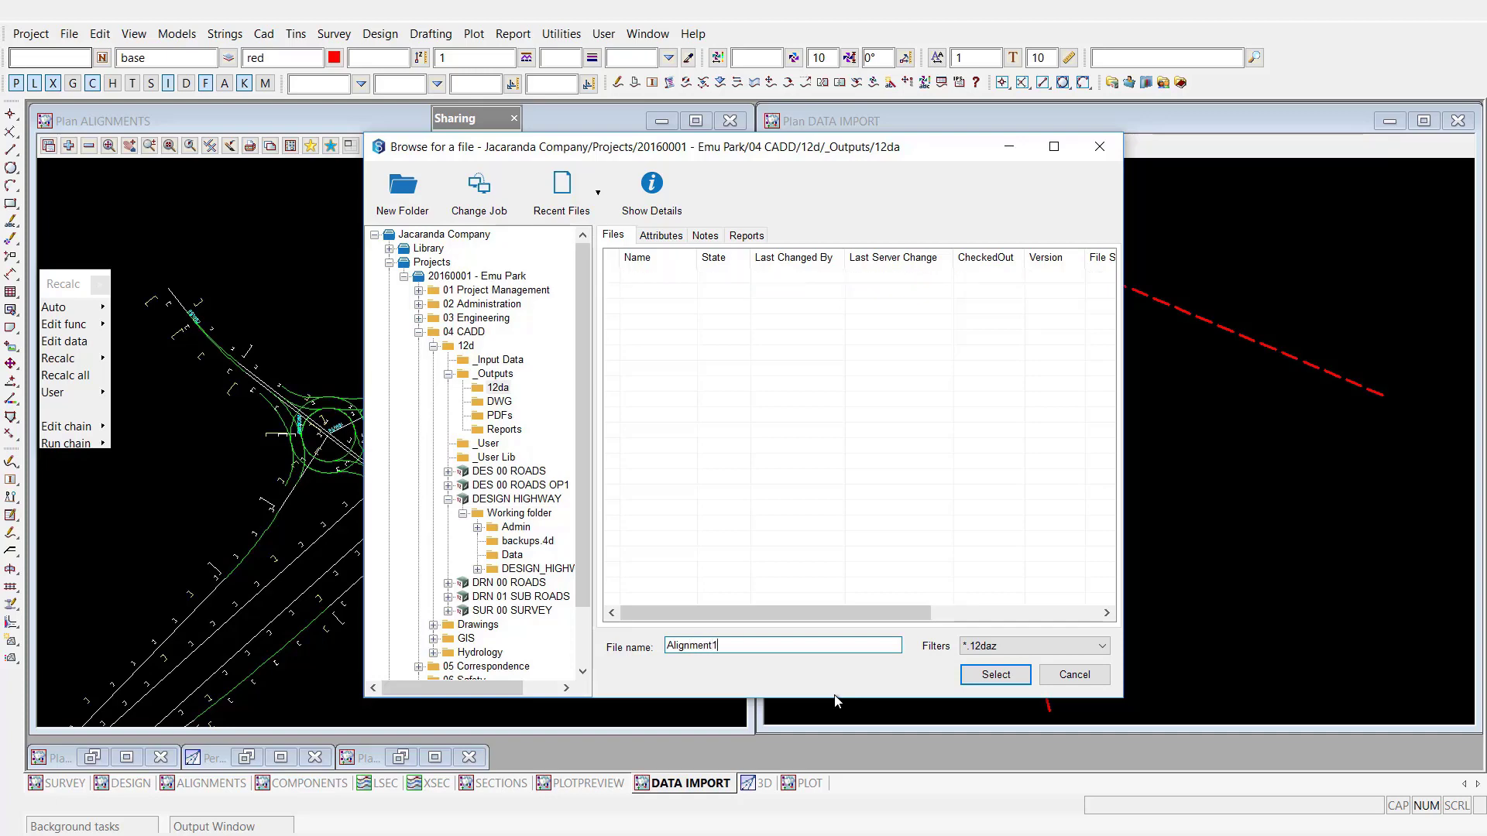
pyautogui.click(995, 675)
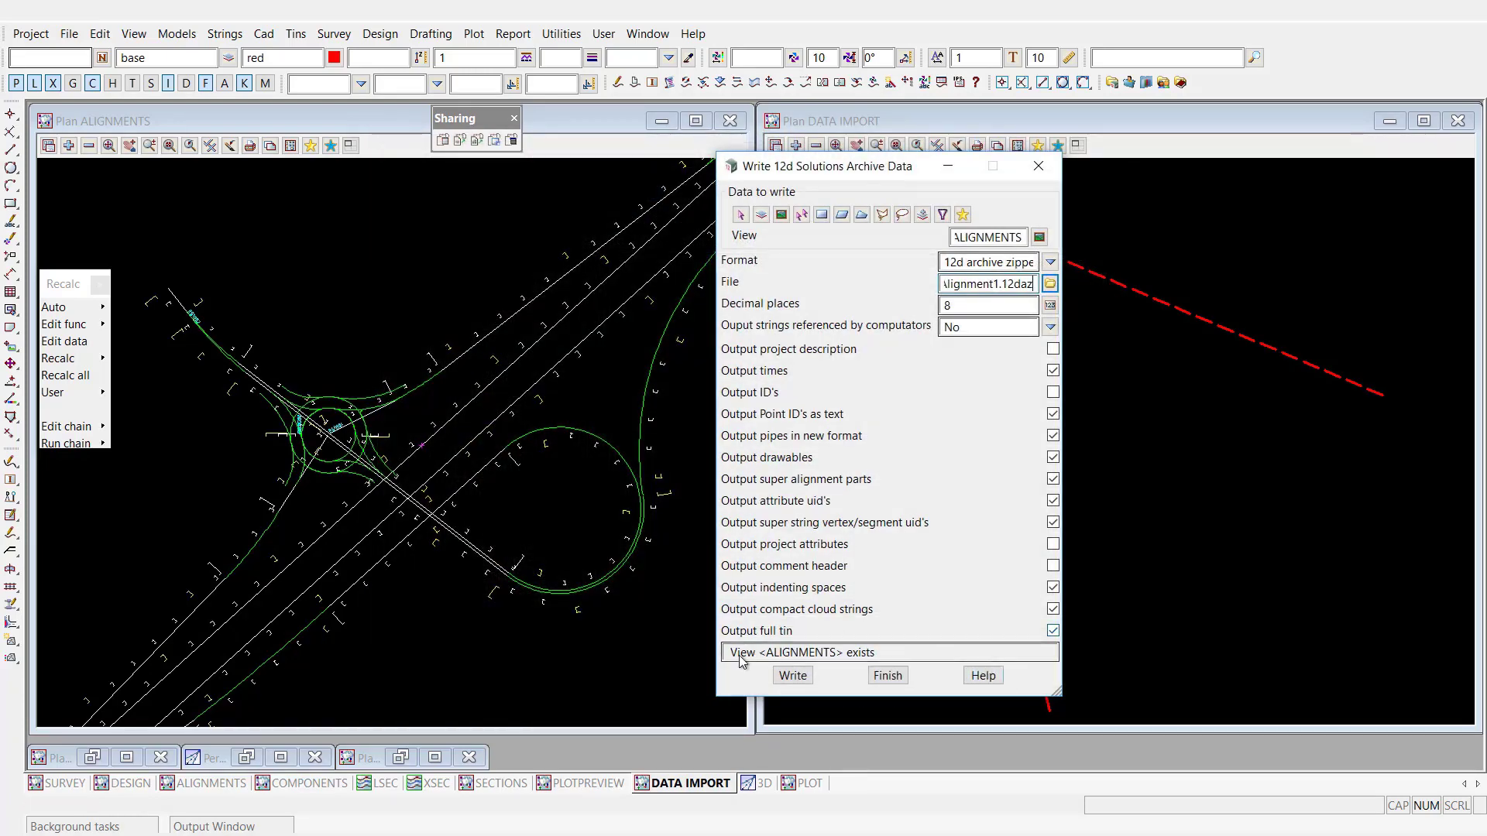
pyautogui.click(790, 677)
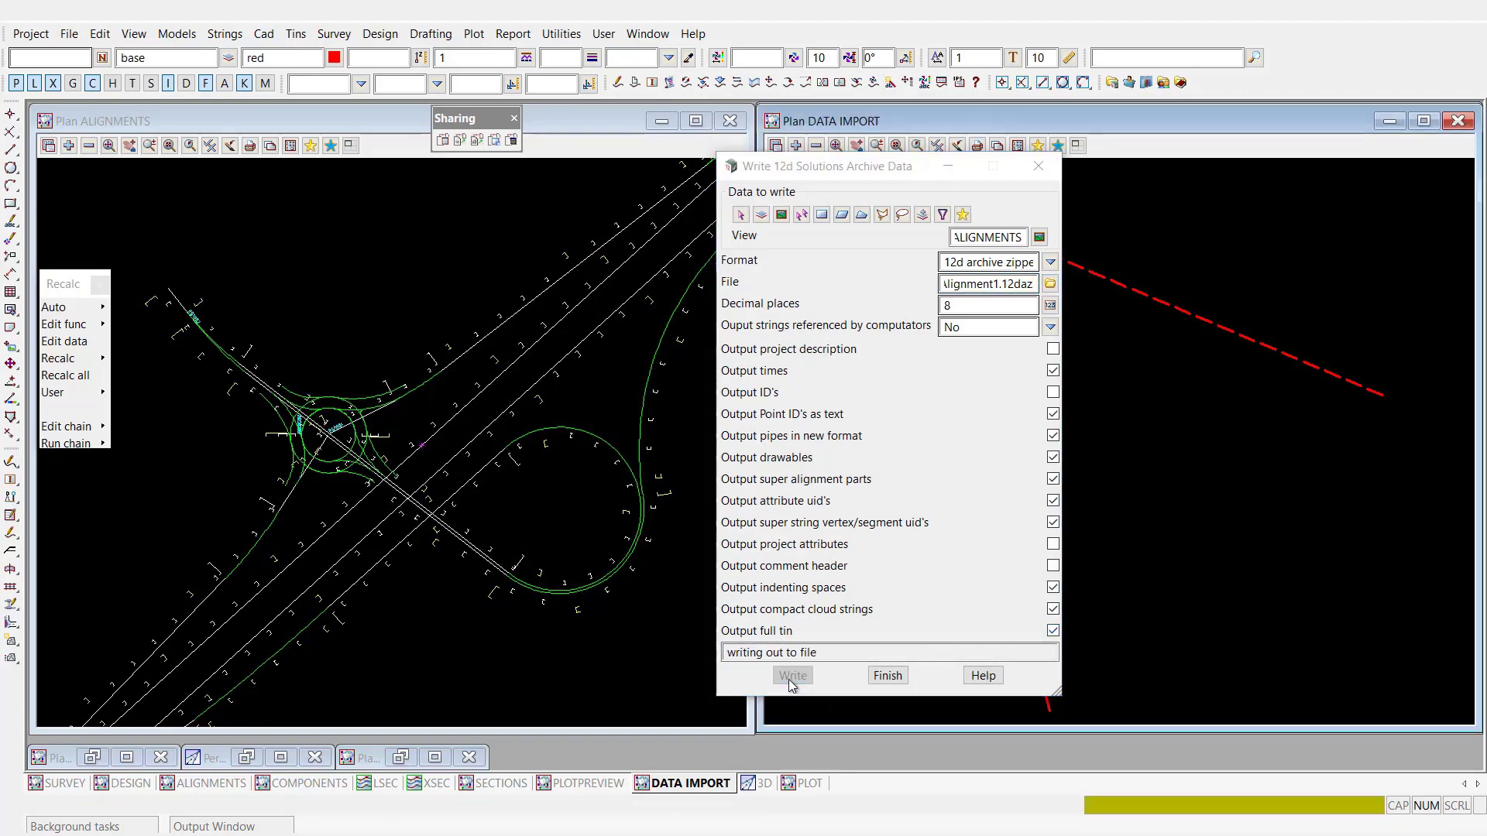
pyautogui.click(888, 675)
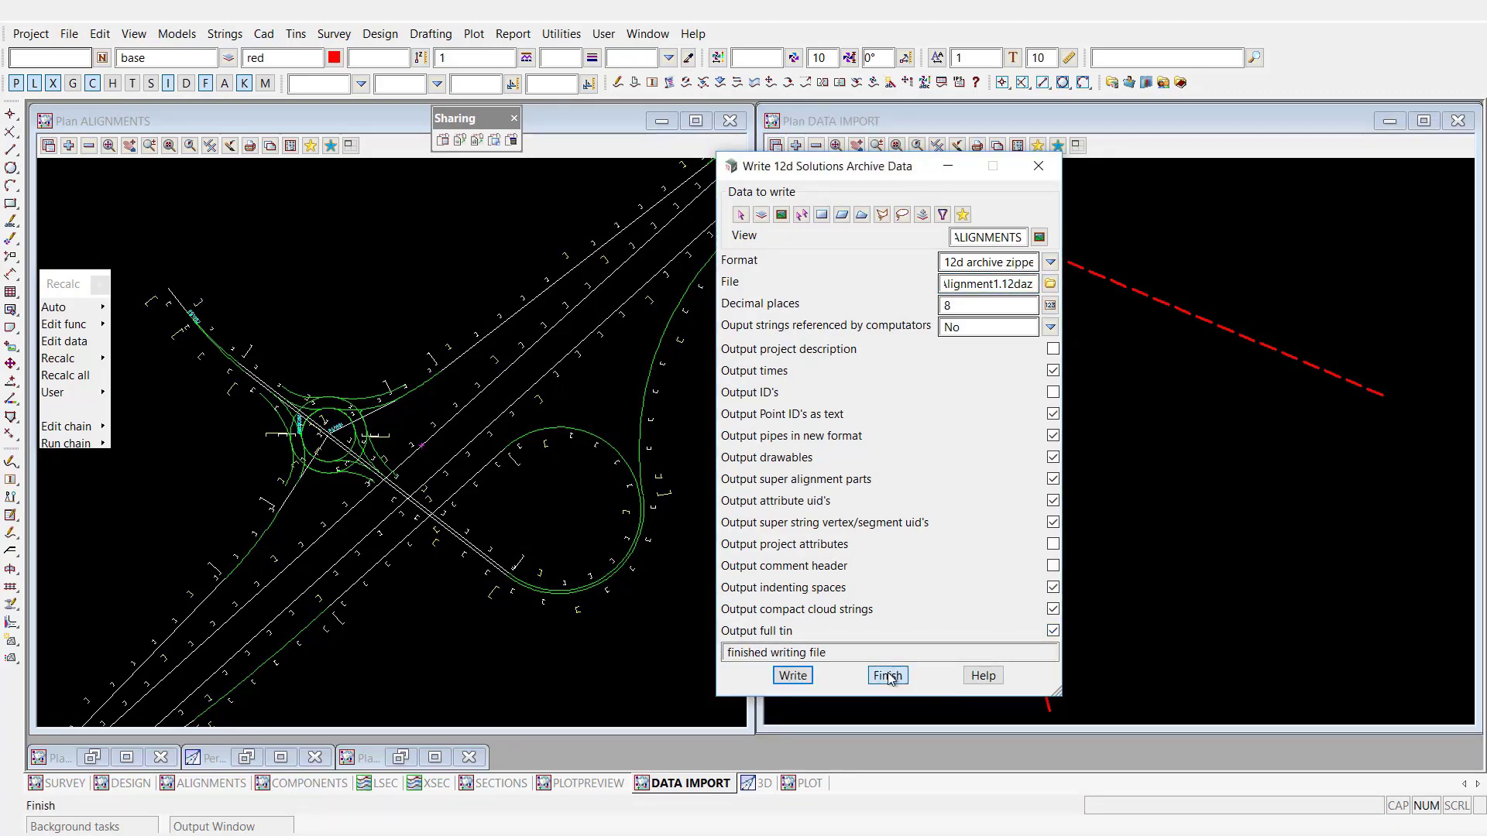
# Step: Check the 12da folder in 12d Synergy, and return to 12d Model to list the pending Synergy files in full width
pyautogui.click(981, 814)
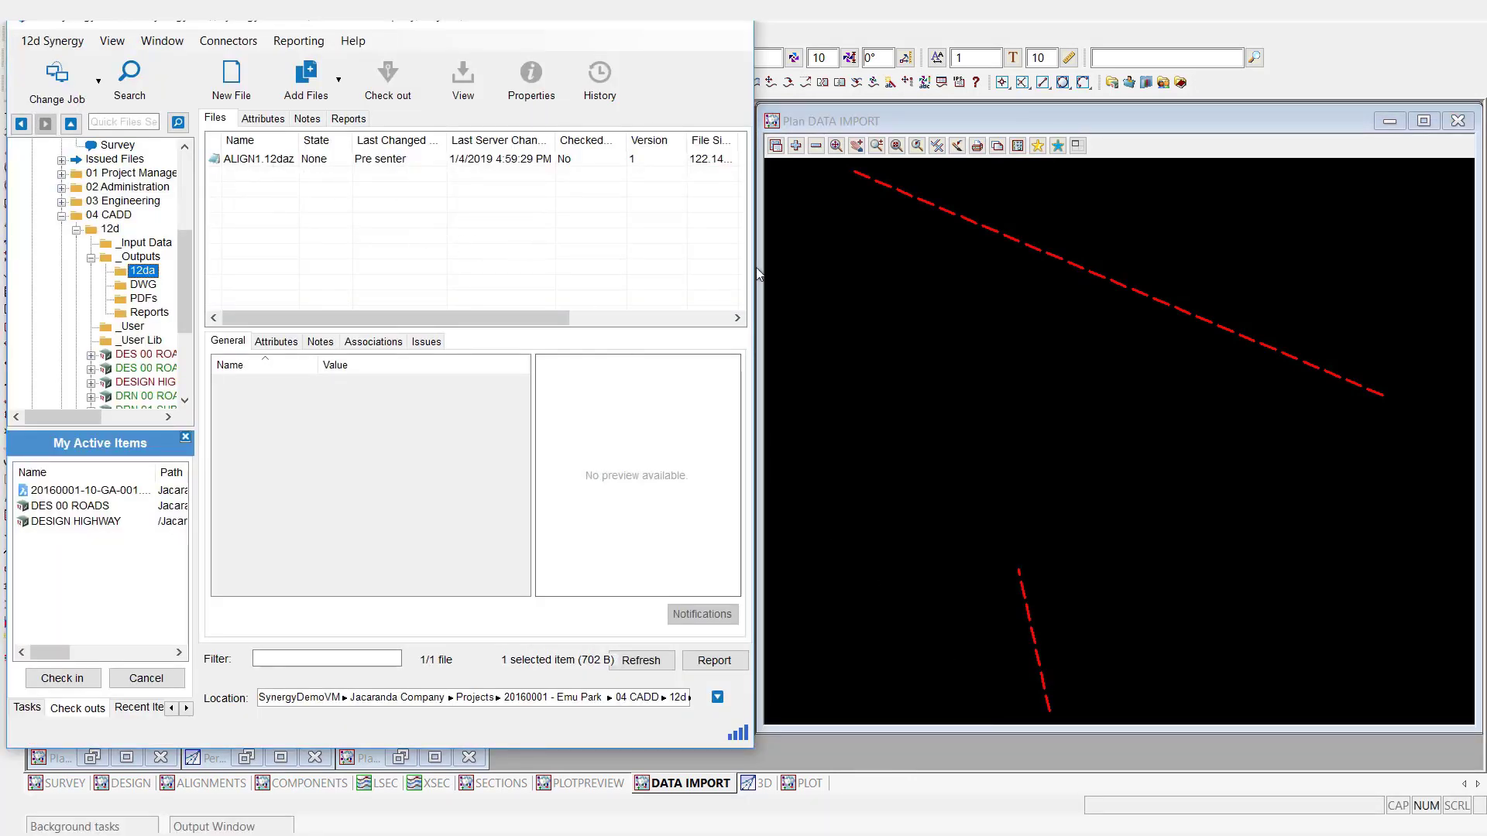
pyautogui.click(889, 288)
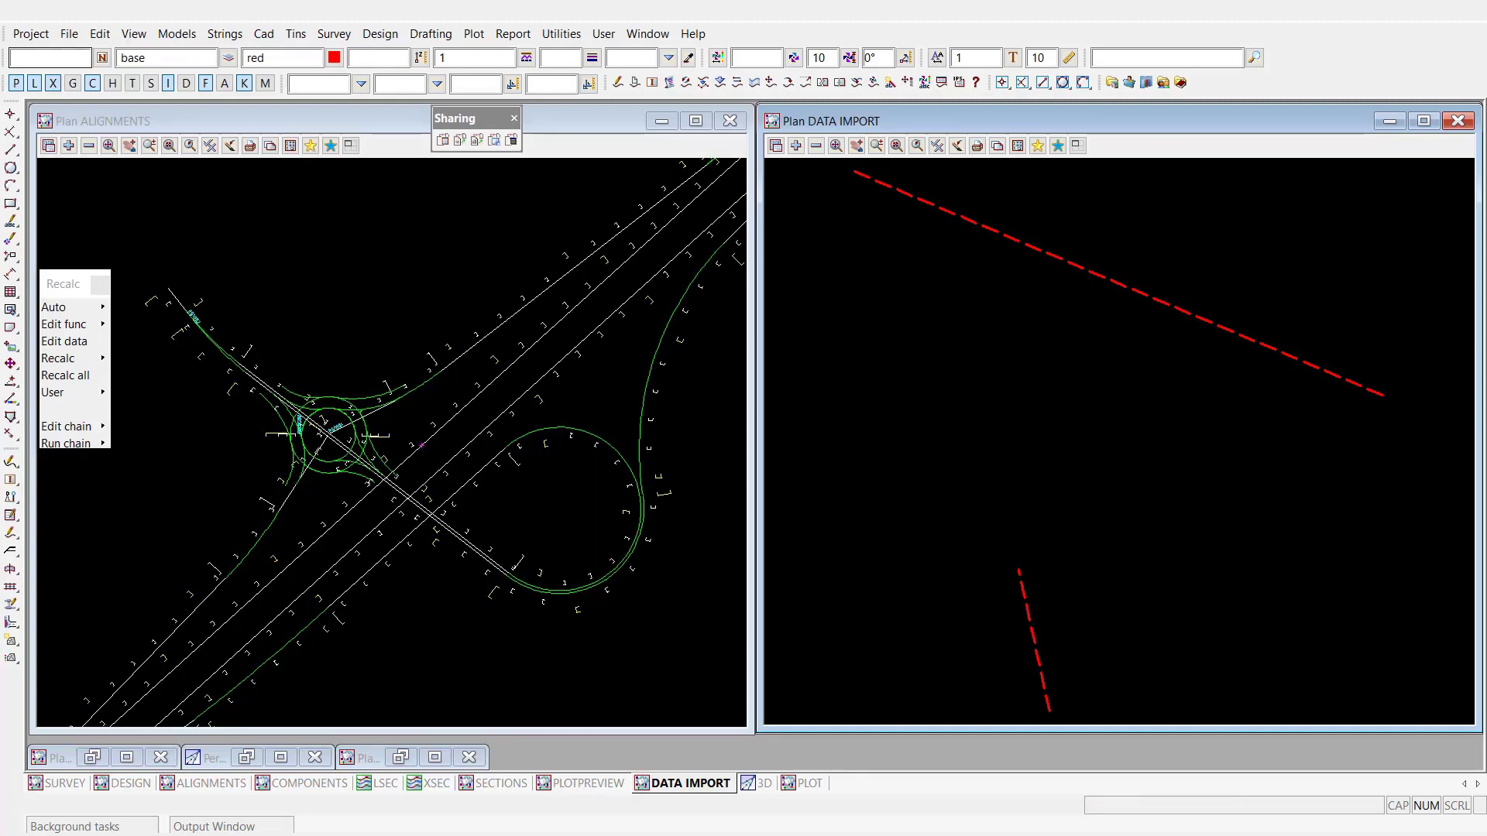
pyautogui.click(31, 33)
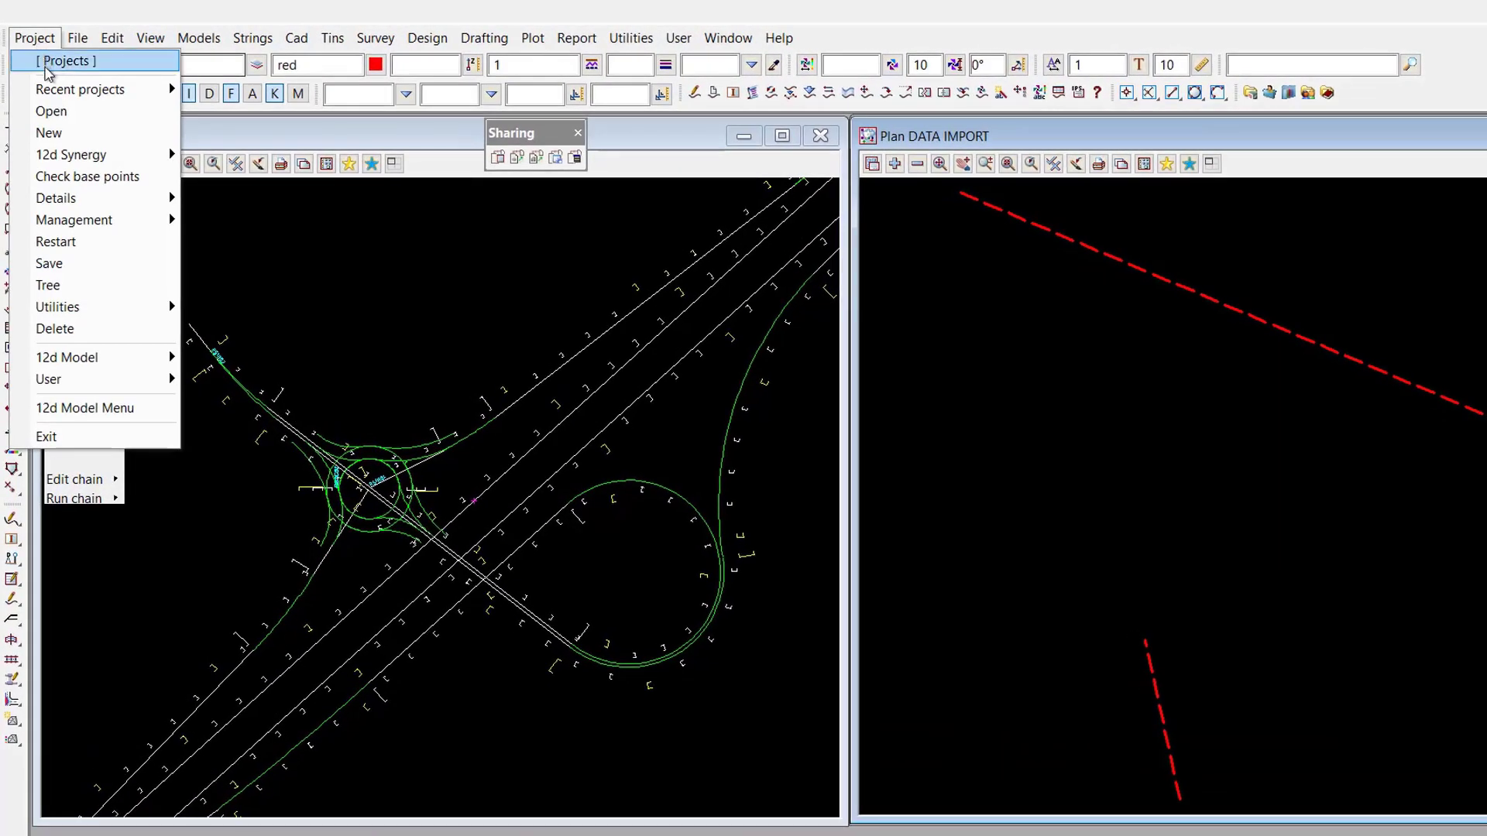
pyautogui.moveTo(66, 156)
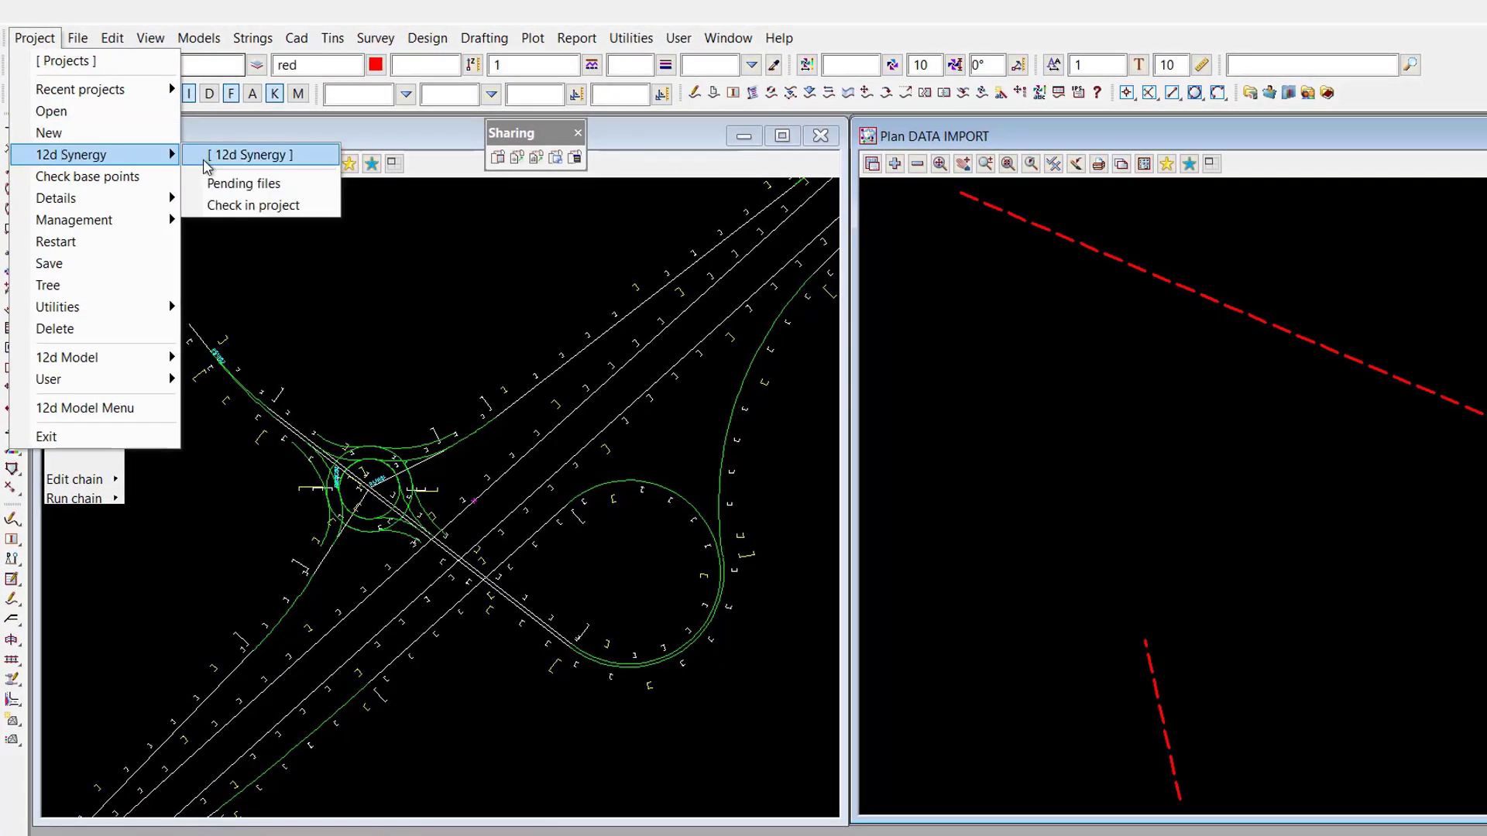
pyautogui.click(239, 188)
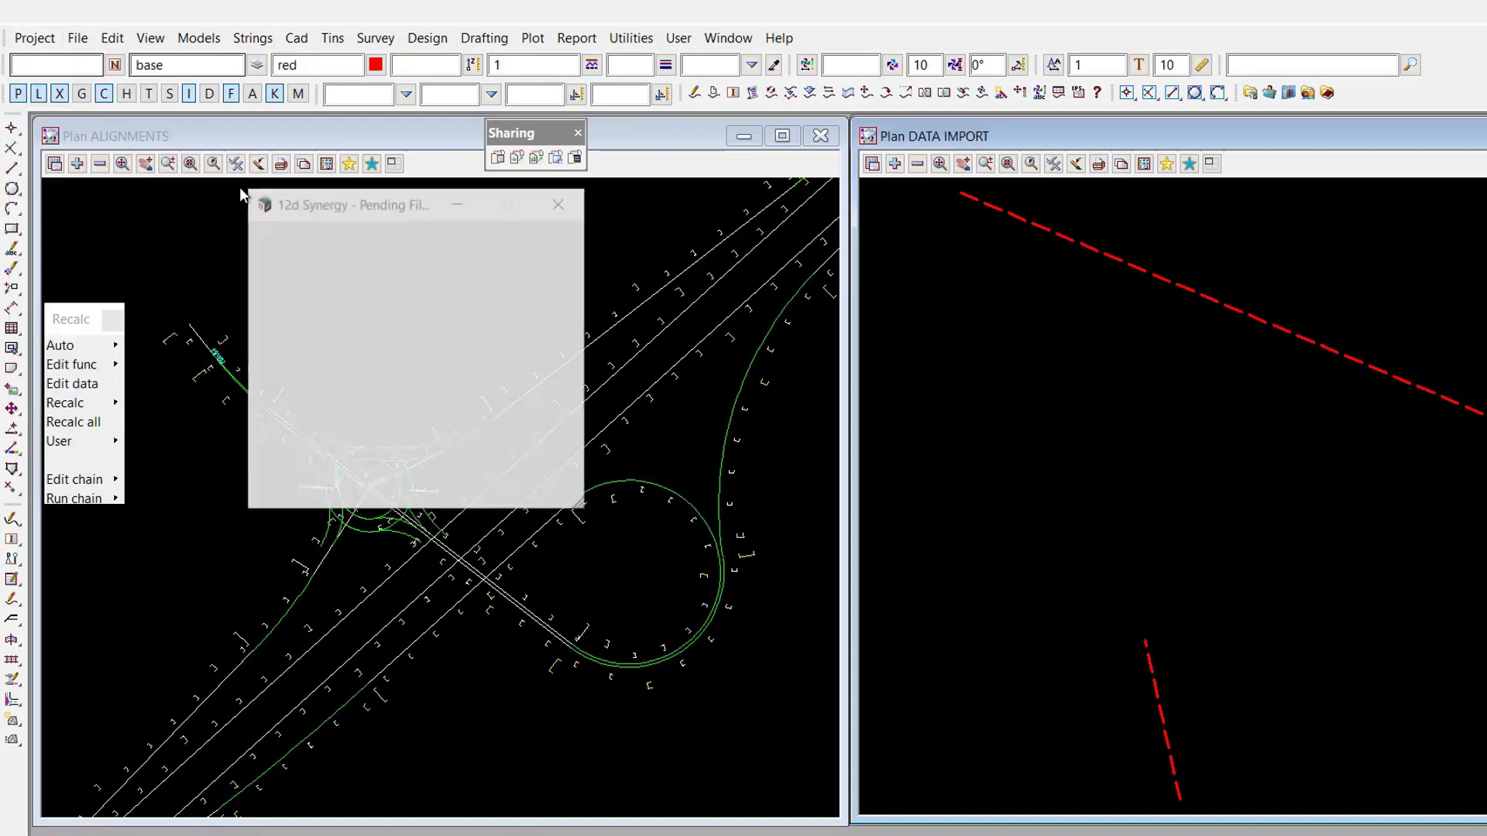
pyautogui.moveTo(591, 403); pyautogui.dragTo(1140, 434)
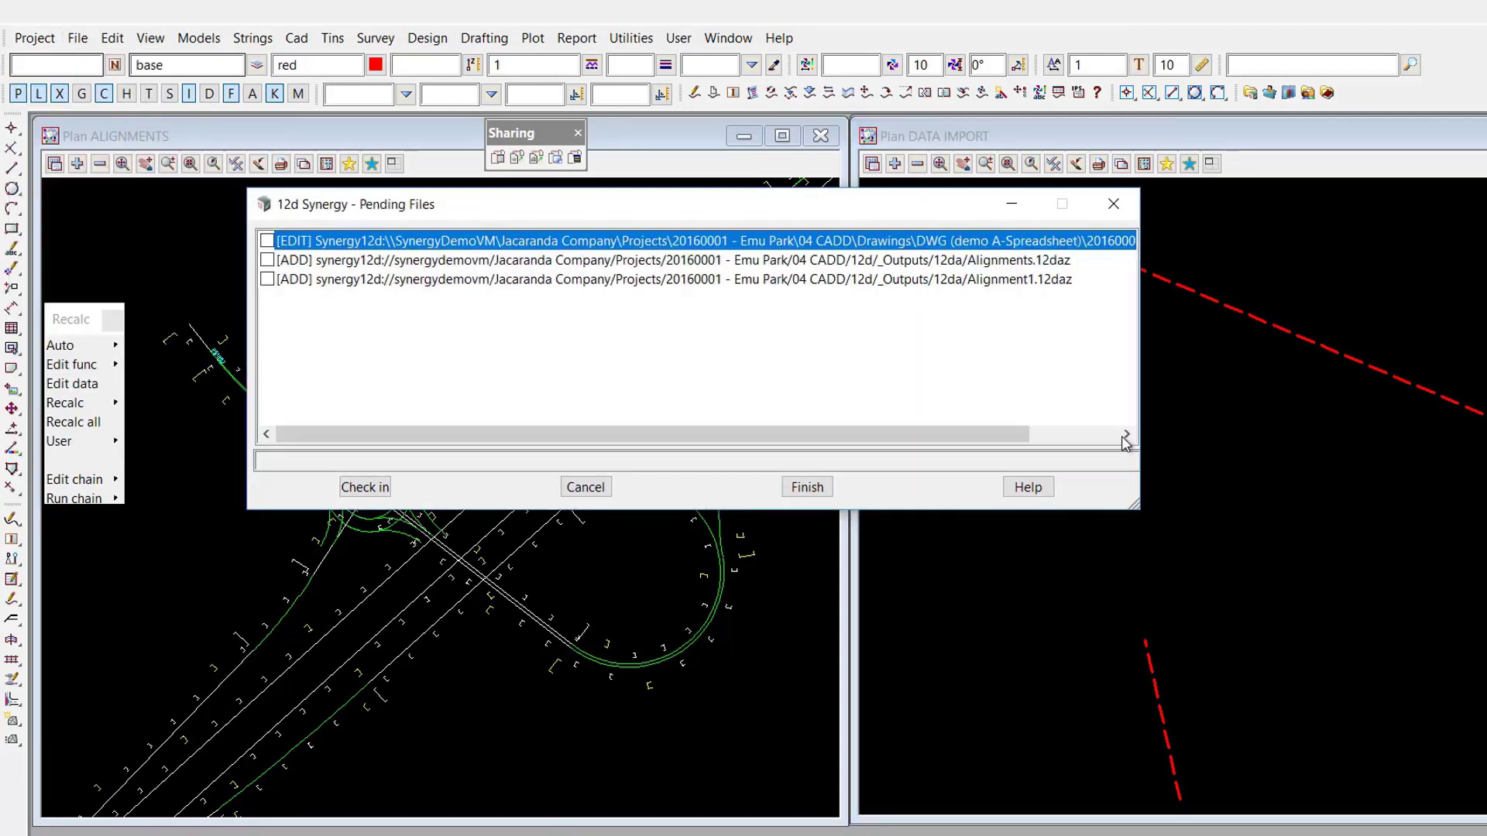
# Step: Check in the pending file Alignment1.12daz with the manual description "Alignment for for CLient", and close the pending files list
pyautogui.click(267, 280)
pyautogui.click(350, 488)
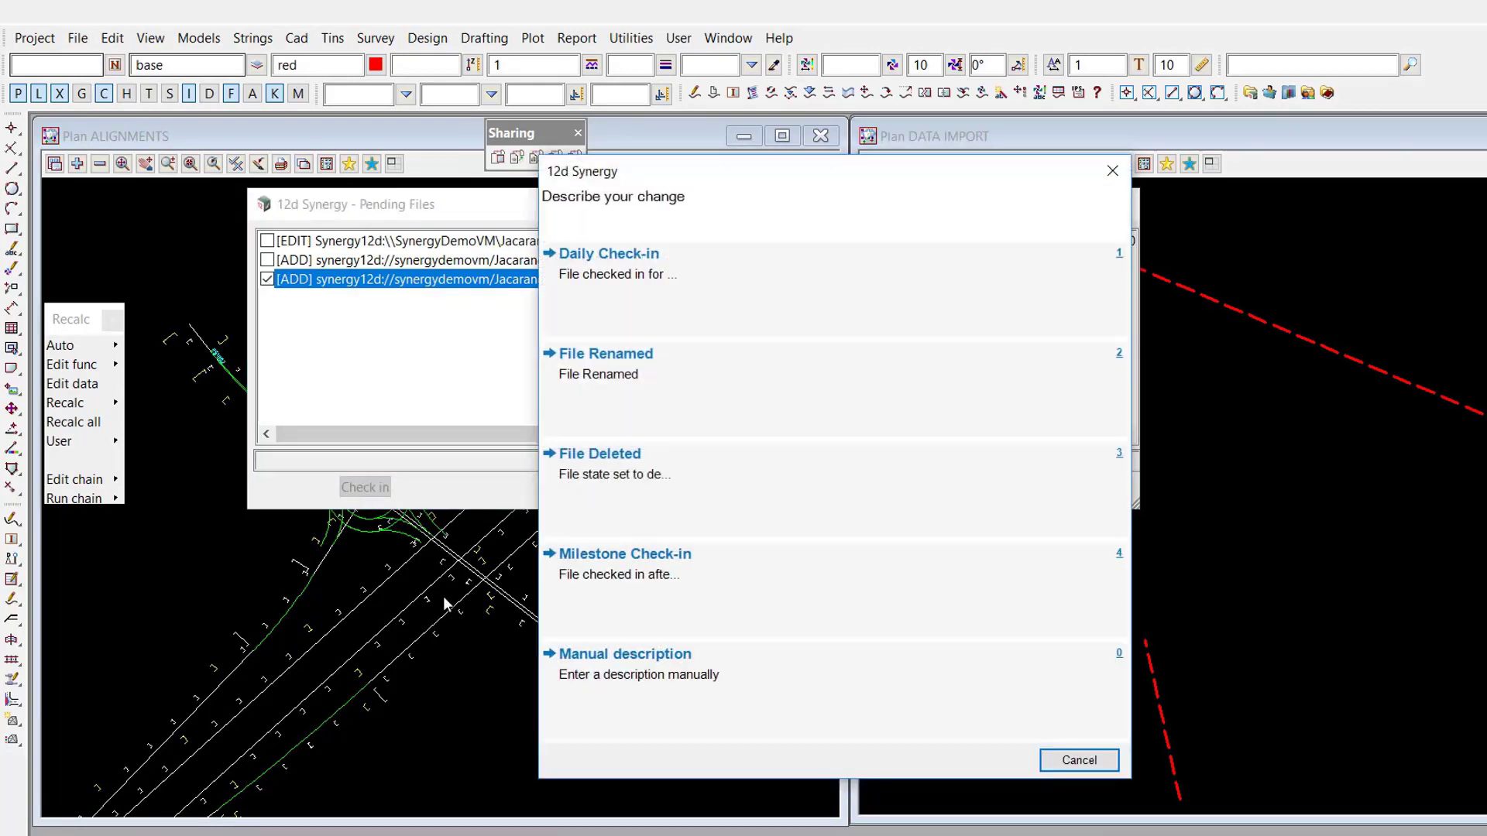
pyautogui.click(643, 664)
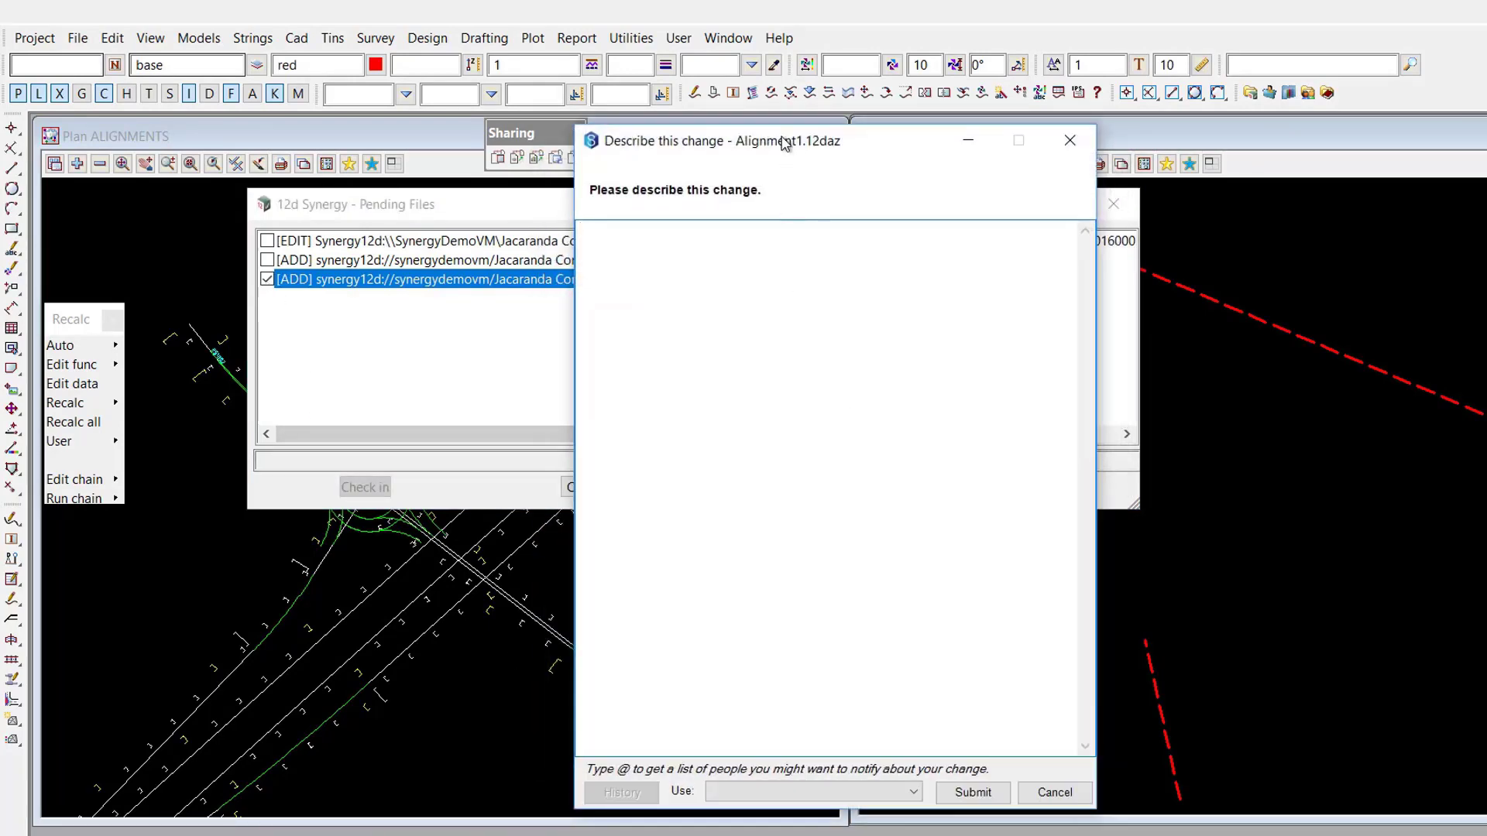
pyautogui.moveTo(784, 138); pyautogui.dragTo(814, 134)
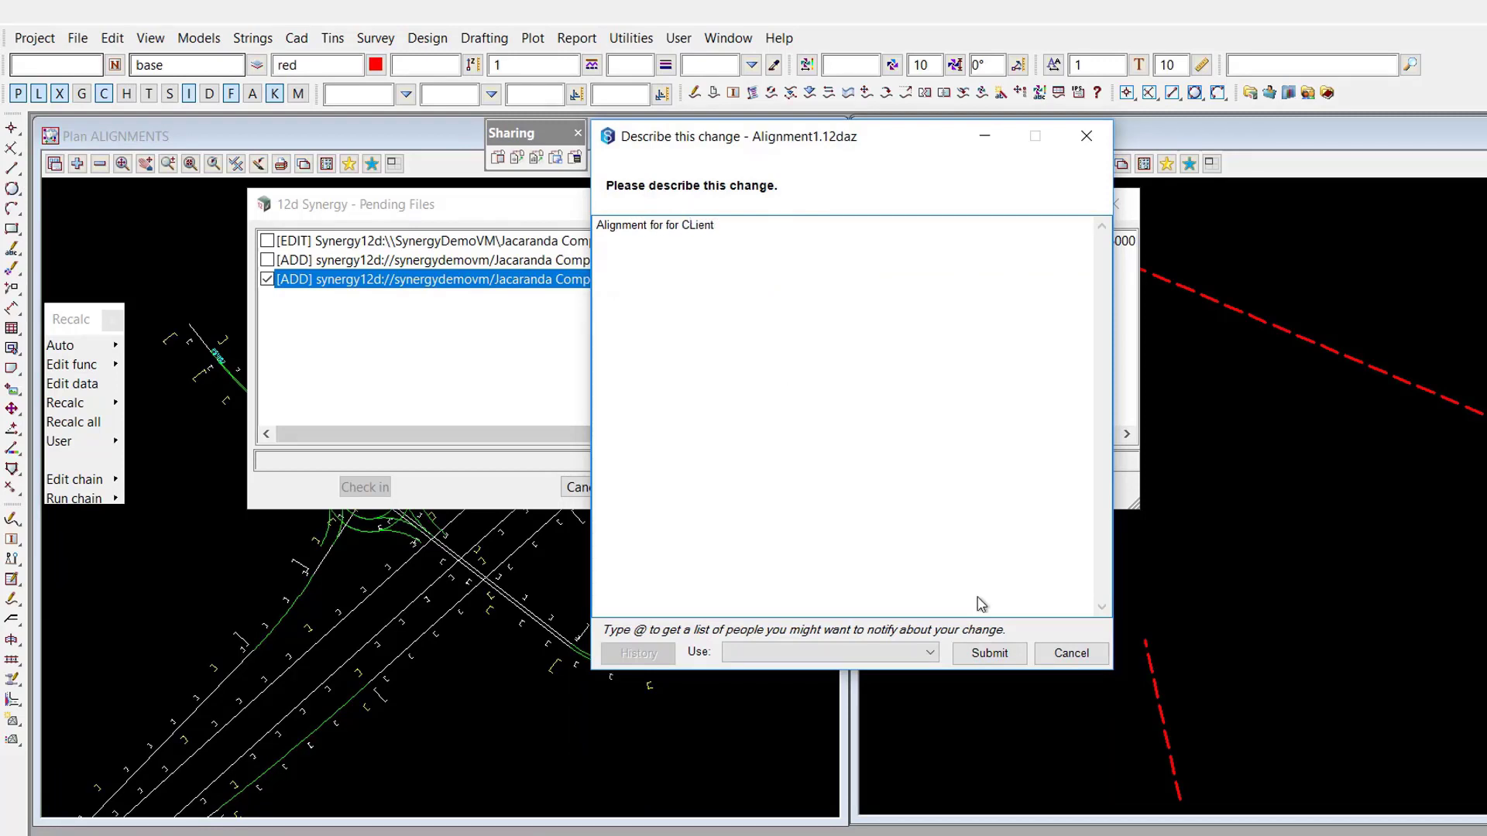
pyautogui.click(989, 652)
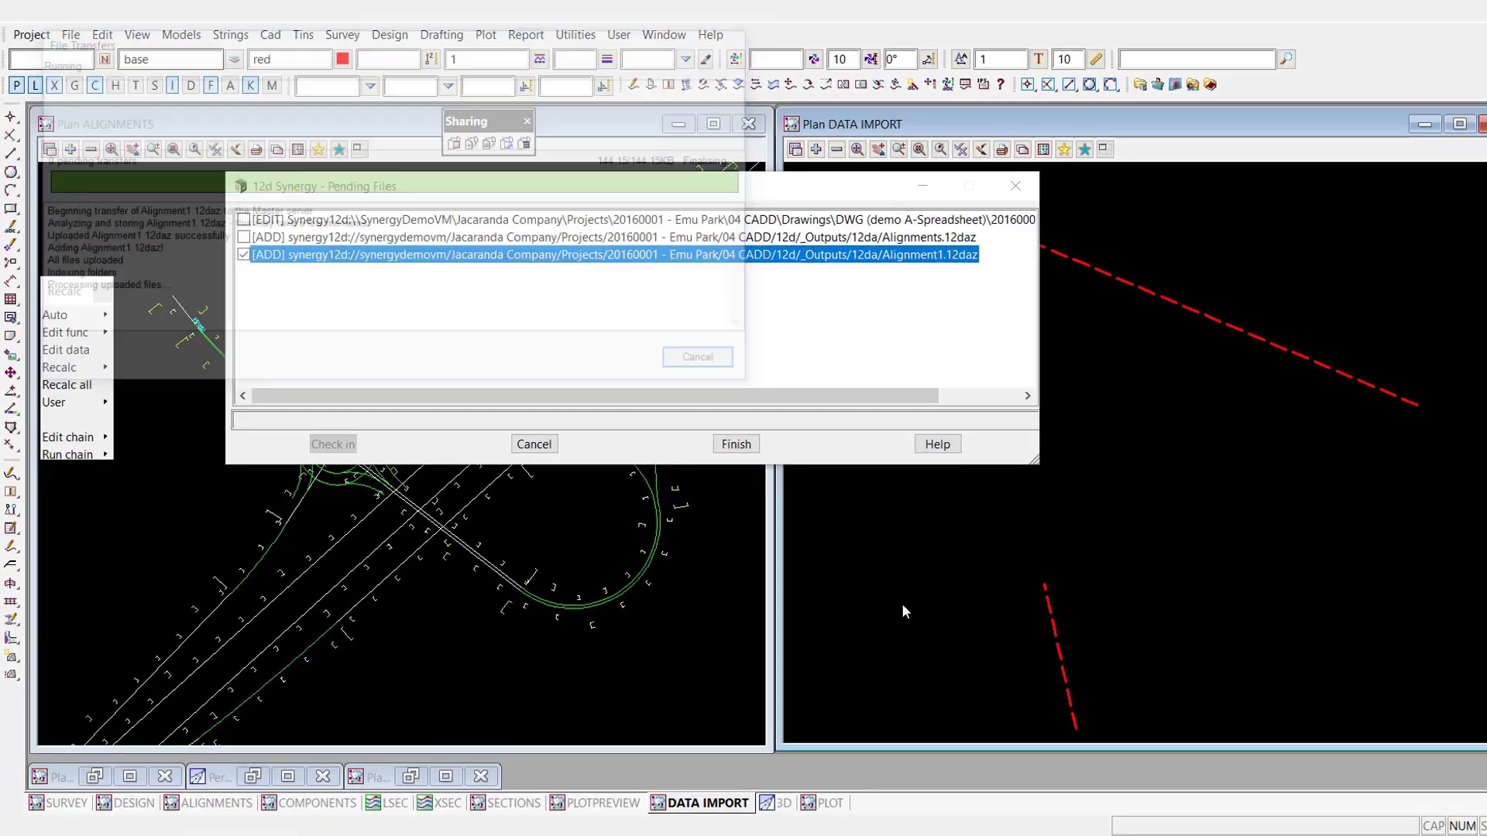
pyautogui.click(717, 433)
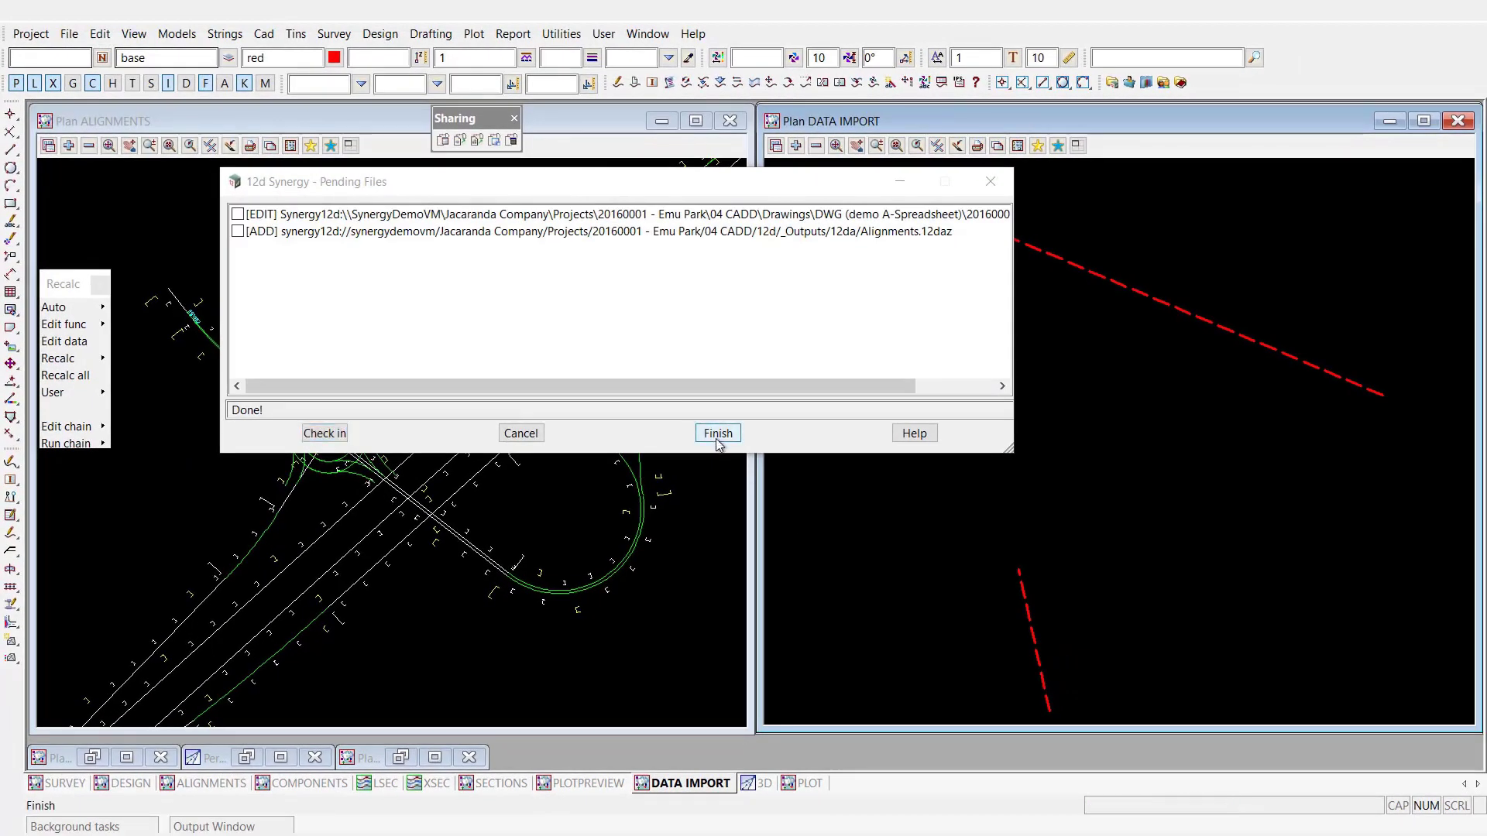
# Step: Switch to 12d Synergy and examine the details of the Alignment1 archive in the 12da folder
pyautogui.click(1026, 818)
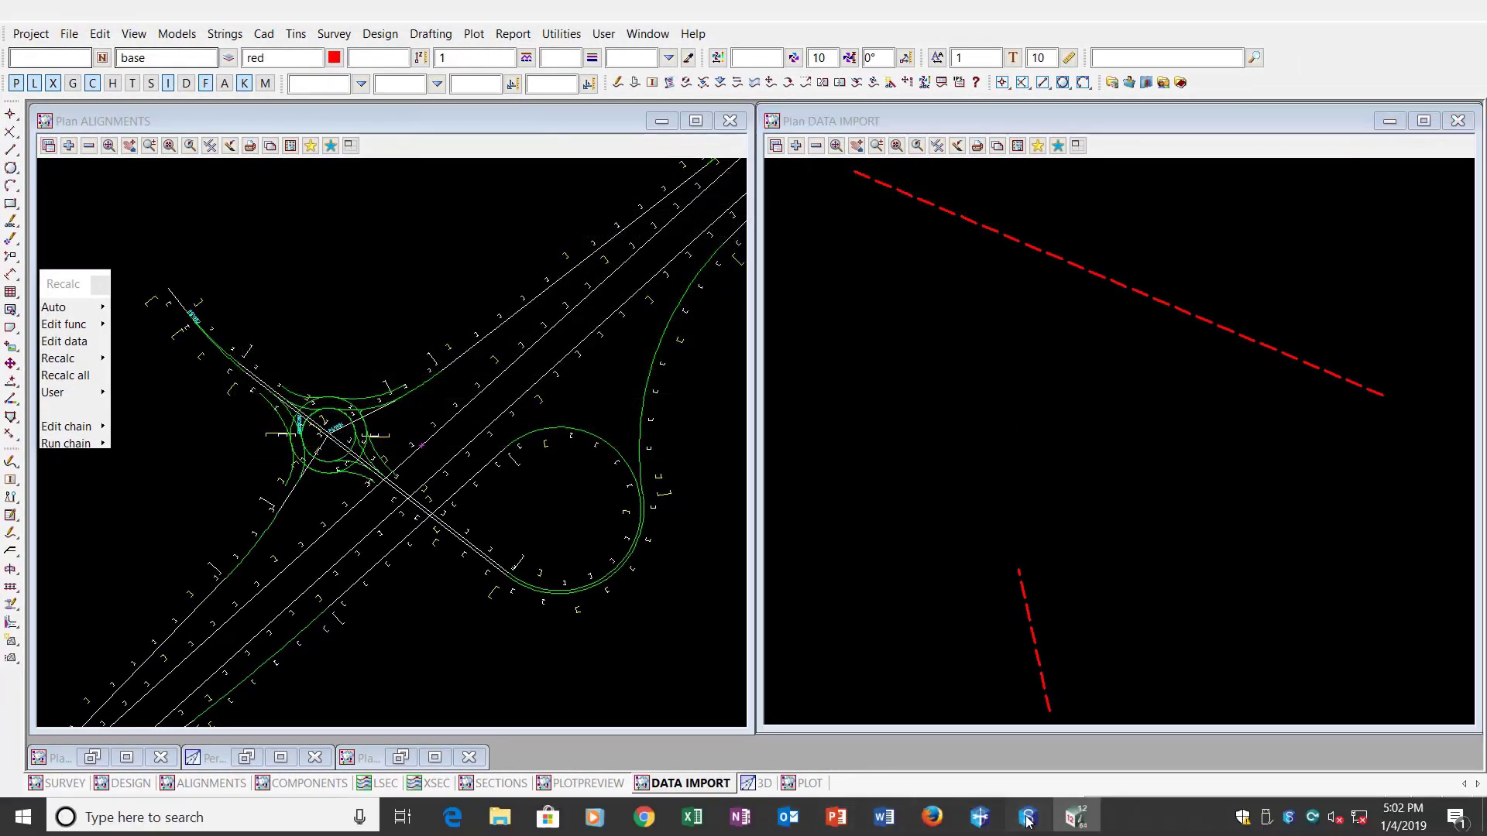
pyautogui.click(255, 176)
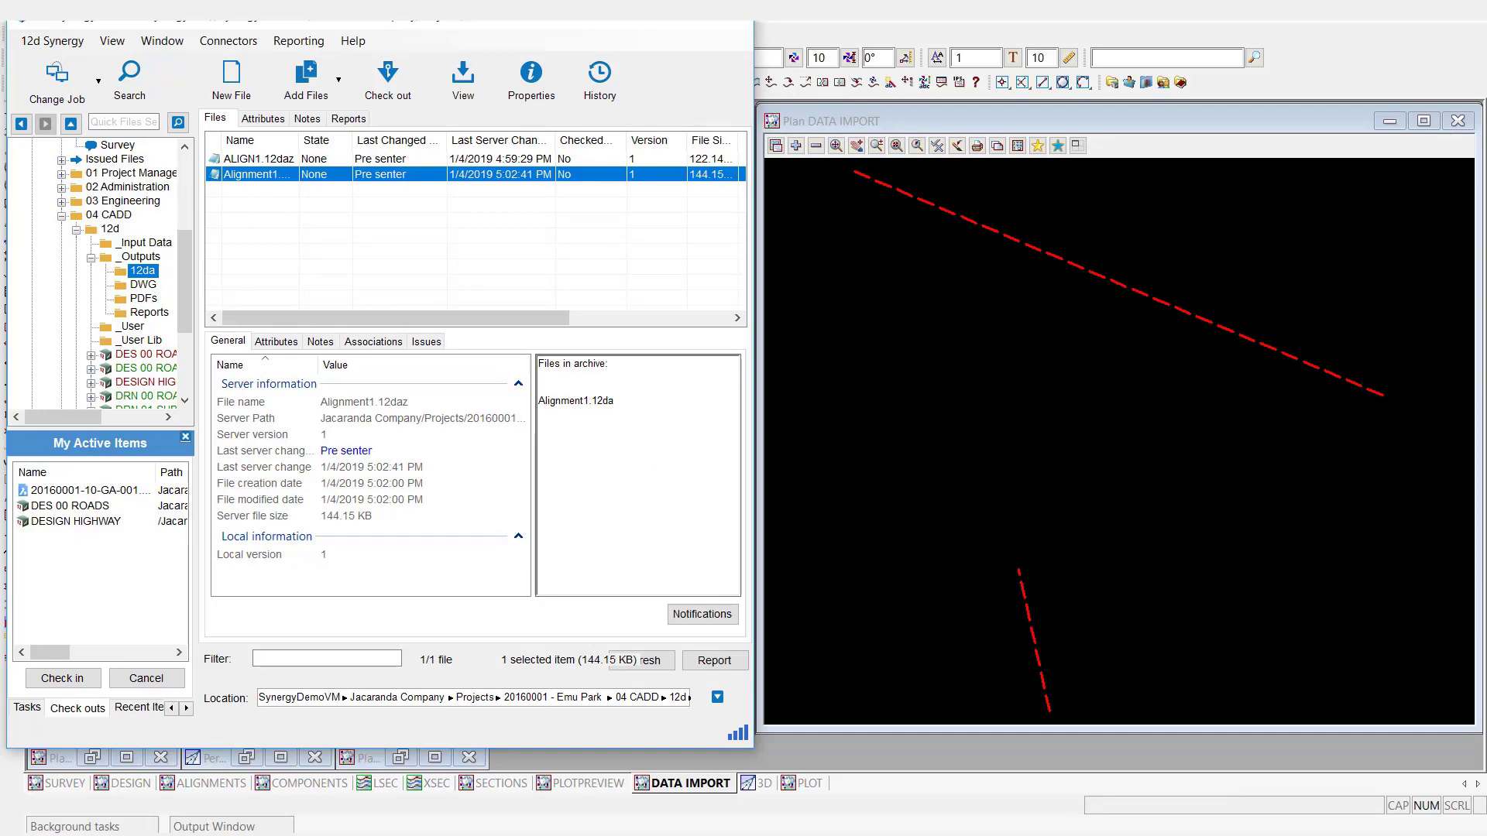
# Step: Switch back to 12d Model, save the DESIGN HIGHWAY project and exit the program
pyautogui.click(997, 134)
pyautogui.click(31, 33)
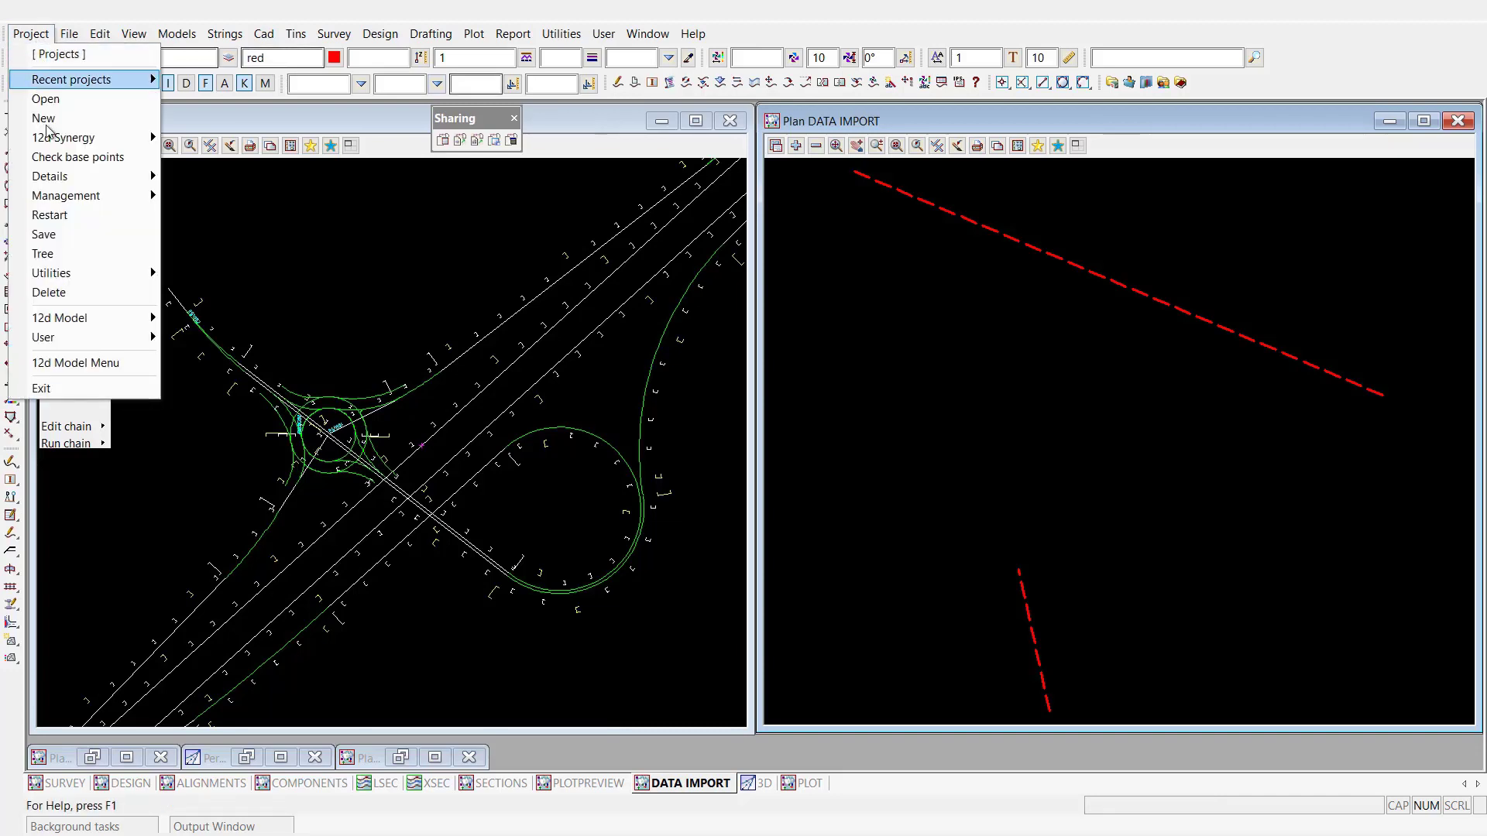
pyautogui.click(46, 235)
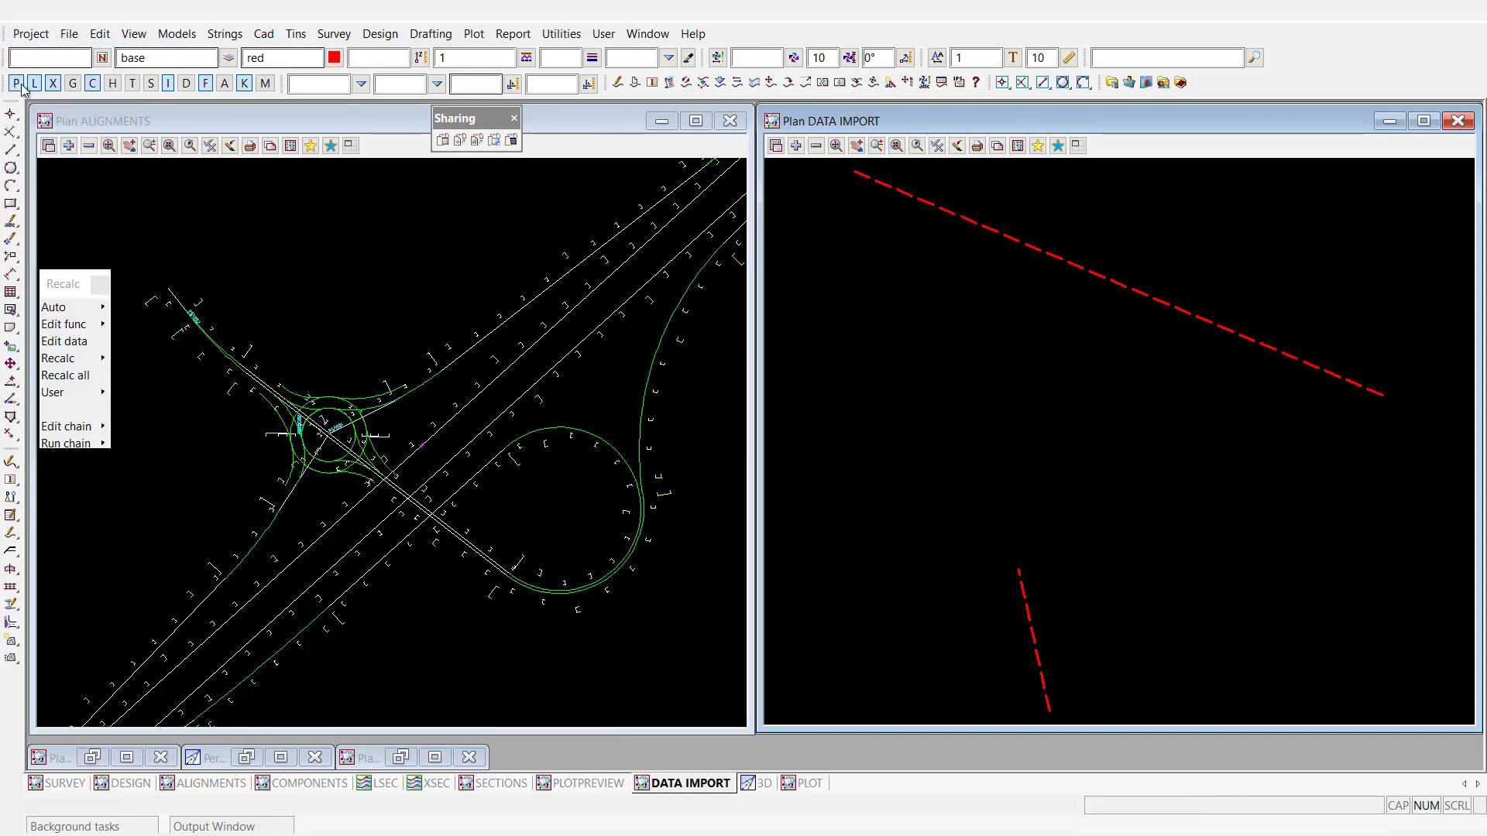
pyautogui.click(31, 33)
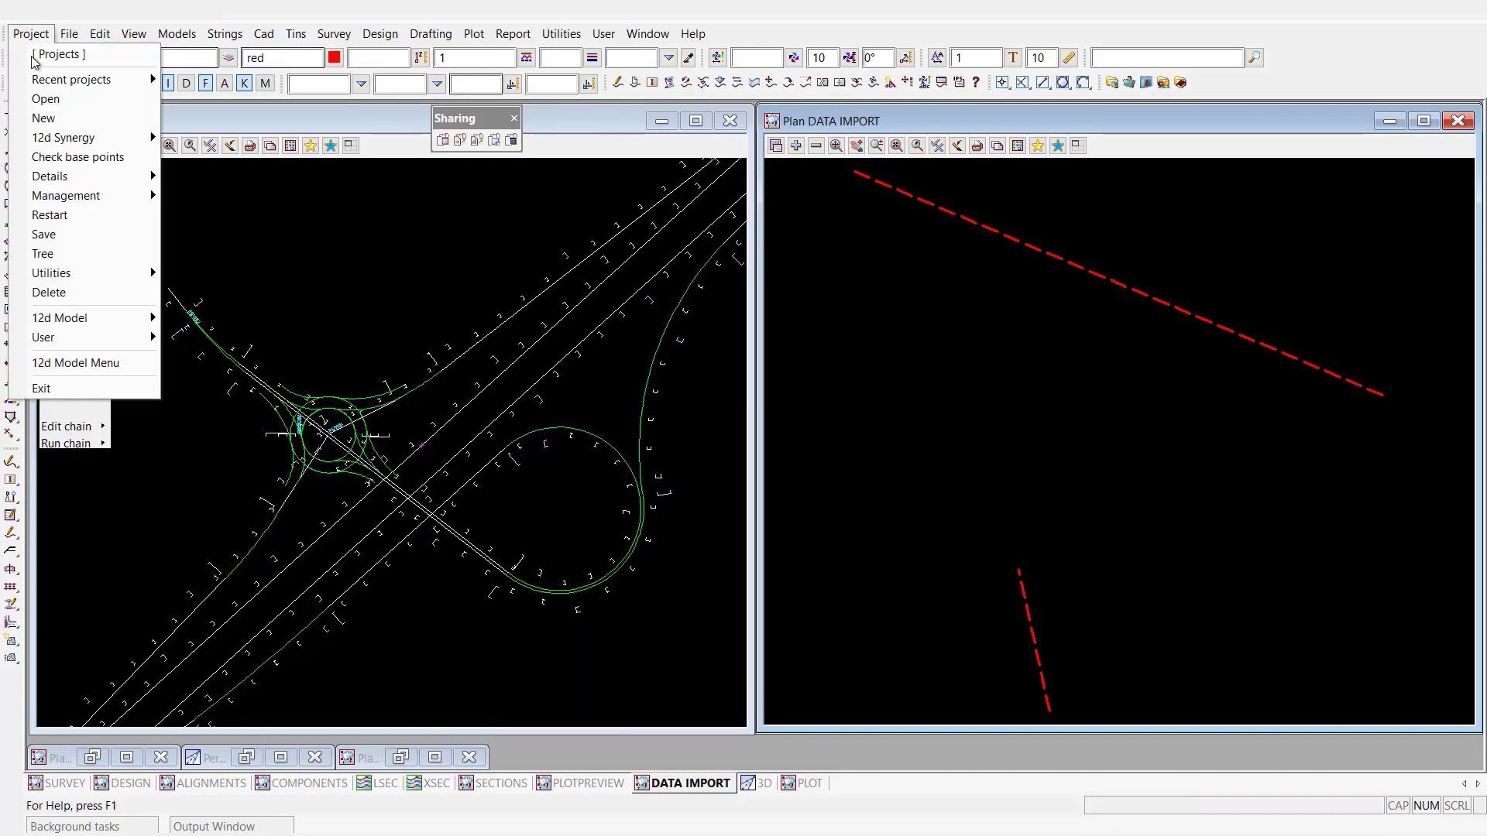
pyautogui.click(78, 388)
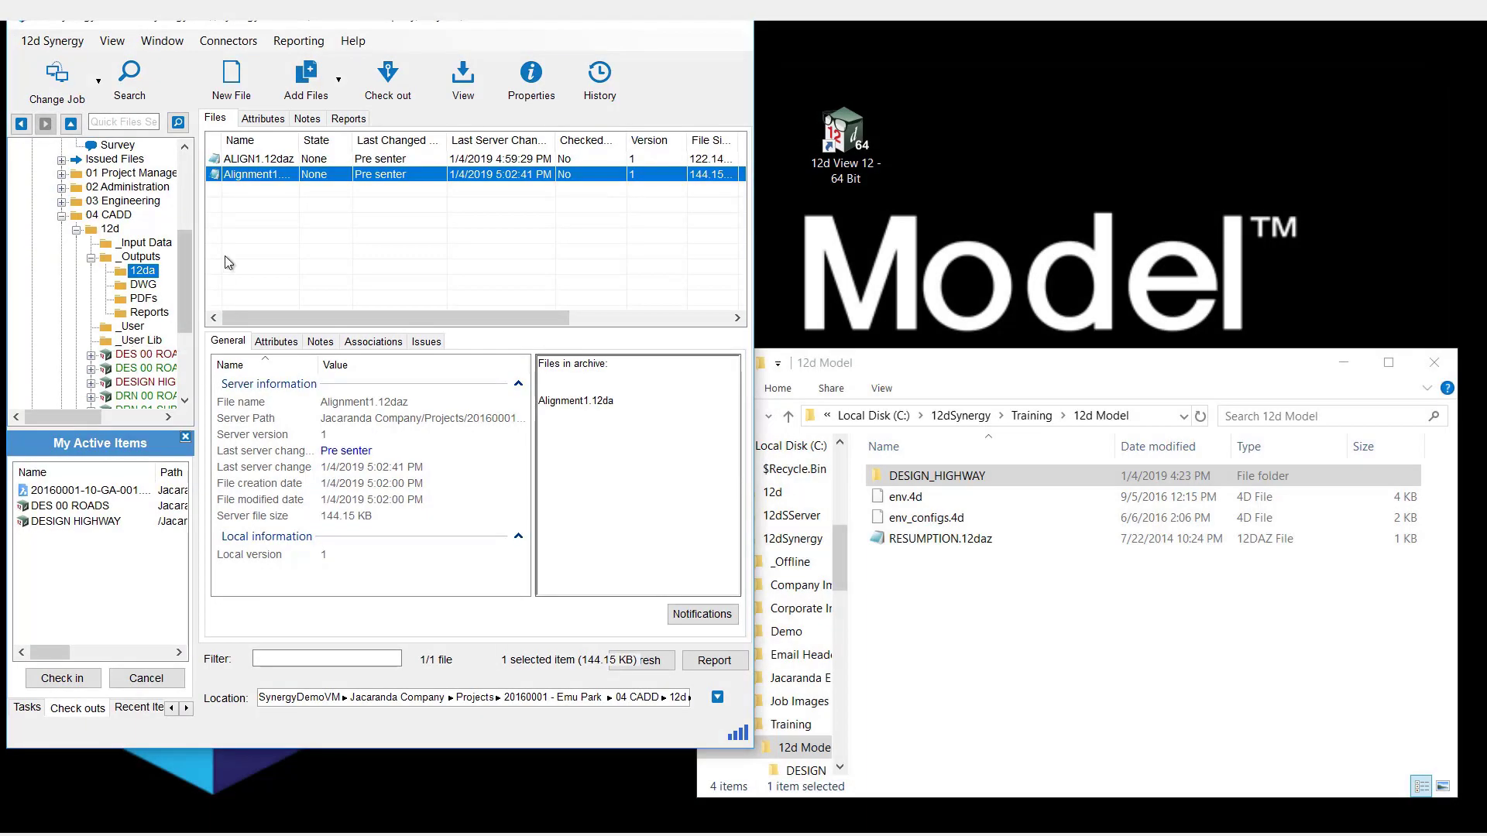
# Step: Maximize 12d Synergy and check in the DESIGN HIGHWAY project with the Working Update description and no compression
pyautogui.click(701, 21)
pyautogui.click(173, 372)
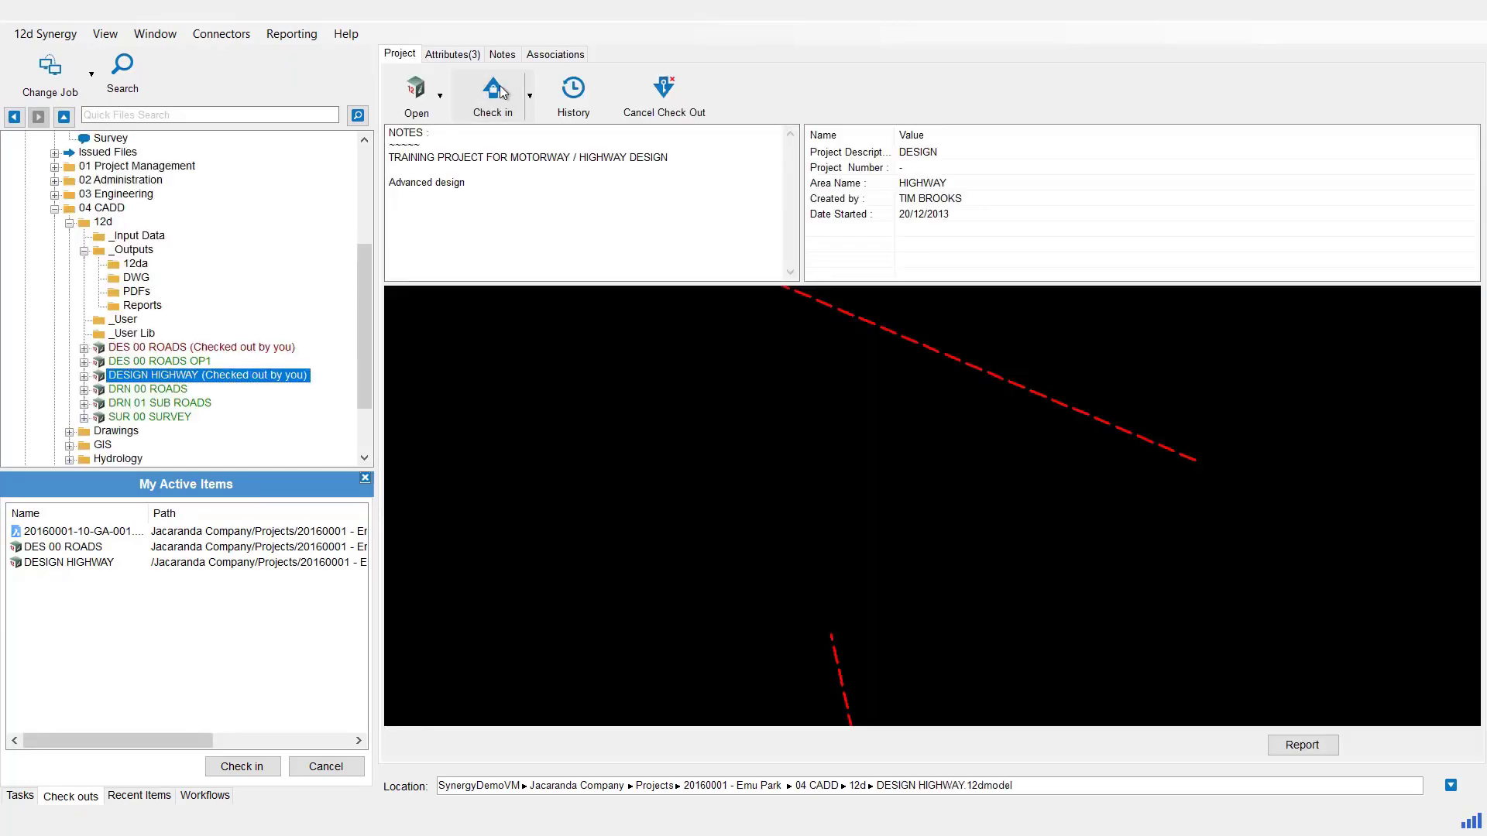
pyautogui.click(502, 92)
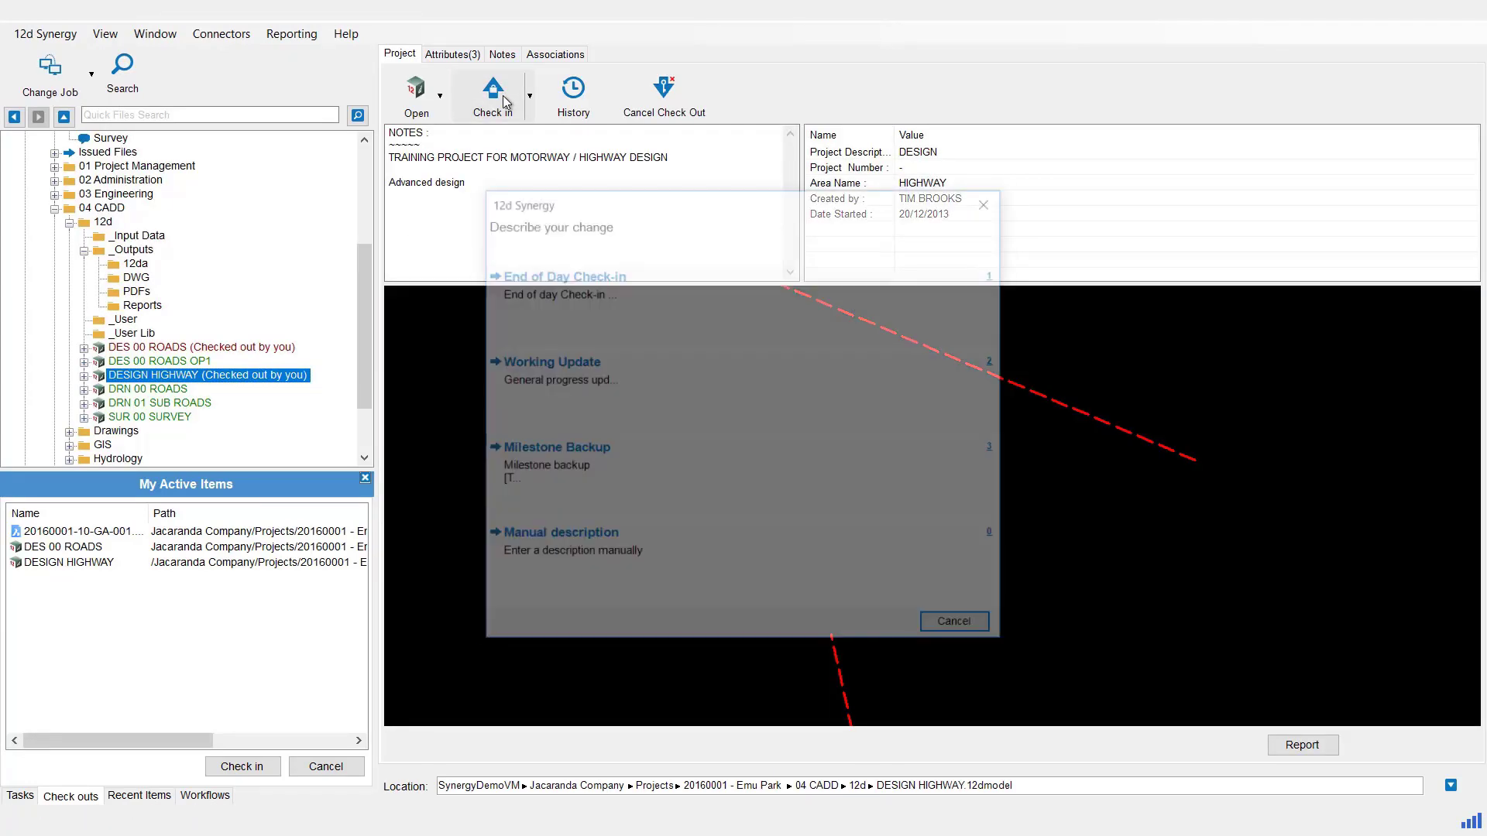
pyautogui.click(546, 374)
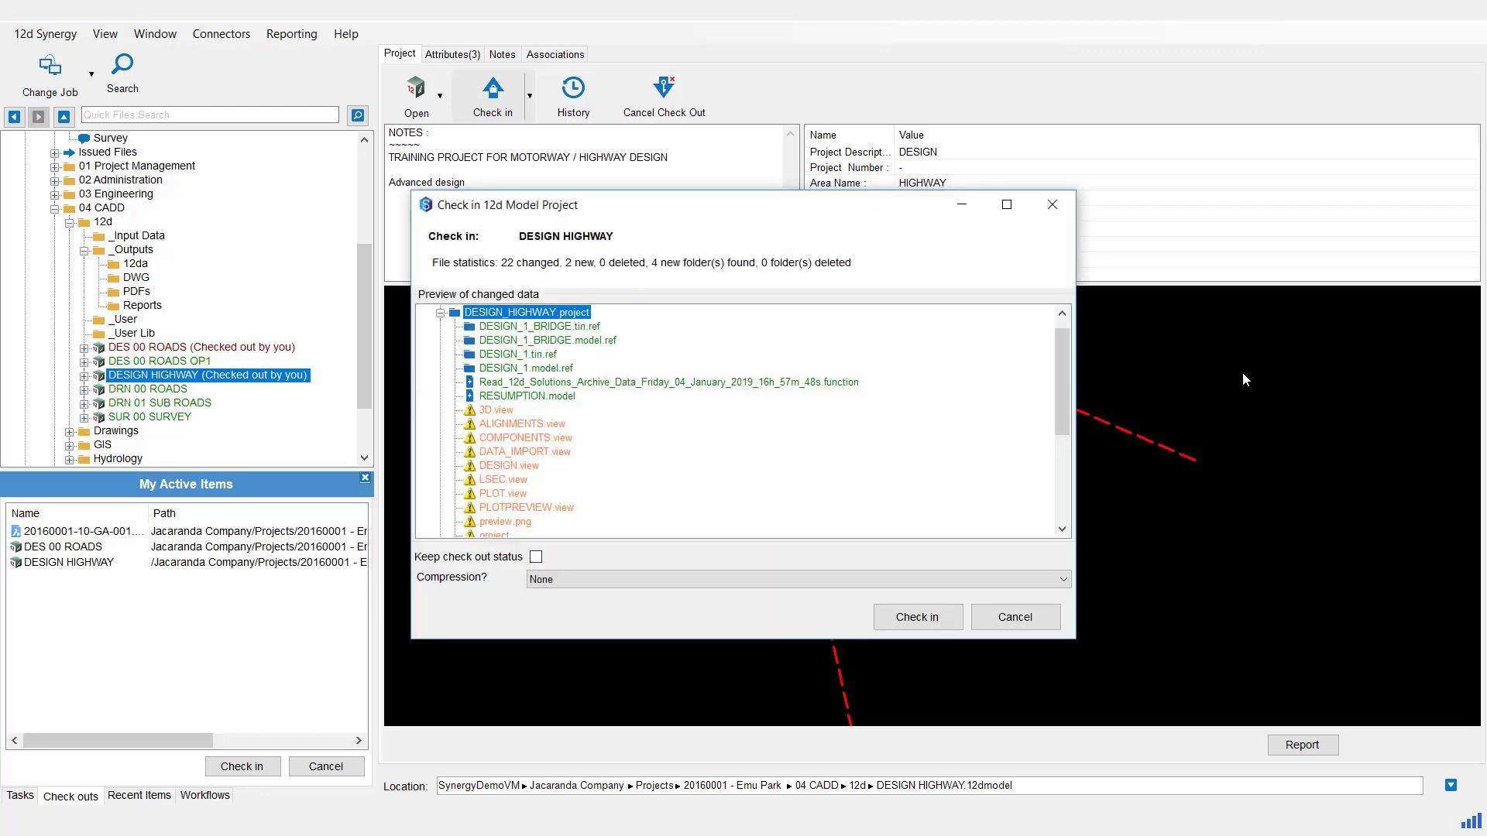
pyautogui.press('Return')
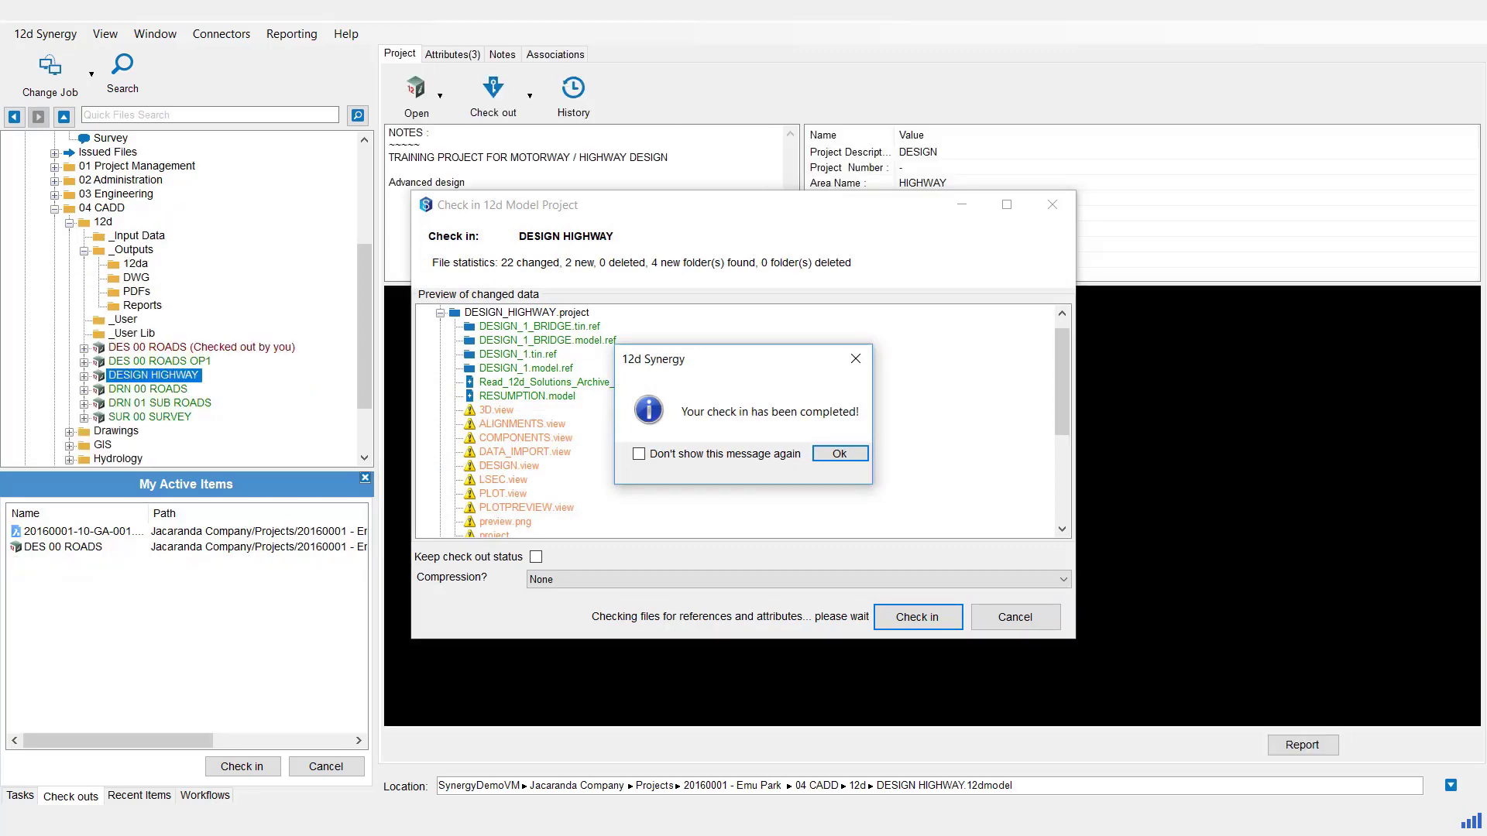
pyautogui.click(843, 456)
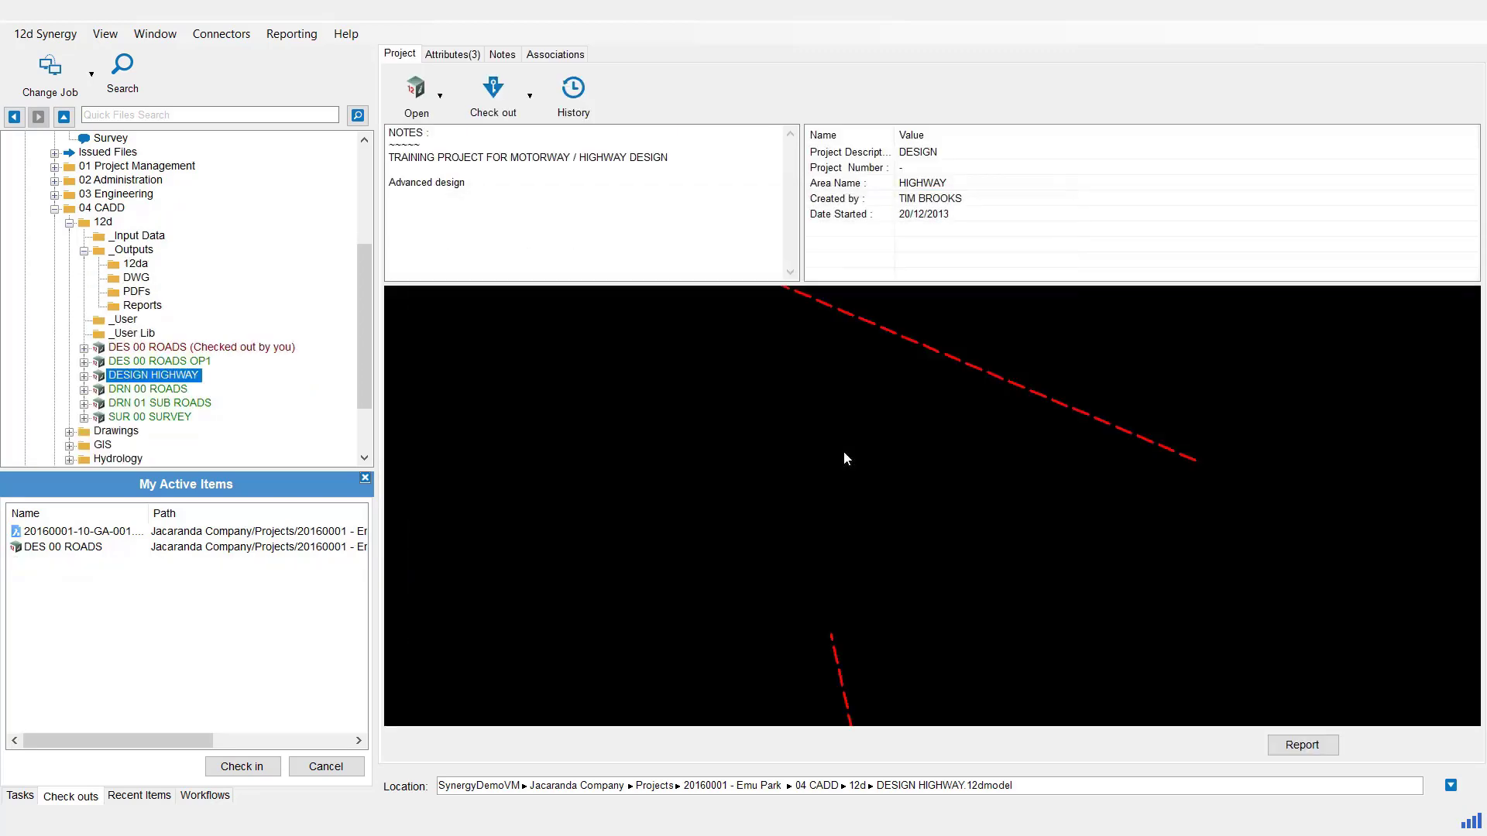
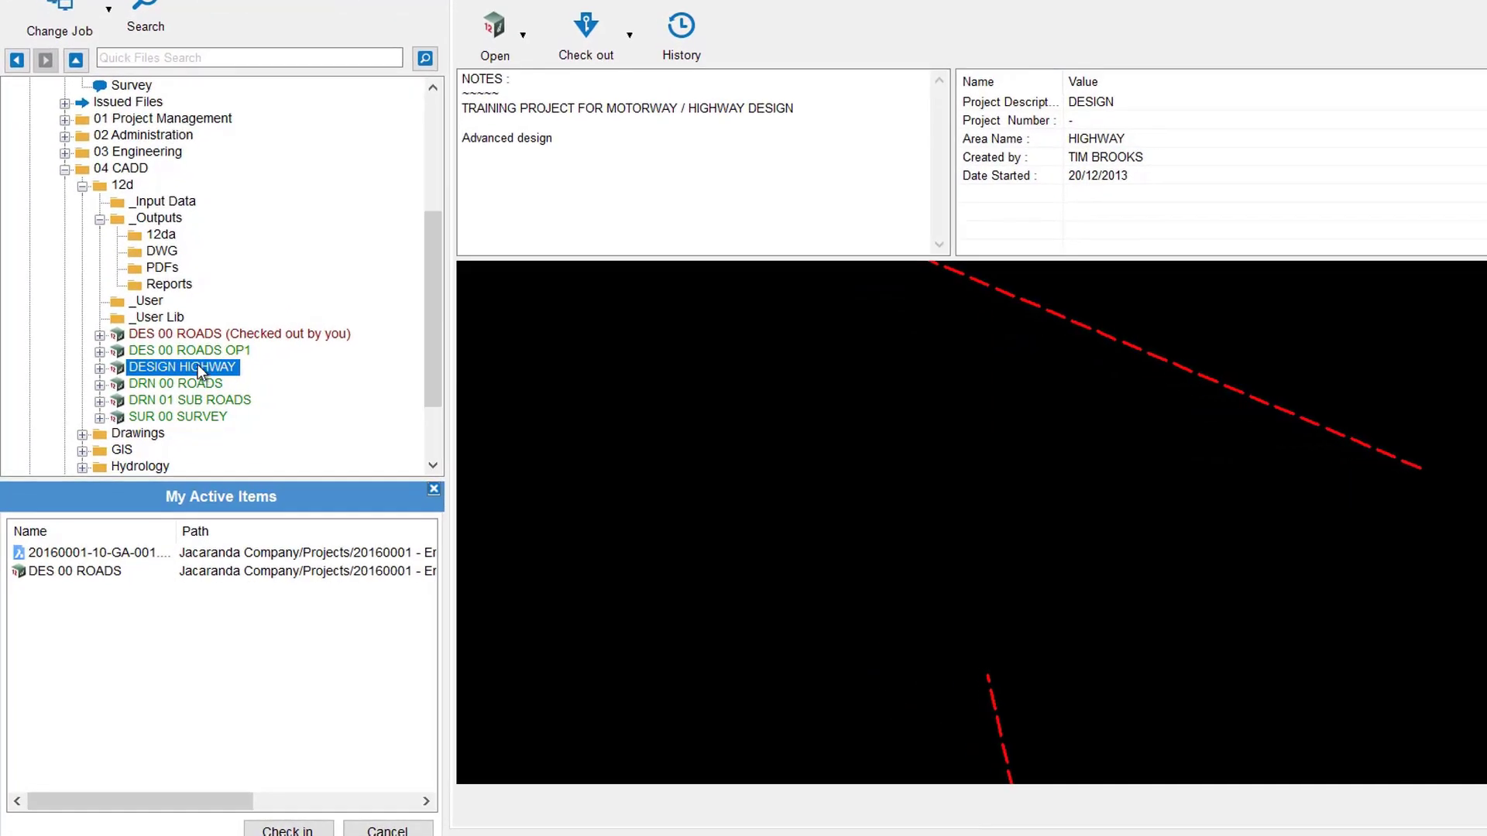
# Step: Take only the DESIGN HIGHWAY project offline, storing it in the _Offline folder under C:\12dSynergy
pyautogui.rightClick(198, 367)
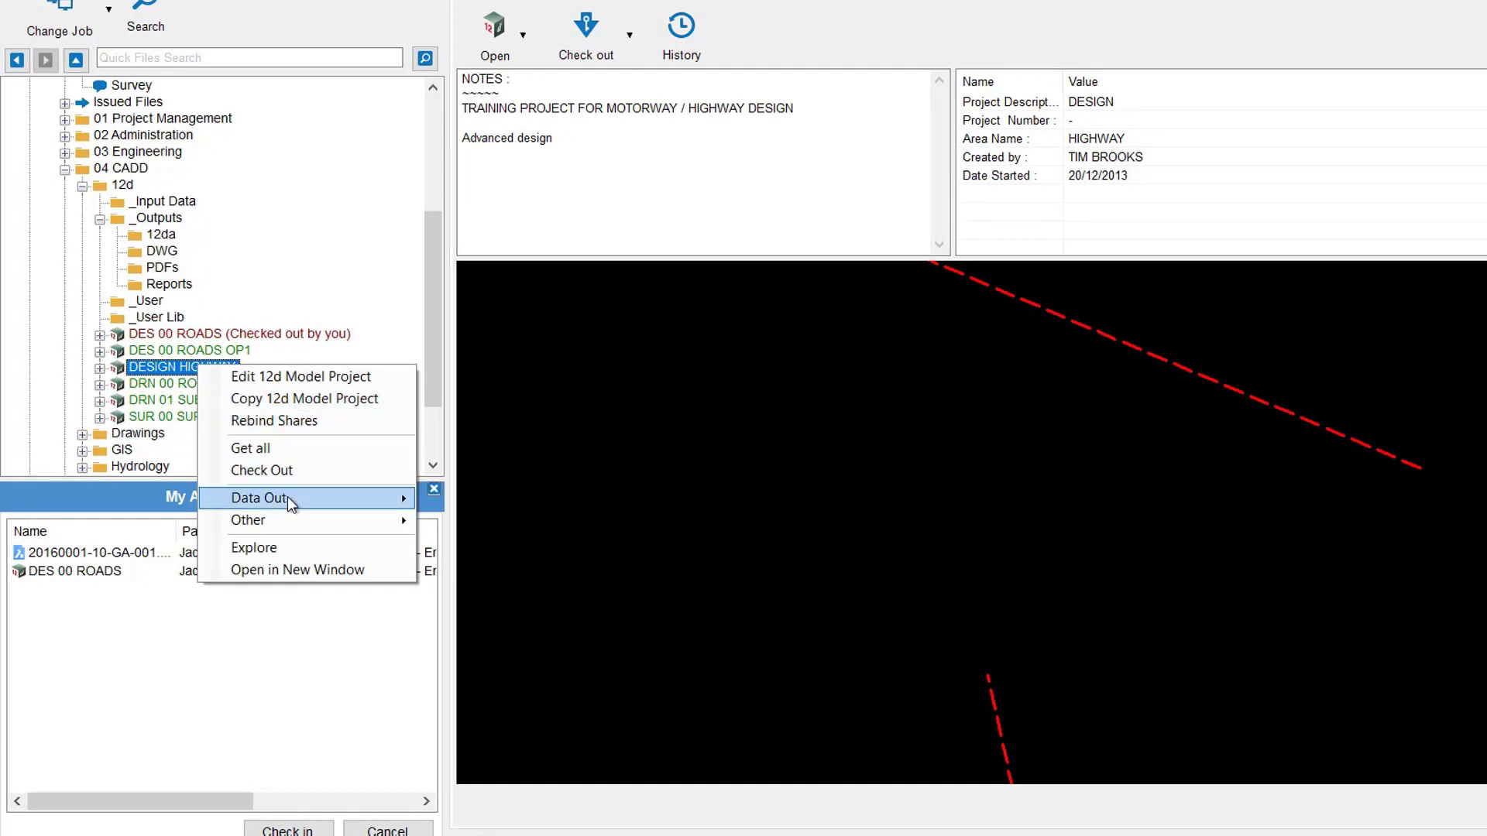
pyautogui.moveTo(286, 497)
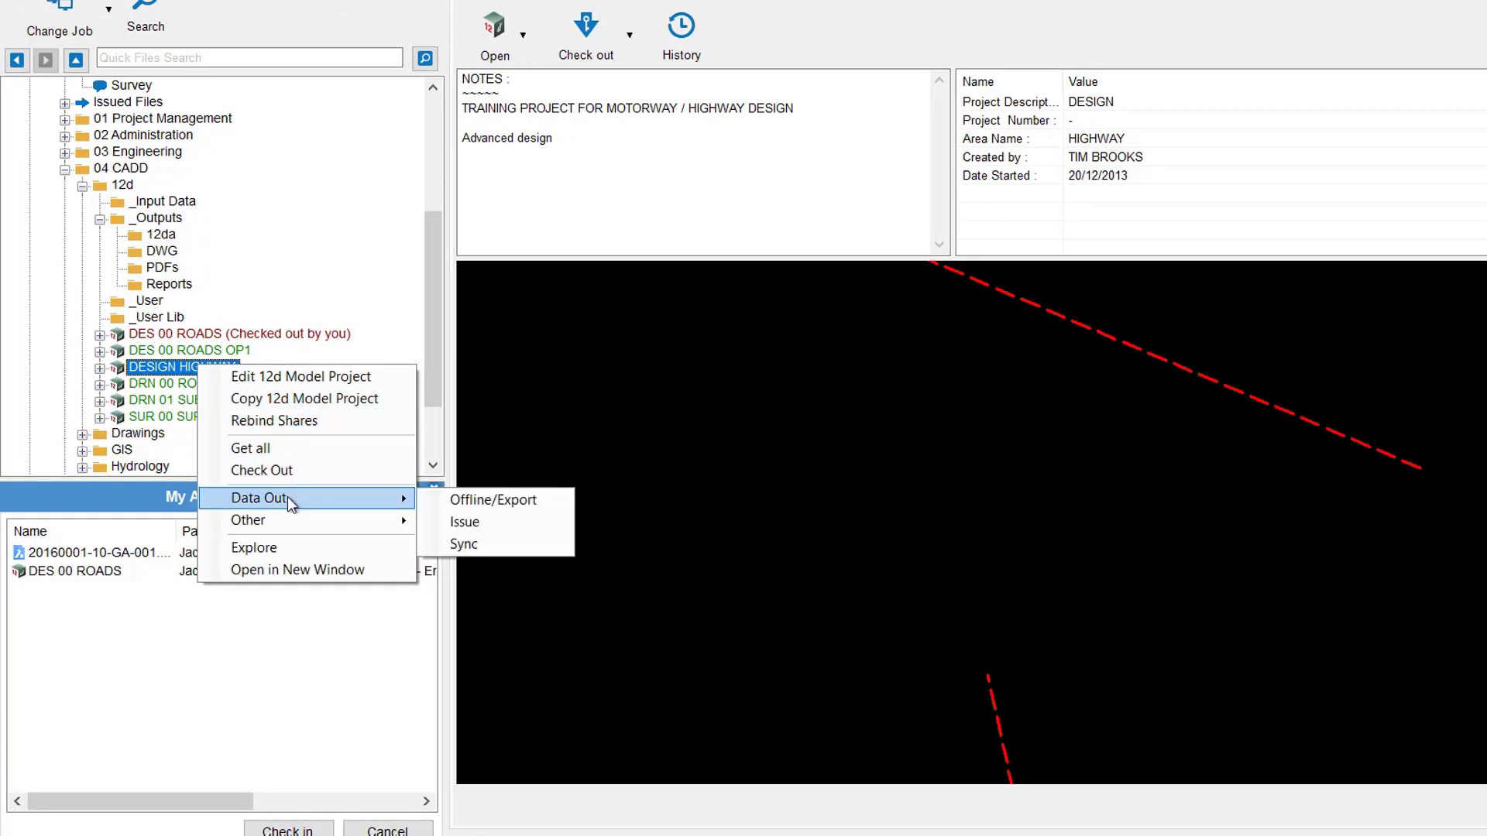
pyautogui.click(489, 505)
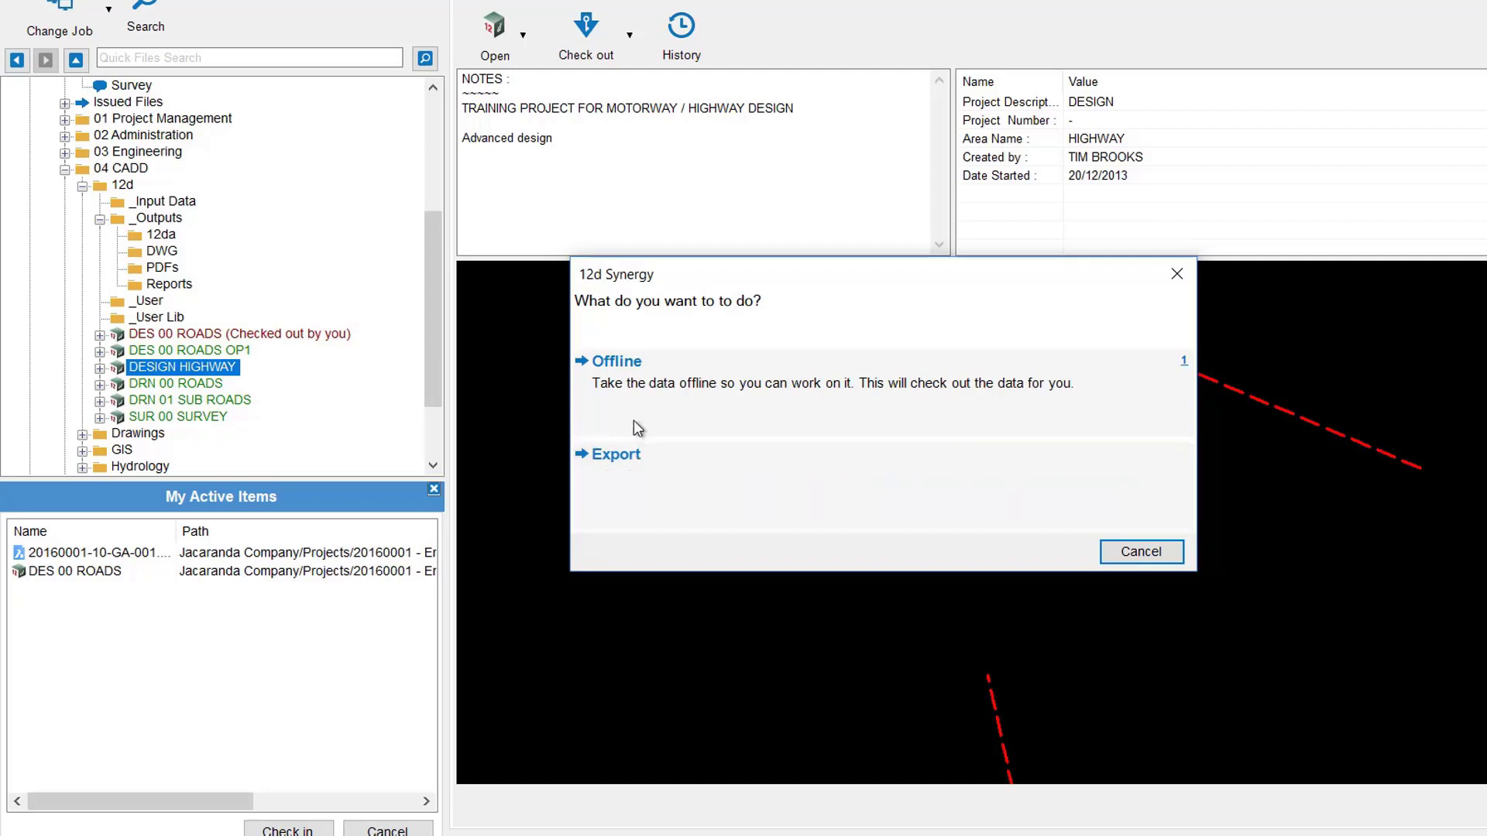
pyautogui.click(629, 371)
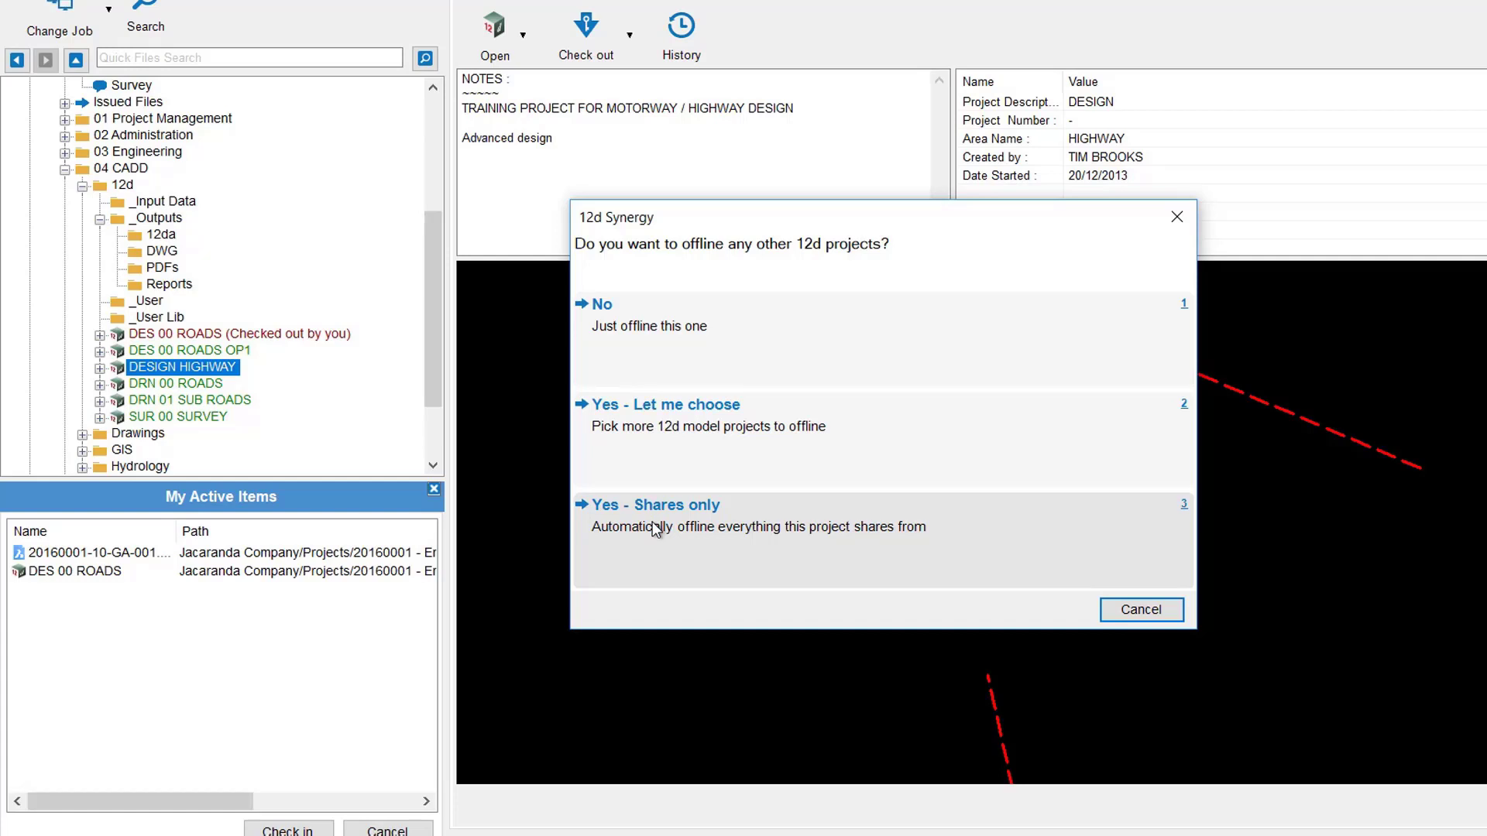
pyautogui.click(629, 337)
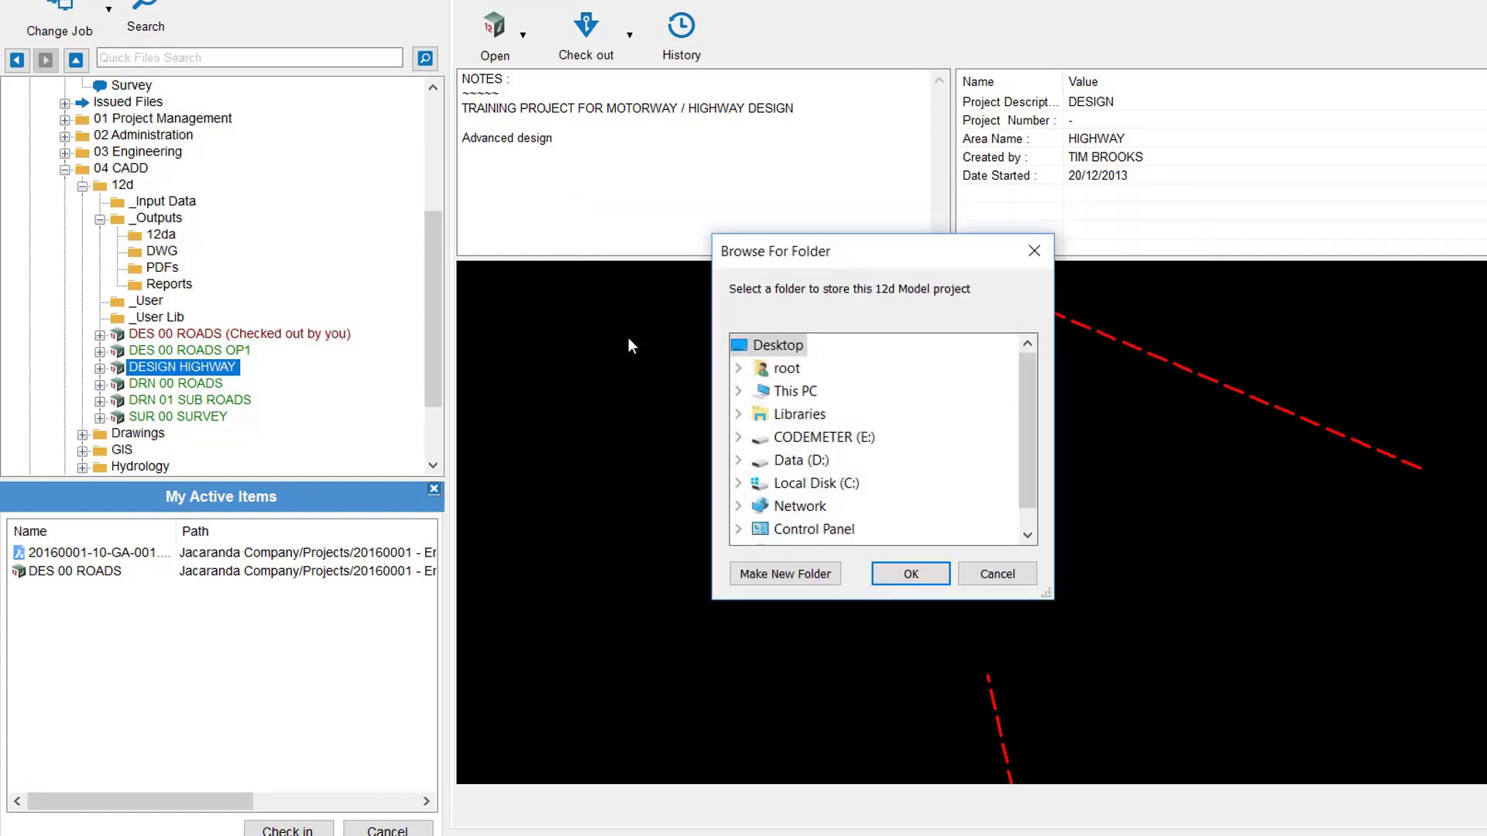
pyautogui.click(738, 483)
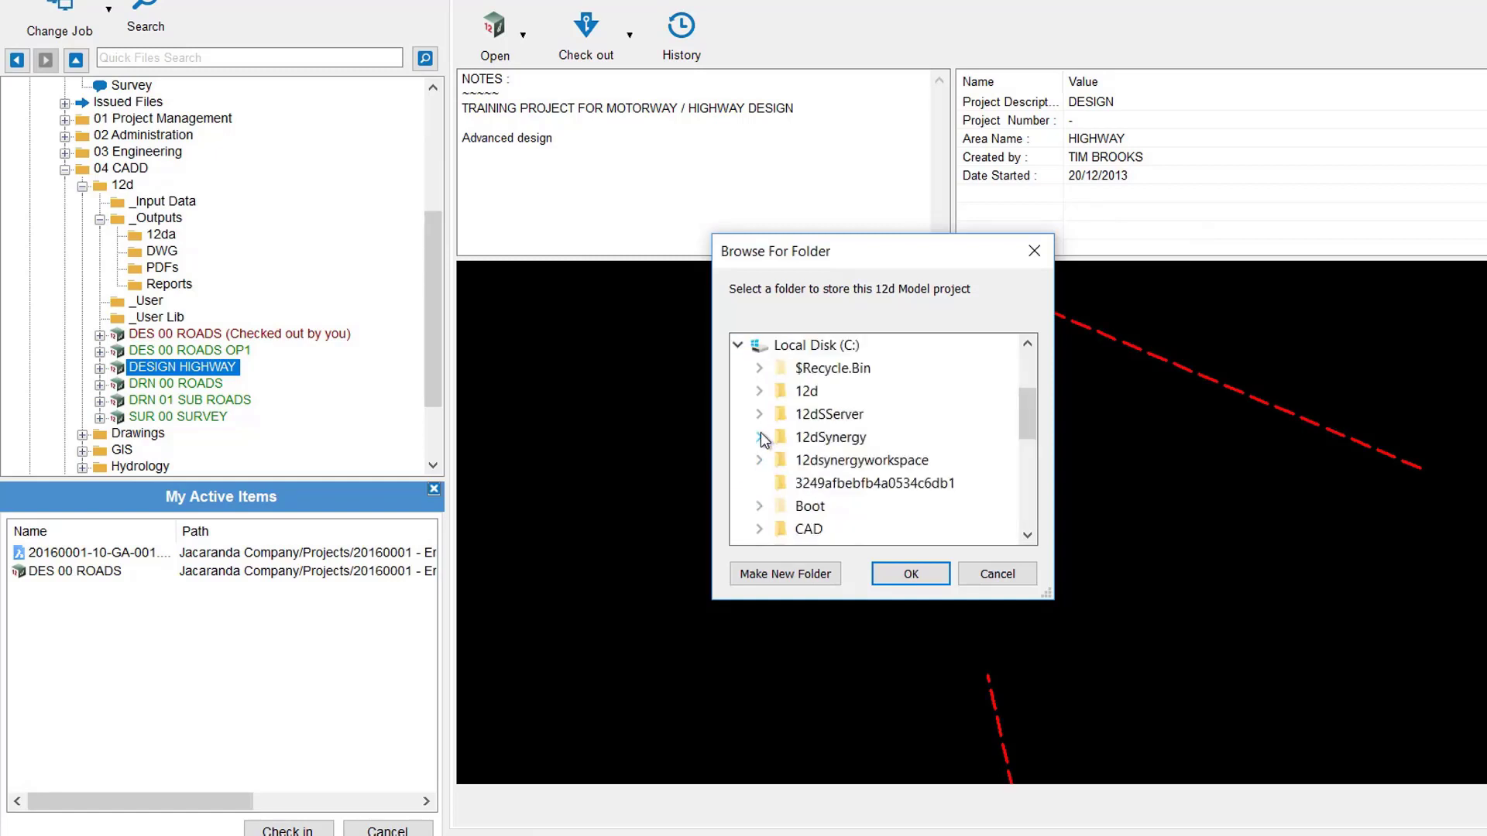
pyautogui.click(761, 438)
pyautogui.click(840, 368)
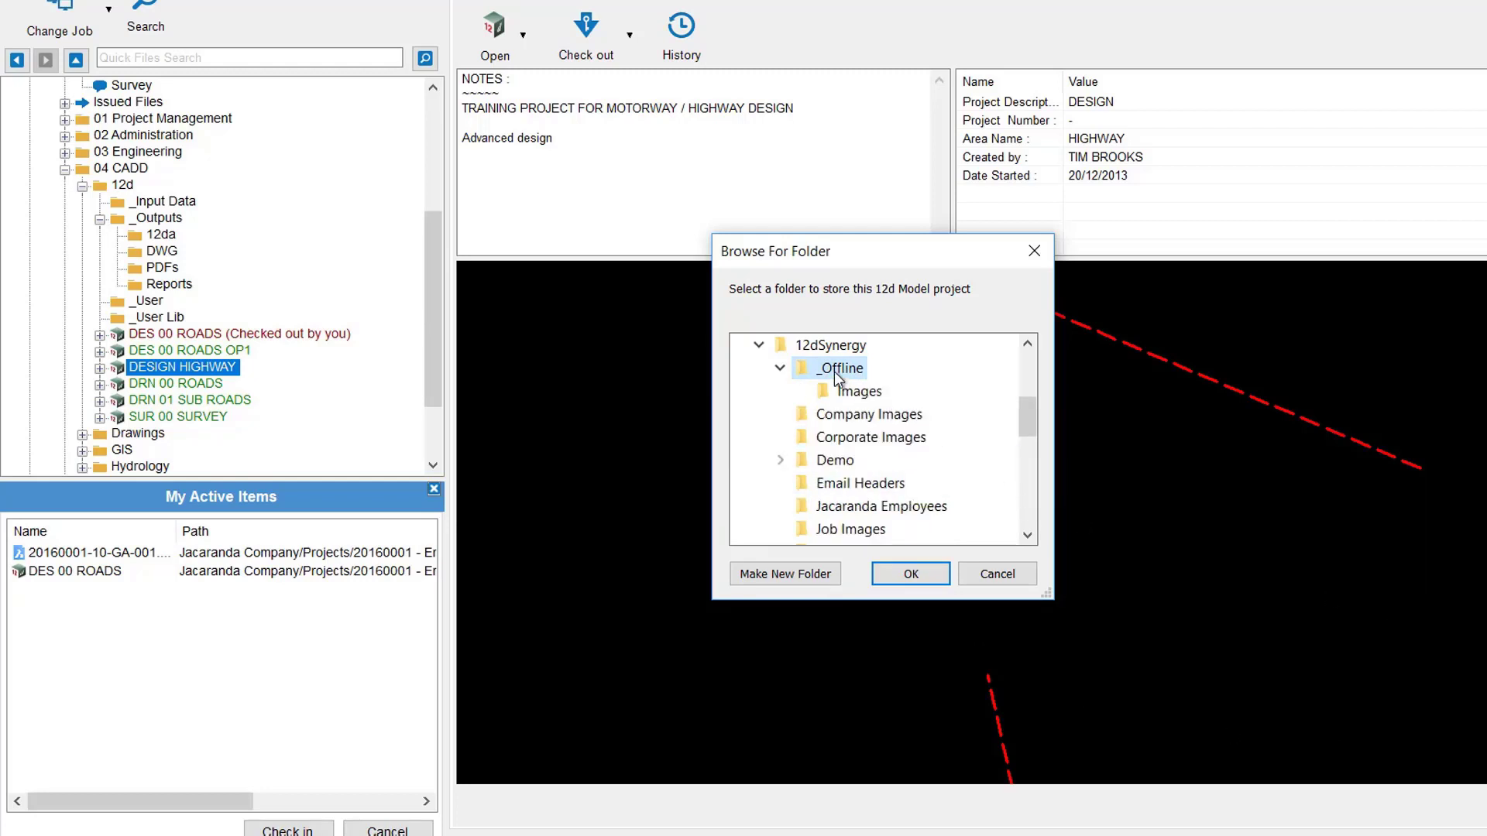
pyautogui.click(892, 575)
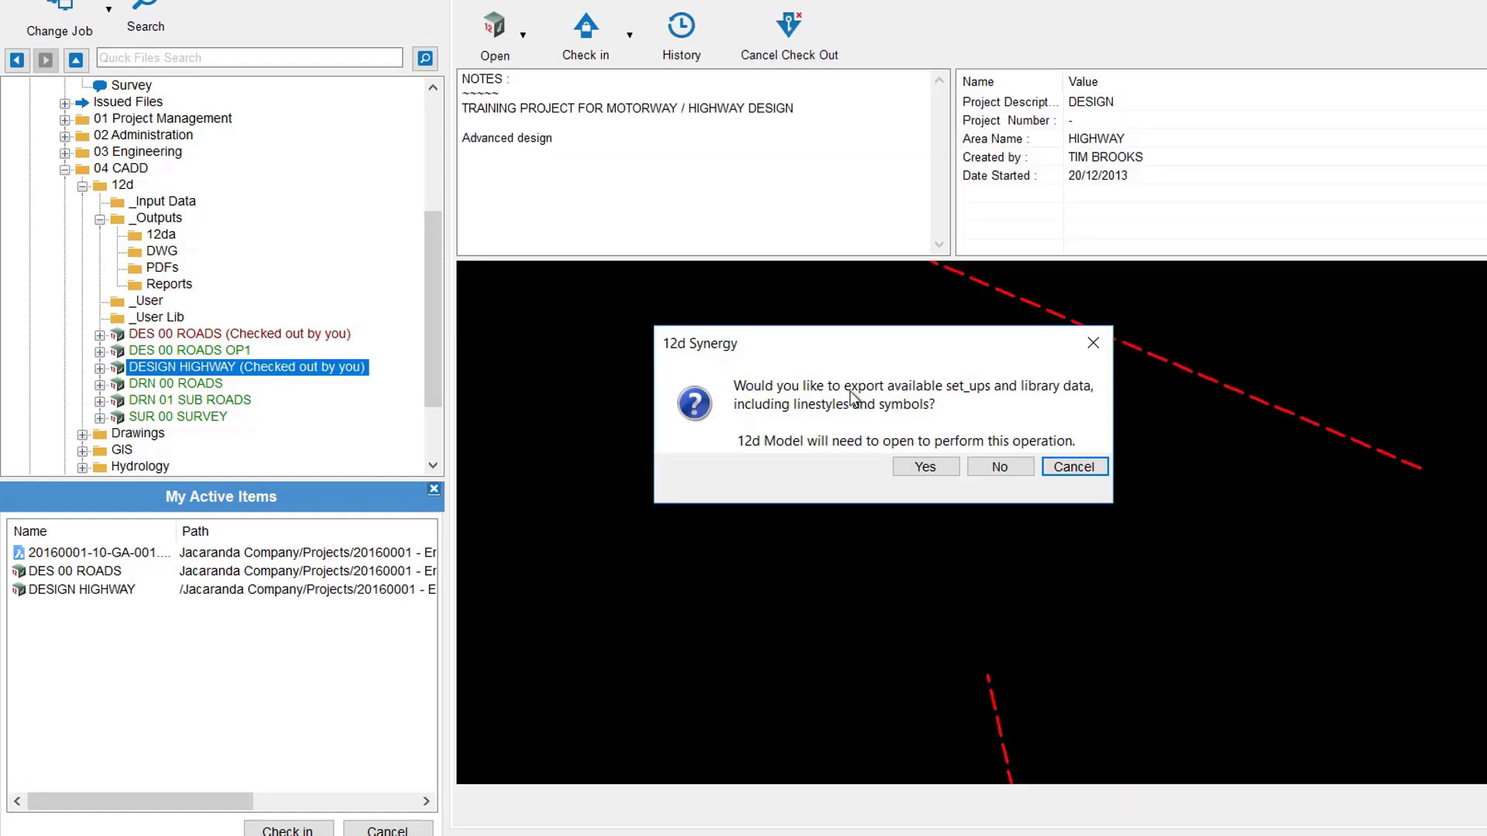
# Step: Export the set_ups and library data through 12d Model v12 x64 with the Emu Park environment, and exit 12d Model
pyautogui.click(915, 468)
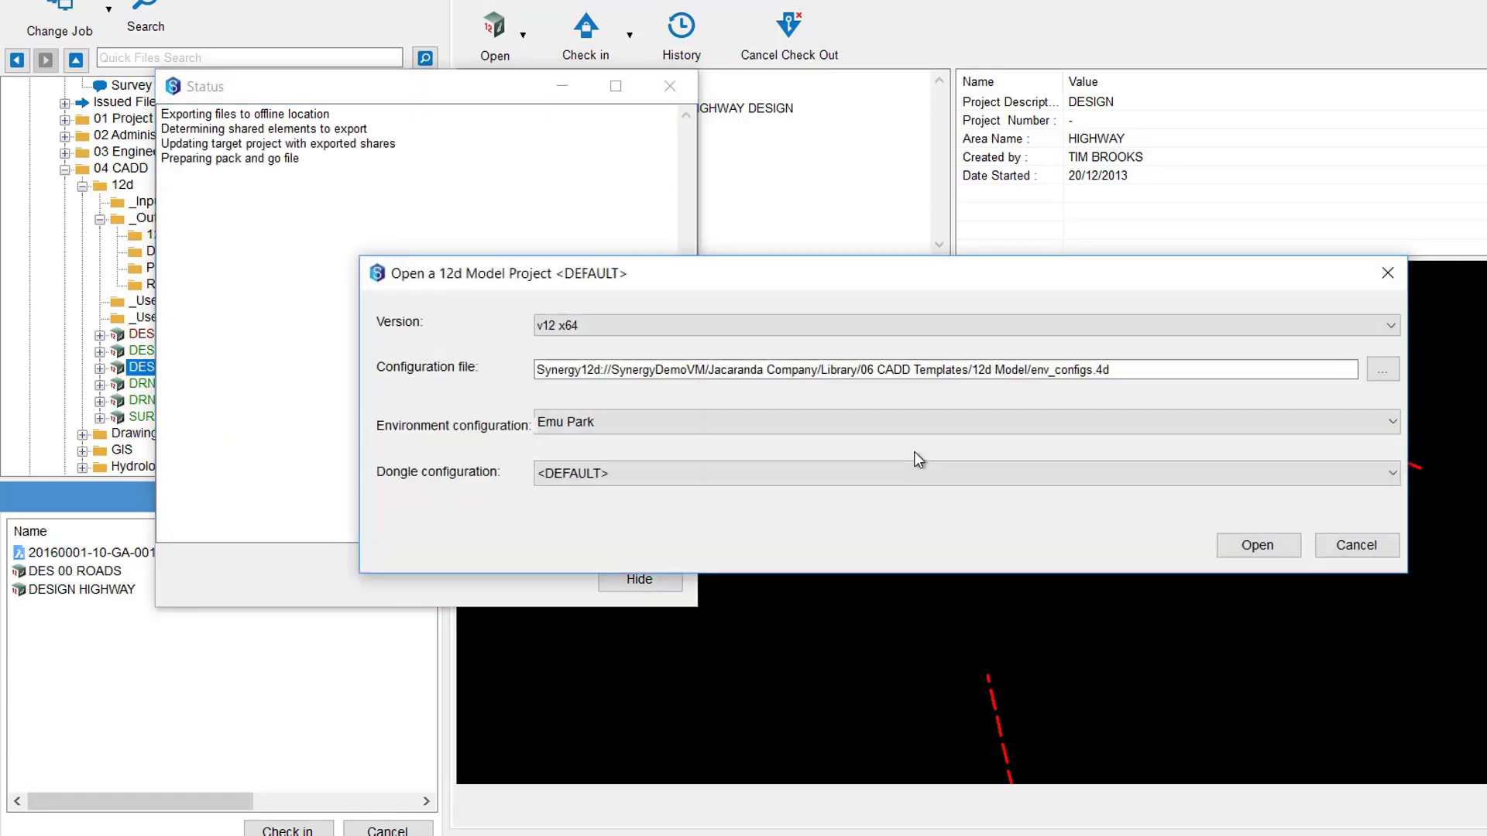
pyautogui.click(1258, 545)
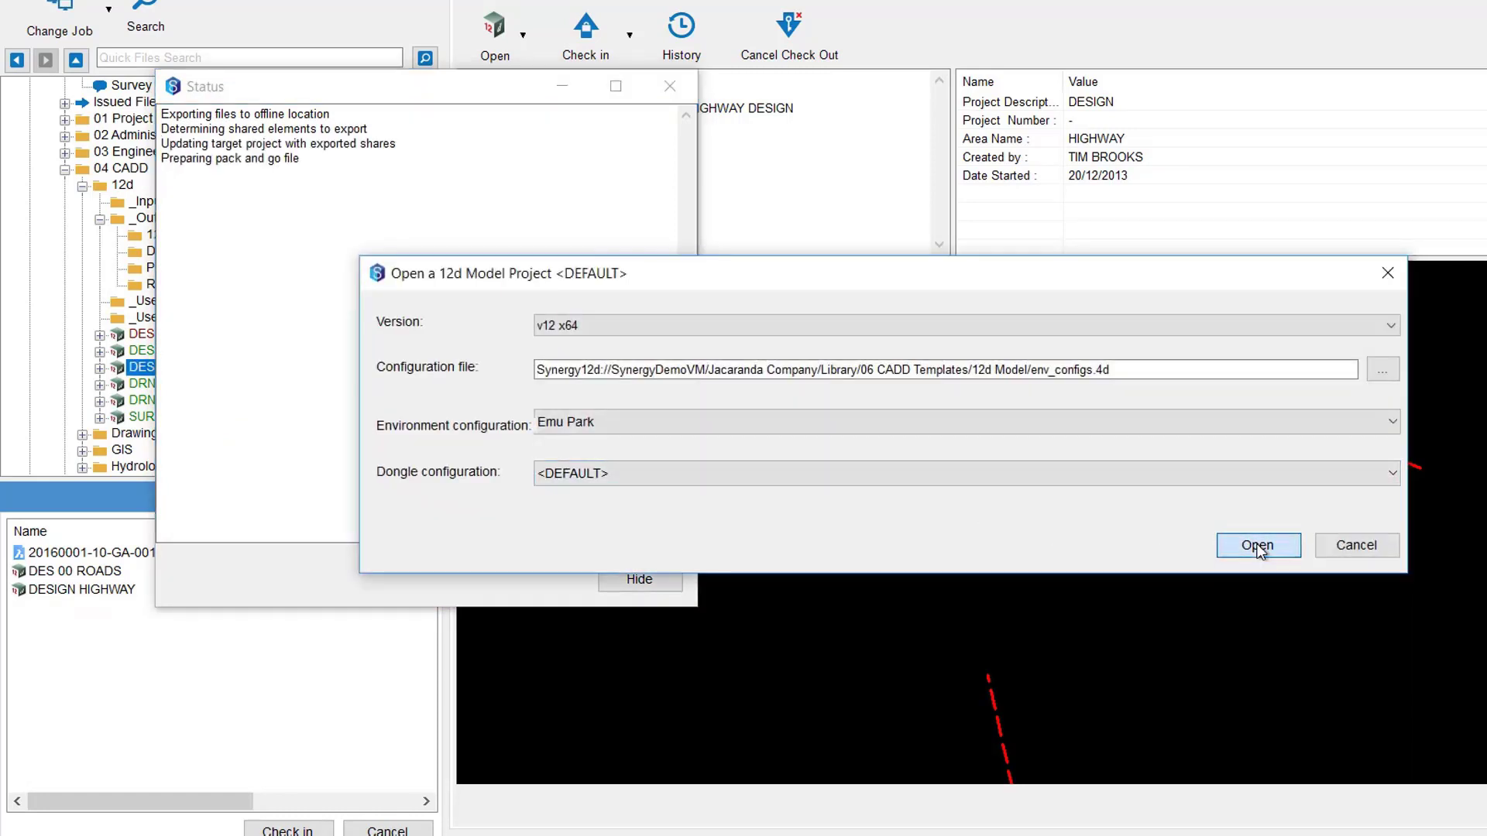
pyautogui.click(1258, 545)
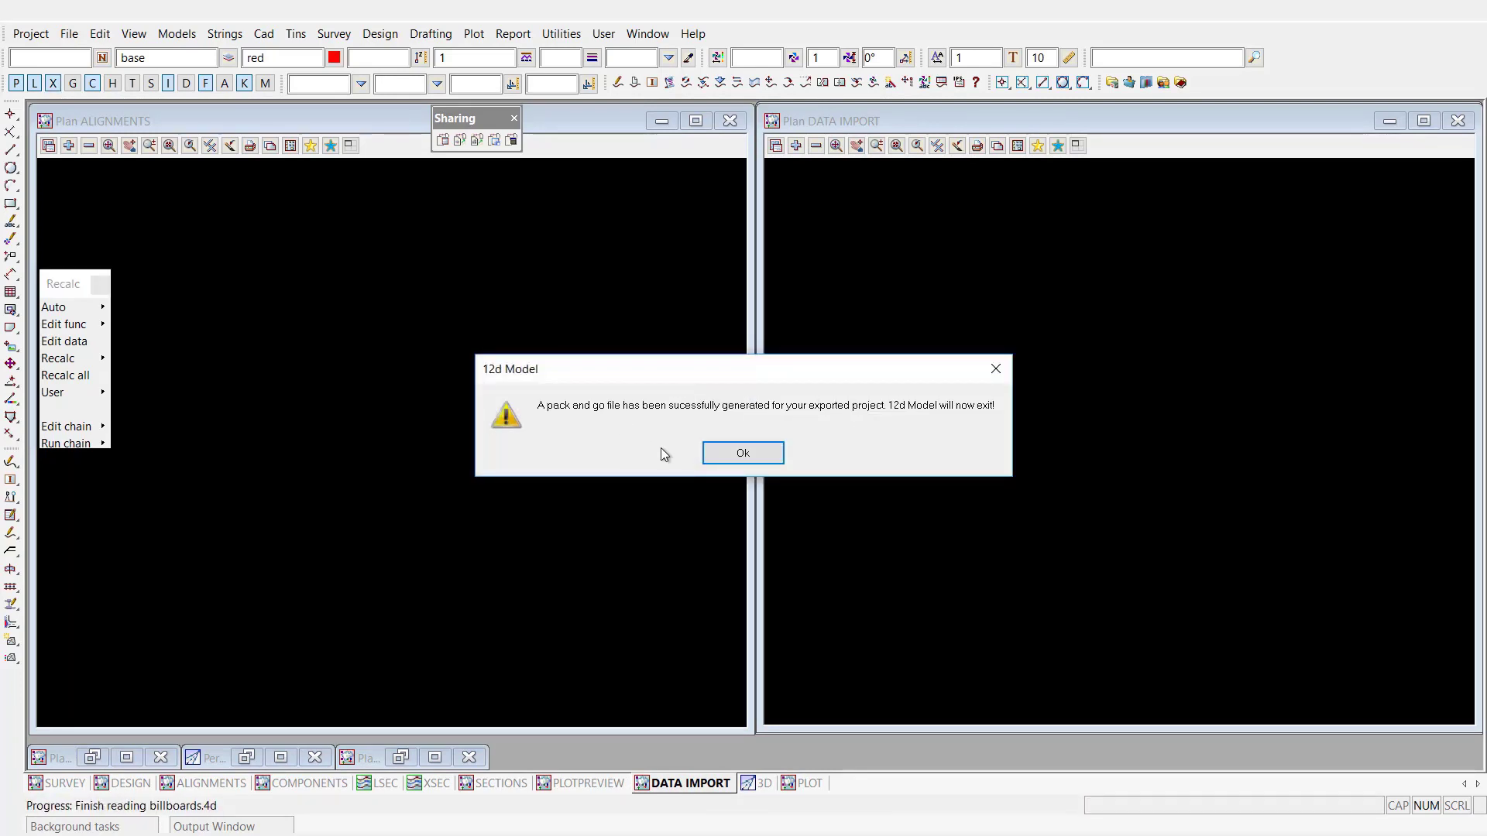
pyautogui.click(744, 453)
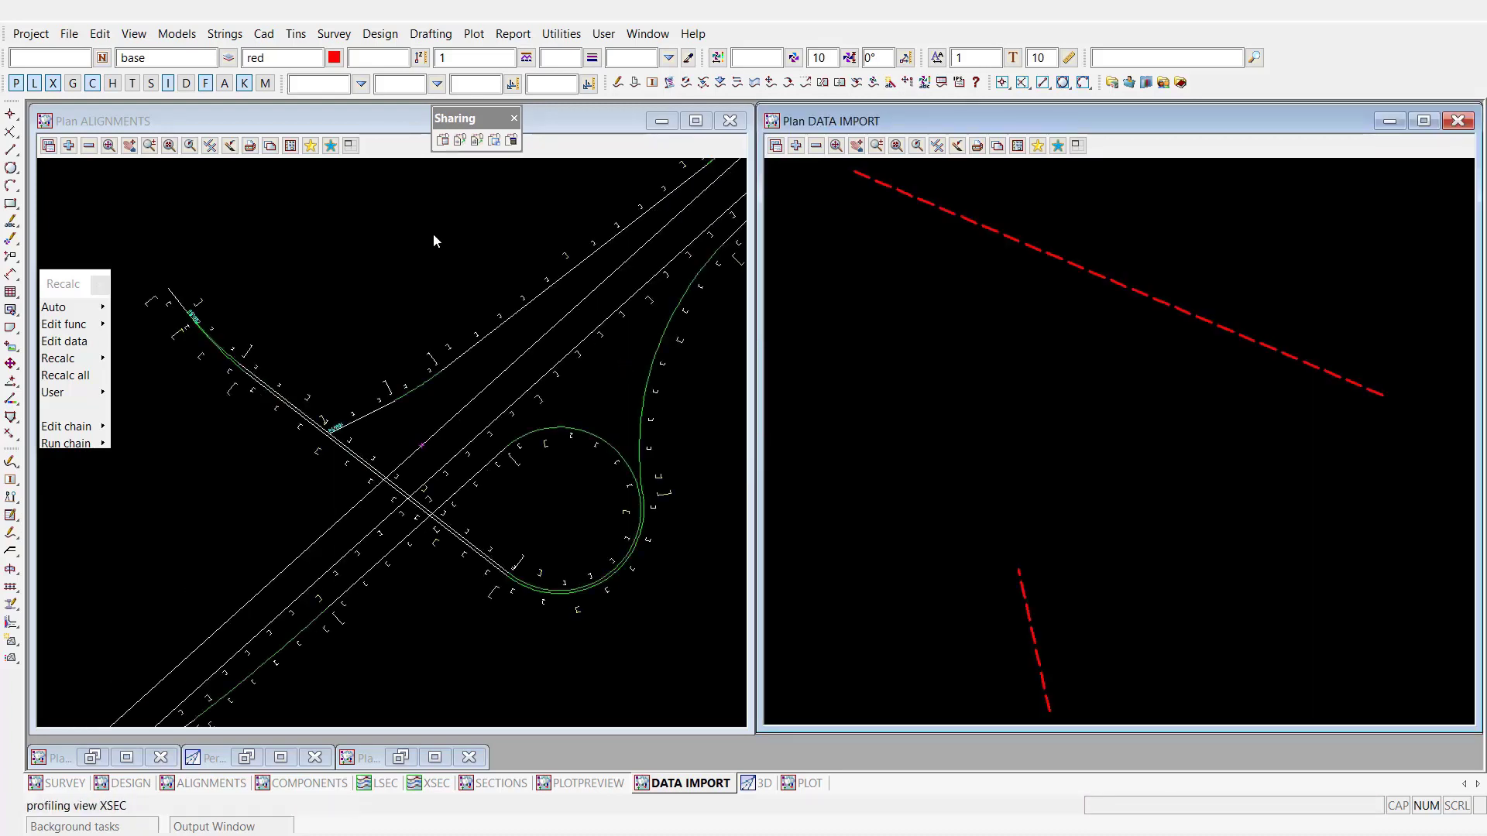
pyautogui.click(30, 34)
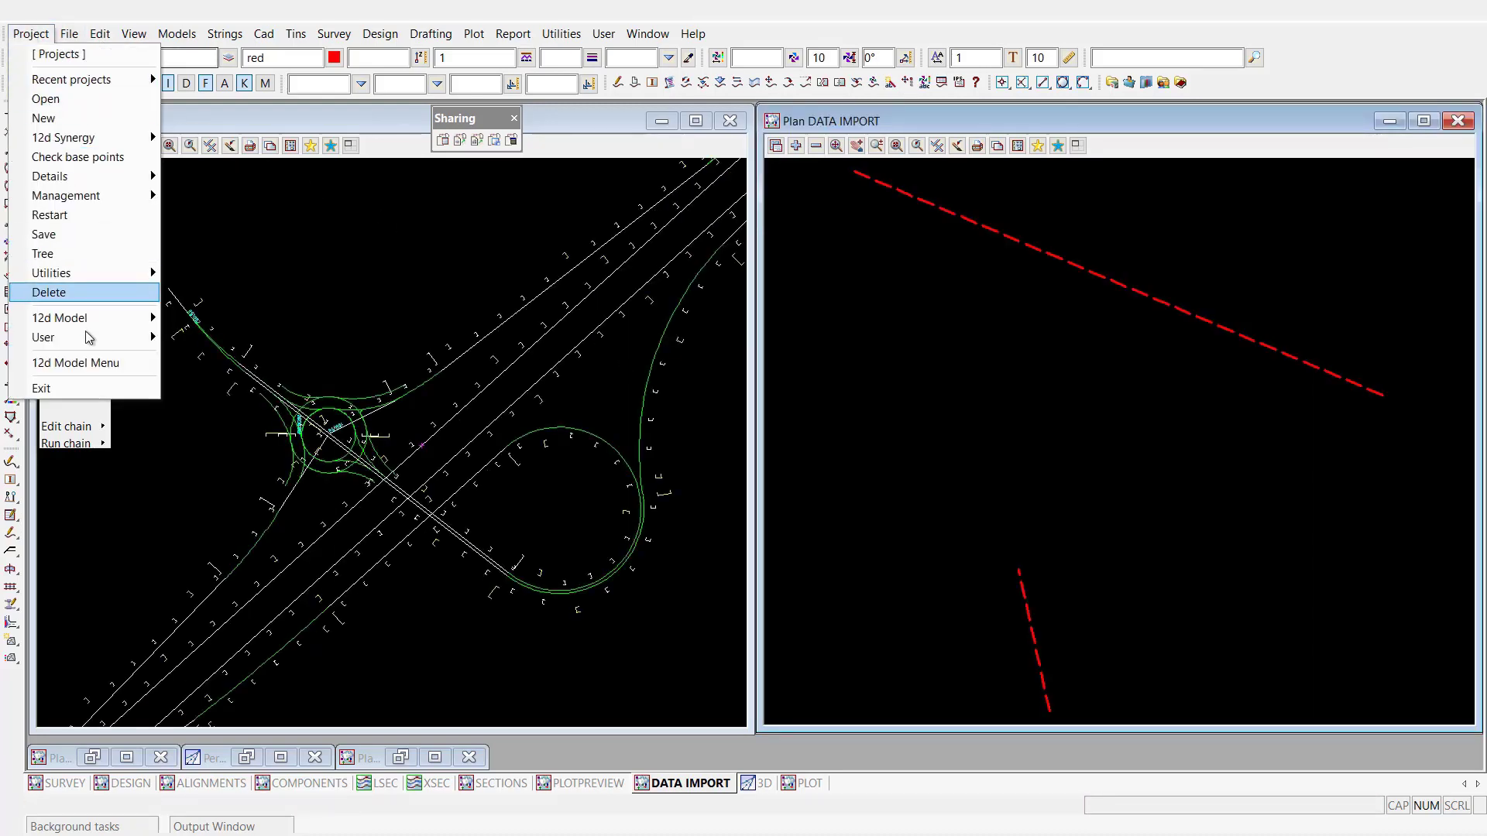
pyautogui.click(93, 388)
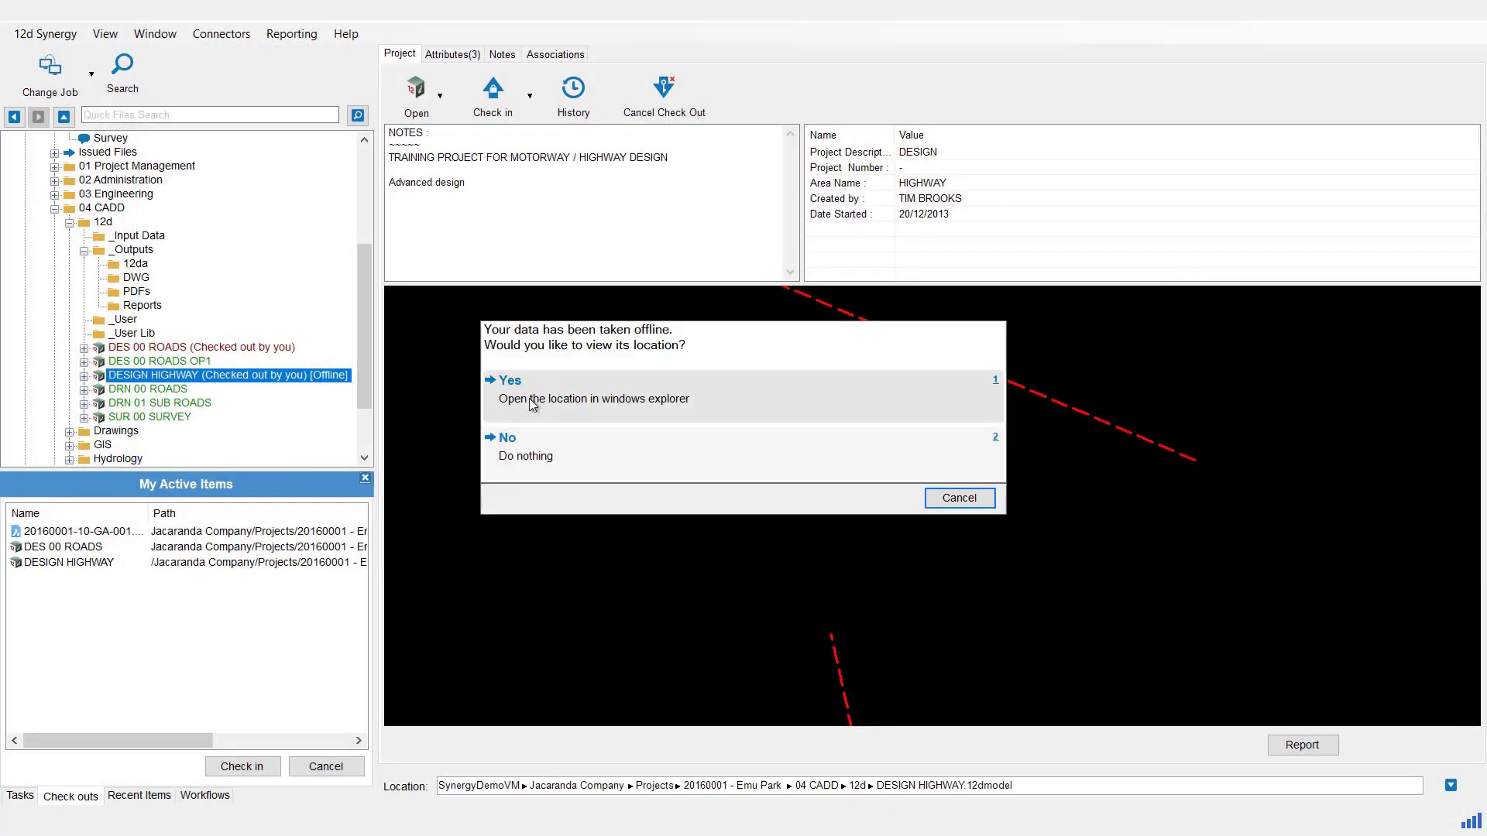
# Step: View the offline data's location in Windows Explorer, close that window and quit 12d Synergy with the items still checked out
pyautogui.click(550, 385)
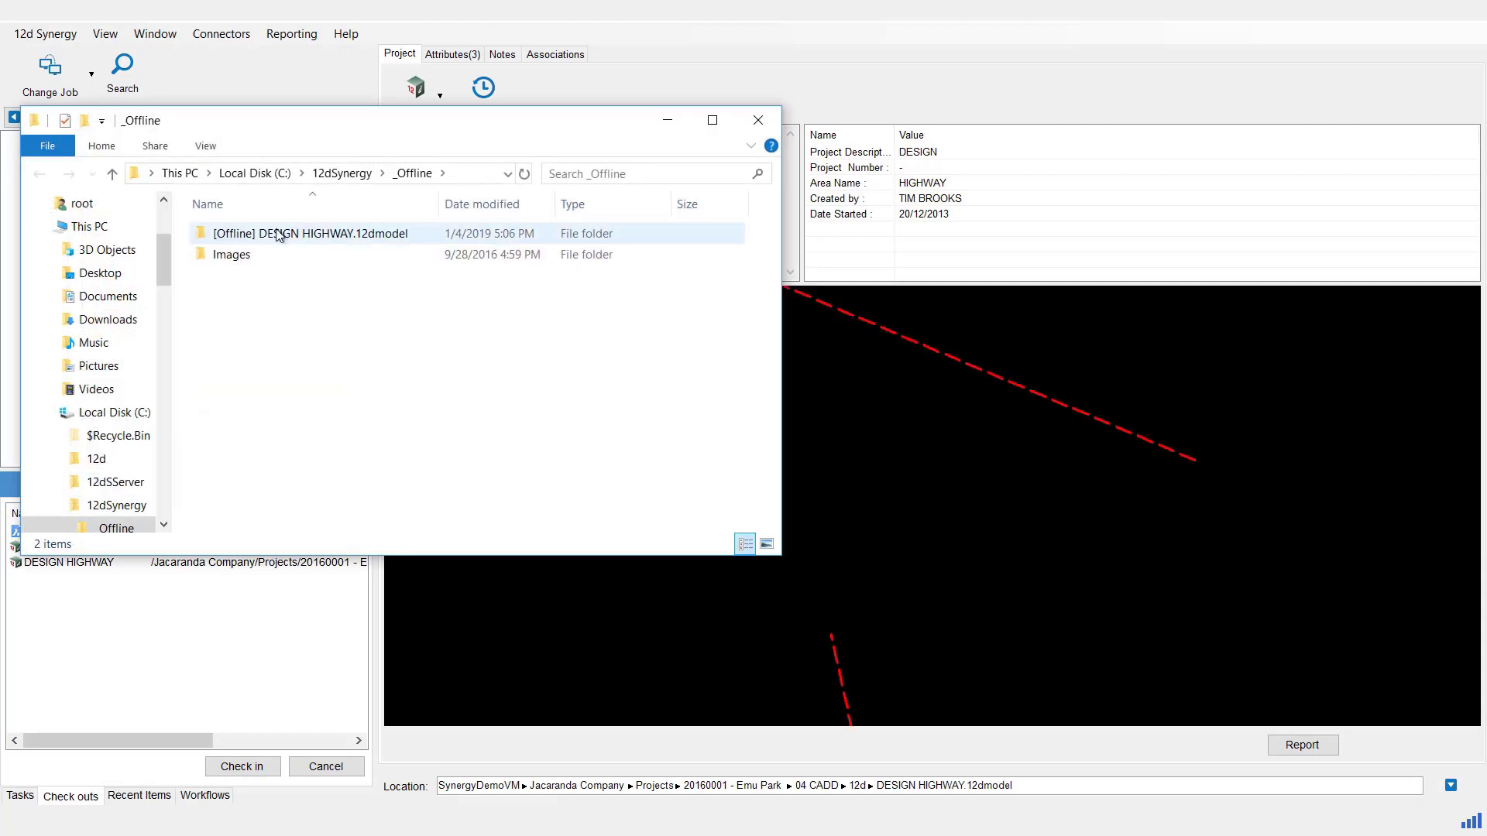
pyautogui.click(756, 122)
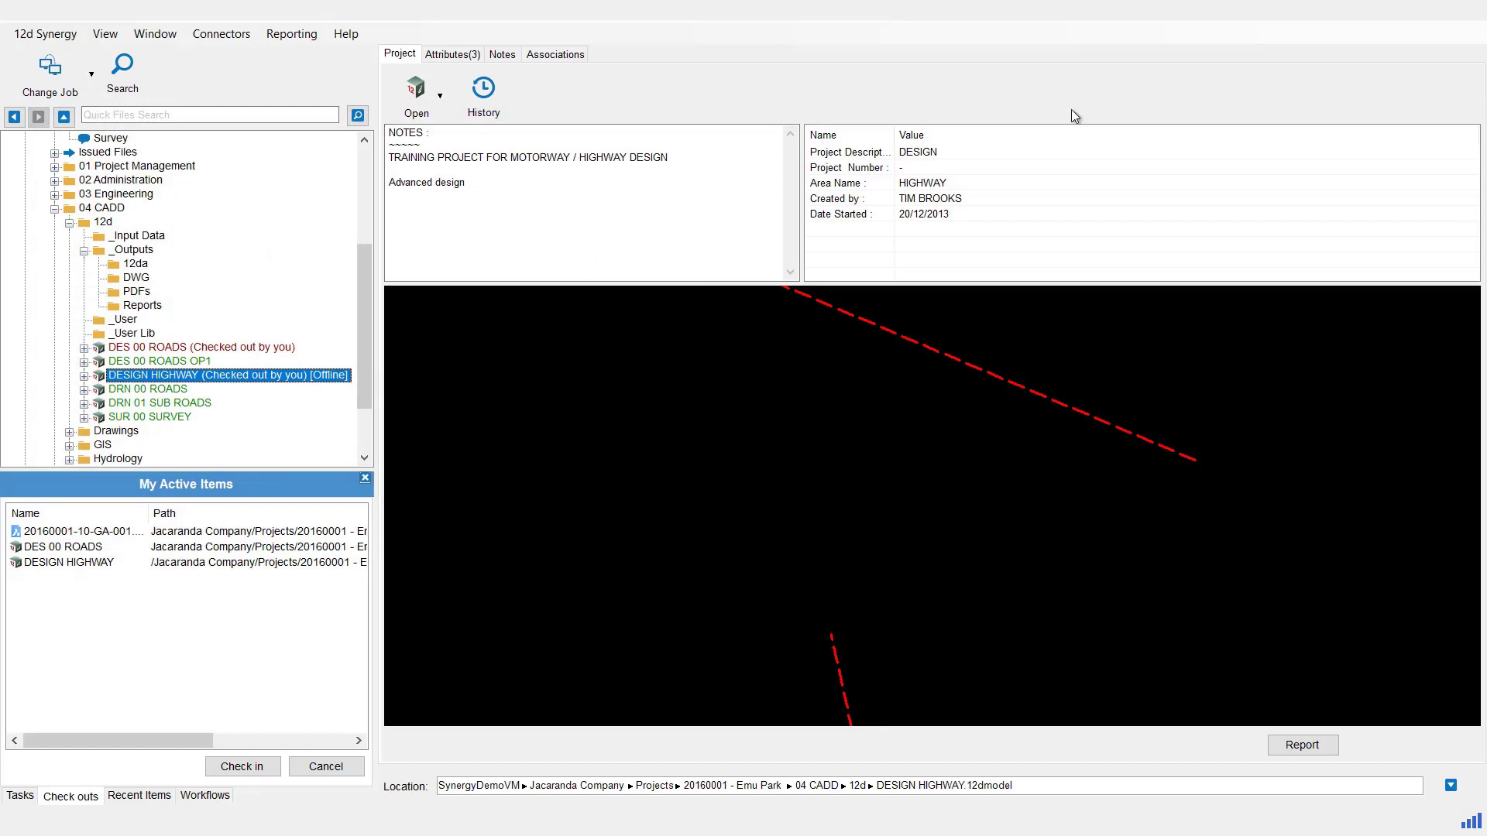
pyautogui.click(1451, 20)
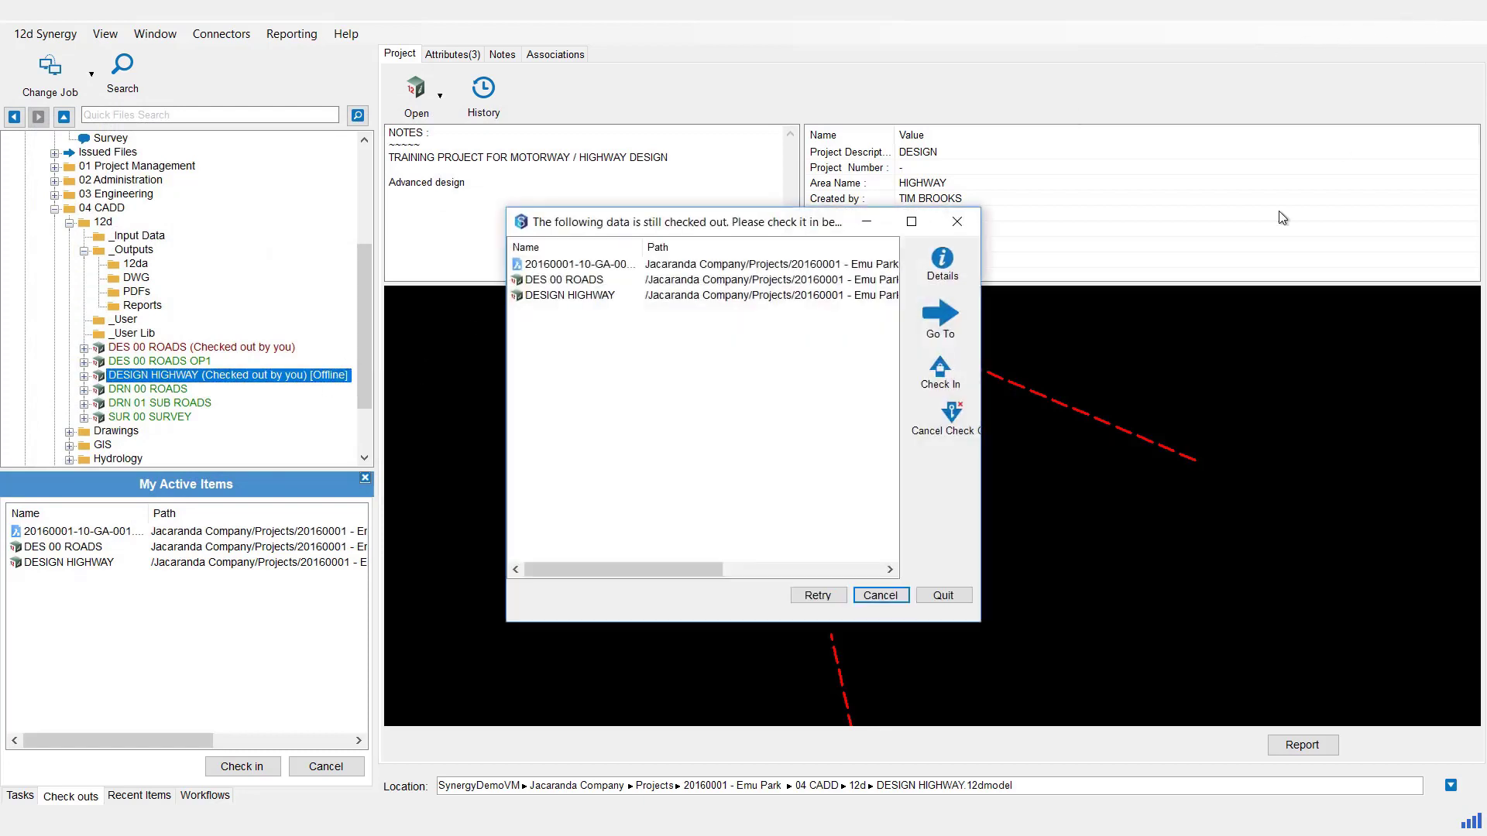
pyautogui.click(943, 594)
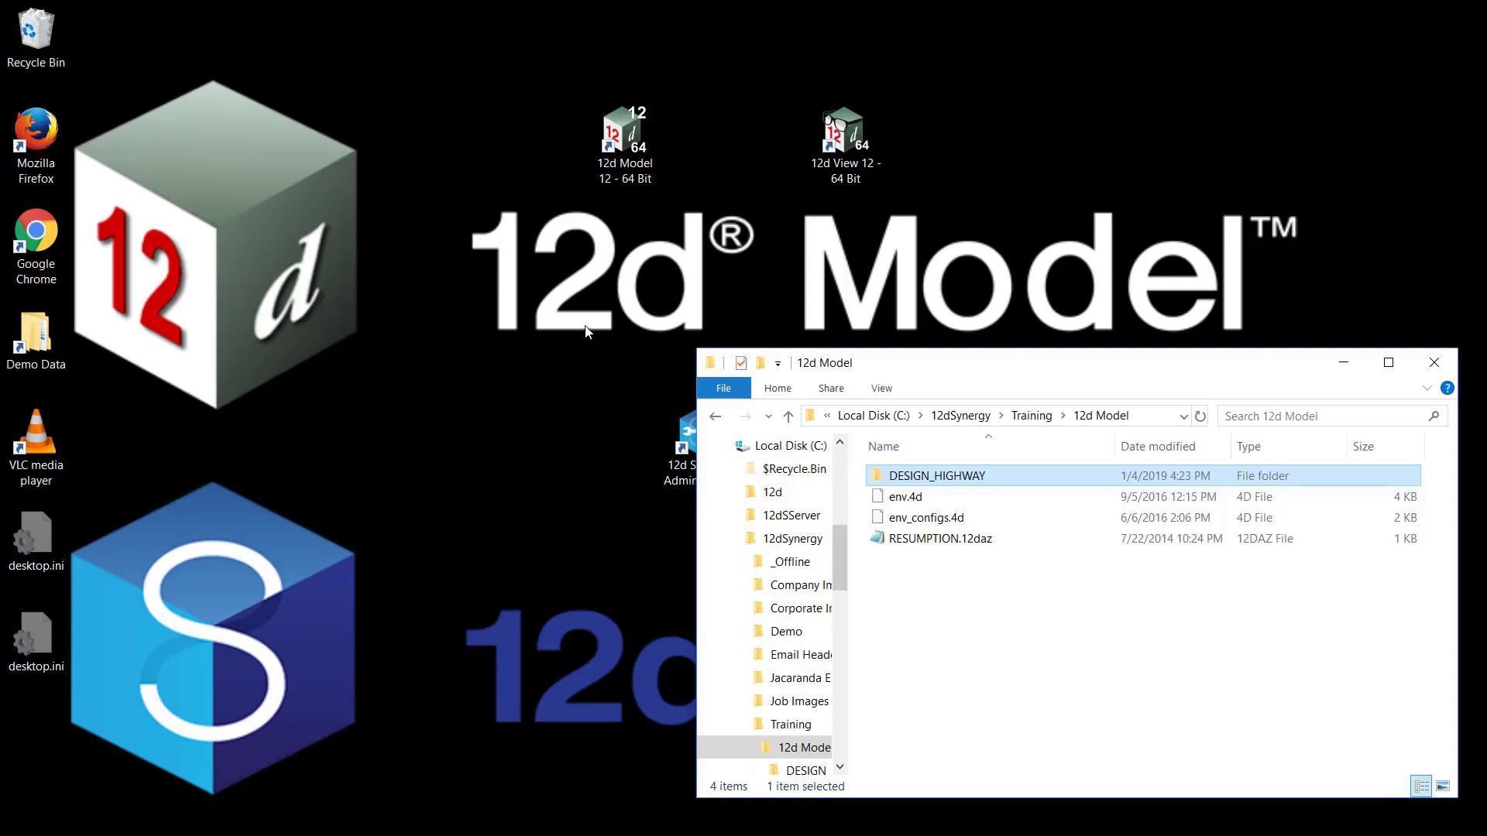
# Step: Start 12d Model and open the DESIGN HIGHWAY project from the folder C:\12dSynergy\_Offline\[Offline] DESIGN HIGHWAY.12dmodel
pyautogui.doubleClick(612, 166)
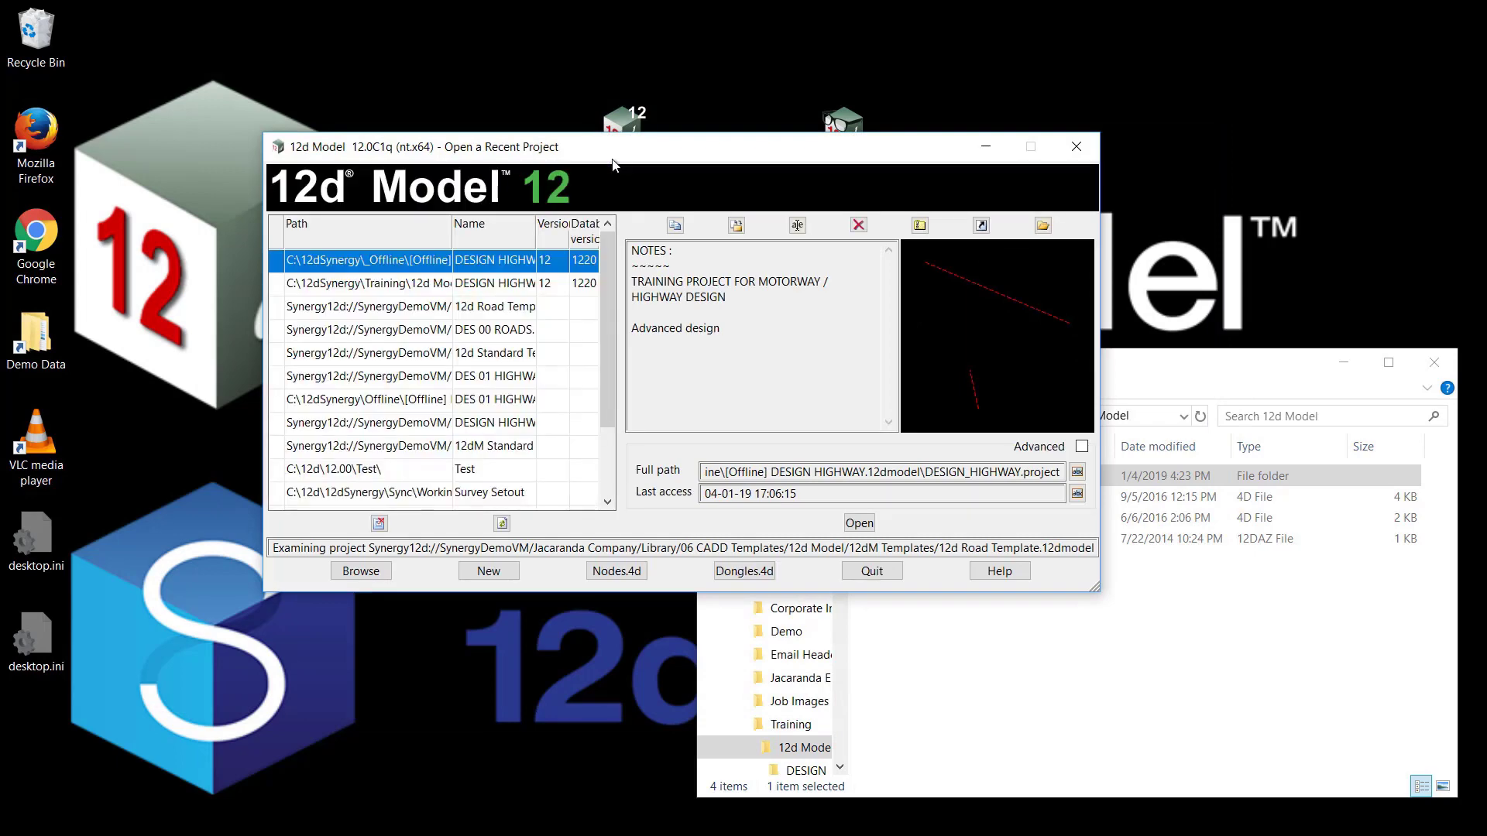
pyautogui.click(379, 574)
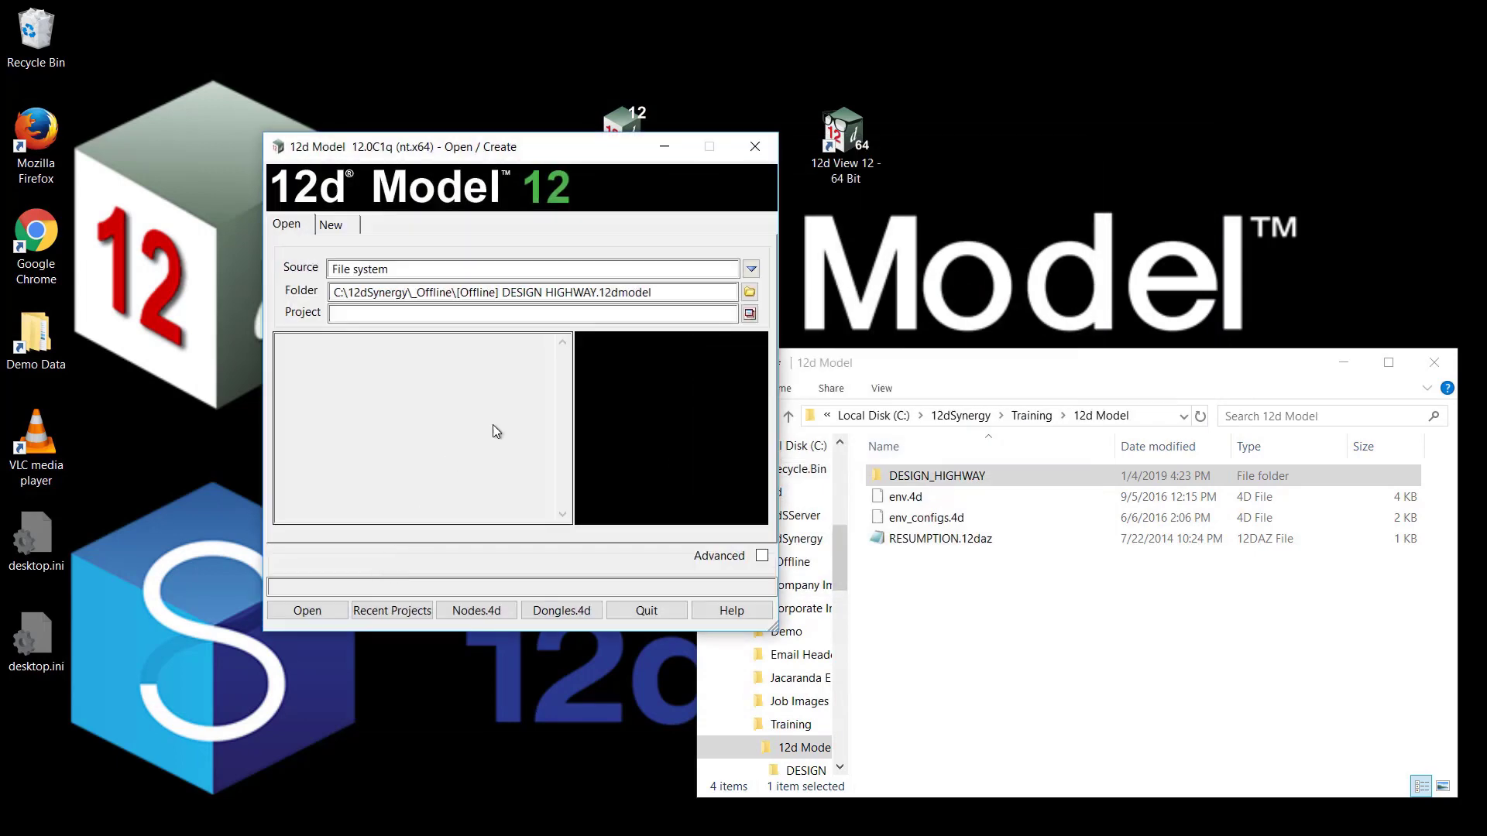
pyautogui.click(749, 292)
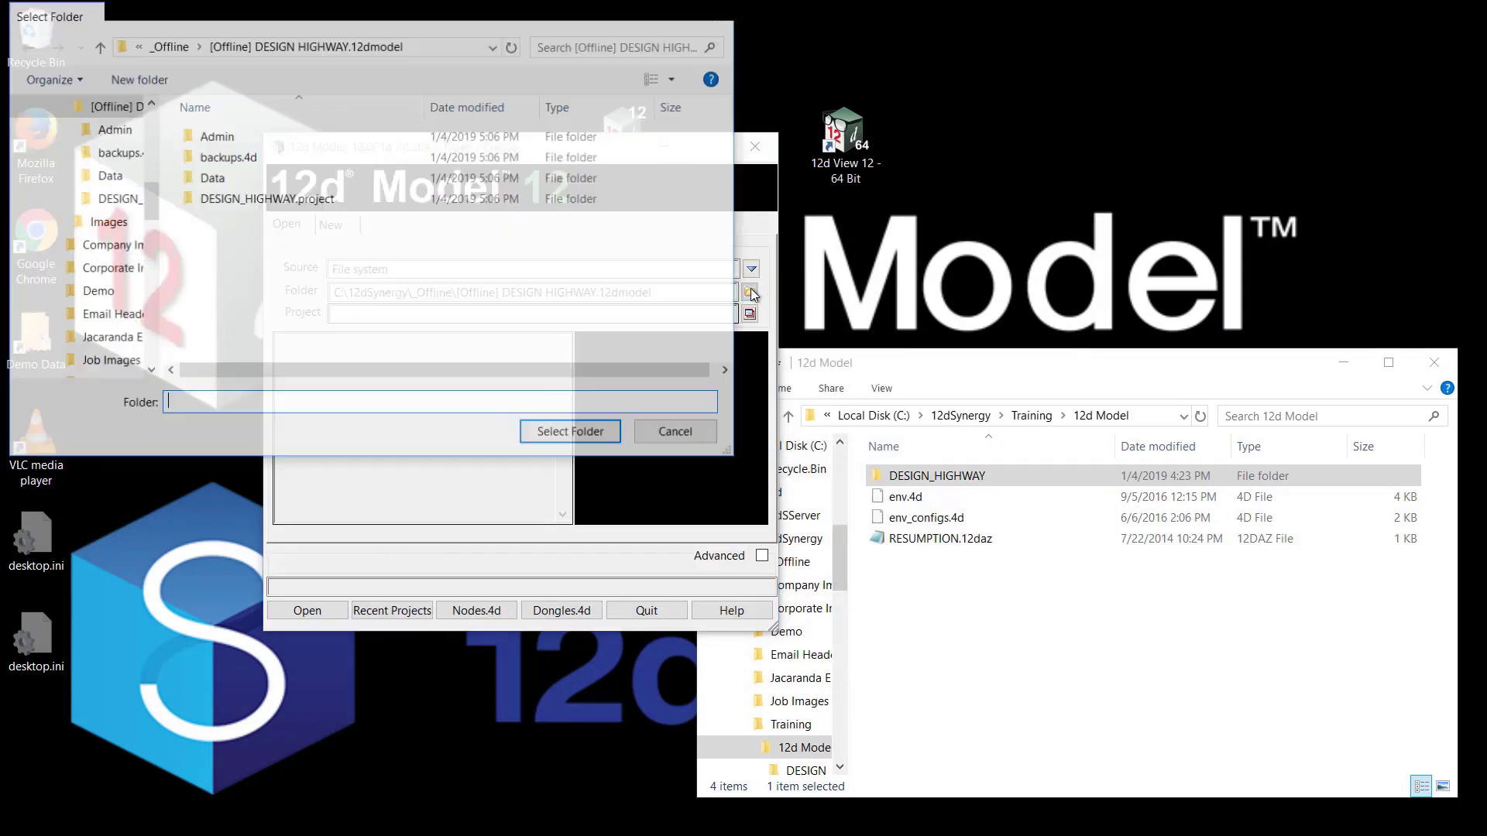
pyautogui.click(169, 45)
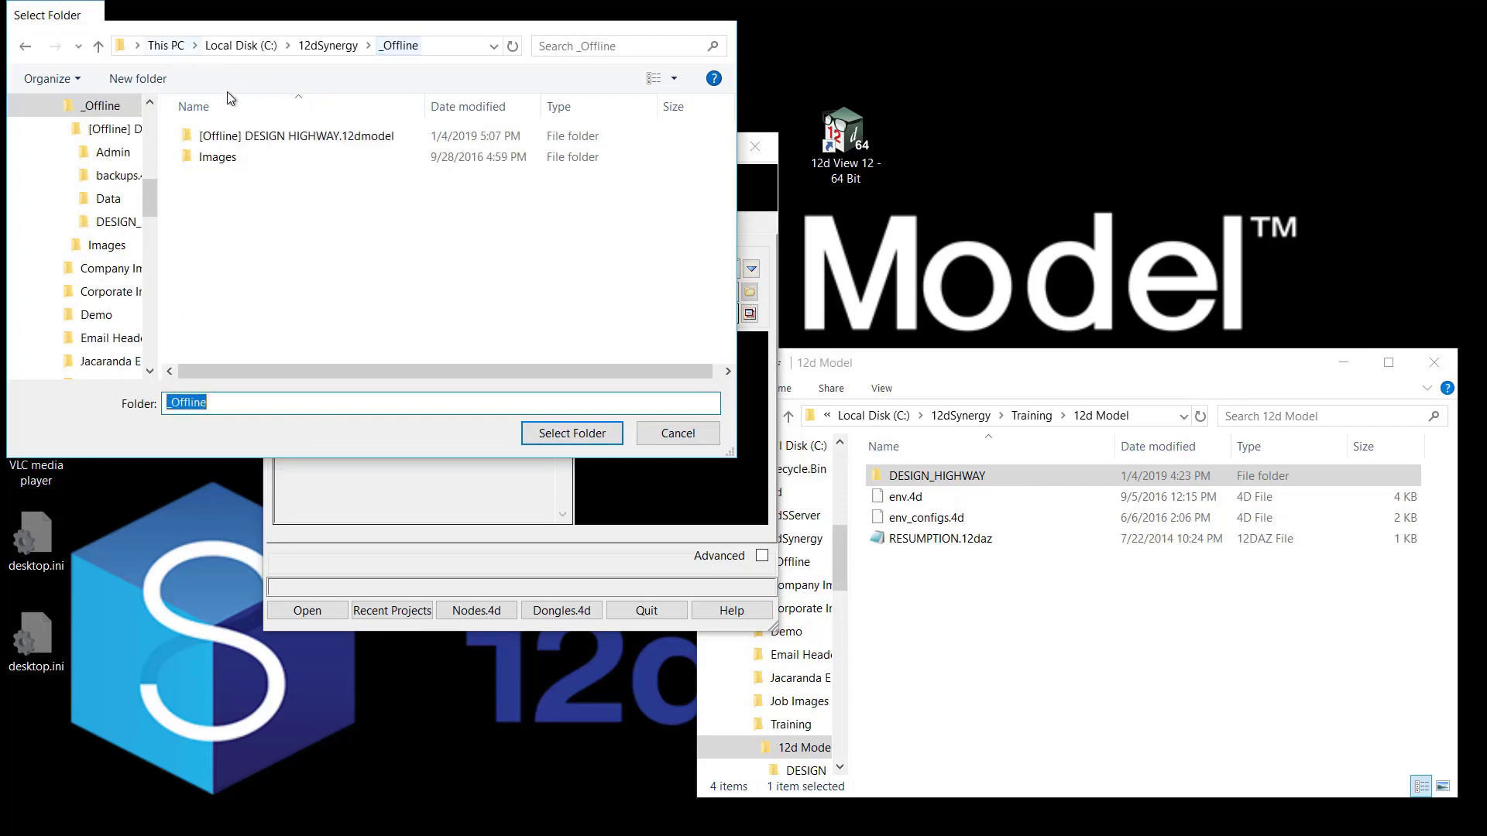
pyautogui.click(249, 140)
pyautogui.click(565, 434)
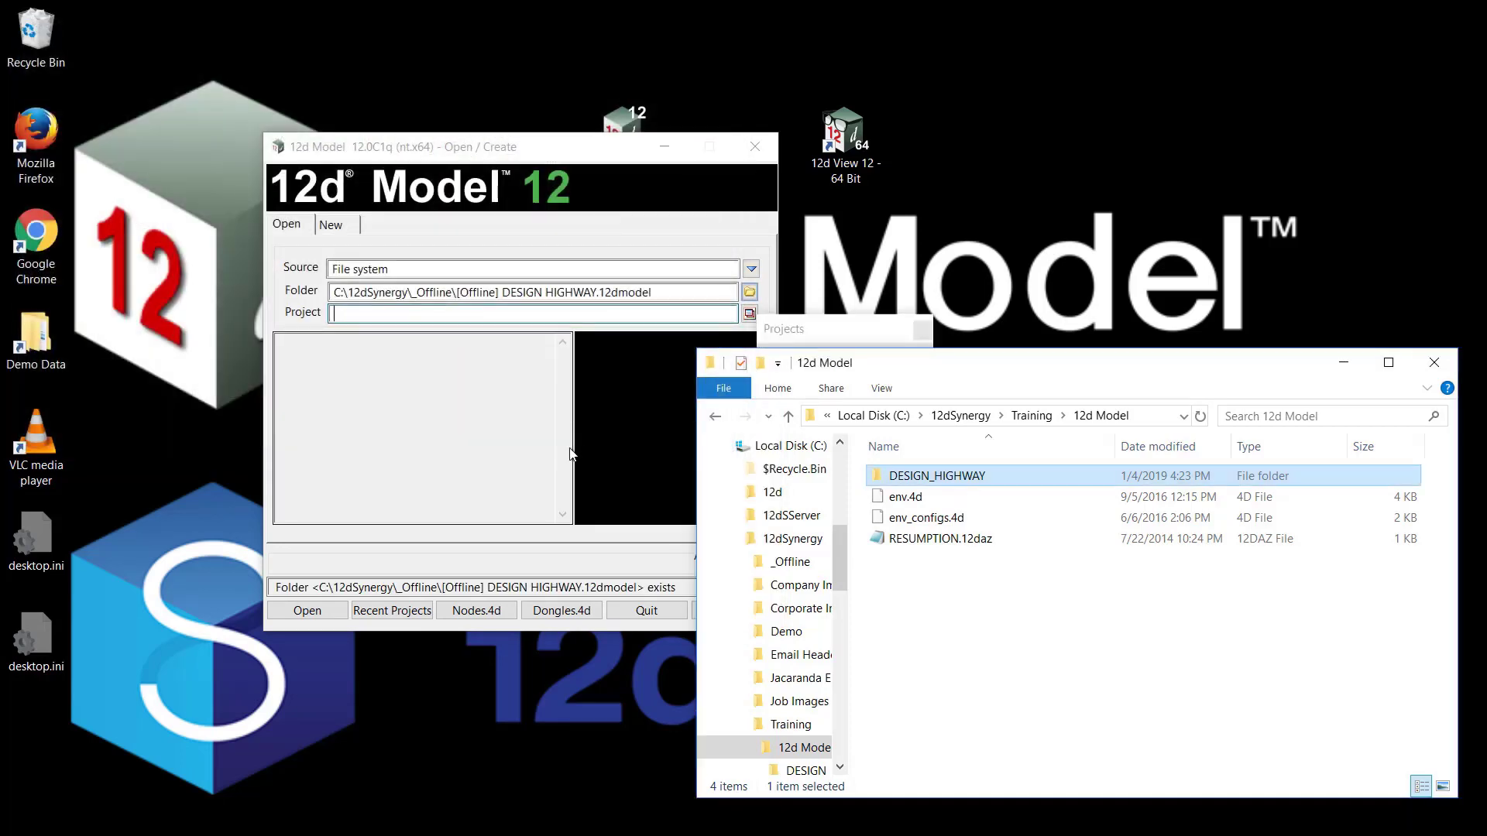
pyautogui.click(860, 367)
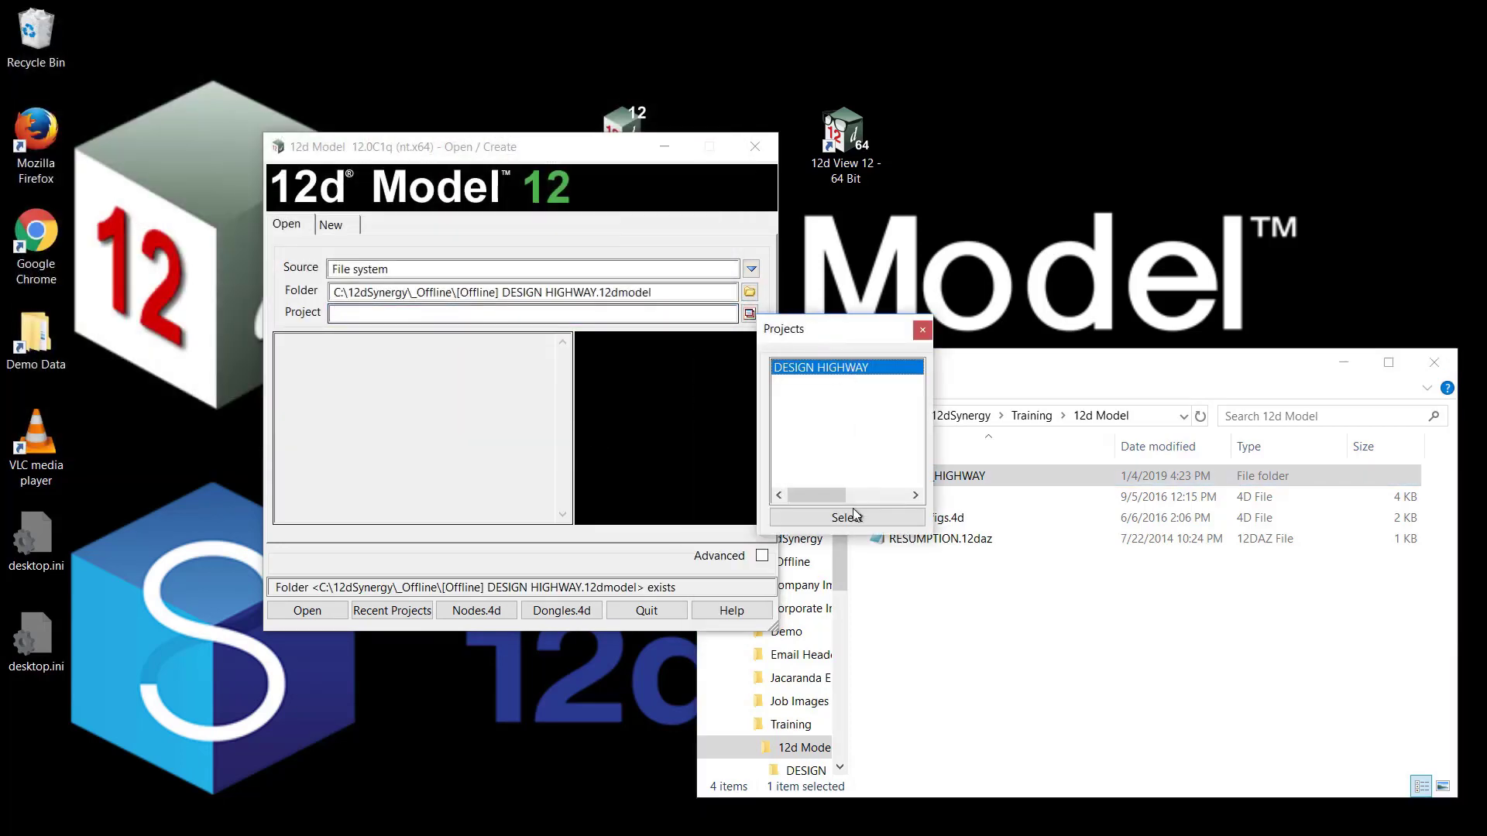
pyautogui.click(852, 516)
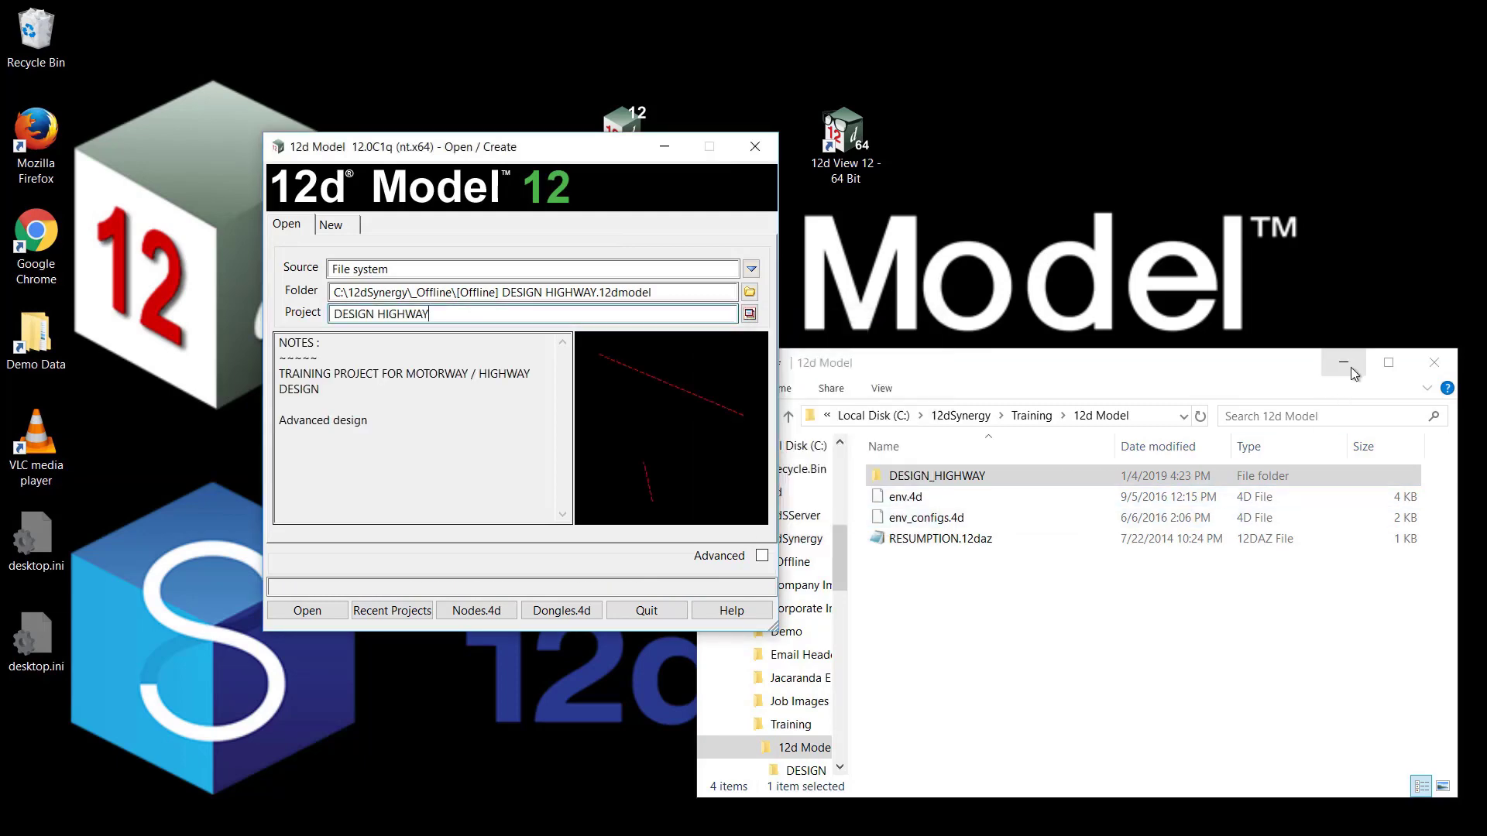
pyautogui.click(1351, 367)
pyautogui.click(328, 616)
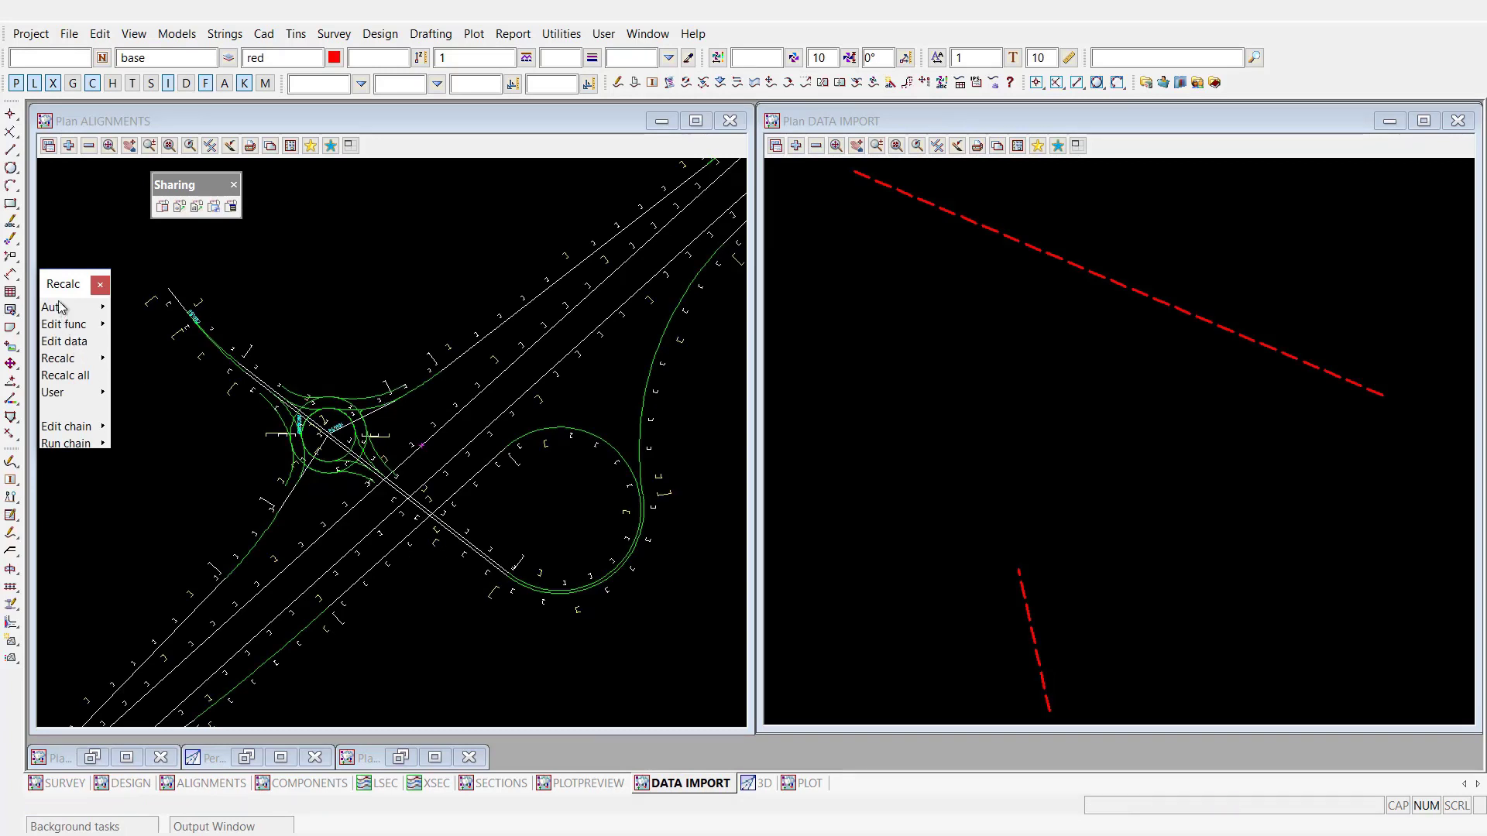
# Step: Move the Recalc menu onto the DATA IMPORT view and set the CAD name to LINE from the General Lines group
pyautogui.moveTo(62, 284); pyautogui.dragTo(1421, 494)
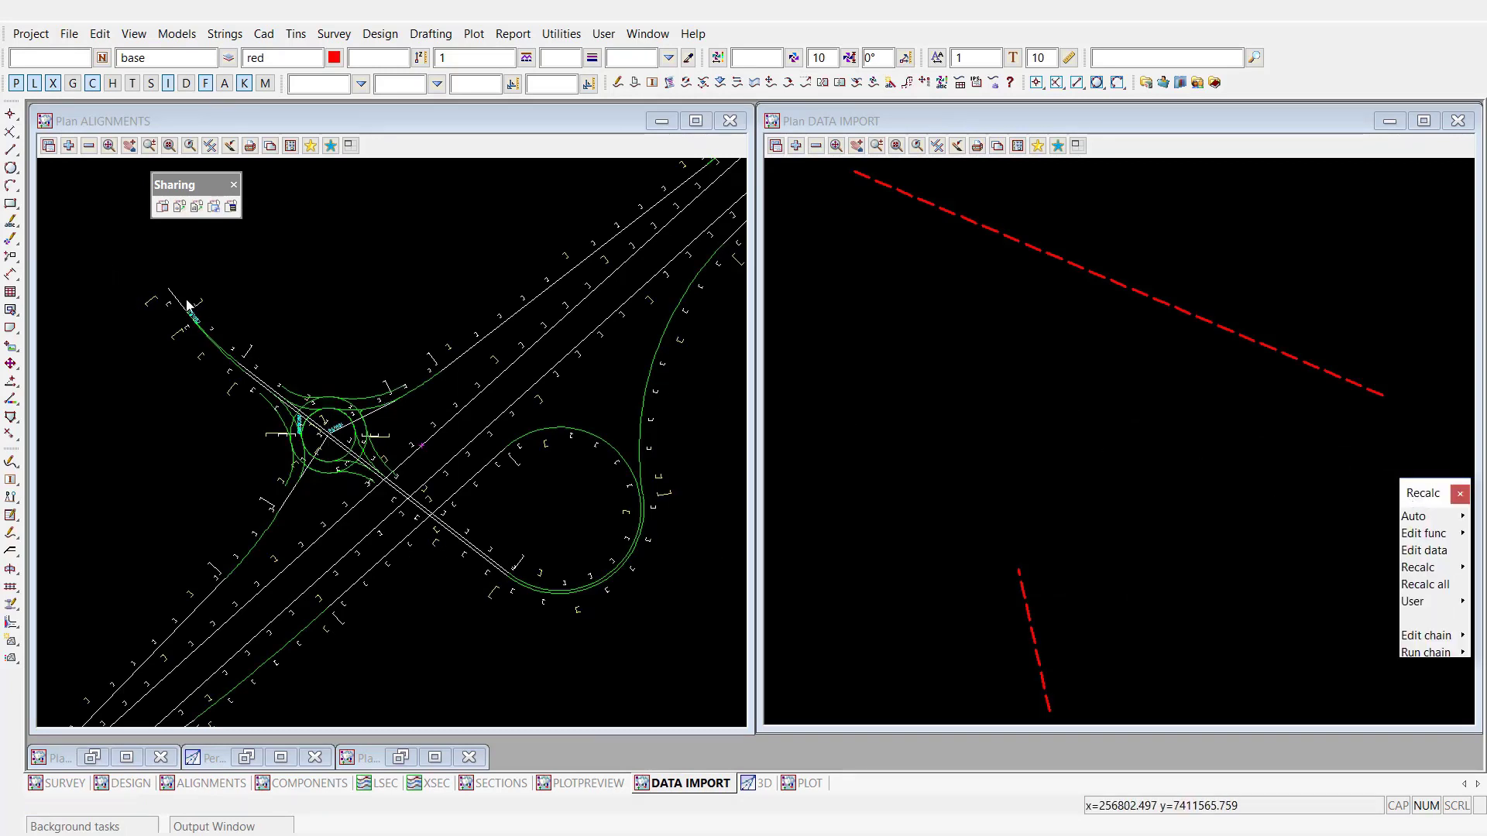
pyautogui.click(104, 58)
pyautogui.doubleClick(143, 128)
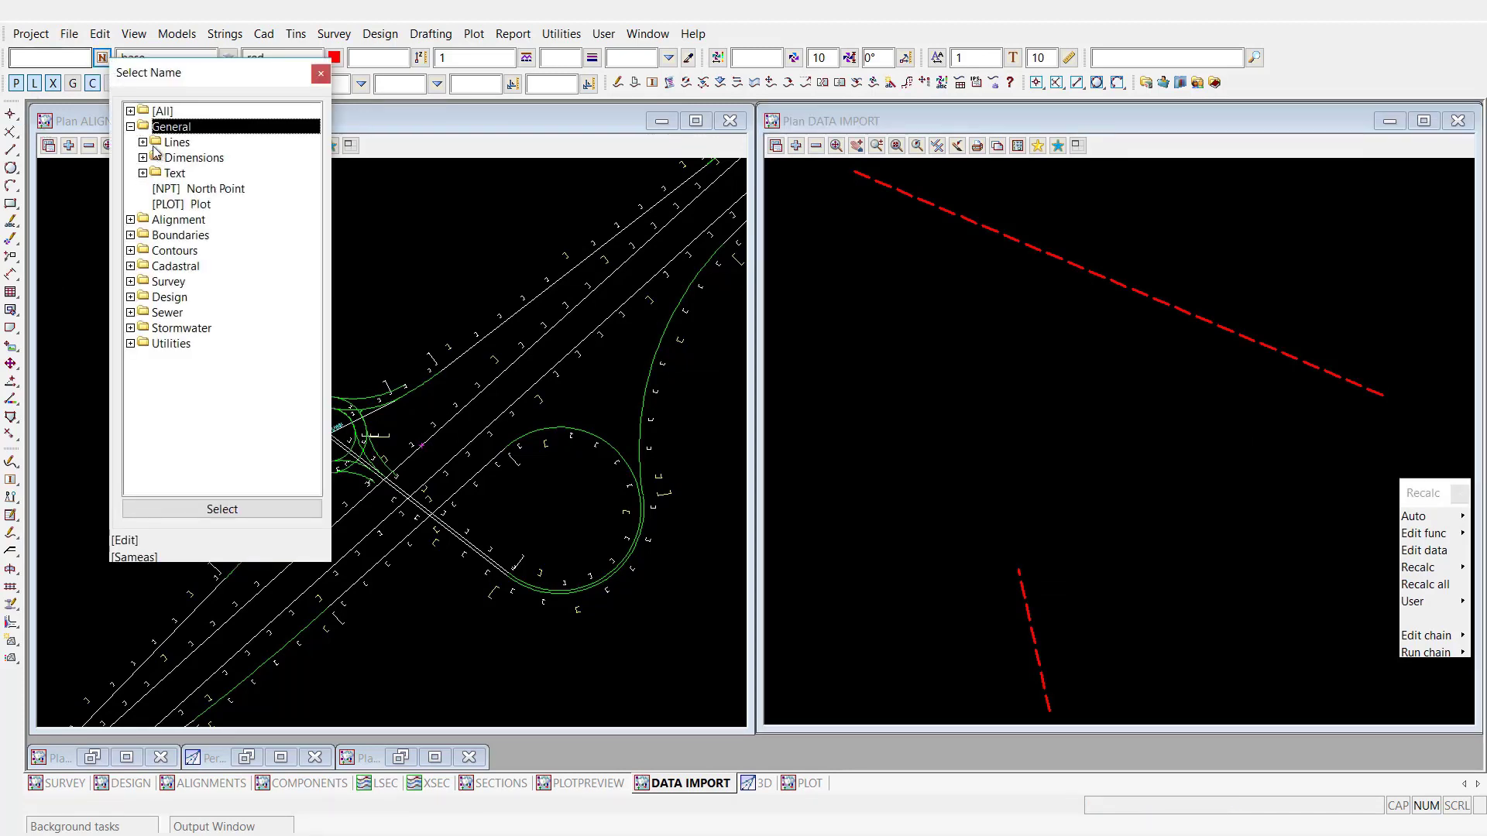
pyautogui.doubleClick(155, 144)
pyautogui.doubleClick(190, 189)
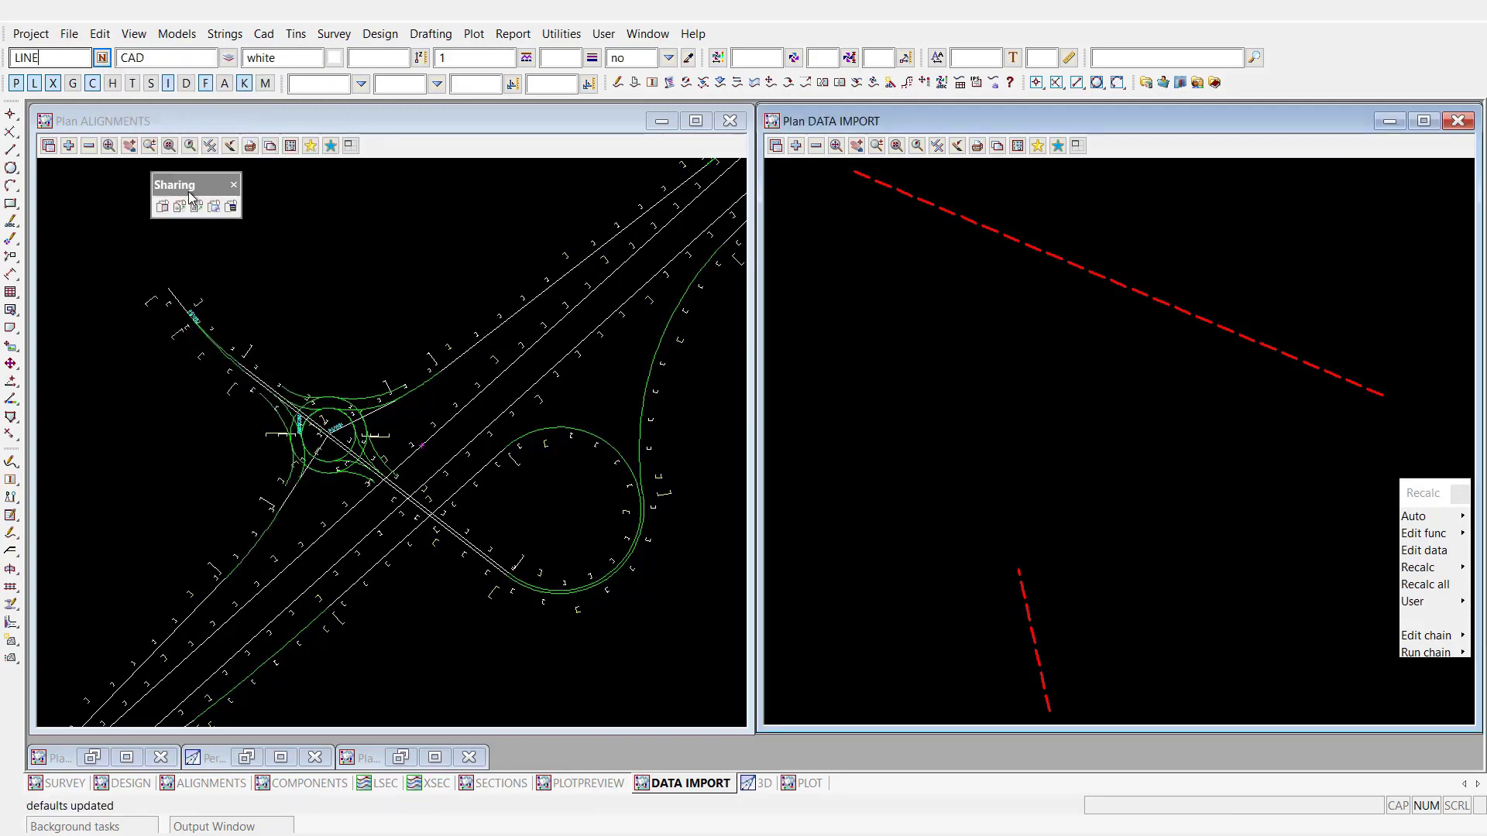
# Step: Draw a rectangle around the roundabout and loop road in the ALIGNMENTS plan view
pyautogui.click(11, 205)
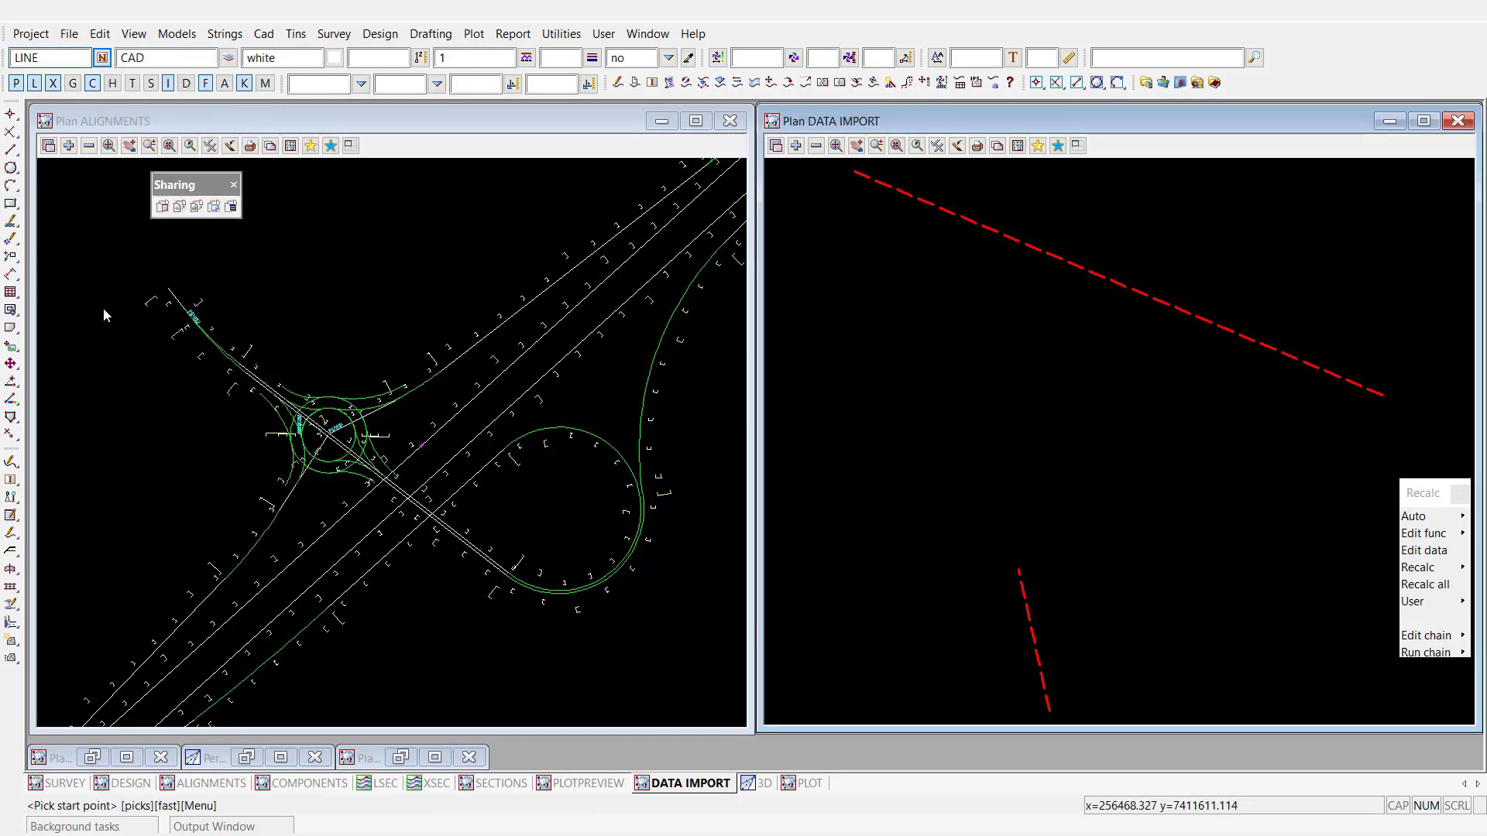
pyautogui.click(137, 264)
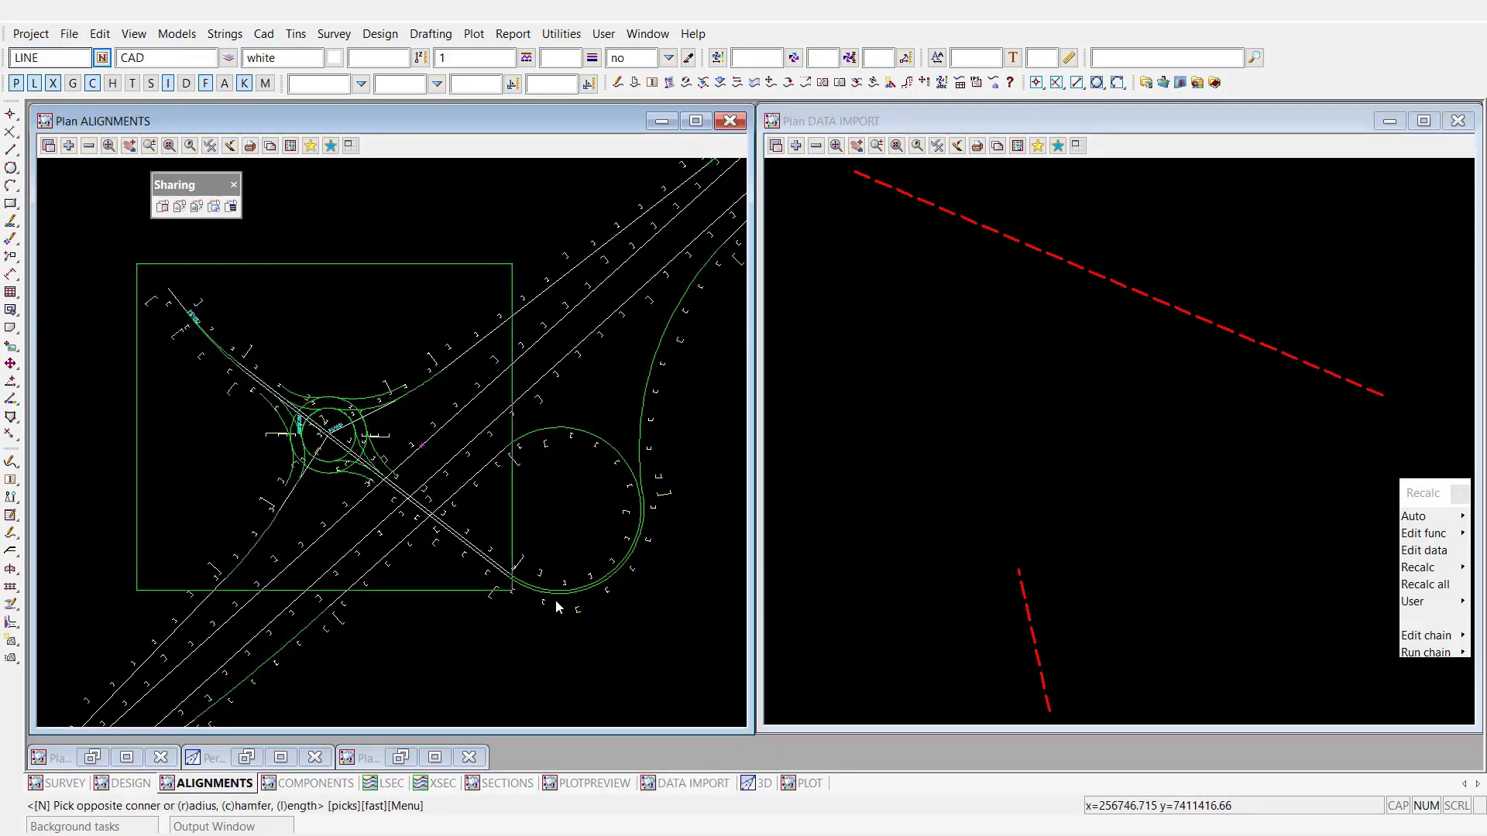
pyautogui.click(679, 636)
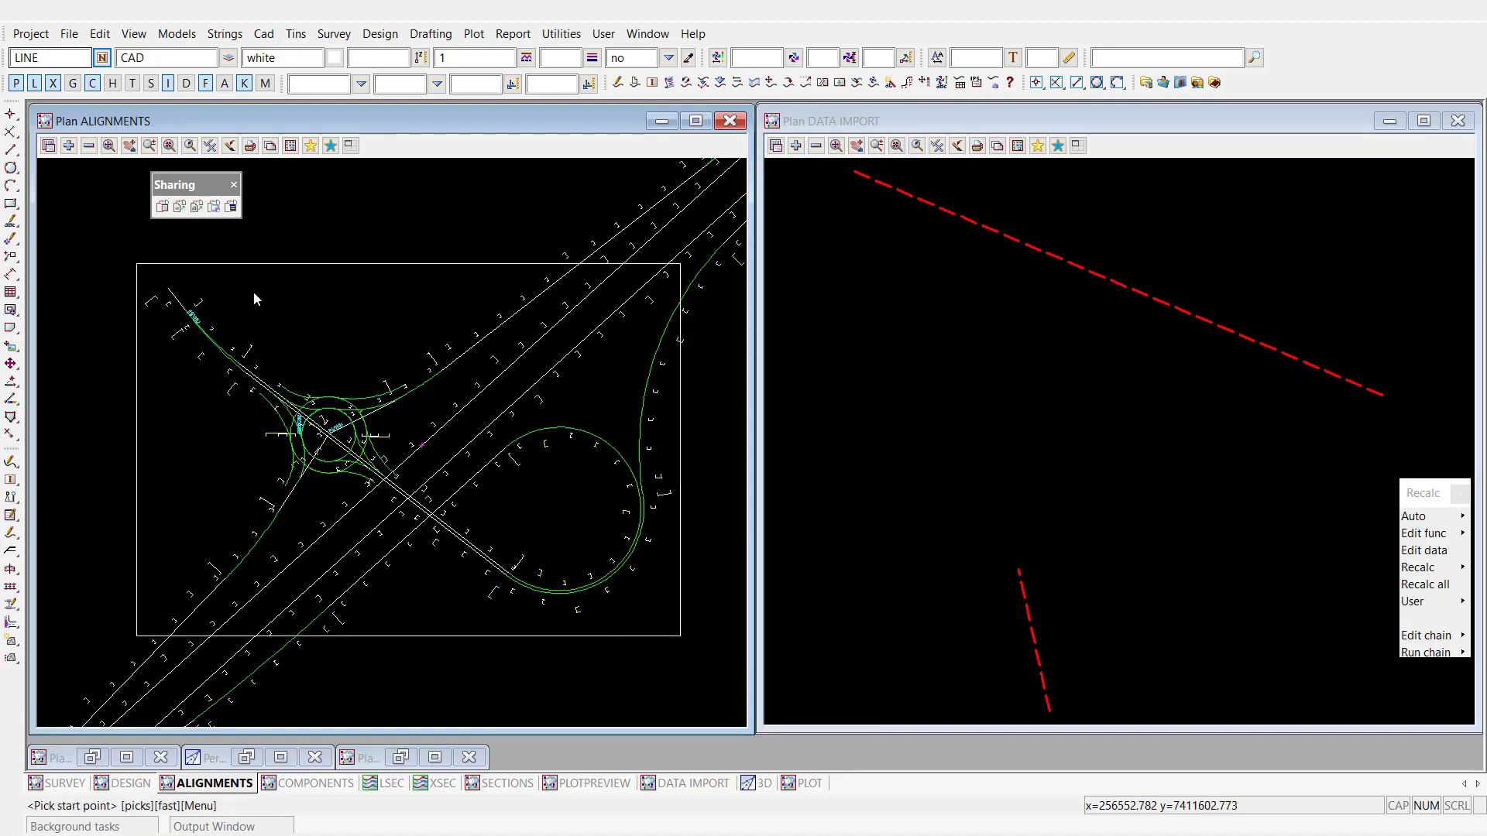
# Step: Save the offline project and exit 12d Model
pyautogui.click(31, 34)
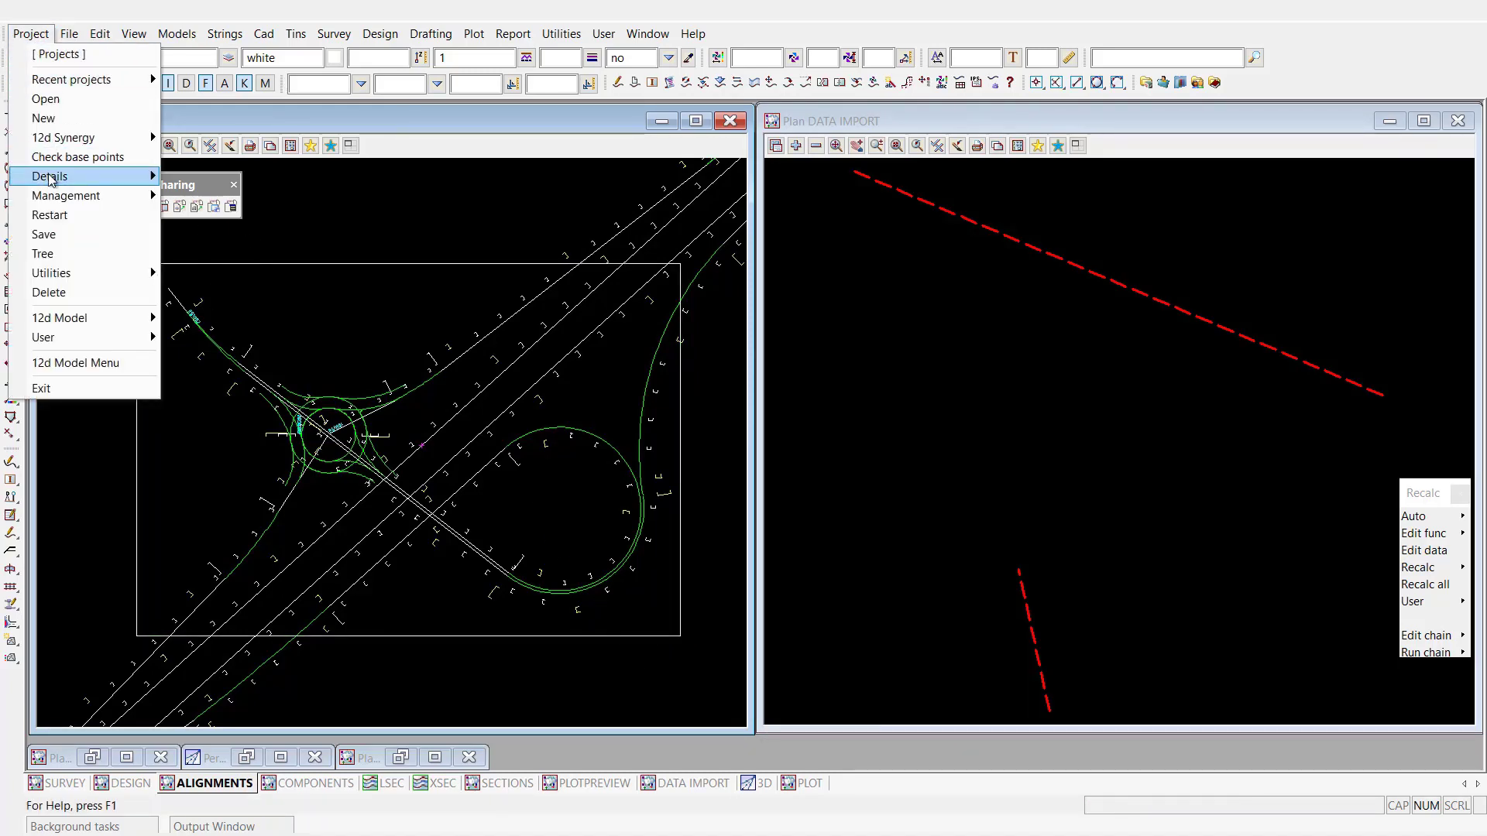
pyautogui.click(47, 234)
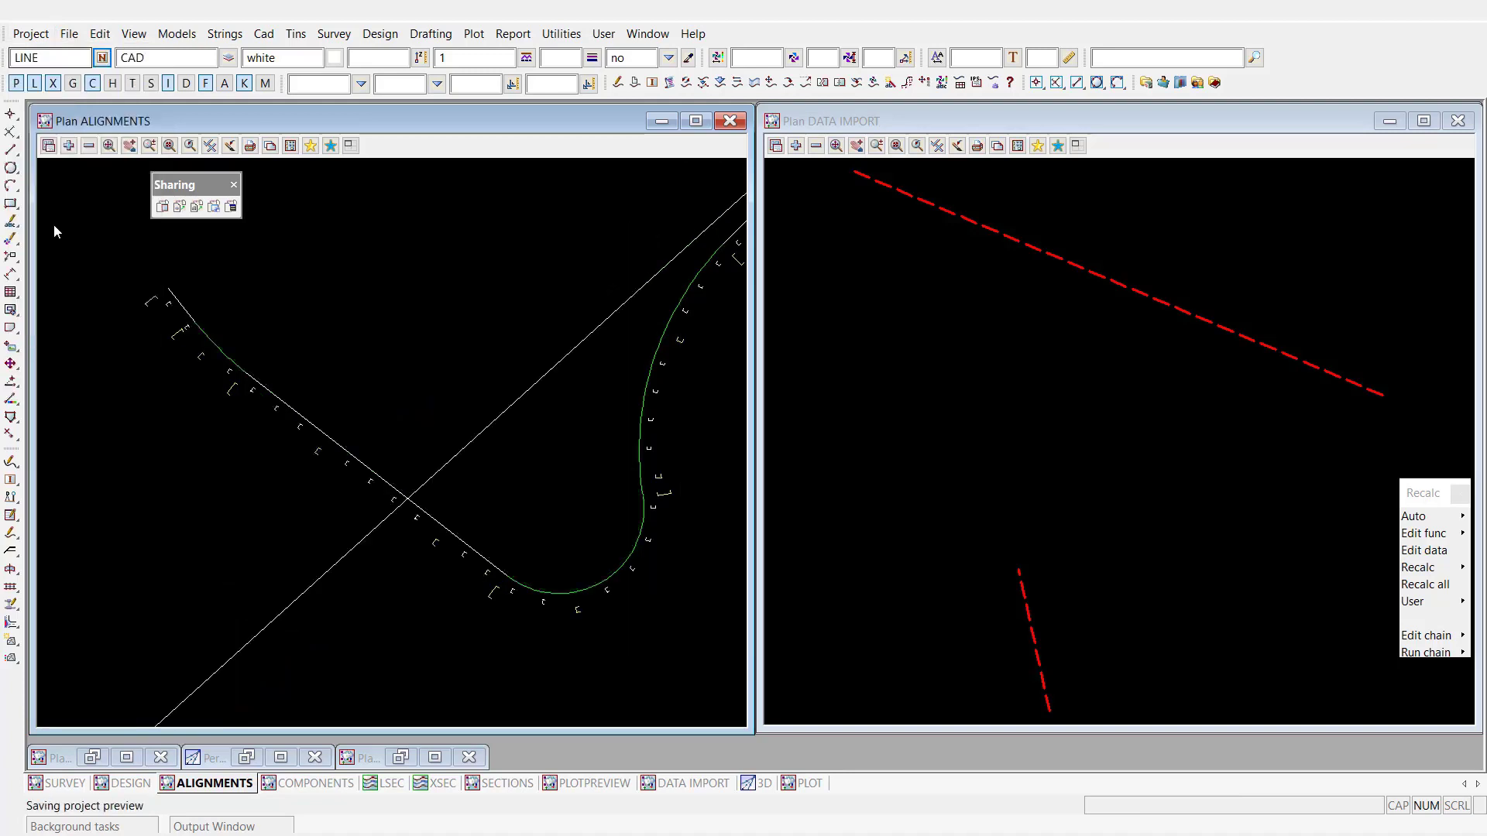
pyautogui.click(31, 35)
pyautogui.click(86, 384)
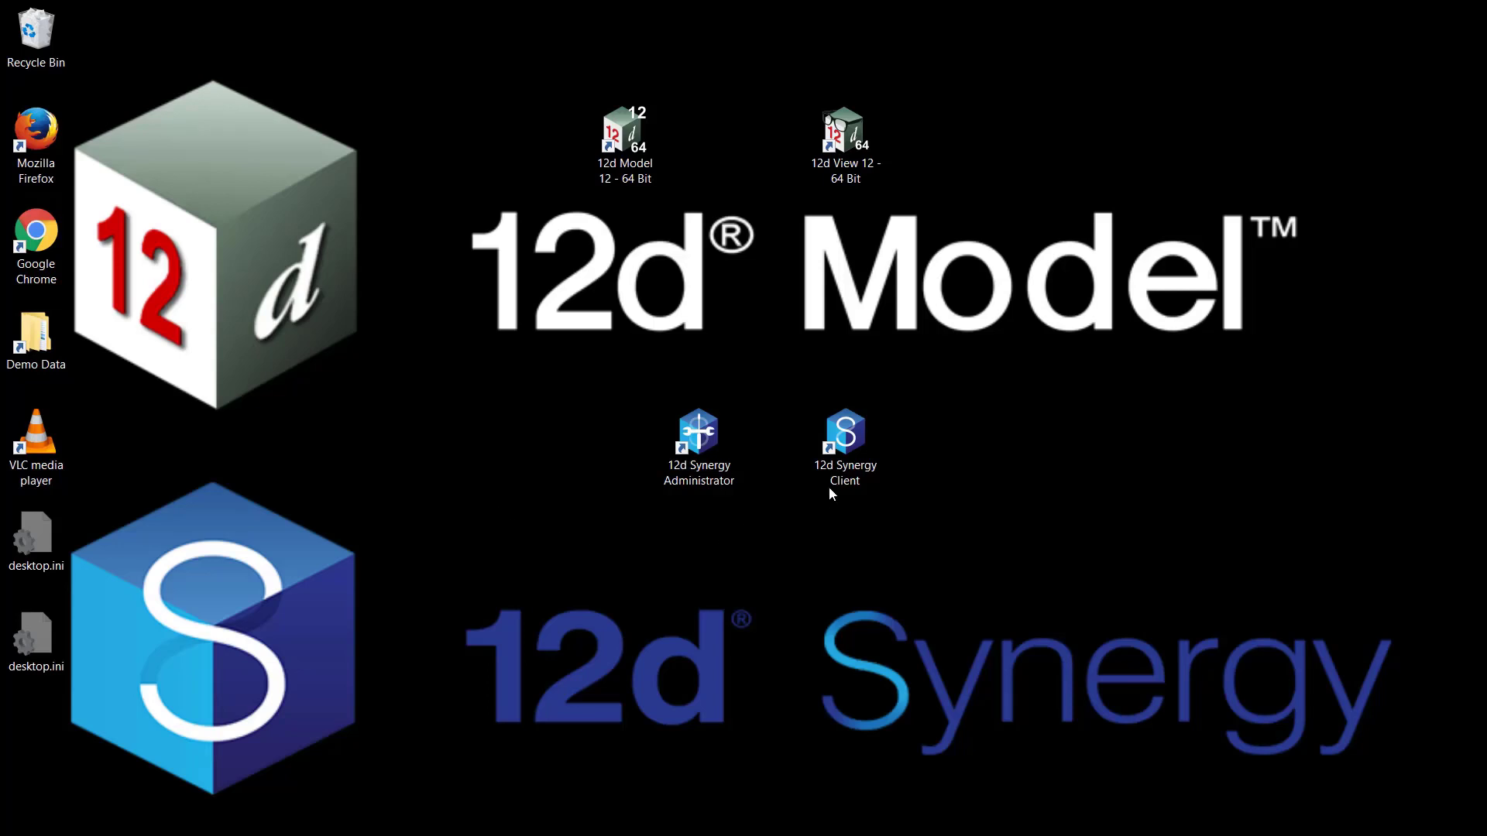
# Step: Start the 12d Synergy client and open the Emu Park job
pyautogui.click(843, 463)
pyautogui.doubleClick(844, 463)
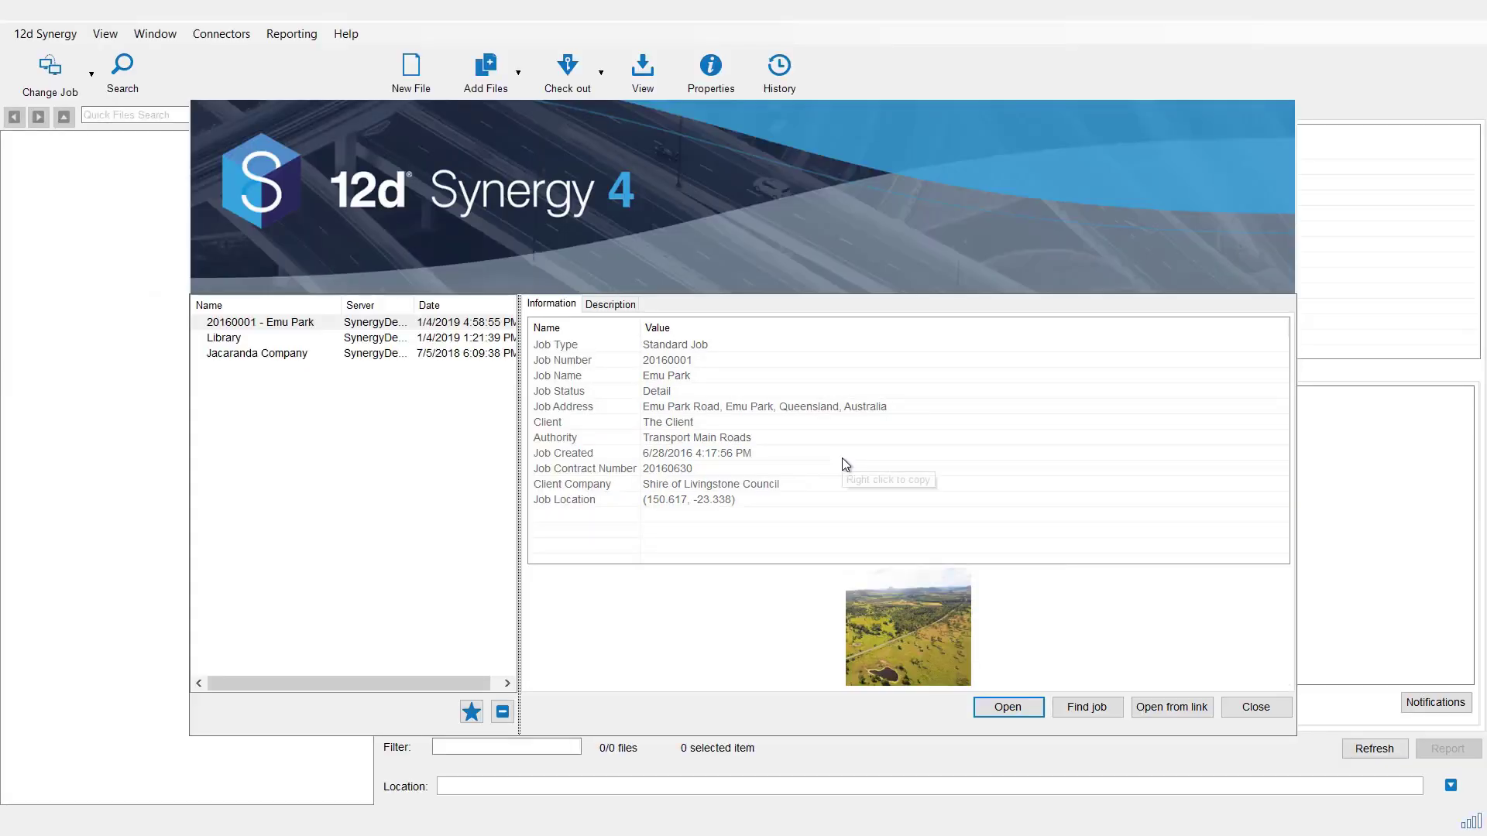
pyautogui.doubleClick(258, 331)
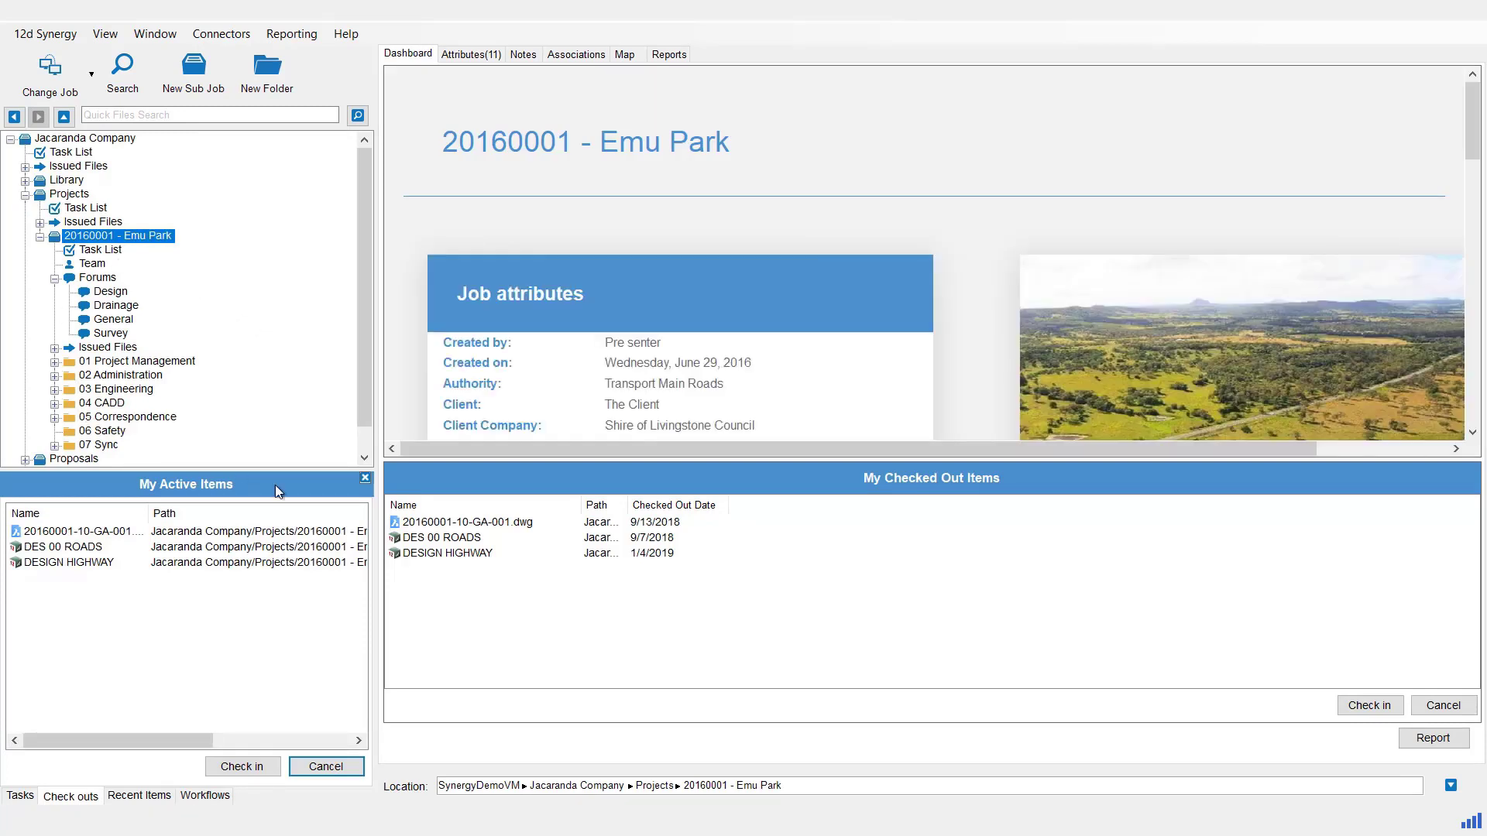
# Step: Go from the checked-out items to the DESIGN HIGHWAY project in the job's 04 CADD > 12d folder
pyautogui.click(436, 554)
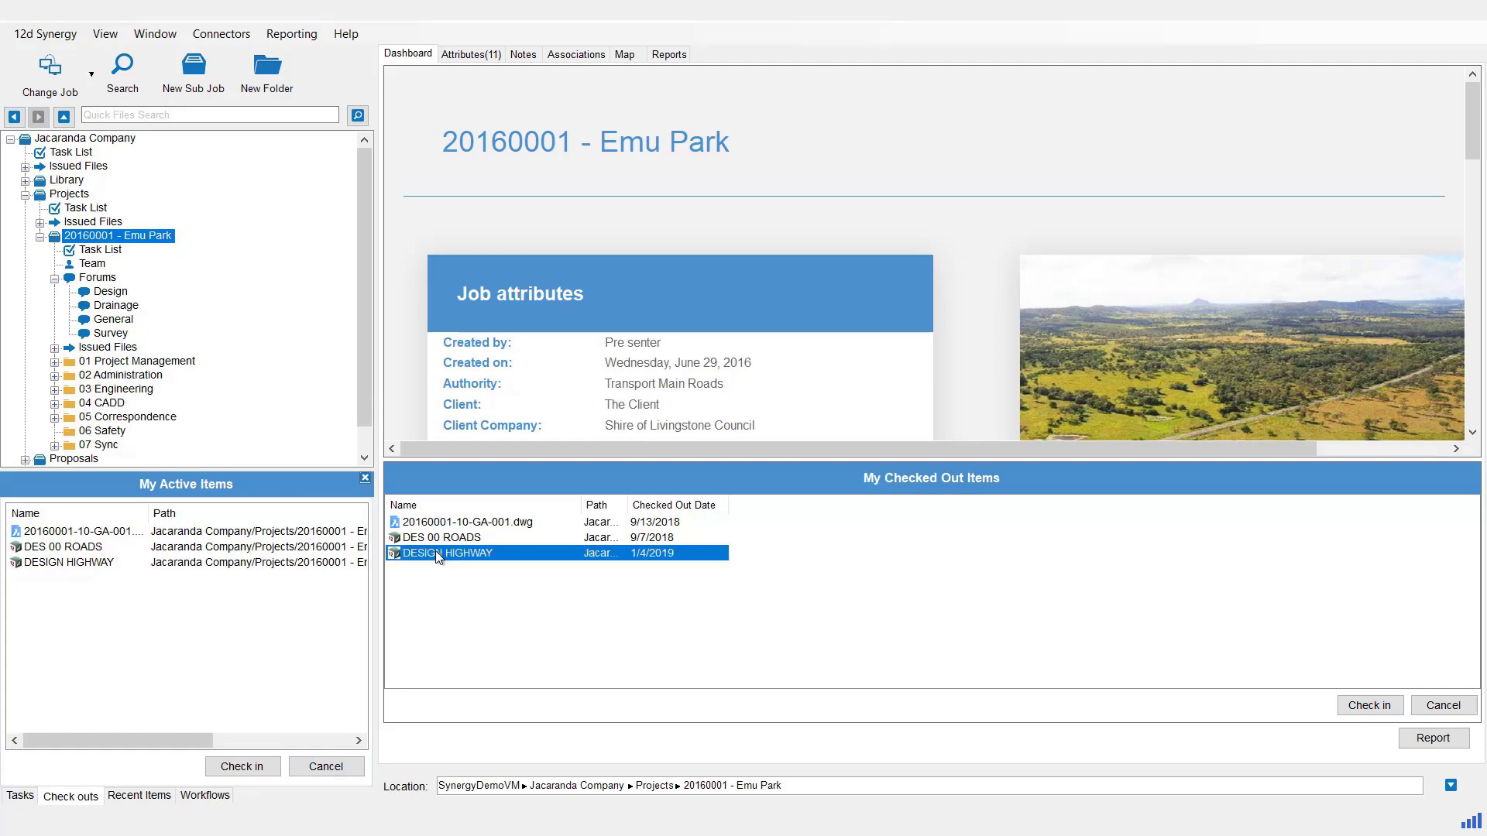
pyautogui.rightClick(437, 555)
pyautogui.click(469, 566)
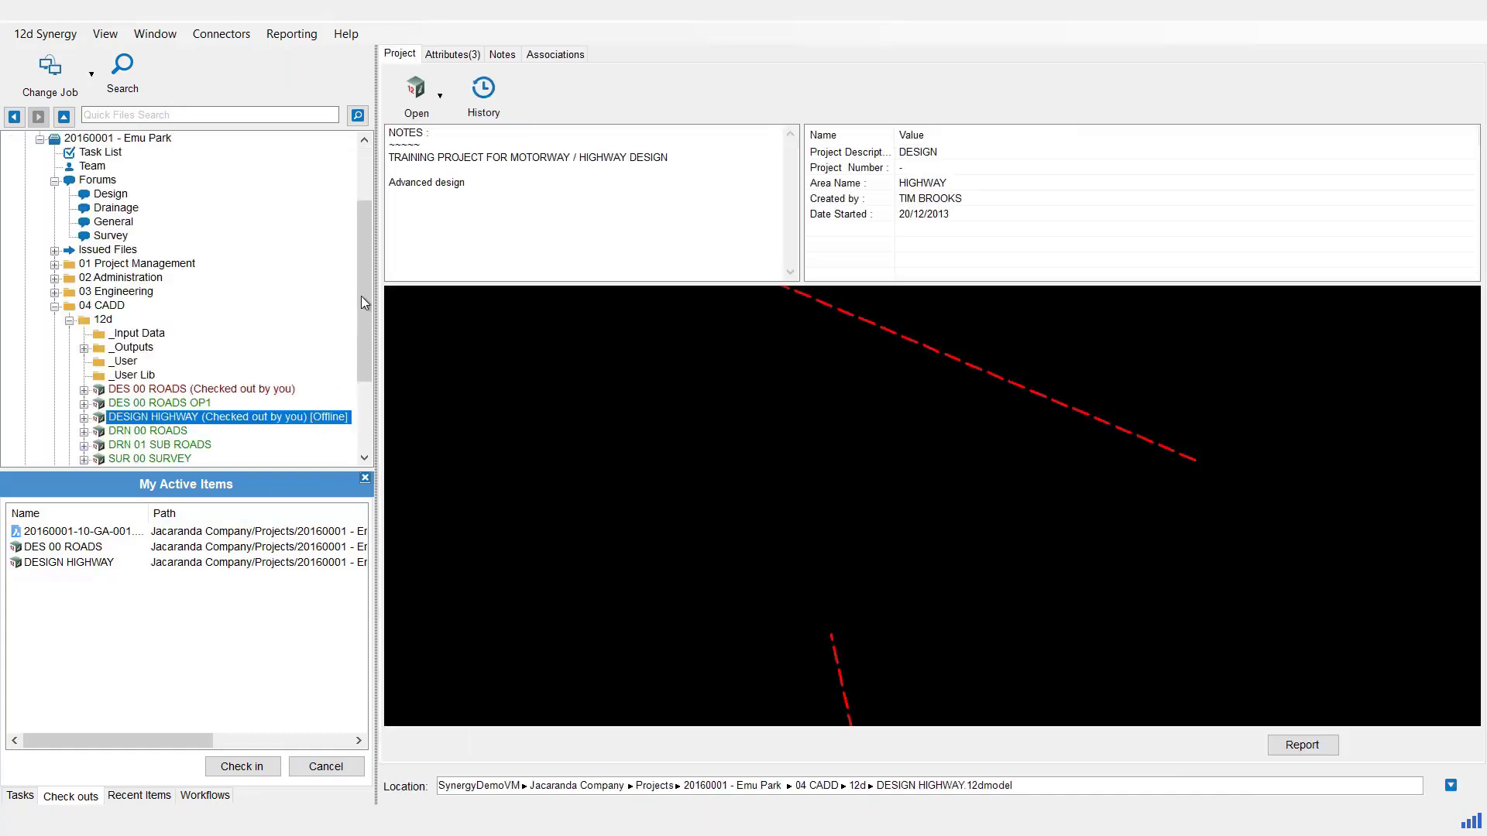
pyautogui.moveTo(360, 296); pyautogui.dragTo(362, 334)
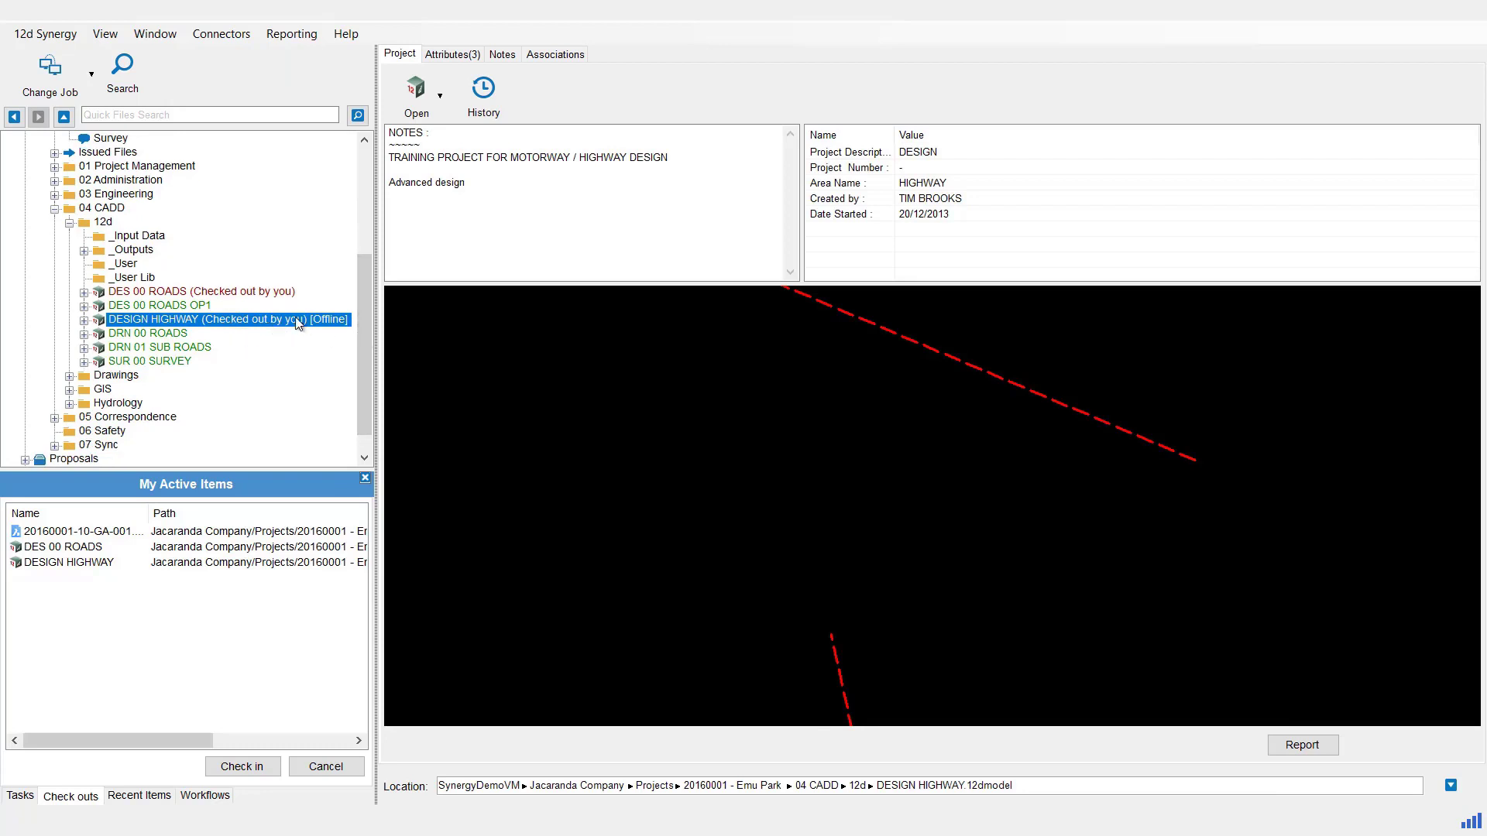
# Step: Bring DESIGN HIGHWAY back online, replacing the local project contents and deleting the old offline data
pyautogui.rightClick(220, 319)
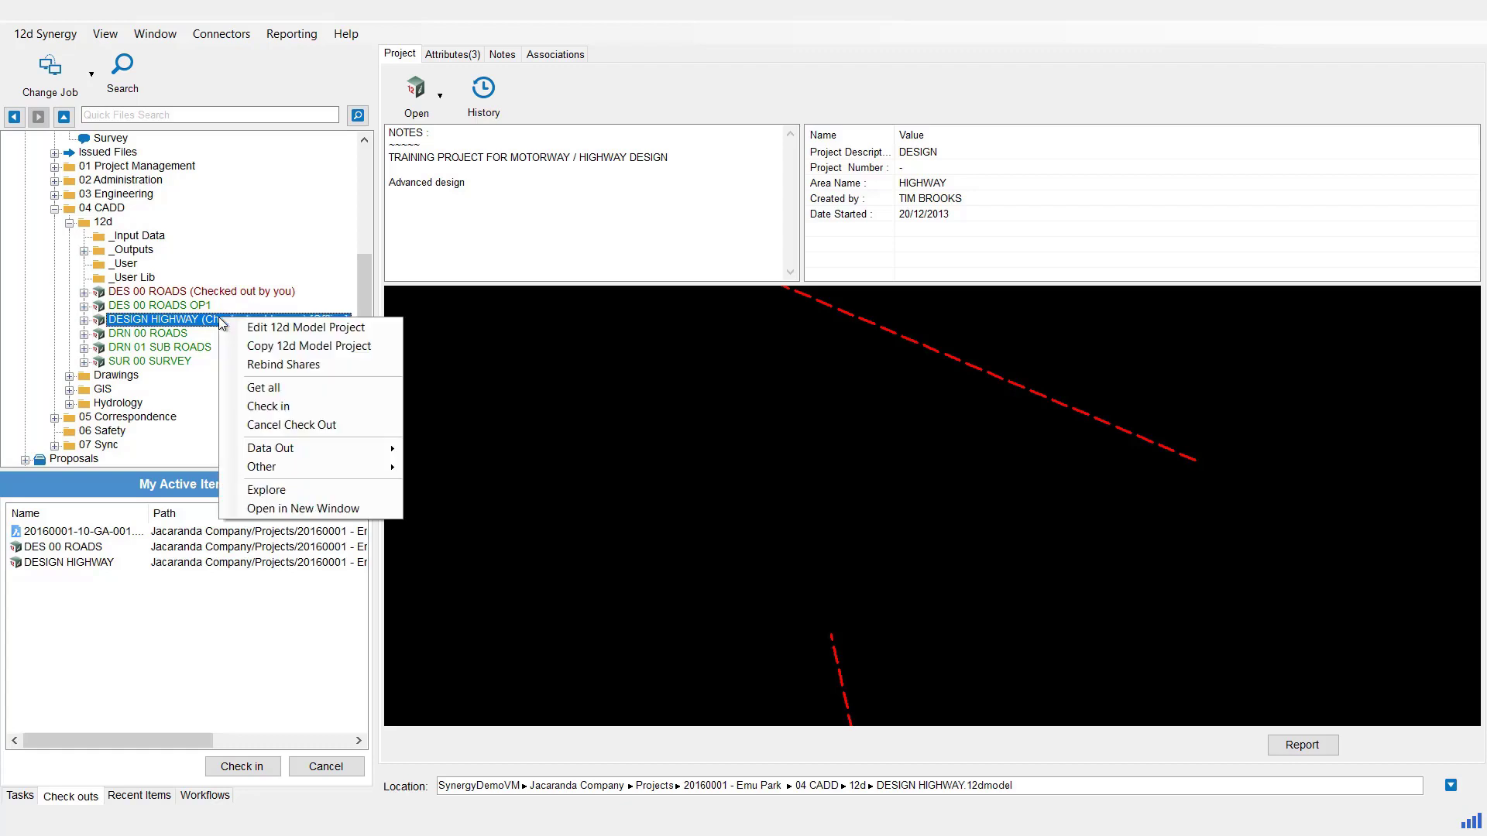
pyautogui.moveTo(273, 449)
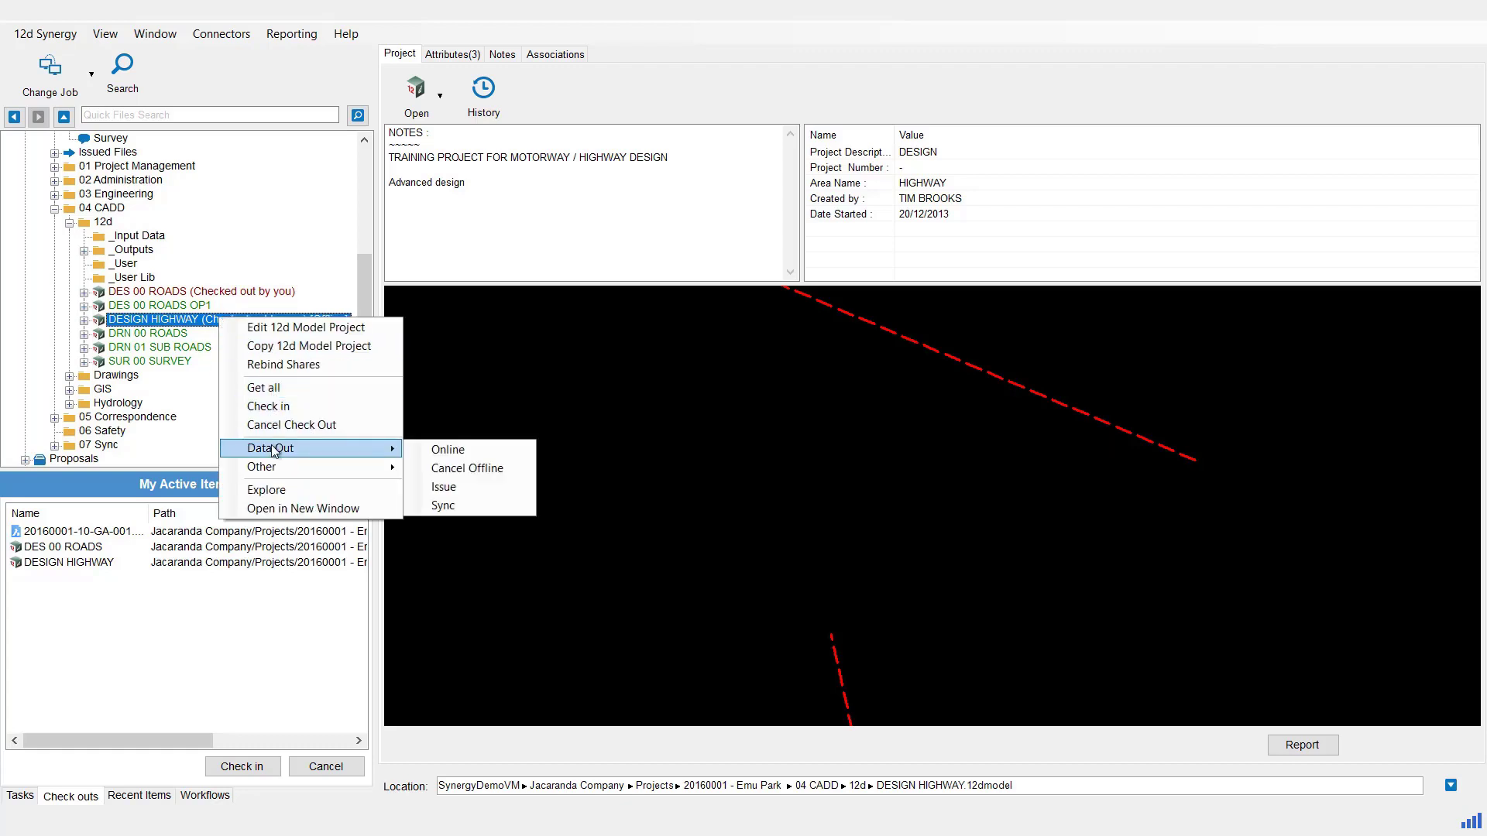
pyautogui.click(469, 452)
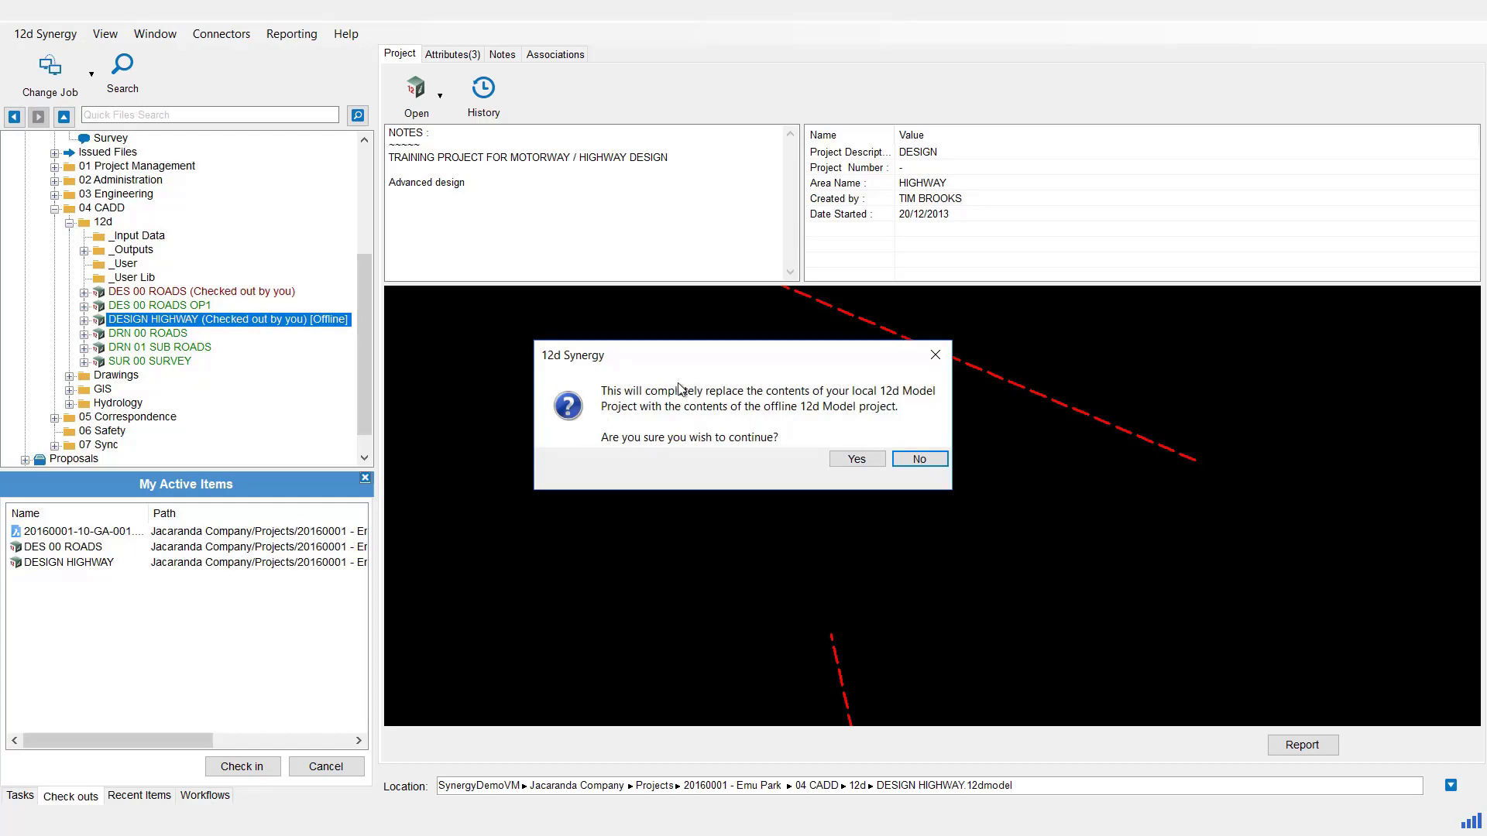
pyautogui.click(852, 460)
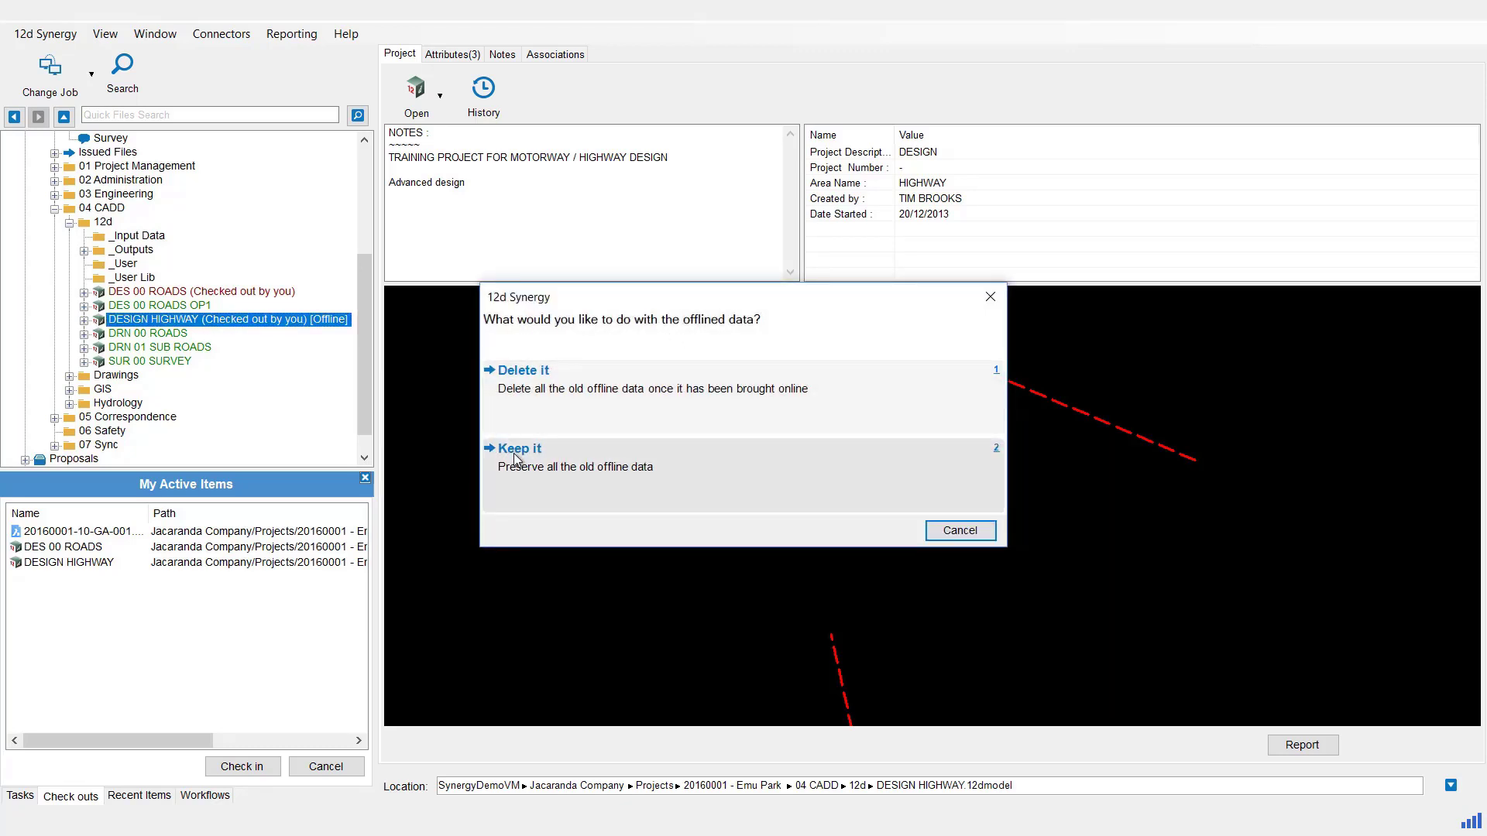
pyautogui.click(527, 379)
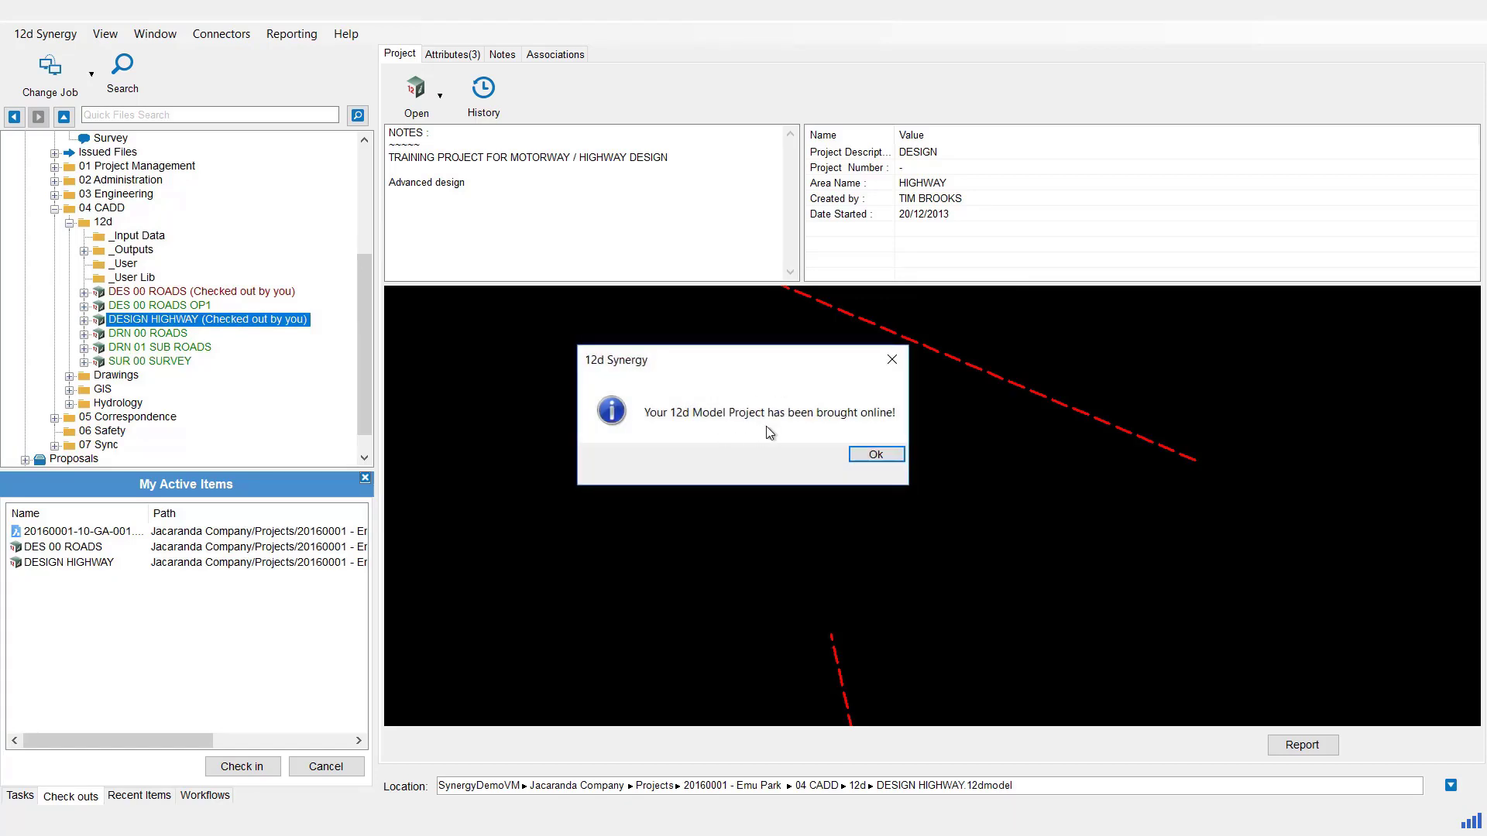
pyautogui.click(870, 455)
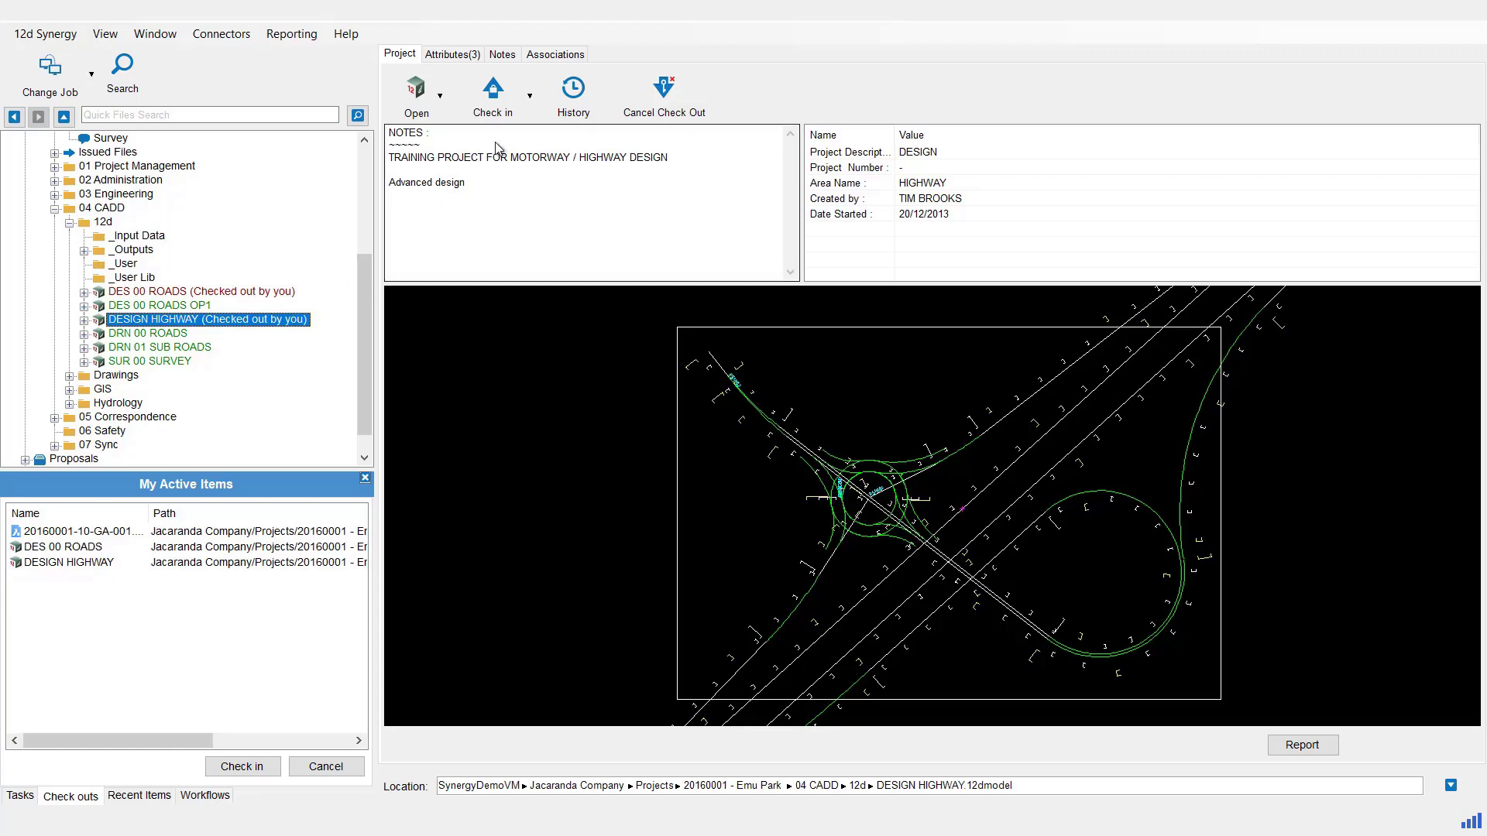
# Step: Check in DESIGN HIGHWAY with the manual description "Offline data added"
pyautogui.click(489, 112)
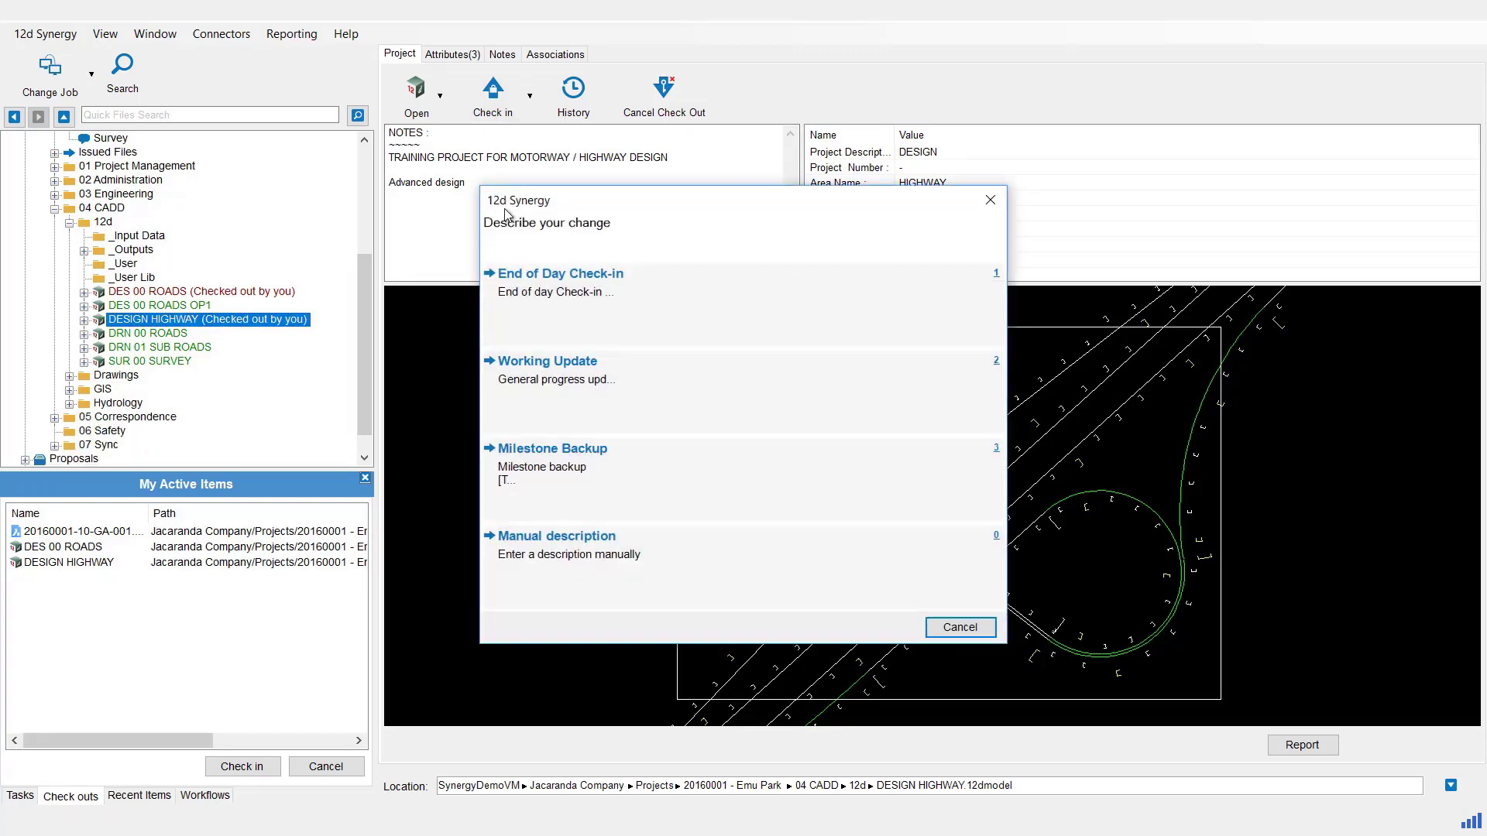
pyautogui.click(529, 538)
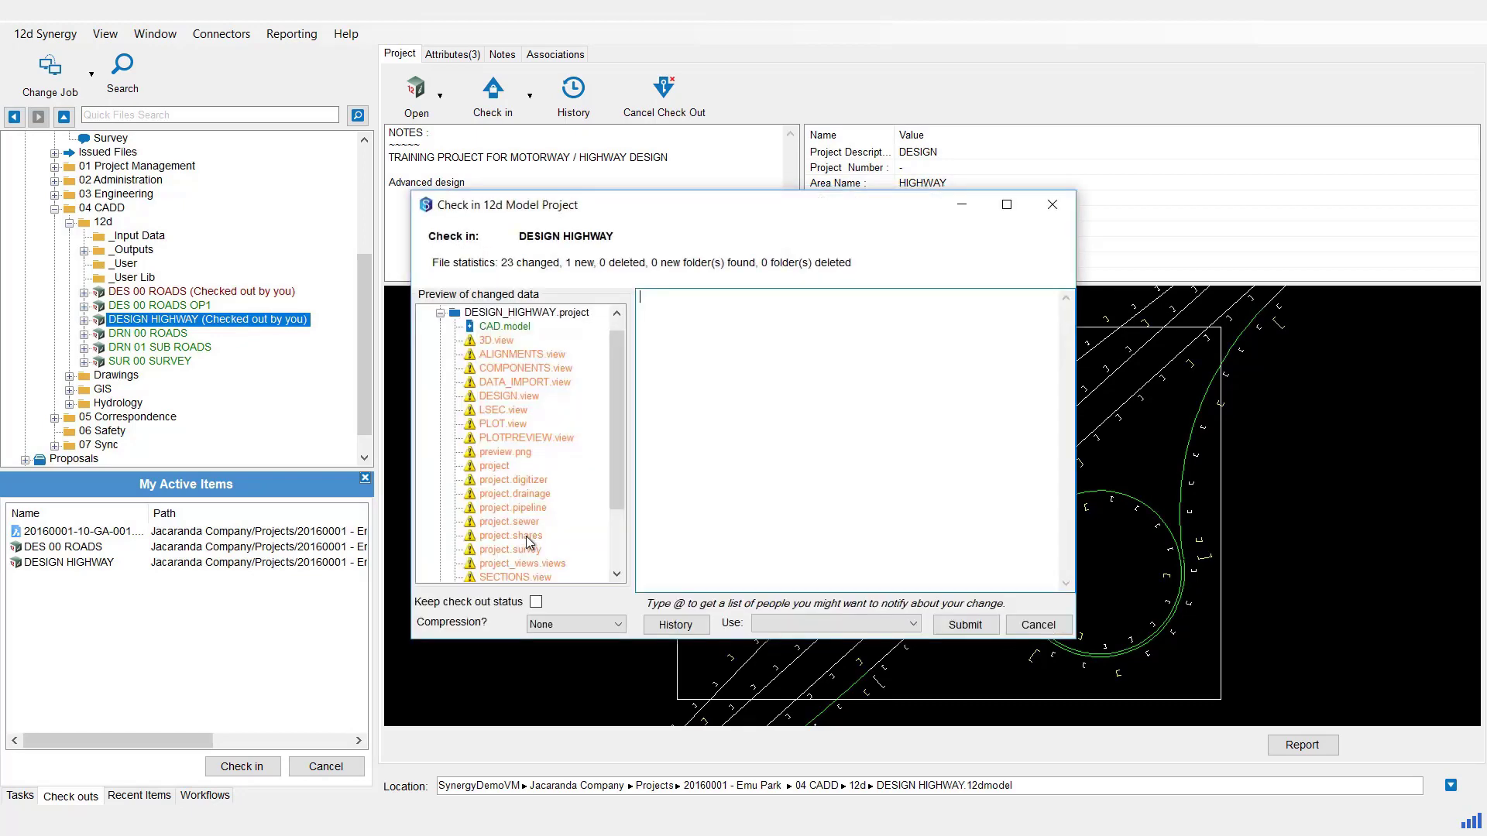
pyautogui.write('O')
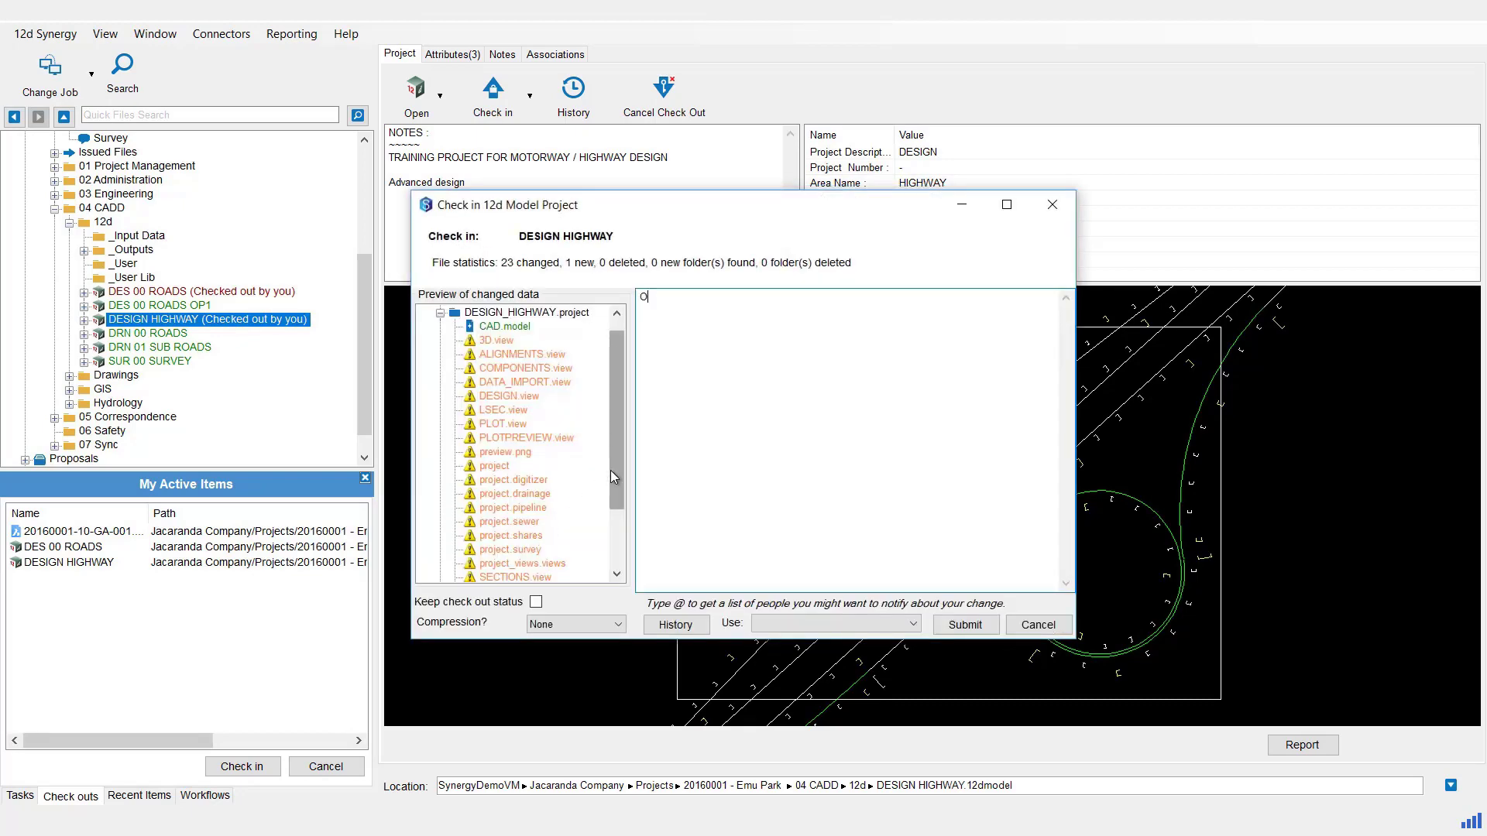
pyautogui.write('ffline data added')
pyautogui.click(952, 631)
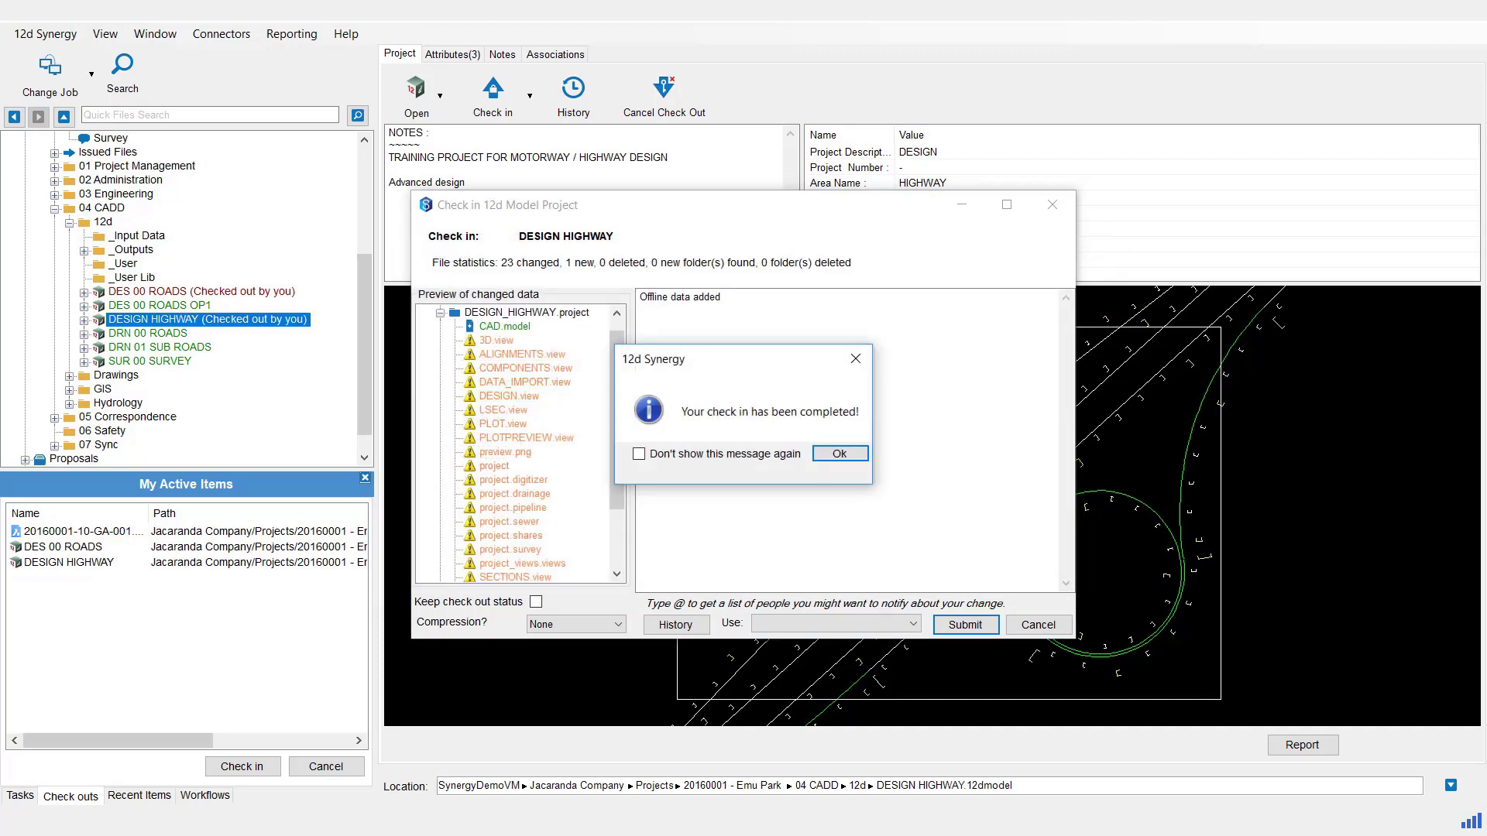
pyautogui.click(840, 454)
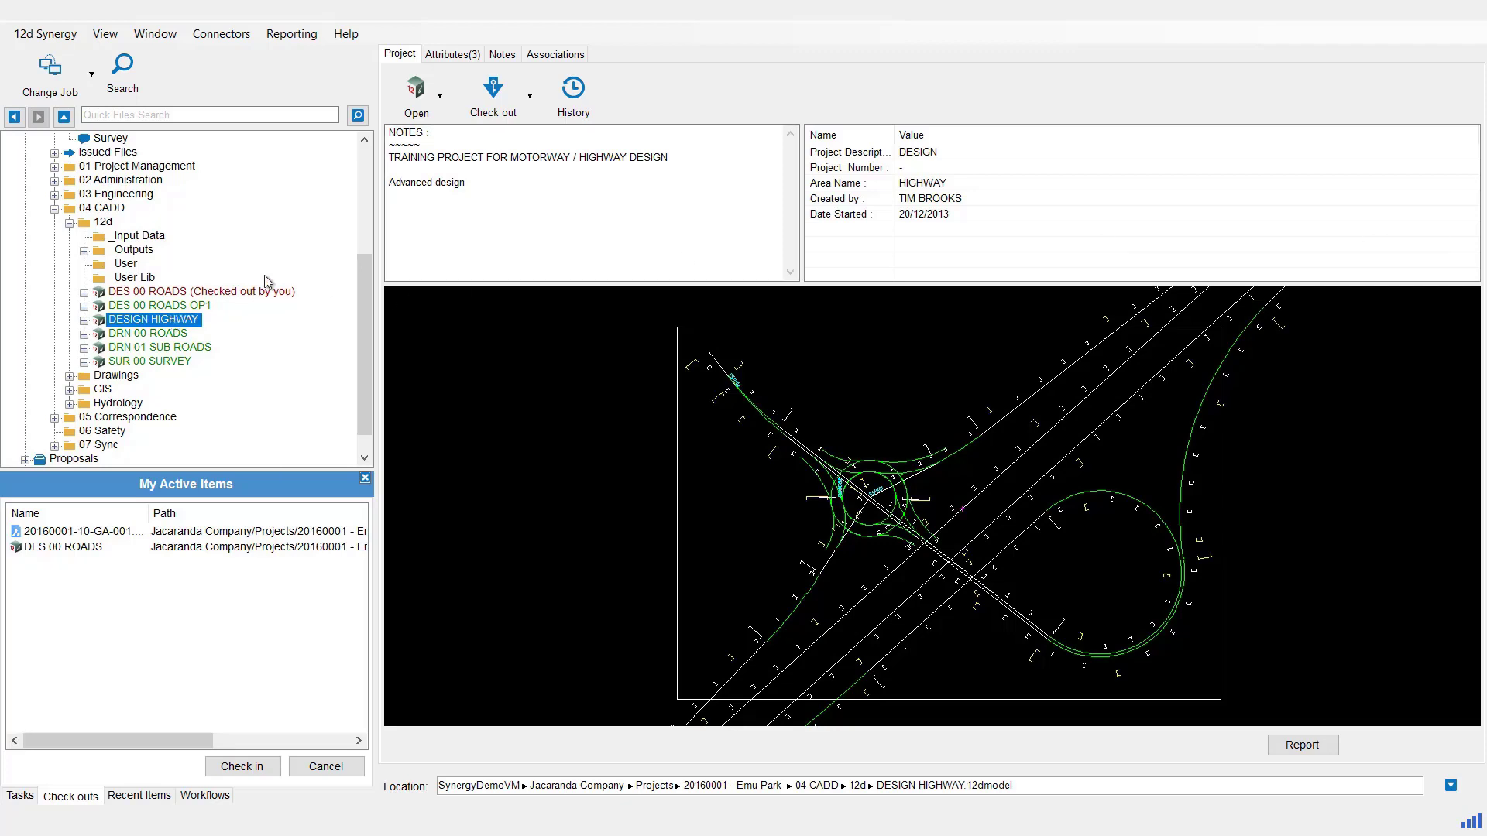
# Step: Review the DESIGN HIGHWAY version history with previews for versions 1 to 4, widen the Description column and close the history
pyautogui.click(579, 95)
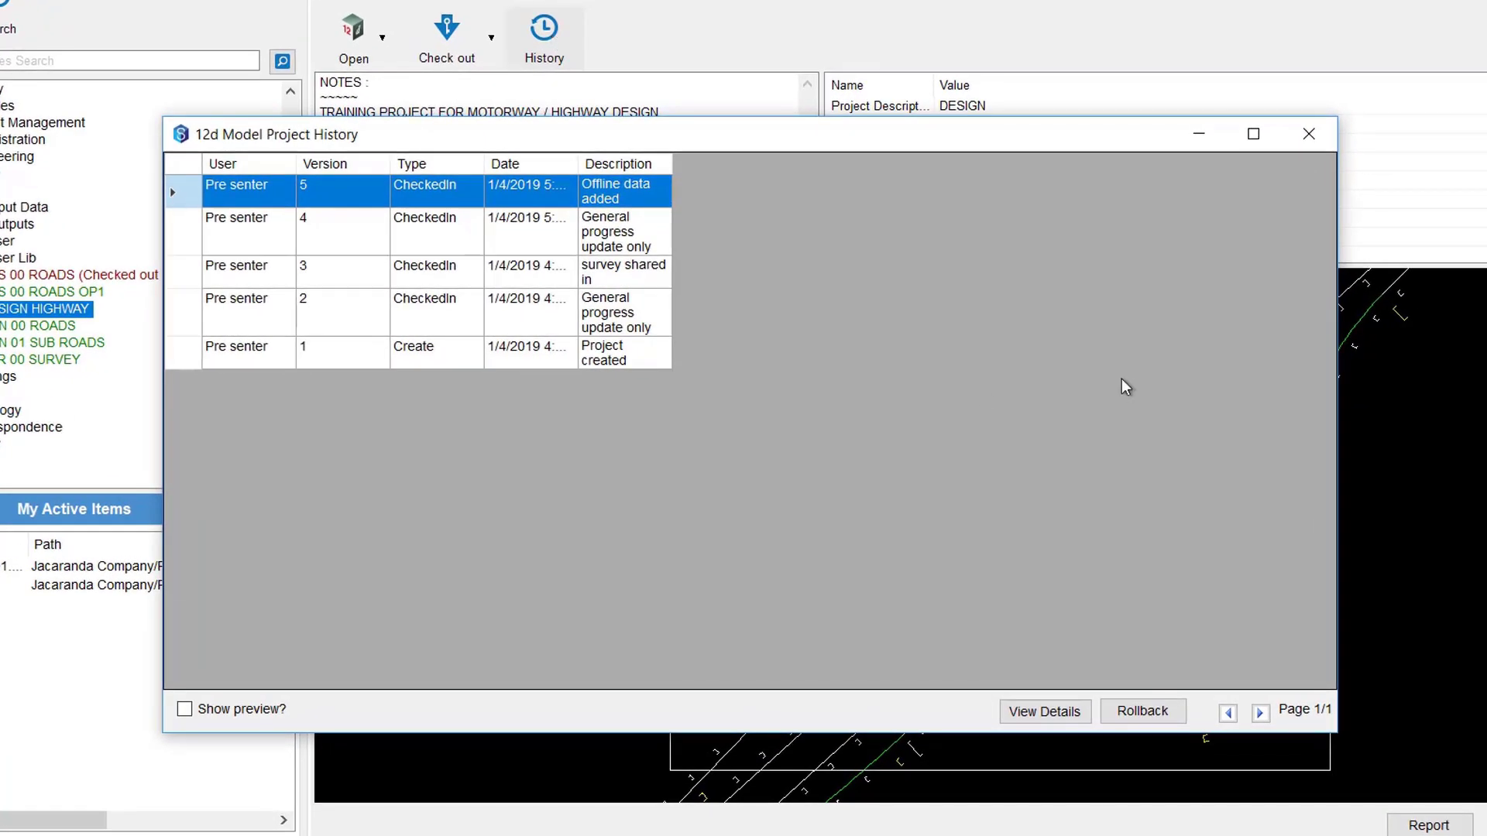
pyautogui.click(185, 709)
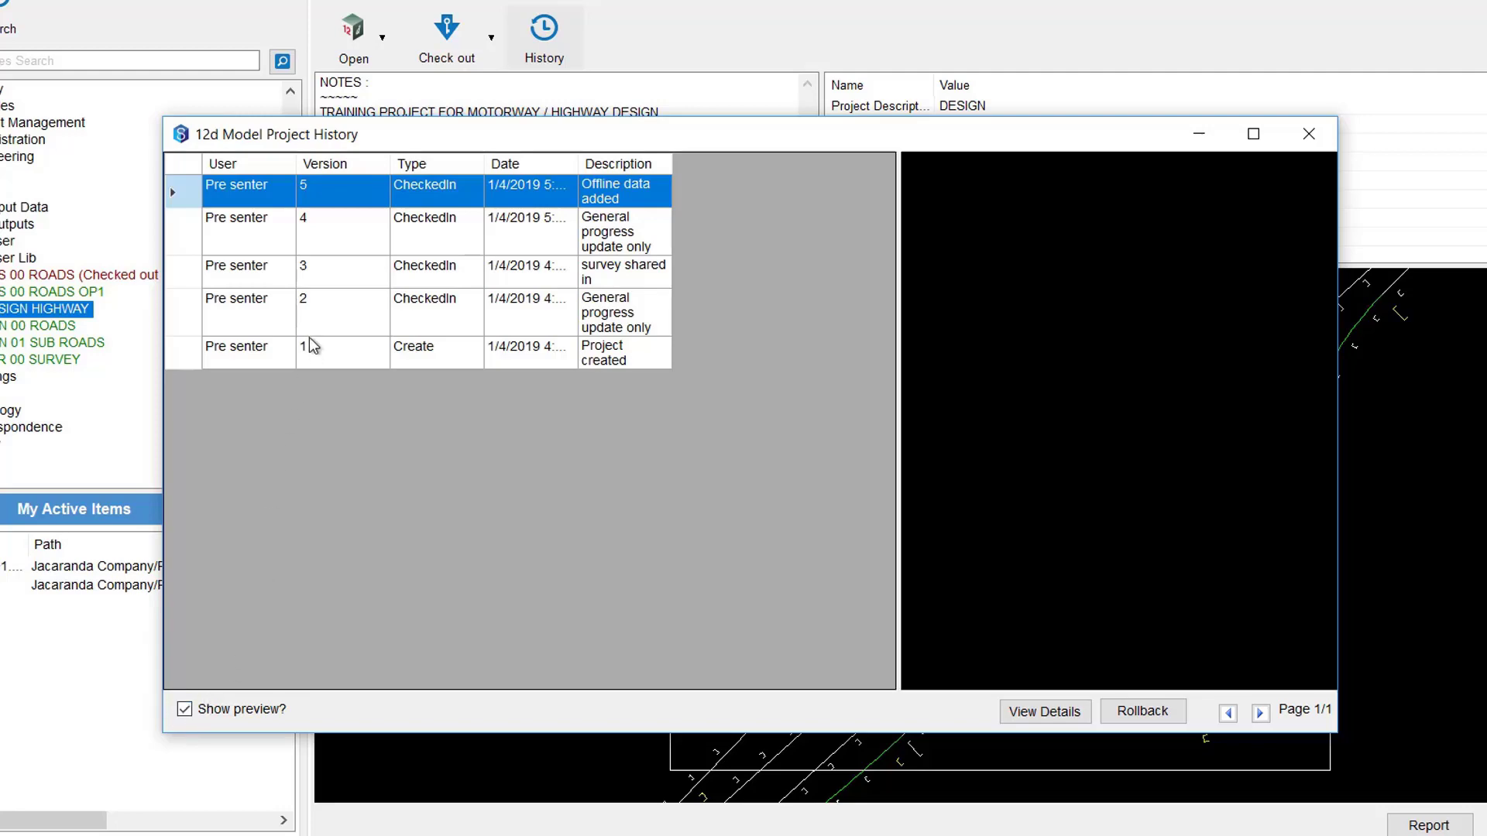
pyautogui.click(261, 355)
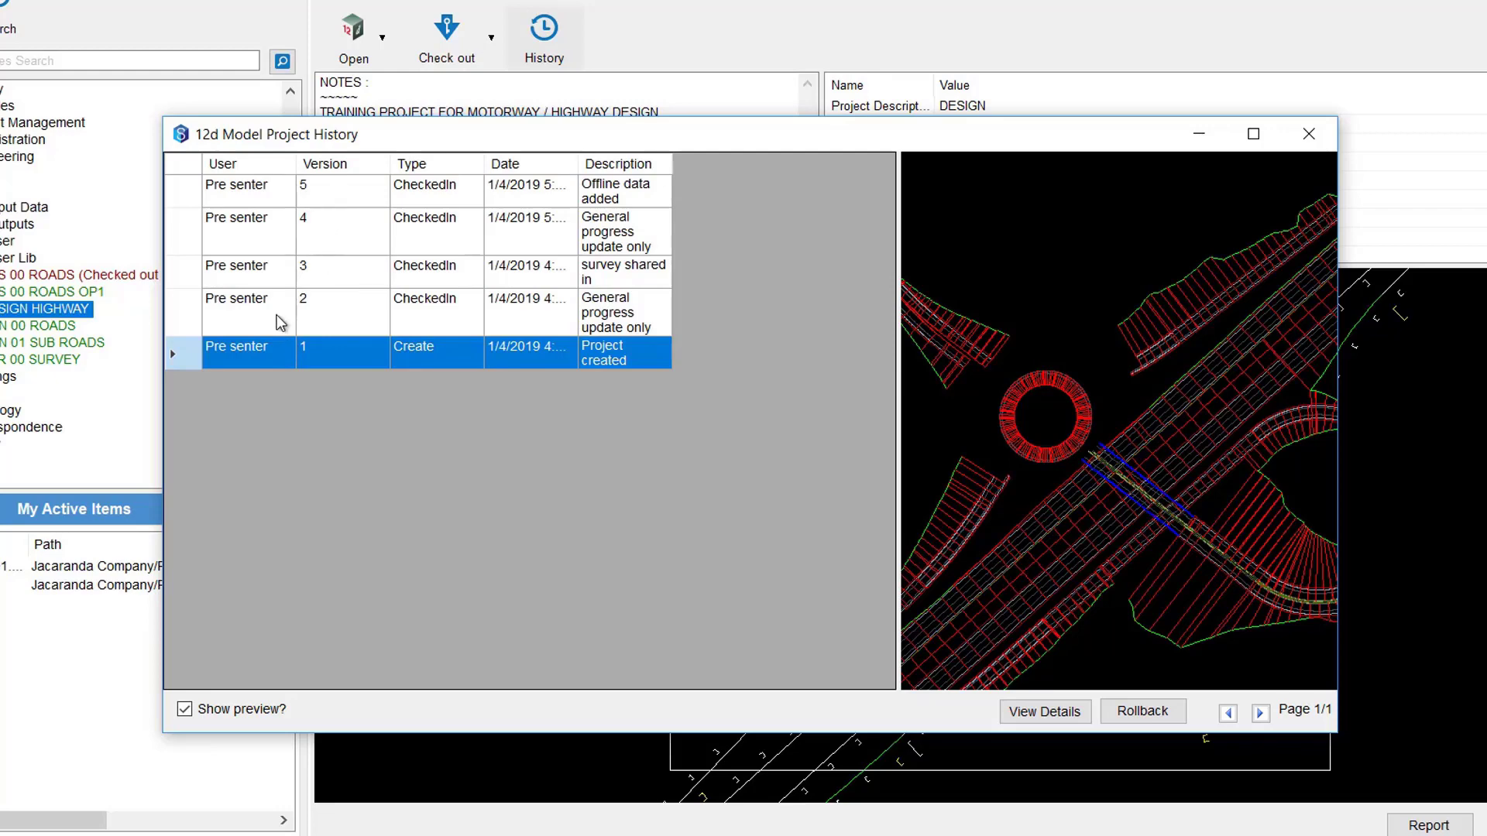
pyautogui.click(280, 321)
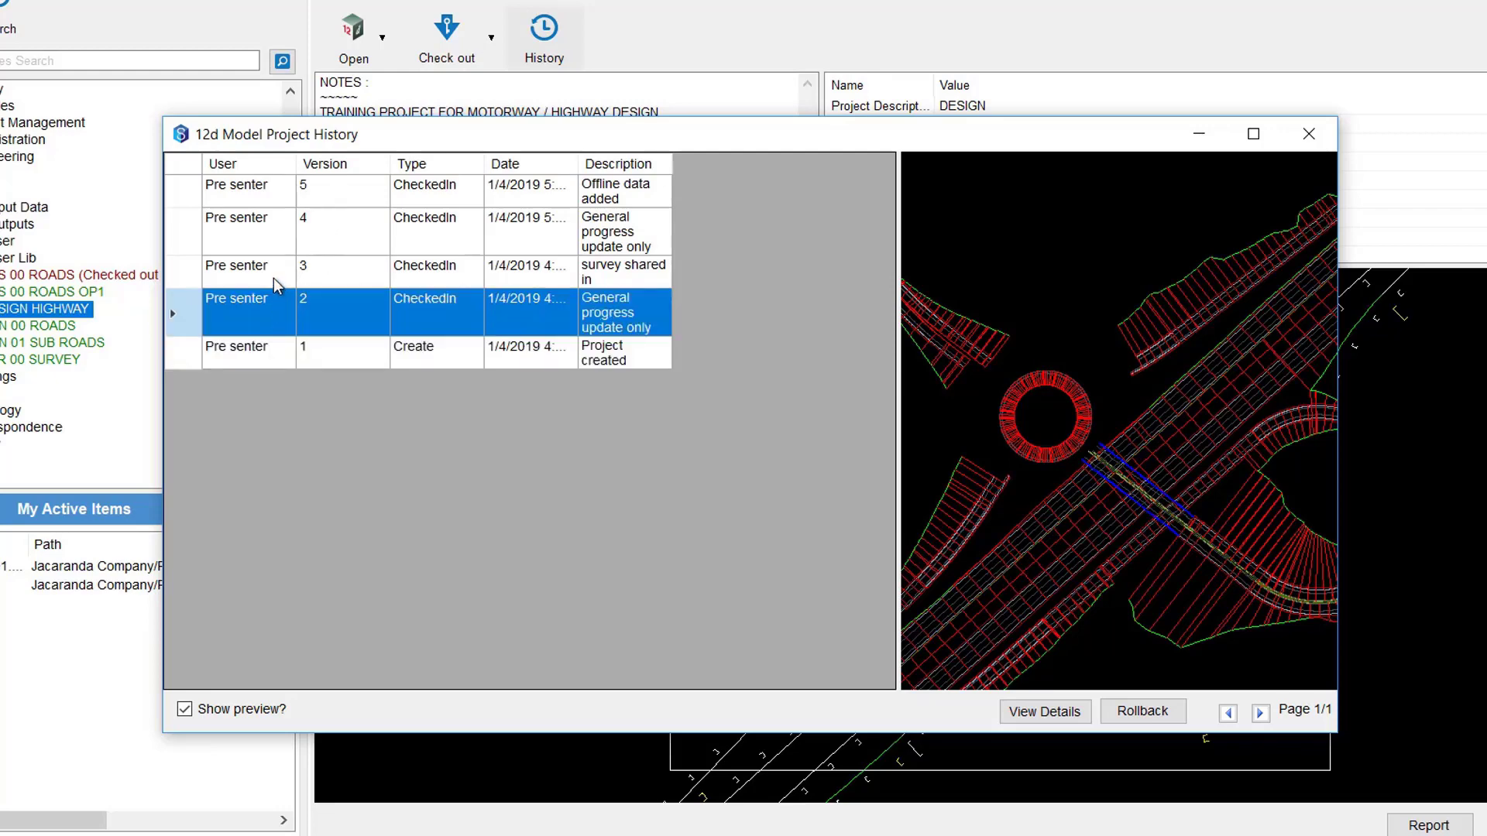
pyautogui.click(273, 277)
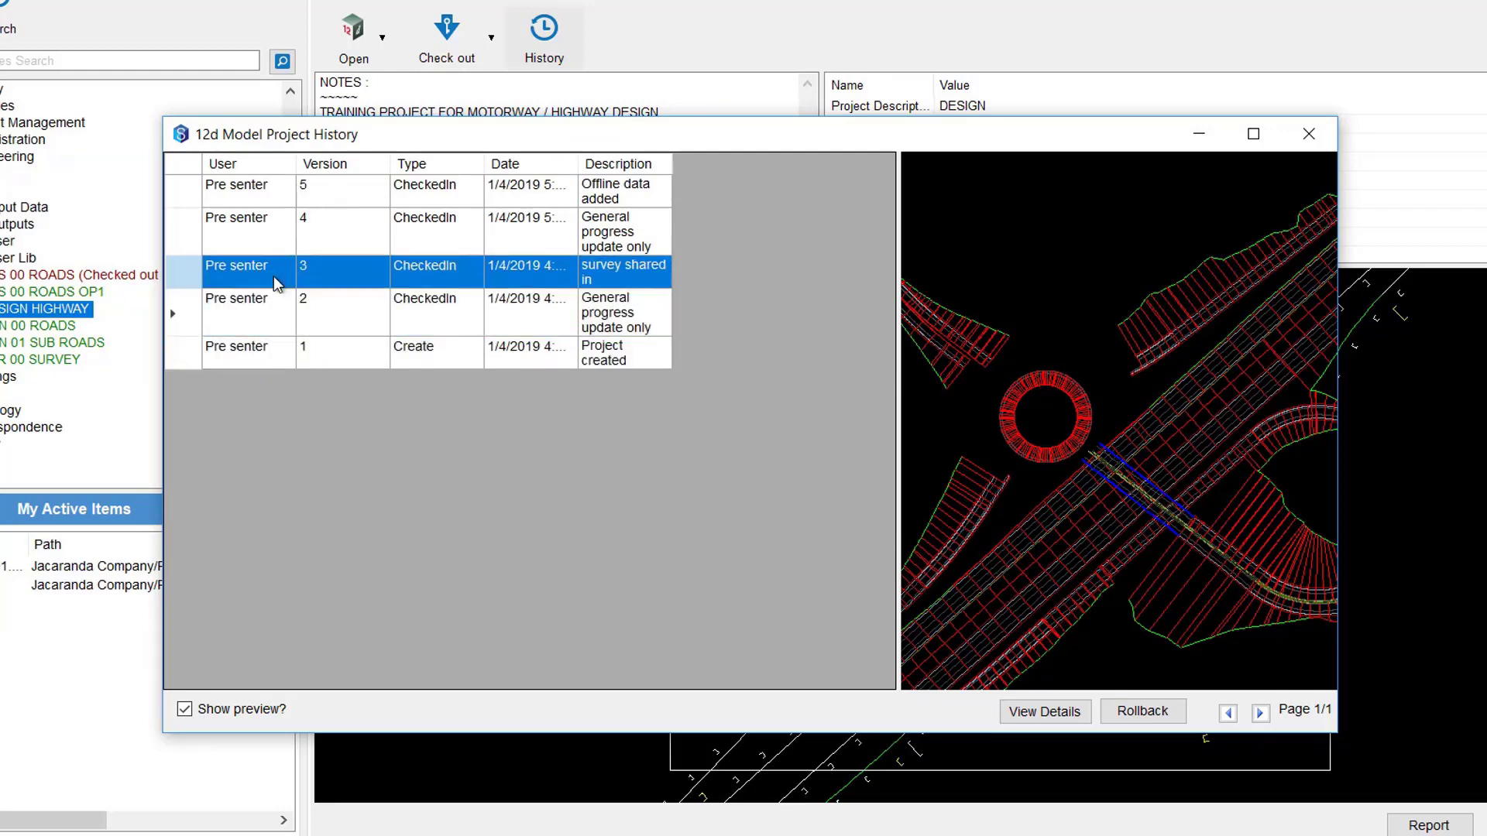
pyautogui.click(272, 222)
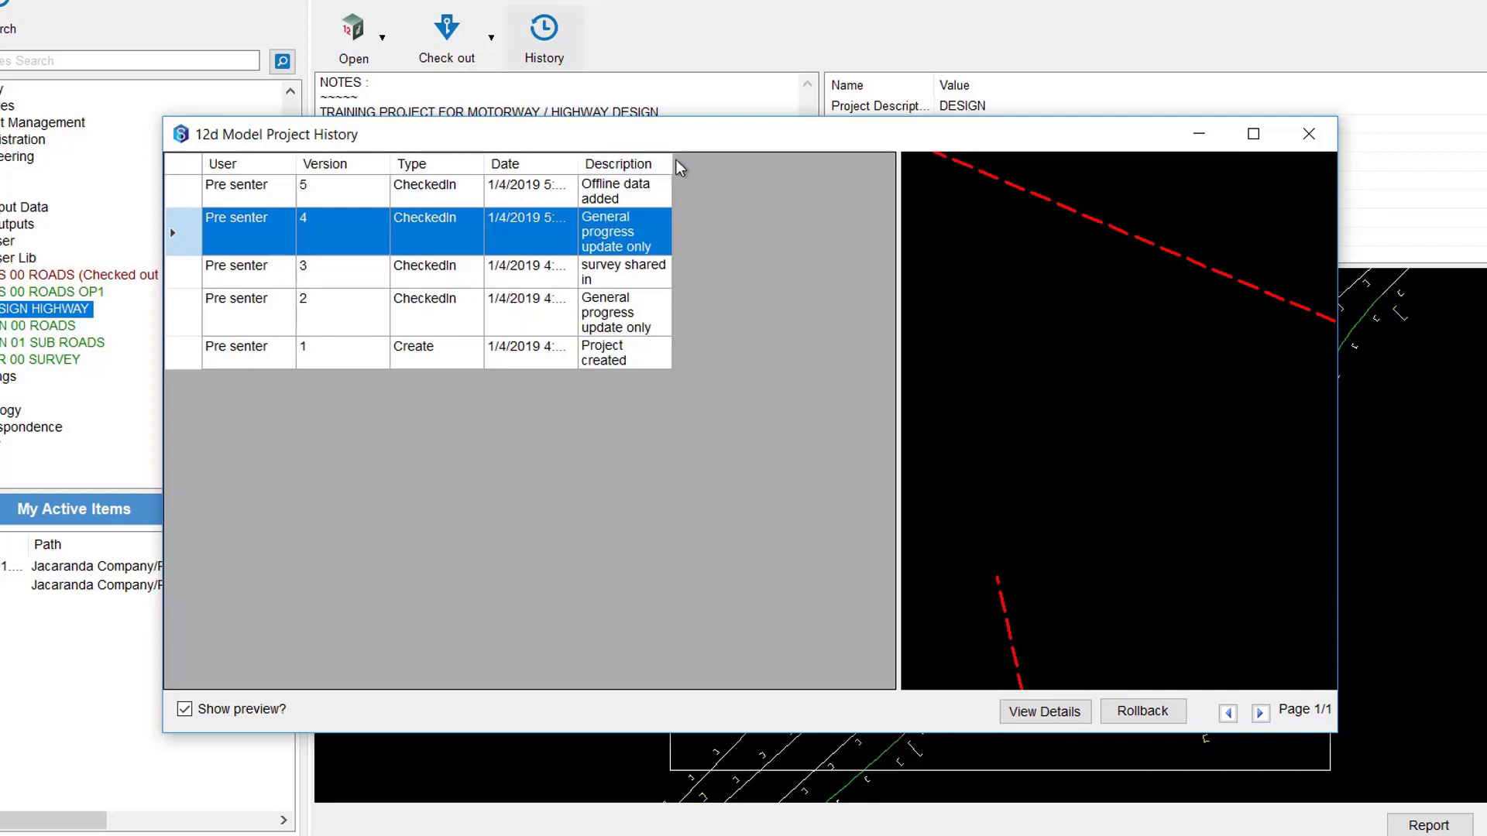
pyautogui.moveTo(673, 161); pyautogui.dragTo(852, 211)
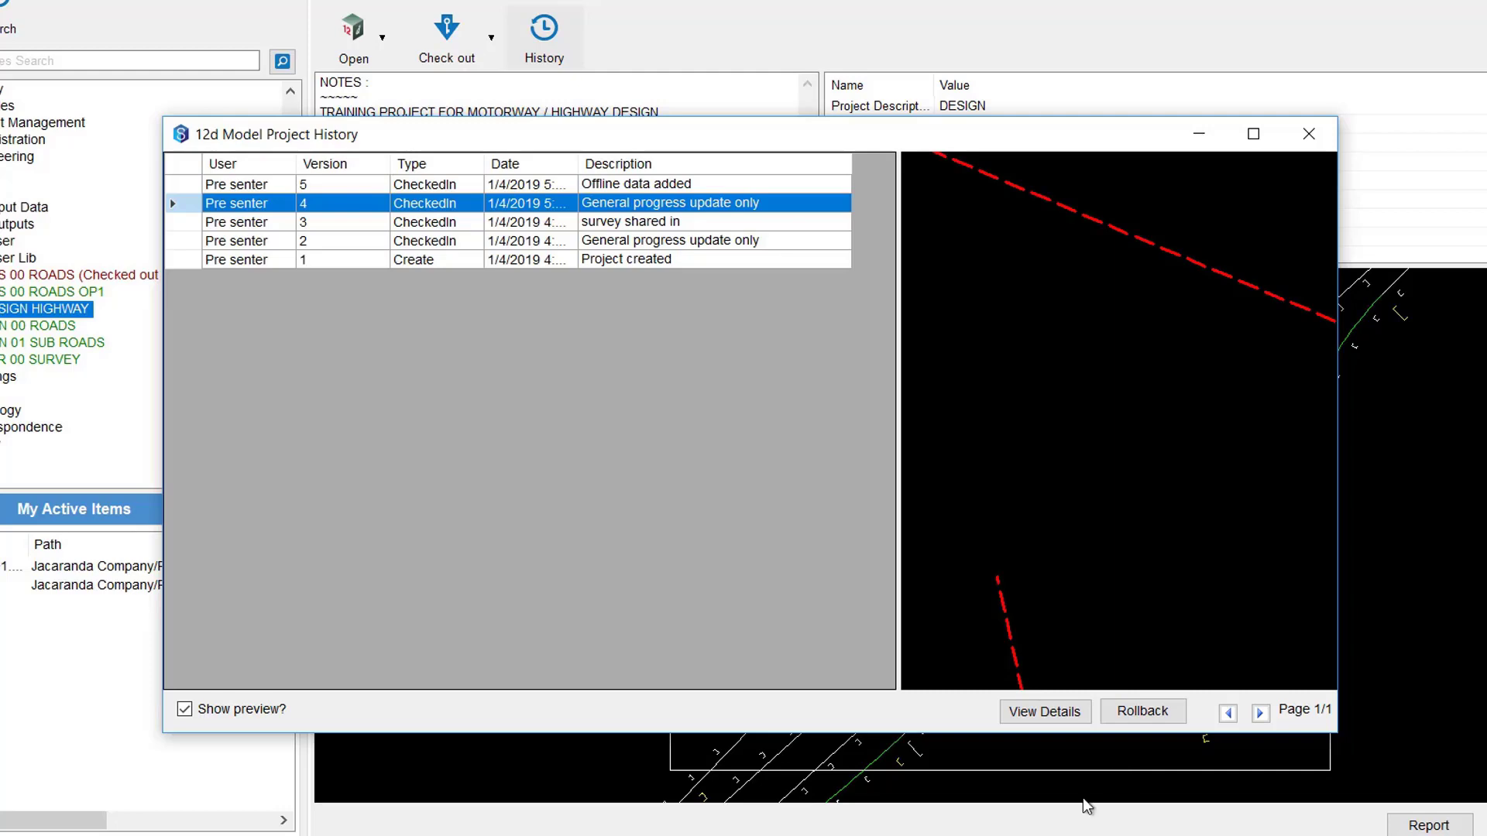
pyautogui.click(1308, 133)
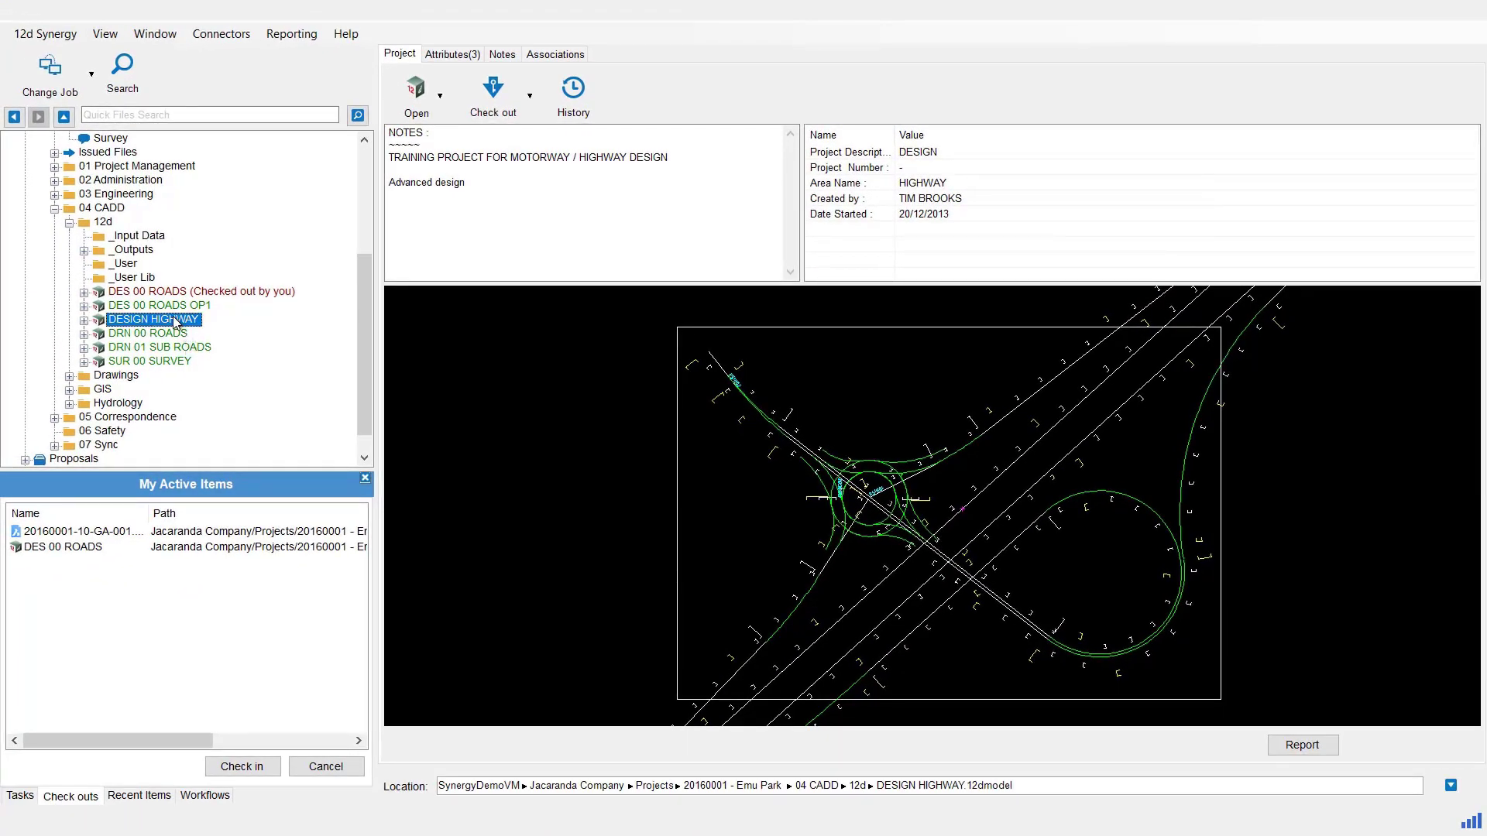
# Step: Open DESIGN HIGHWAY for editing and view the access log and version history among its utilities
pyautogui.rightClick(175, 319)
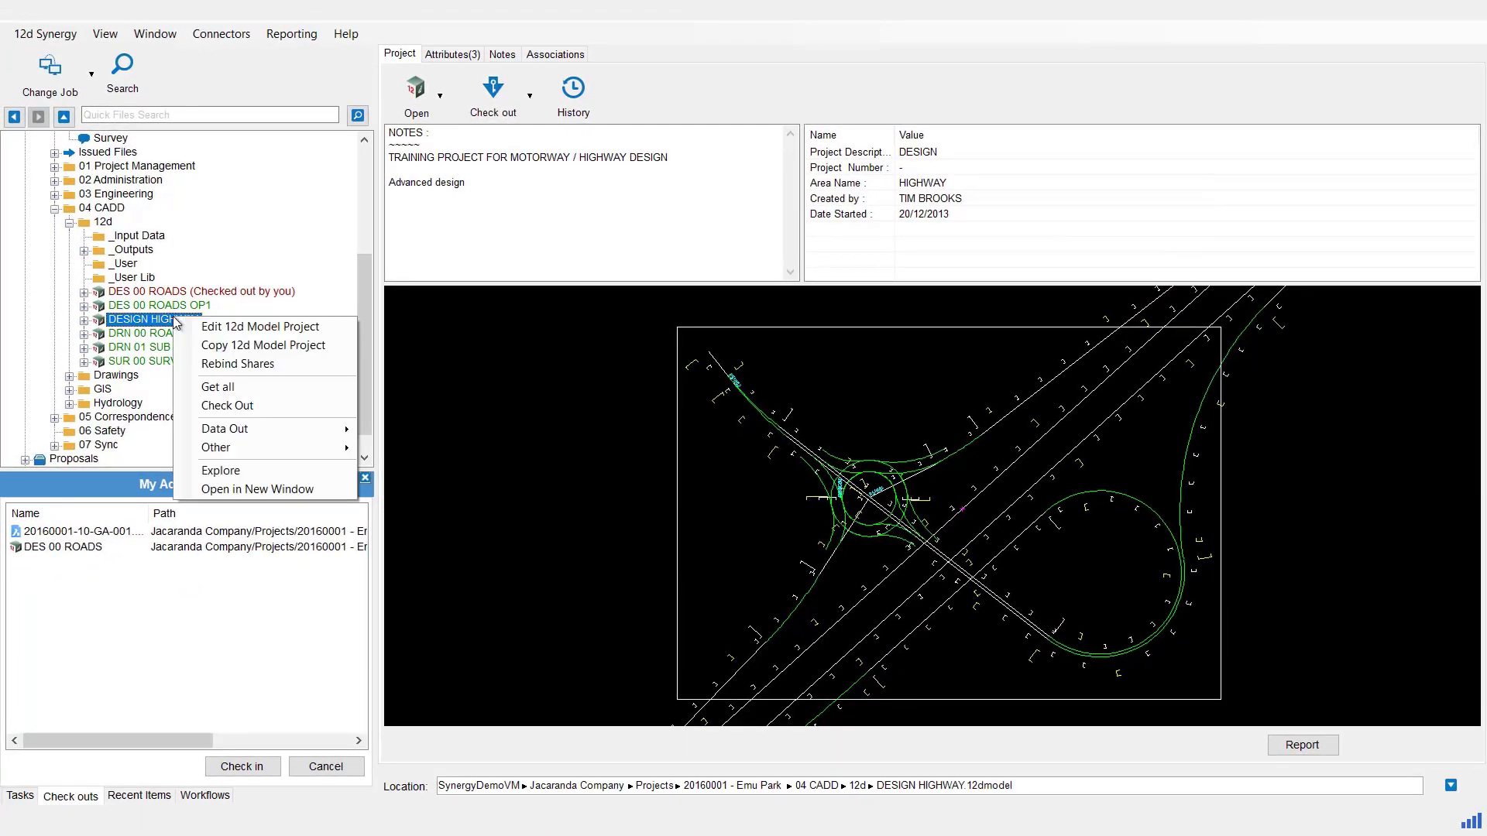
pyautogui.click(253, 328)
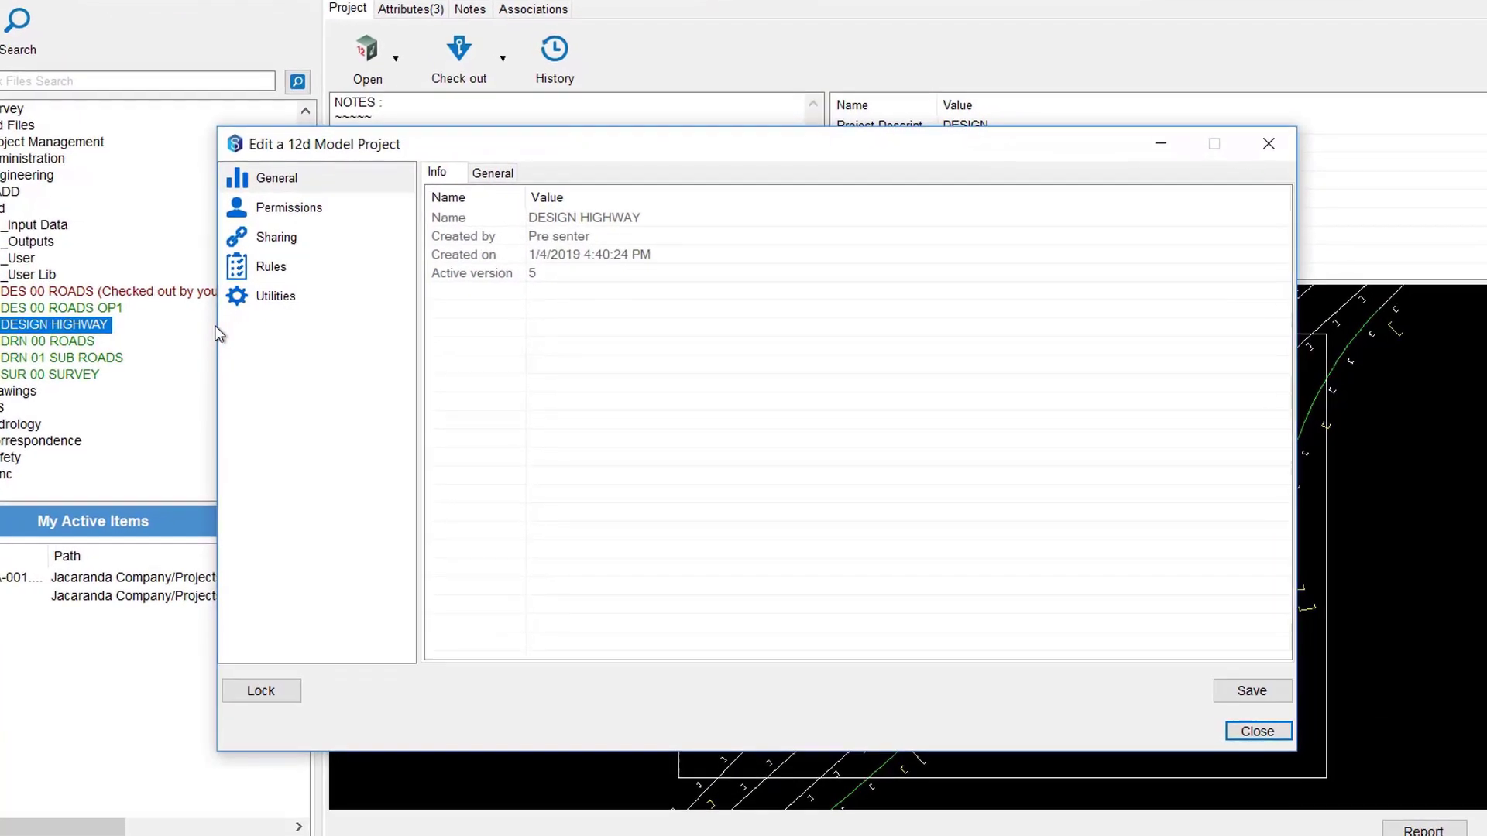
pyautogui.click(285, 296)
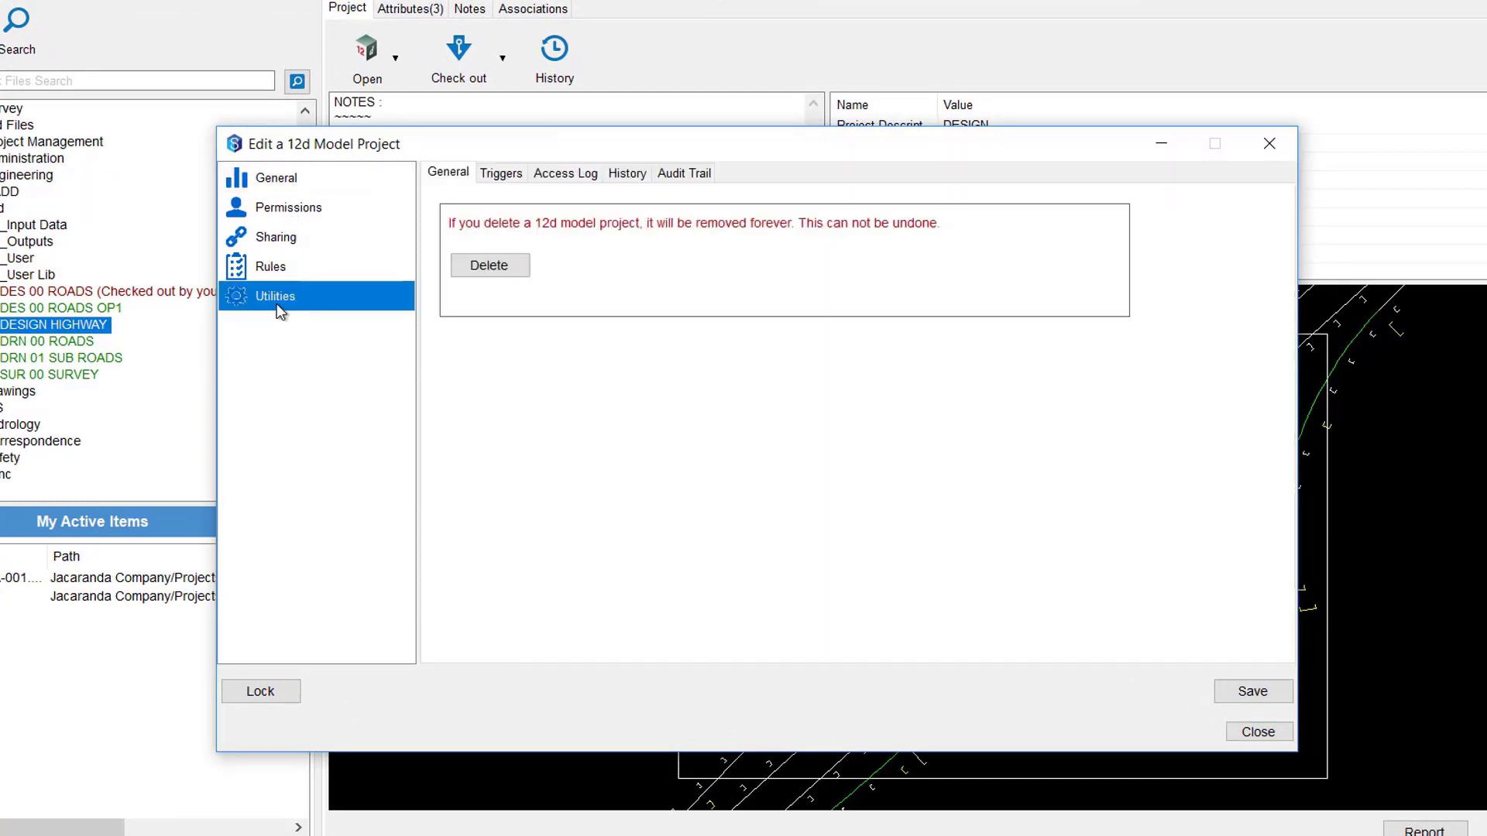
pyautogui.click(554, 177)
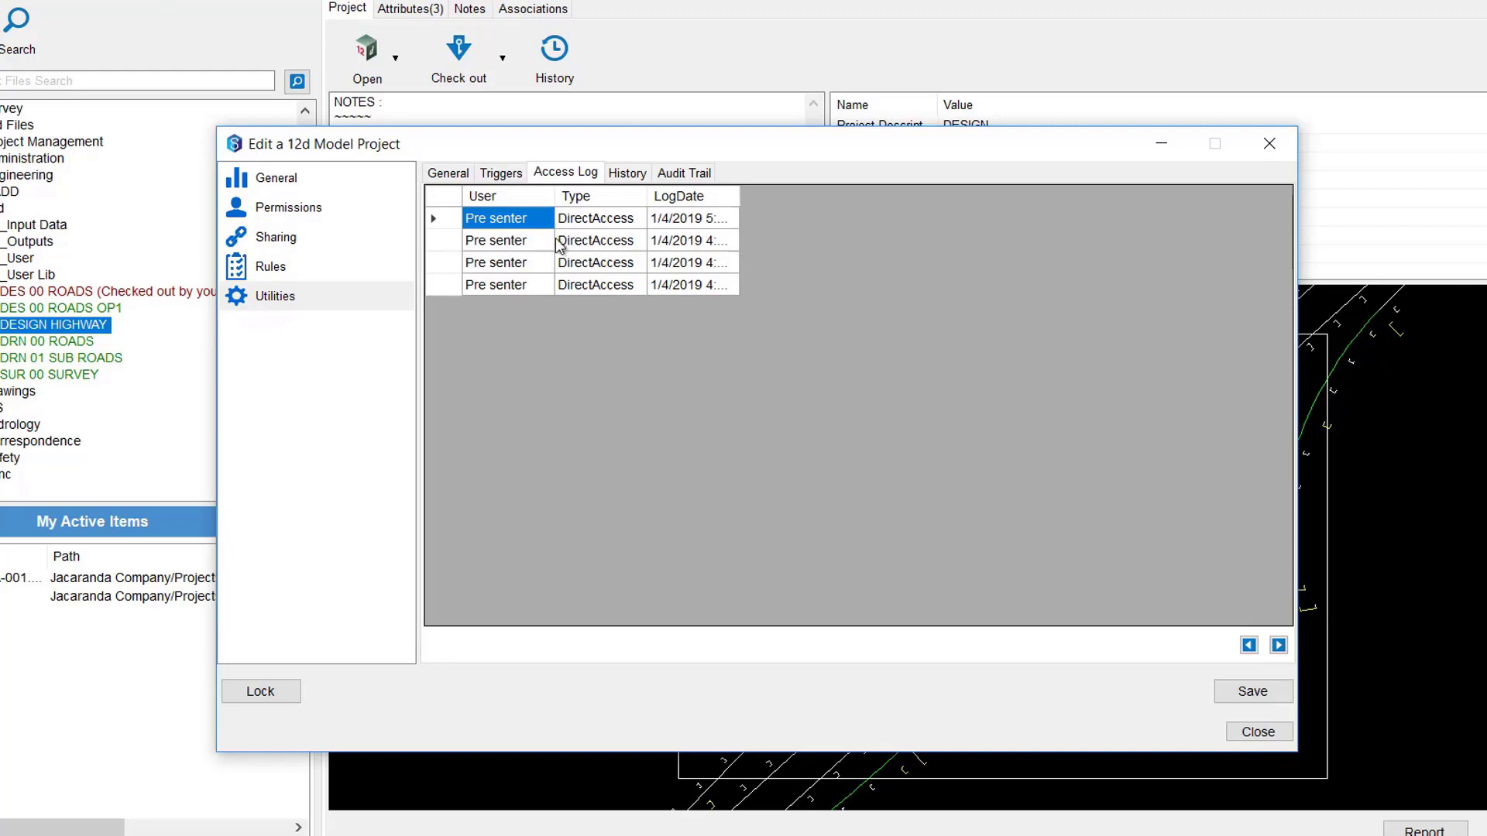
pyautogui.click(627, 174)
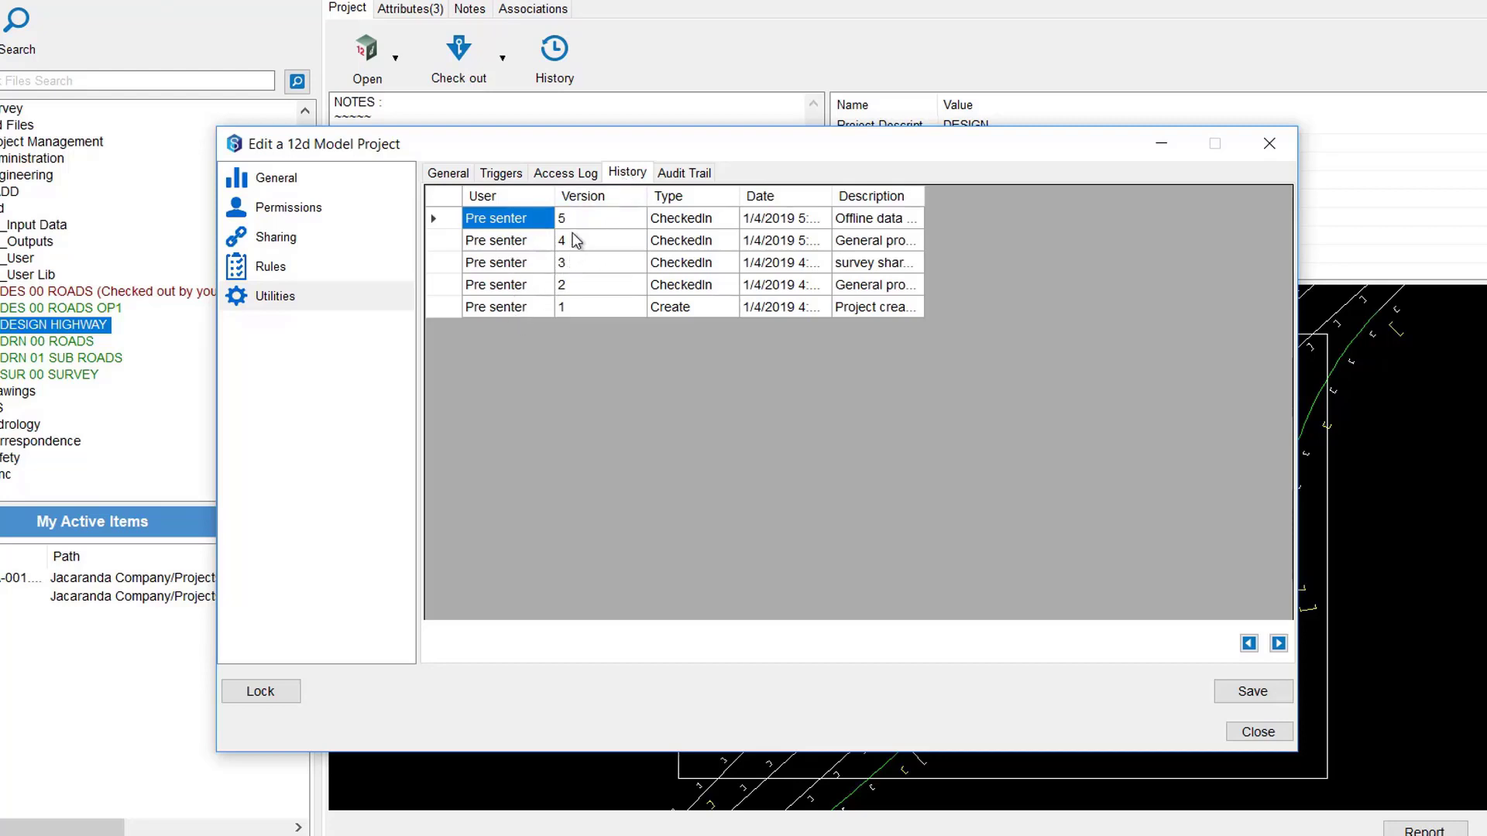
# Step: Examine the project's audit trail and its deletion option among the utilities
pyautogui.click(681, 175)
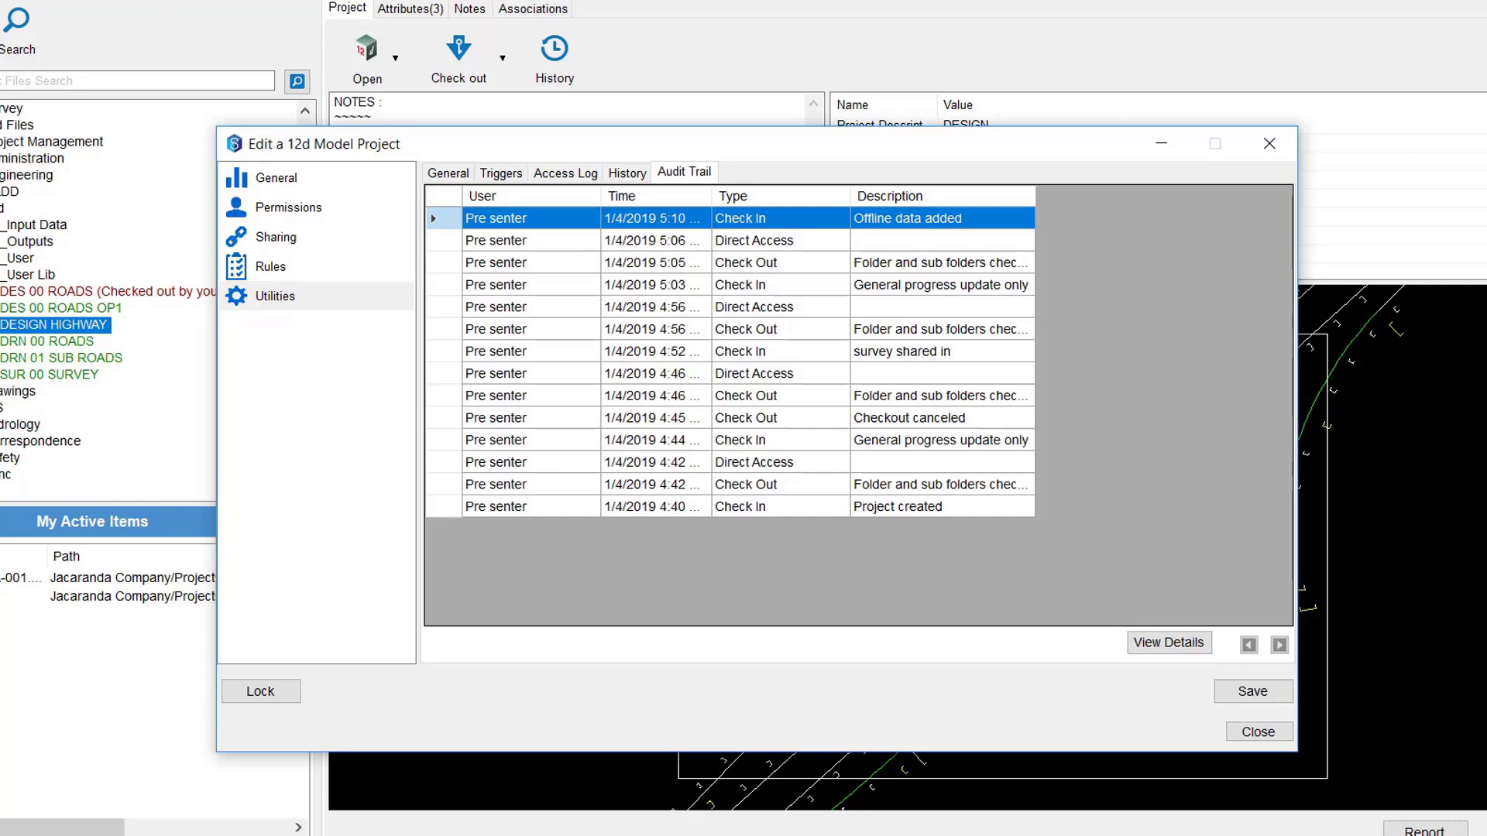
pyautogui.click(463, 172)
# Step: Rename the DESIGN HIGHWAY project as DES 00 HIGHWAY, save the change and close the project settings
pyautogui.click(271, 184)
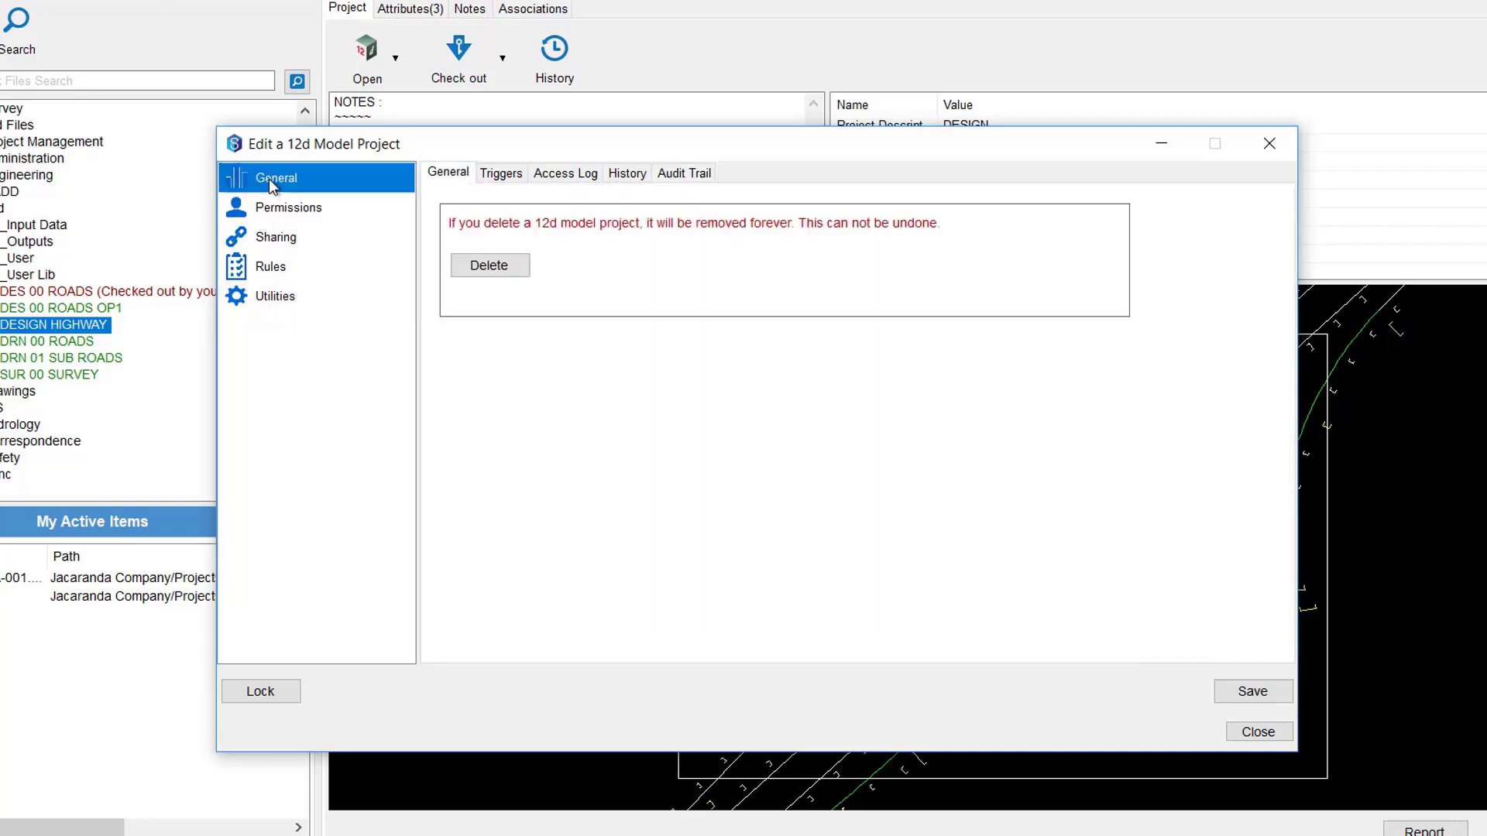
pyautogui.click(492, 175)
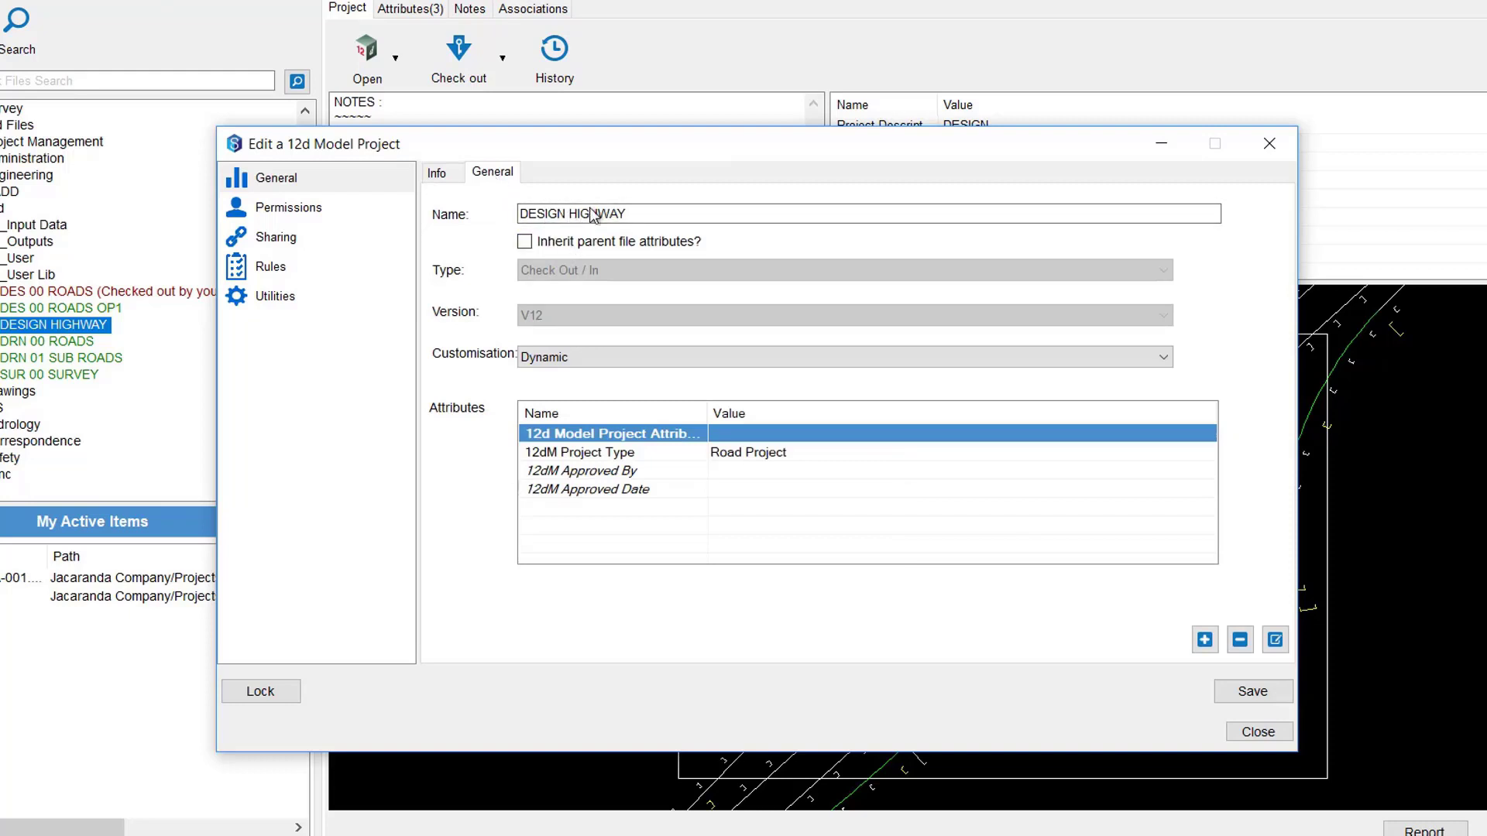
pyautogui.moveTo(626, 214); pyautogui.dragTo(544, 213)
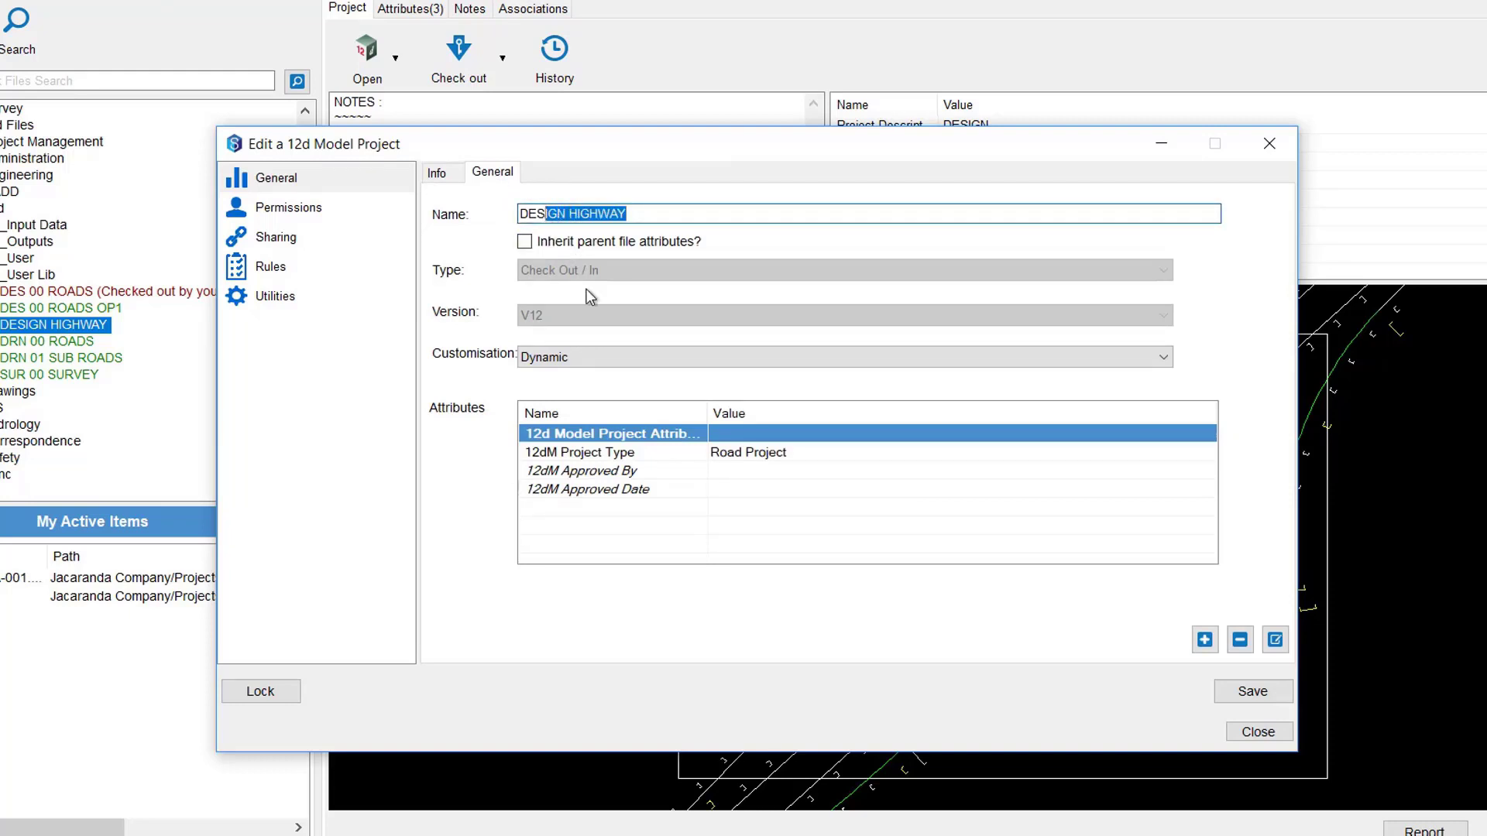
pyautogui.write('00 ')
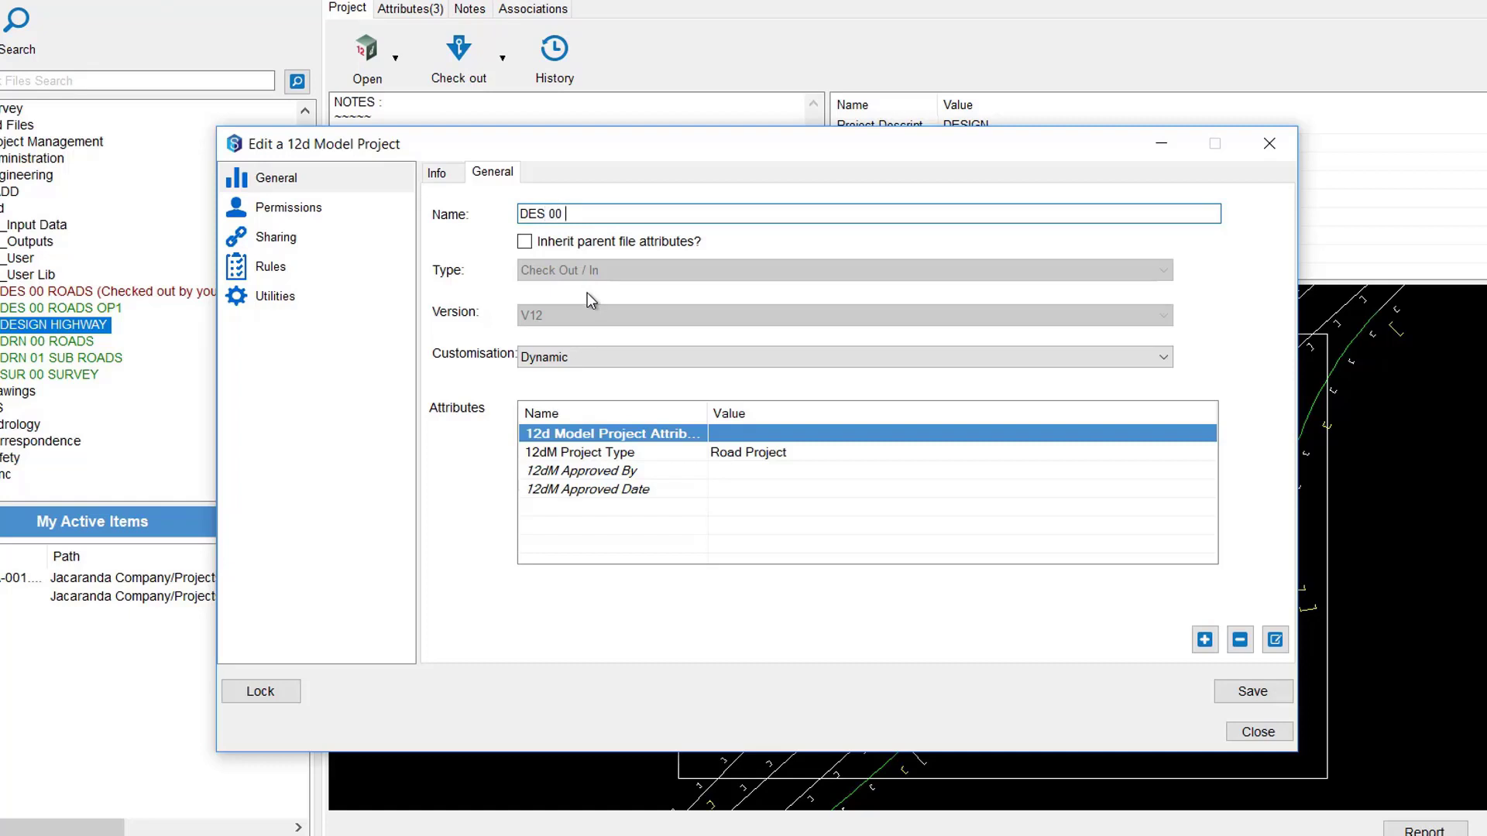
pyautogui.write('HIGHWAY')
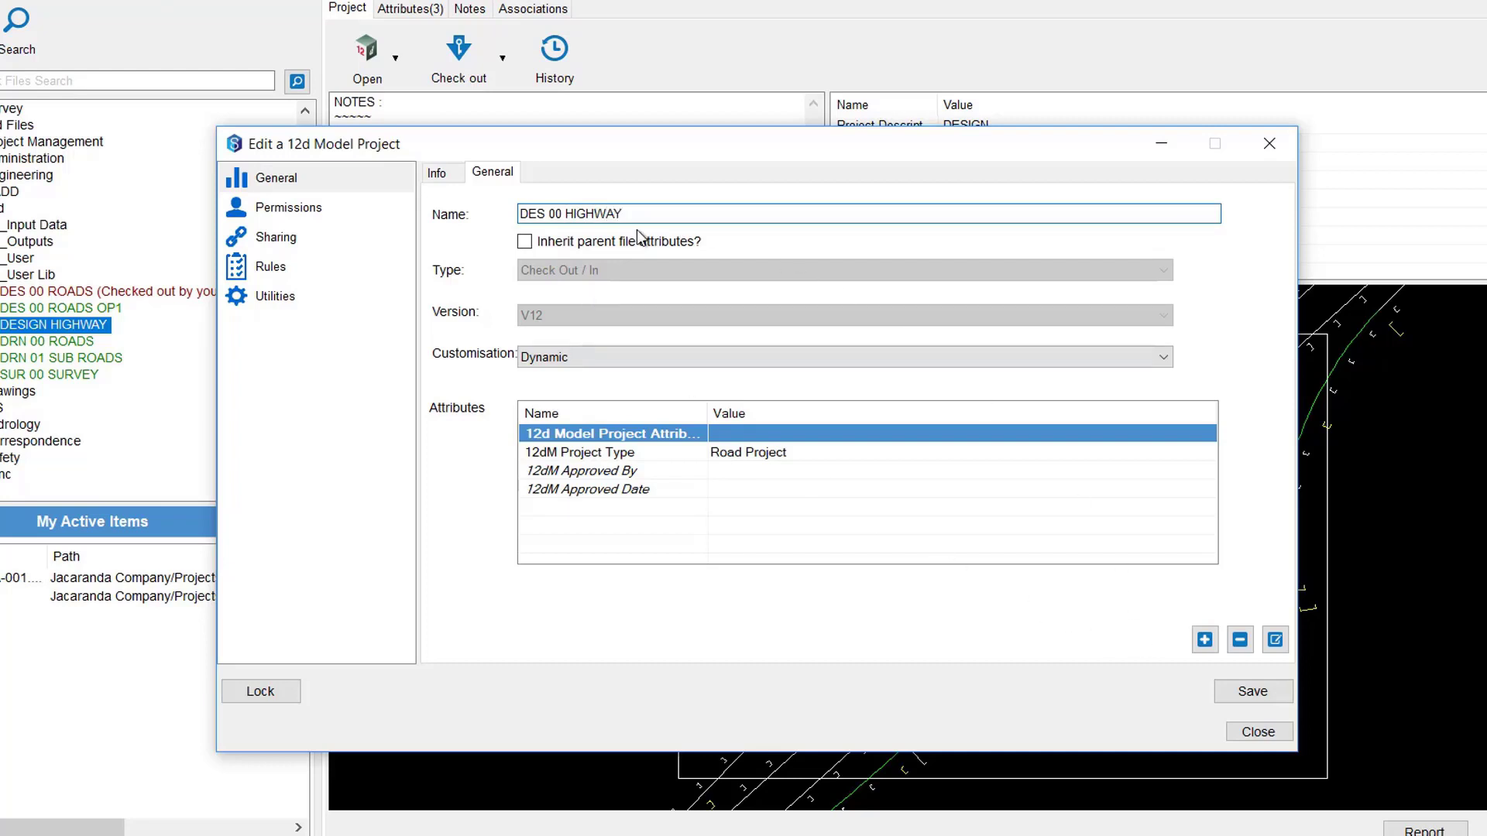
pyautogui.click(1231, 692)
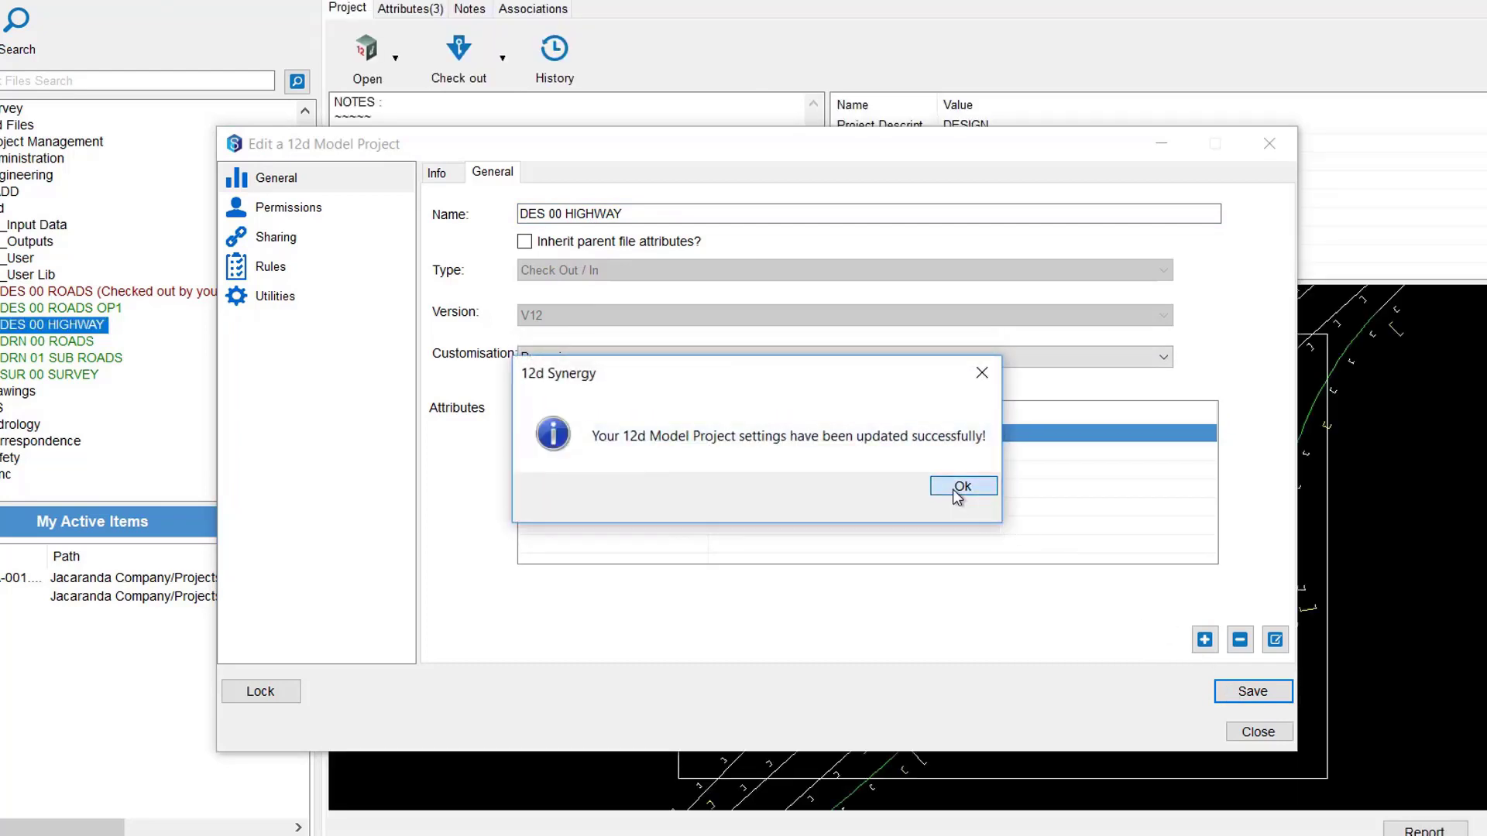
pyautogui.click(959, 488)
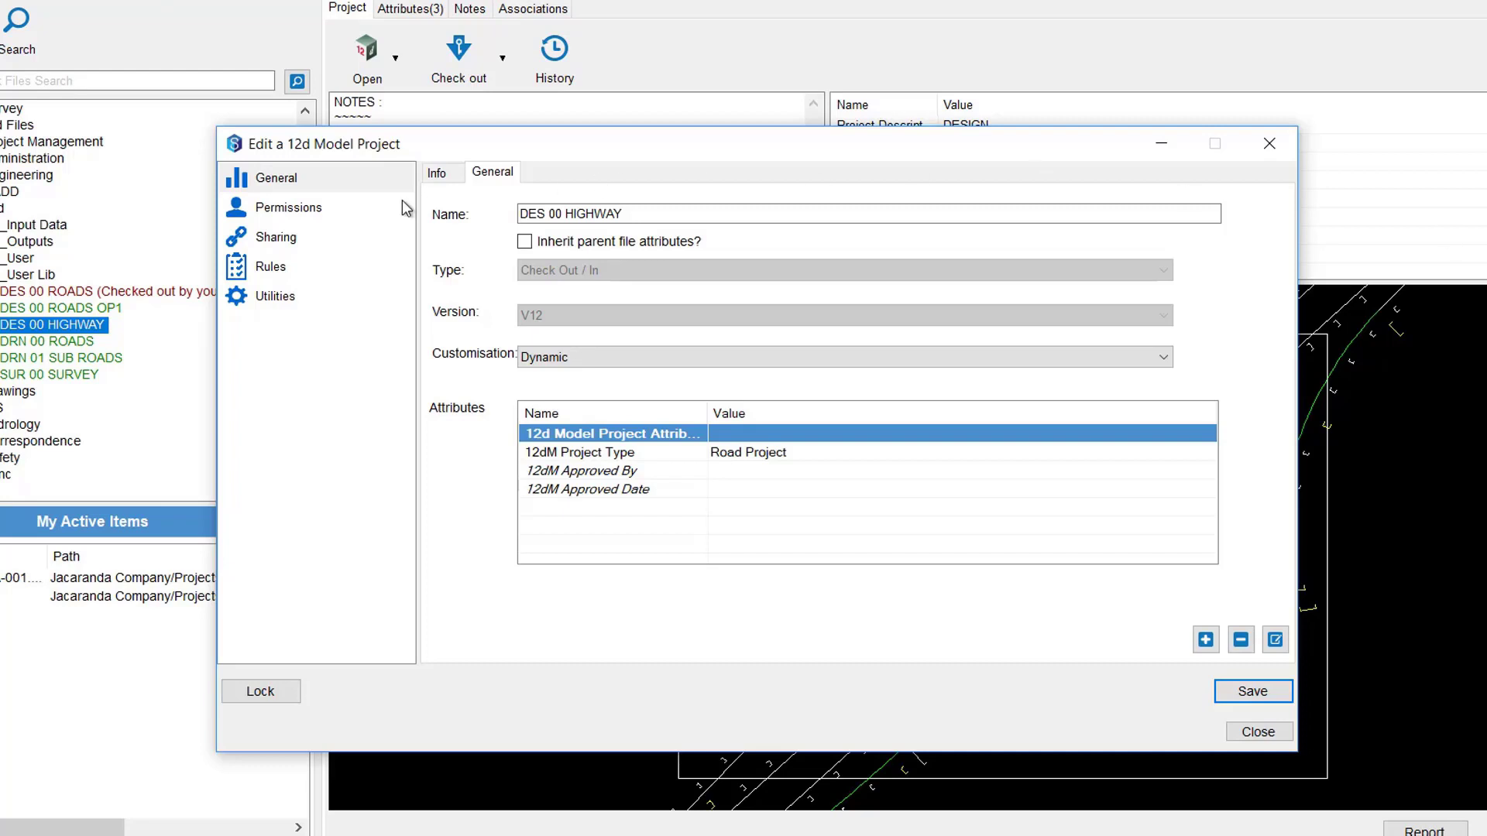
pyautogui.click(268, 306)
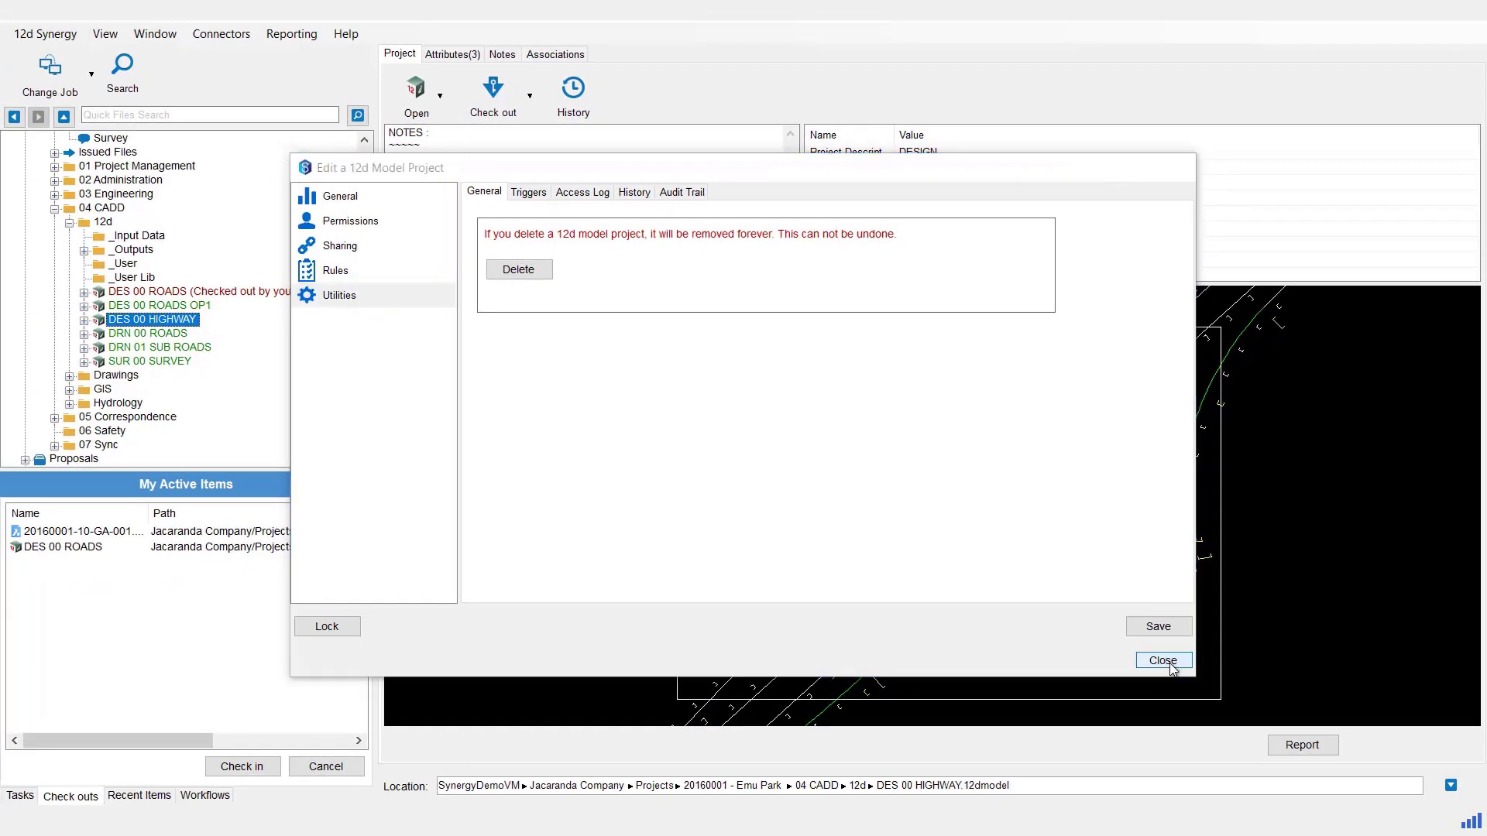
pyautogui.click(1163, 661)
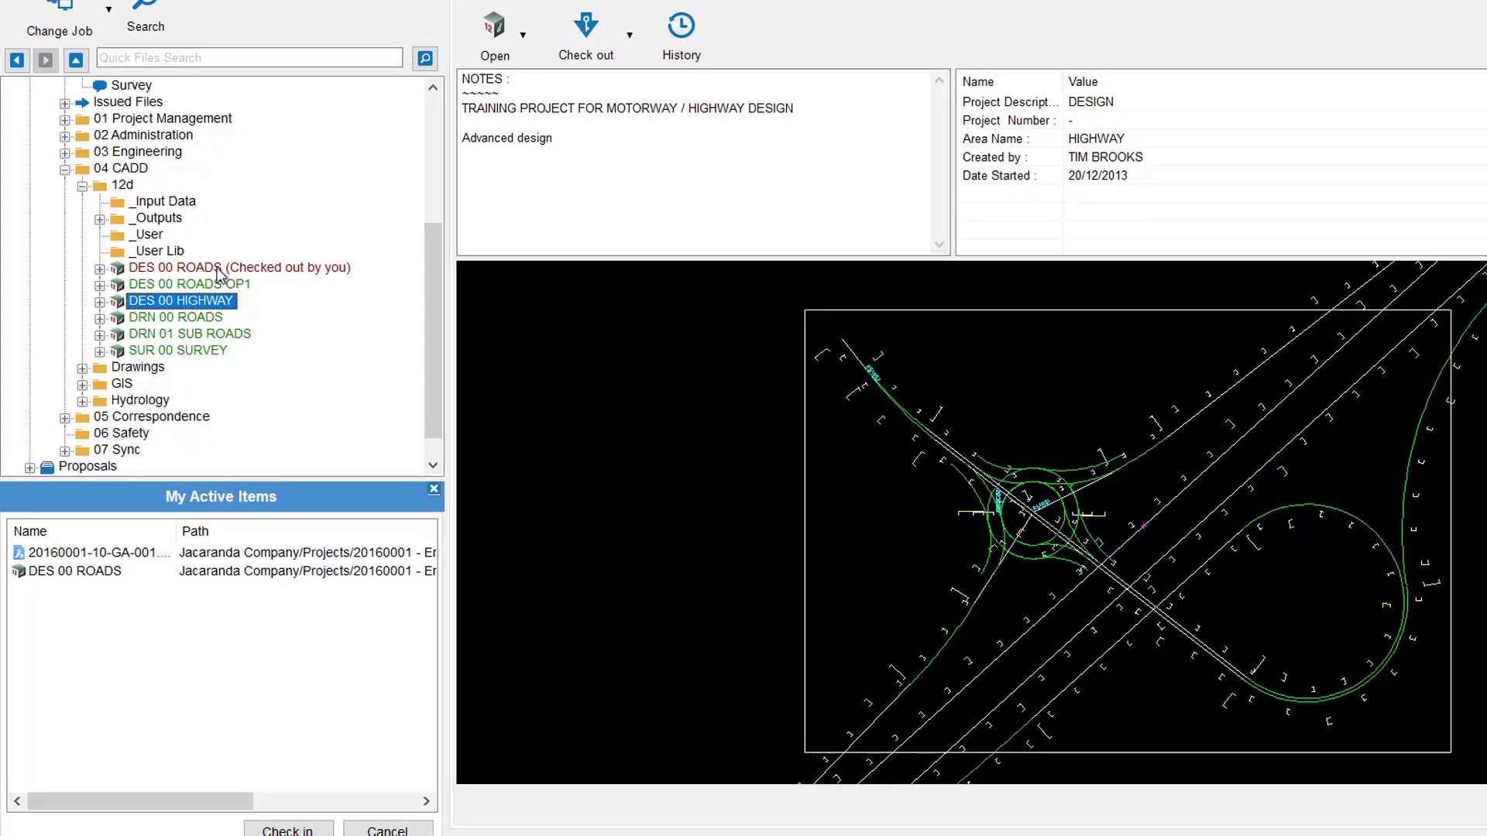
# Step: Open DES 00 HIGHWAY in 12d Model without check out, using the Emu Park environment configuration and declining the offered check out
pyautogui.click(523, 37)
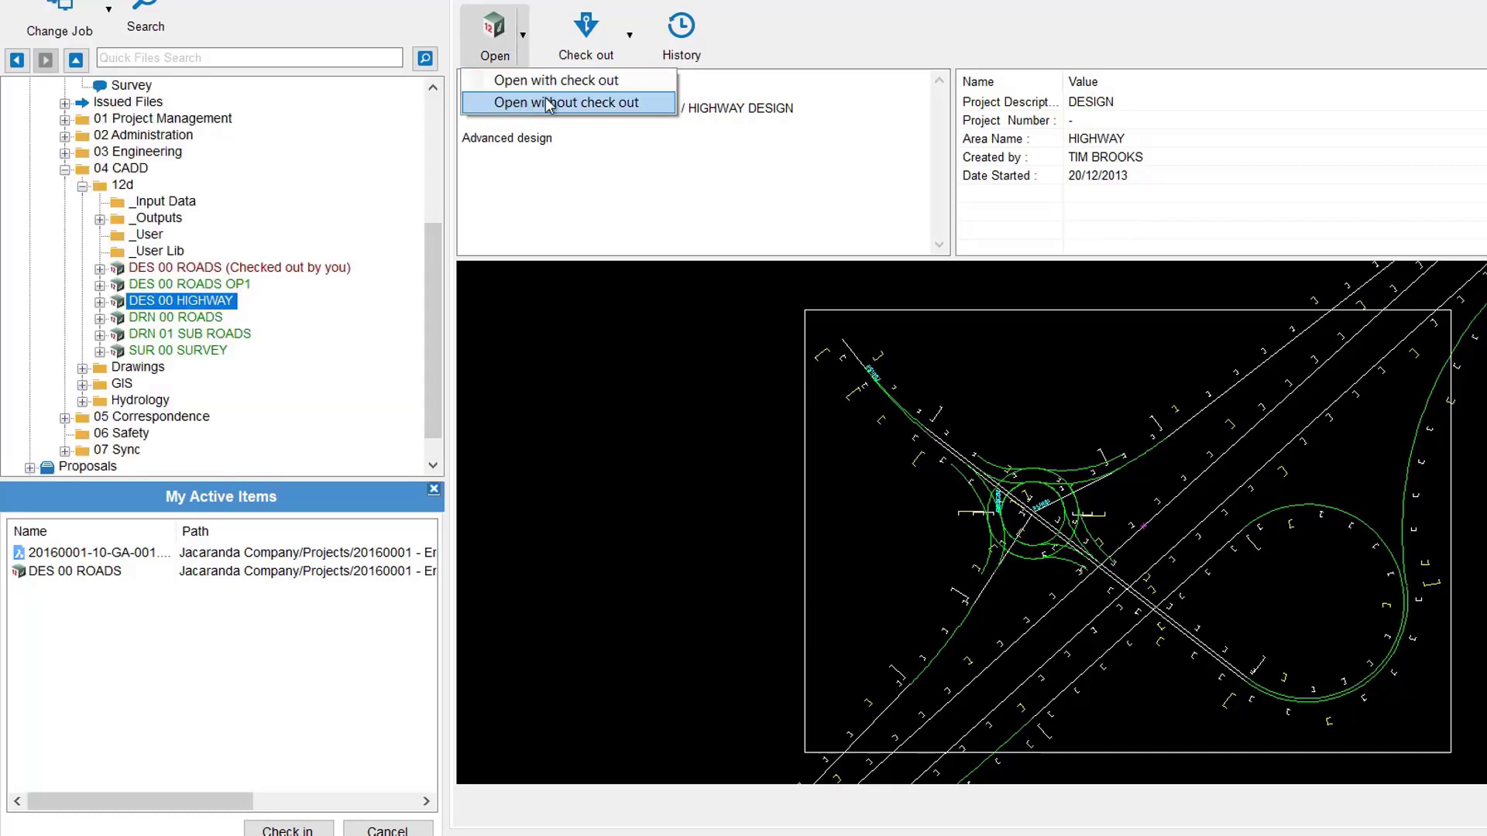
pyautogui.click(579, 103)
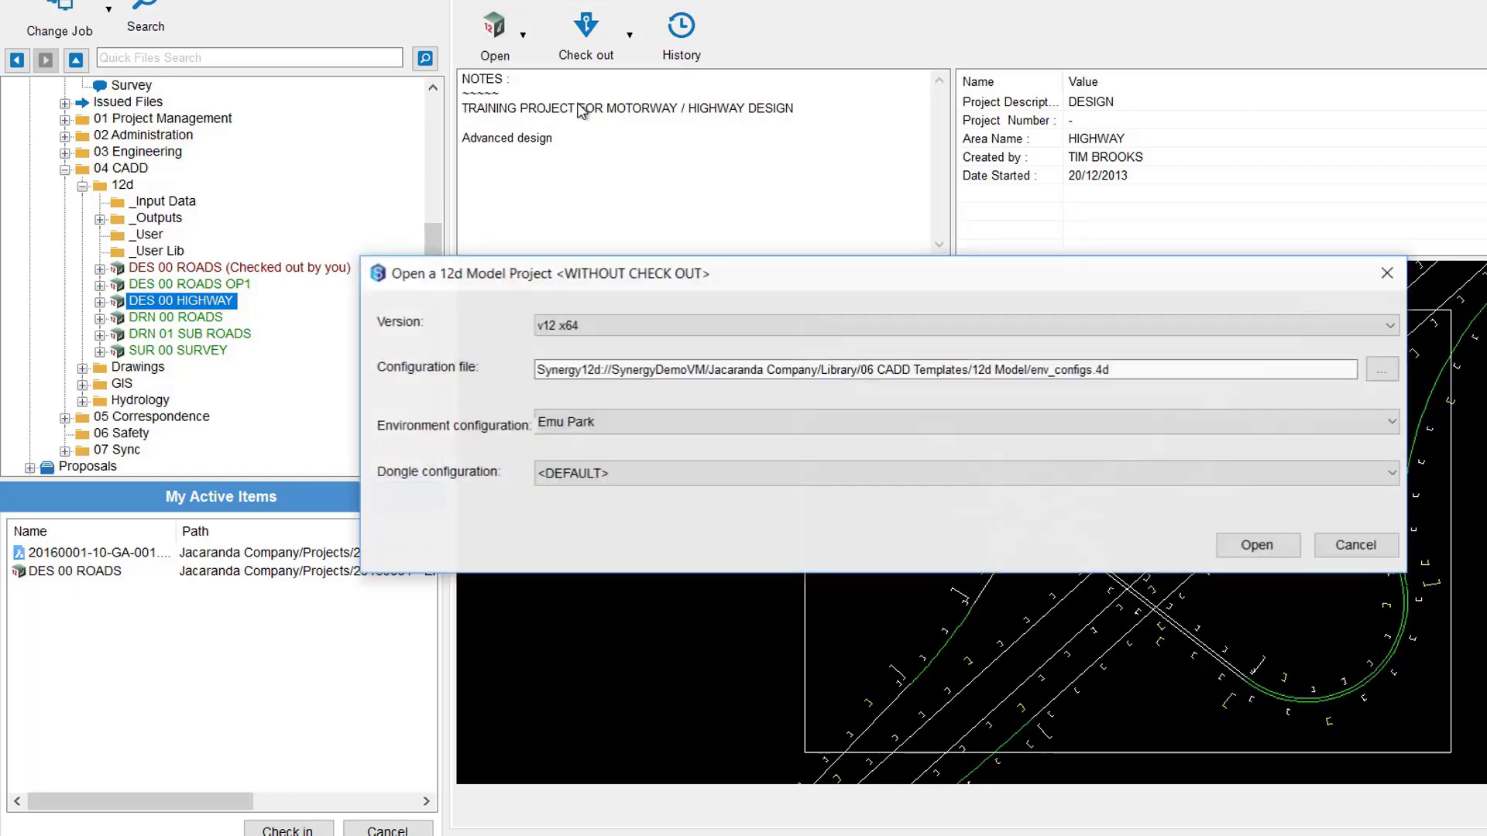
pyautogui.click(1239, 546)
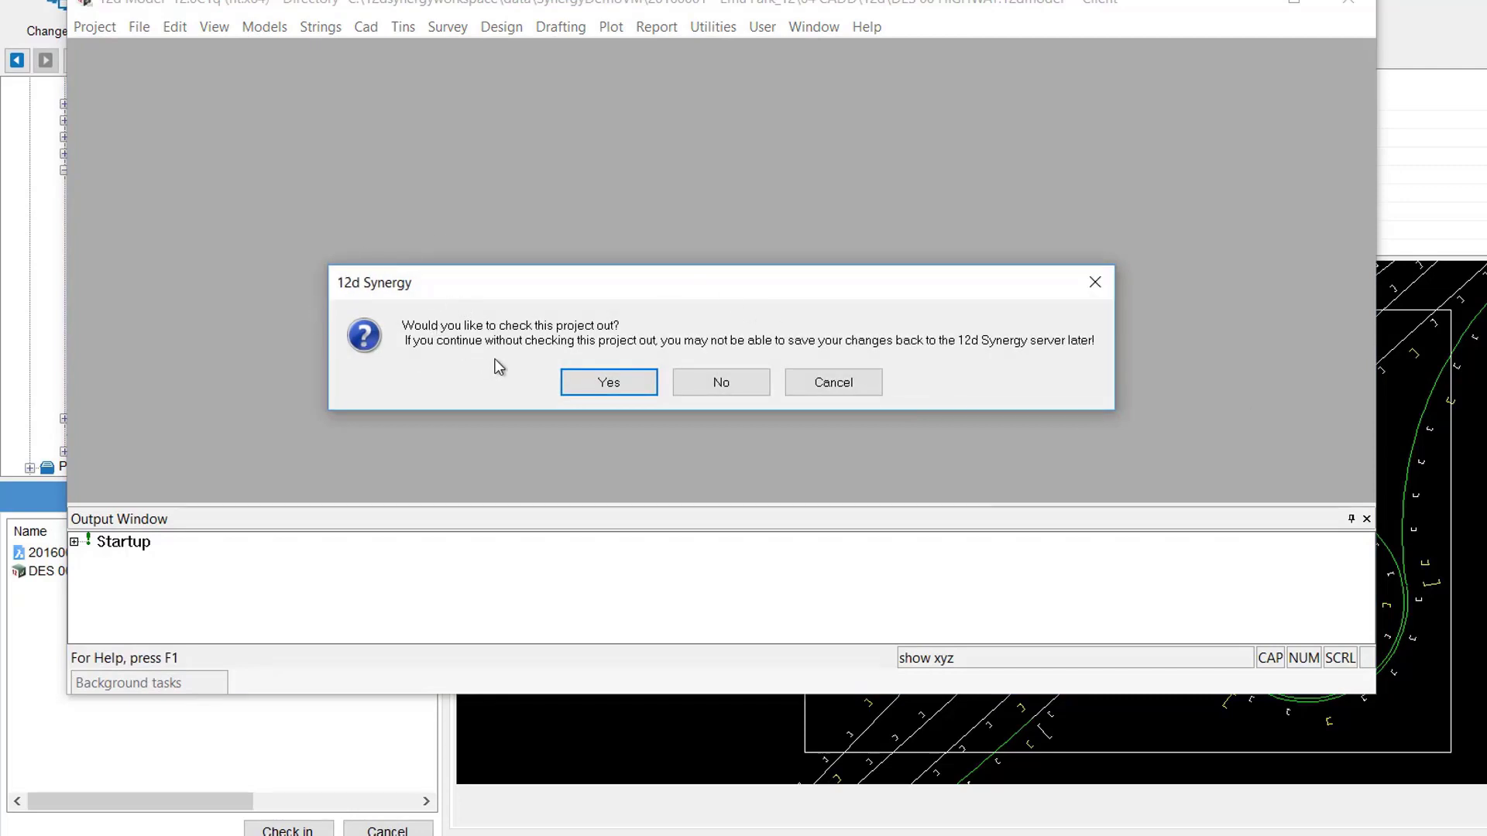
pyautogui.click(726, 381)
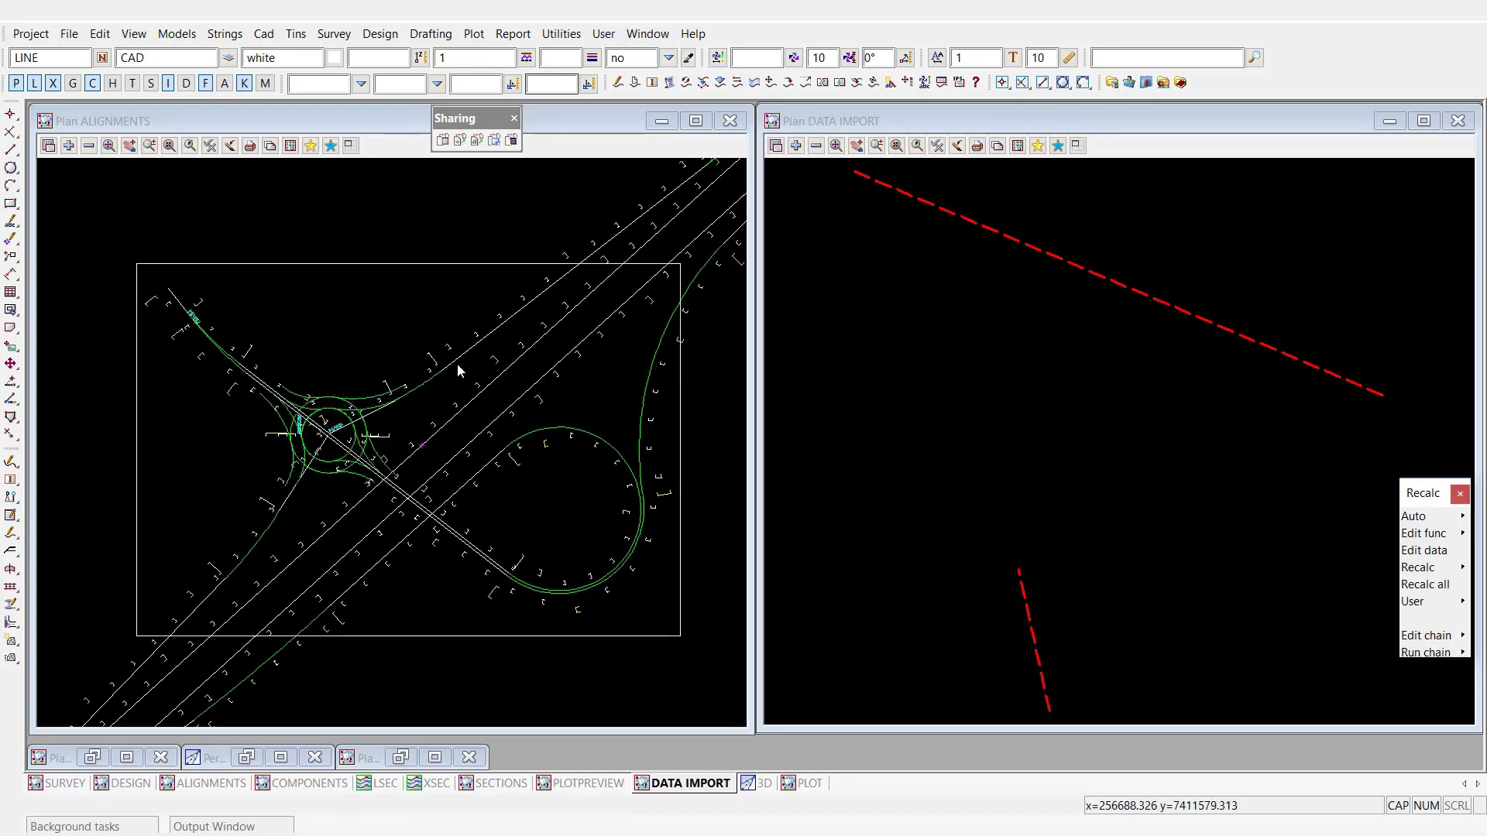
# Step: Exit the 12d Model project without saving and return to 12d Synergy
pyautogui.click(31, 33)
pyautogui.click(68, 389)
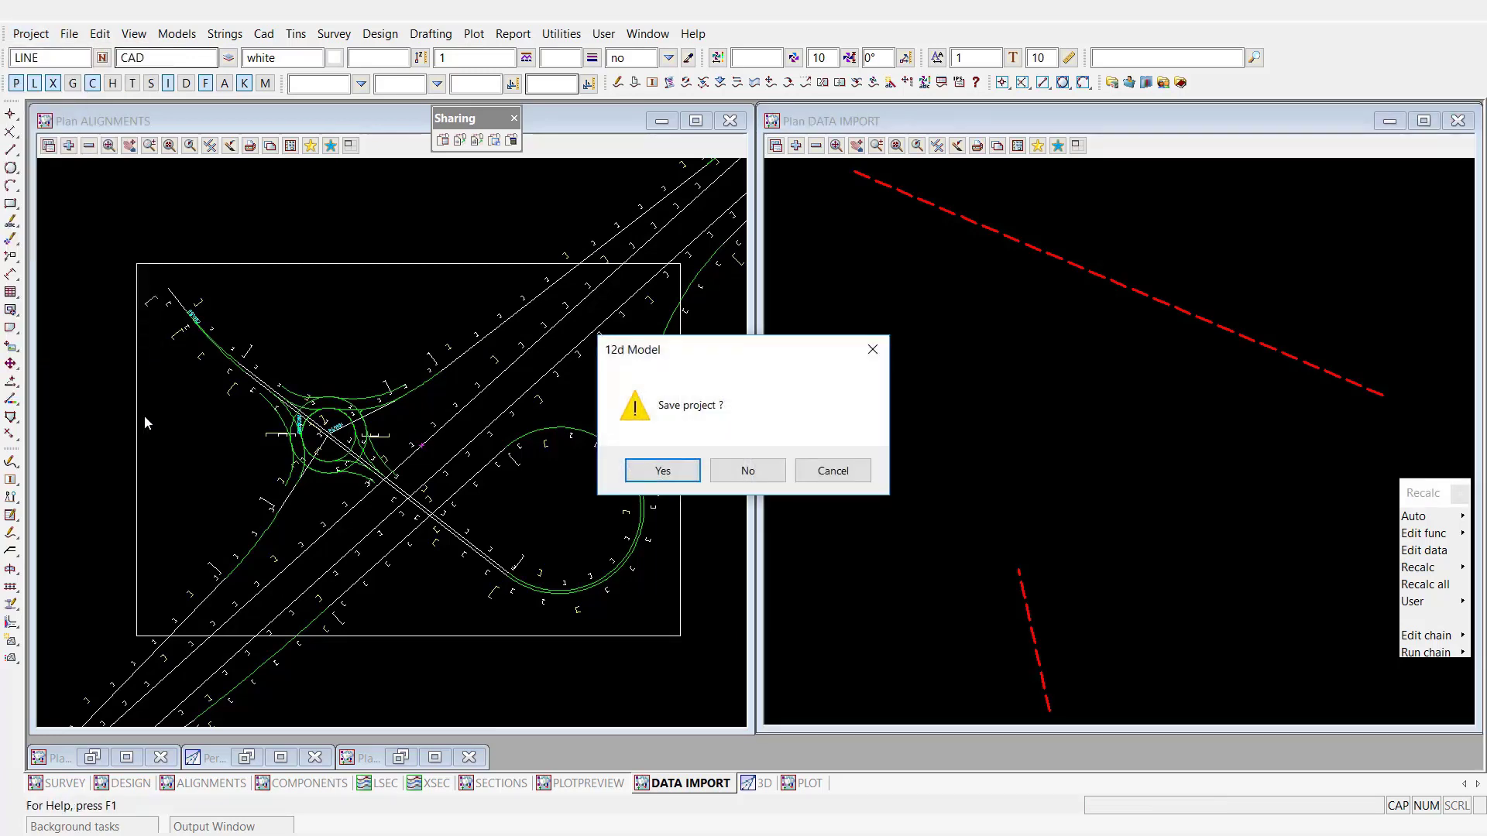
pyautogui.click(745, 472)
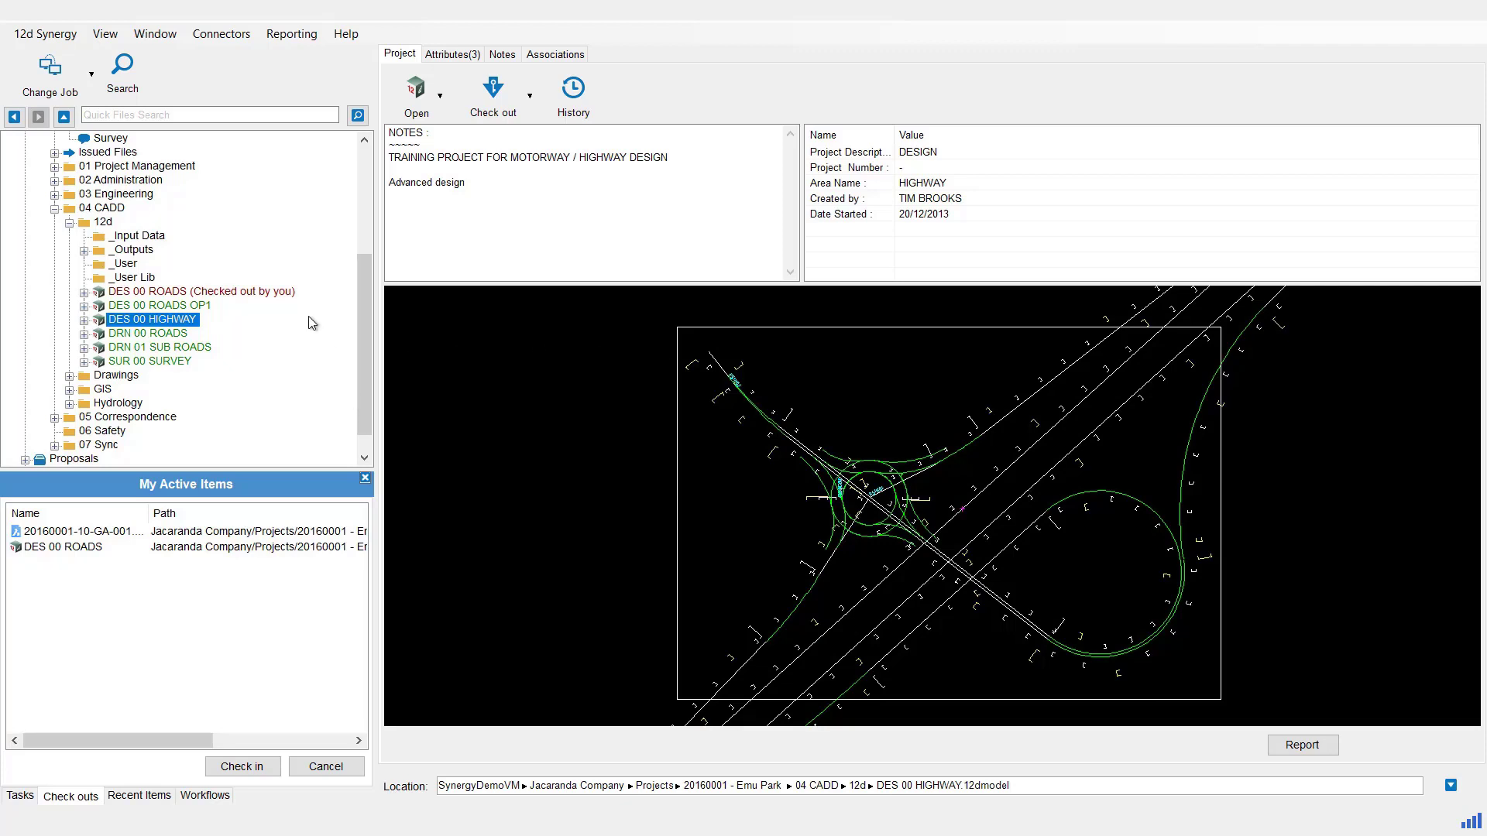
# Step: Check out DES 00 HIGHWAY, DES 00 ROADS and DRN 00 ROADS together from the 04 CADD 12d folder
pyautogui.click(530, 96)
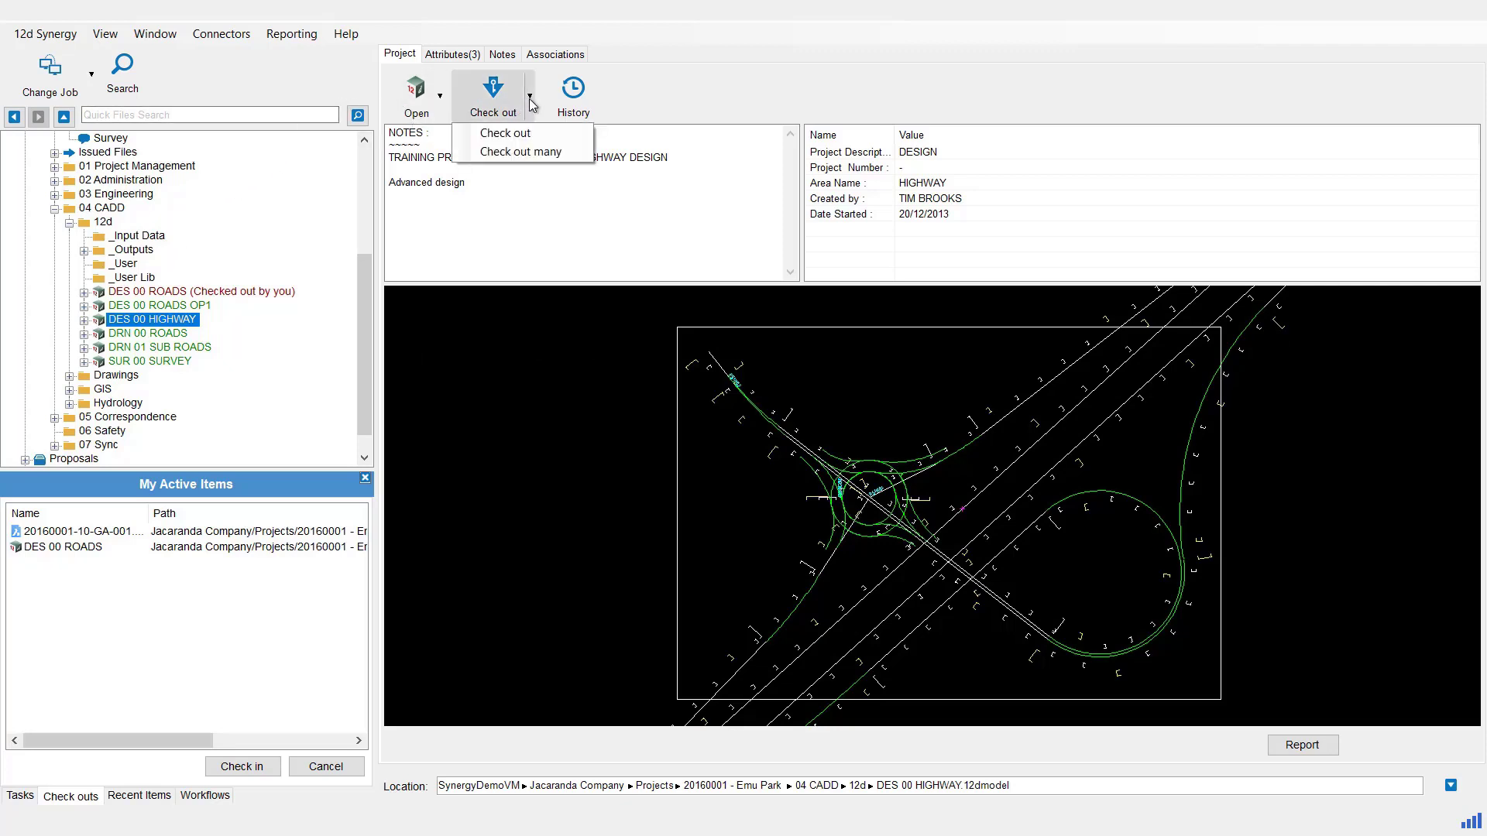
pyautogui.click(500, 153)
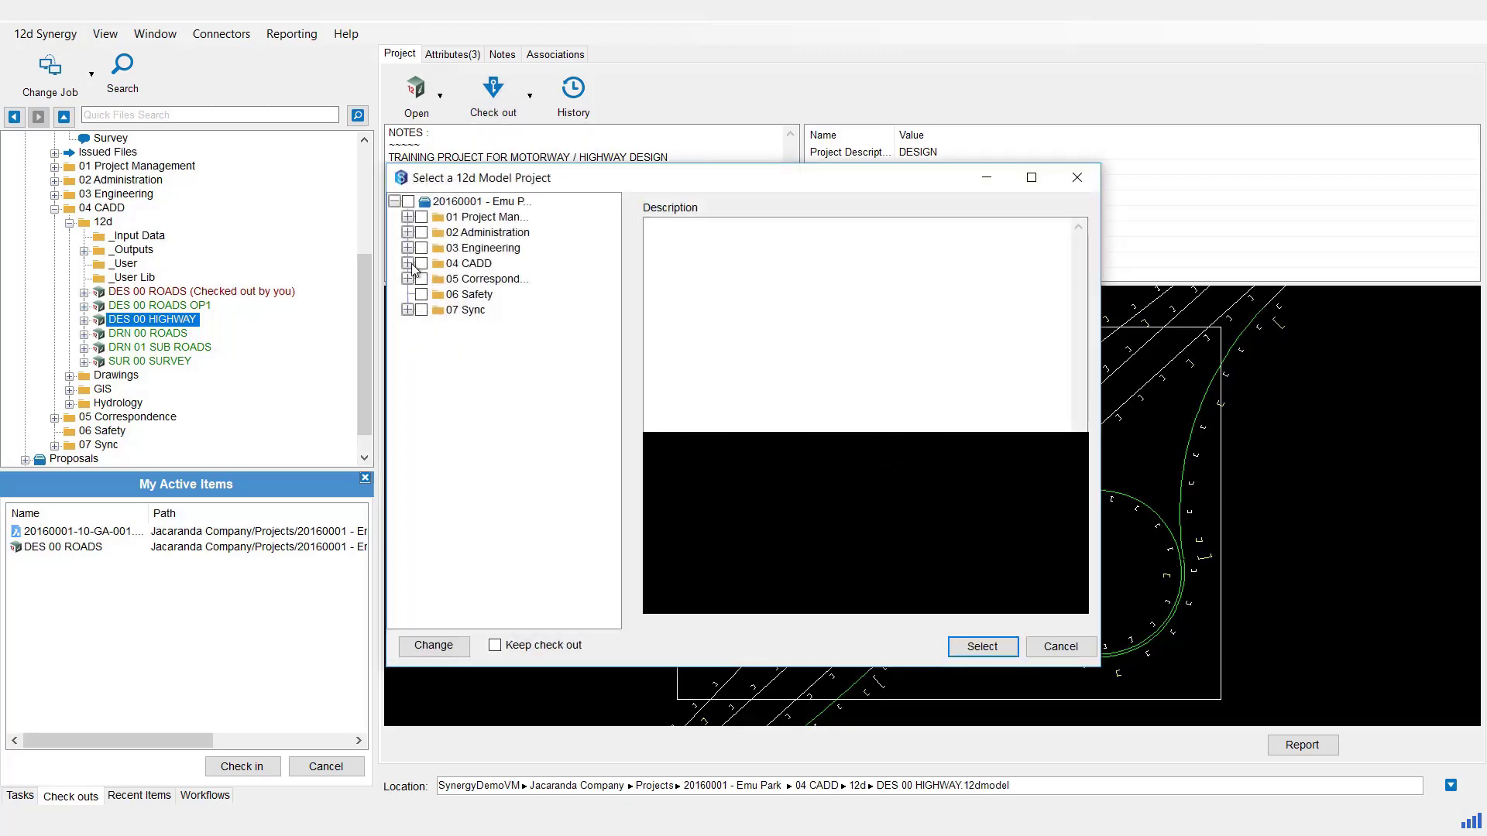
pyautogui.click(407, 264)
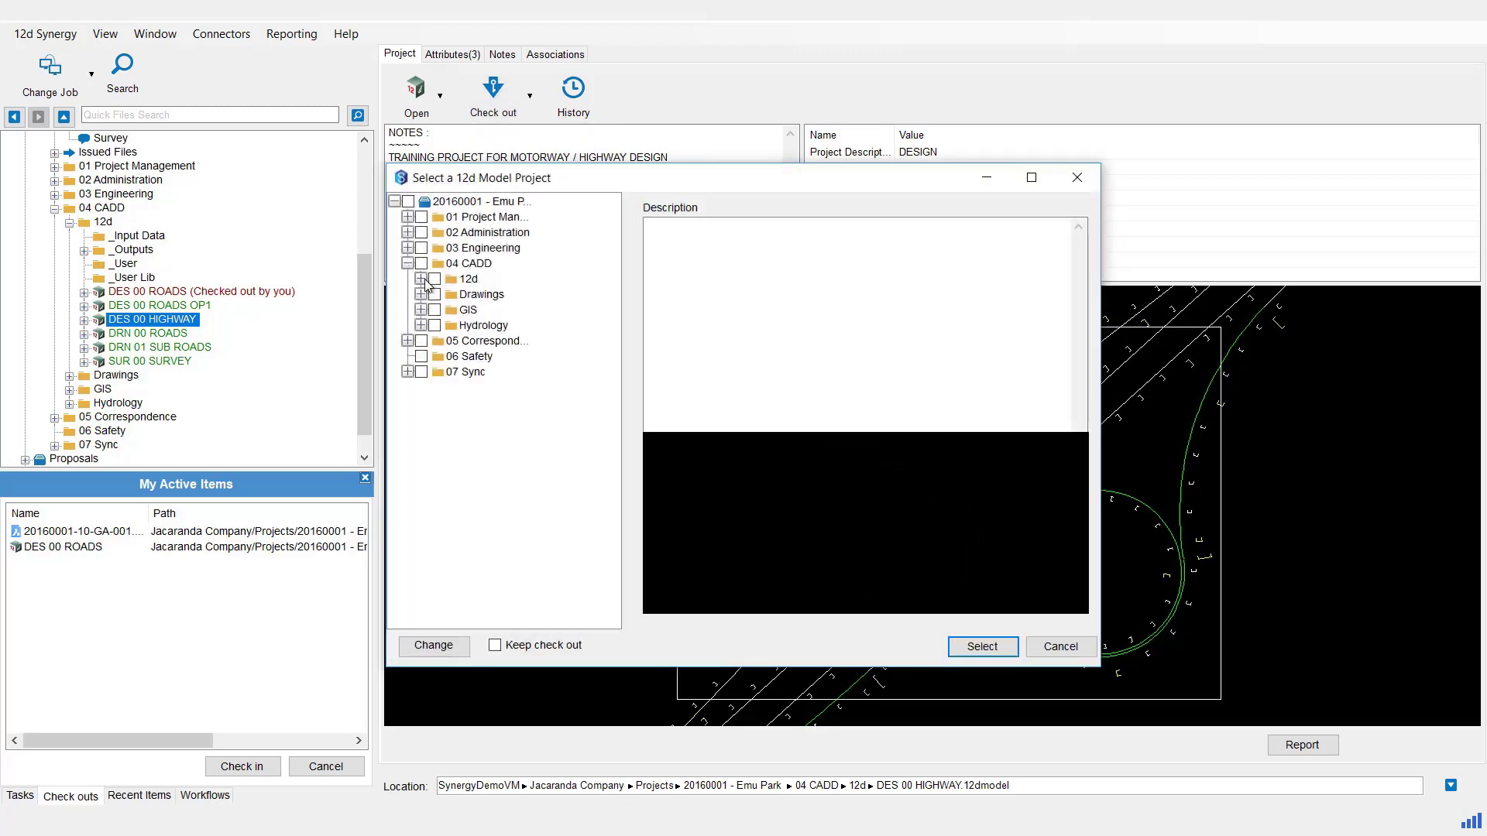
pyautogui.click(421, 279)
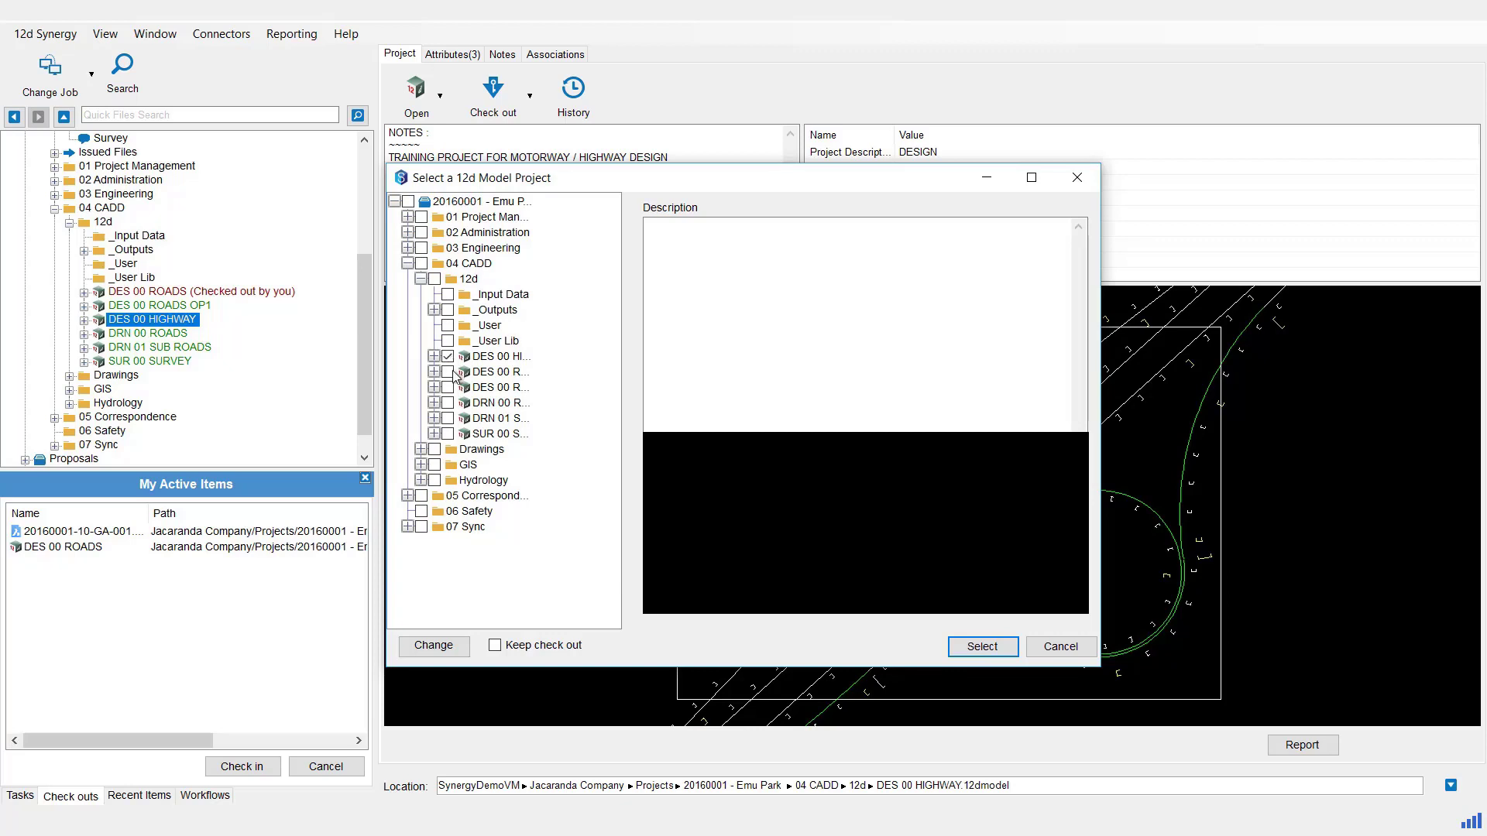
pyautogui.click(448, 373)
pyautogui.click(449, 403)
pyautogui.click(984, 649)
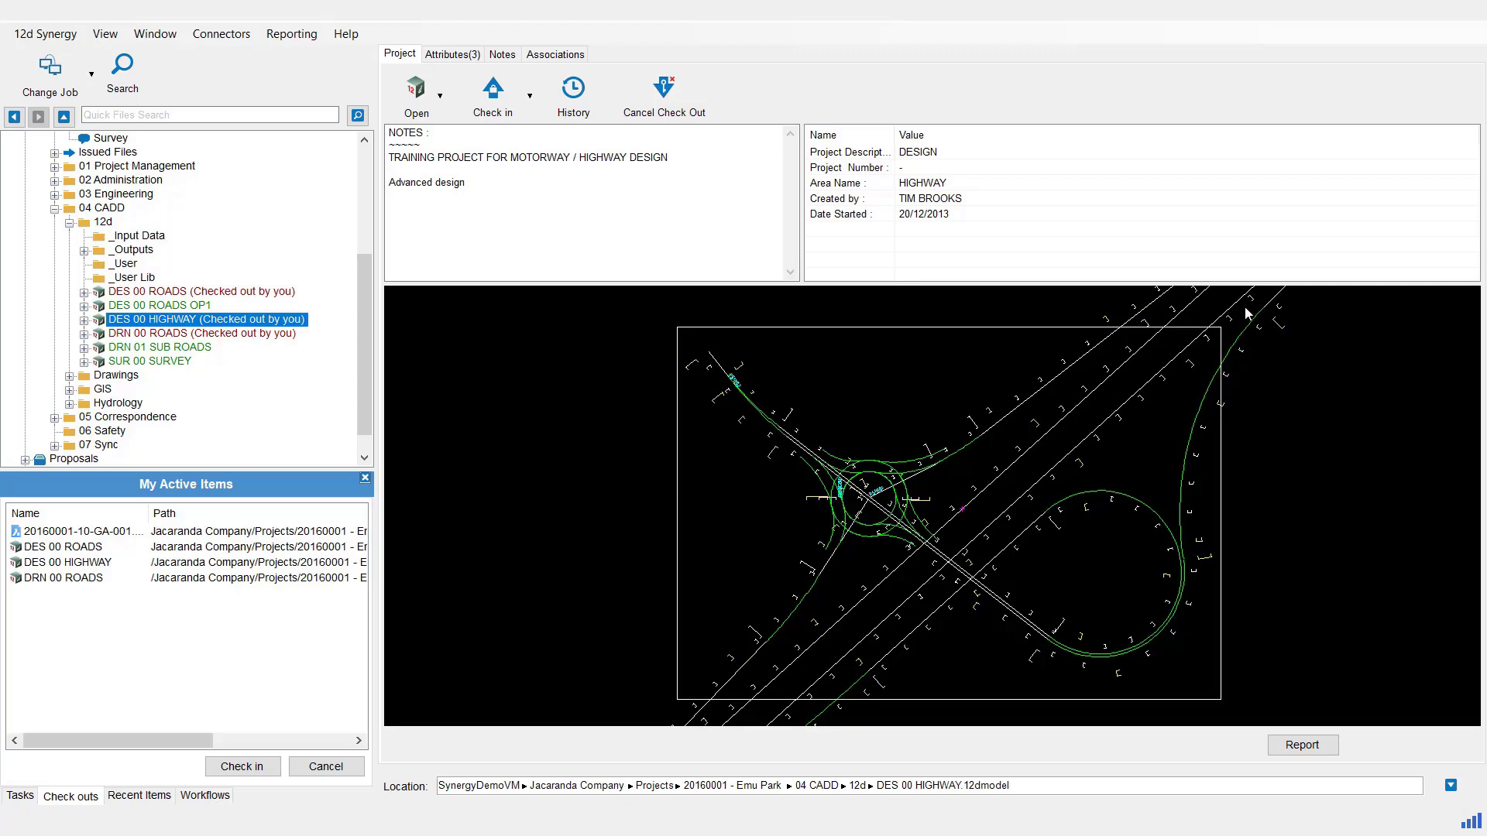
# Step: Select DES 00 HIGHWAY, DES 00 ROADS and DRN 00 ROADS in the 04 CADD 12d folder for a combined check-in
pyautogui.click(531, 98)
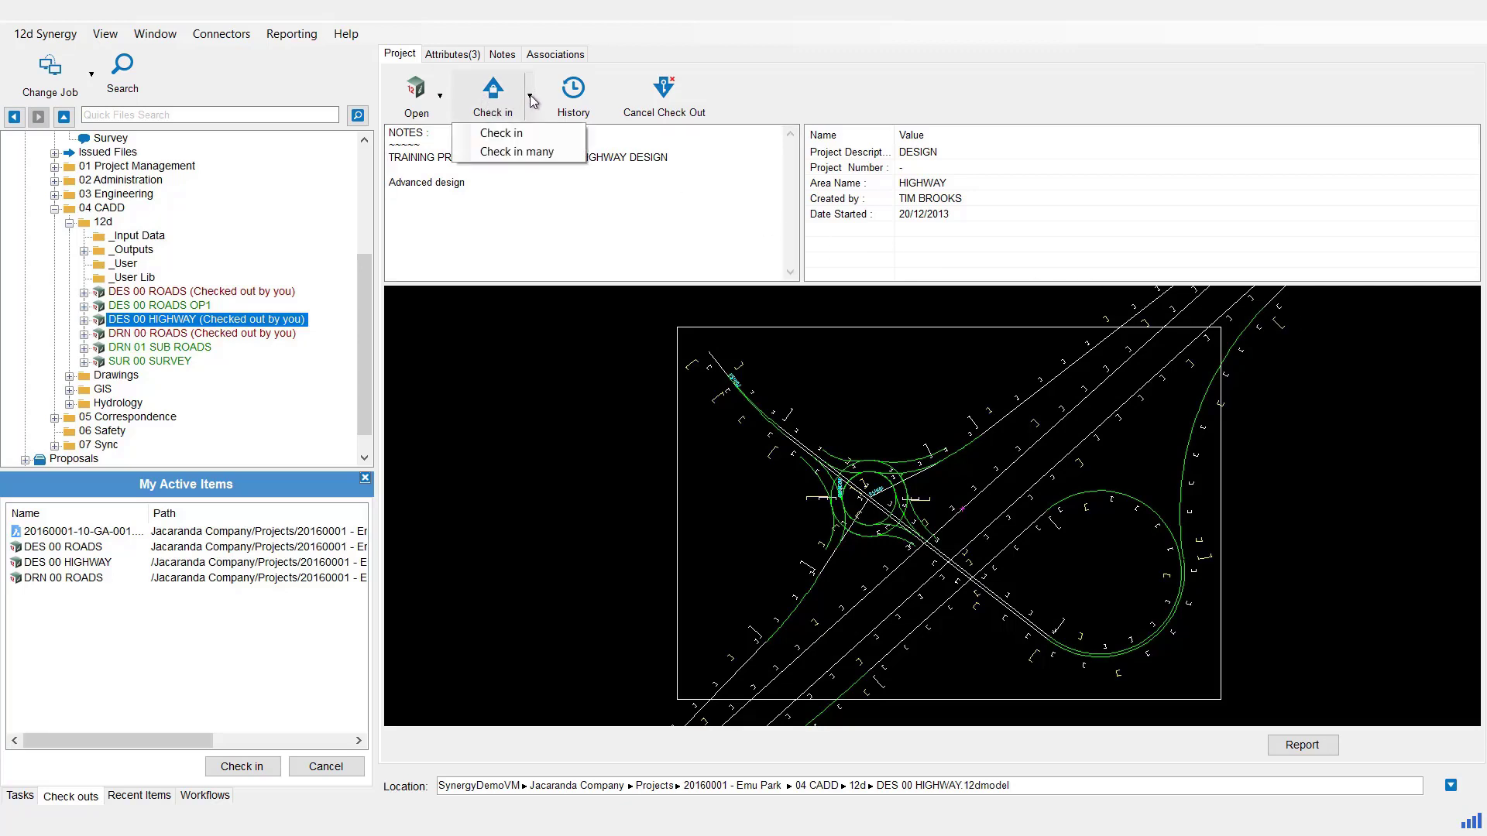
pyautogui.click(526, 152)
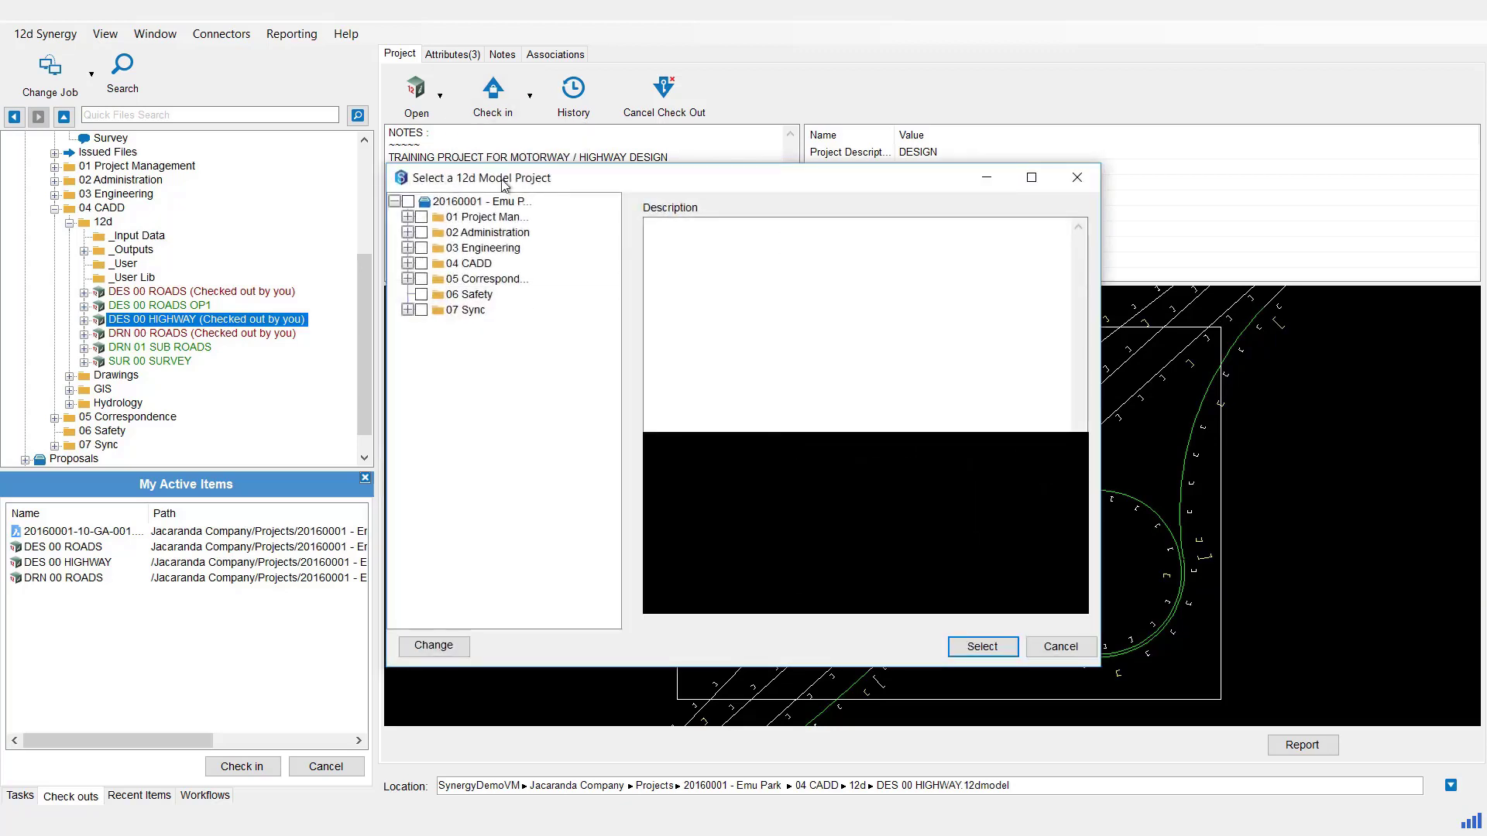
pyautogui.click(408, 264)
pyautogui.click(421, 279)
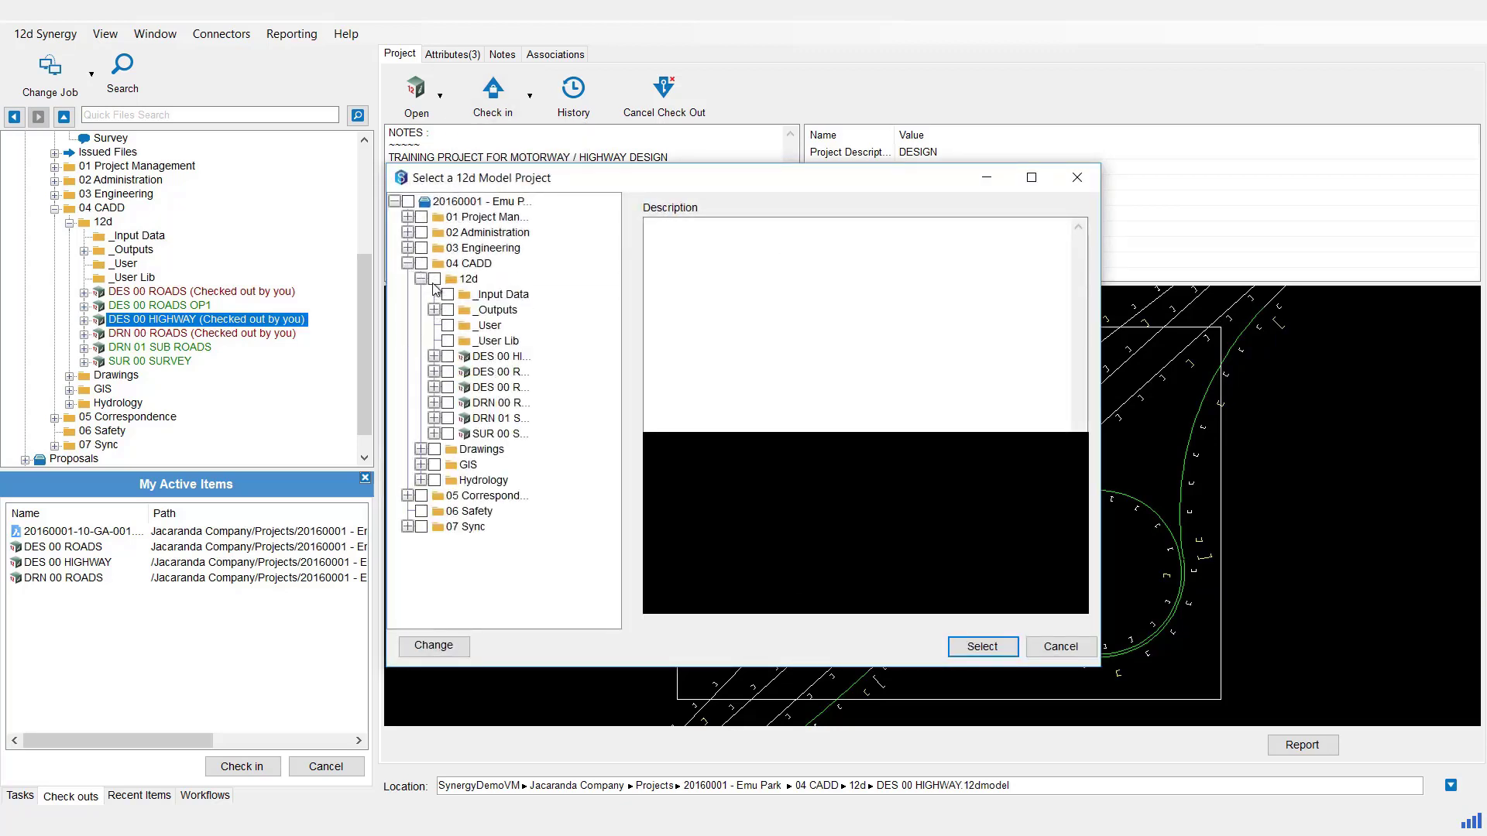
pyautogui.click(447, 357)
pyautogui.click(448, 372)
pyautogui.click(448, 403)
pyautogui.click(972, 656)
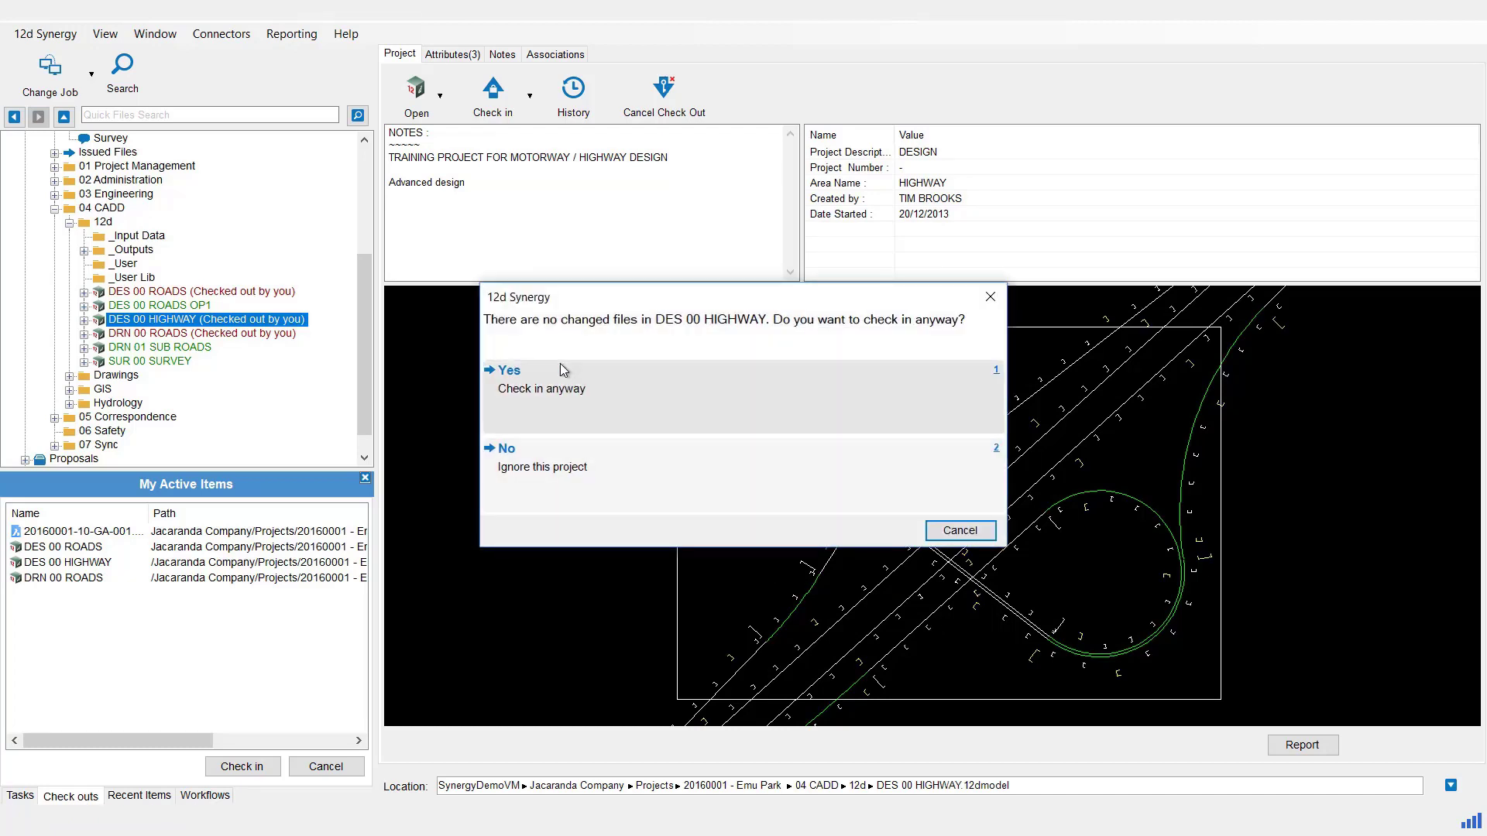
# Step: Check in the selected projects, including those without changed files, using the Working Update description and accepting the associated task update
pyautogui.click(523, 388)
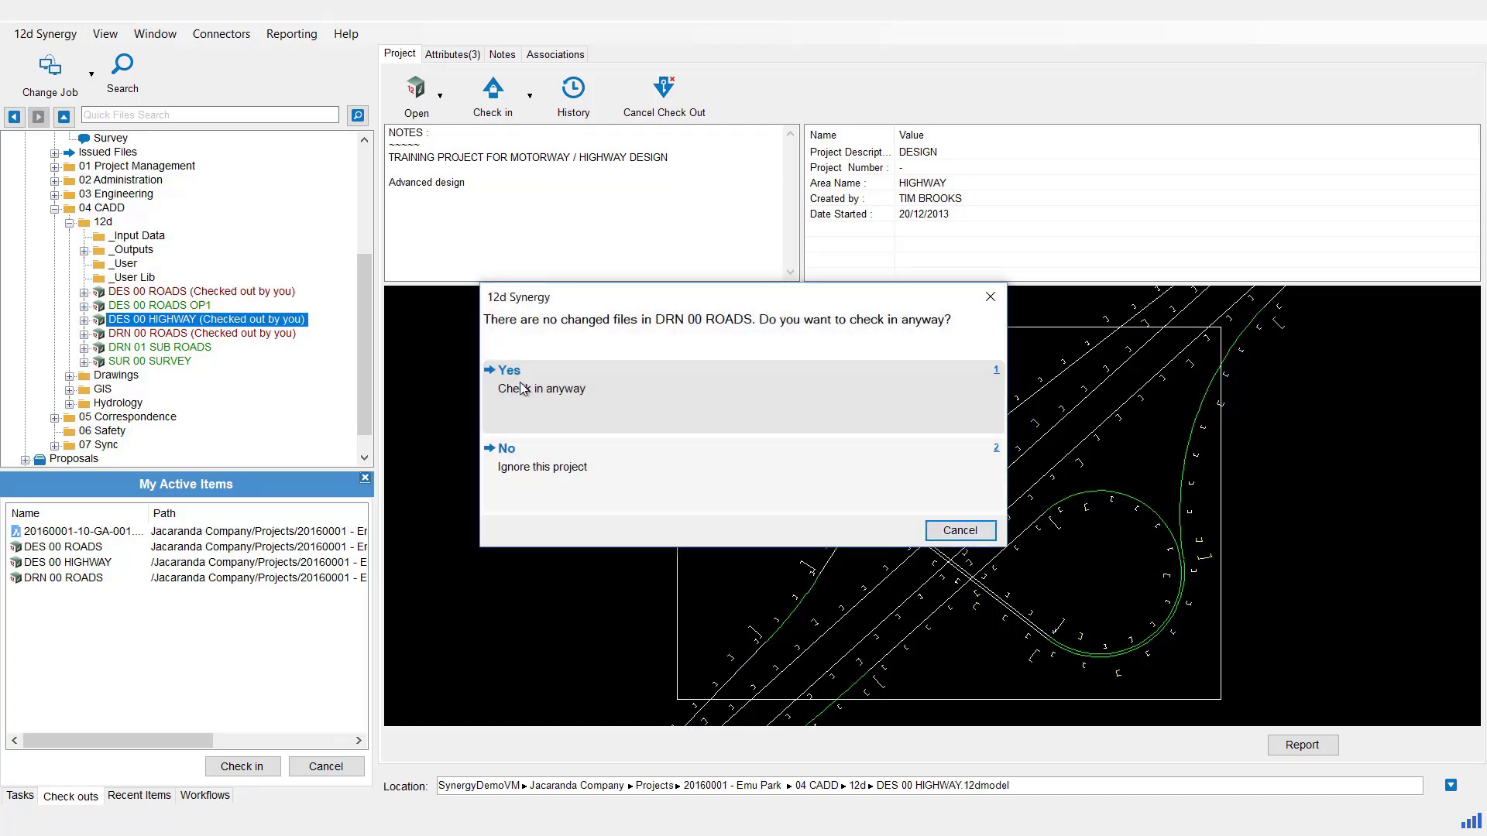
pyautogui.click(524, 387)
pyautogui.click(524, 386)
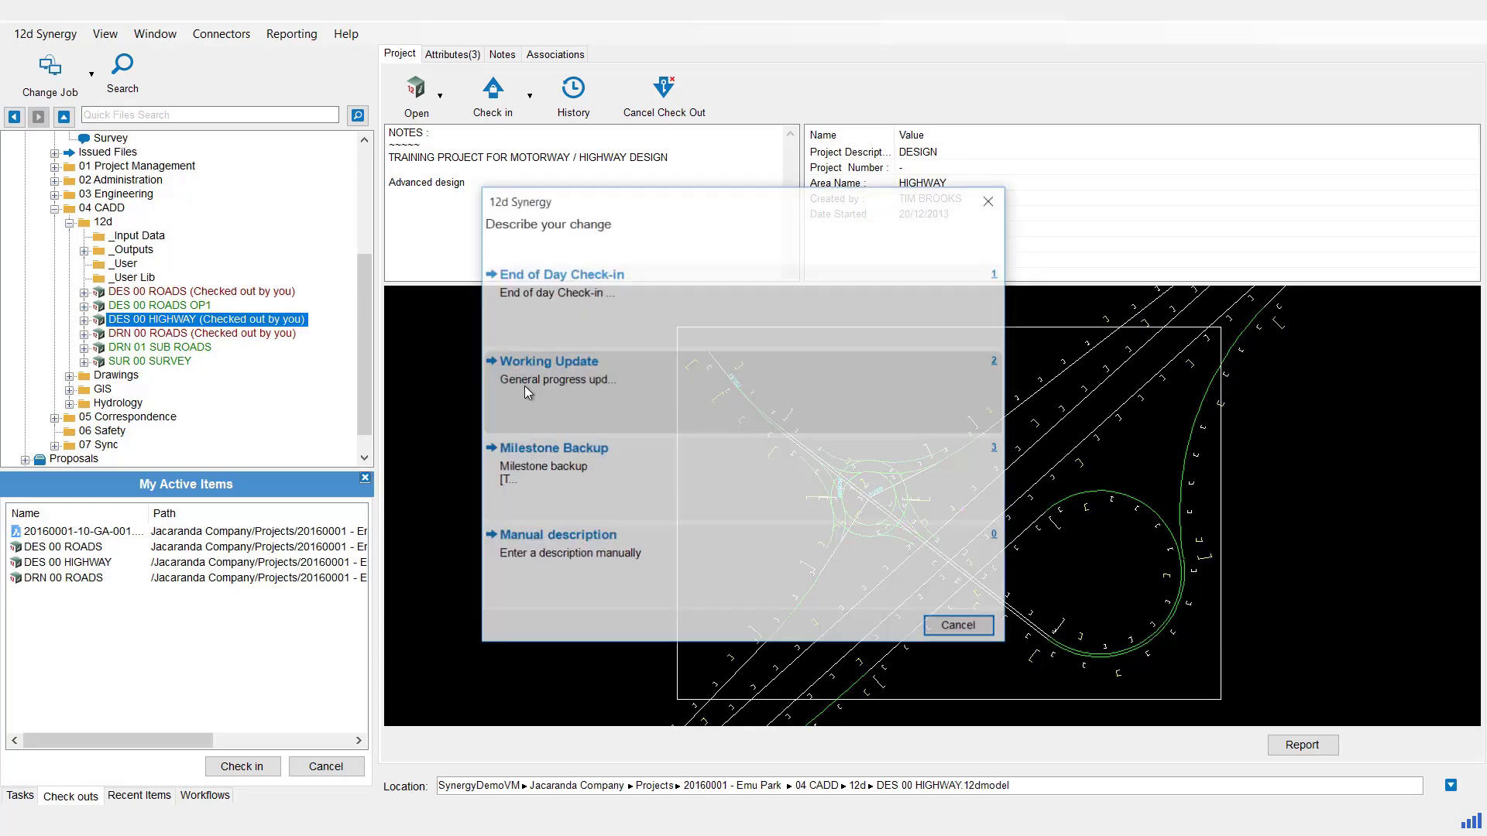
pyautogui.click(546, 362)
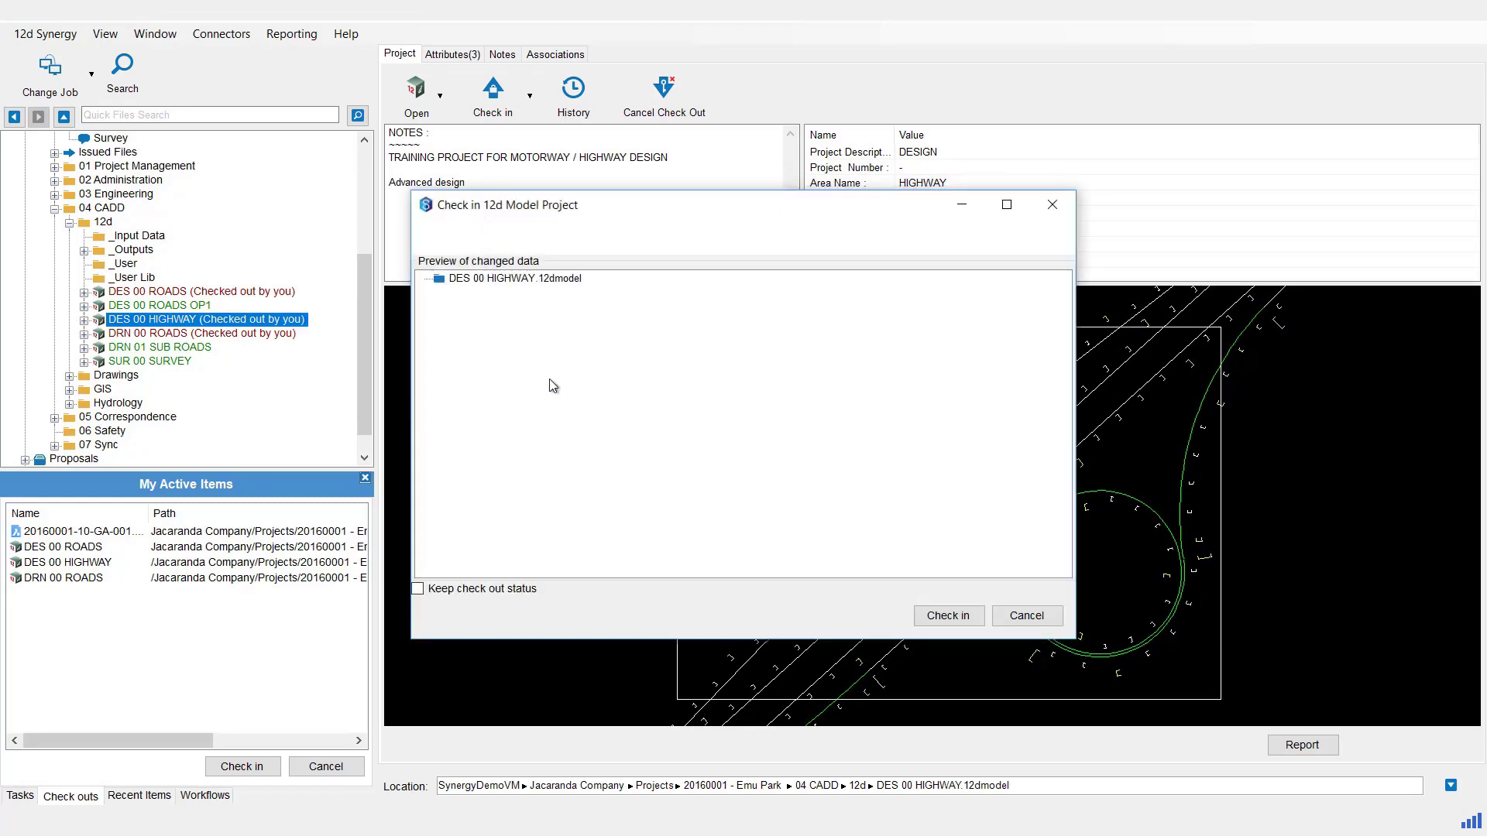
pyautogui.click(943, 618)
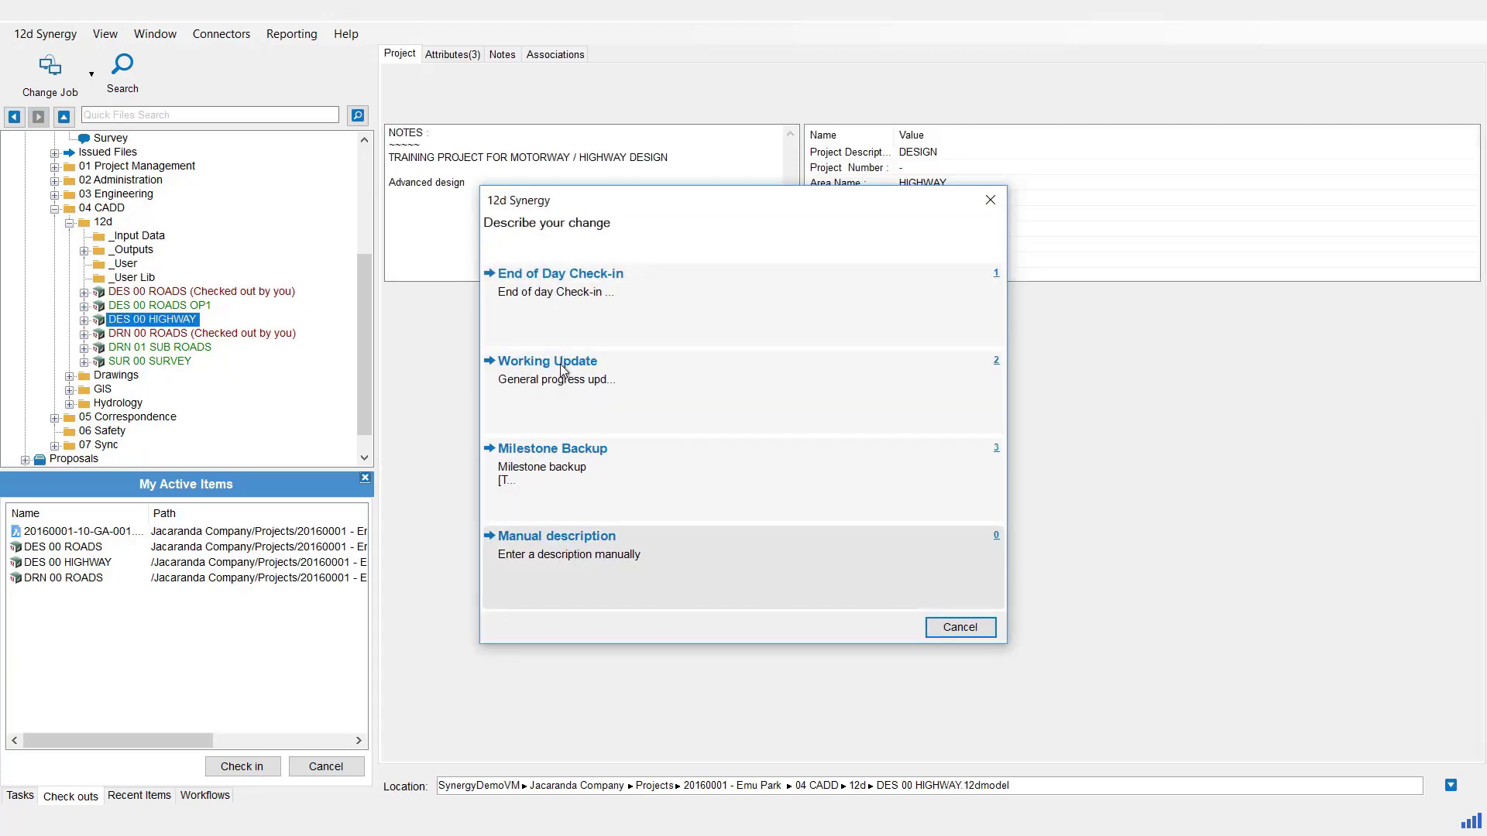
pyautogui.click(561, 365)
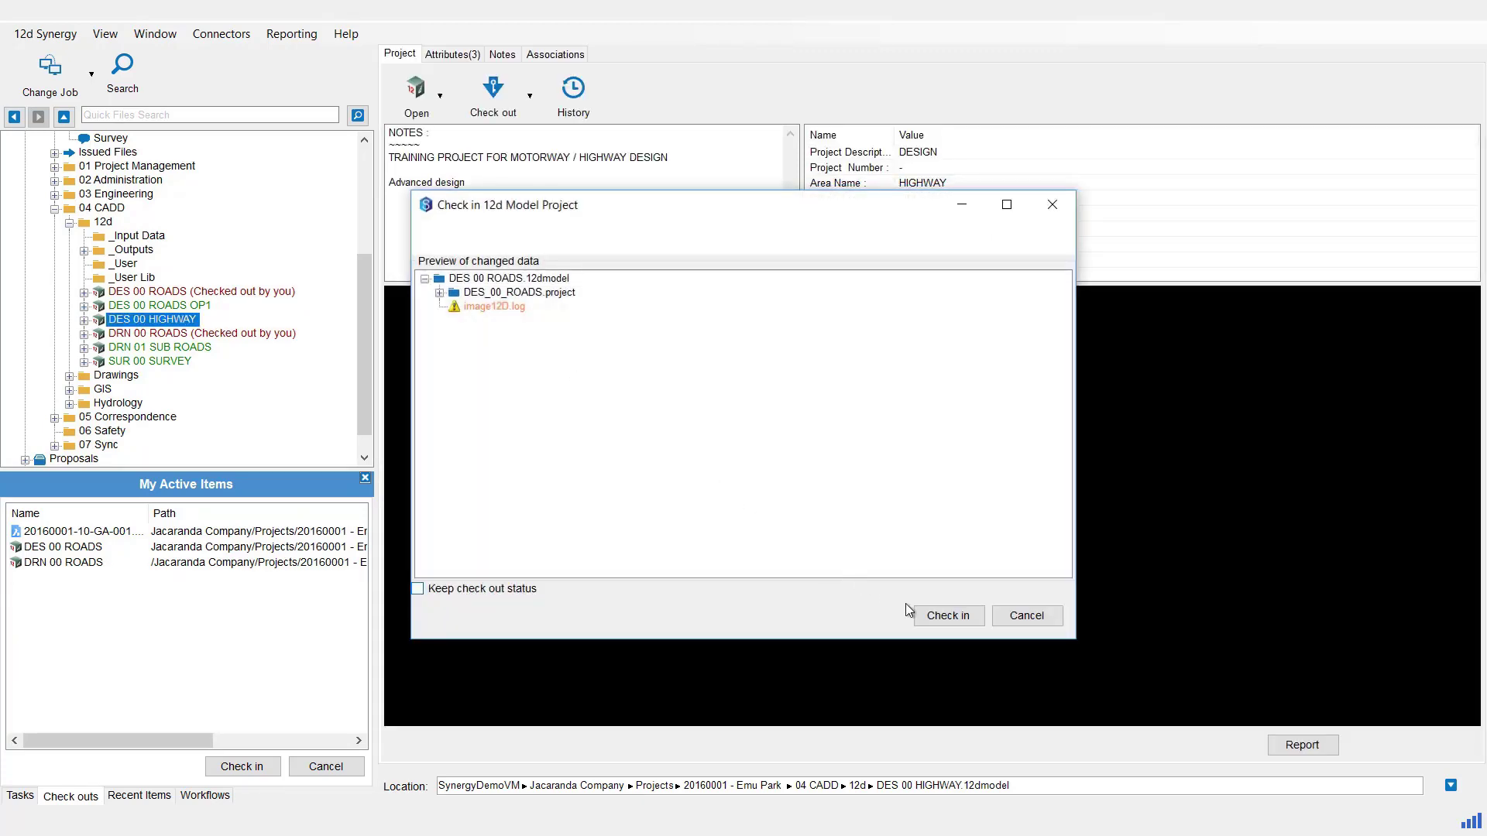
pyautogui.click(925, 613)
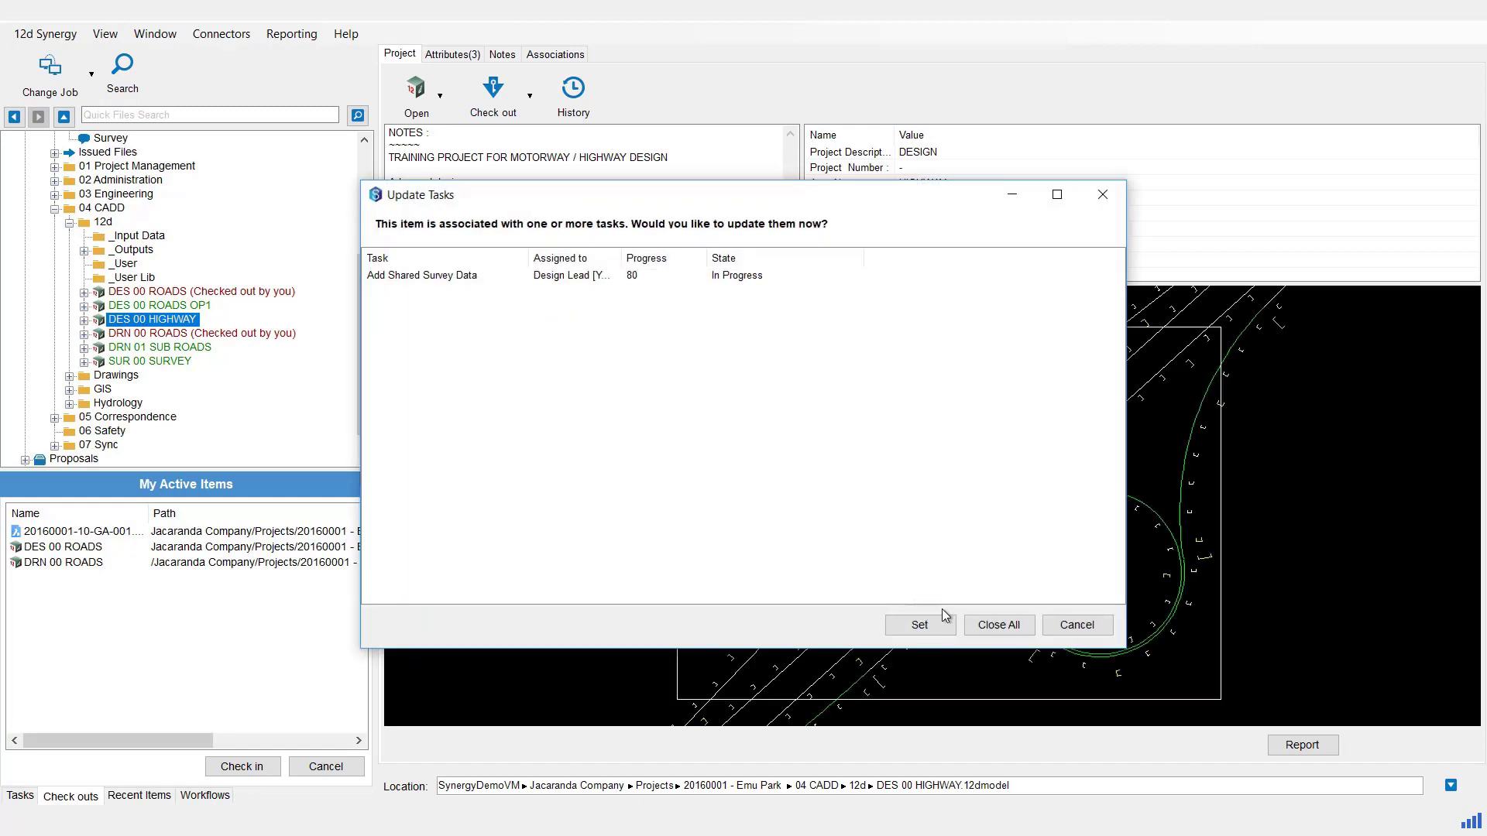
pyautogui.click(938, 622)
pyautogui.click(937, 621)
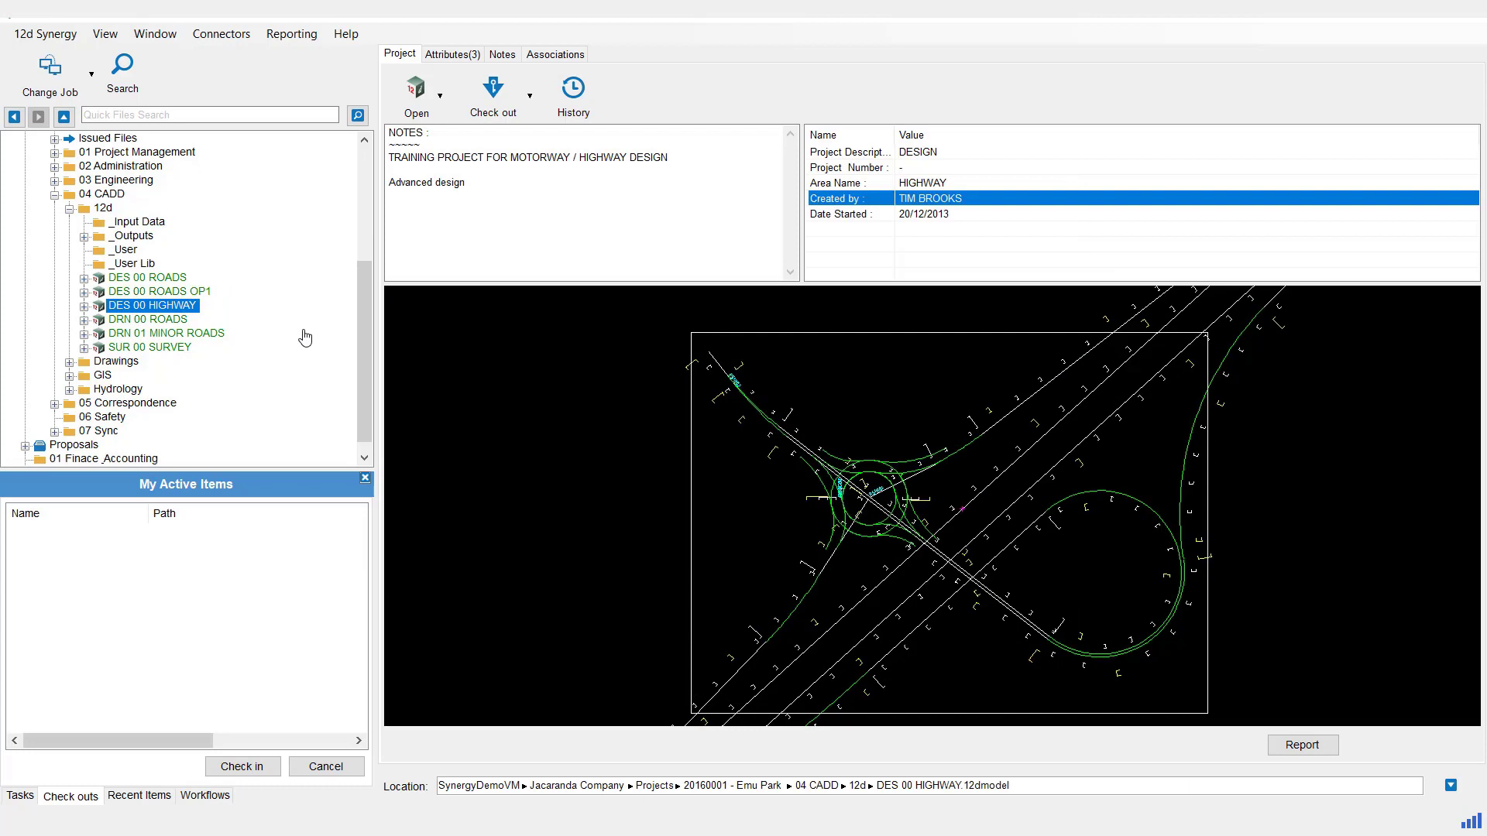
# Step: Copy DES 00 HIGHWAY into the 04 CADD 12d folder under the new name DES 00 HIGHWAY OP1 and select the copy
pyautogui.click(132, 310)
pyautogui.rightClick(132, 310)
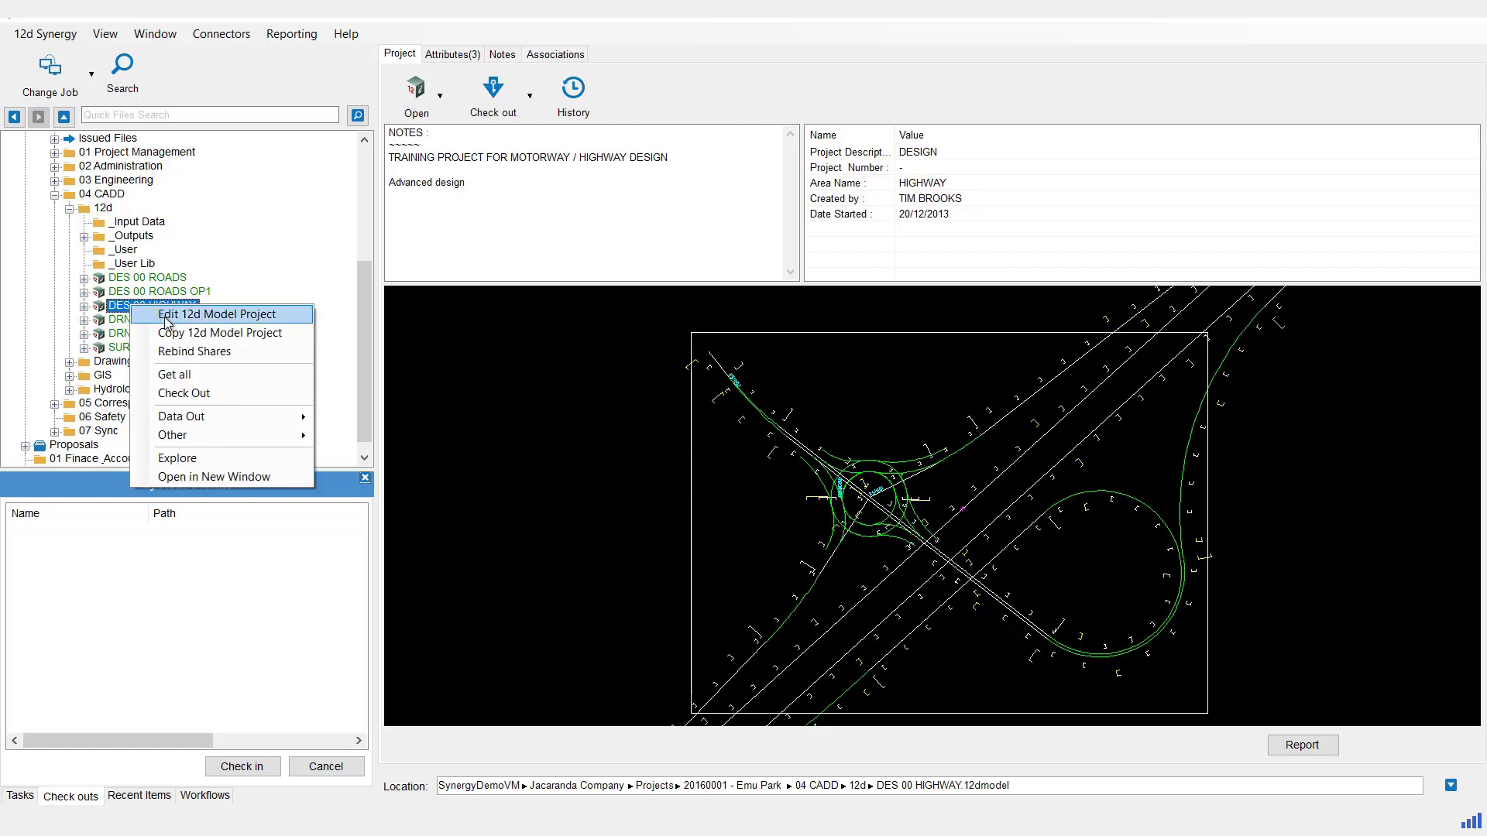
pyautogui.click(252, 335)
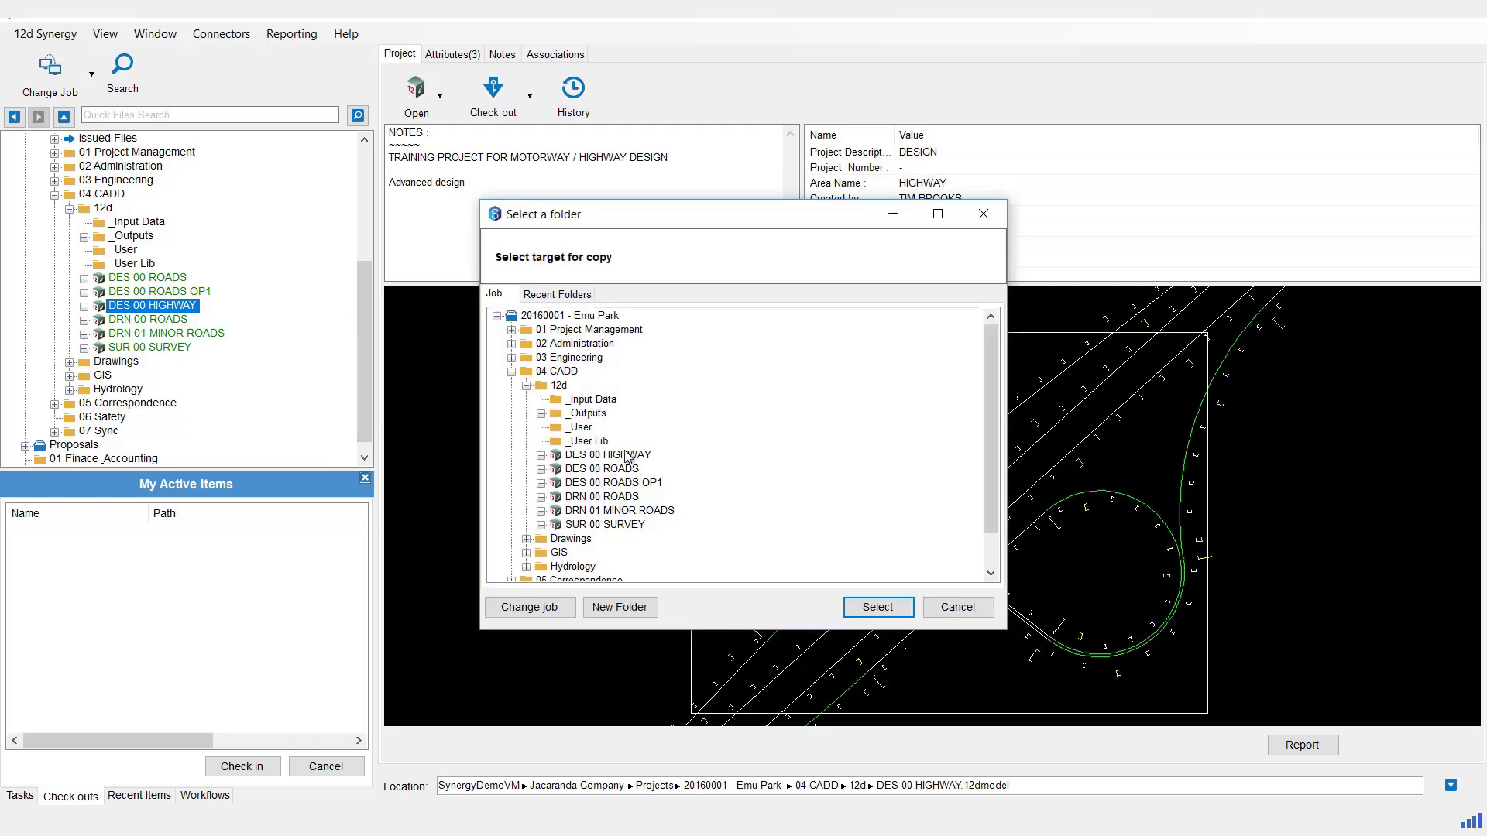
pyautogui.click(558, 386)
pyautogui.click(875, 608)
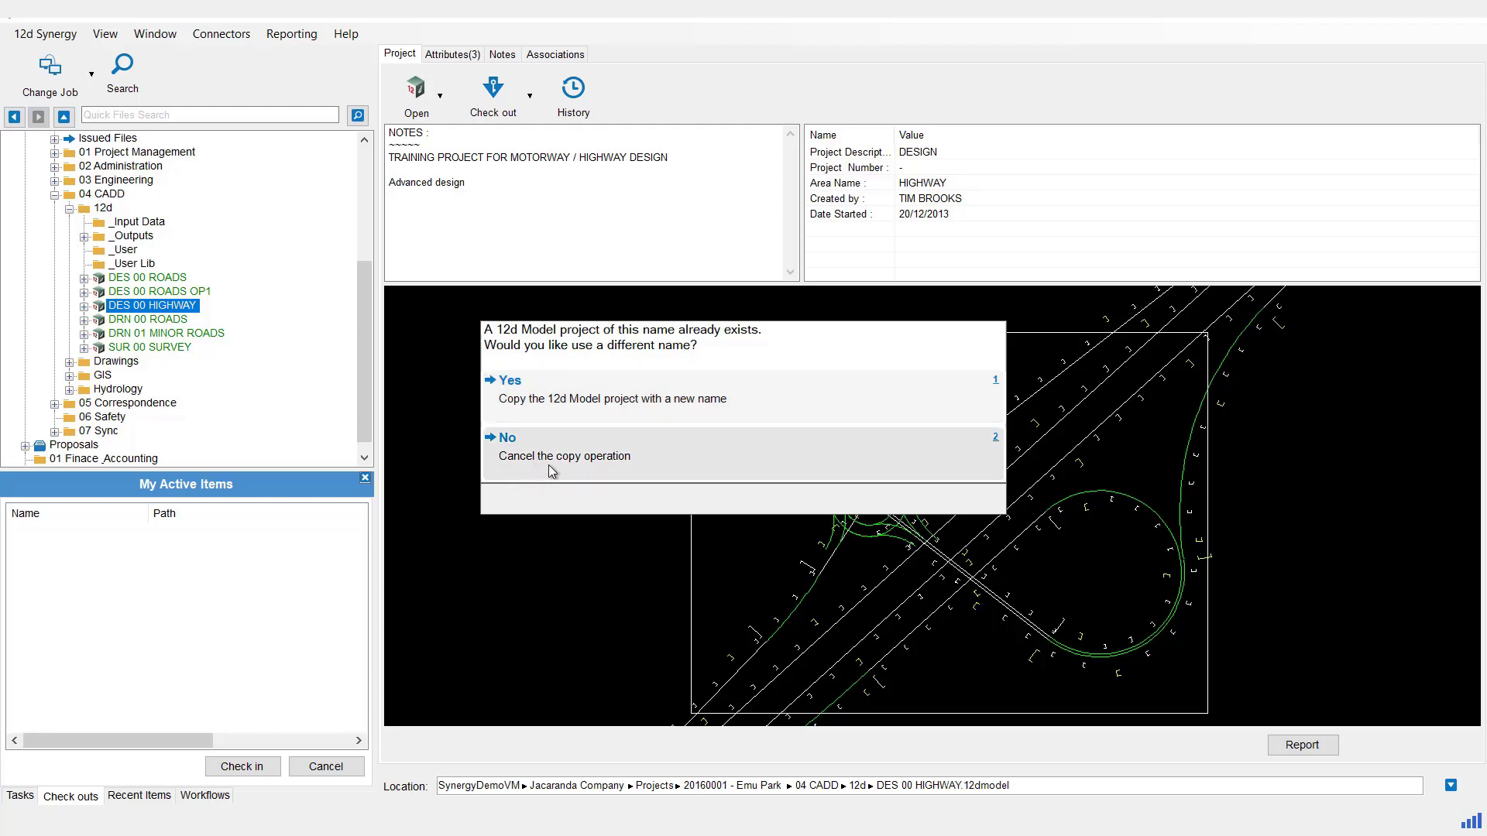
pyautogui.click(535, 401)
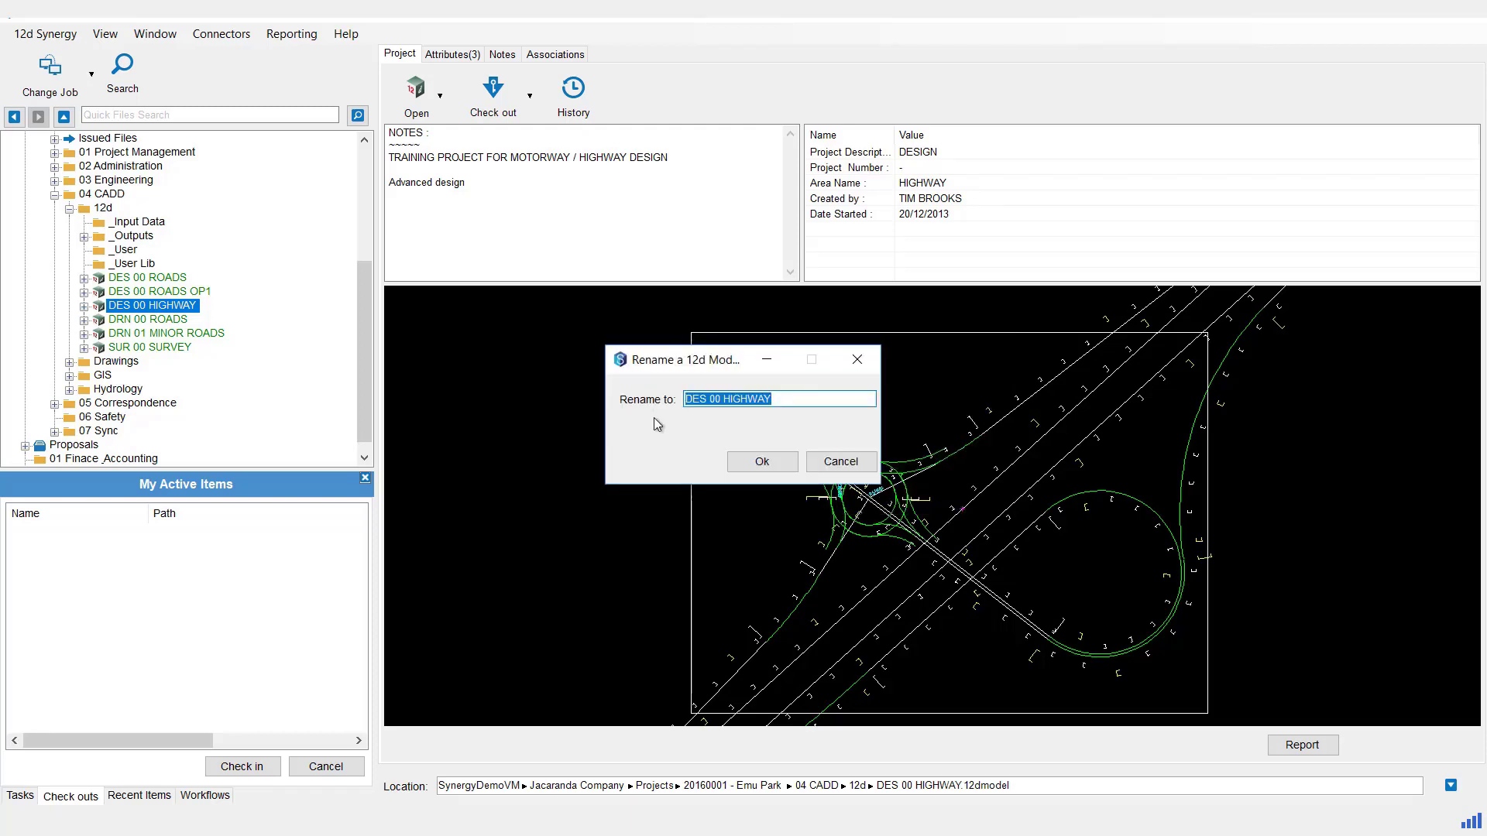
pyautogui.click(779, 398)
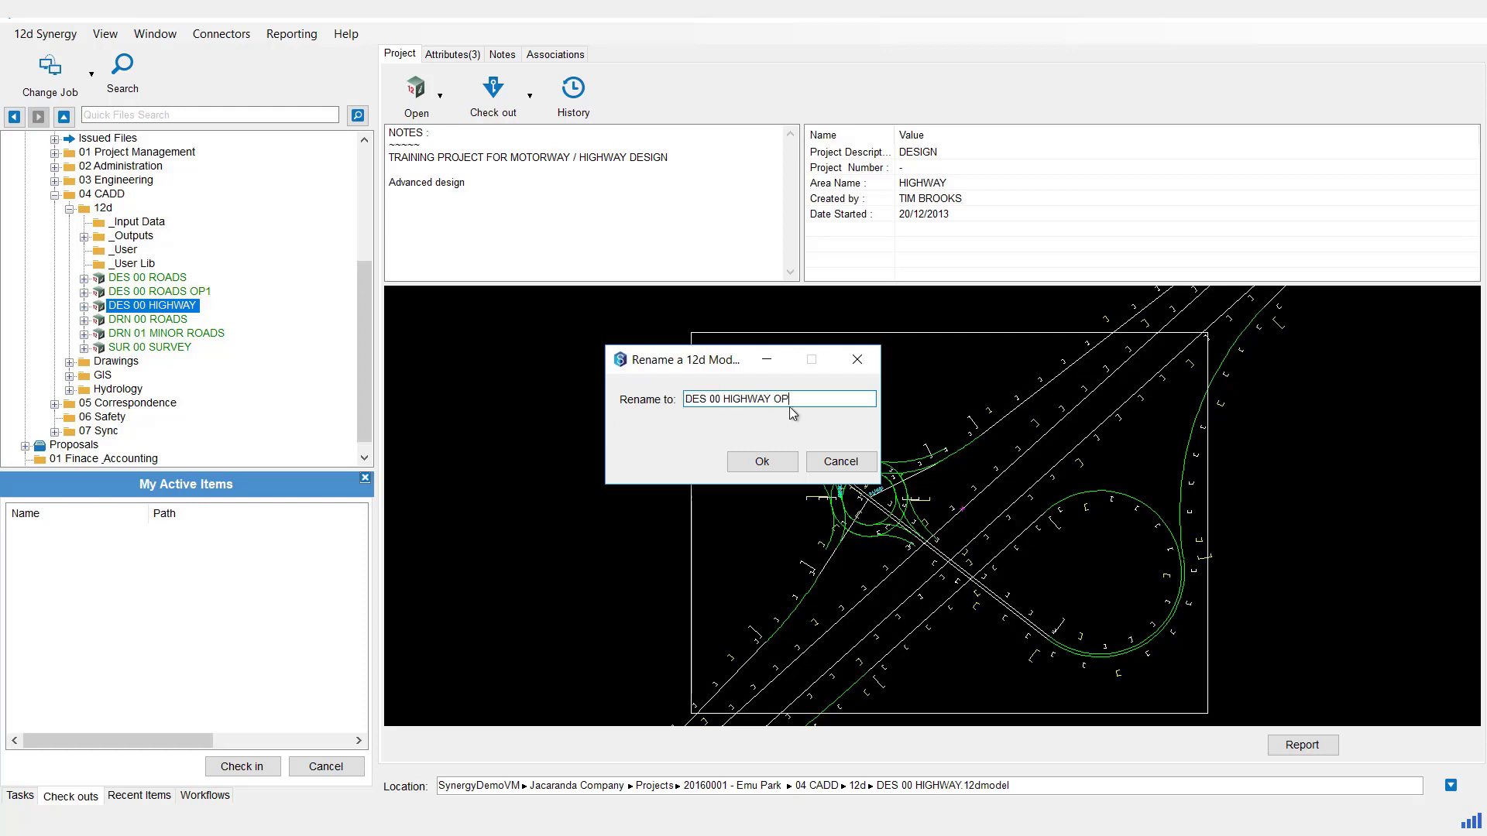
pyautogui.click(782, 466)
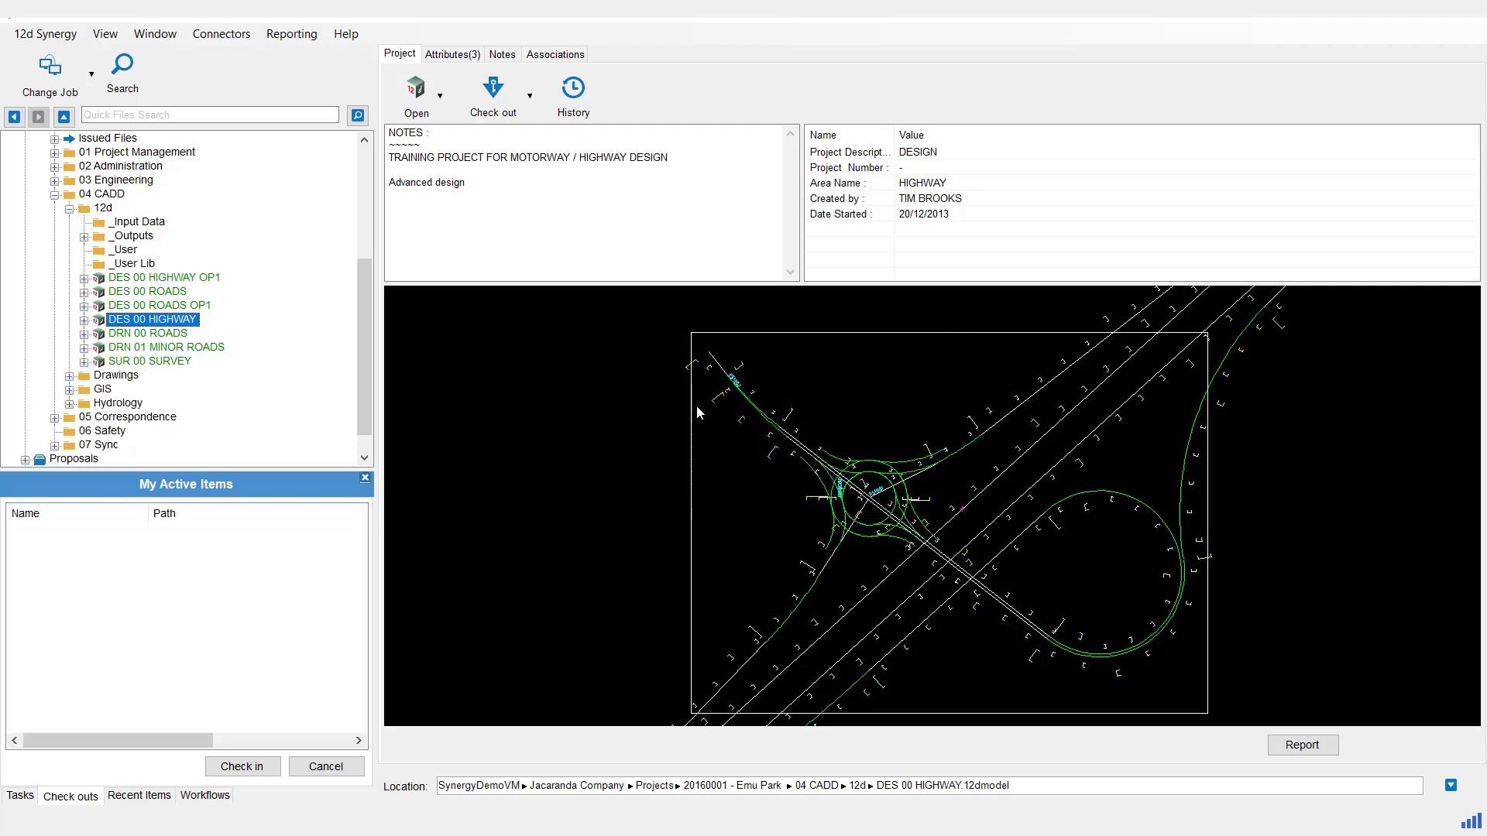
pyautogui.click(141, 279)
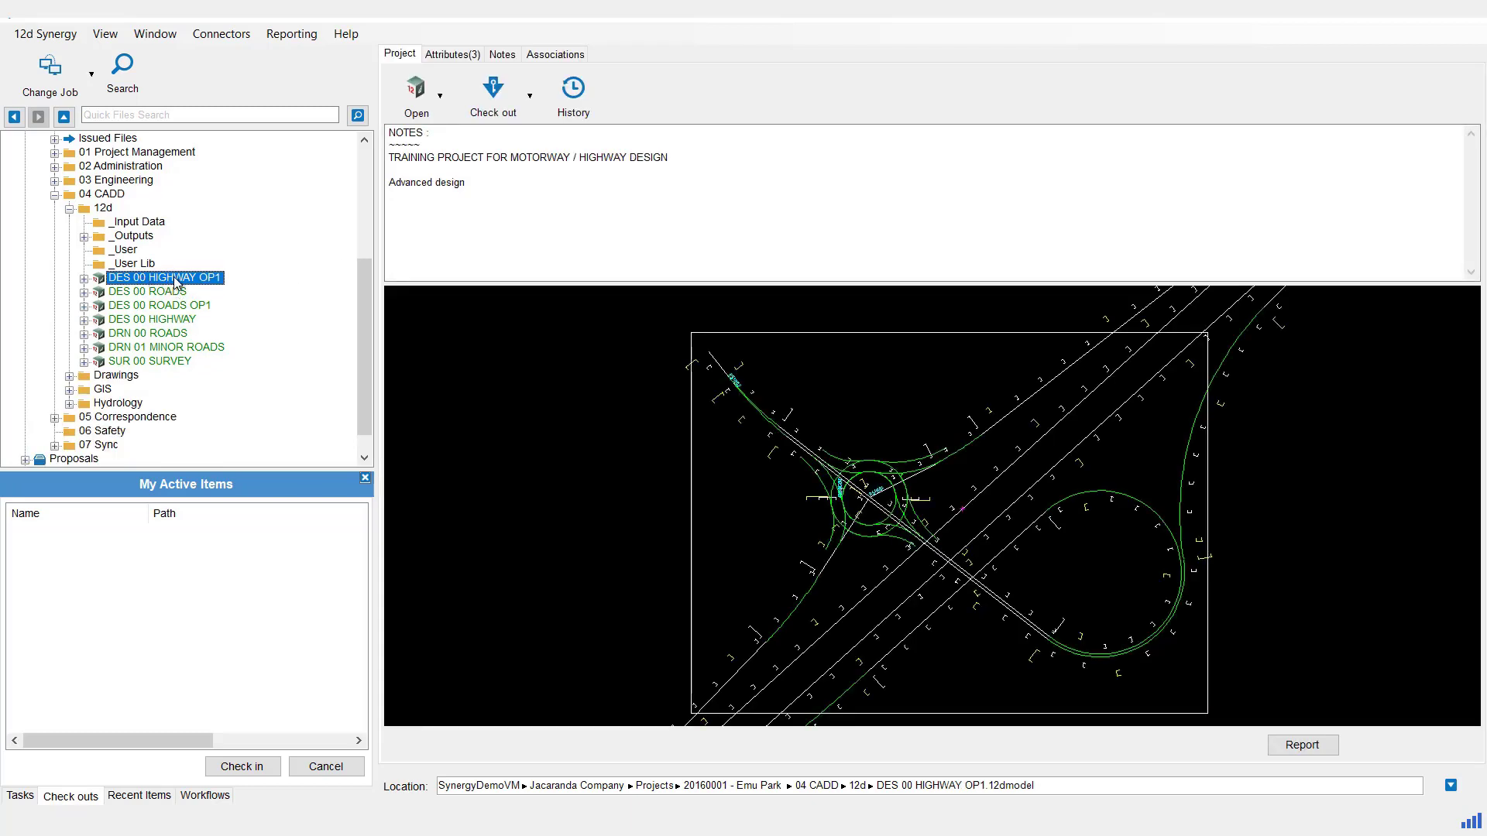